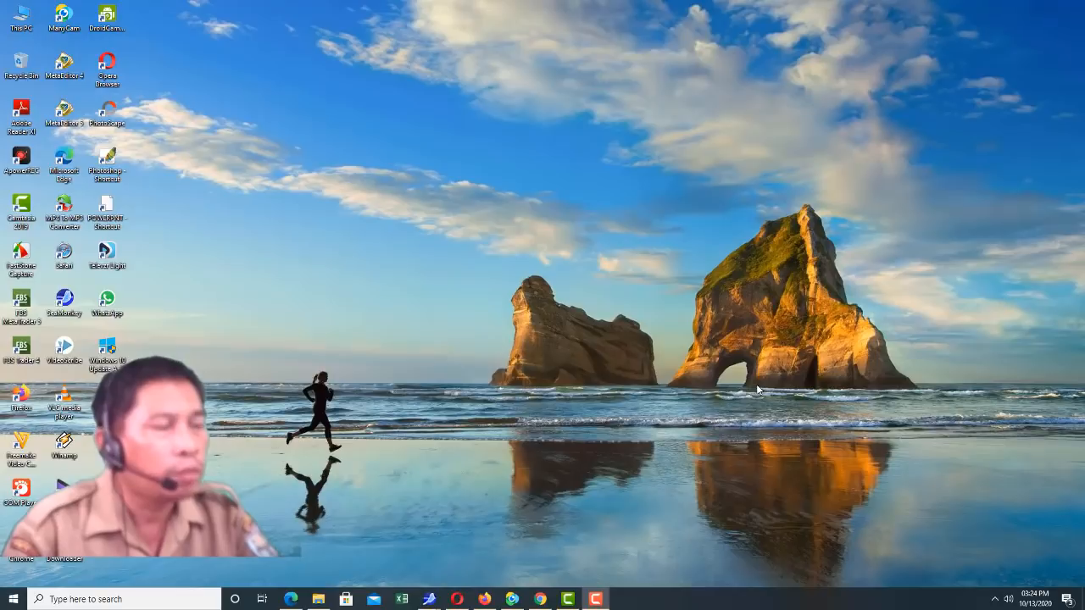
- Start Excel 2016 and create a blank workbook
left_click(11, 602)
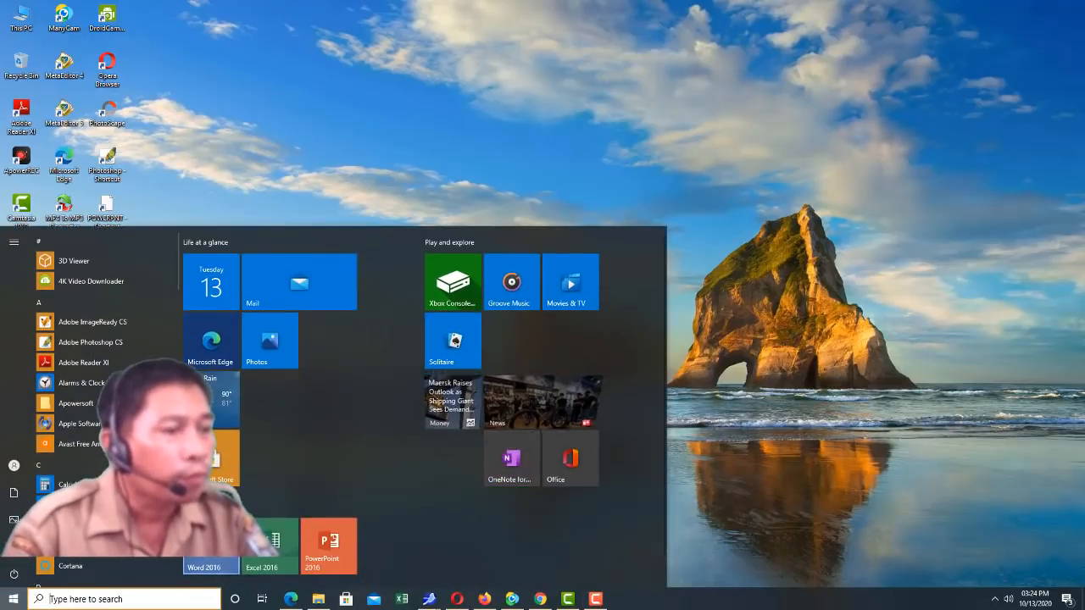
left_click(277, 541)
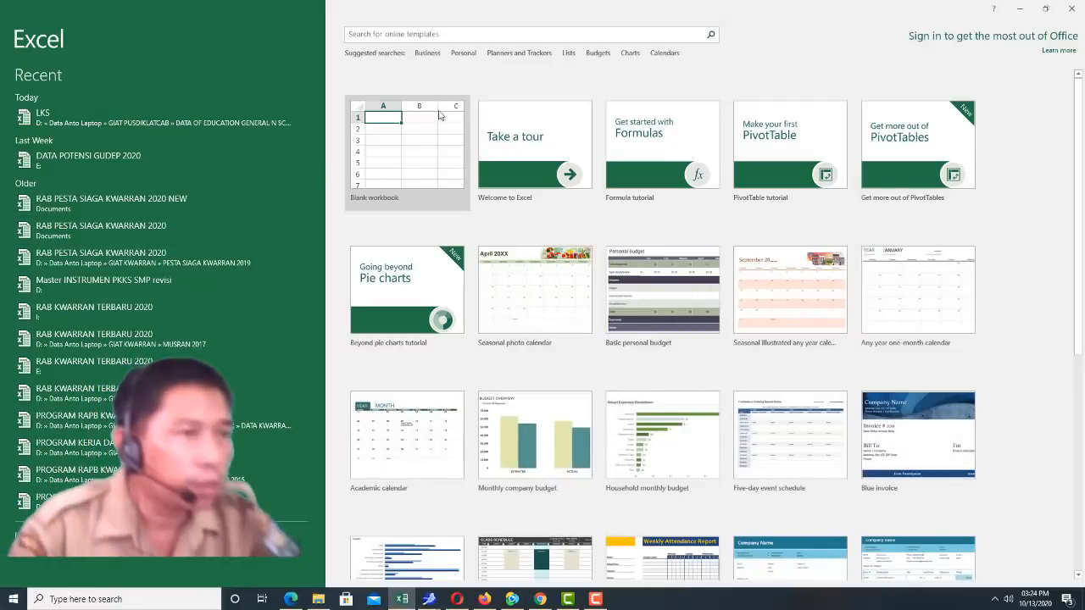
left_click(425, 134)
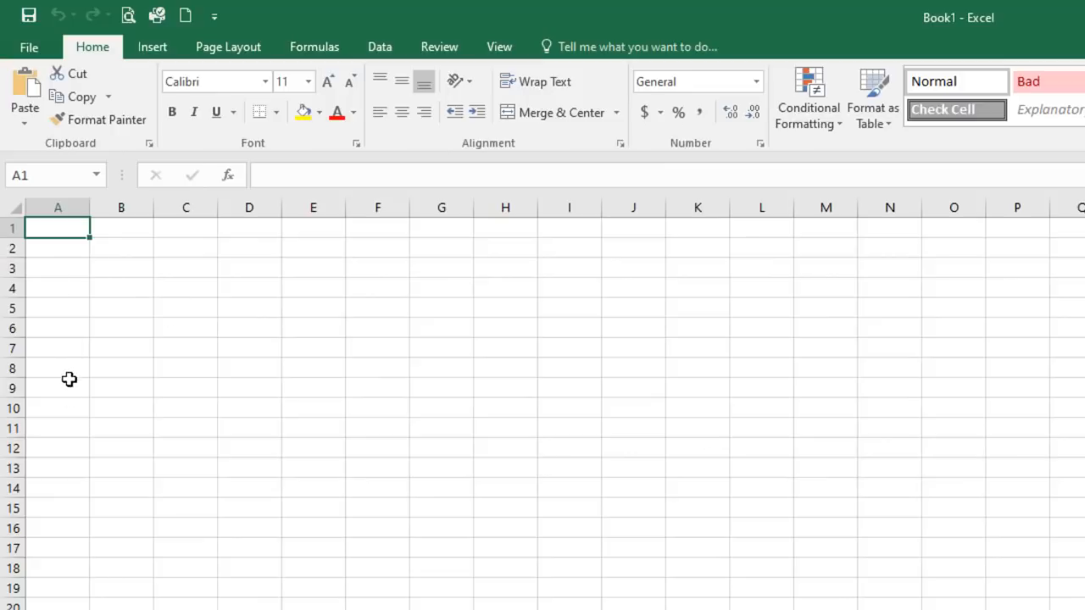
- Examine the sheet's structure by selecting cells A3 and B3, columns A to D, and rows 1 to 3 individually
left_click(67, 268)
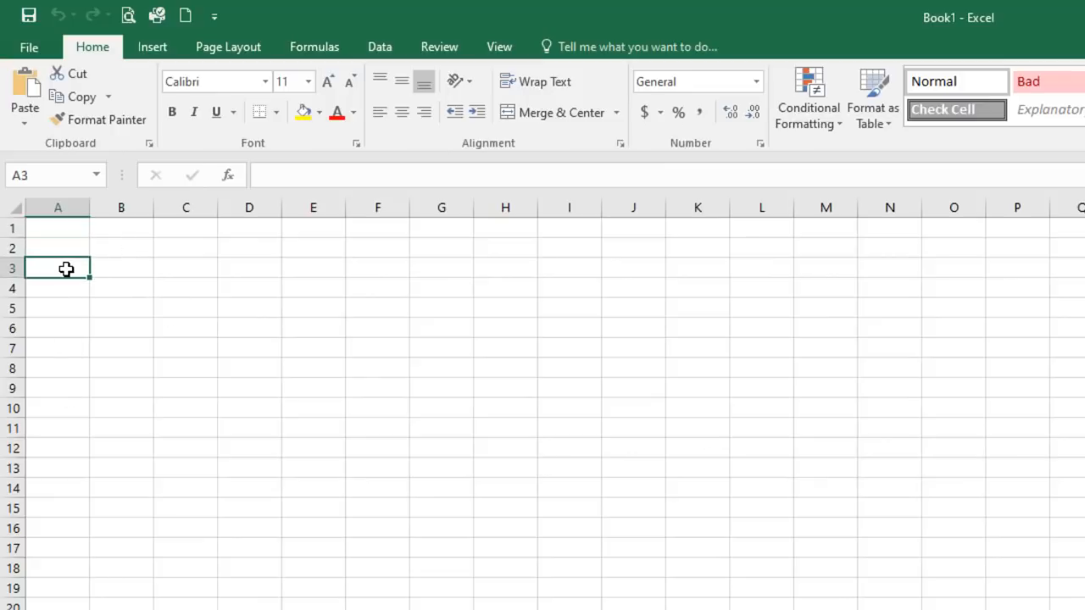
left_click(118, 262)
left_click(76, 264)
left_click(133, 266)
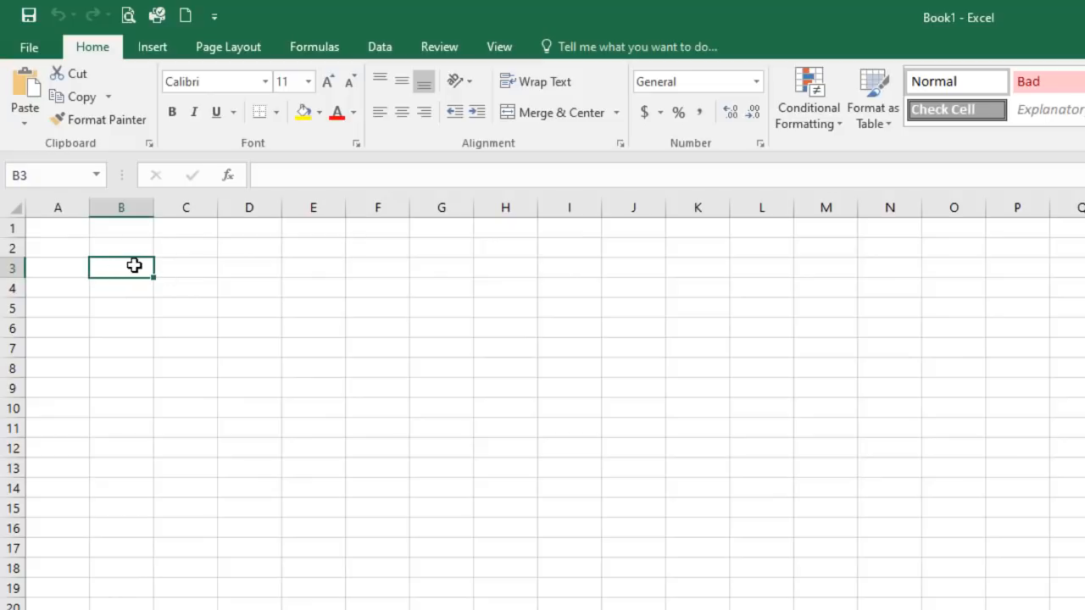
left_click(58, 206)
left_click(110, 209)
left_click(192, 211)
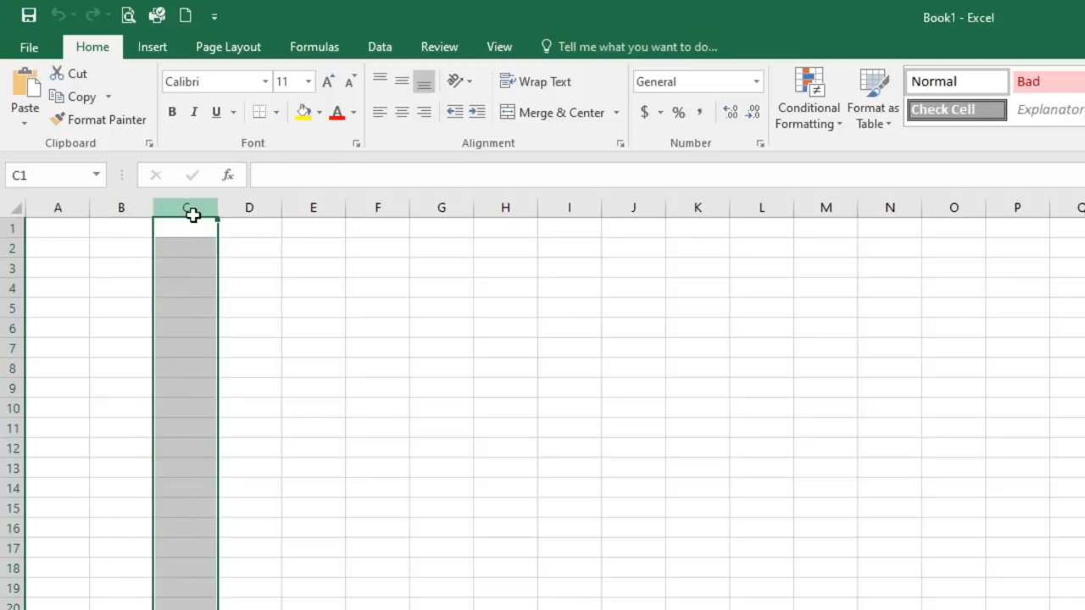
left_click(249, 208)
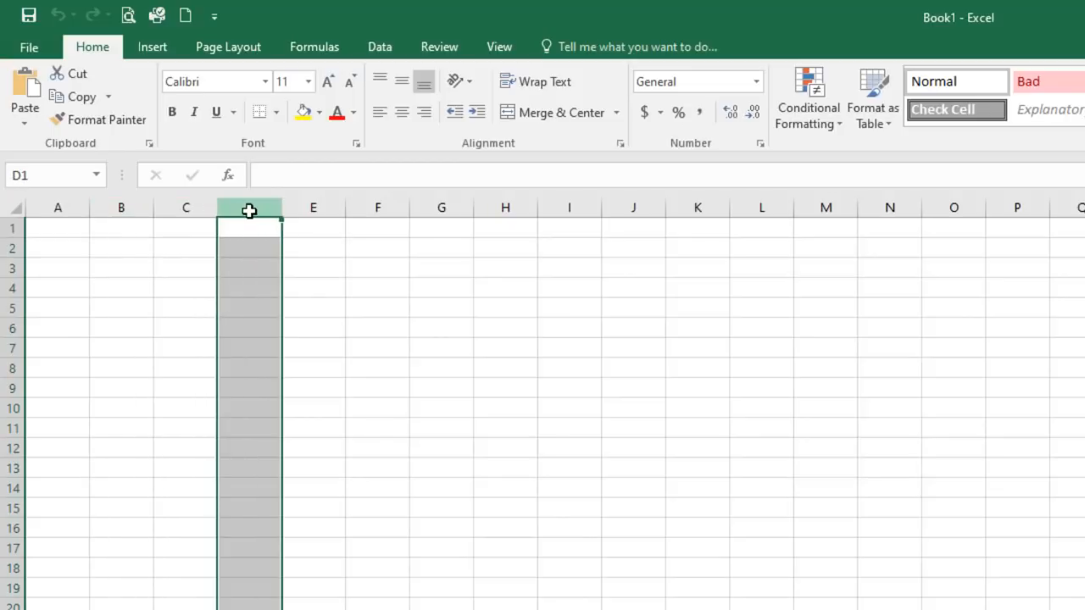
left_click(12, 229)
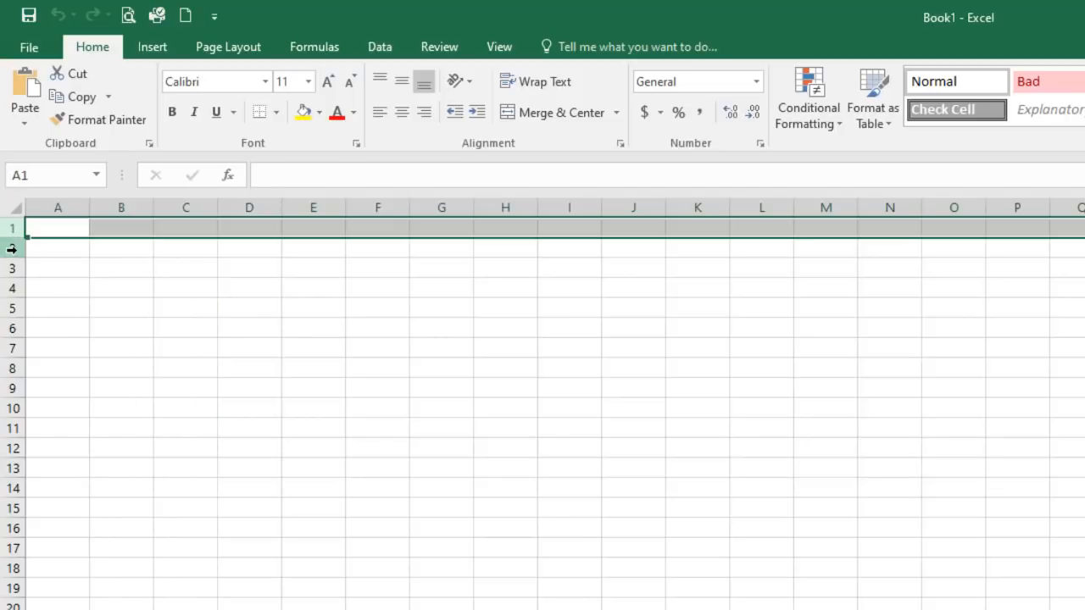
left_click(12, 248)
left_click(18, 268)
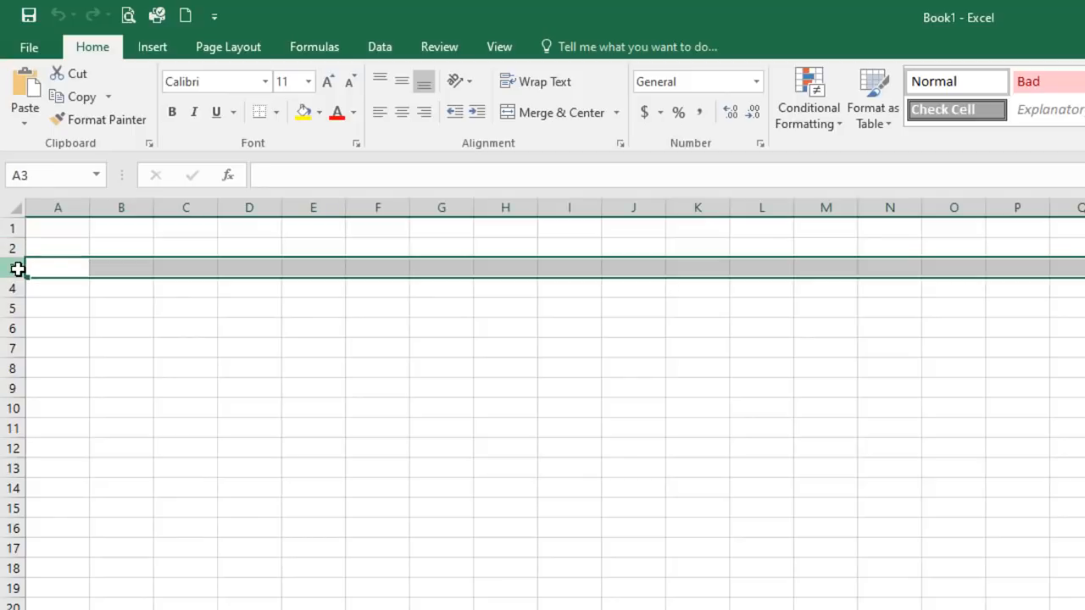
left_click(184, 286)
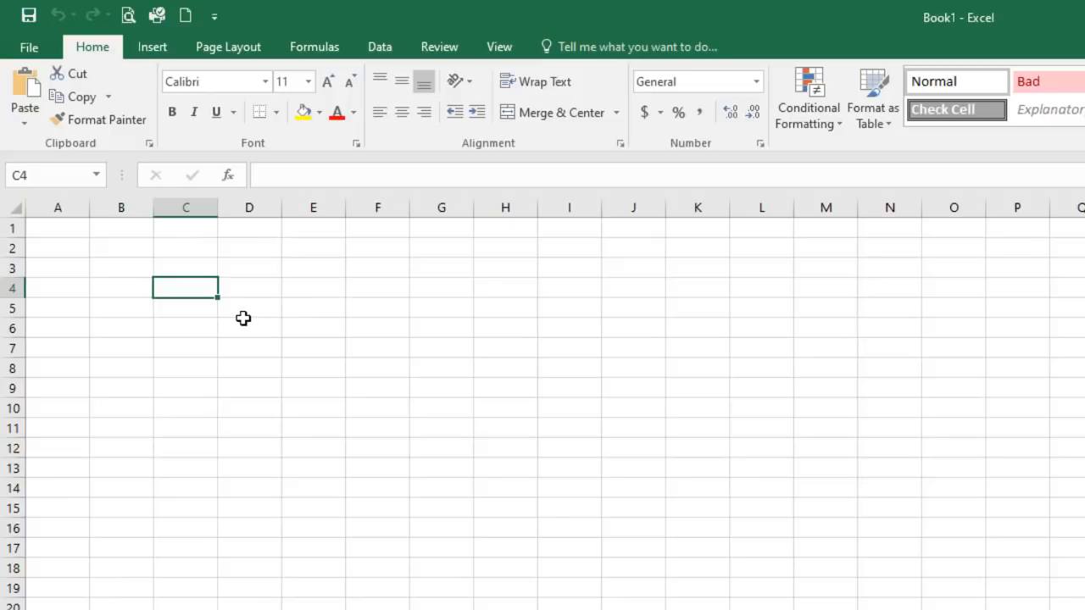
- Set the font of the entire worksheet to Arial Rounded MT Bold at size 16
left_click(14, 208)
left_click(265, 82)
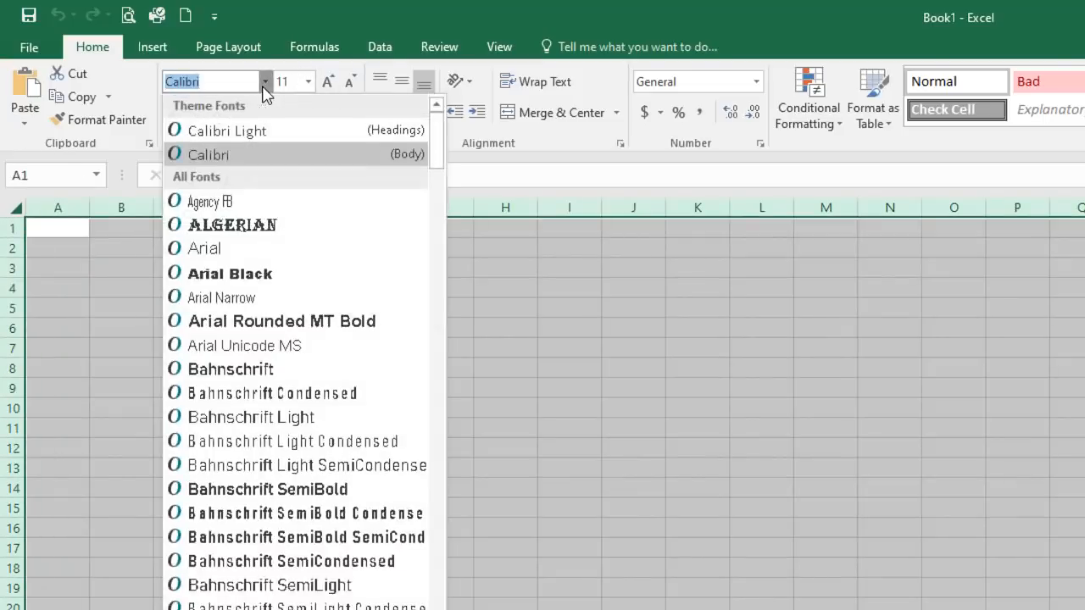
left_click(265, 332)
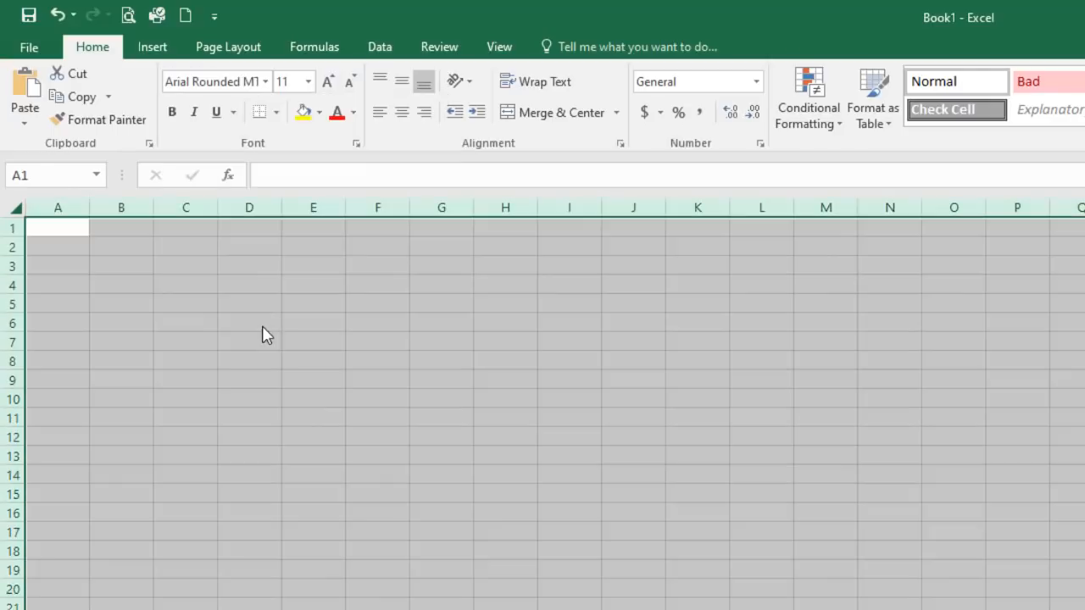
left_click(307, 82)
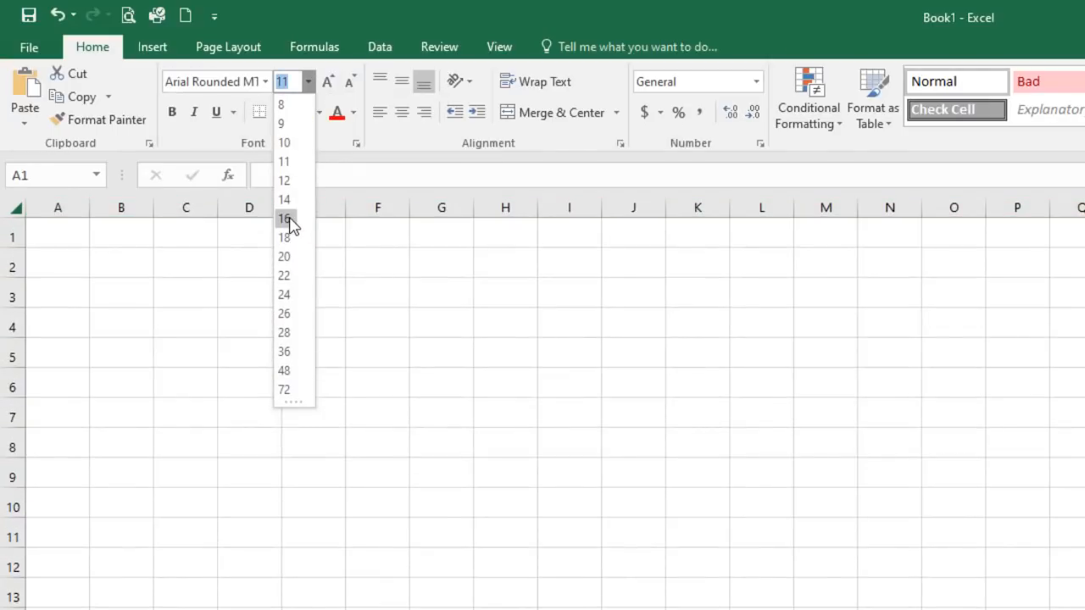
left_click(289, 221)
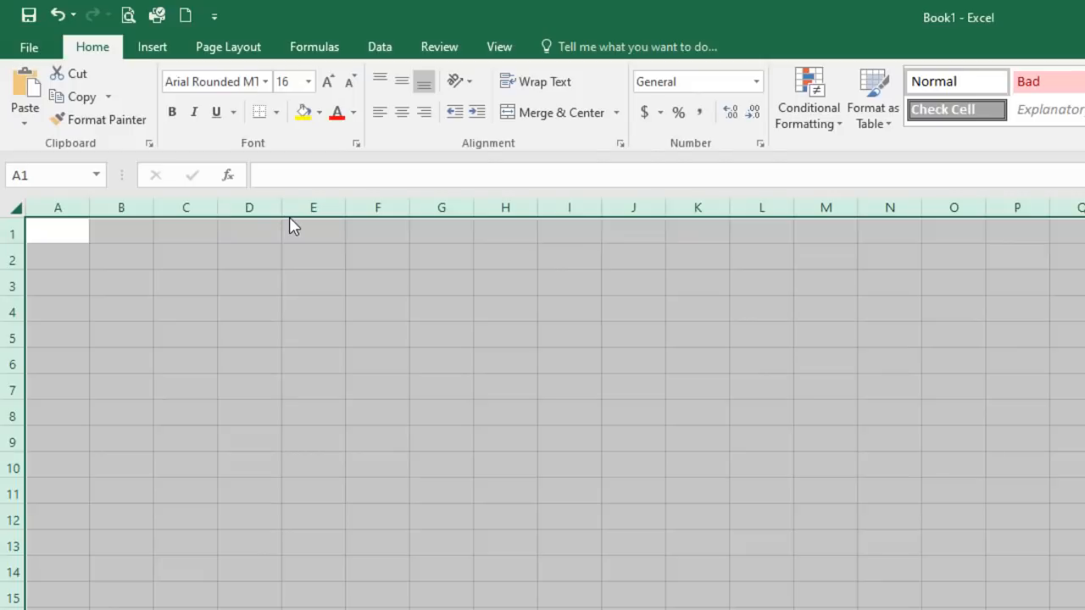
left_click(65, 241)
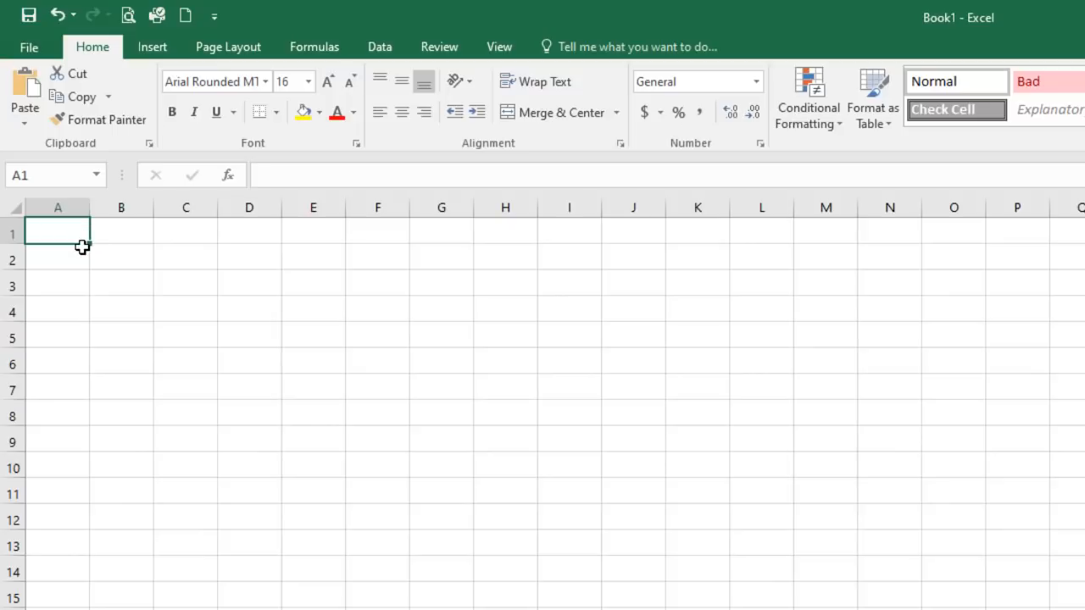
type("latiha")
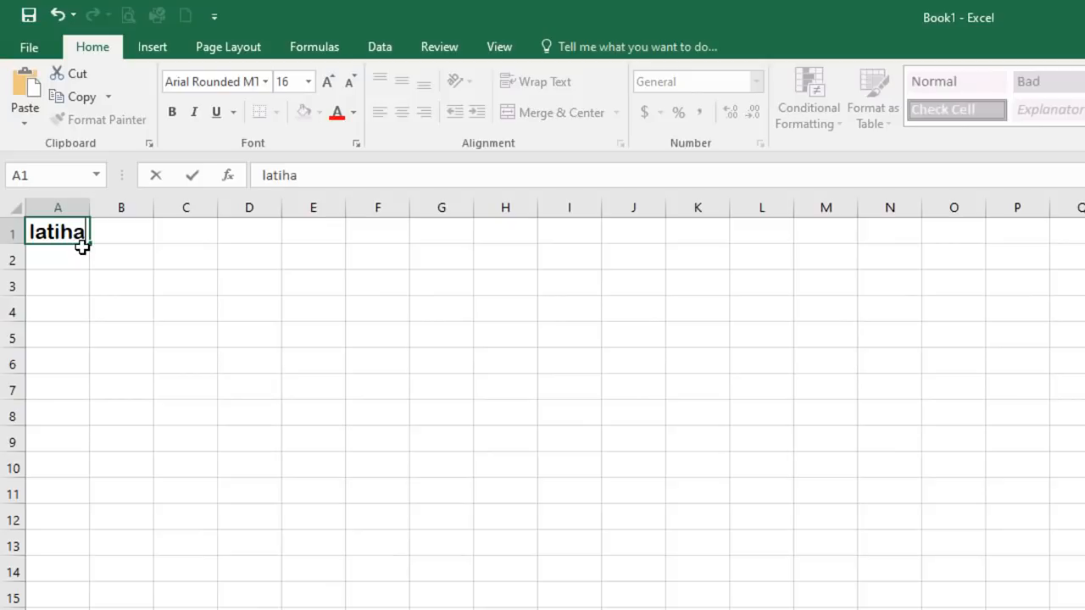
key("BackSpace")
key("BackSpace")
key("BackSpace")
key("BackSpace")
key("BackSpace")
key("BackSpace")
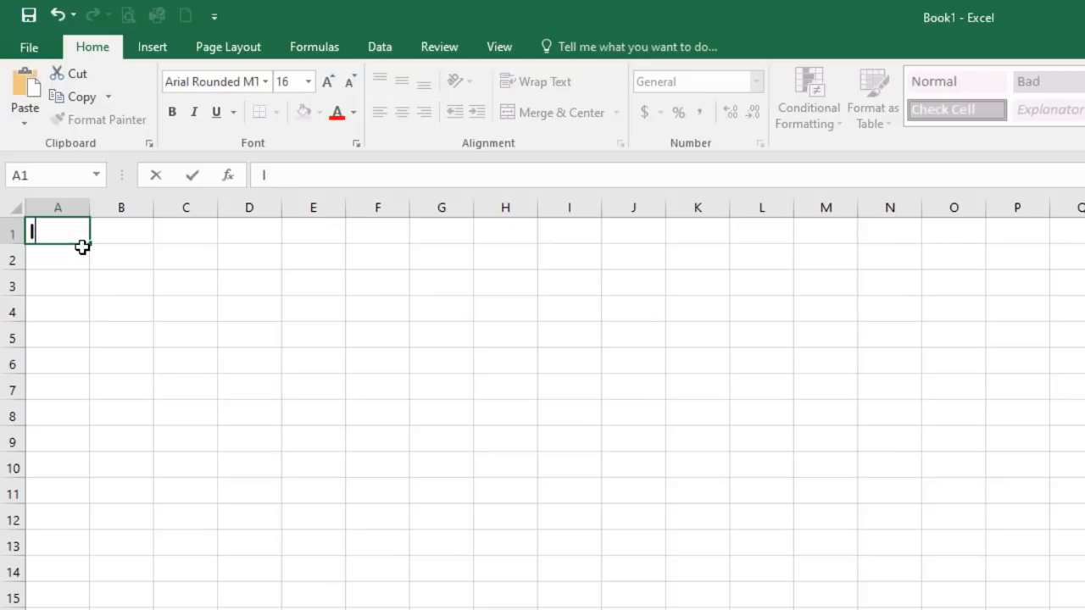
- Enter the title "LATIHAN OPERATOR MATEMATIKA MENGGUNAKAN MICROSOFT EXCELL" in cell A1
type("LATIHAN")
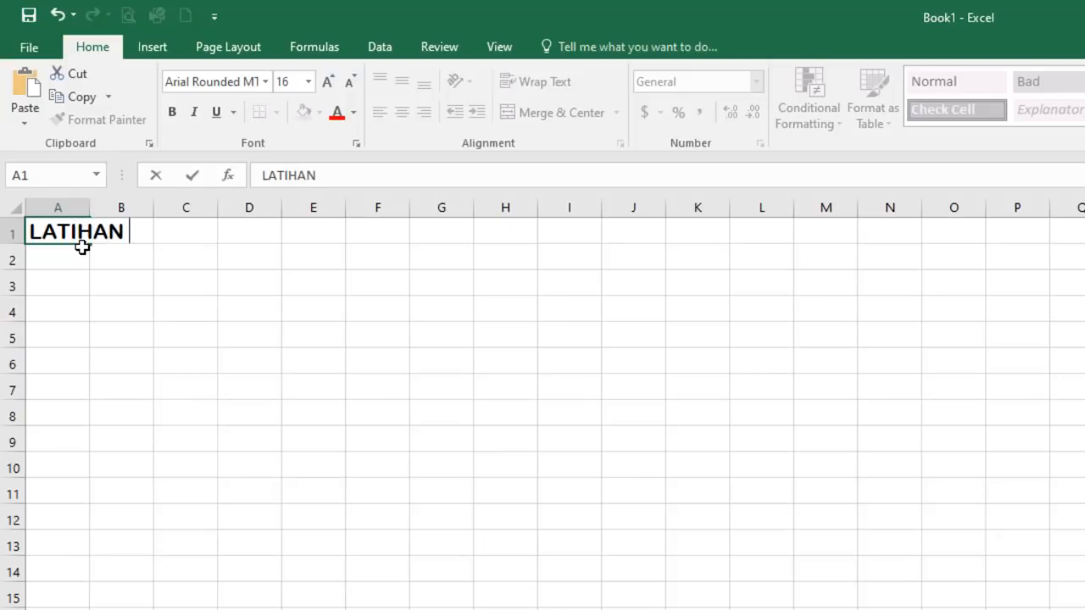
type(" OPERA")
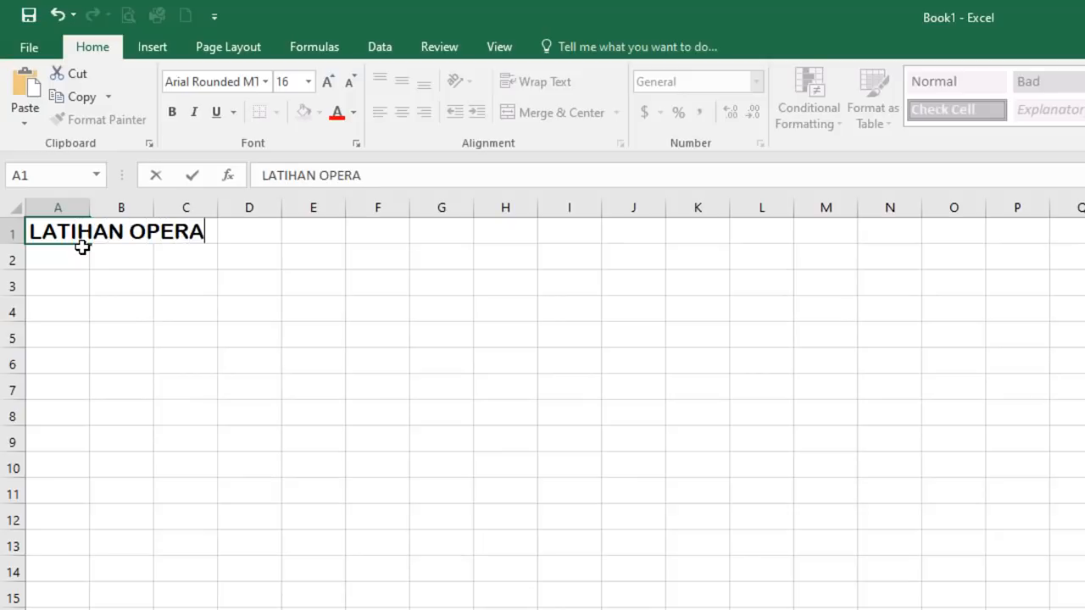
type("TOR MA")
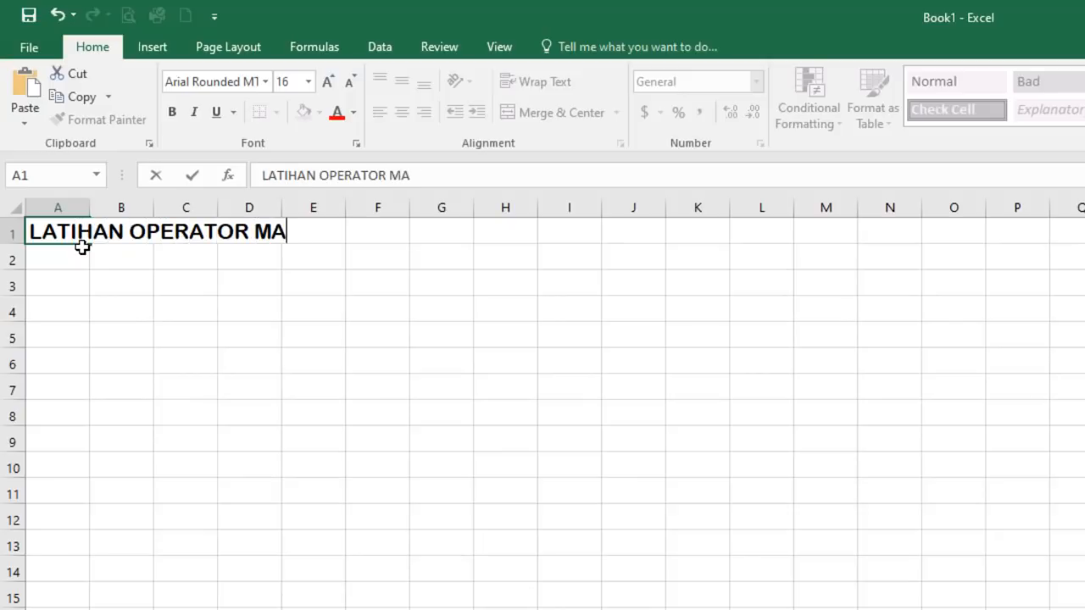
type("TEMATI")
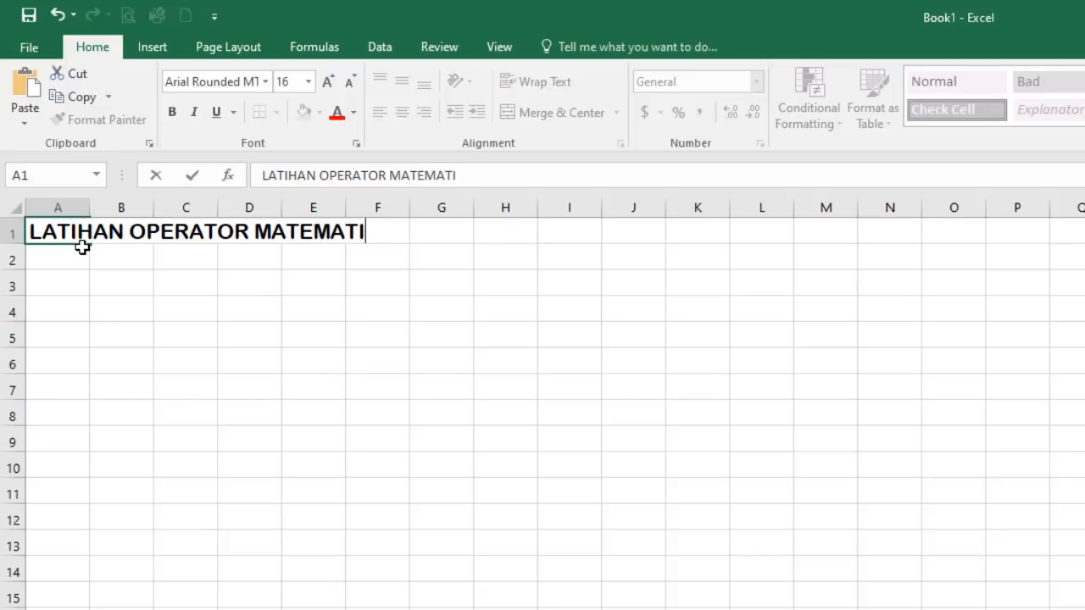
type("KA ME")
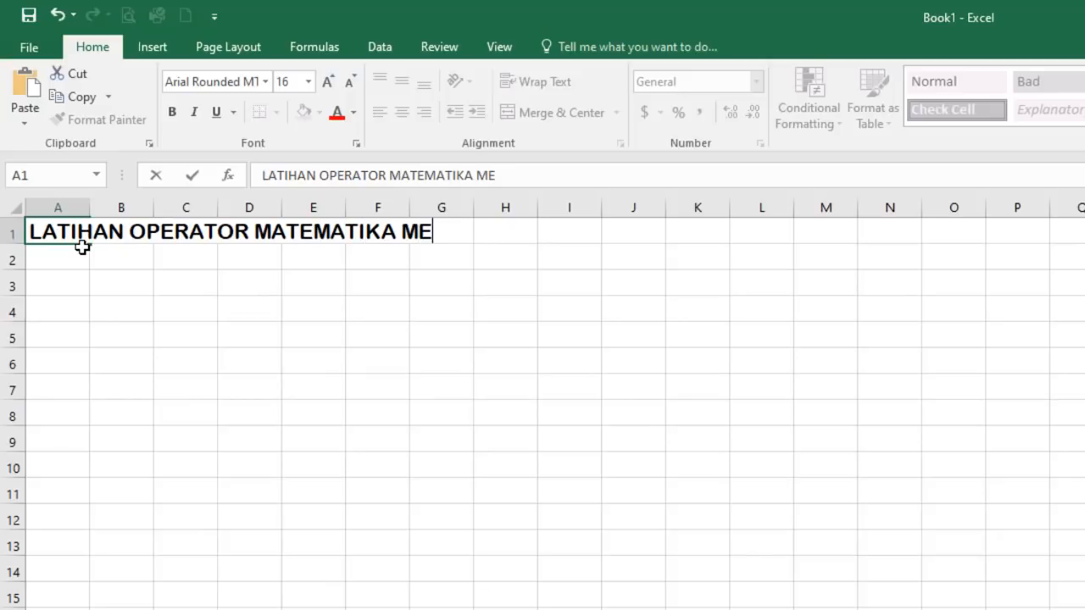
type("NGGUNAK")
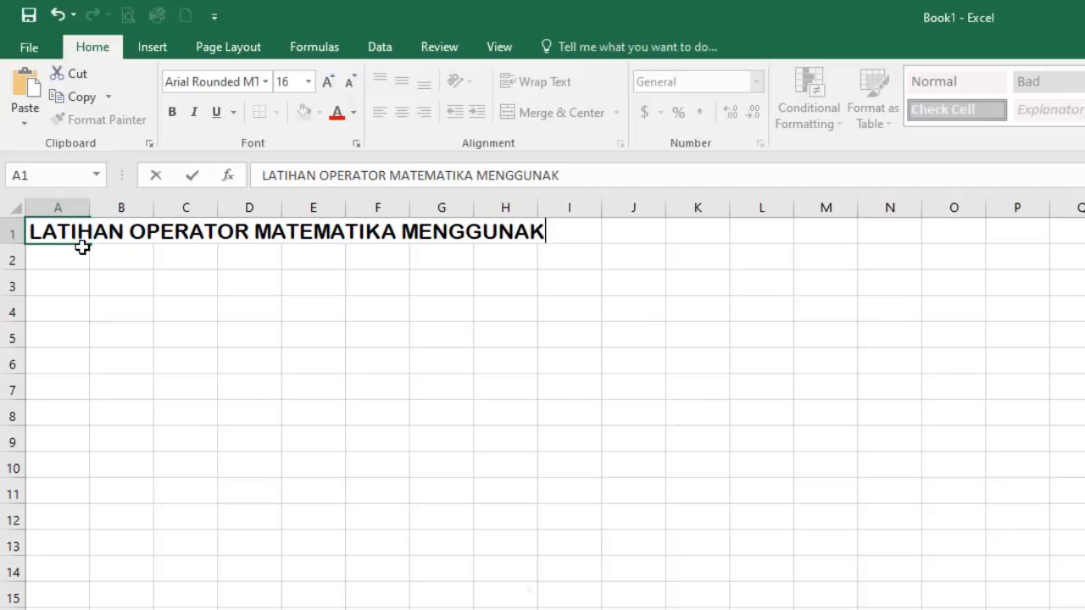
type("AN MI")
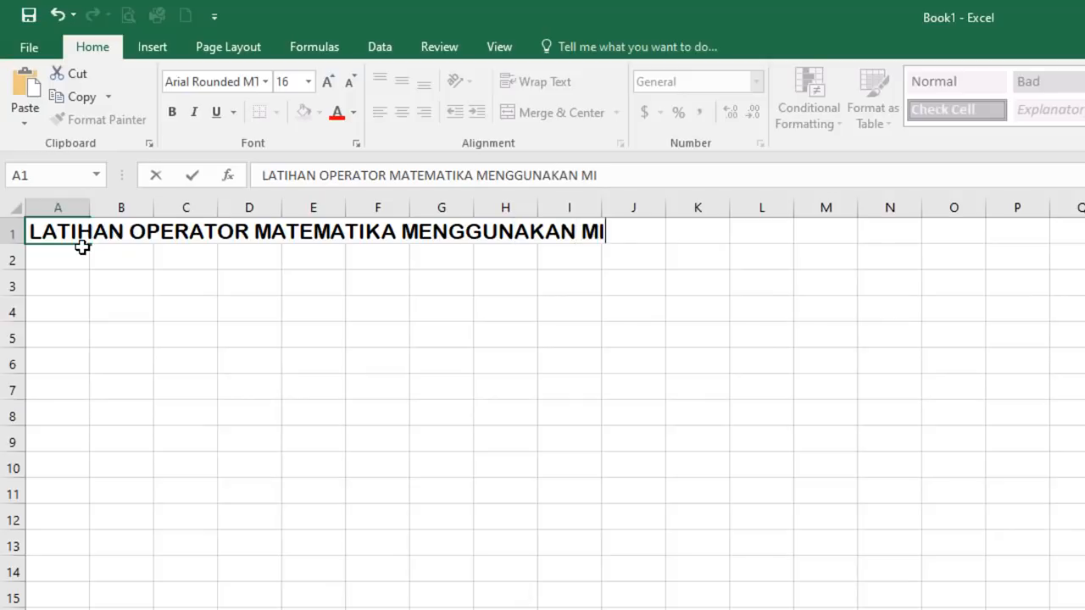
type("CROSOTF")
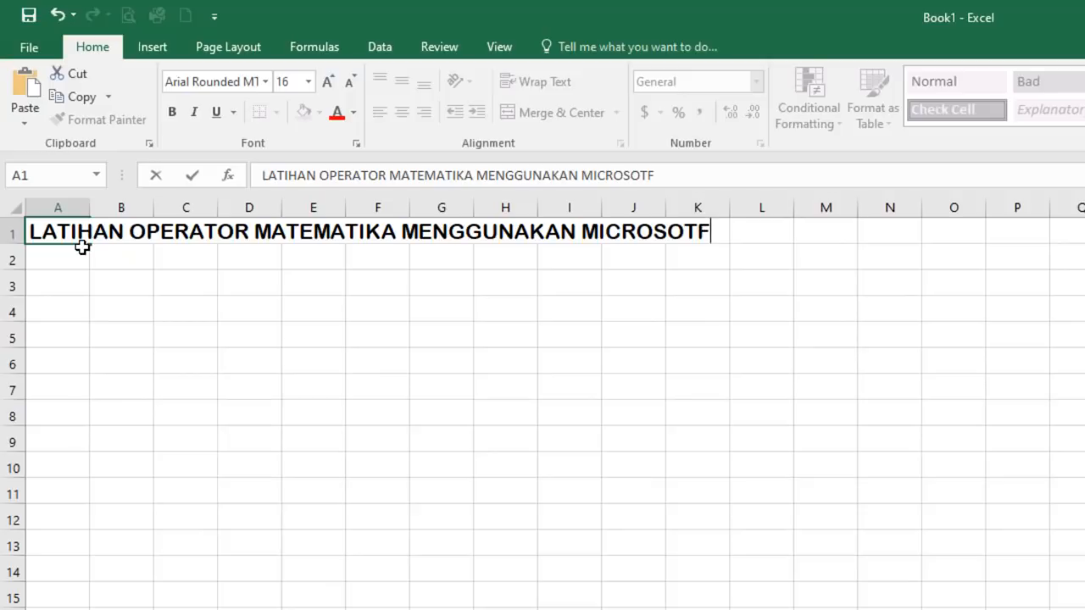
key("BackSpace")
key("BackSpace")
type("FT EC")
key("BackSpace")
type("XCE")
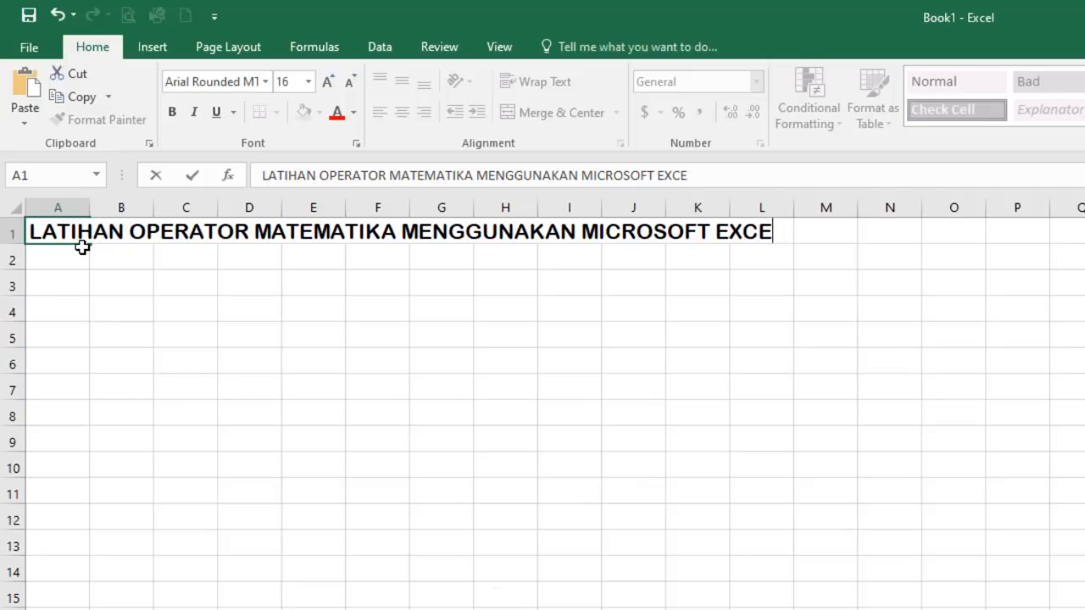
type("LL")
key("Return")
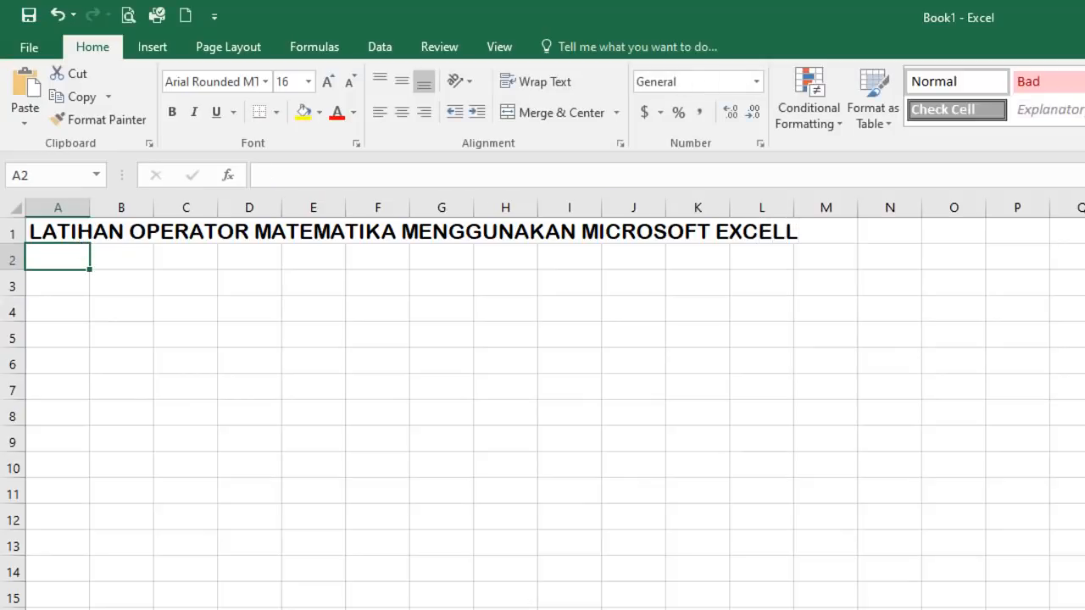
- Enter the headings "A" in cell A3 and "B" in cell B3
left_click(73, 288)
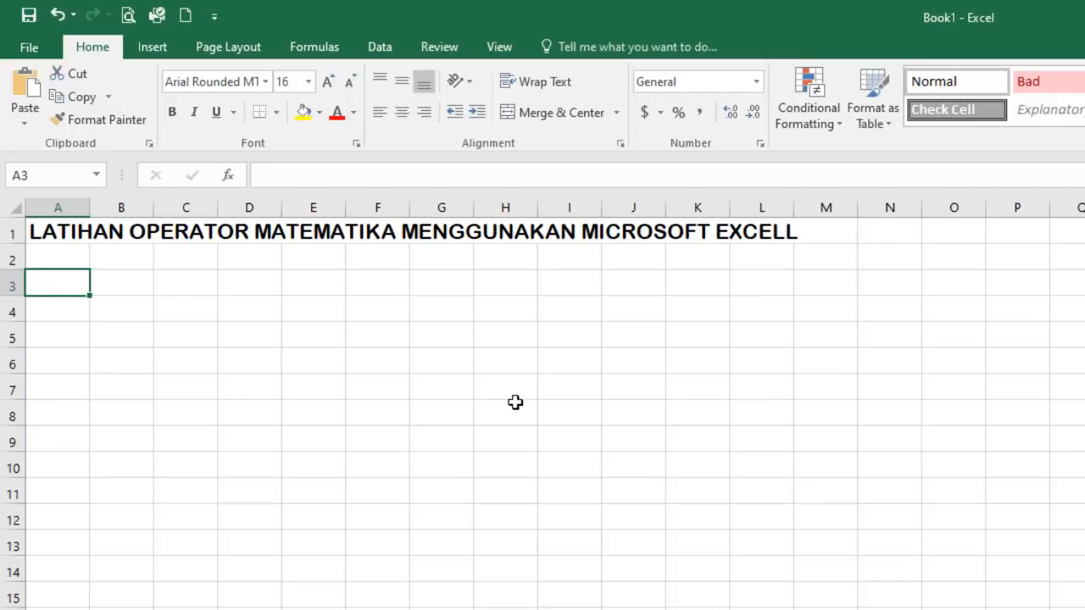
type("A")
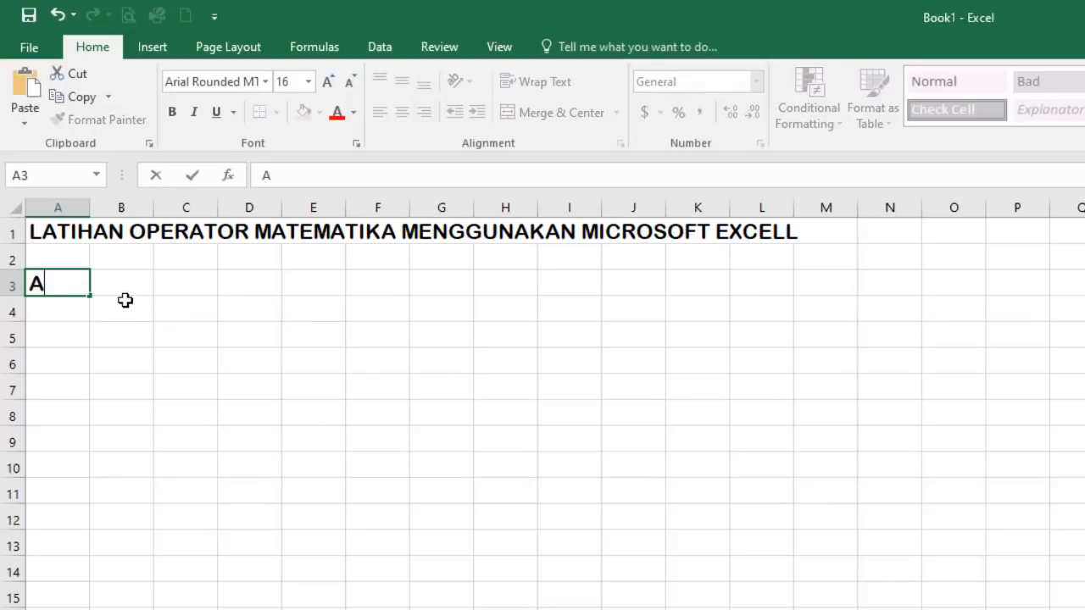
left_click(130, 288)
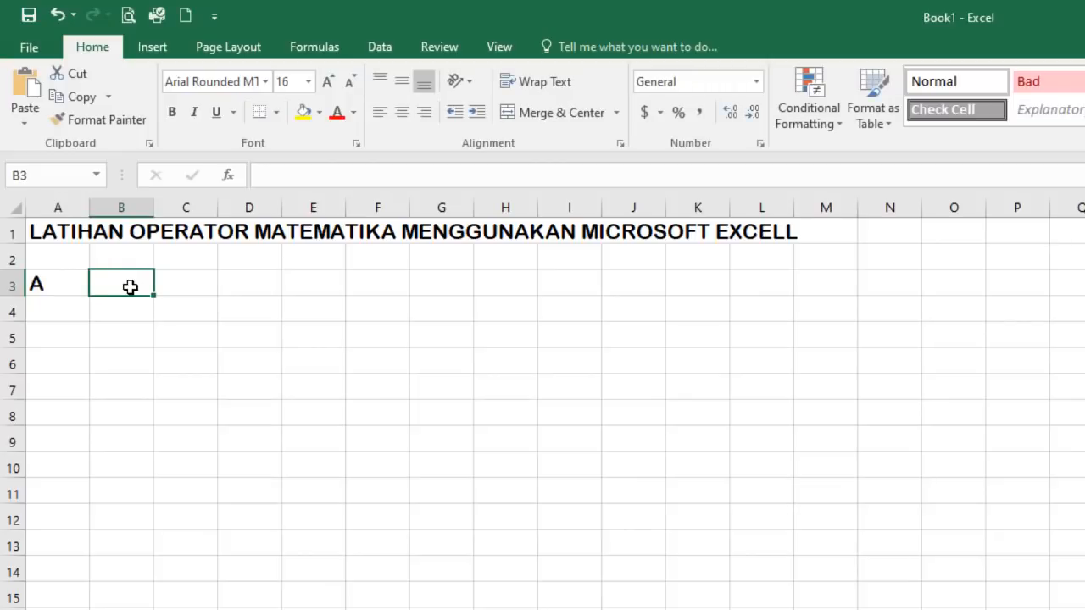
type("B")
left_click(184, 285)
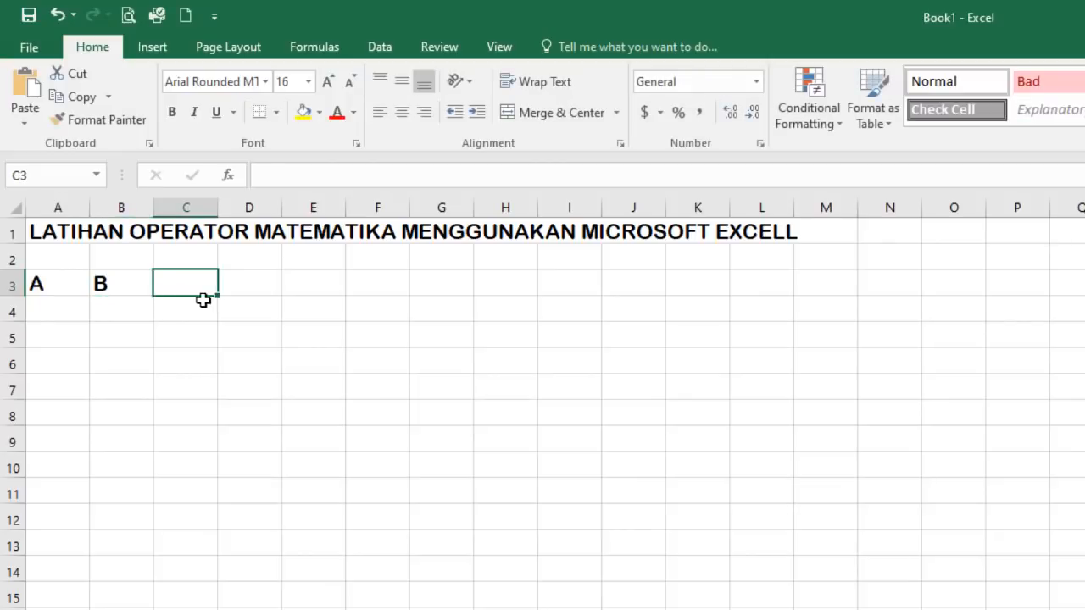
- Widen columns C through G to make room for the remaining headings
left_click_drag(217, 206, 330, 208)
left_click_drag(398, 209, 689, 204)
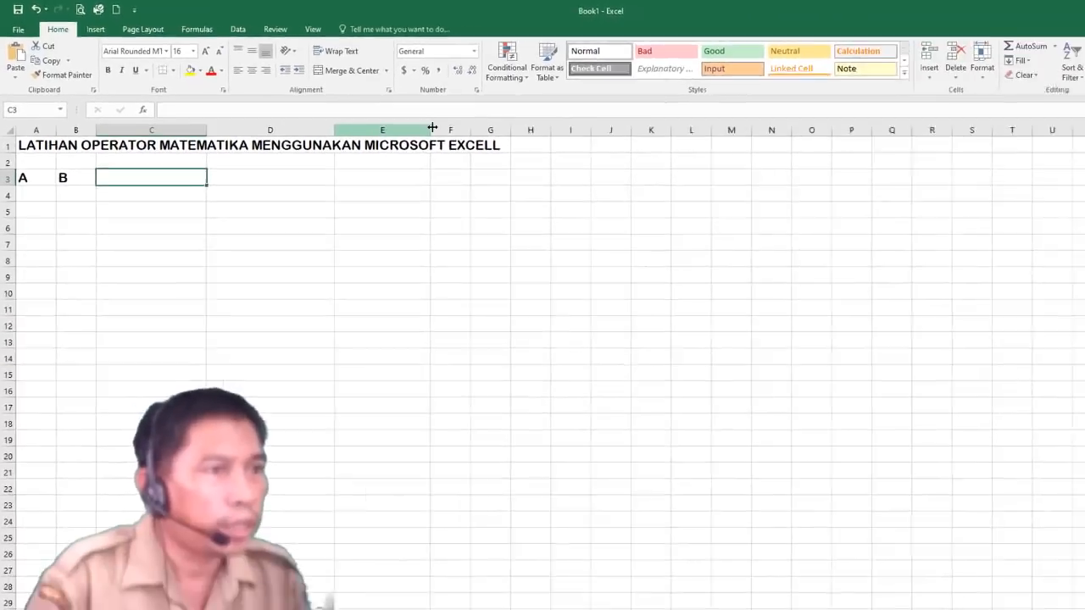
left_click_drag(433, 127, 624, 126)
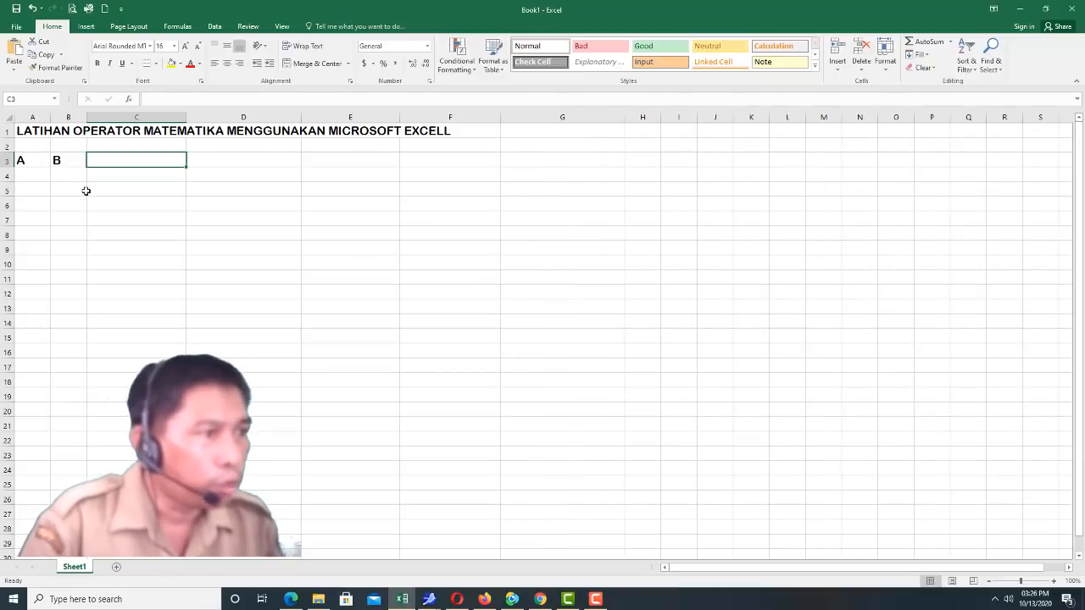
- Set the width of columns C through G to 2
left_click_drag(136, 189, 587, 190)
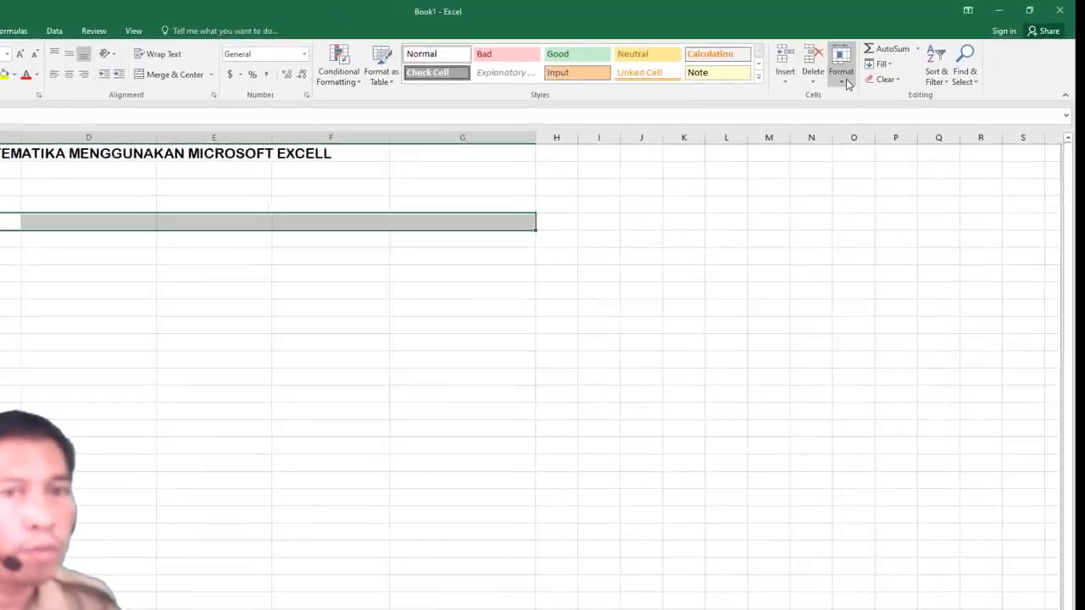
left_click(885, 58)
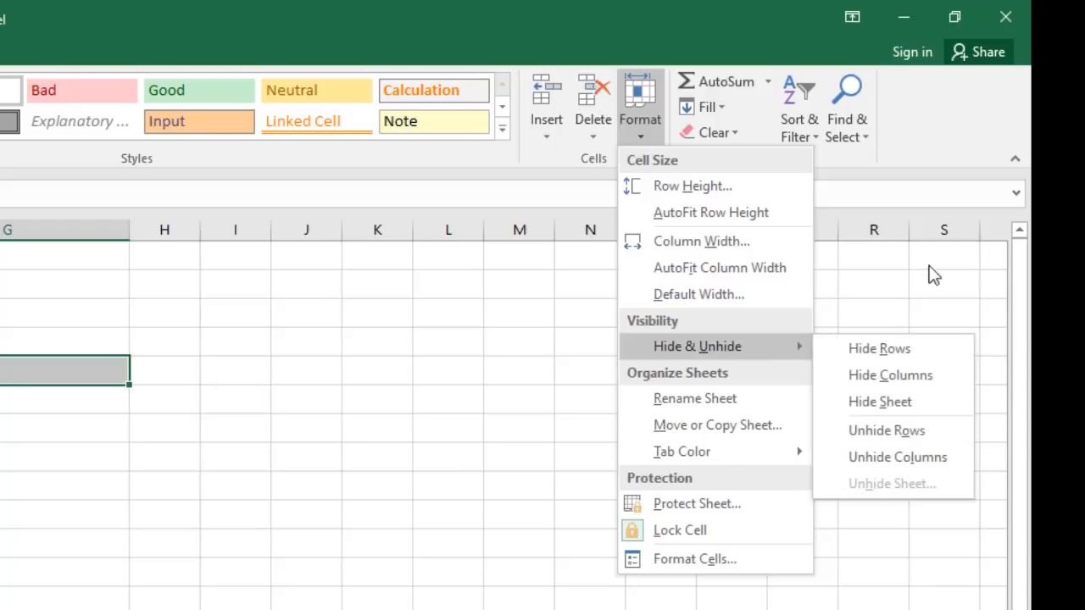
key("Escape")
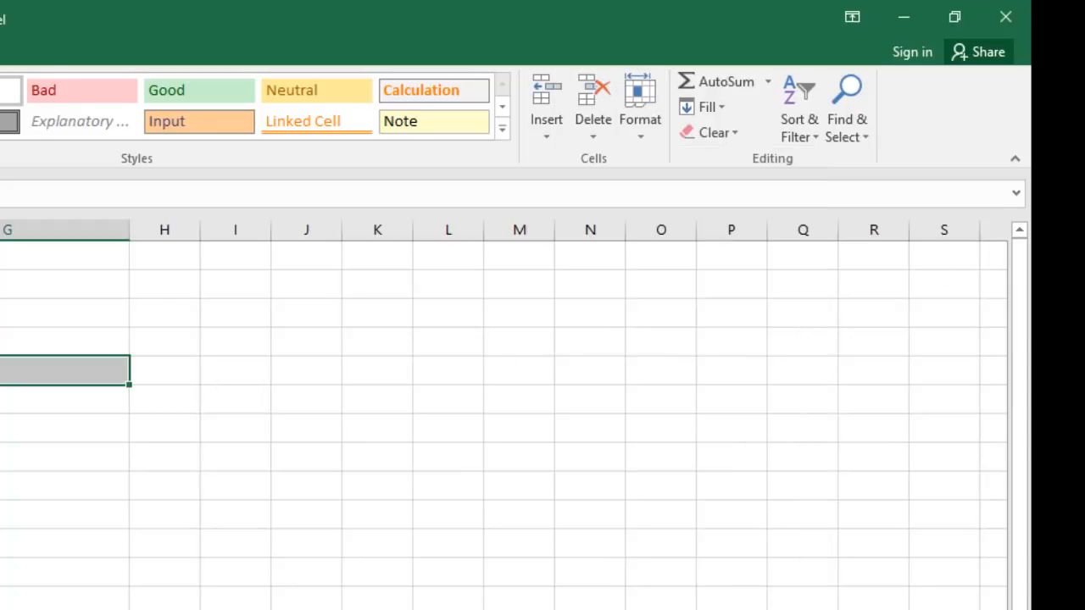
left_click_drag(0, 371, 31, 384)
left_click(645, 144)
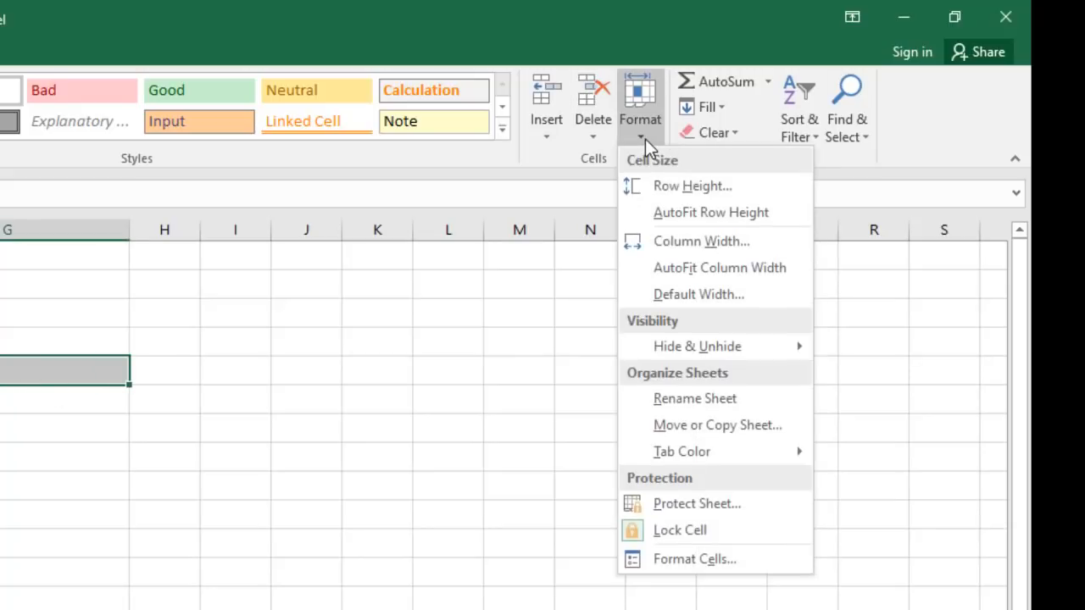
left_click(694, 240)
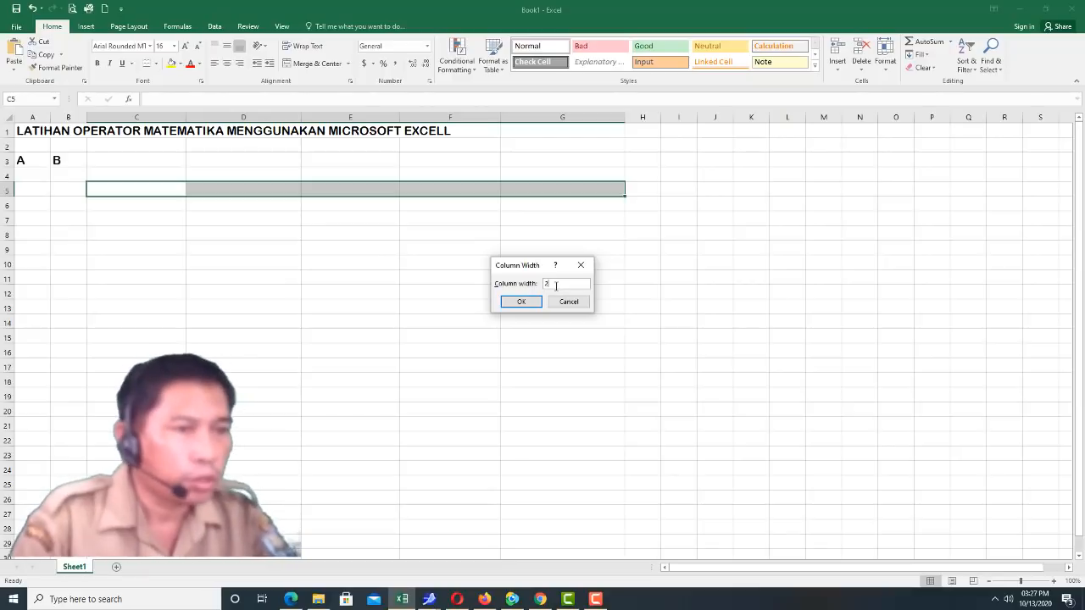
type("2")
left_click(529, 301)
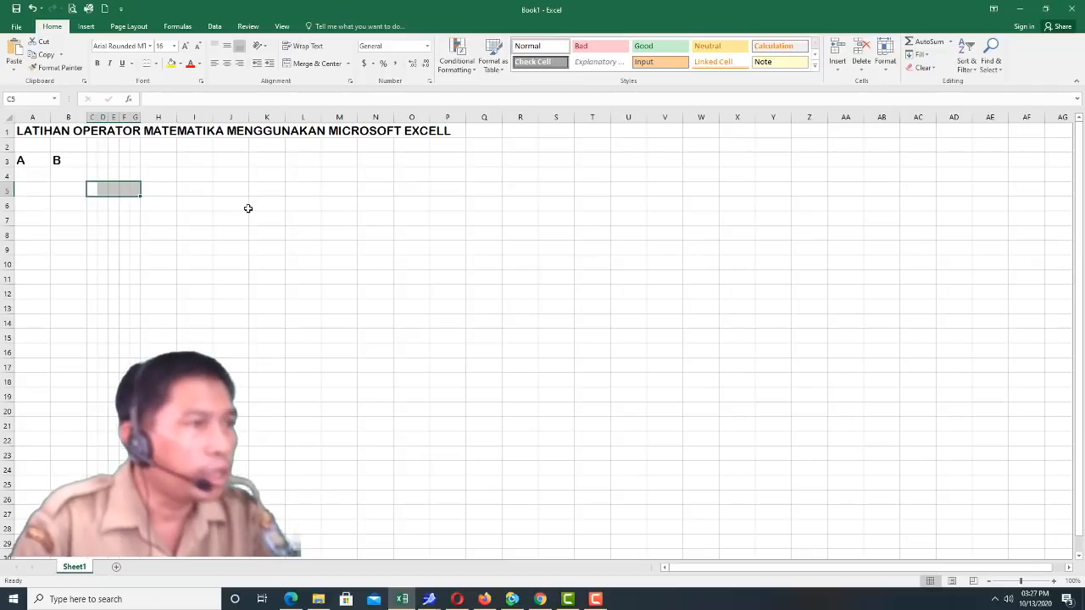
- Change the width of columns C through G to 20
left_click(889, 67)
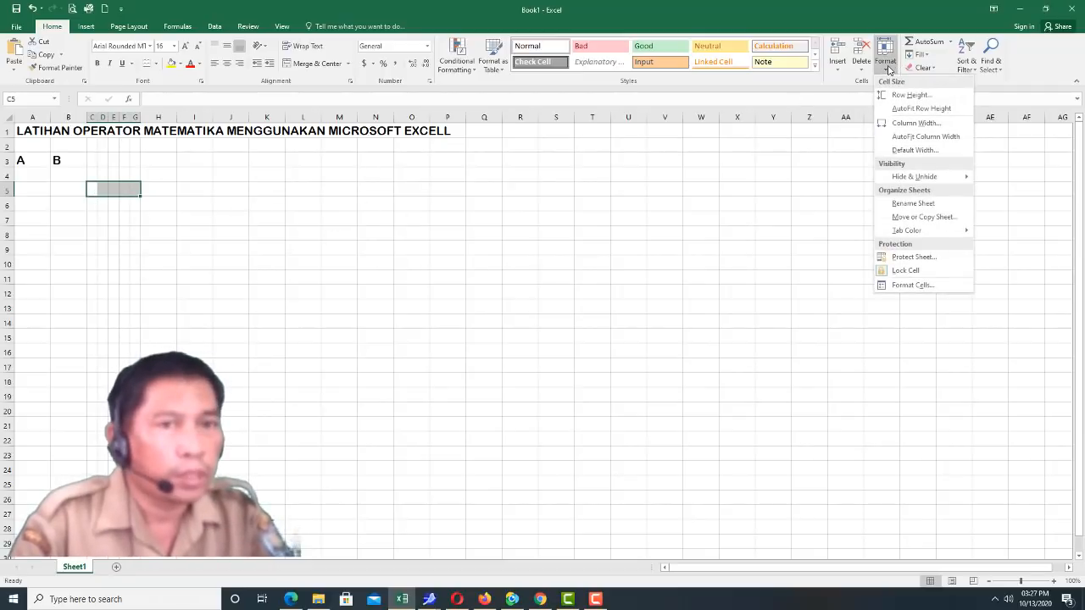
left_click(900, 123)
type("2")
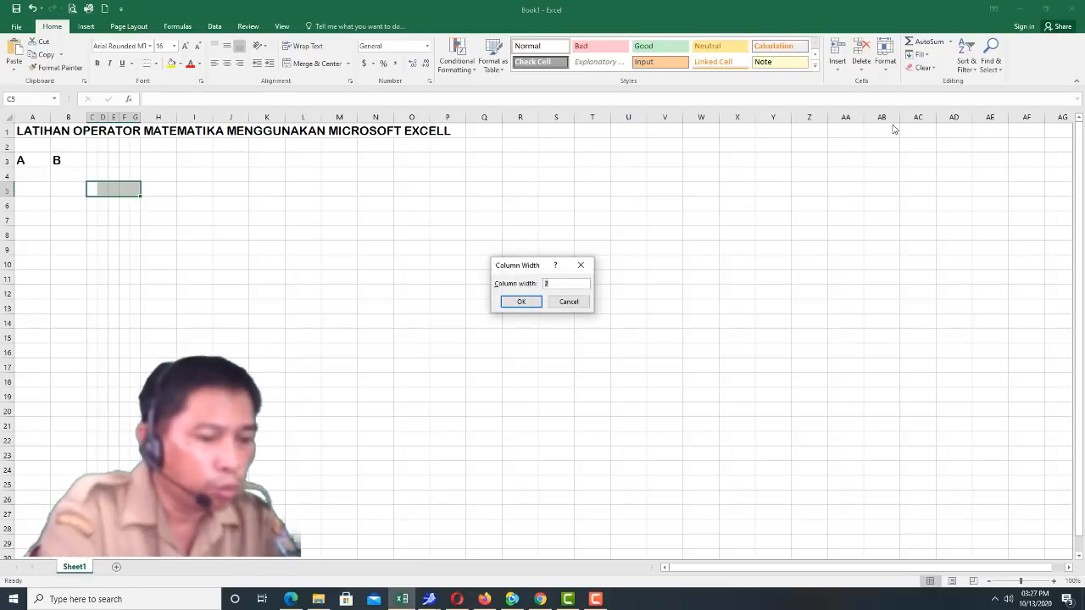
type("0")
key("Return")
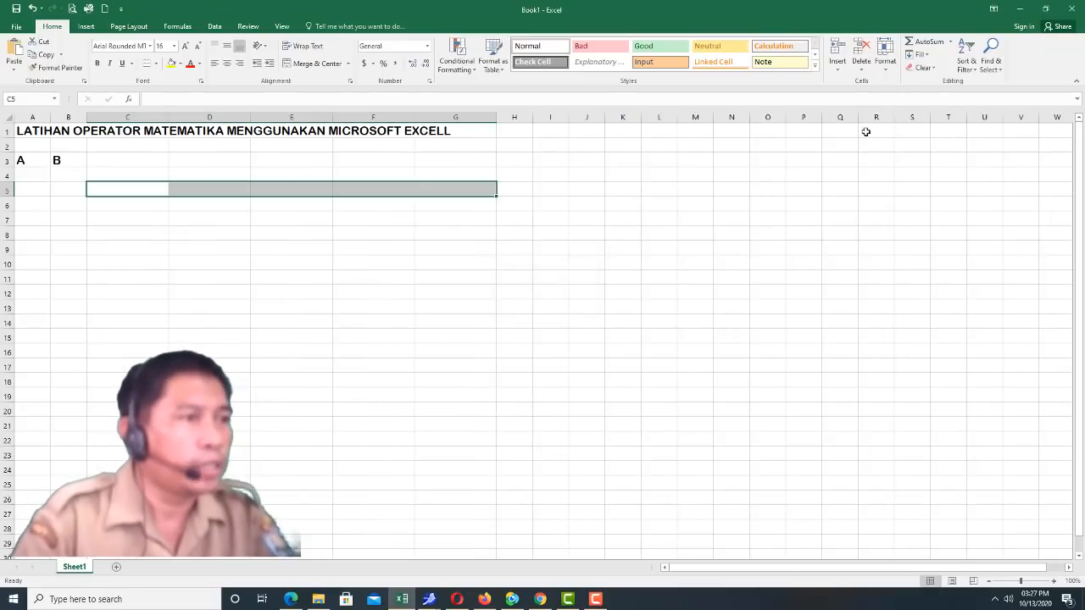
- Enter the heading "PENJUMLAHAN" in cell C3
left_click(137, 161)
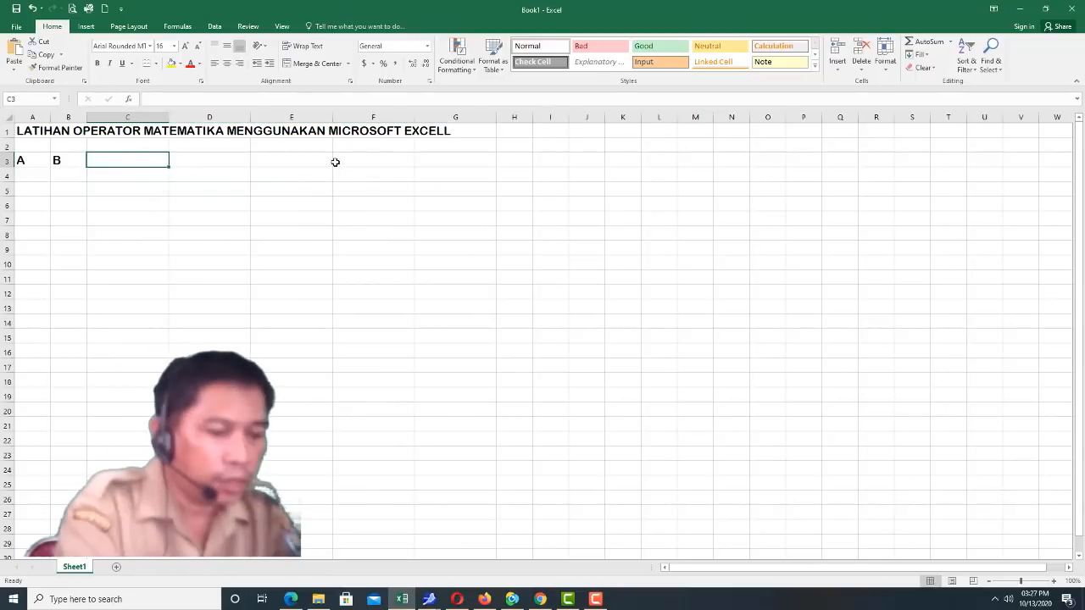
type("PE")
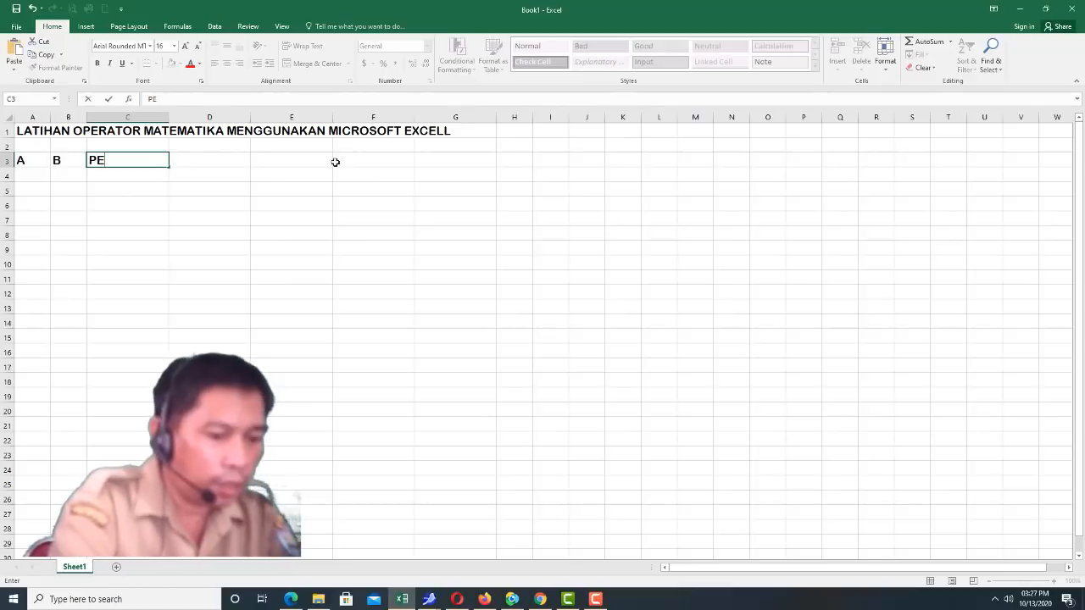
type("NJUMLAHAN")
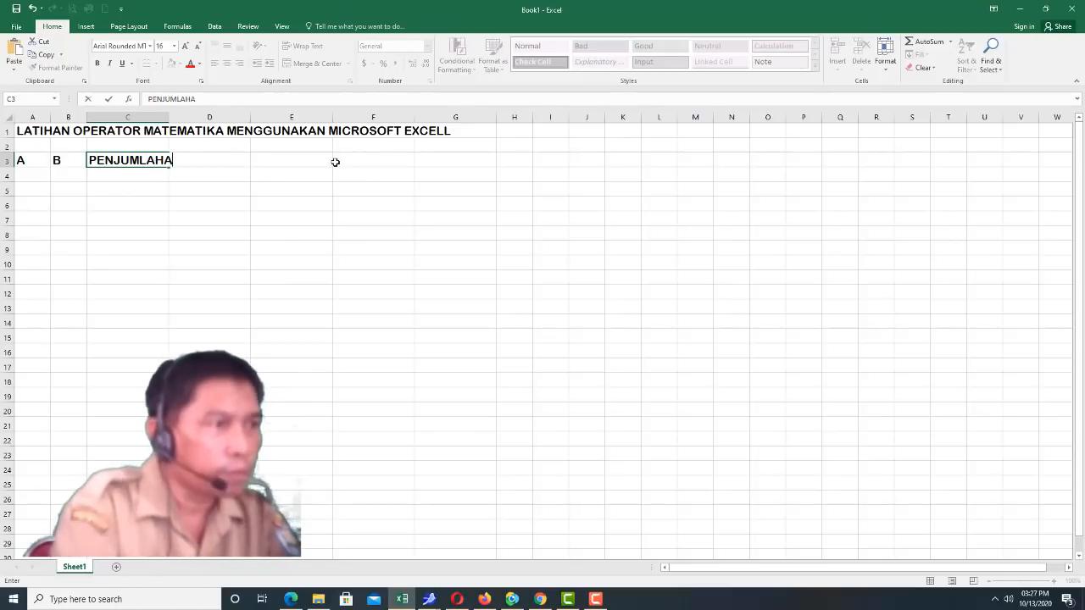
left_click(358, 216)
- Set the width of columns C through G to 30 so the long headings fit
left_click_drag(146, 158, 417, 165)
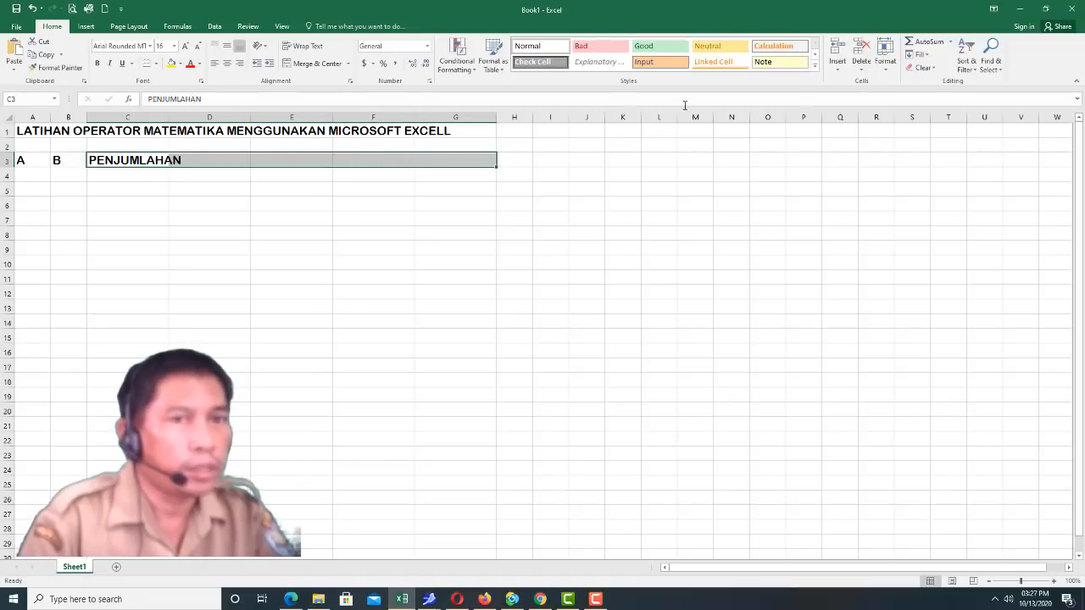
left_click(884, 59)
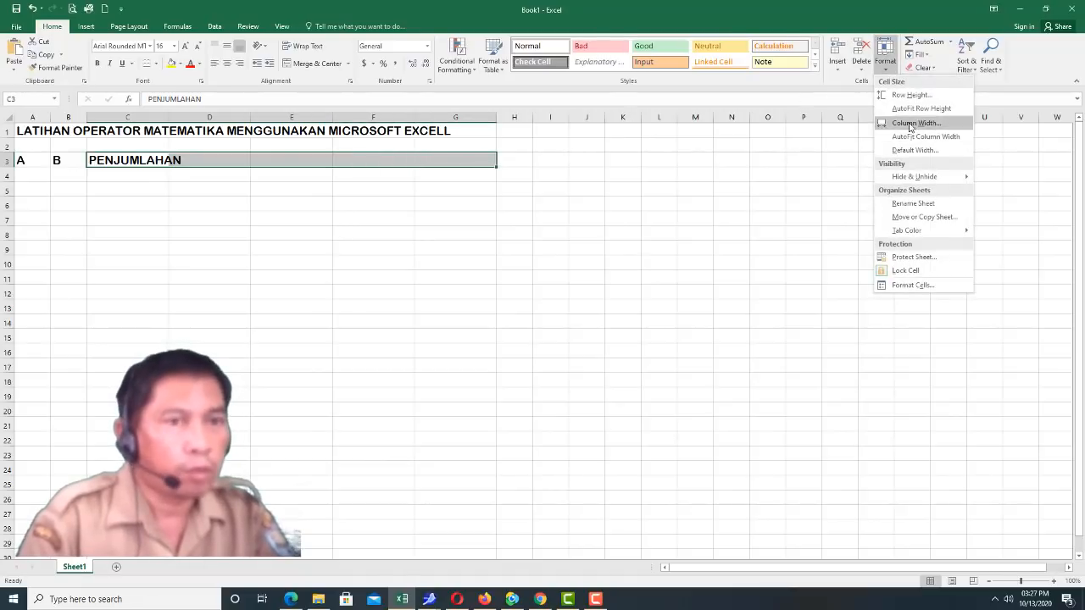
left_click(915, 123)
type("30")
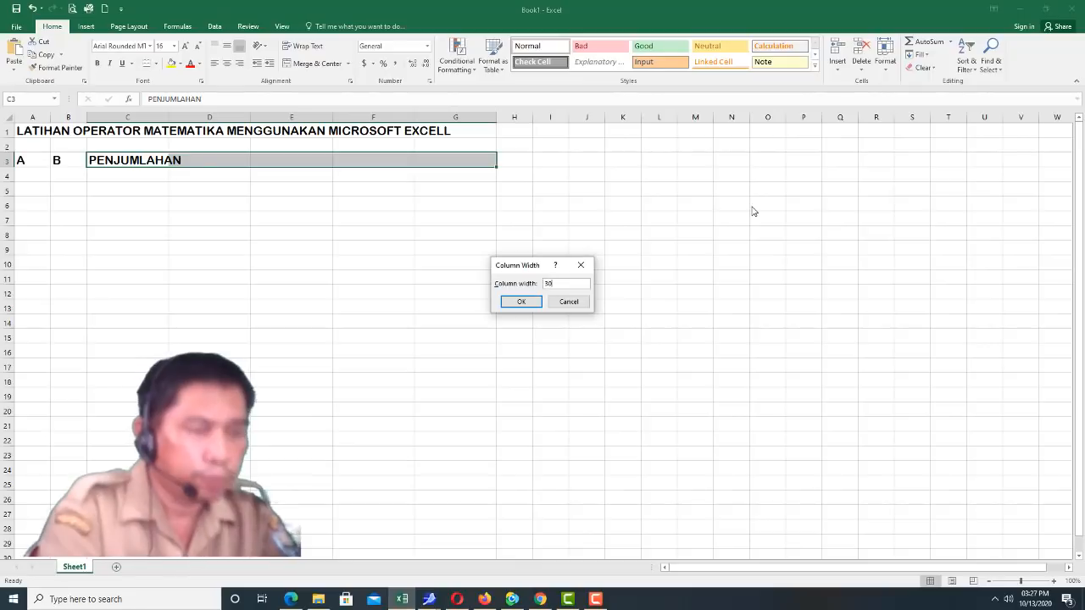
key("Return")
- Enter the headings "PENGURANGAN" in D3, "PERKALIAN" in E3 and "PEMBAGIAN" in F3
left_click(279, 159)
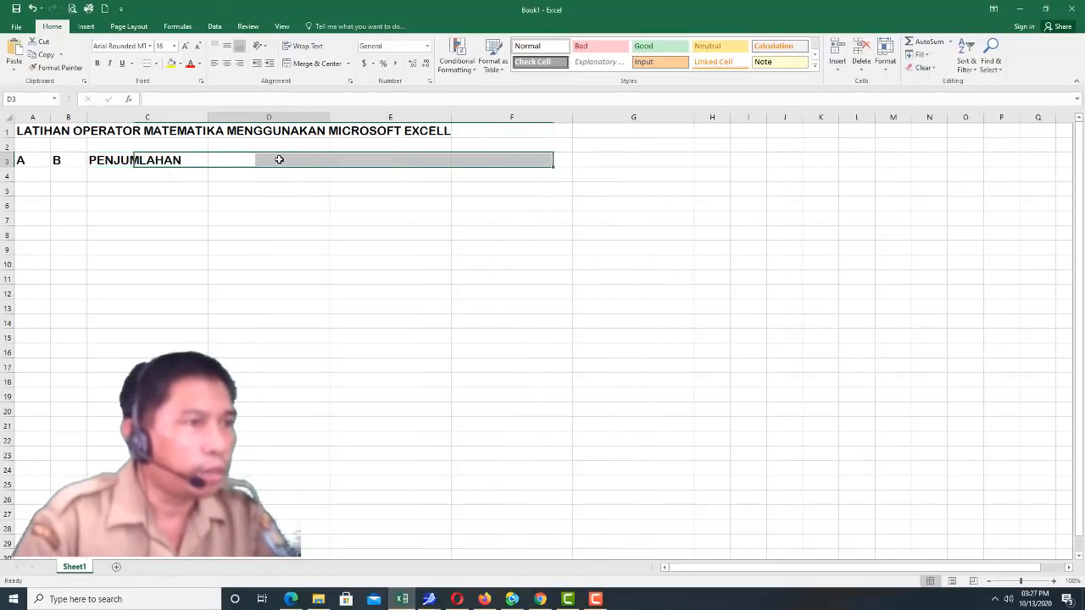
type("PE")
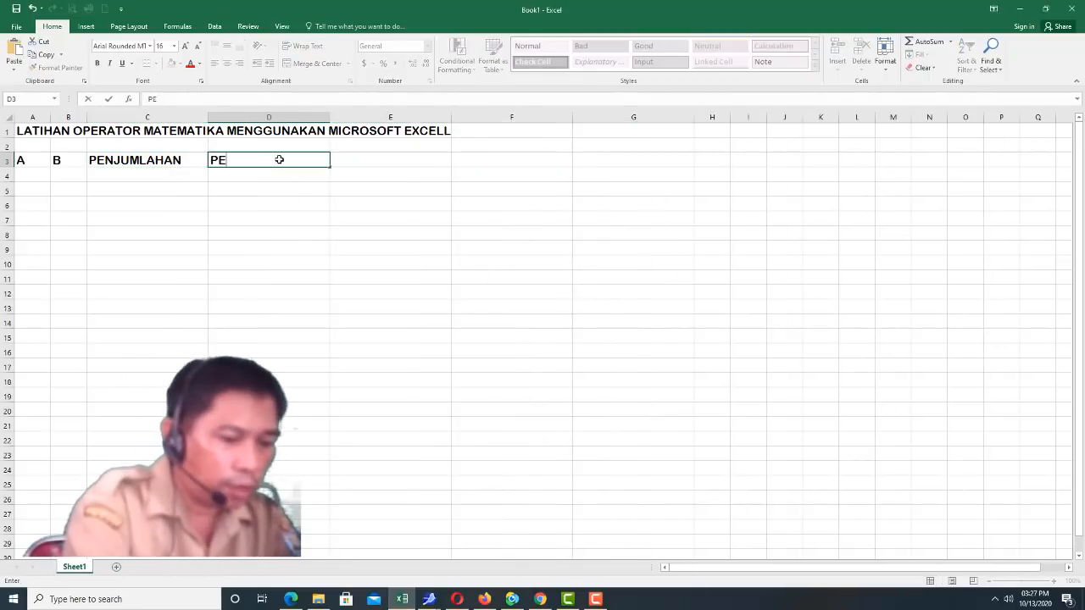
type("NGURANGAN")
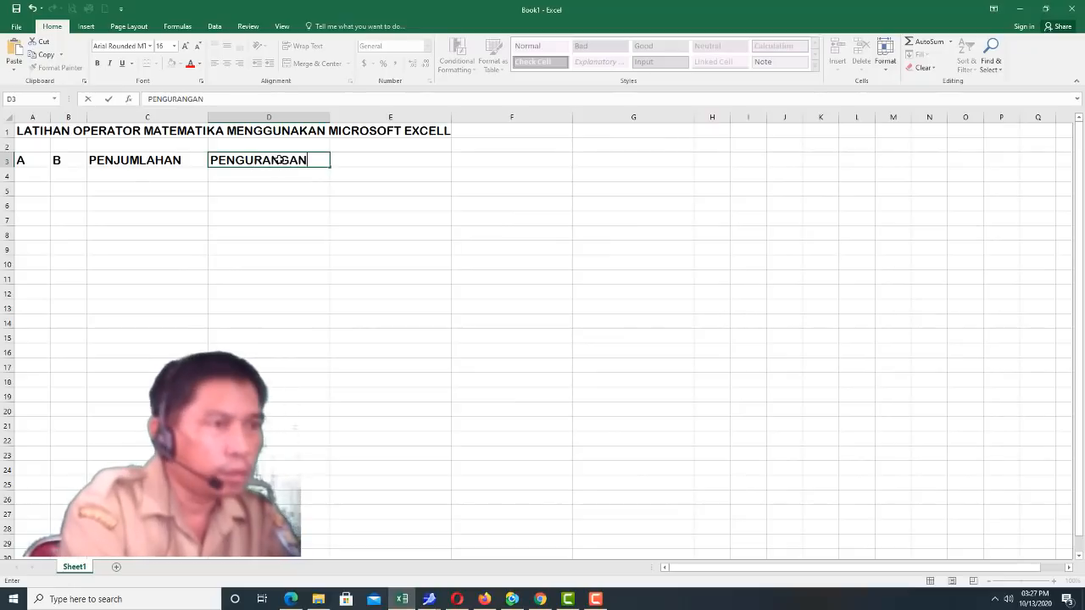
left_click(359, 160)
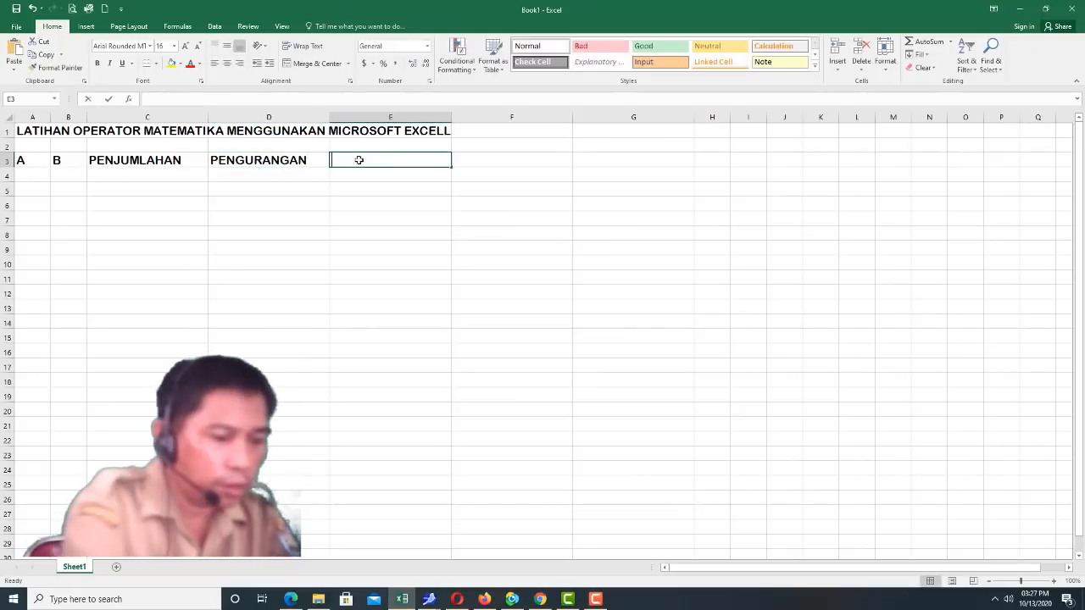
type("PERKALIAN")
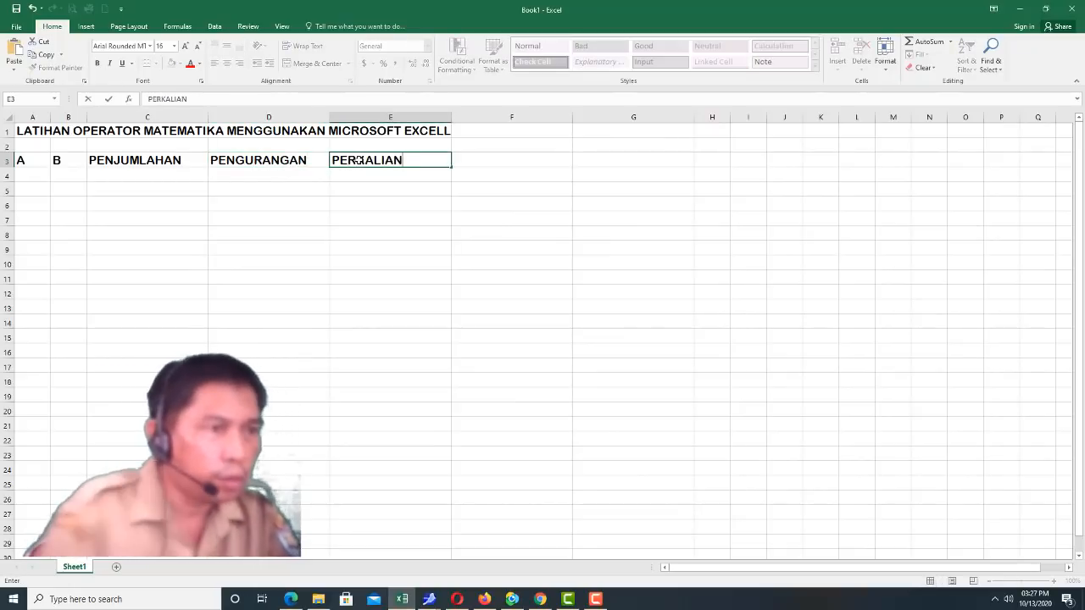
left_click(481, 161)
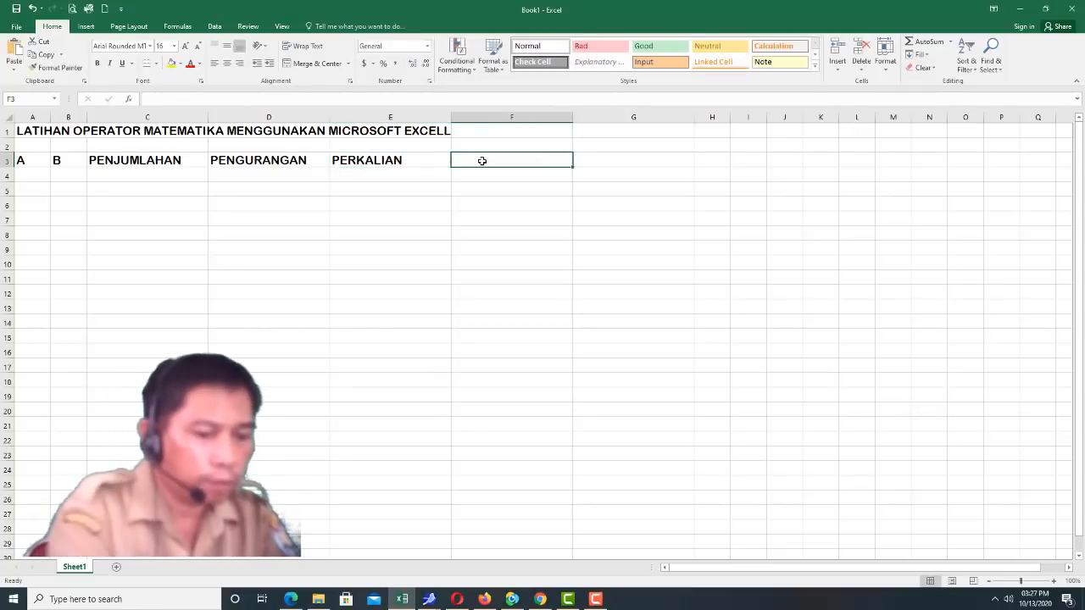
type("PEMBA")
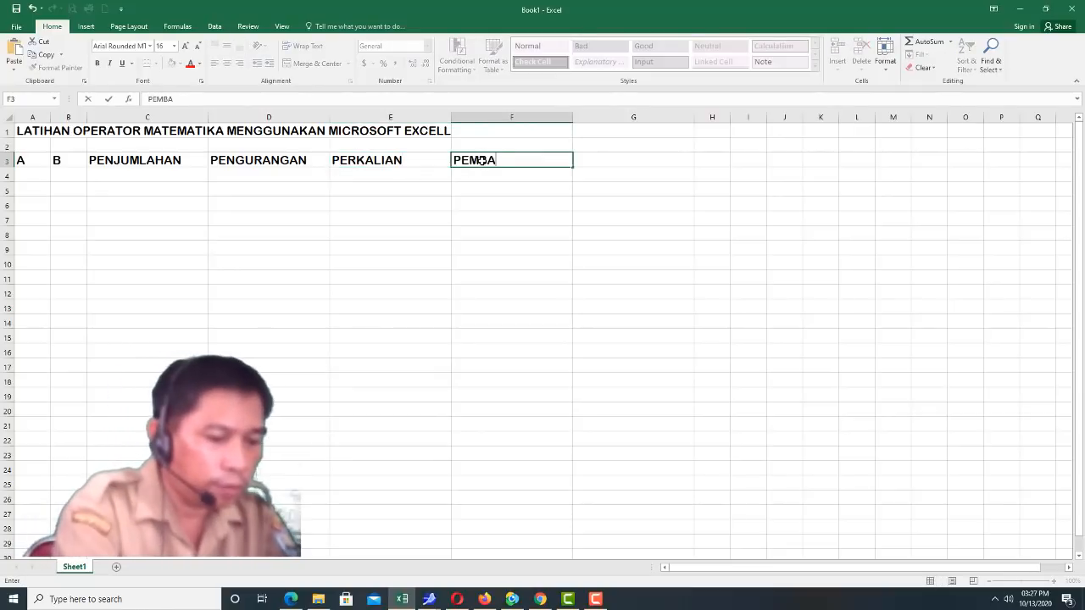
type("GIAN")
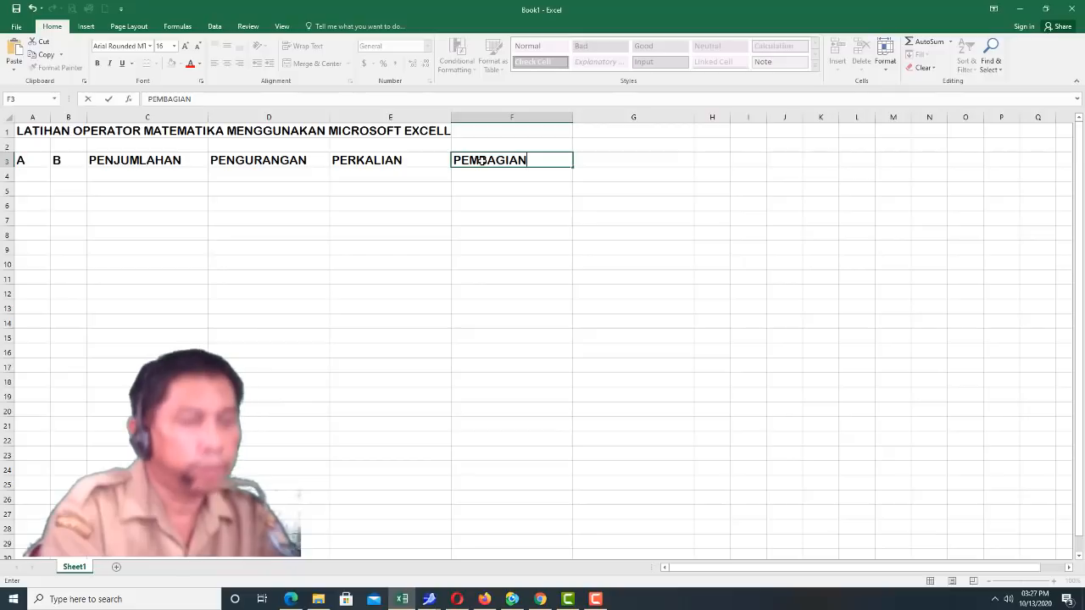
key("Return")
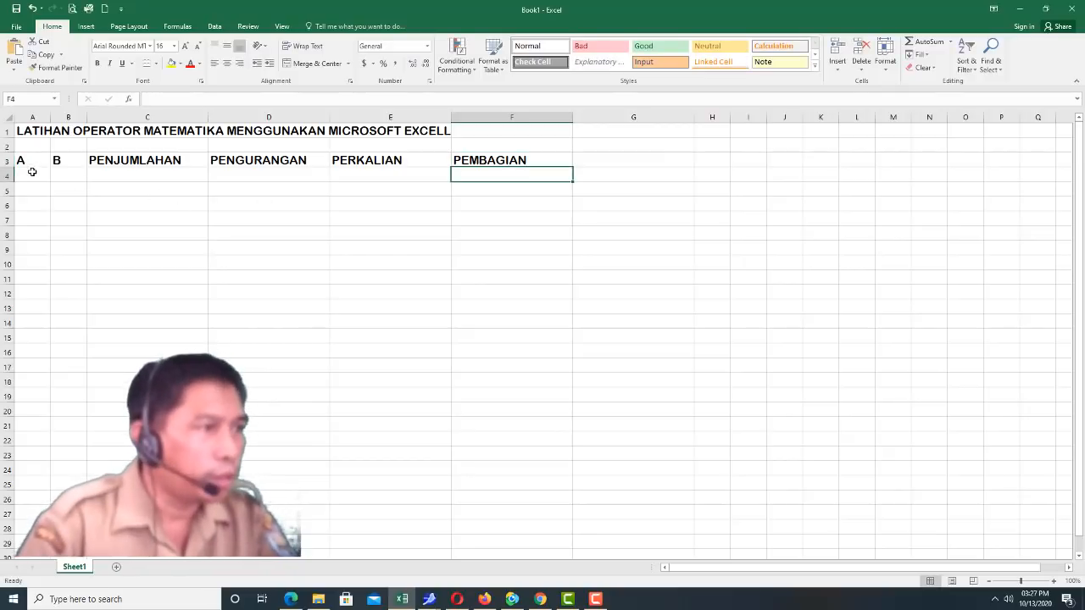
- Enter the label "( A + B )" in cell C4 under the PENJUMLAHAN heading
left_click(118, 176)
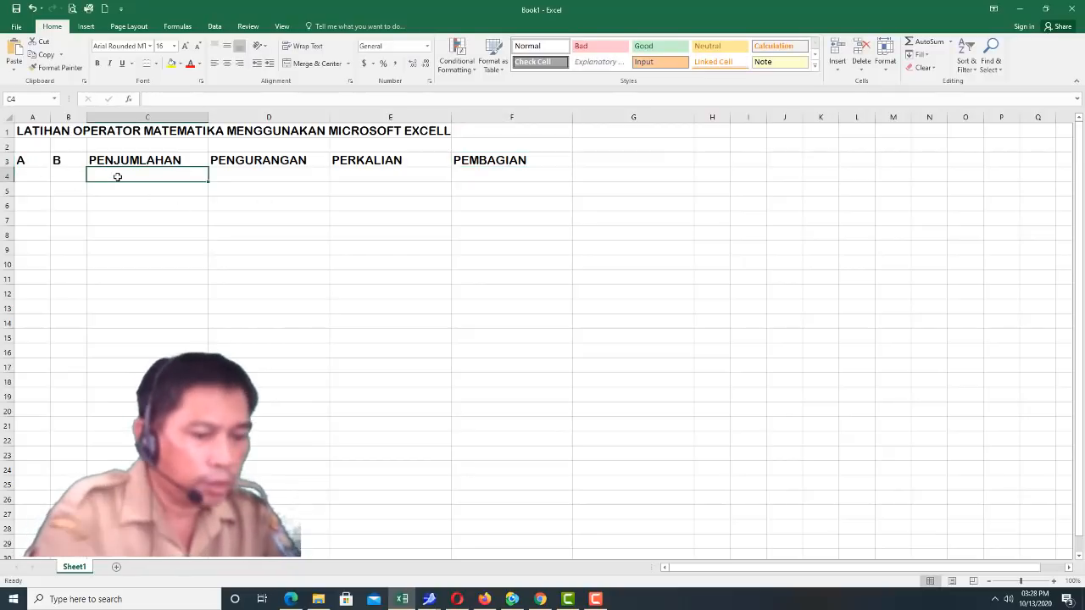
type("( ")
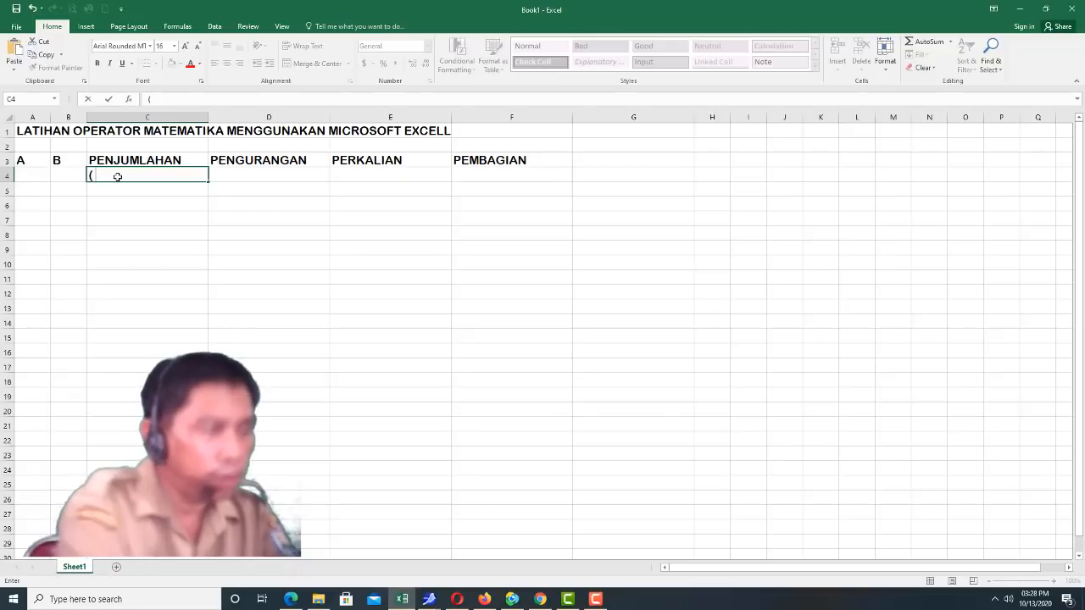
type("A")
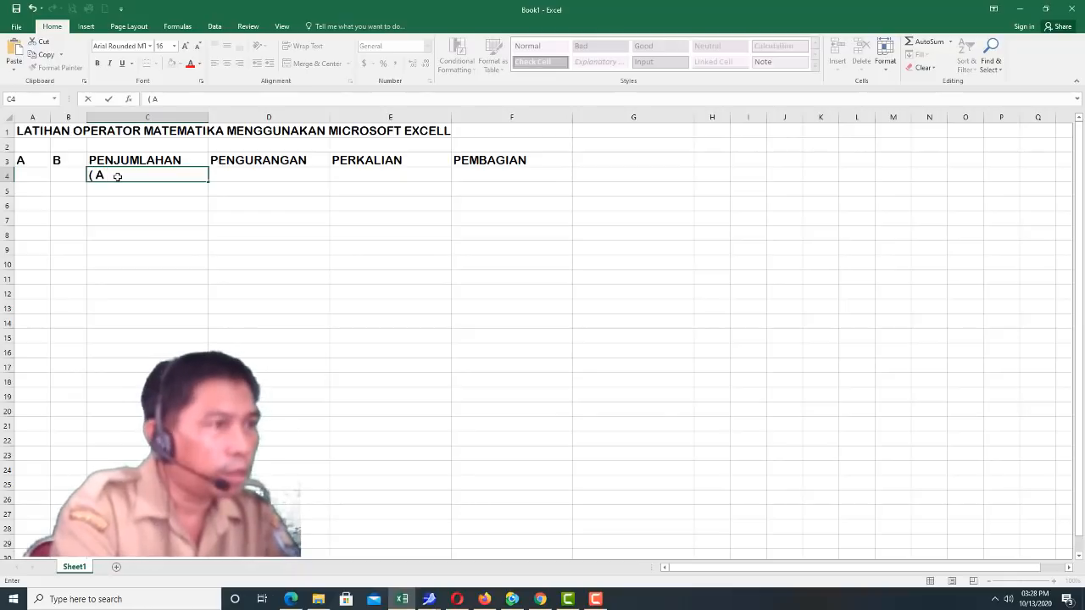
type(" + b )")
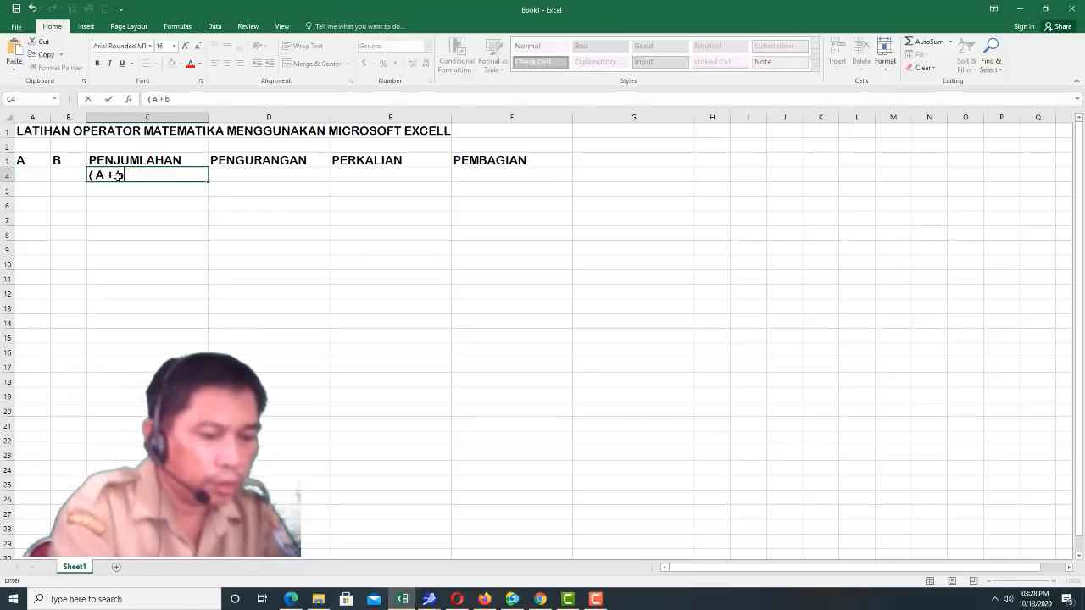
key("BackSpace")
key("BackSpace")
key("BackSpace")
key("BackSpace")
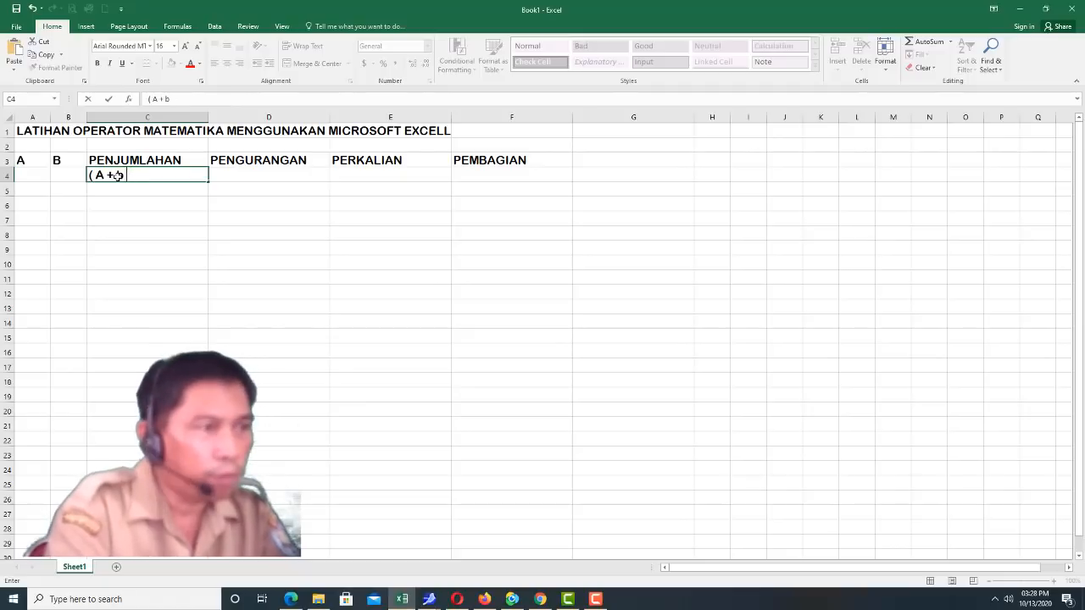
type("B")
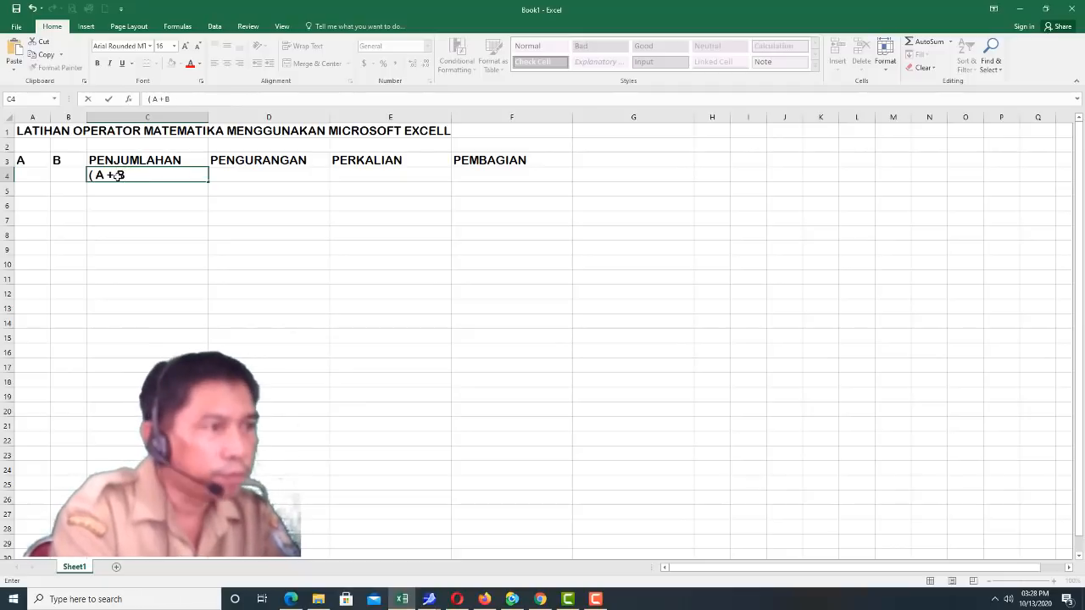
type(" )")
key("Return")
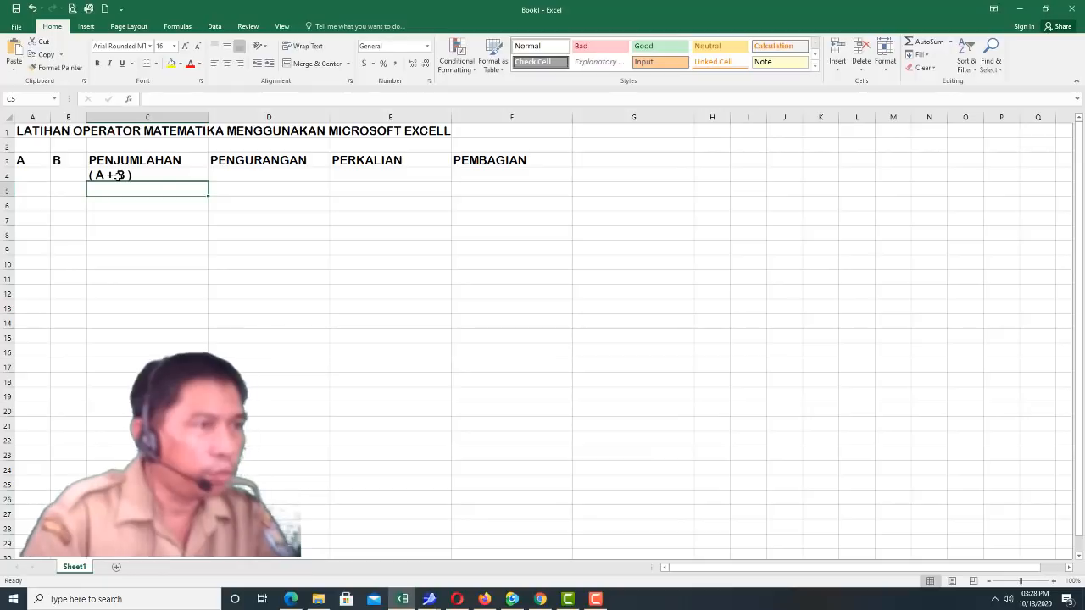
- Enter the label "( A - B )" in cell D4 under the PENGURANGAN heading
left_click(270, 176)
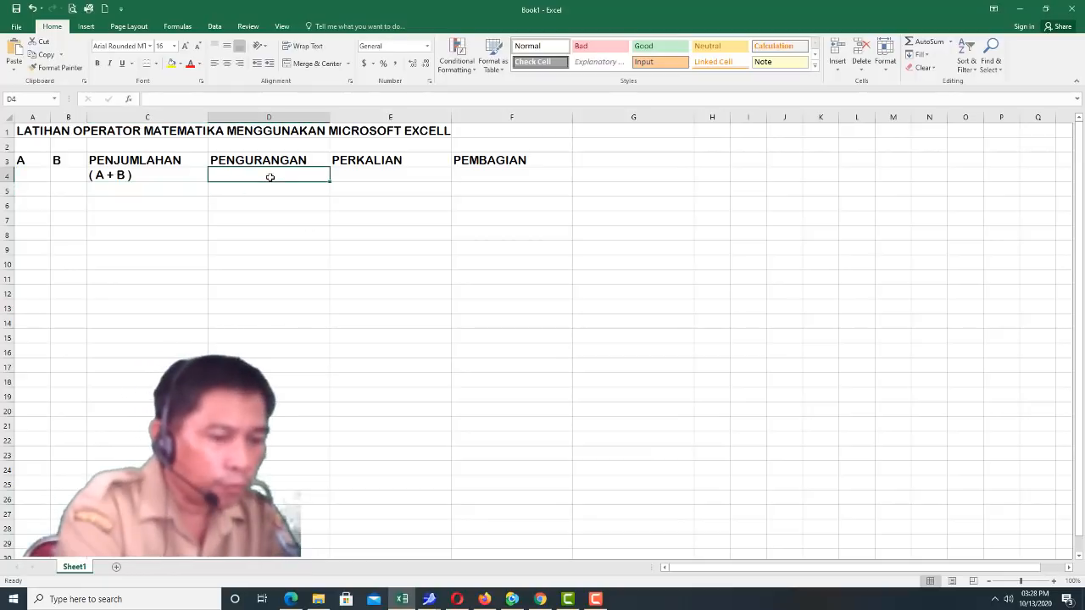
type("( A")
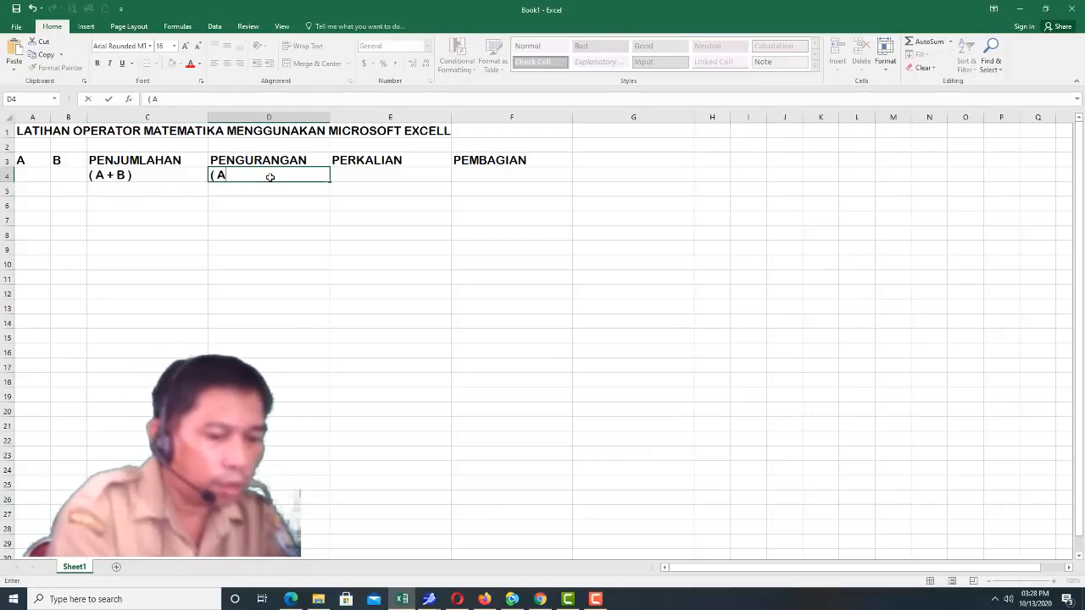
type(" -")
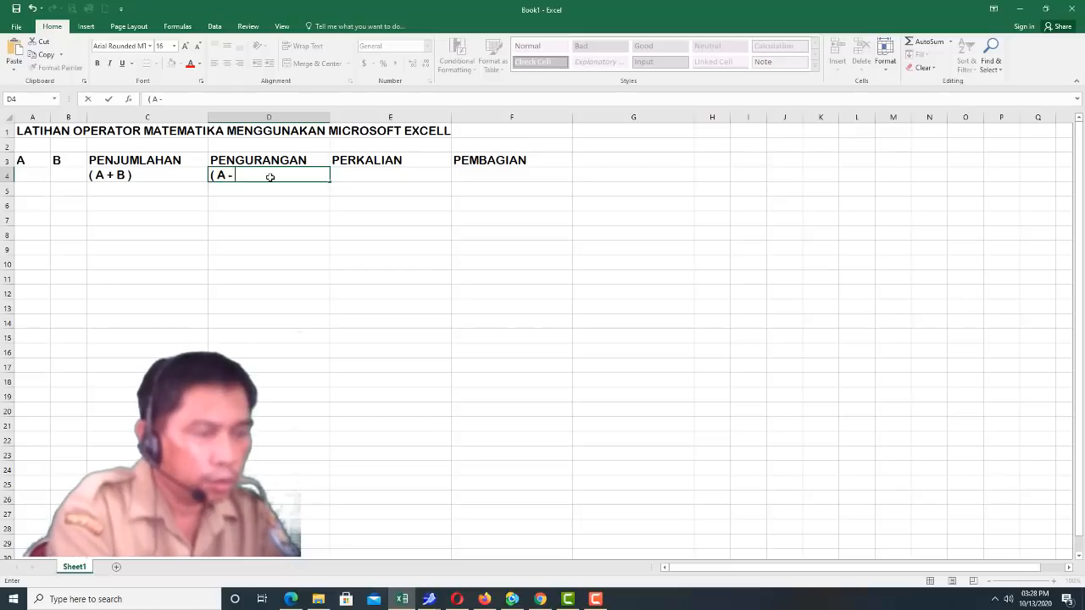
type(" B")
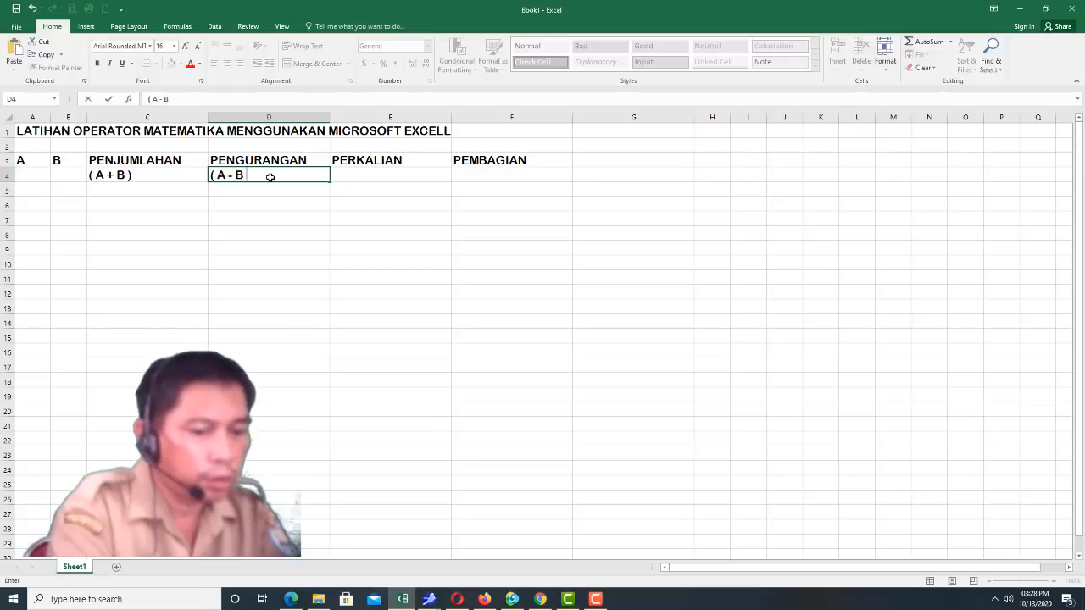
type(" )")
key("Return")
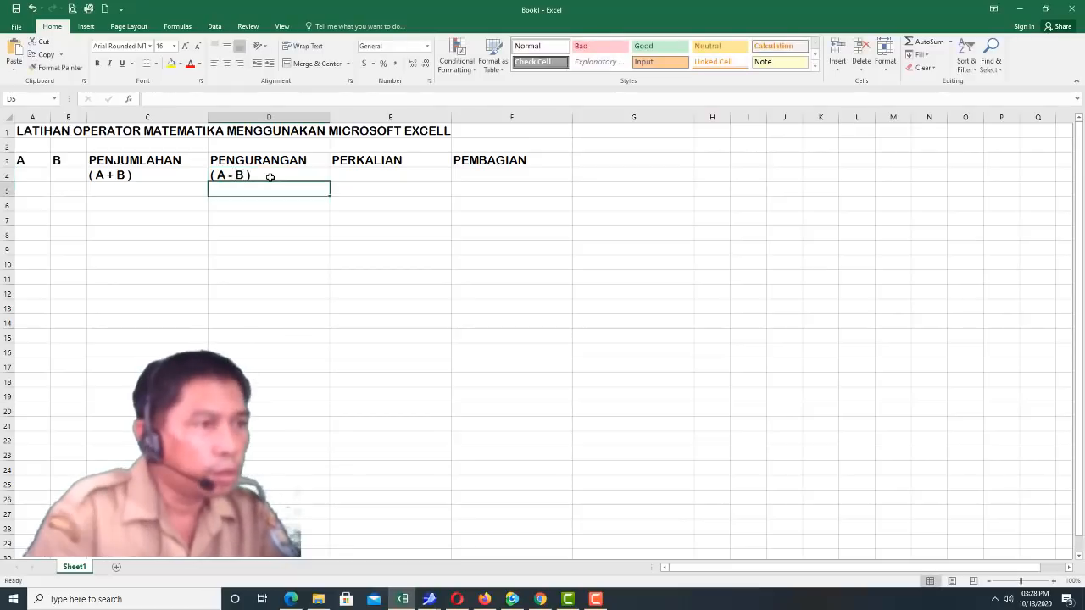
- Enter the label "( A x B )" in cell E4 under the PERKALIAN heading
left_click(395, 176)
type("(")
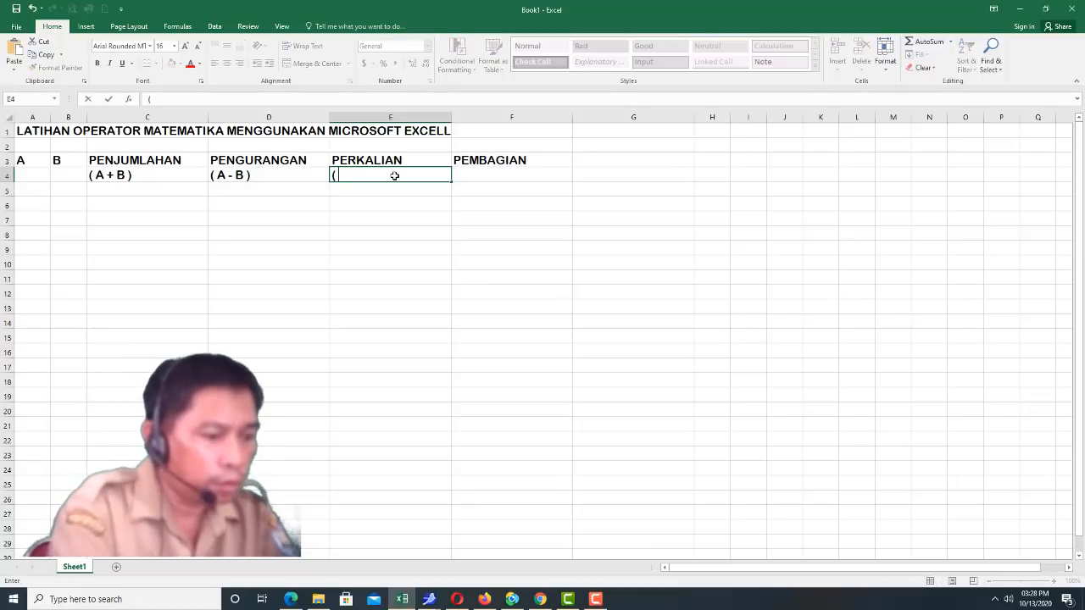
type(" A X")
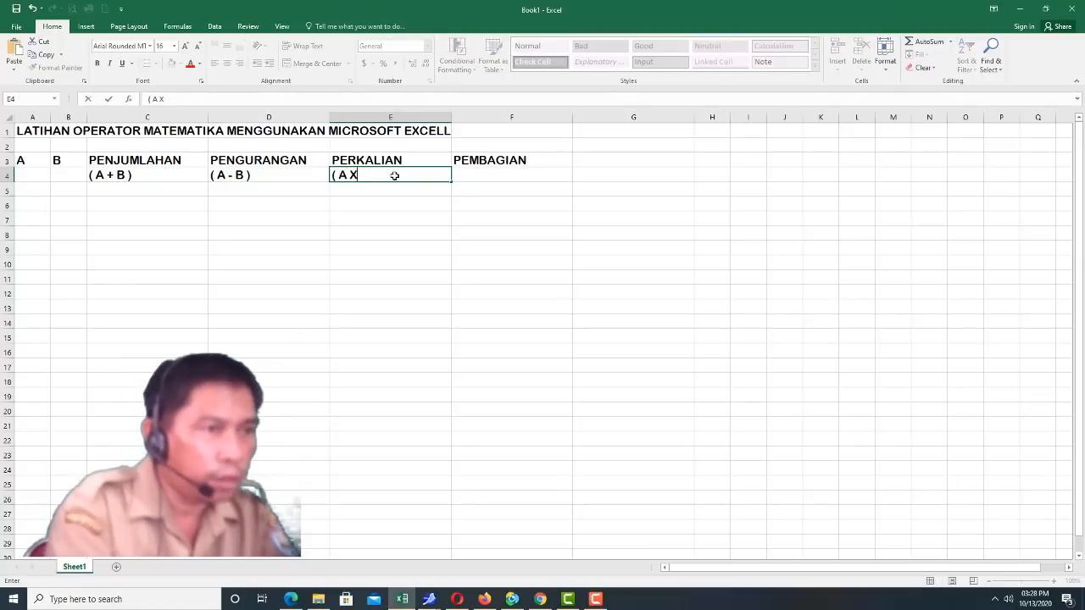
key("BackSpace")
type("x")
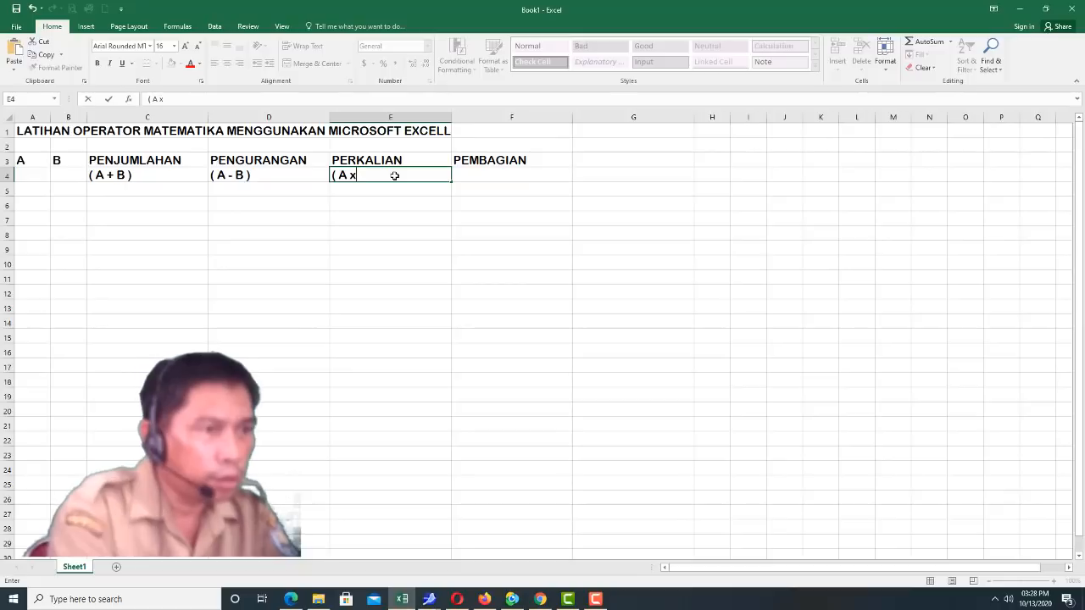
type(" b")
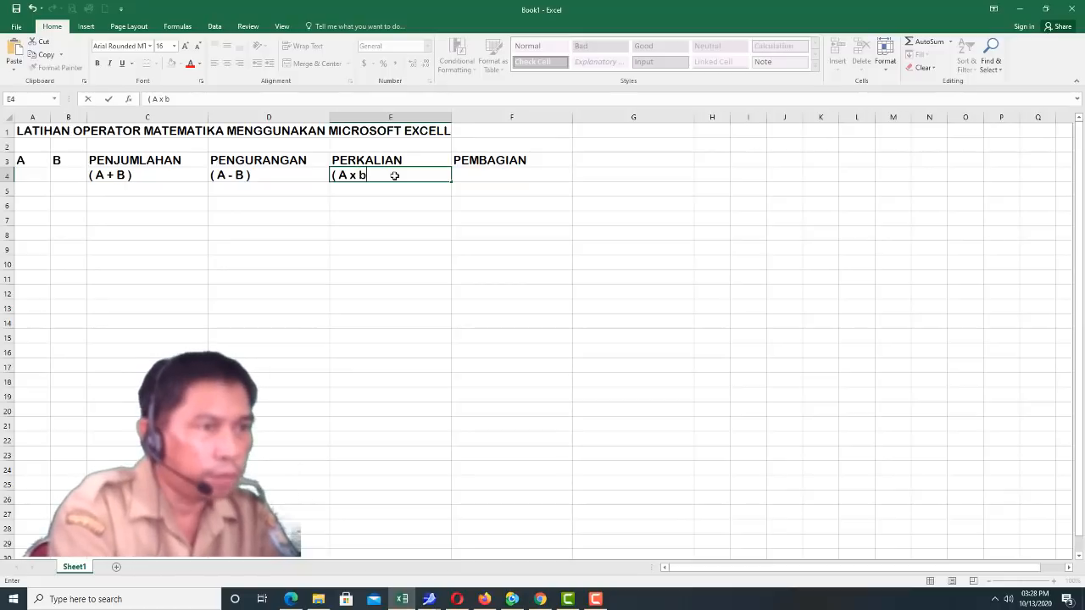
key("BackSpace")
type("B )")
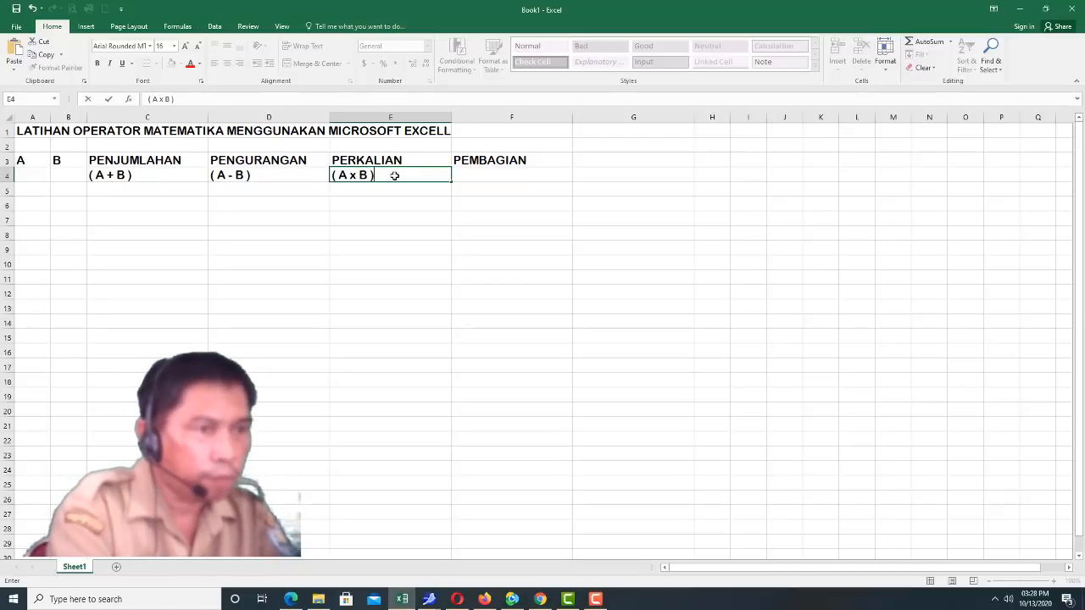
key("ctrl+Return")
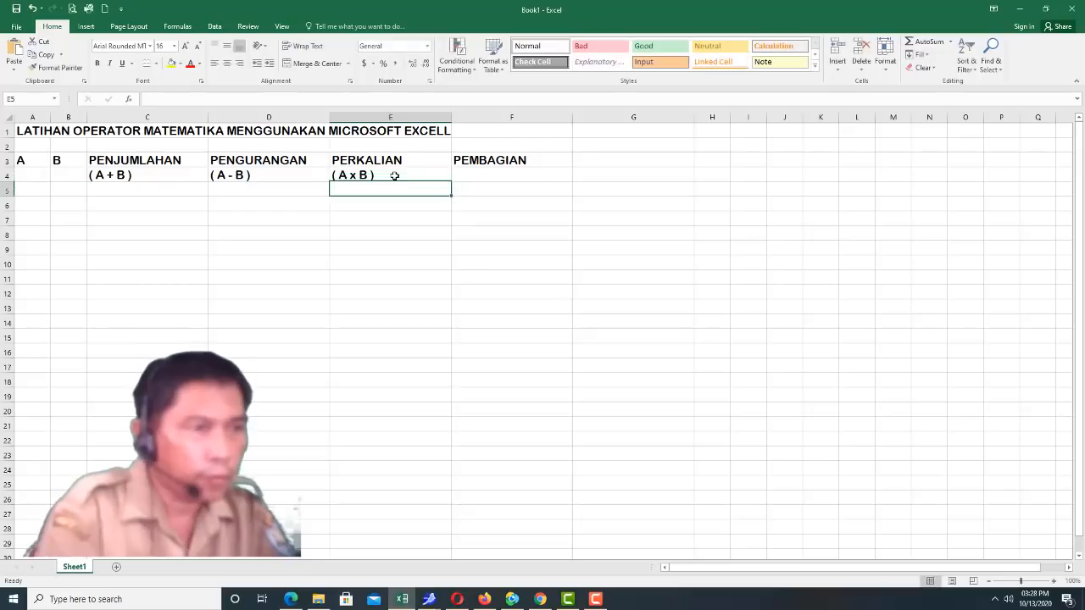
- Enter the label "( A / B )" in cell F4 under the PEMBAGIAN heading
left_click(487, 179)
type("(")
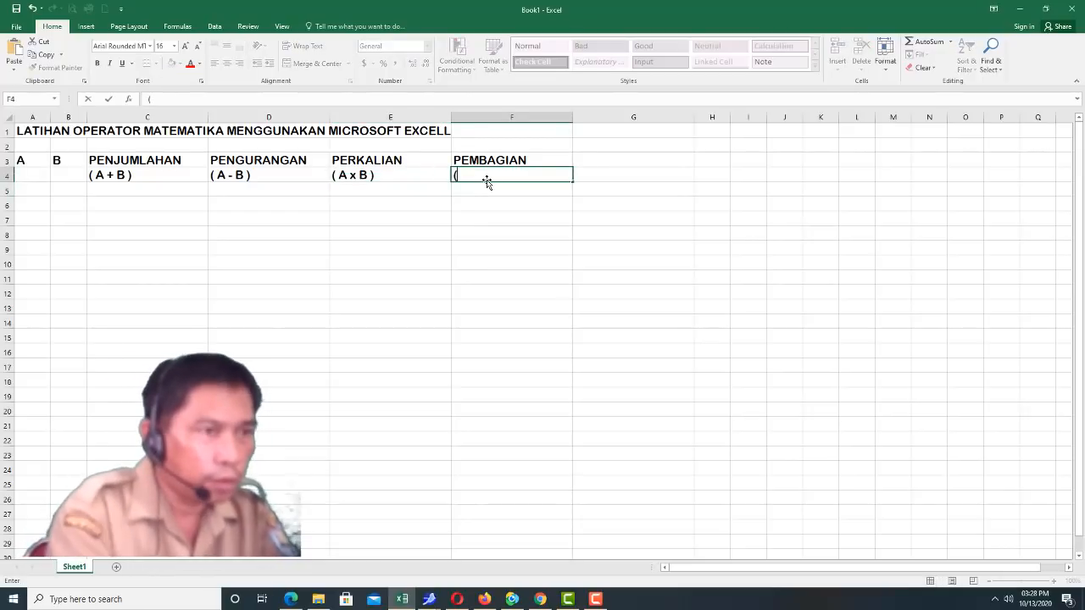
type(" A")
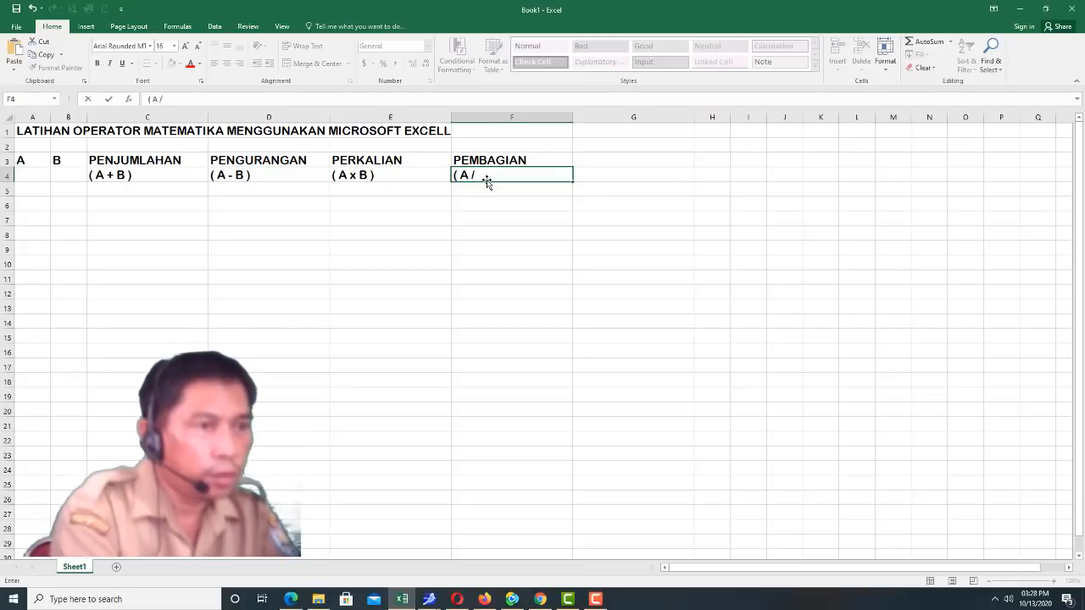
type(" / B")
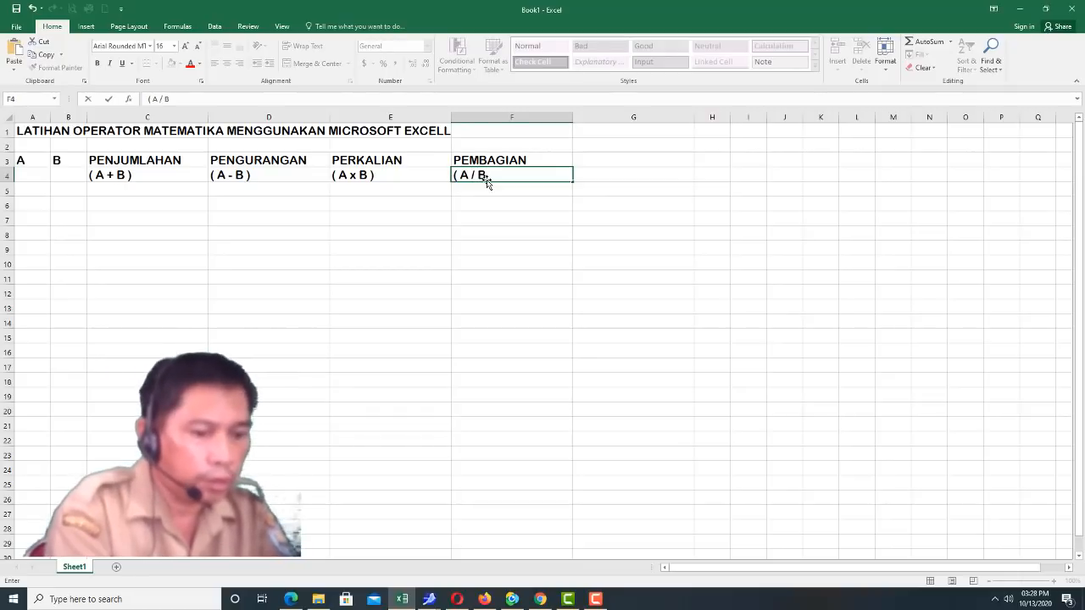
type(" )")
key("Return")
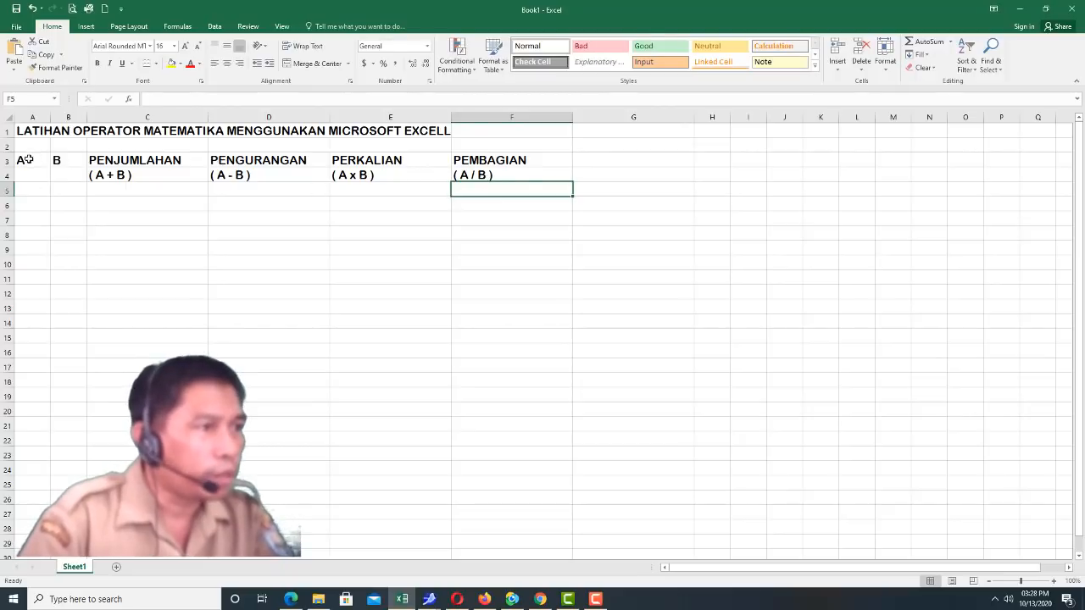
- Apply All Borders to the table range A3:F10 and centre its contents horizontally
left_click_drag(31, 153, 524, 262)
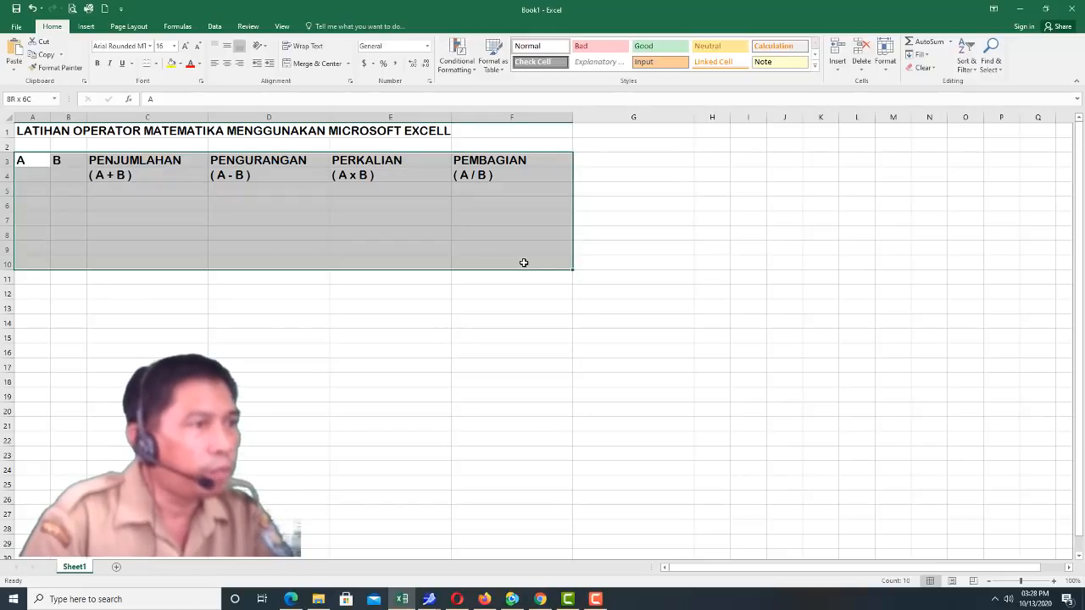
left_click_drag(524, 263, 524, 262)
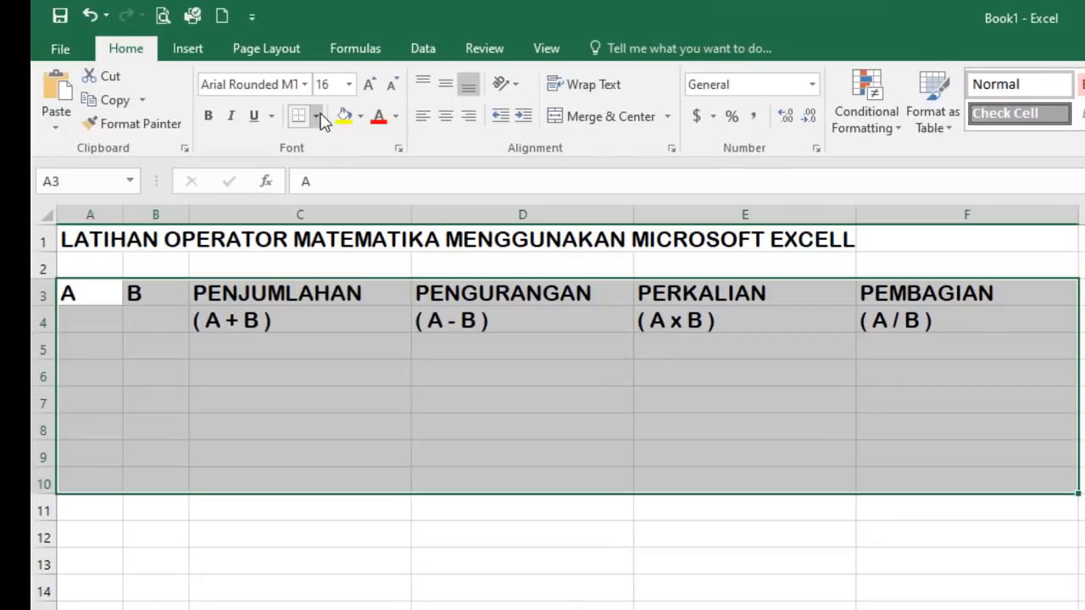
left_click(317, 116)
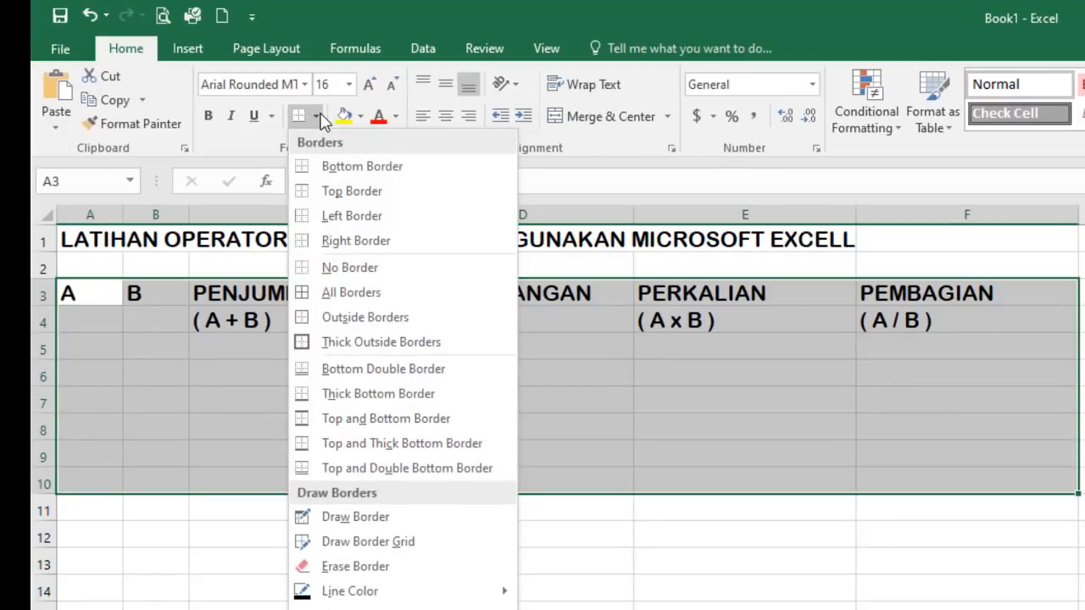
left_click(371, 292)
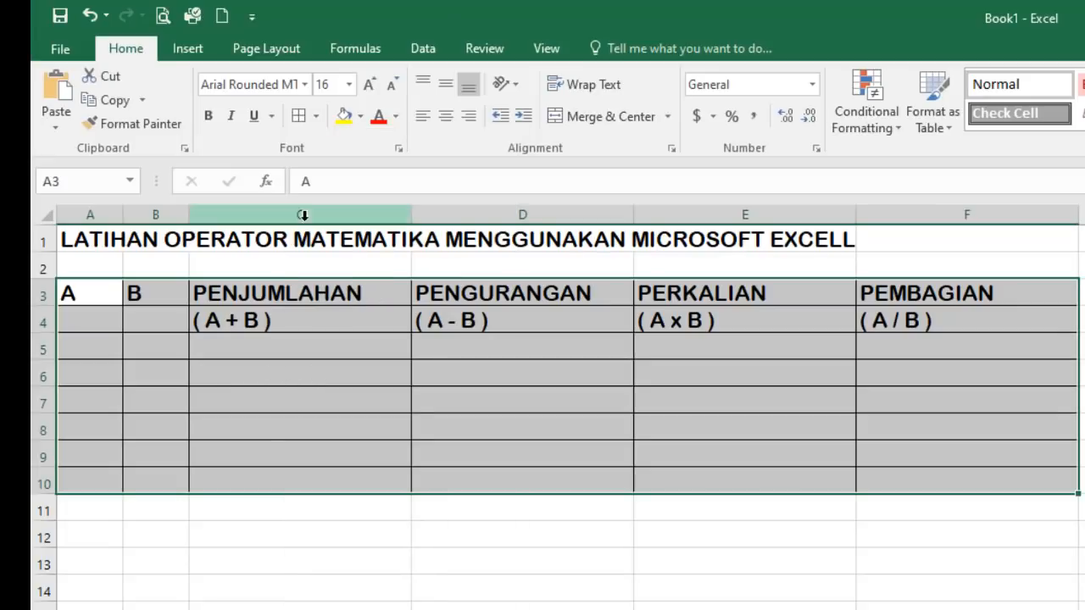
left_click(445, 120)
left_click(519, 591)
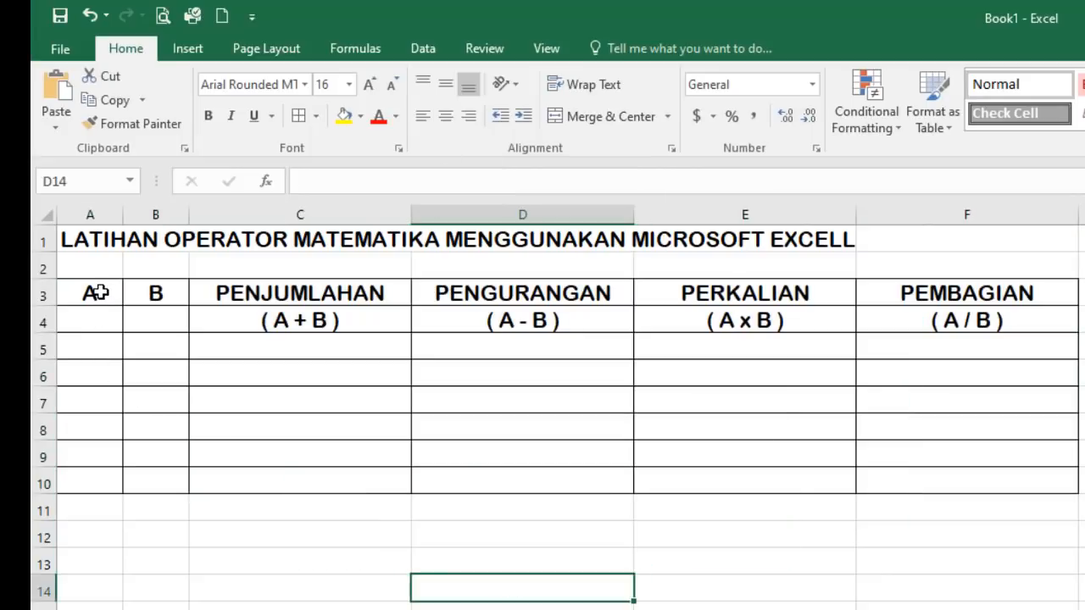
- Merge and centre the A heading across A3:A4 and the B heading across B3:B4
left_click_drag(96, 290, 100, 320)
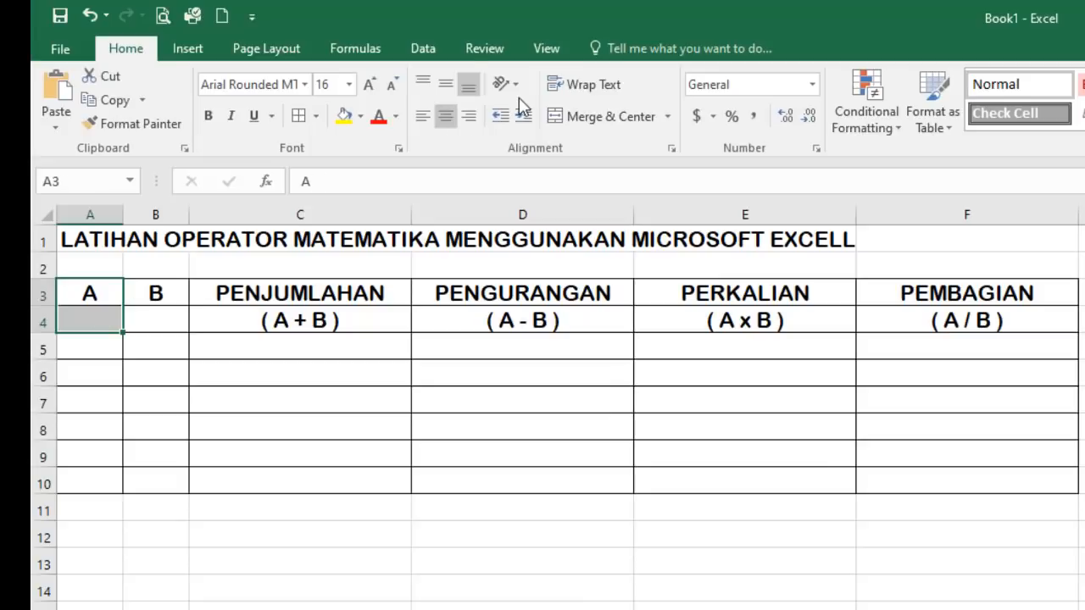
left_click(584, 123)
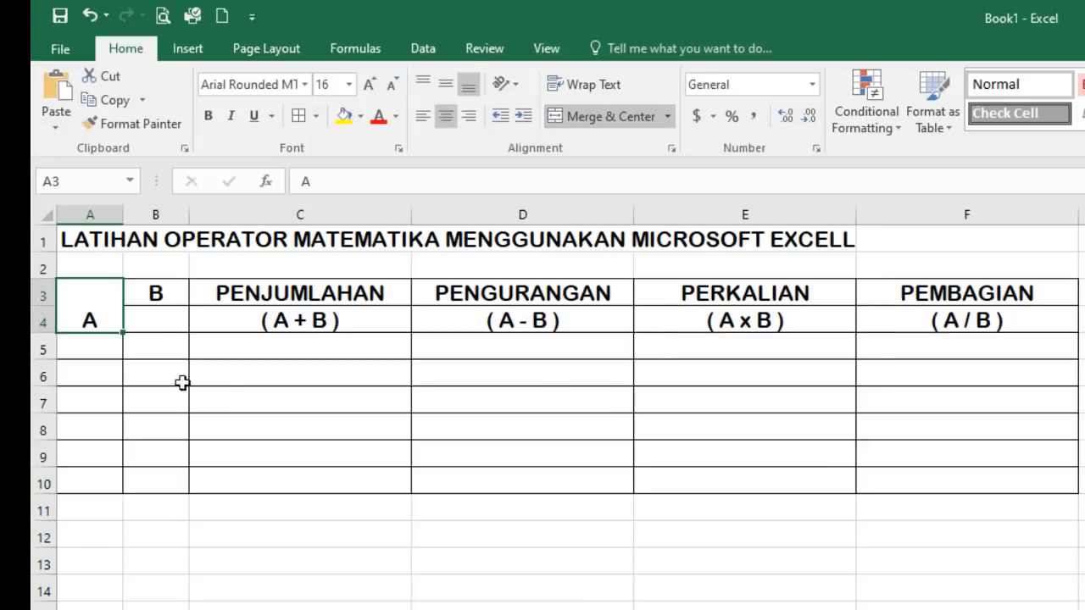
left_click_drag(158, 292, 159, 317)
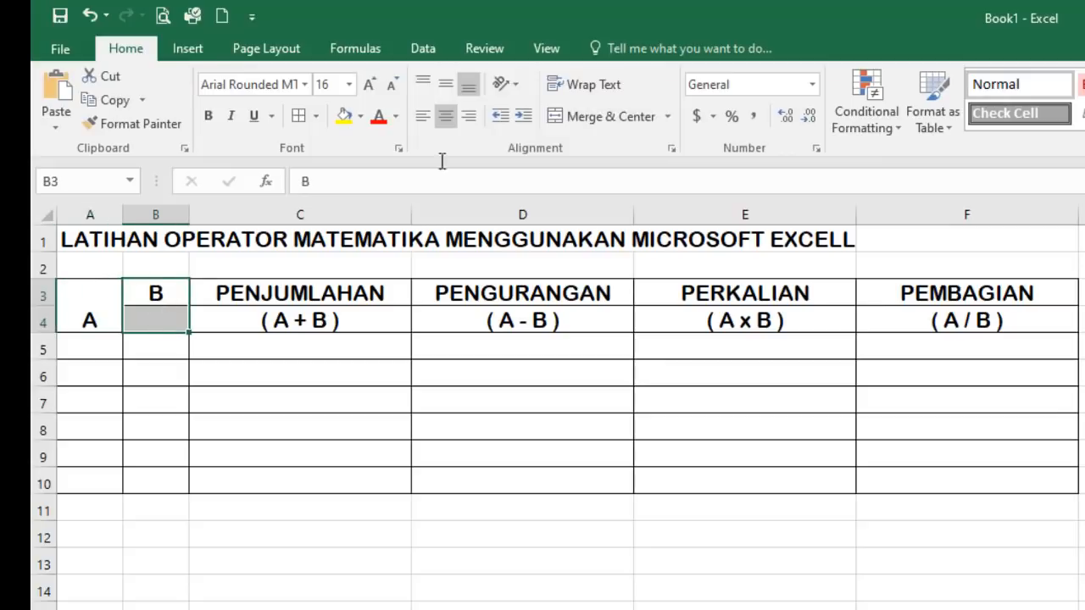
left_click(571, 116)
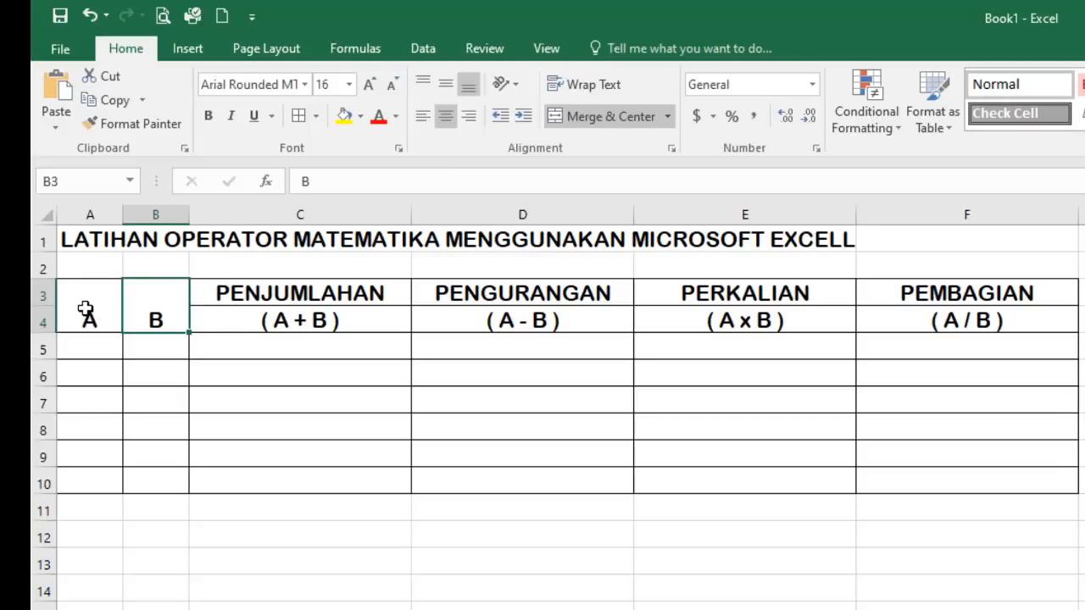
- Align the merged A and B headings vertically to the middle of their cells
left_click_drag(85, 310, 155, 309)
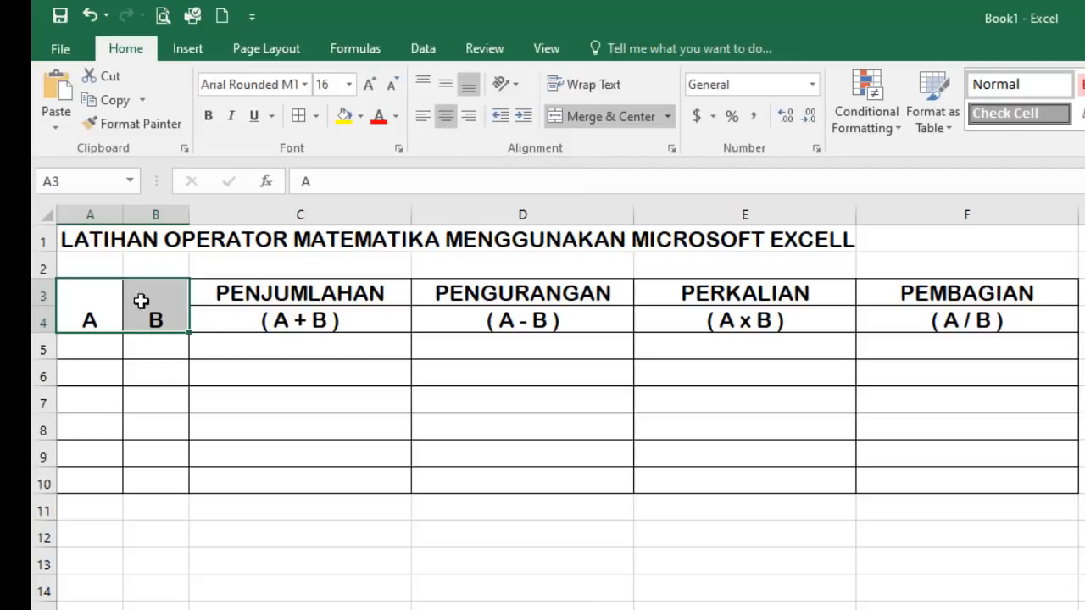
left_click(452, 90)
left_click(449, 93)
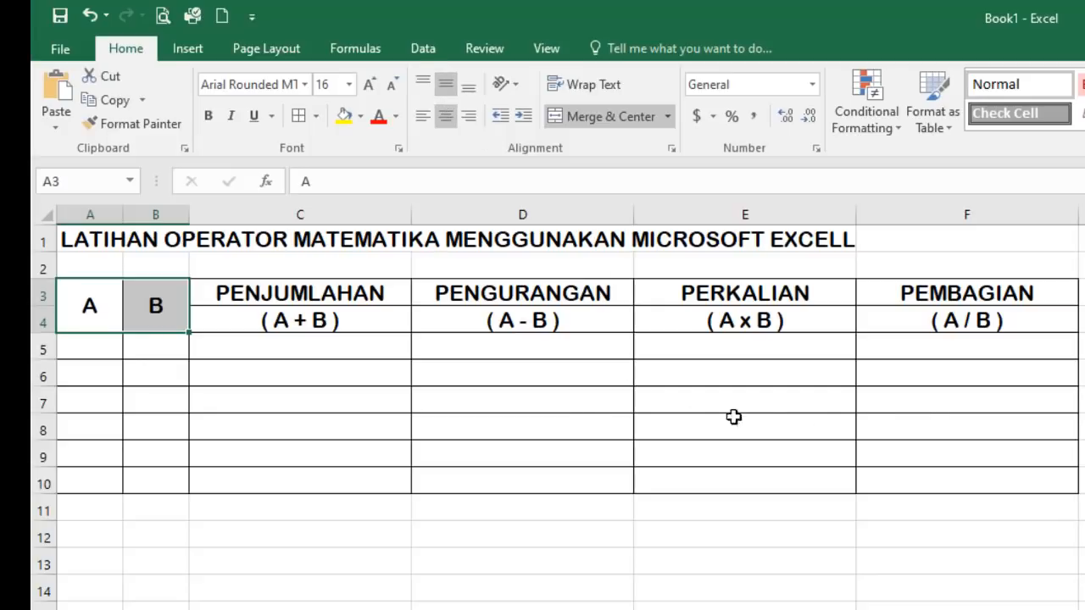
left_click(917, 421)
- Enter the values 8, 9, 7, 6, 8 and 6 in cells A5 to A10 of the A column
left_click(110, 347)
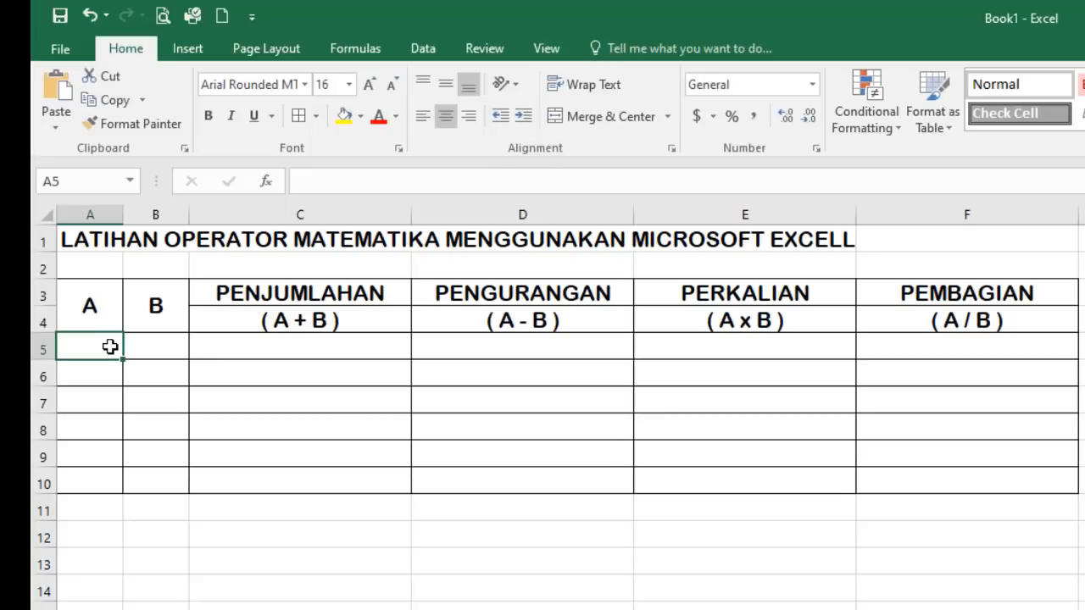
type("8")
key("Return")
type("9")
key("Return")
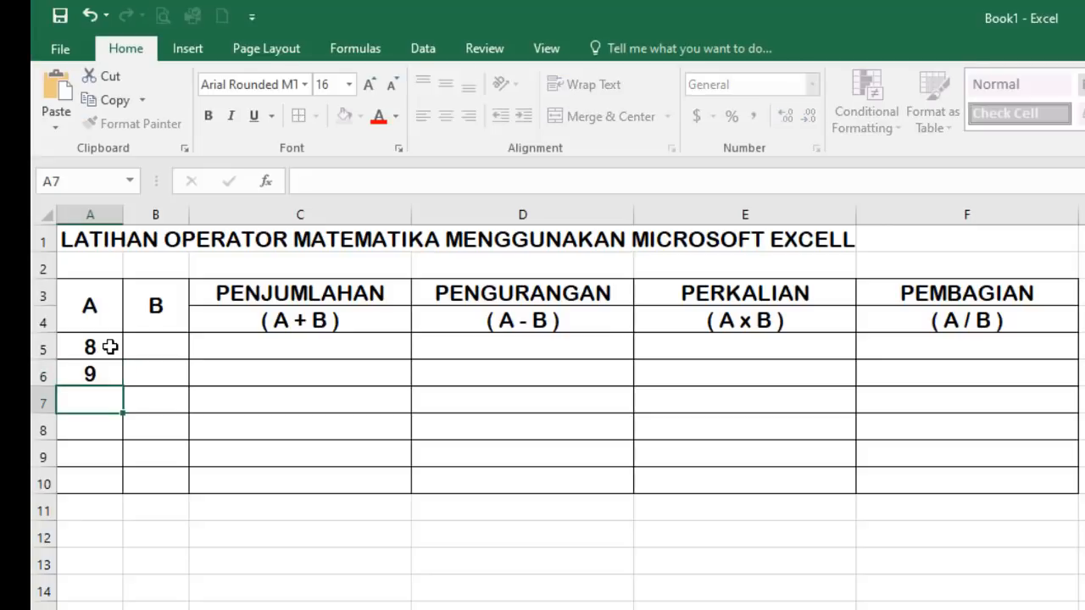
type("7")
key("Return")
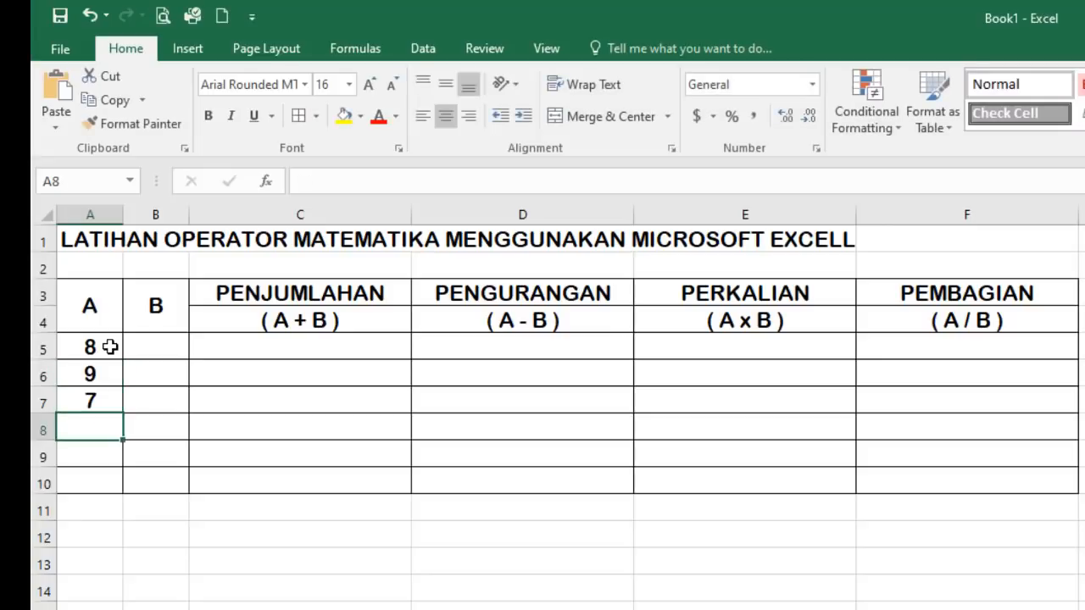
type("6")
key("Return")
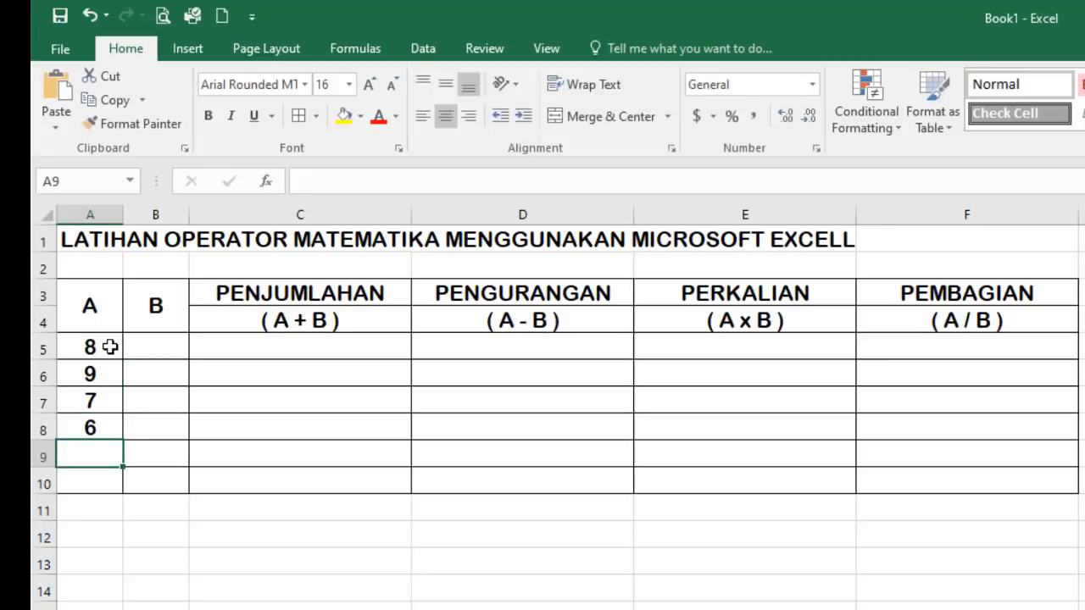
type("8")
key("Return")
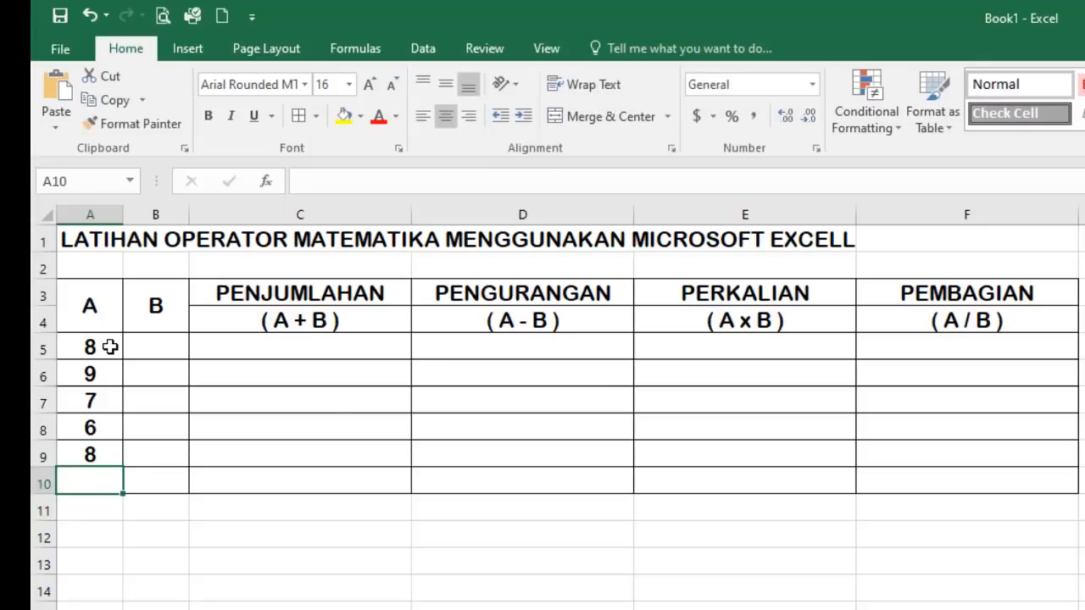
type("6")
key("Return")
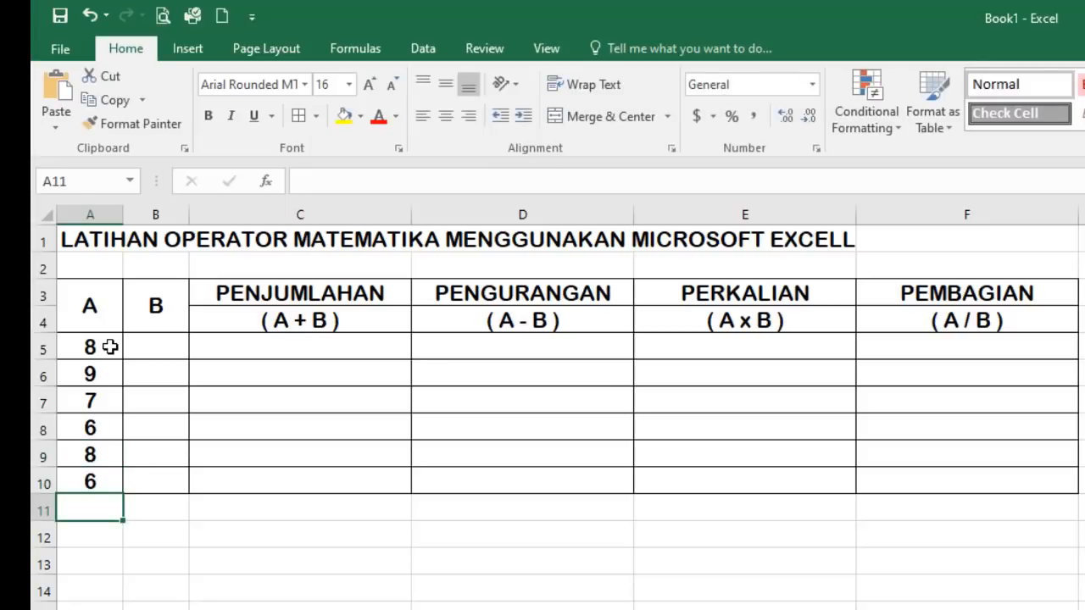
- Enter the values 8, 7, 9, 4, 3 and 7 in cells B5 to B10 of the B column
left_click(161, 350)
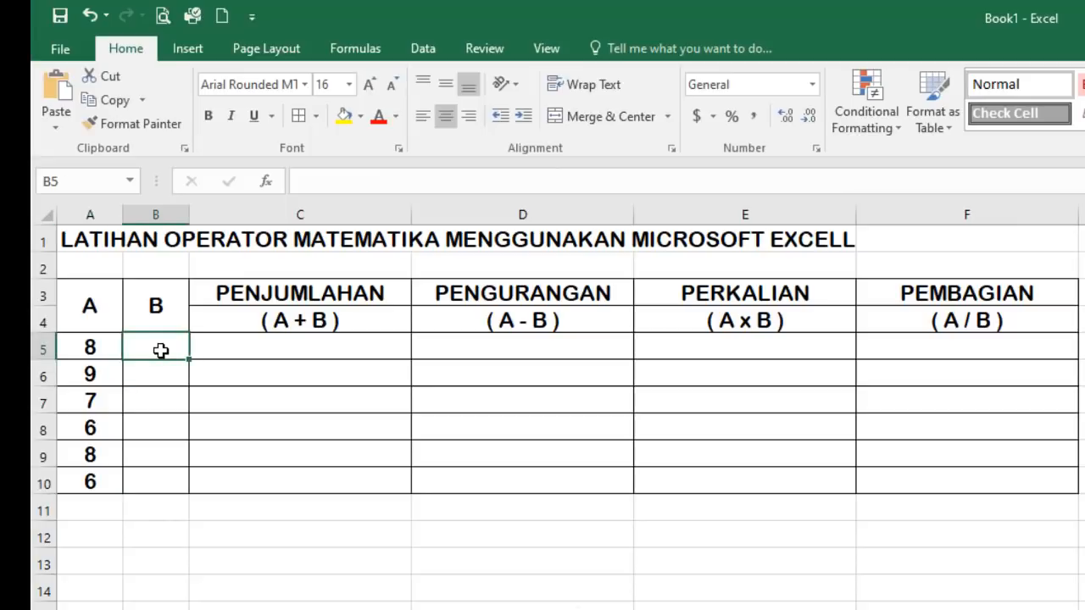
type("8")
key("Return")
type("7")
key("Return")
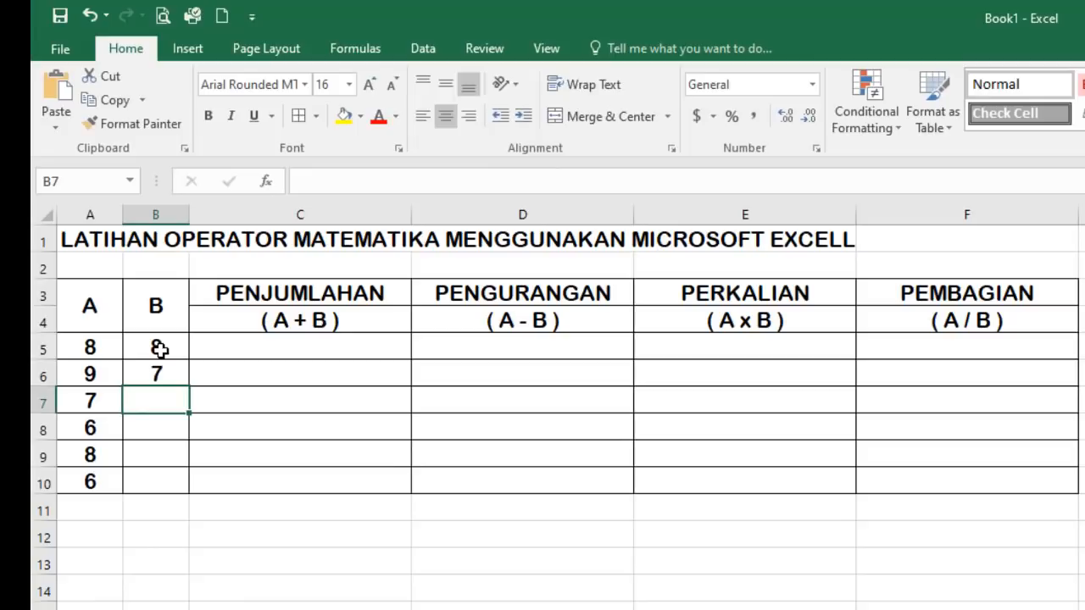
type("9")
key("Return")
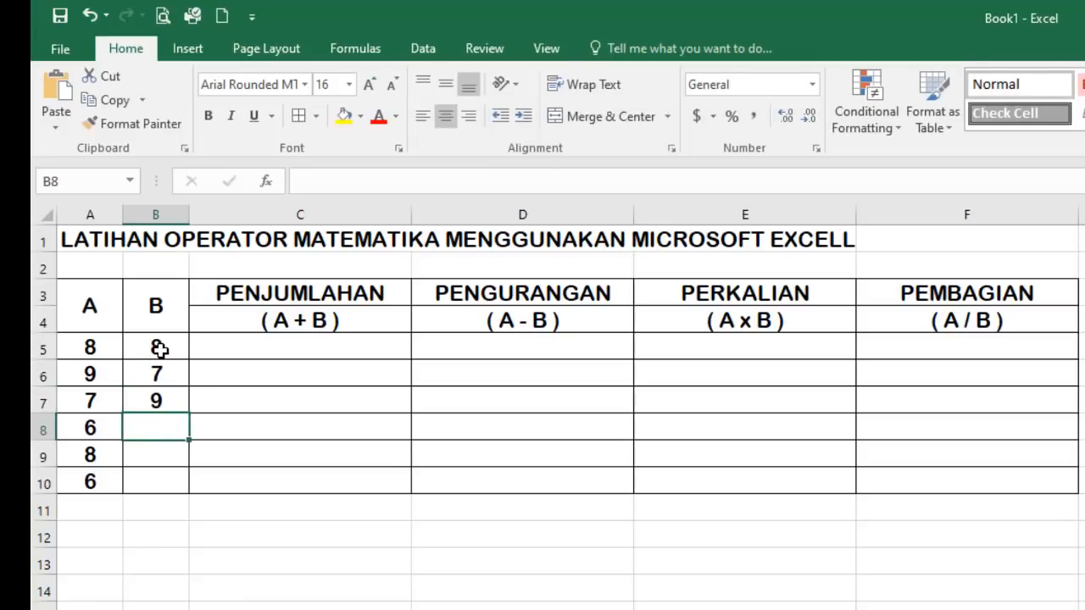
type("6")
key("Return")
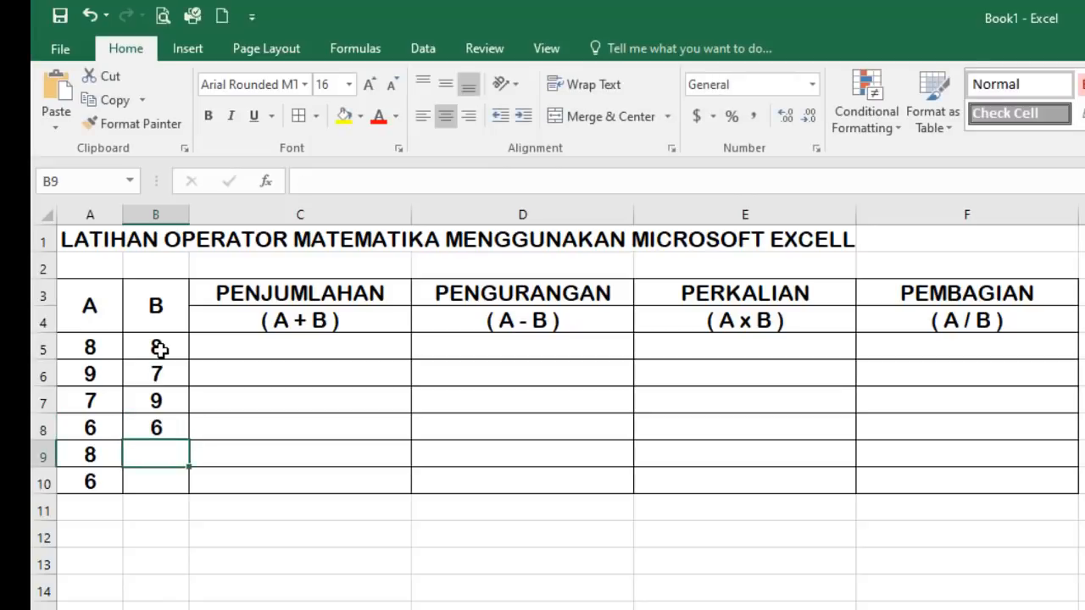
key("Up")
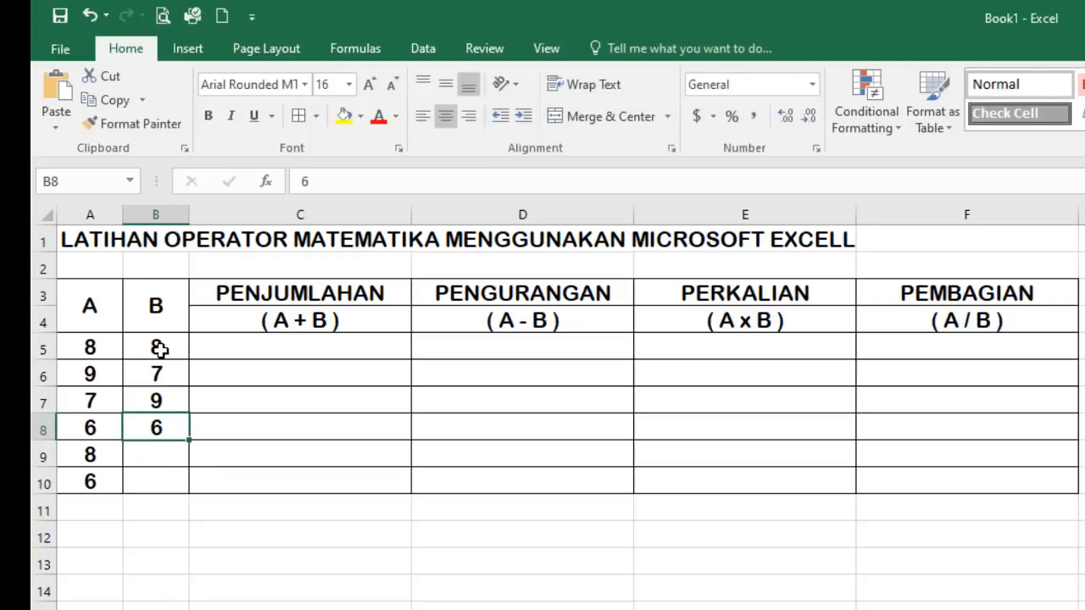
type("4")
key("Return")
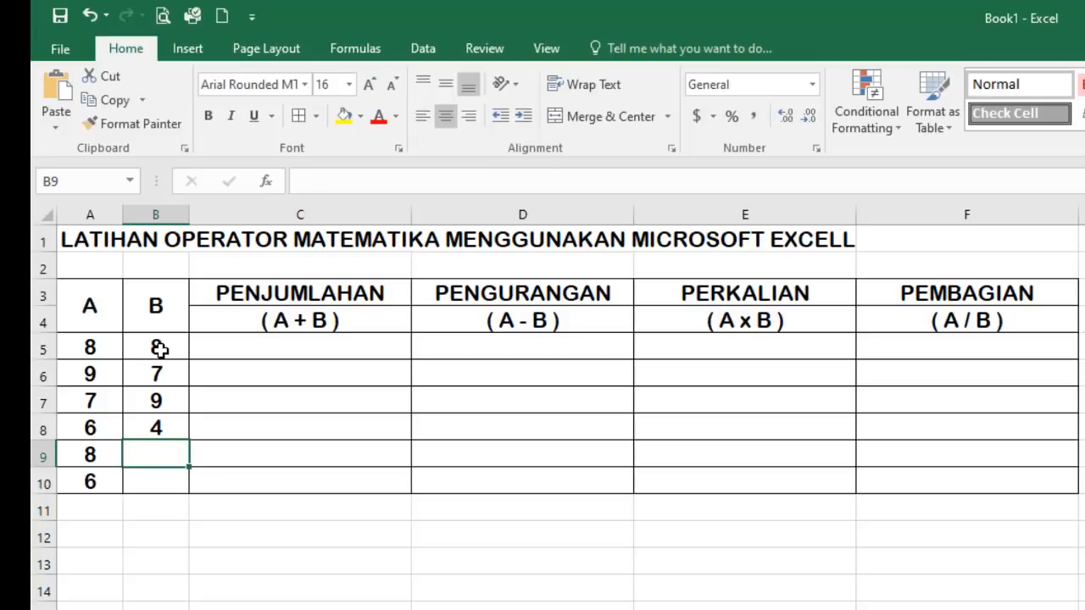
type("3")
key("Return")
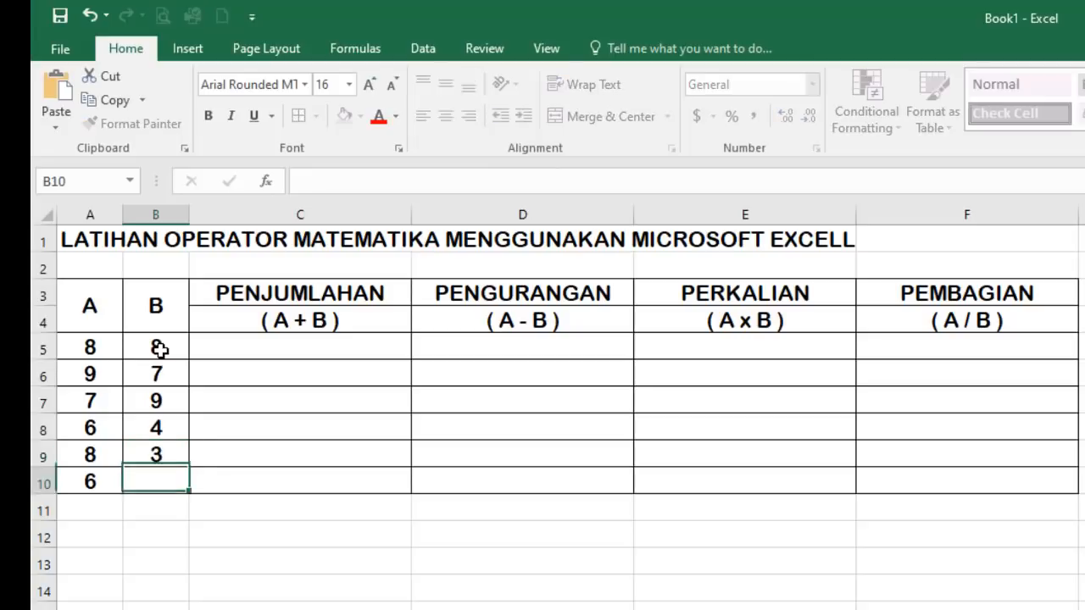
type("7")
key("Return")
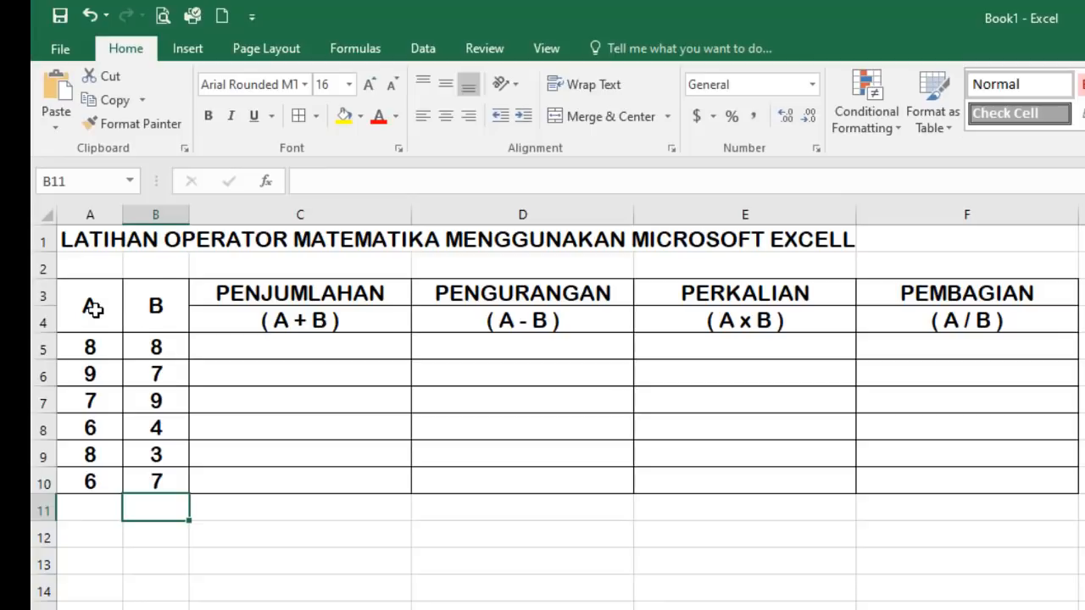
- Set the row height of the whole table range A3:F10 to 25
left_click_drag(90, 306, 976, 481)
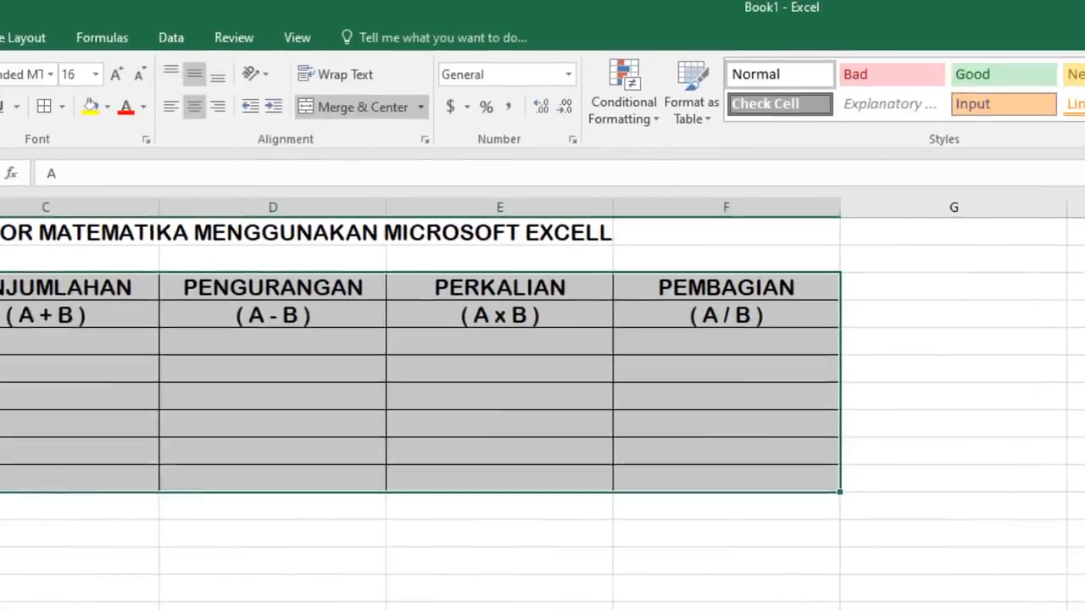
left_click(687, 70)
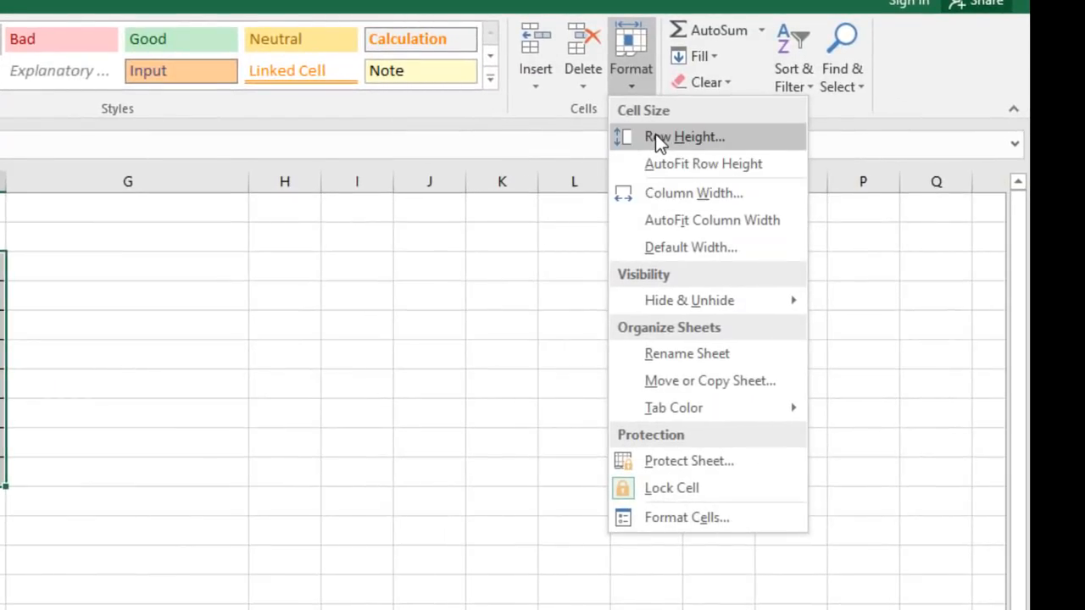
left_click(655, 136)
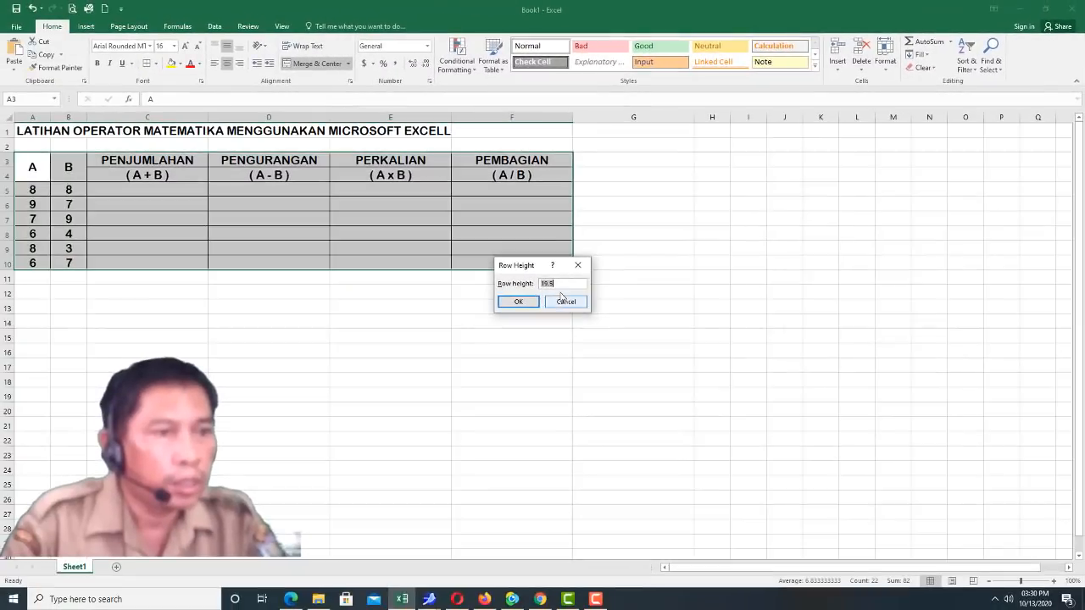
left_click(565, 283)
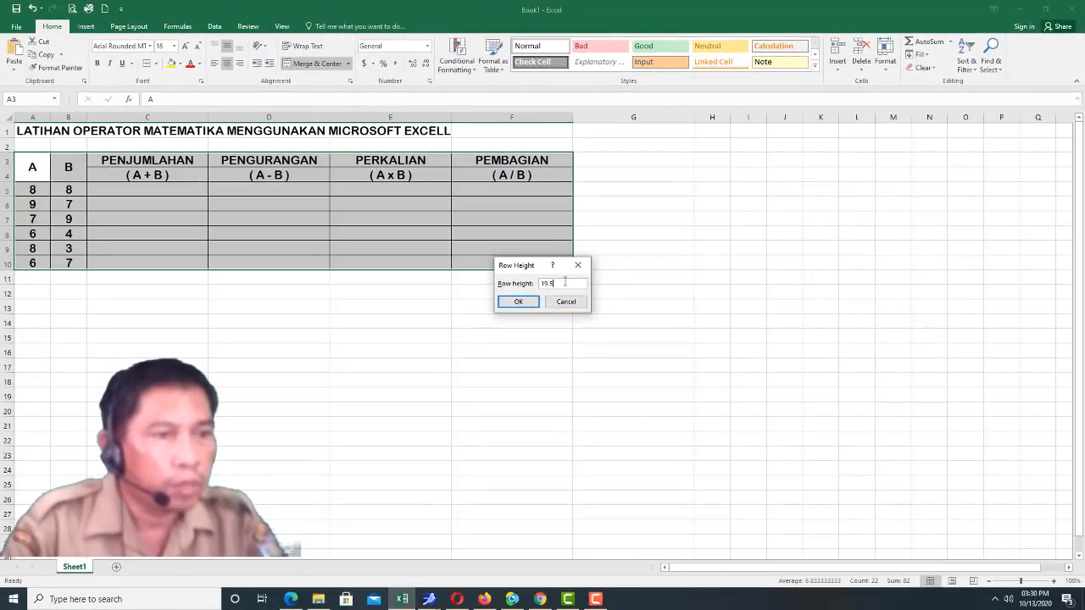
key("BackSpace")
key("BackSpace")
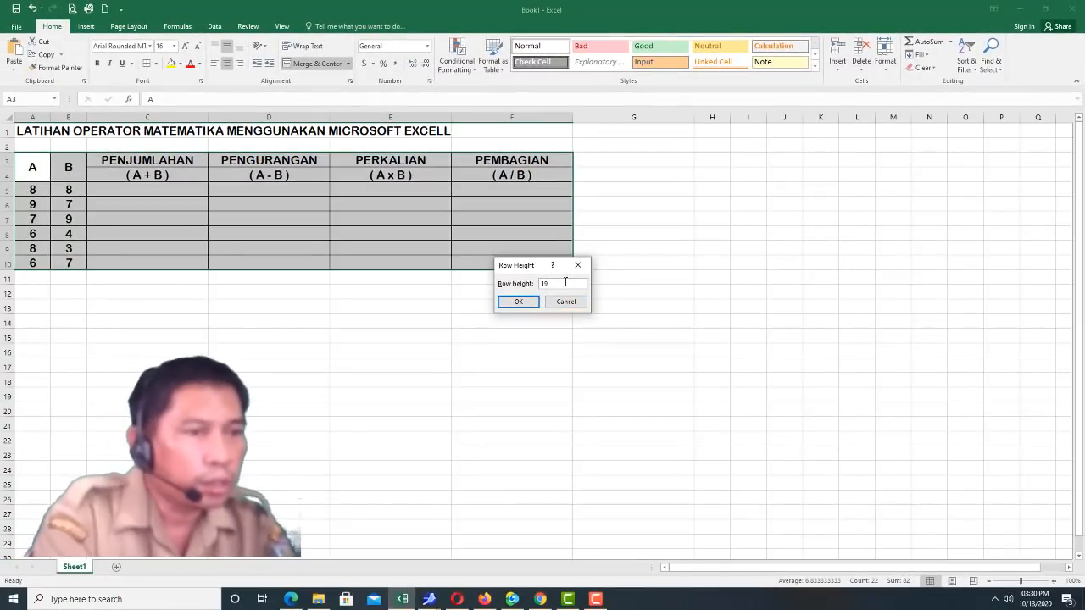
key("BackSpace")
key("BackSpace")
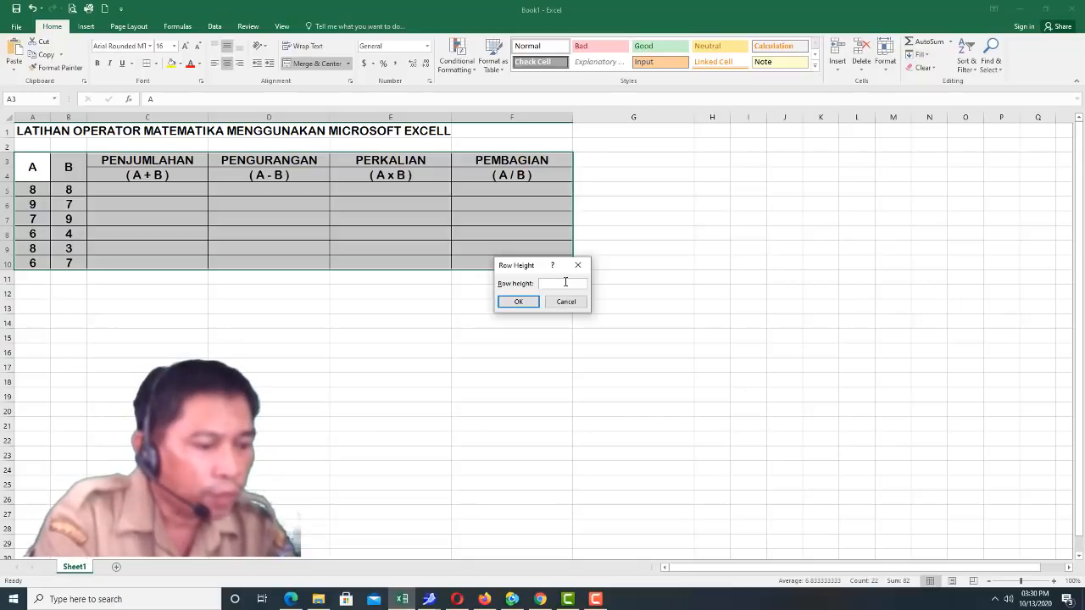
type("25")
key("Return")
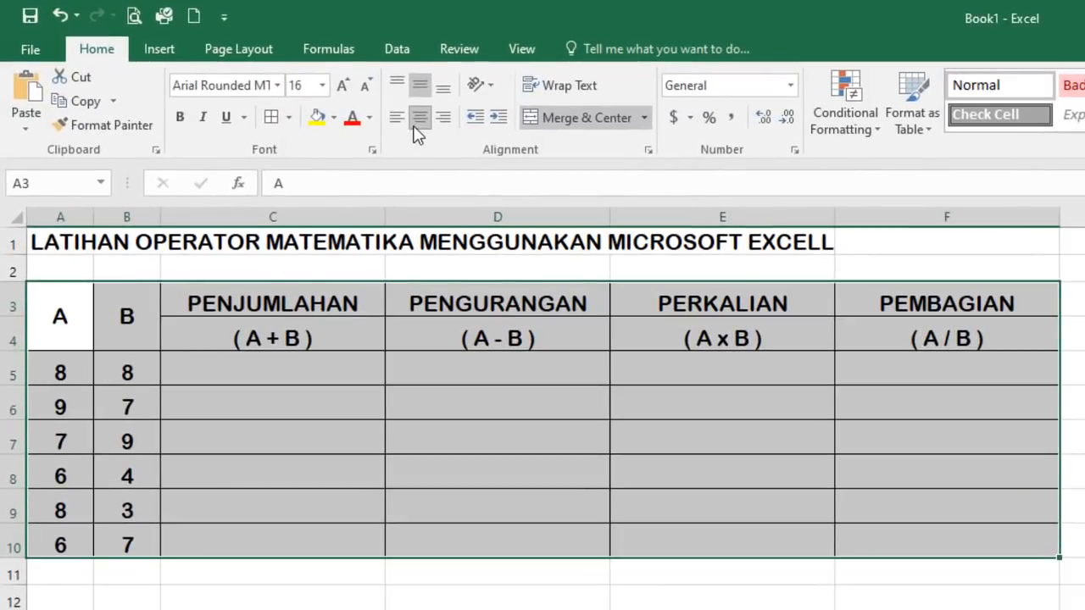
- Align the contents of the table range A3:F10 vertically to the middle of their cells
left_click(420, 81)
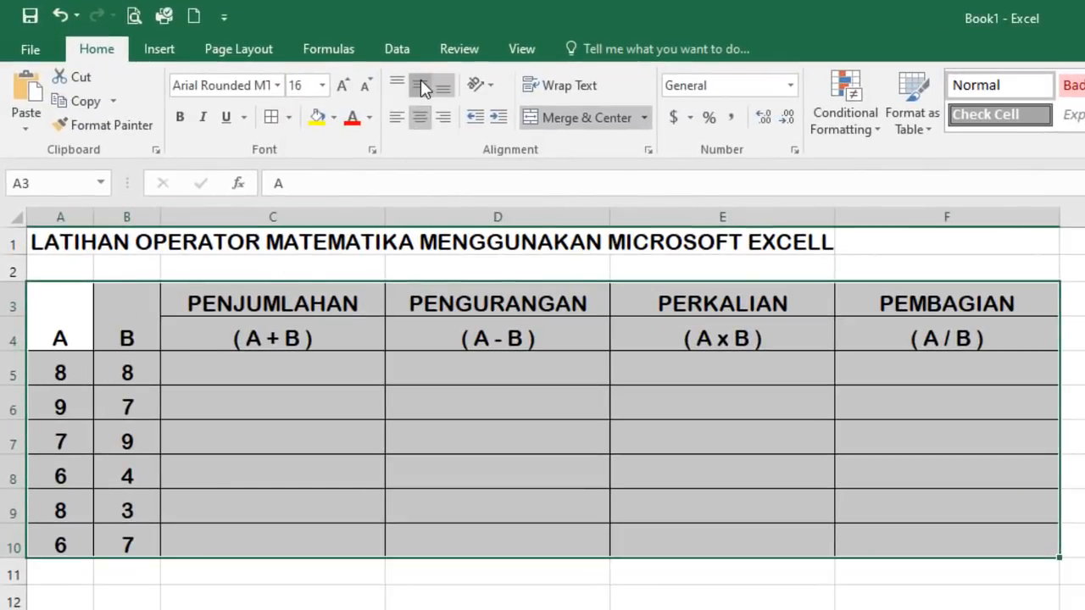
left_click(420, 81)
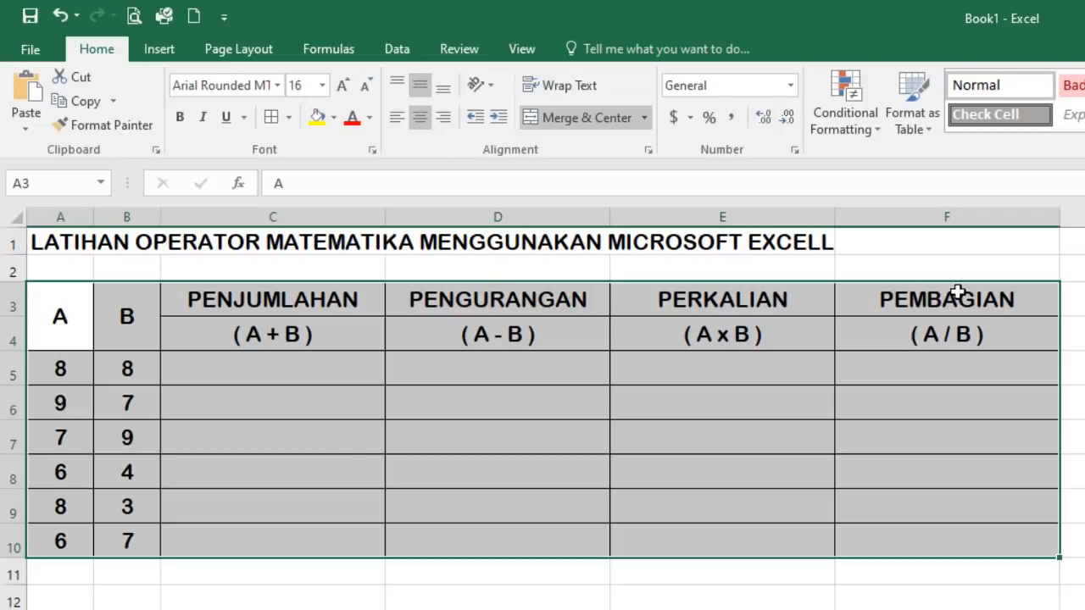
left_click(288, 373)
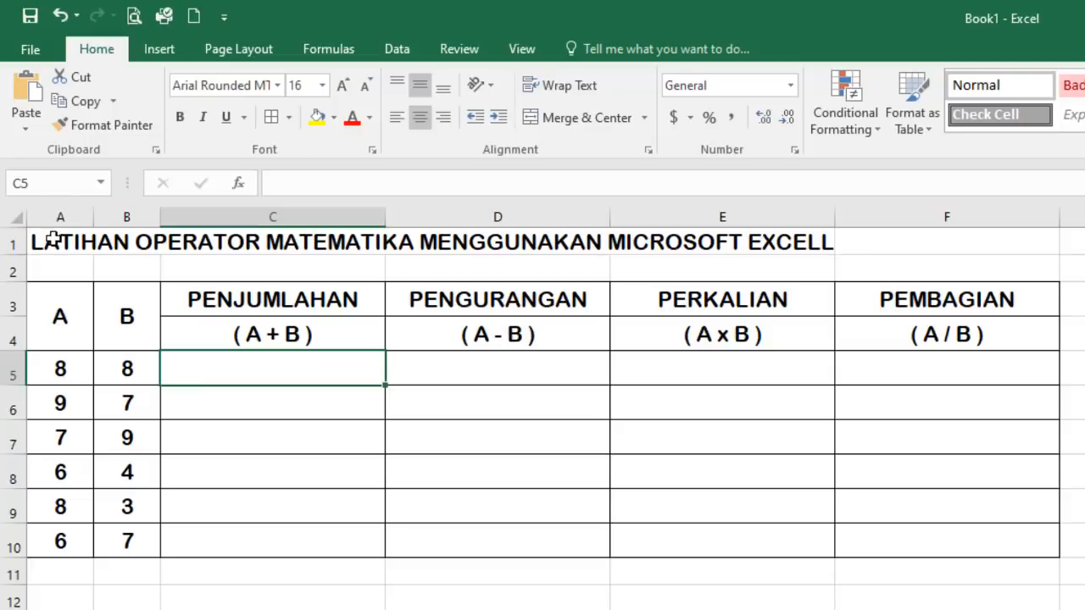
- Merge and centre the worksheet title in row 1 across A1:F1
left_click_drag(54, 239, 899, 238)
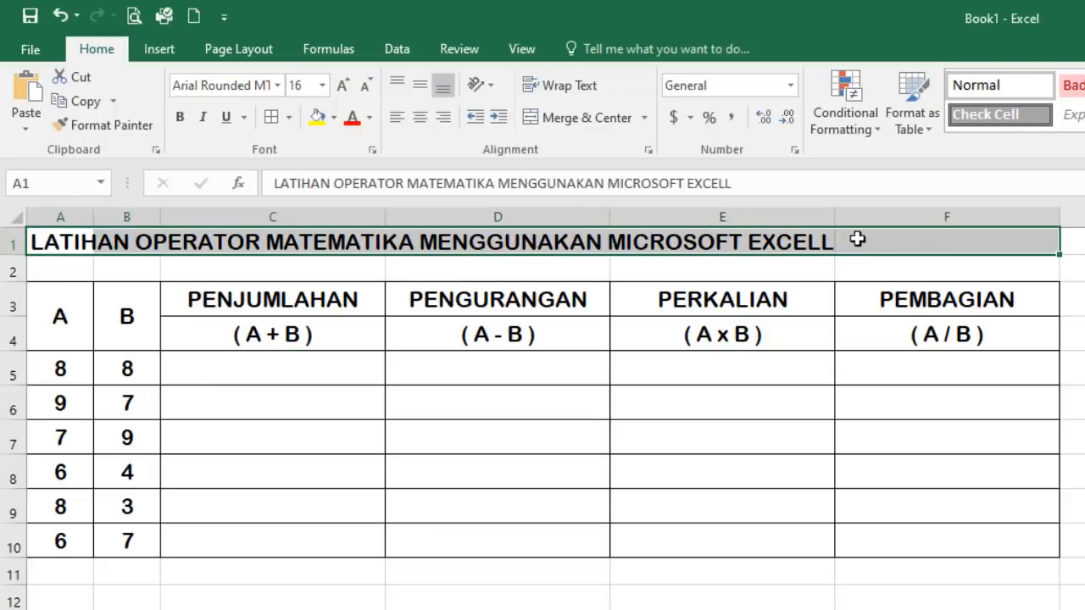
left_click(563, 117)
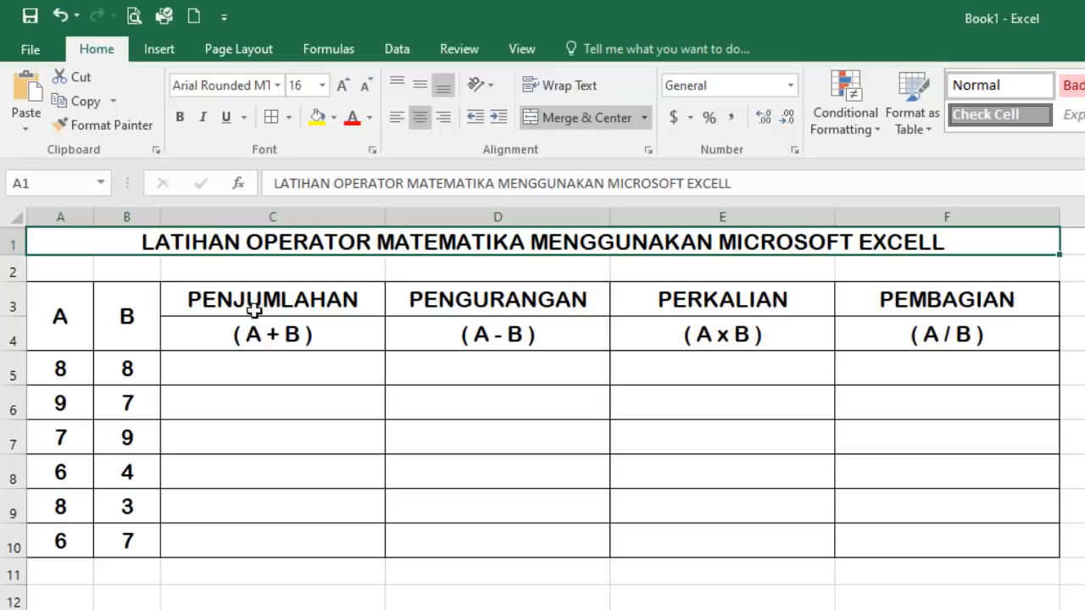
- Enter the addition formula =8+8 with literal numbers in cell C5 of the PENJUMLAHAN column
left_click(282, 373)
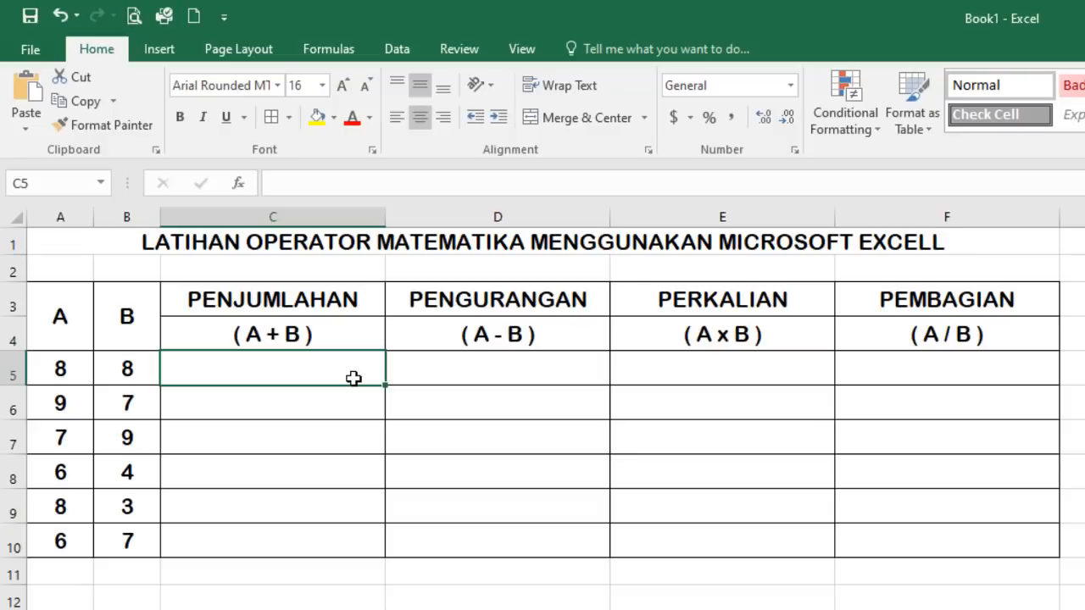
type("=")
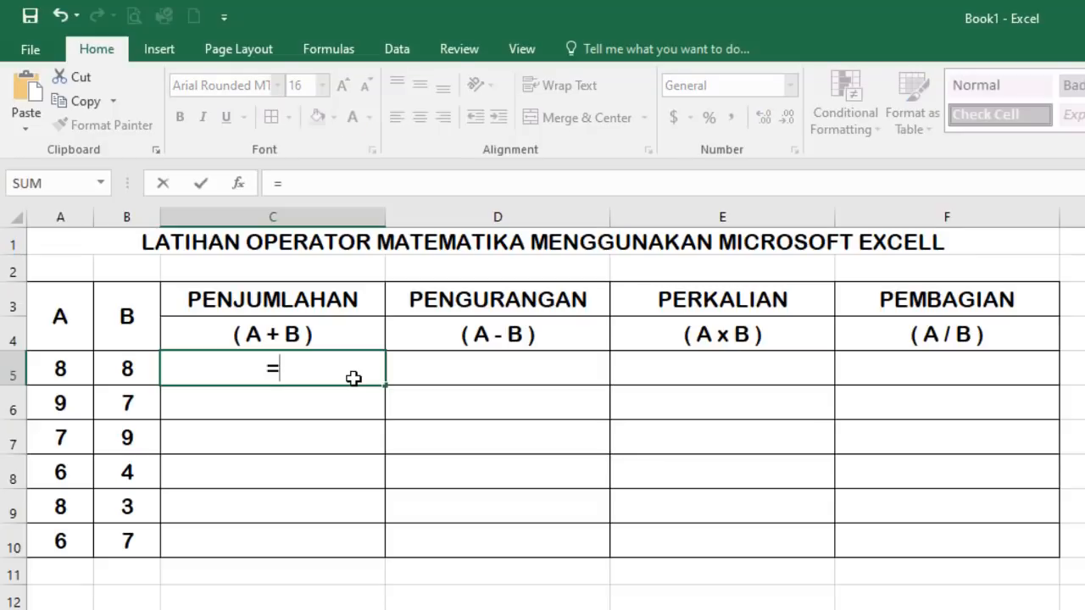
type("8")
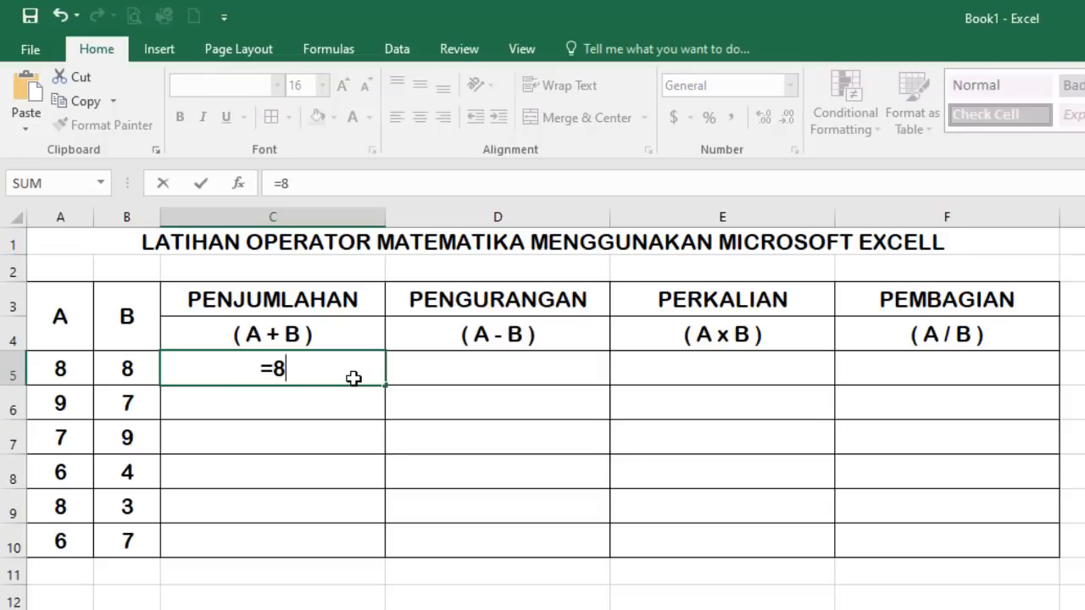
type("+8")
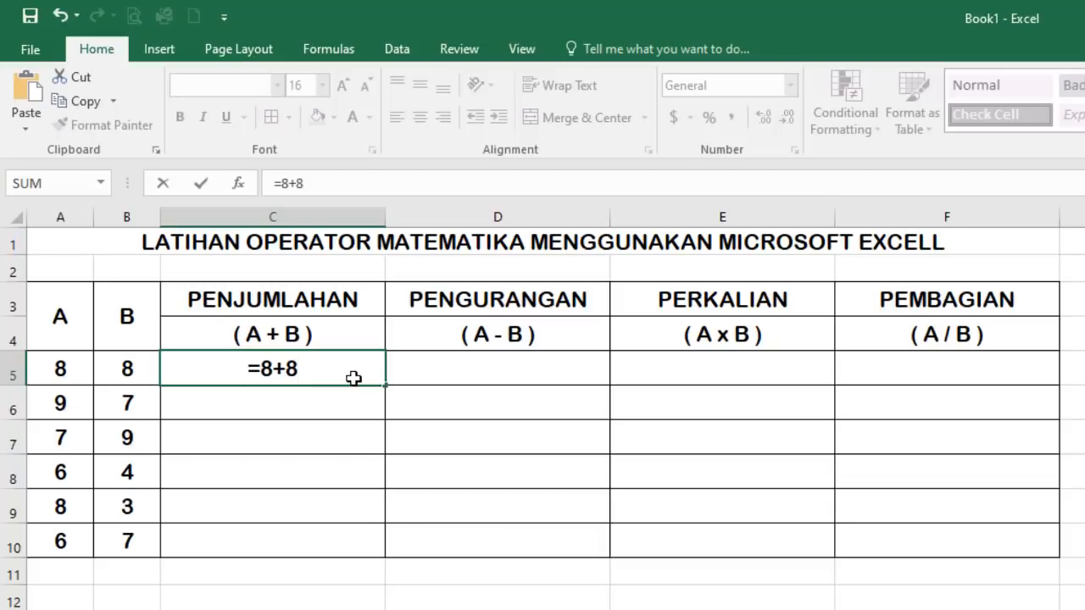
key("Return")
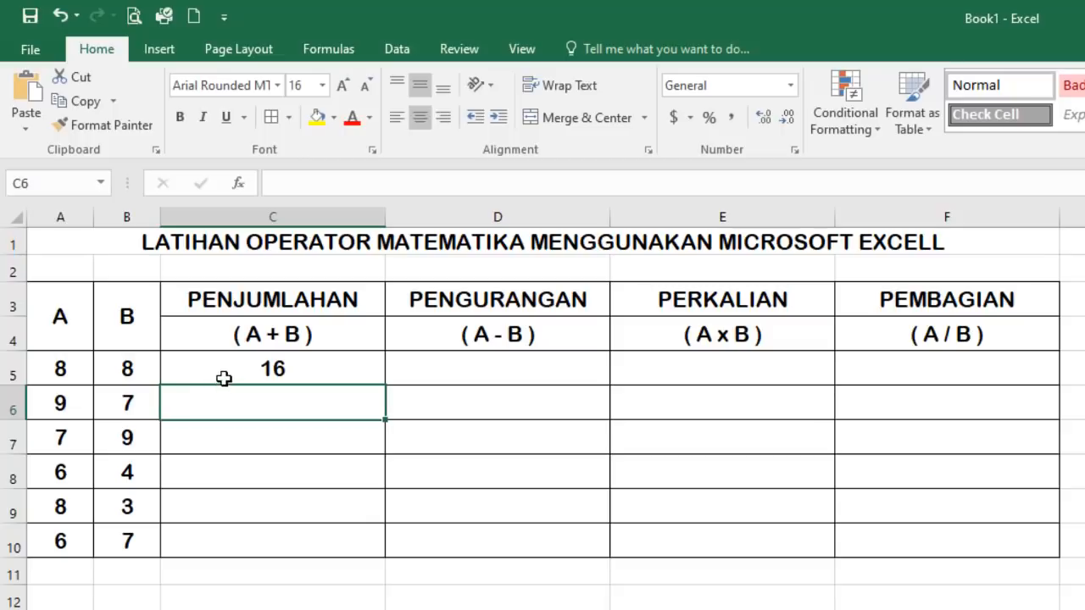
left_click(245, 373)
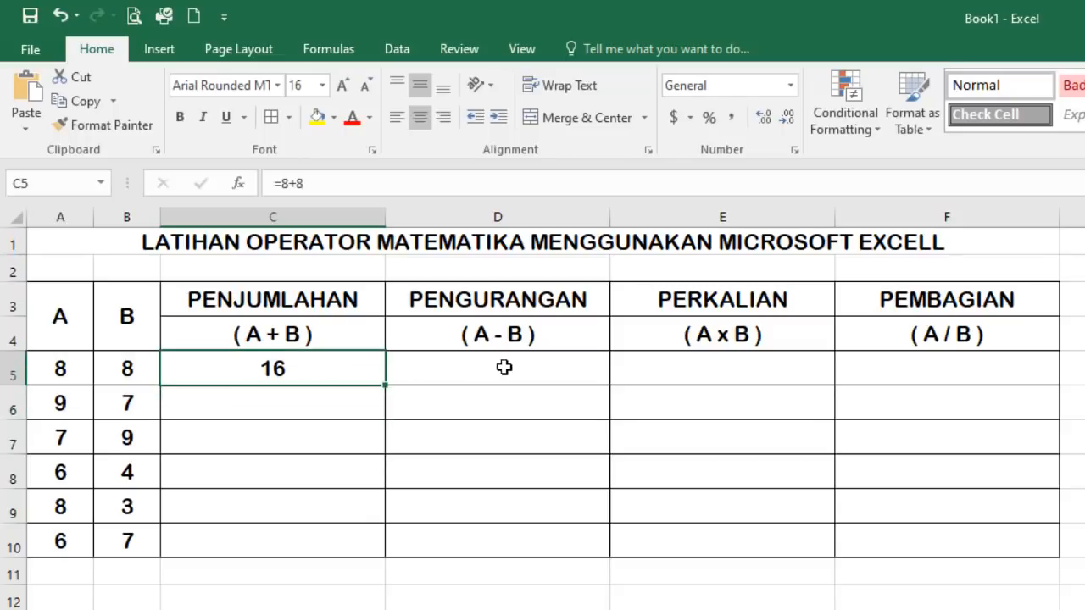
- Enter the cell-reference formula =A8+B8 in cell C8 of the PENJUMLAHAN column
left_click(266, 405)
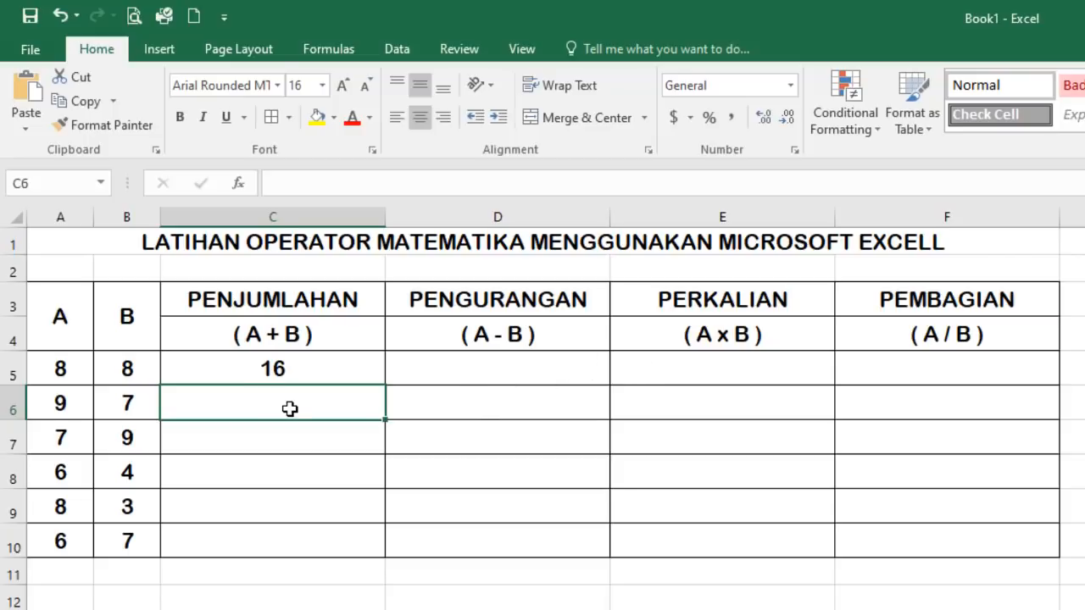
left_click(250, 476)
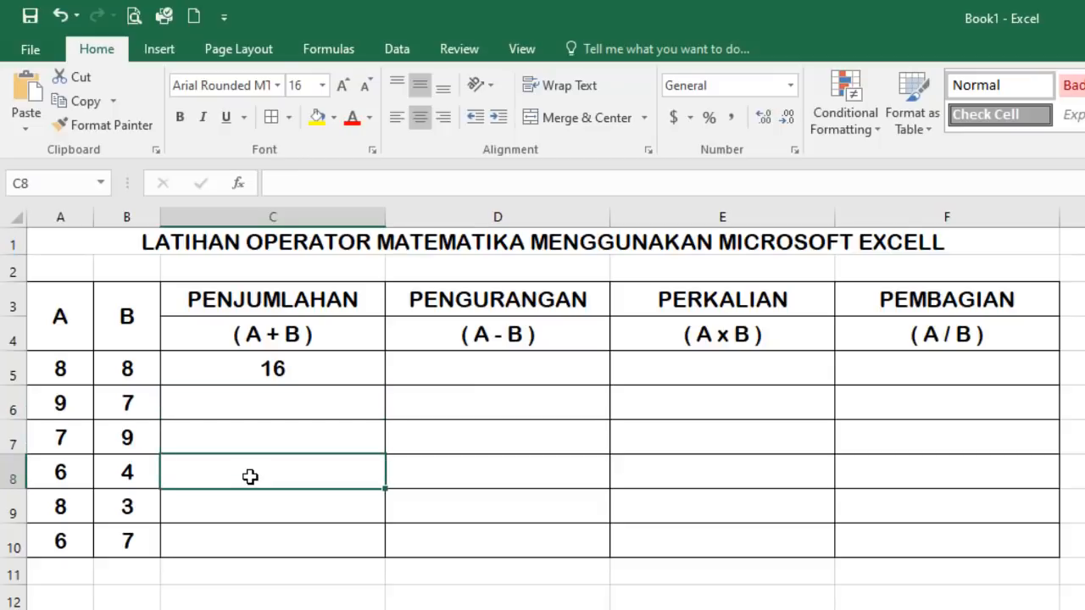
type("=")
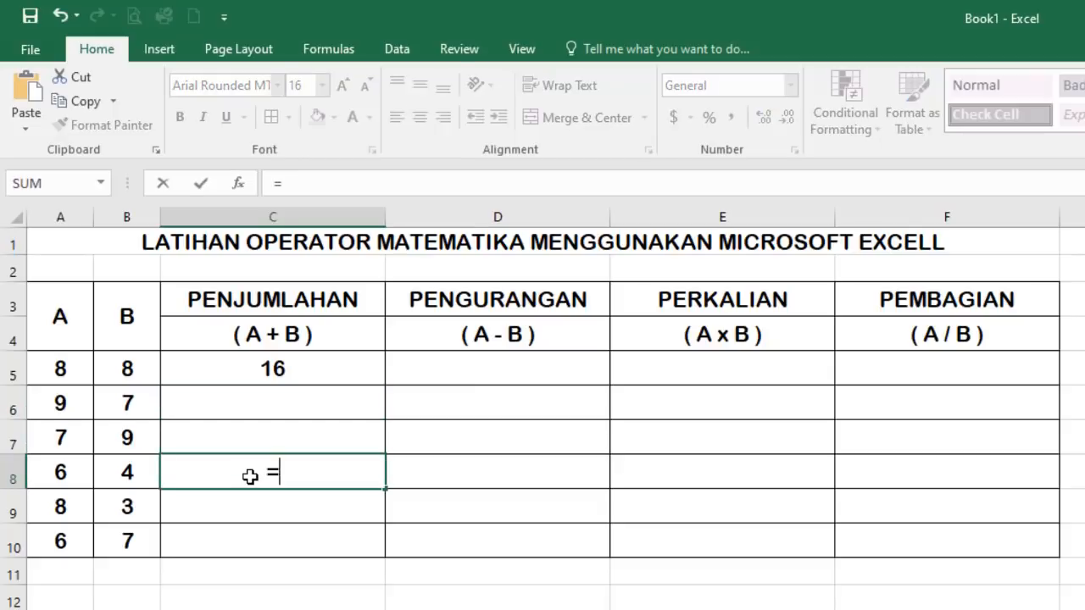
left_click(62, 476)
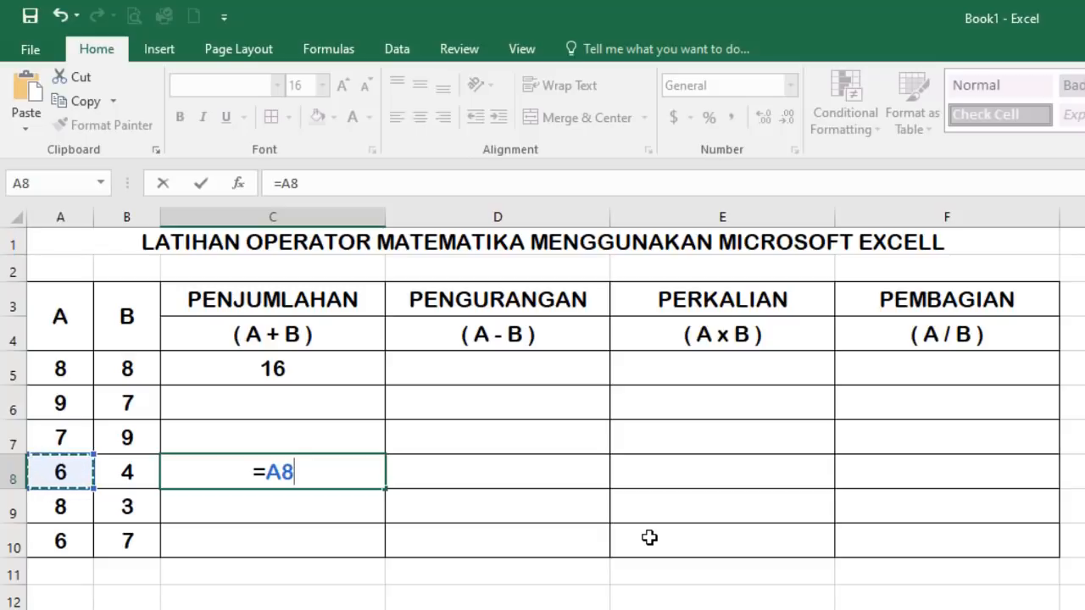
type("+")
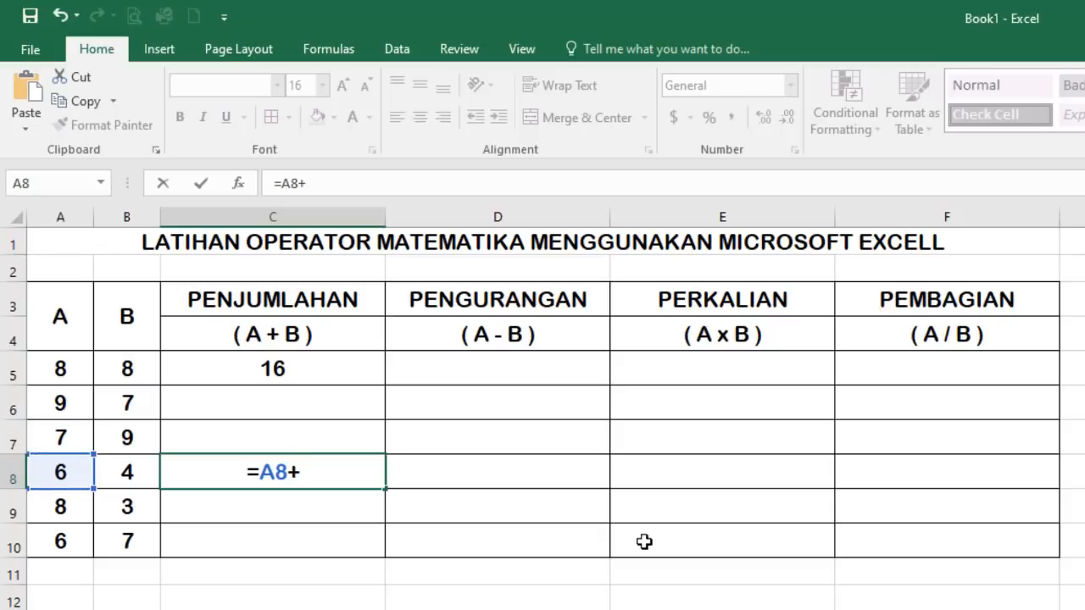
left_click(120, 475)
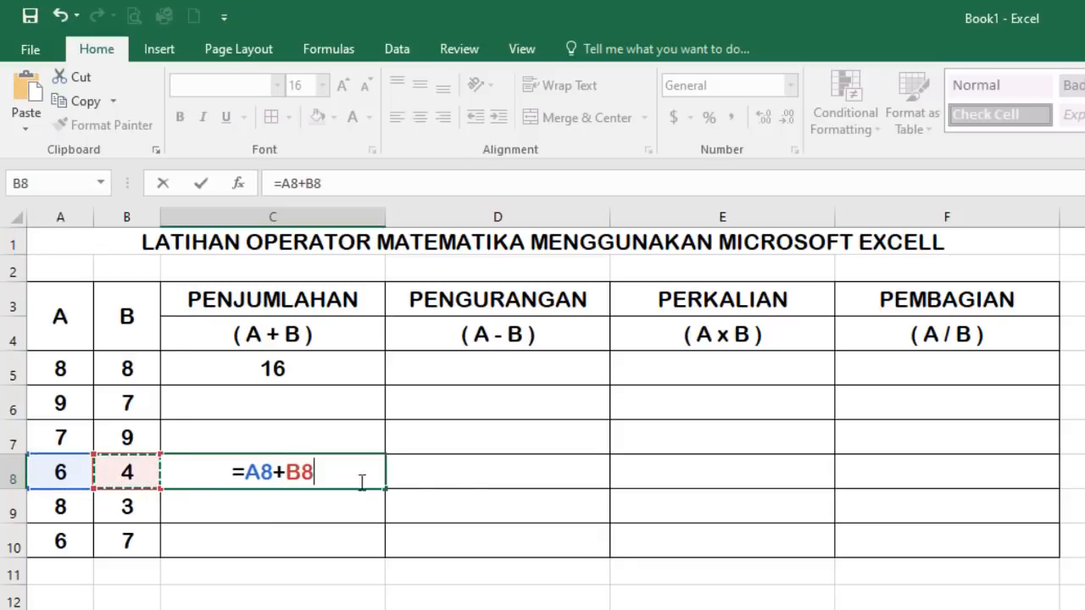
key("Return")
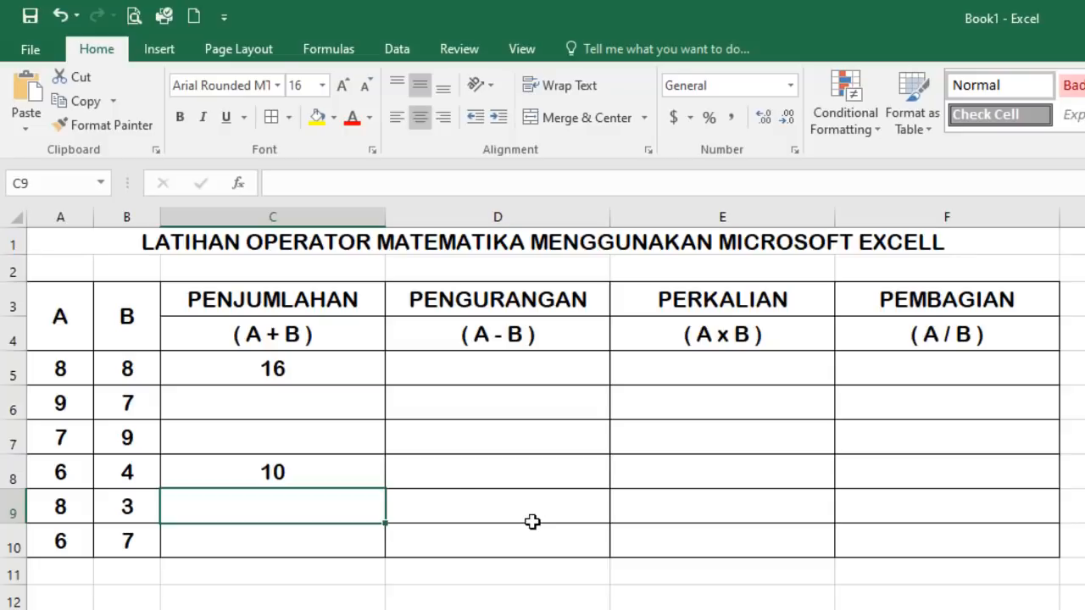
- Fill the literal-number formula in C5 down to cell C7
left_click(272, 368)
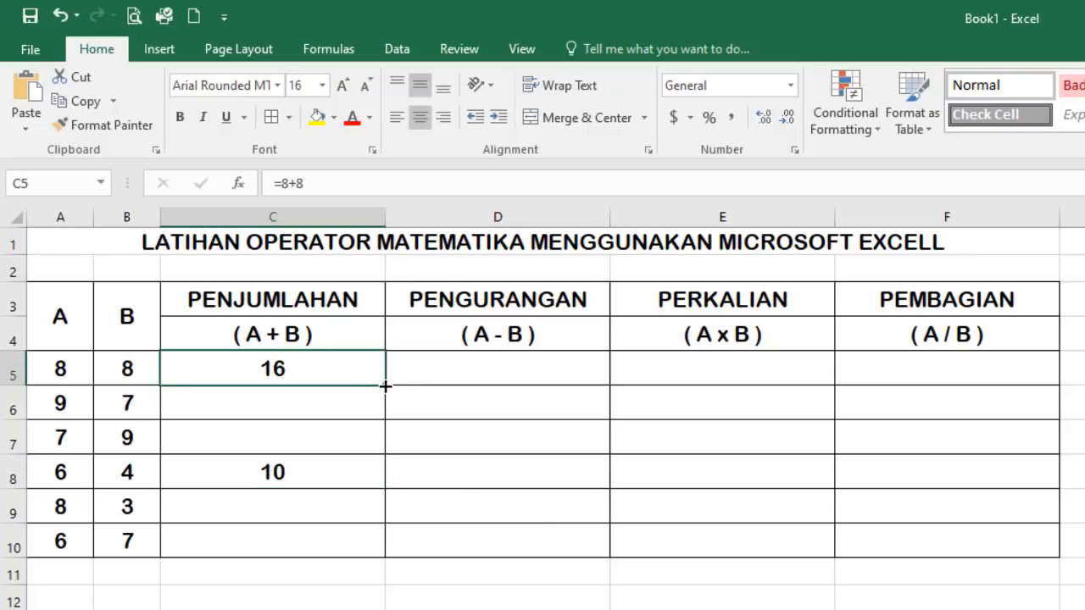
left_click_drag(386, 385, 386, 455)
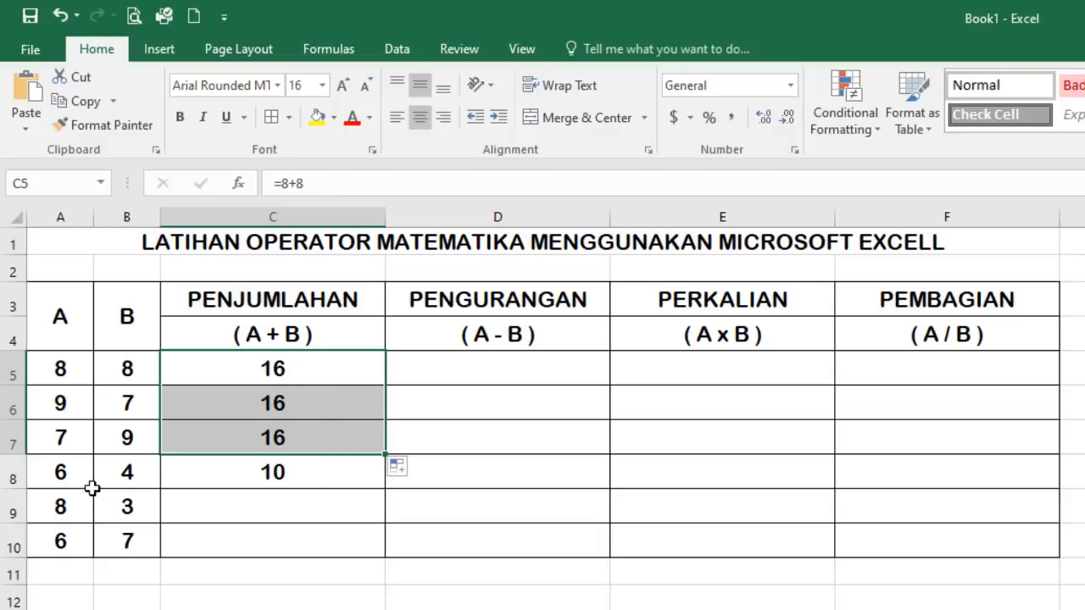
- Check the formulas in C5:C8 of the PENJUMLAHAN column and fill the cell-reference formula in C8 down to C10
left_click(292, 477)
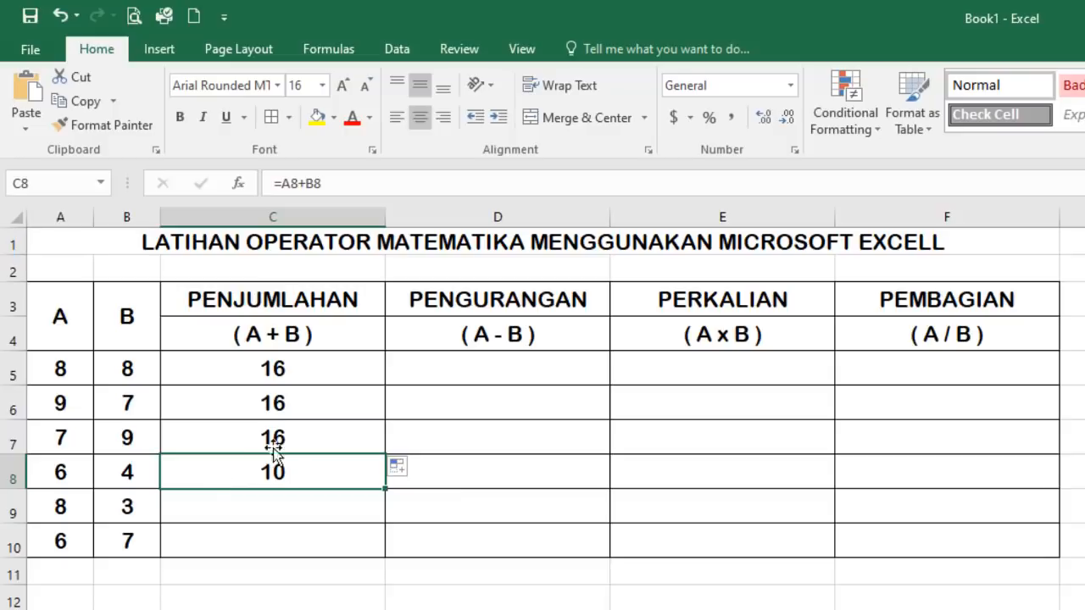
left_click(276, 370)
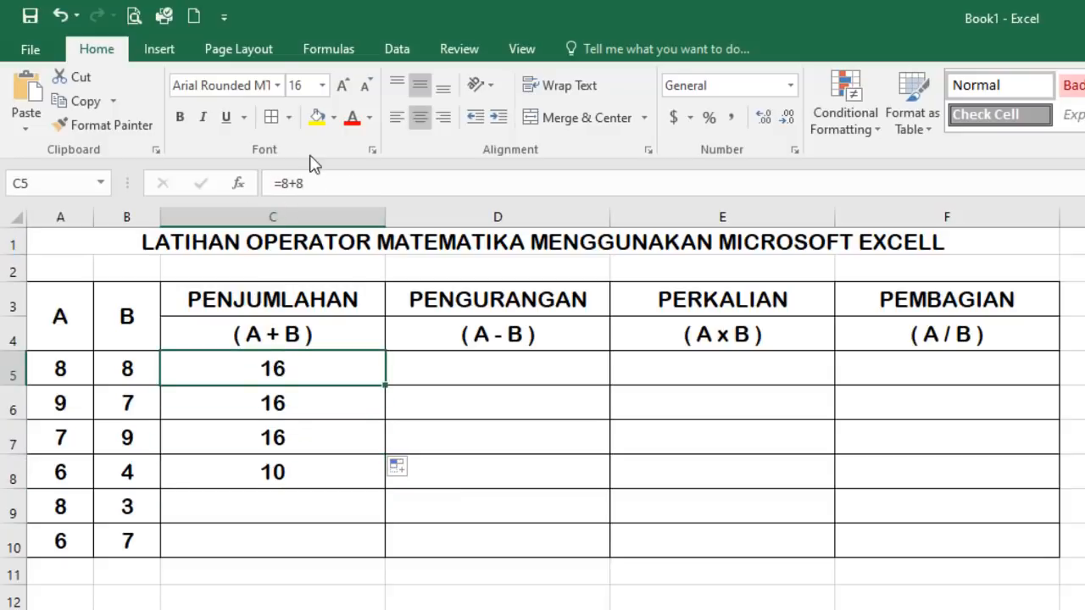
left_click(271, 397)
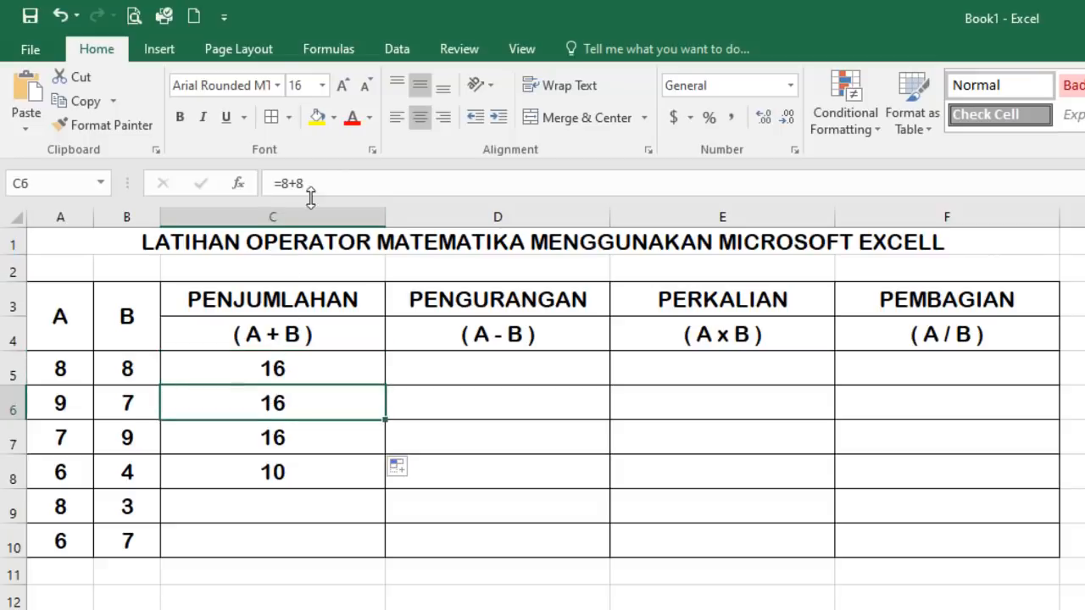
left_click(280, 430)
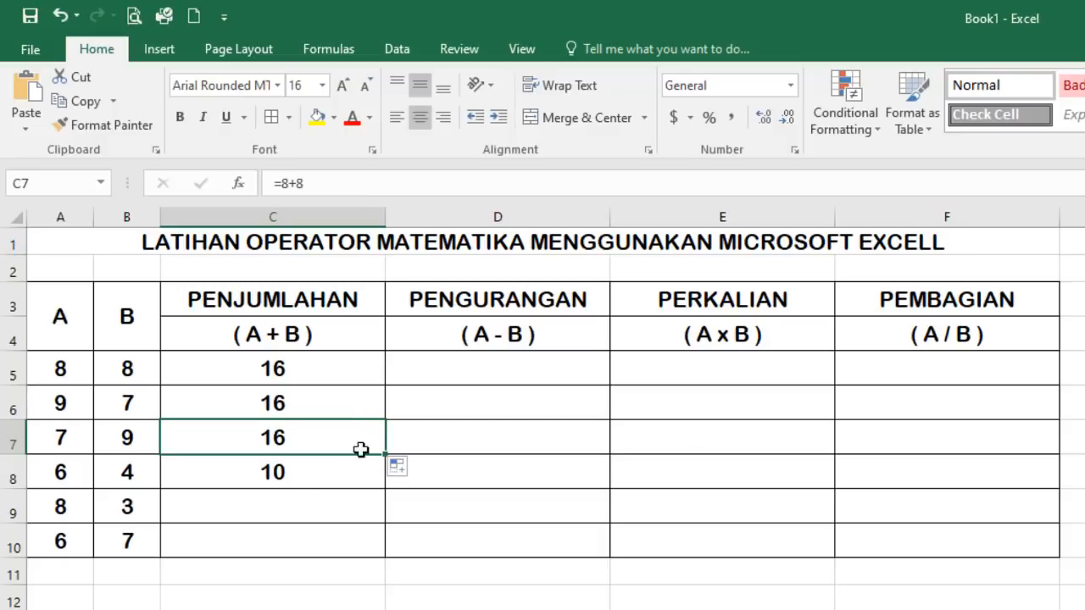
left_click(286, 473)
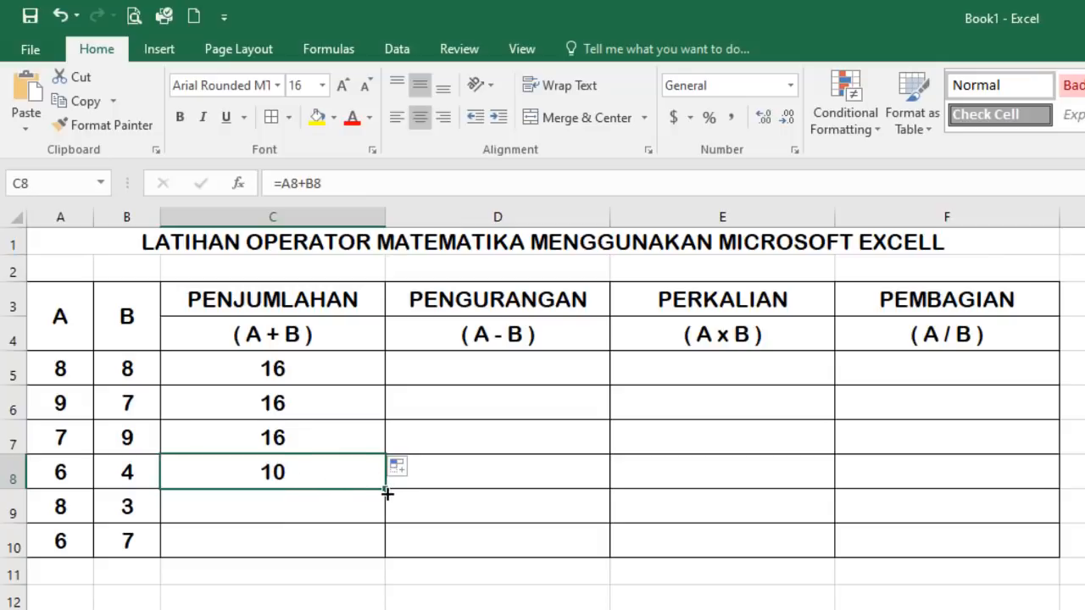
left_click_drag(385, 492, 386, 556)
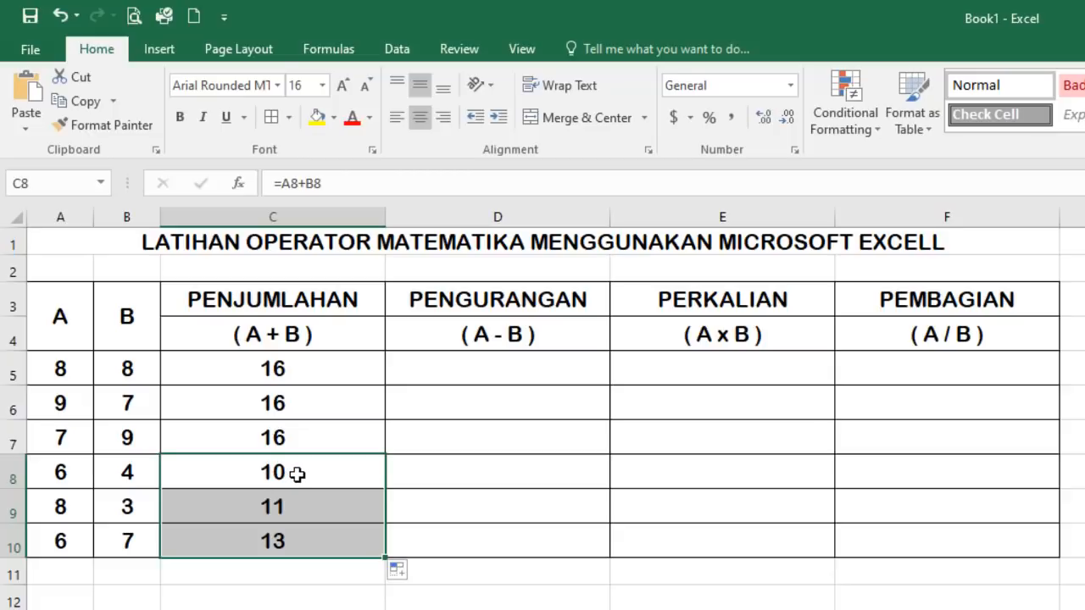
- Clear the PENJUMLAHAN results in C5:C10 and enter the cell-reference formula =A5+B5 in C5
left_click_drag(305, 373, 280, 537)
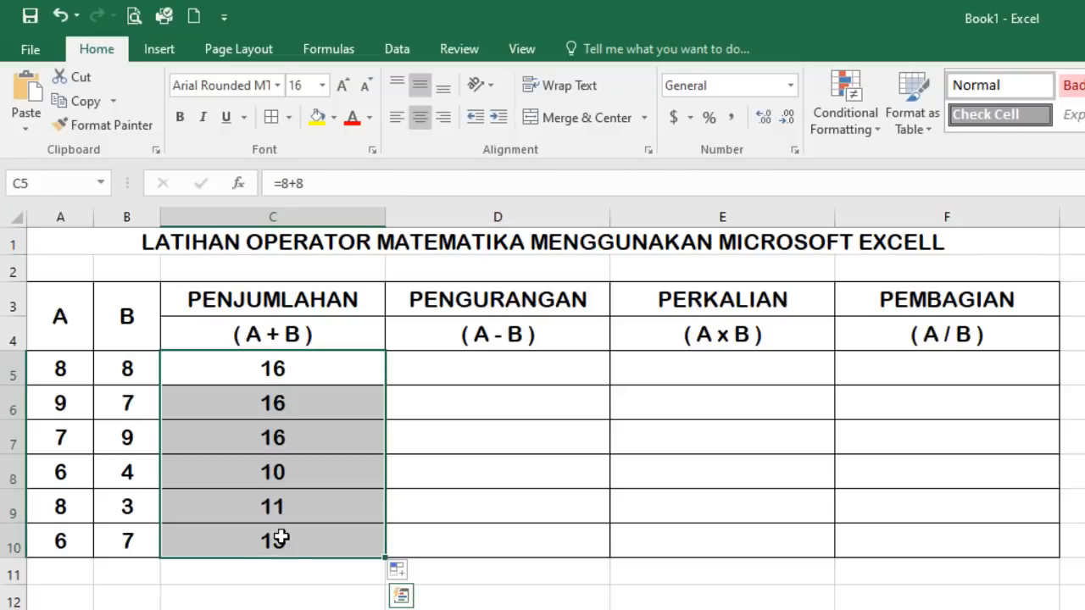
key("Delete")
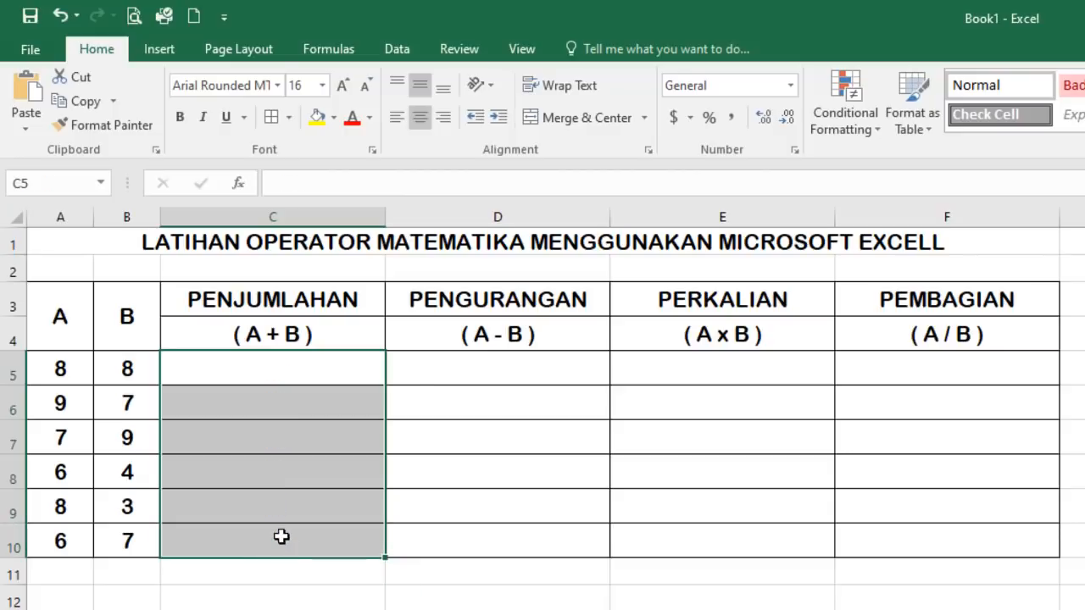
left_click(267, 374)
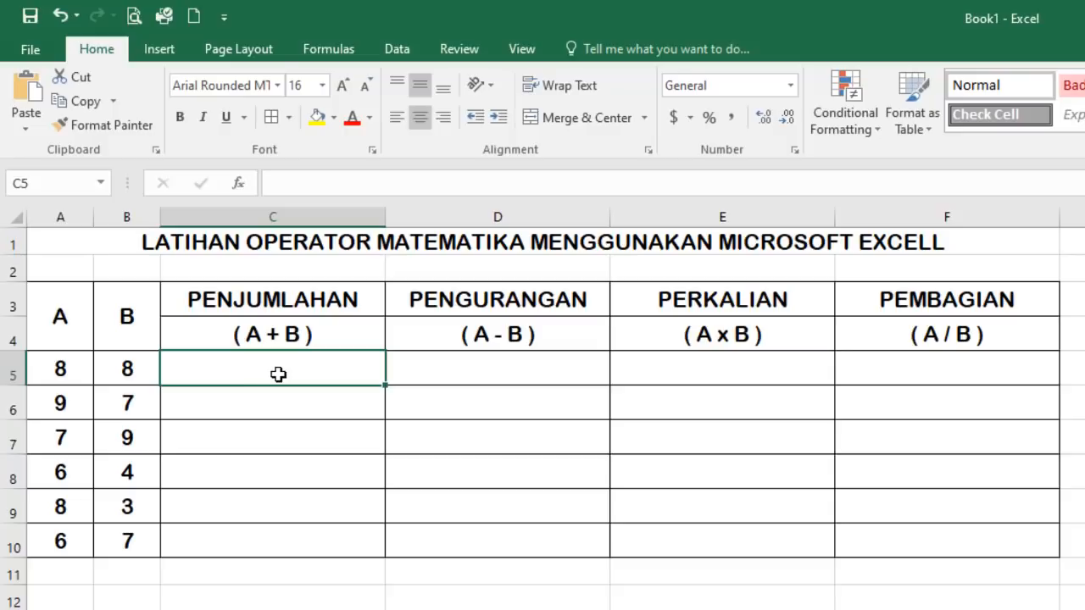
type("=")
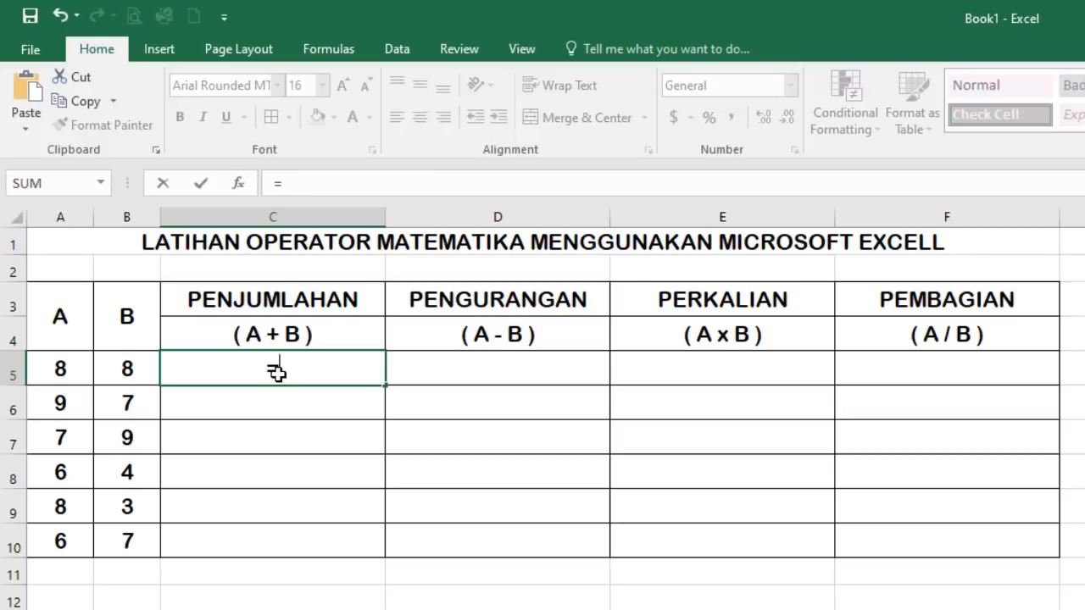
left_click(55, 359)
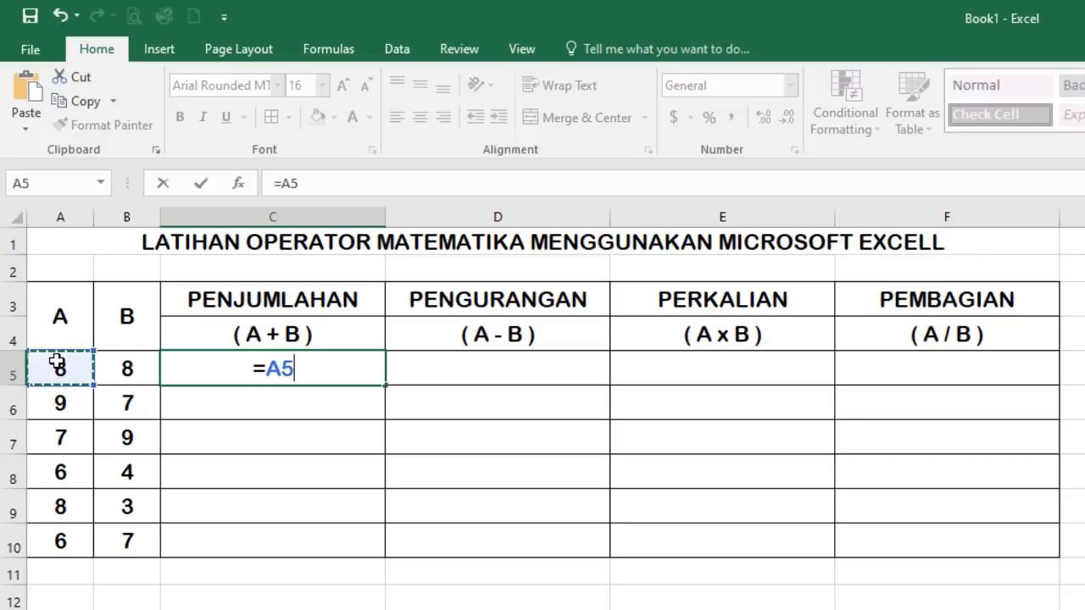
type("+")
scroll(778, 430, "down", 2)
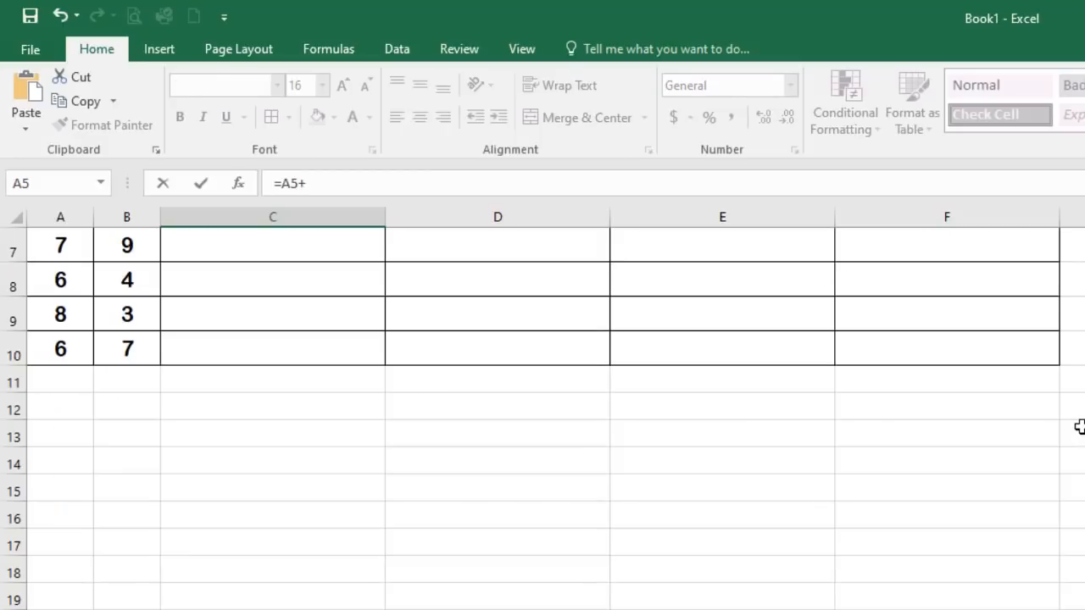
scroll(592, 496, "up", 2)
left_click(131, 372)
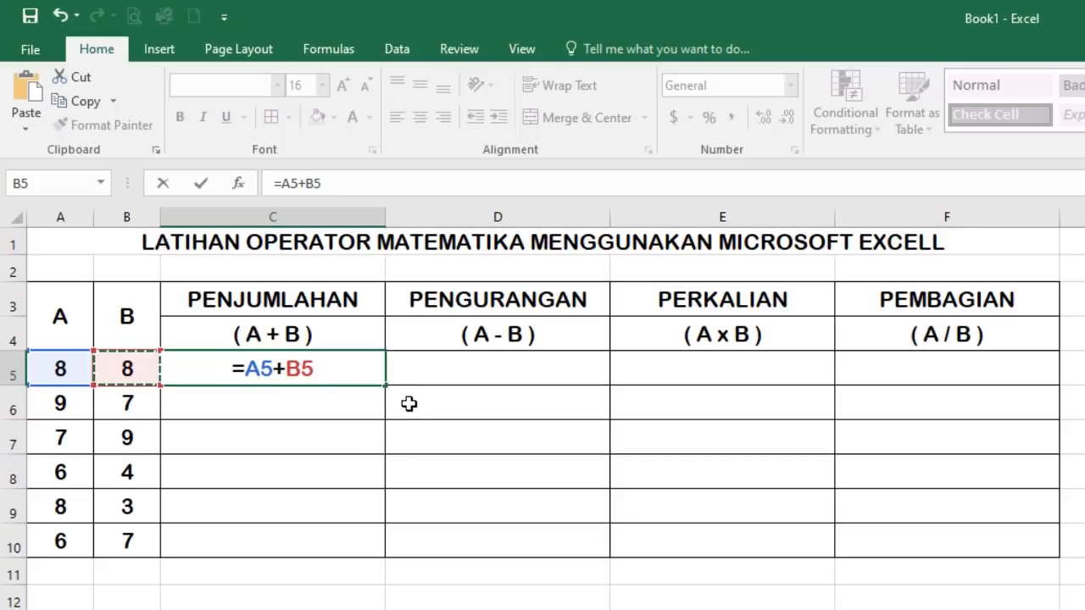
key("Return")
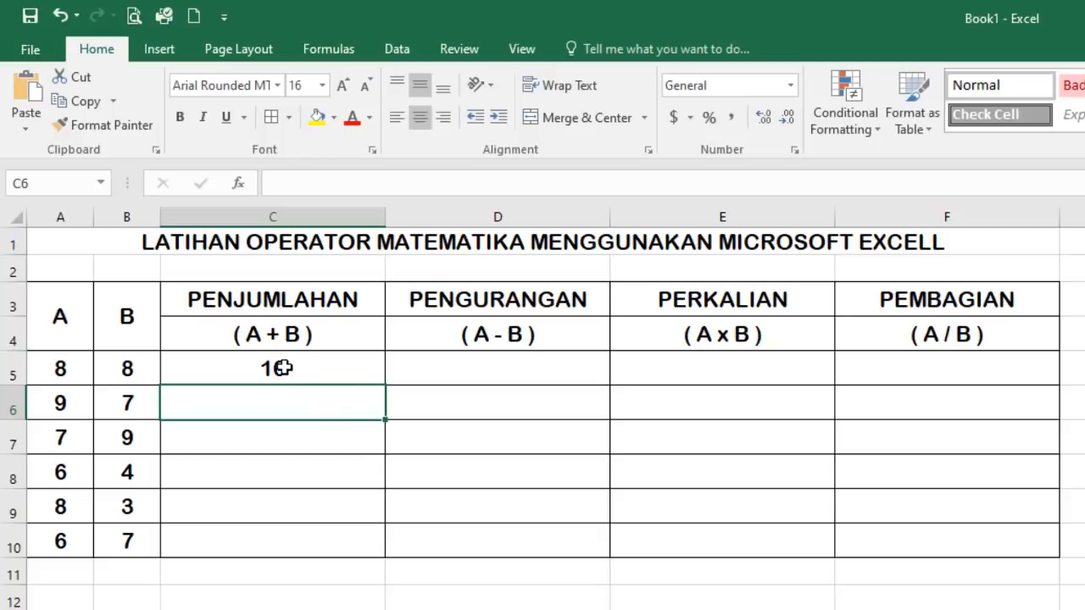
- Enter the cell-reference addition formula =A6+B6 in cell C6
type("=")
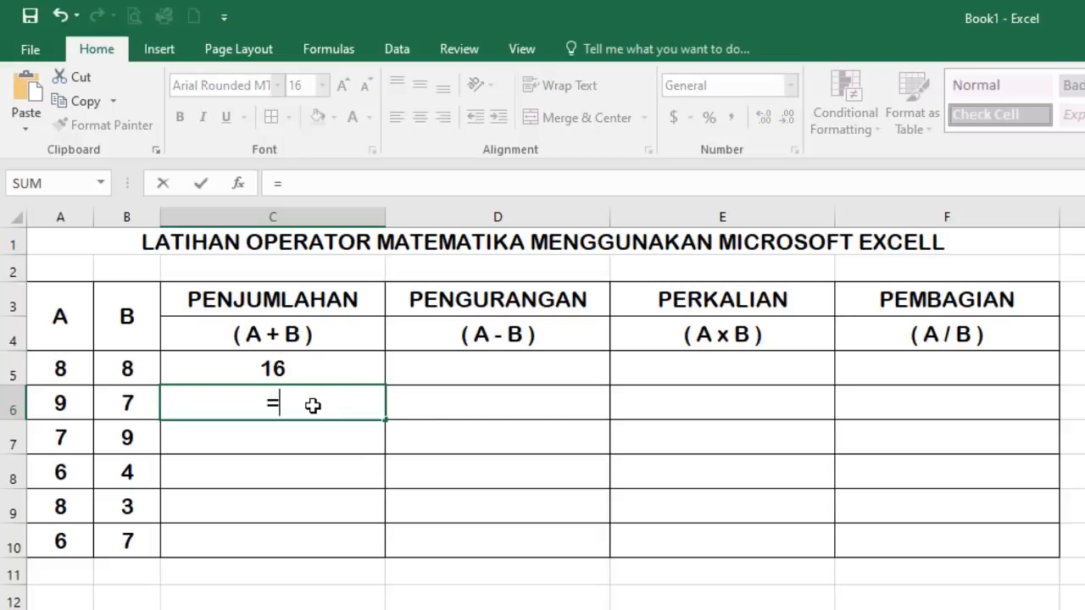
left_click(61, 404)
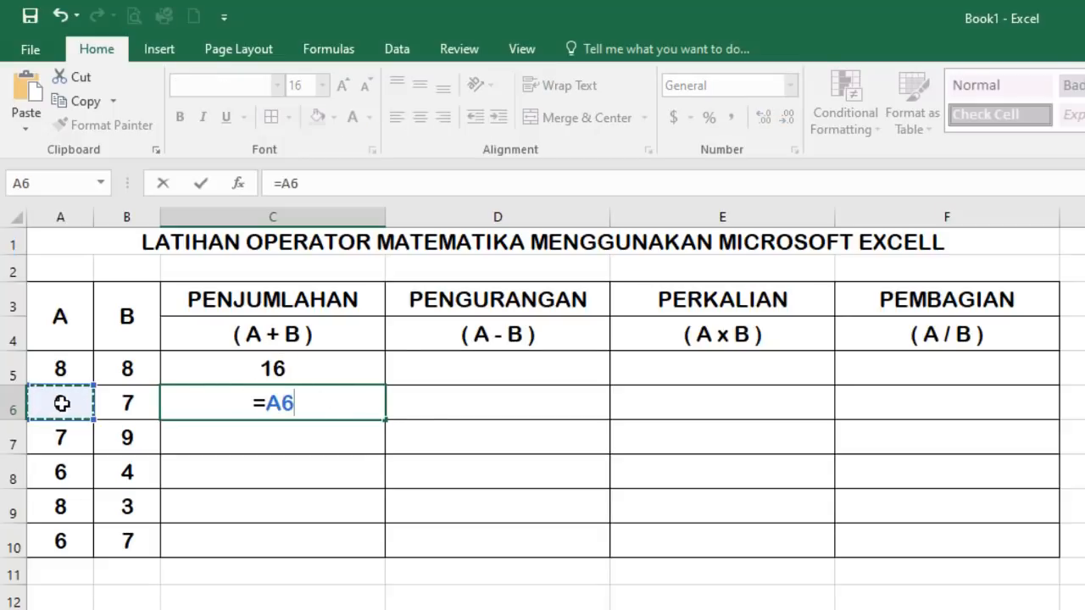
type("+")
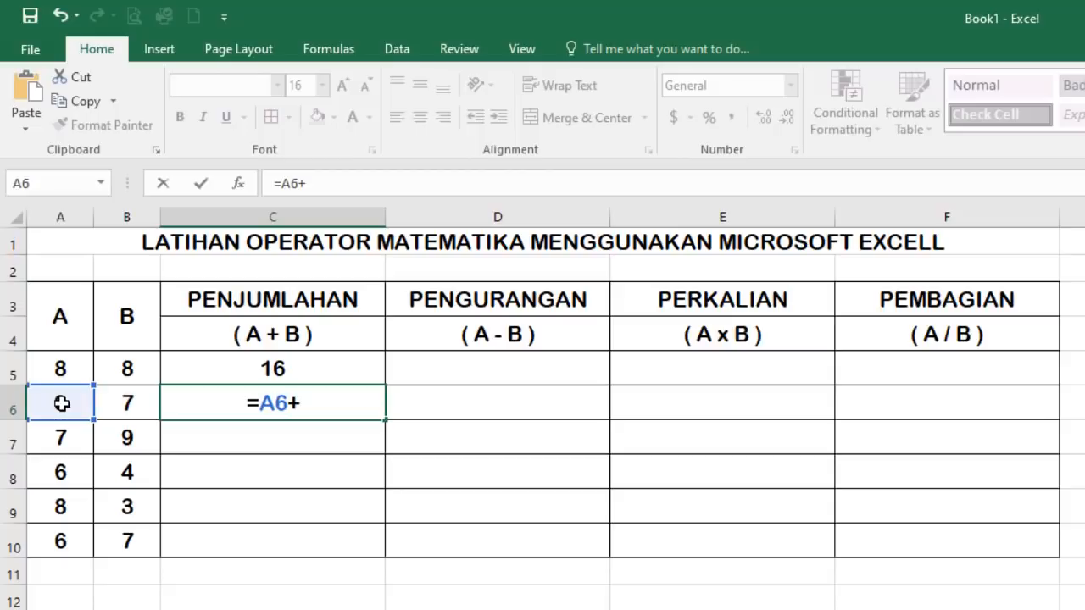
left_click(122, 410)
key("Return")
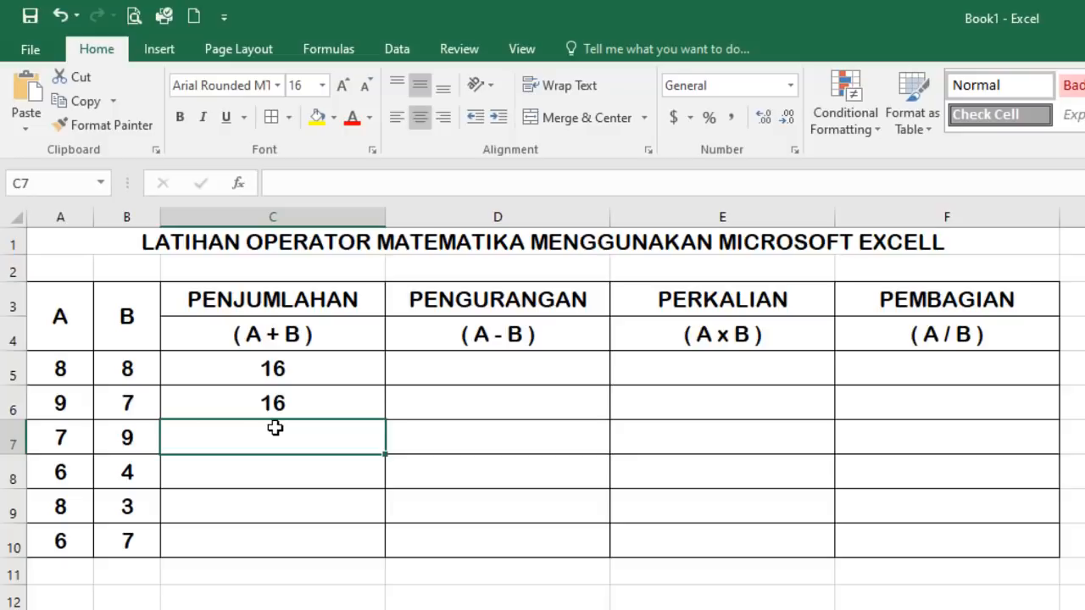
- Enter the cell-reference addition formula =A7+B7 in cell C7
type("=")
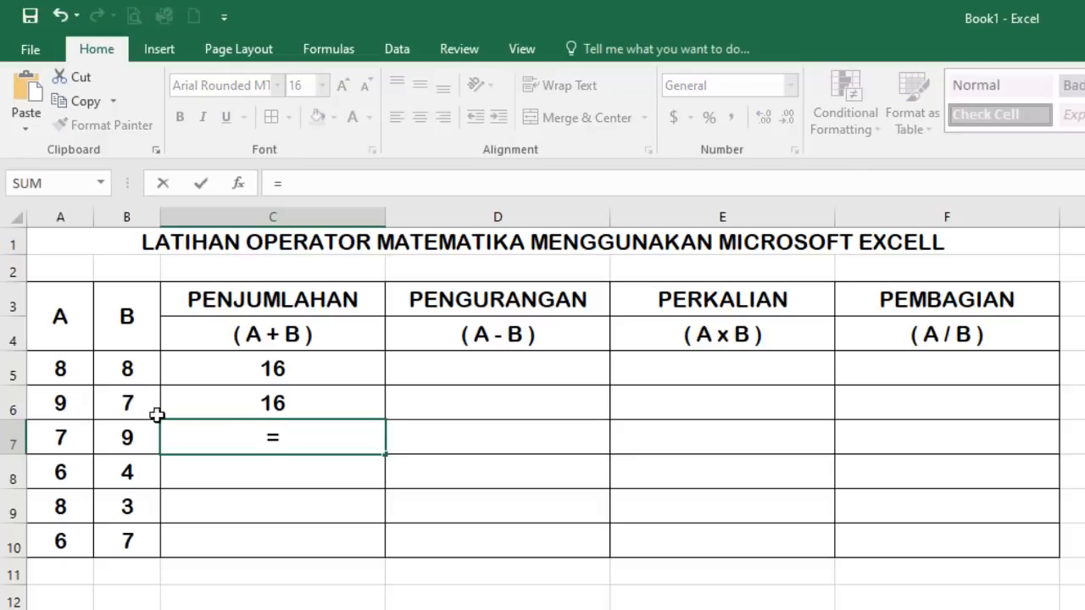
left_click(76, 441)
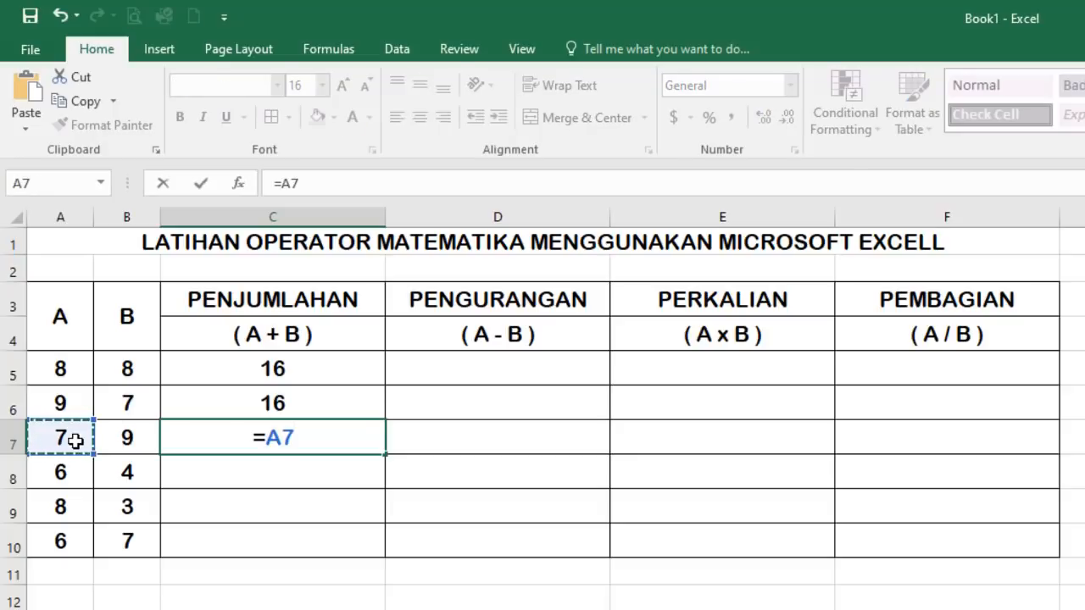
type("+")
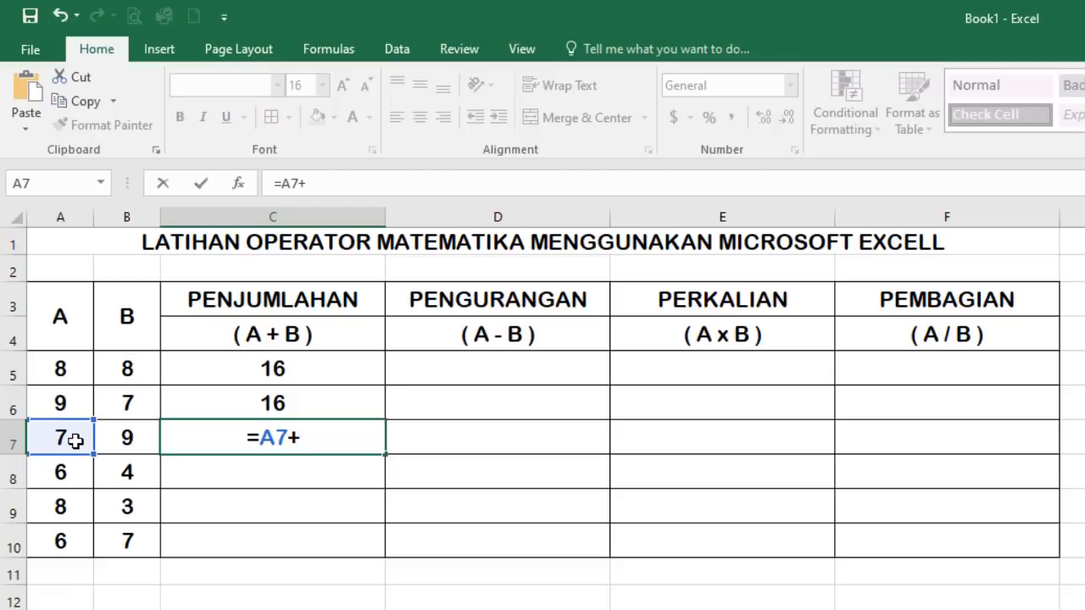
left_click(125, 438)
key("Return")
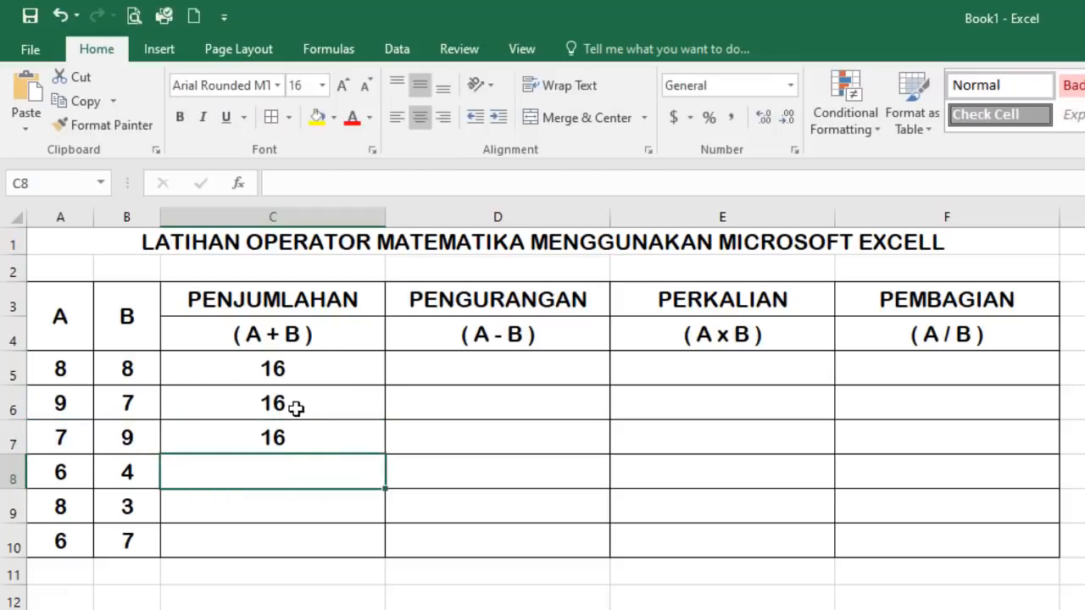
- Check the addition formulas in C5:C7 and fill the formula in C7 down to C10
left_click(310, 370)
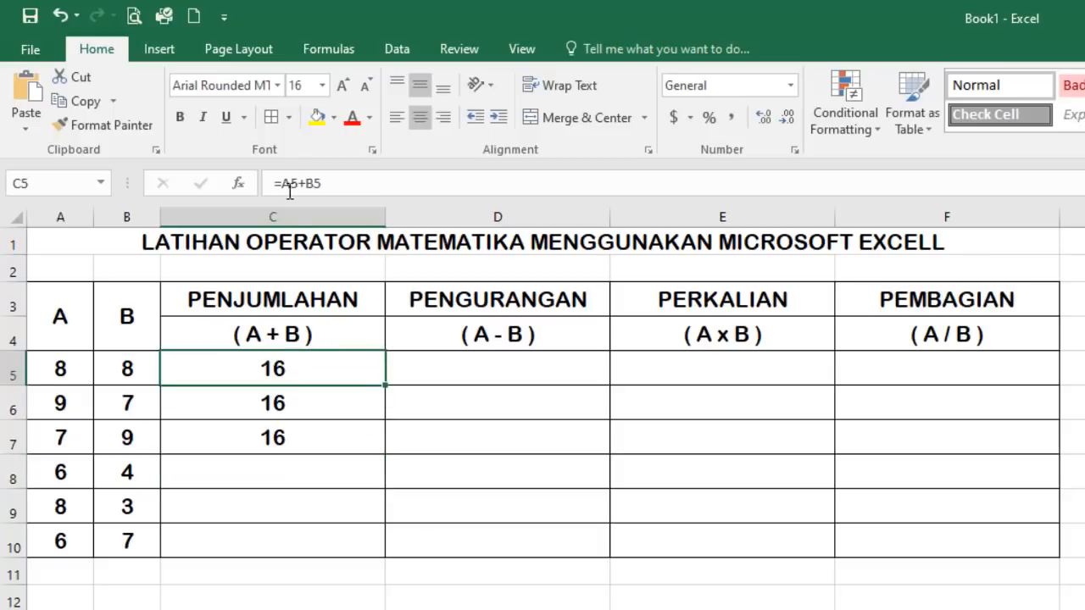
left_click(268, 407)
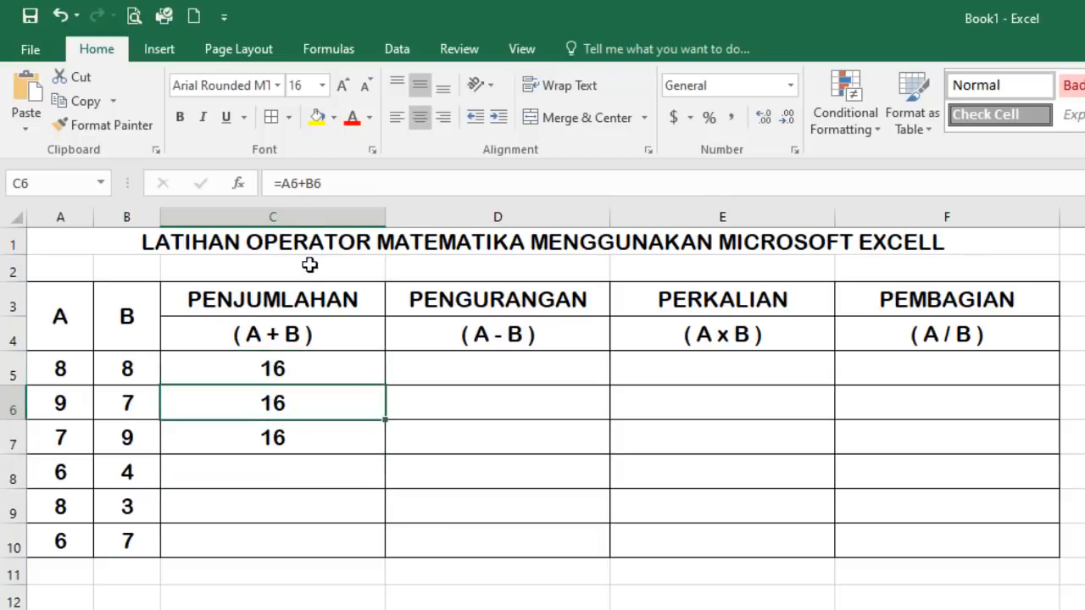
left_click(257, 438)
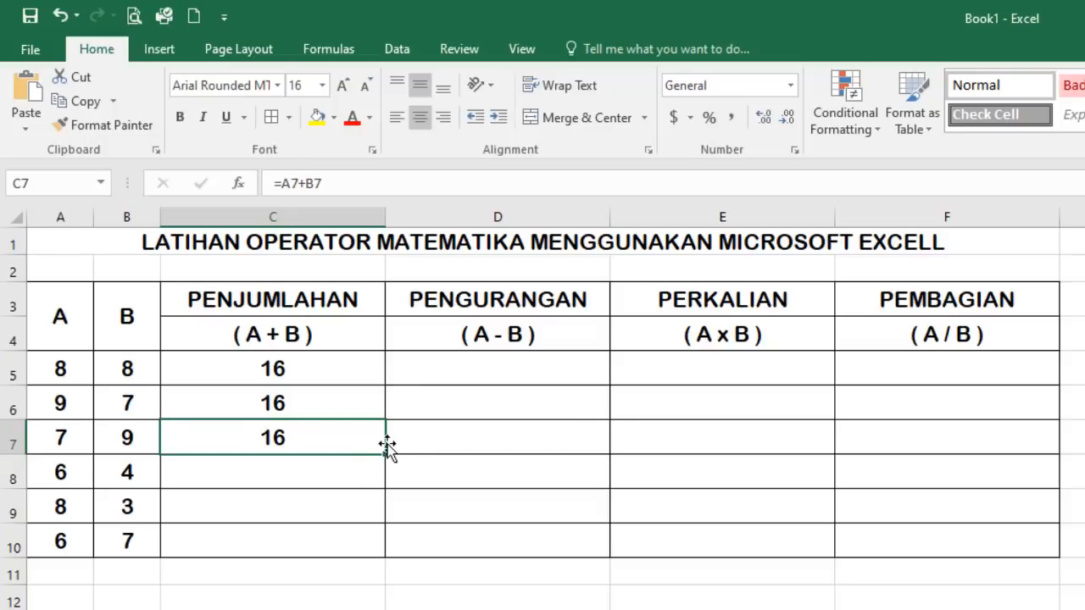
left_click_drag(385, 453, 363, 570)
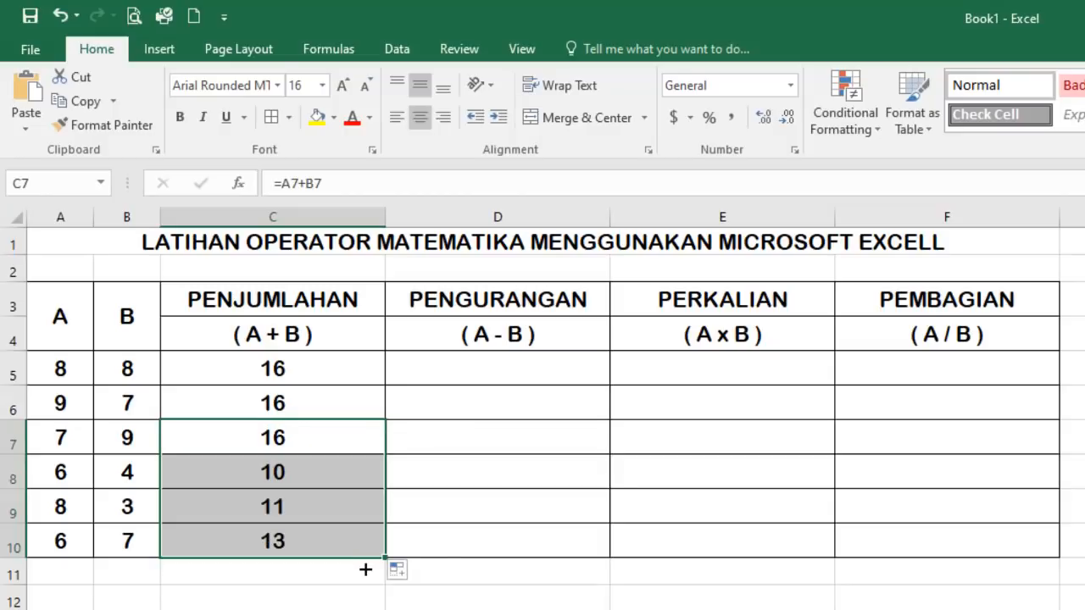
- Enter the cell-reference subtraction formula =A5-B5 in cell D5 of the PENGURANGAN column
left_click(501, 369)
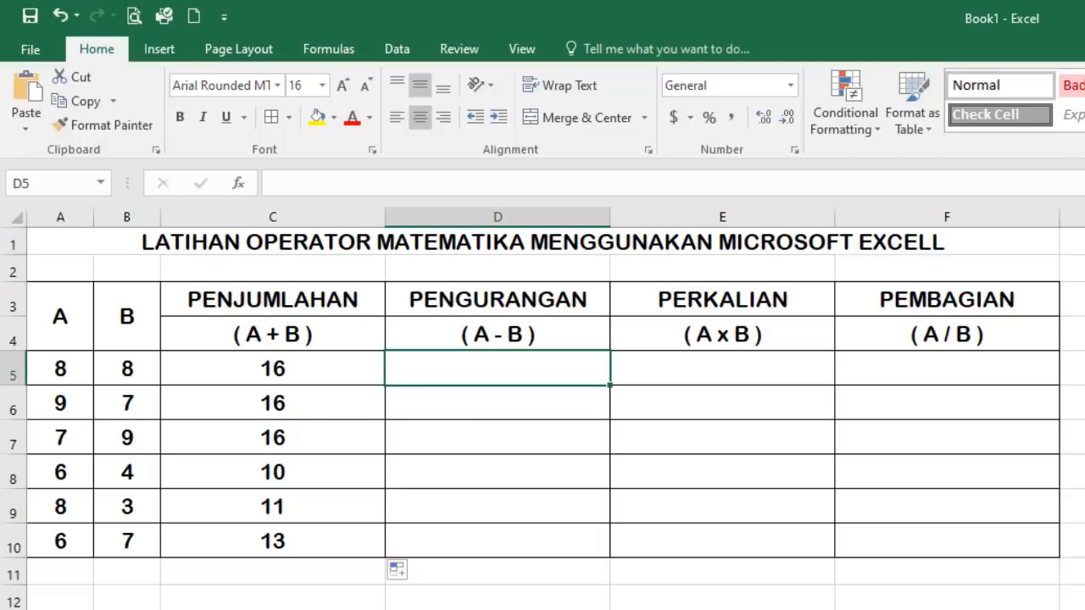
type("=")
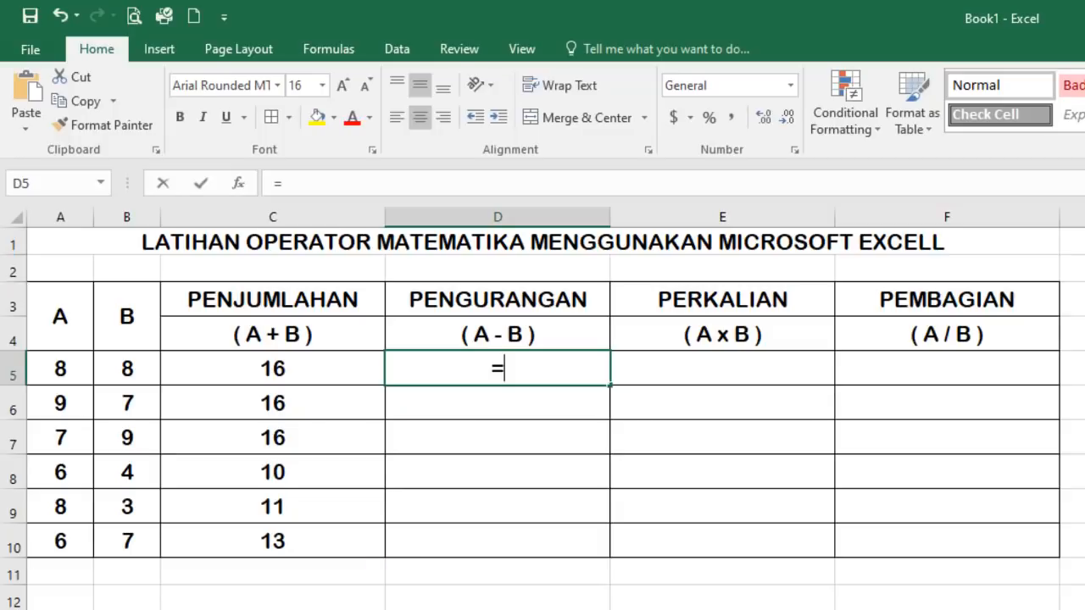
left_click(55, 366)
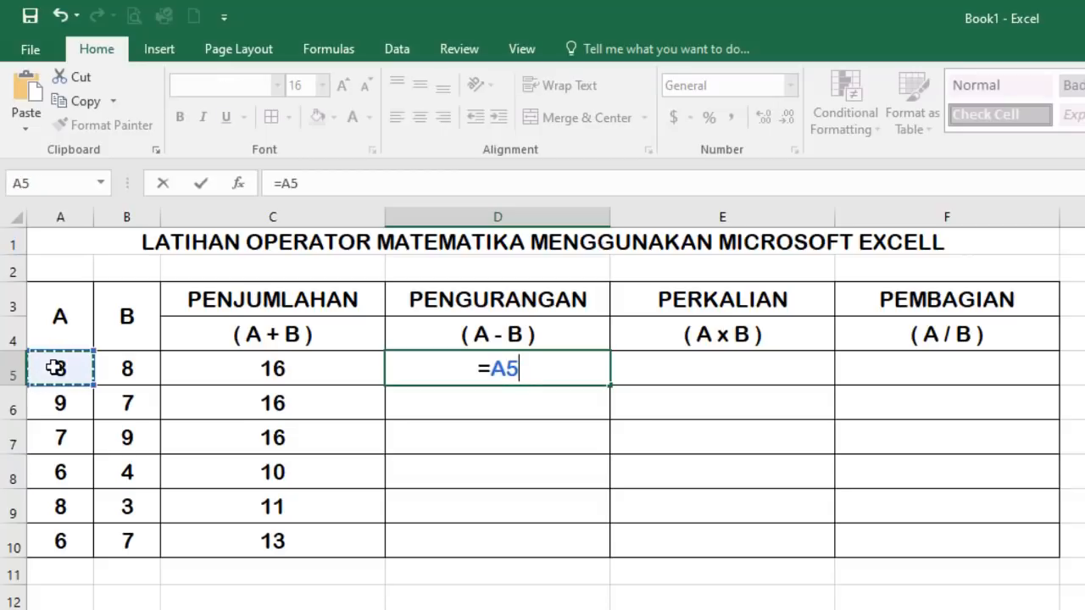
type("-")
left_click(142, 369)
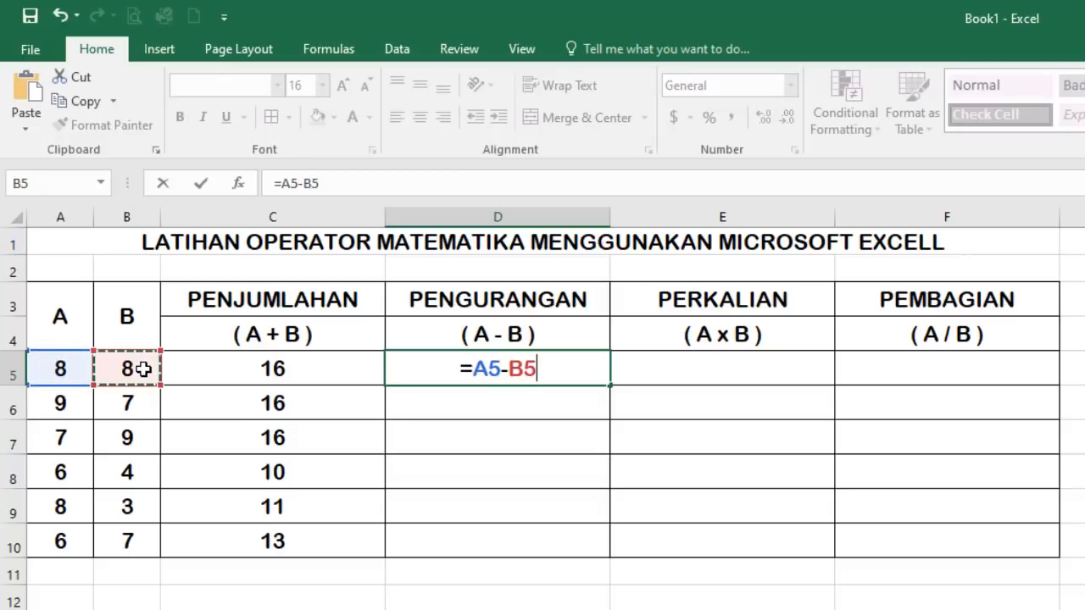
key("Return")
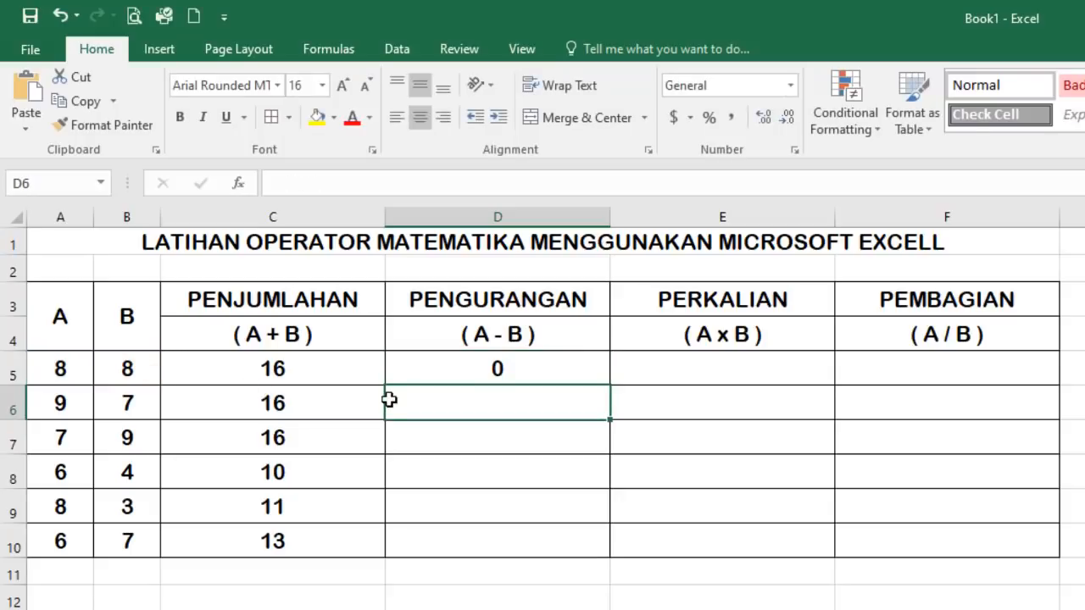
- Enter the cell-reference subtraction formula =A6-B6 in cell D6 of the PENGURANGAN column
type("=")
left_click(54, 406)
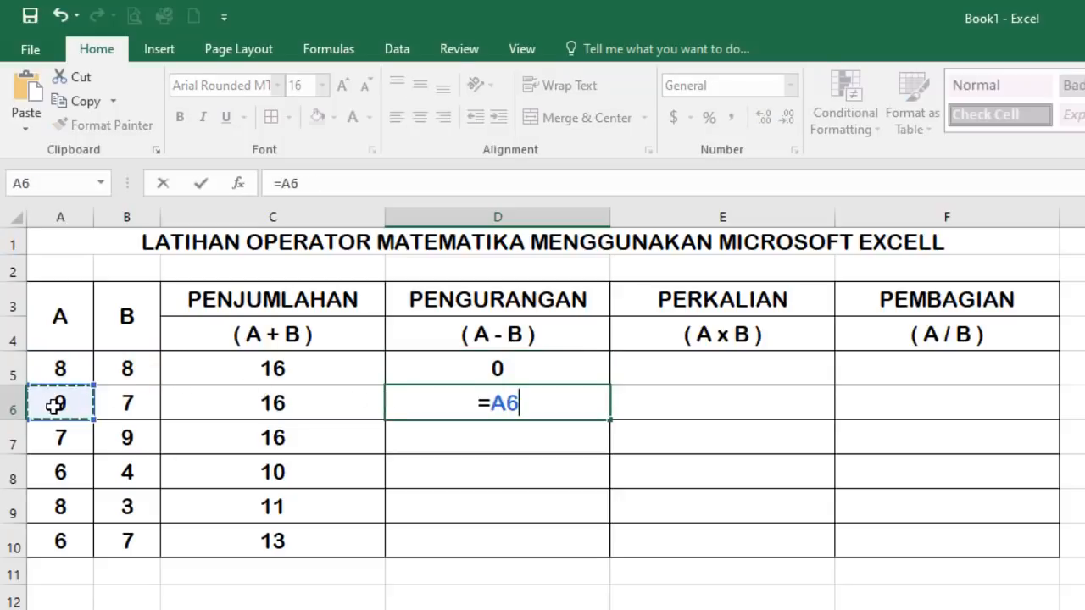
type("-")
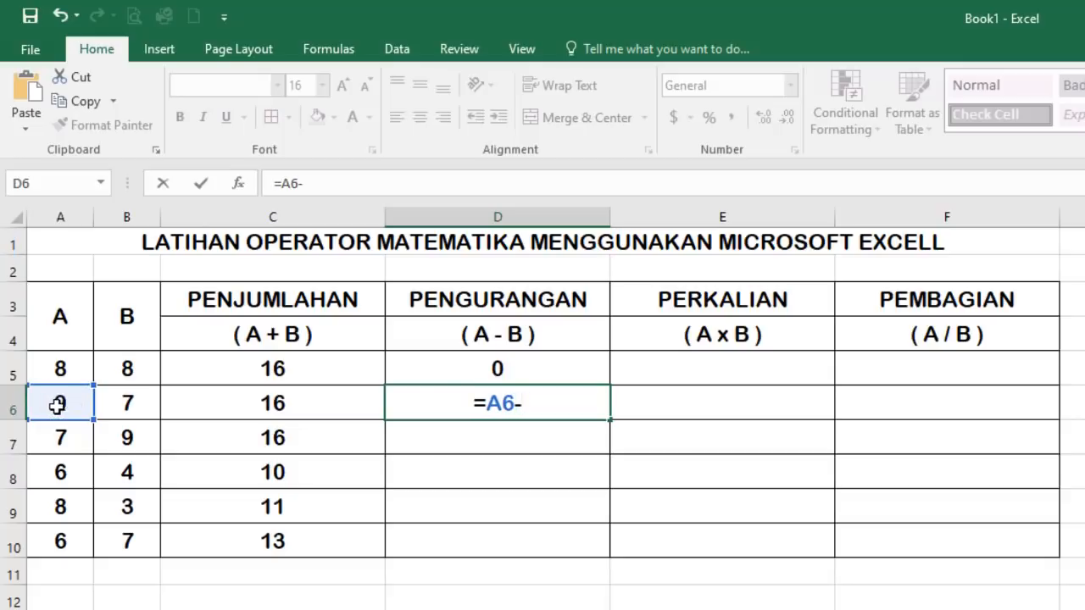
left_click(121, 405)
key("Return")
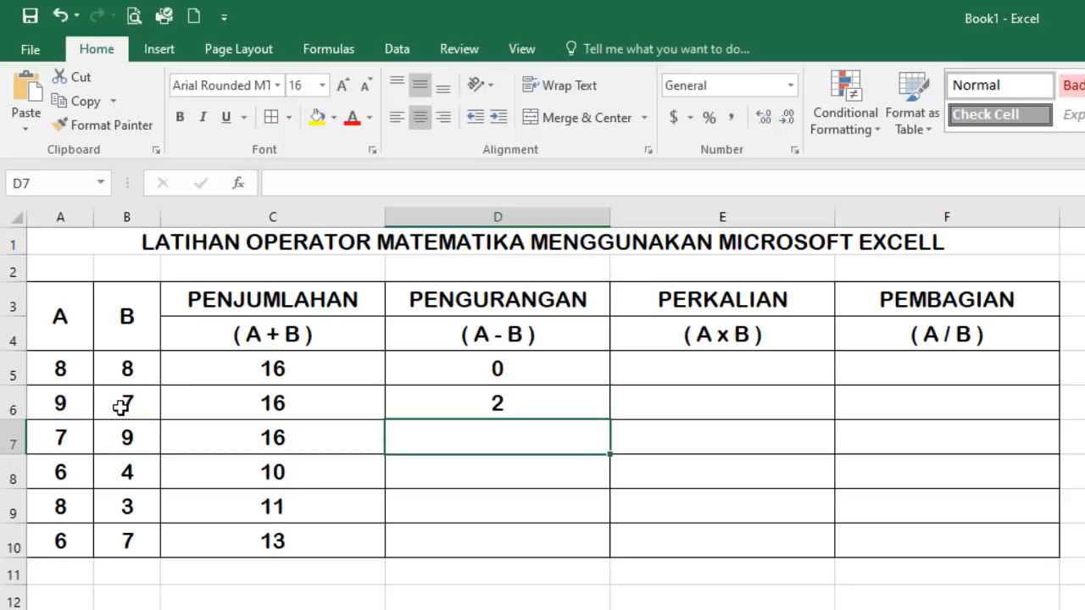
- Enter the cell-reference subtraction formula =A7-B7 in cell D7 and fill it down to D10
type("=")
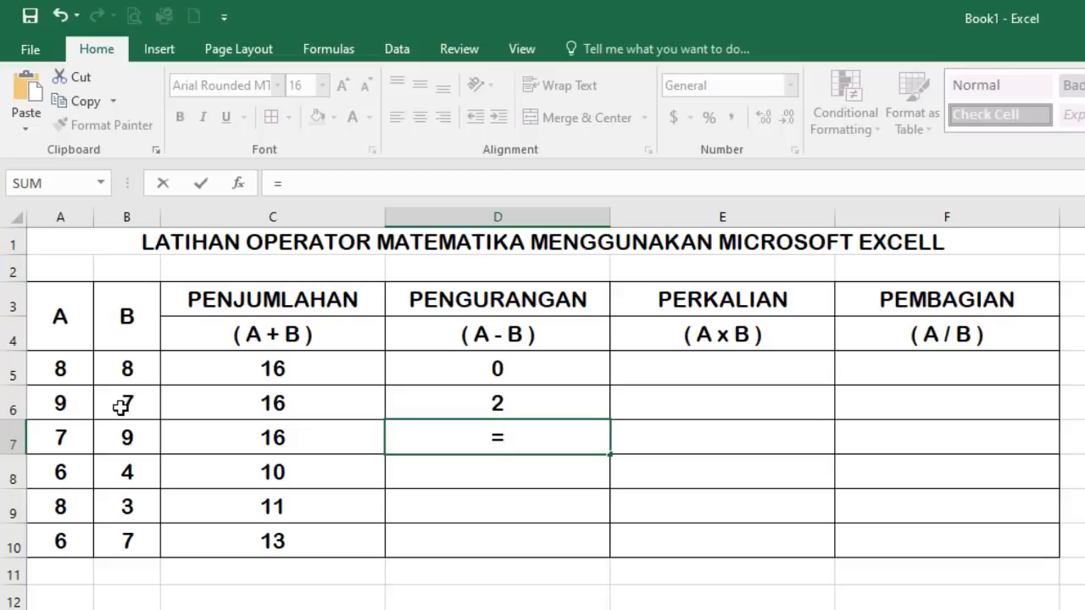
left_click(63, 436)
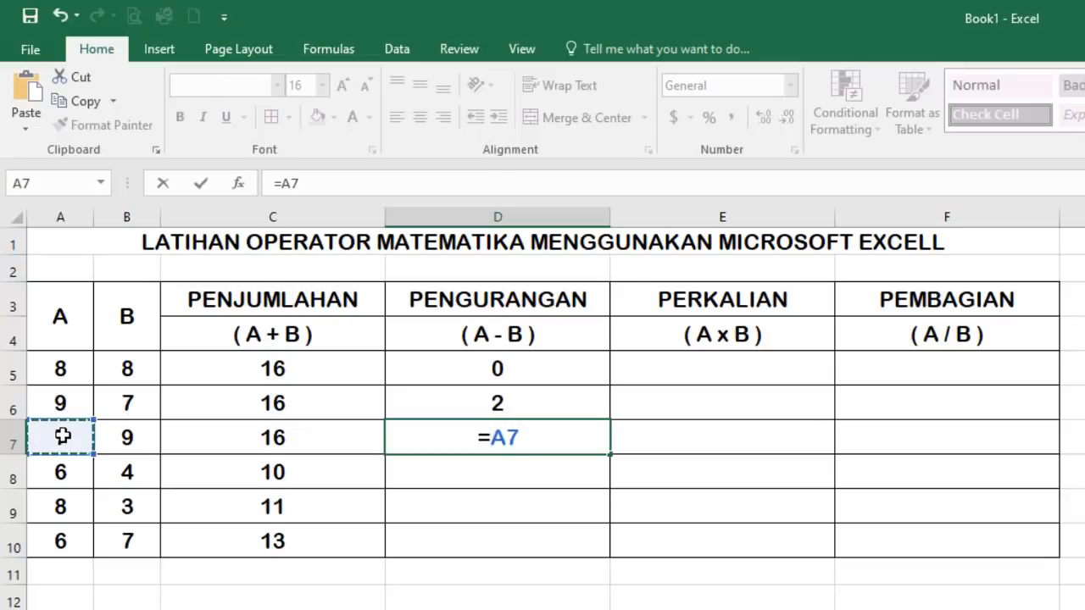
type("-")
left_click(128, 436)
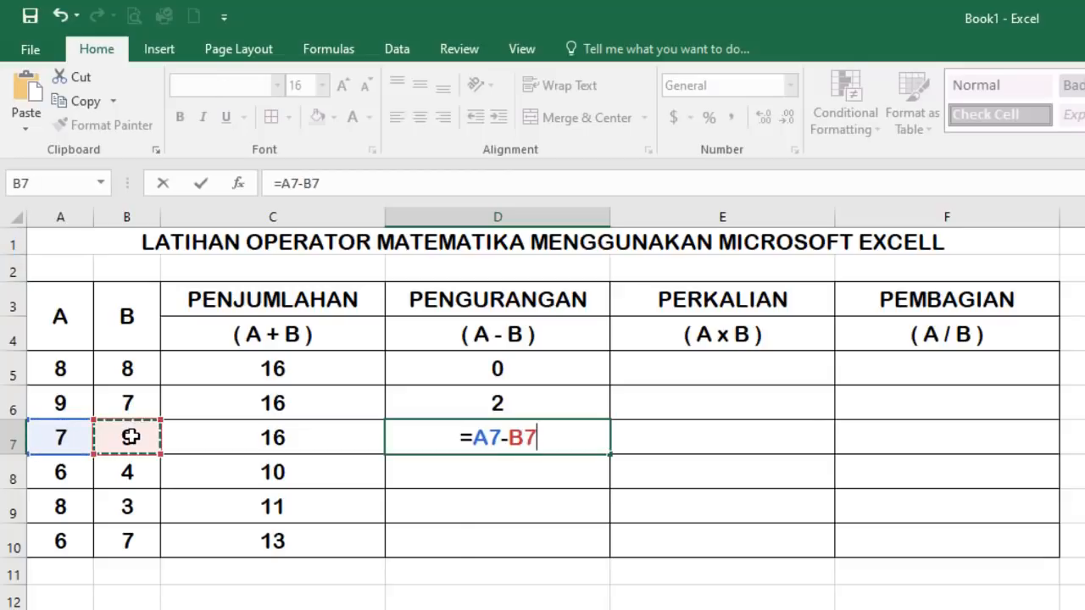
key("Return")
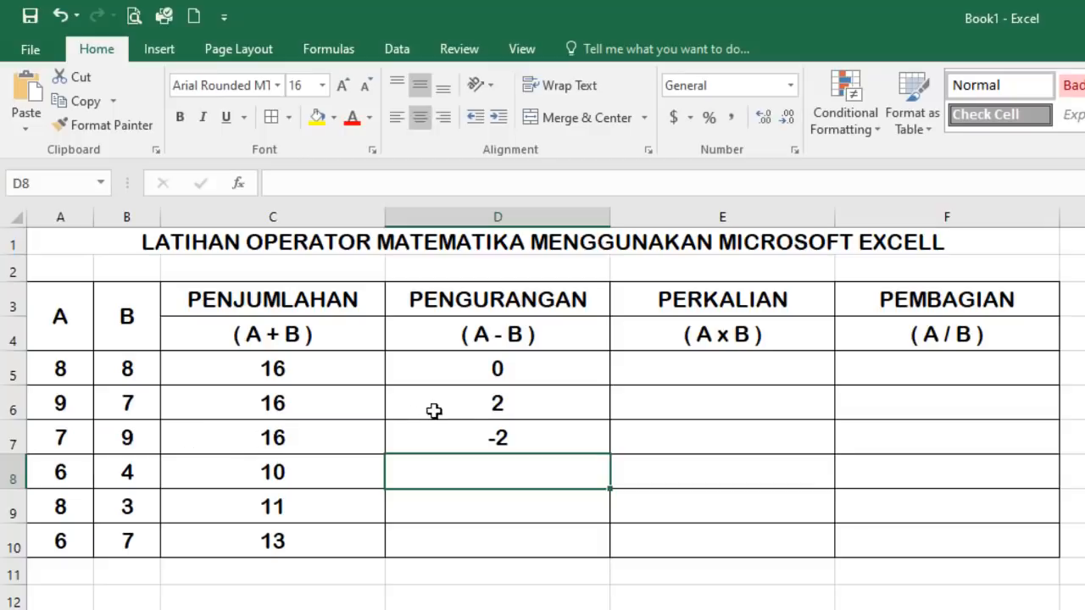
left_click(513, 432)
left_click_drag(610, 455, 614, 560)
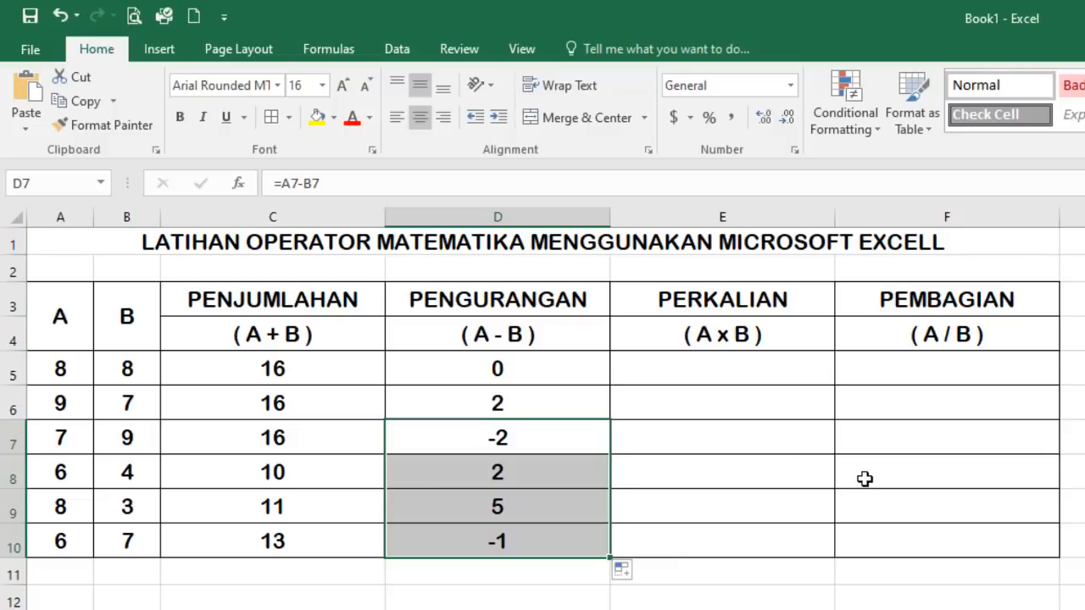
left_click(719, 369)
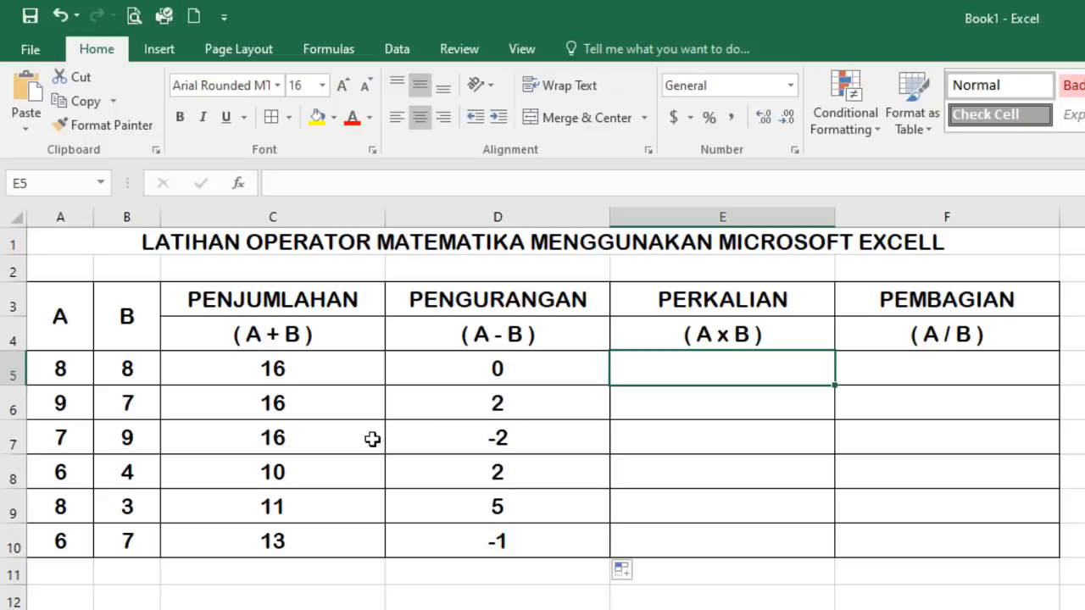
left_click(516, 369)
left_click(485, 334)
left_click(273, 333)
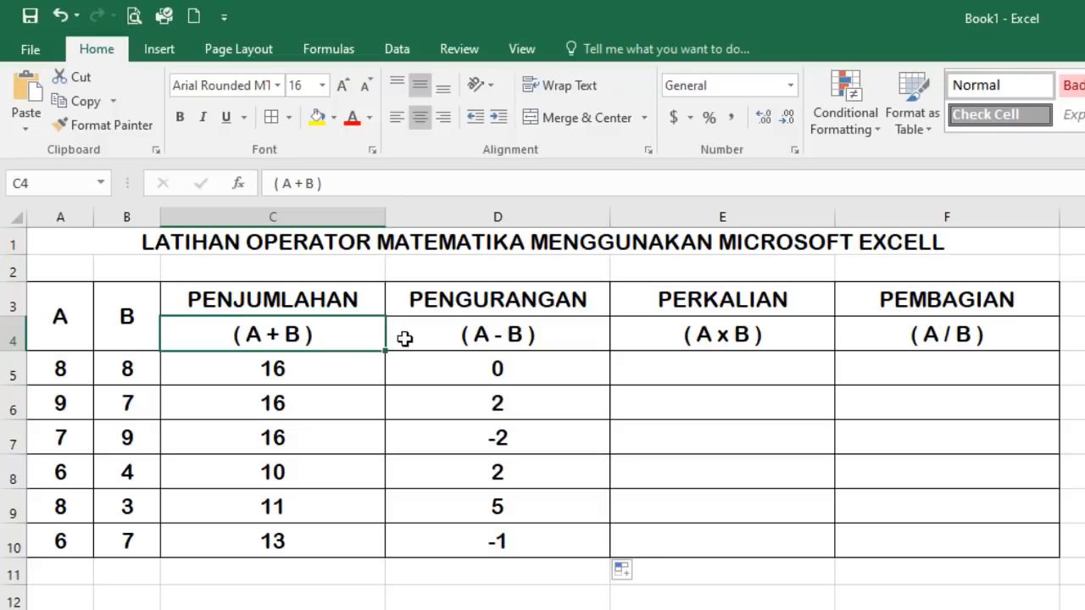
- Try to build the multiplication formula in cell E5 with the letter x as operator, entering =A5x
left_click(715, 370)
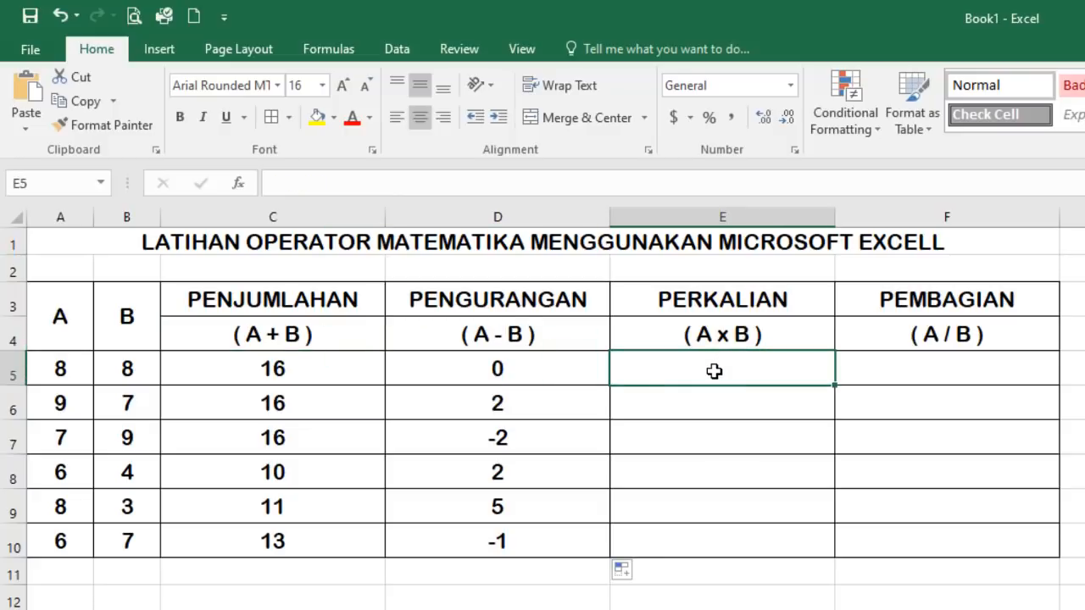
type("=")
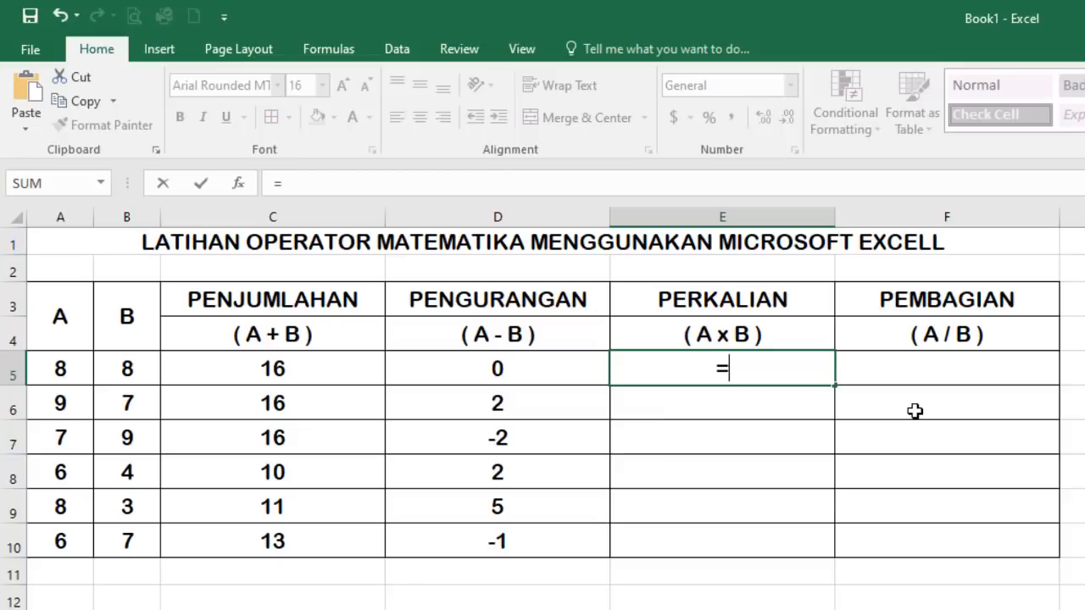
left_click(61, 360)
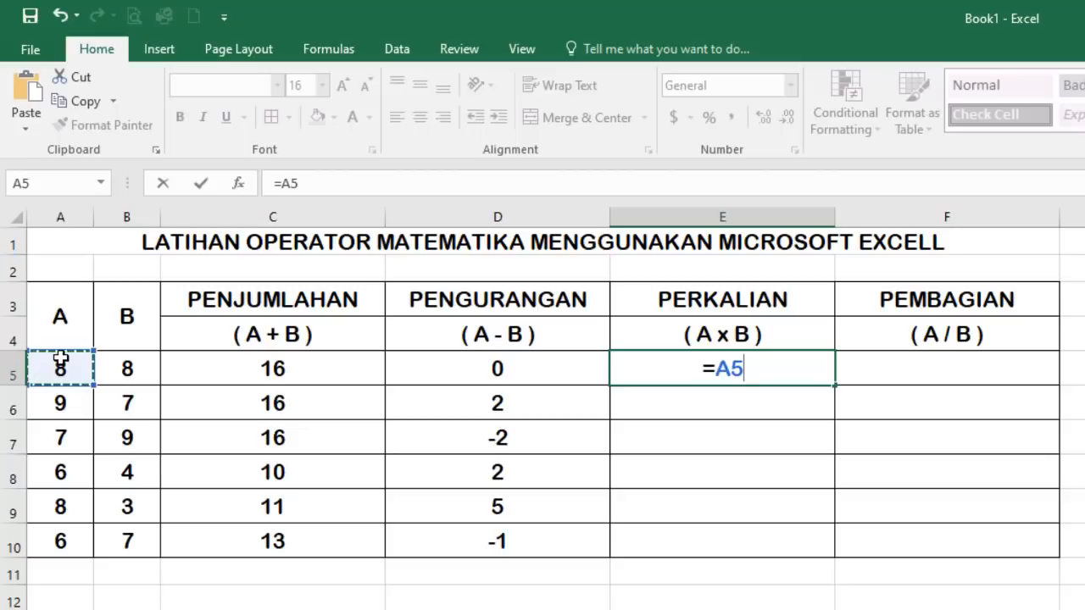
type("X")
key("BackSpace")
type("x")
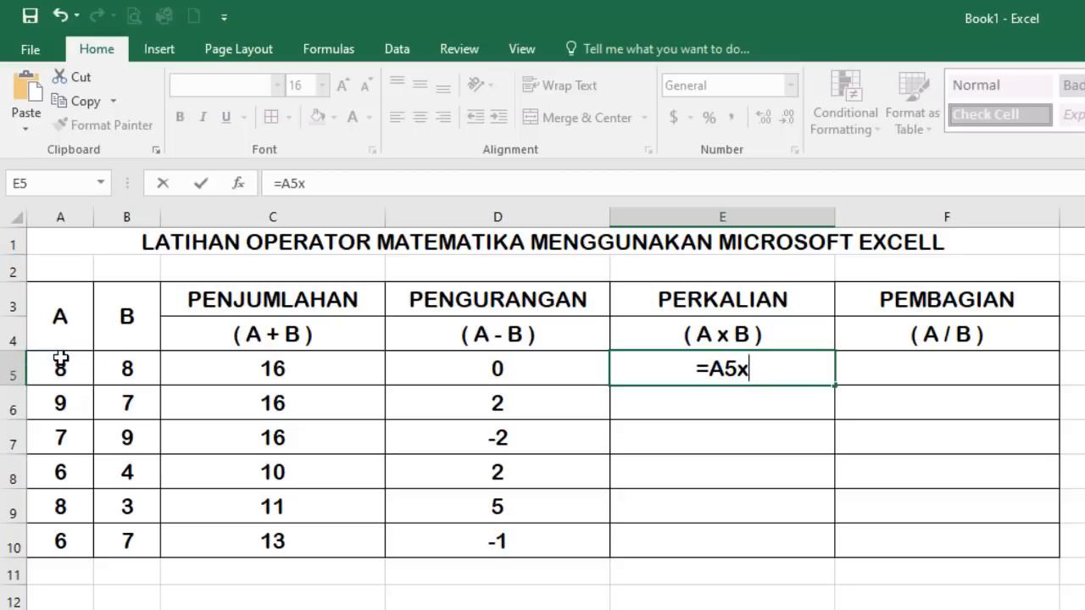
left_click(141, 363)
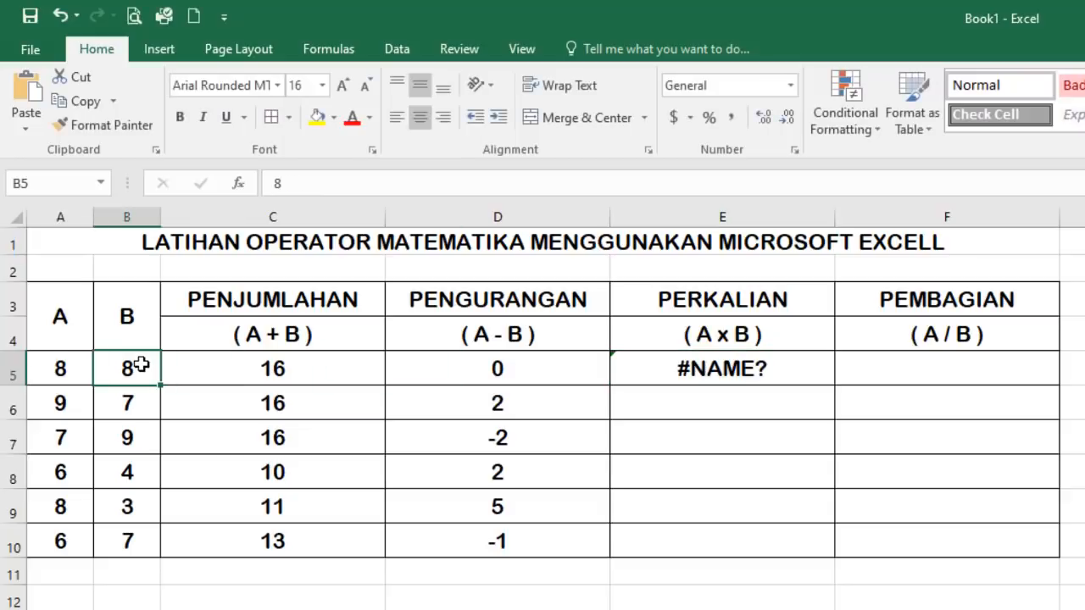
- Try completing the formula in cell E5 of the PERKALIAN column as =A5xB5
left_click(720, 374)
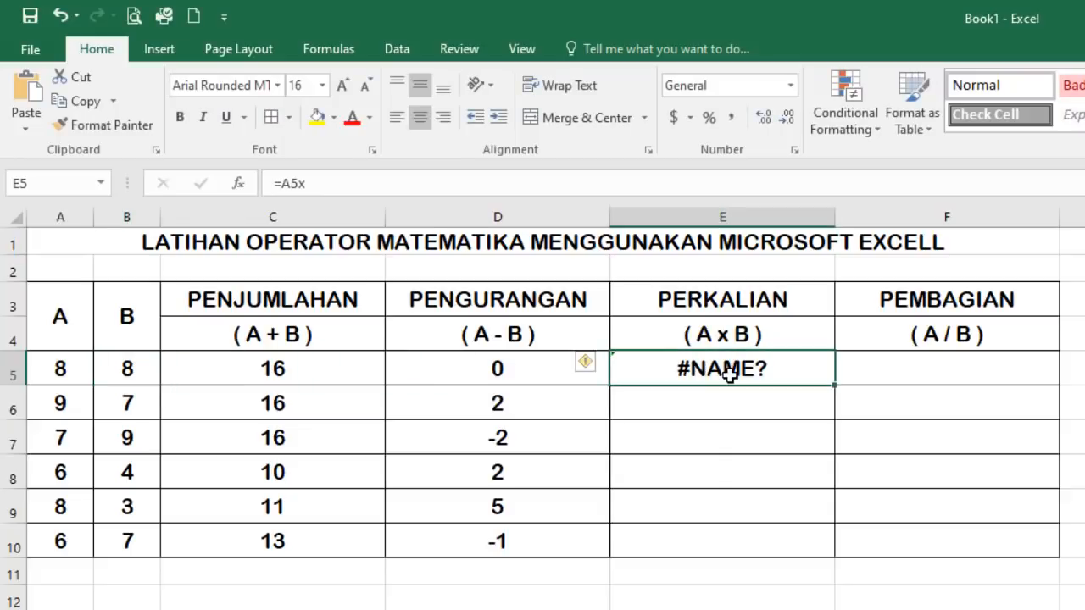
left_click(325, 184)
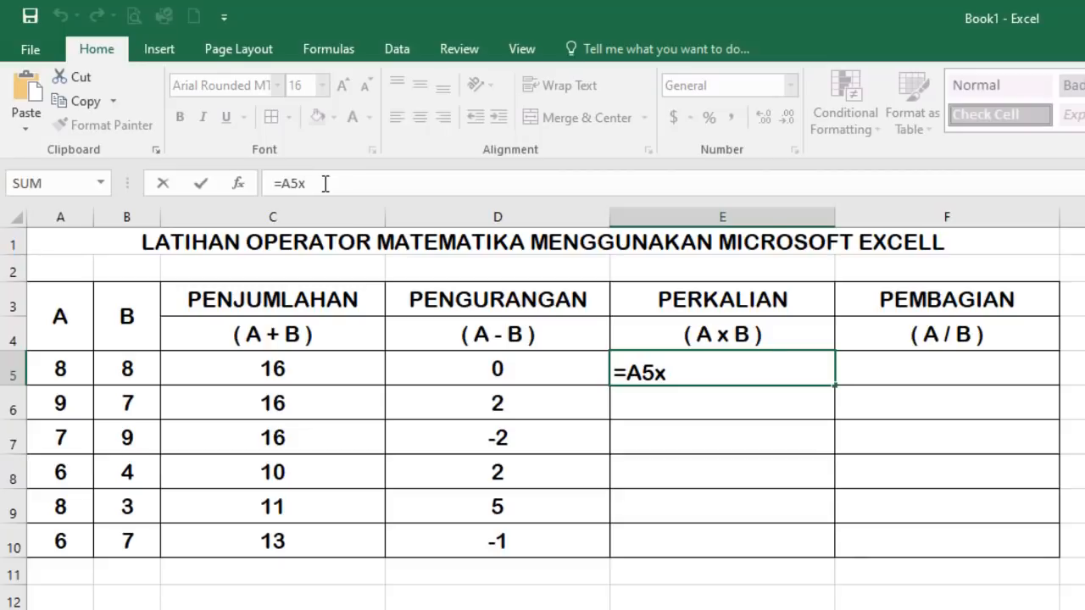
type("b")
key("BackSpace")
type("B")
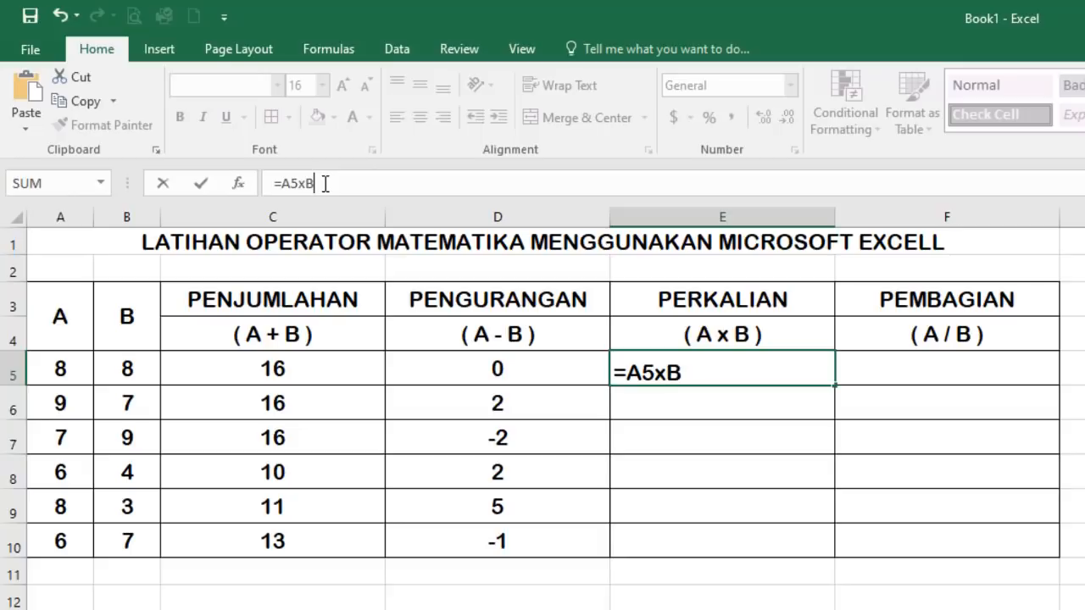
type("5")
key("Return")
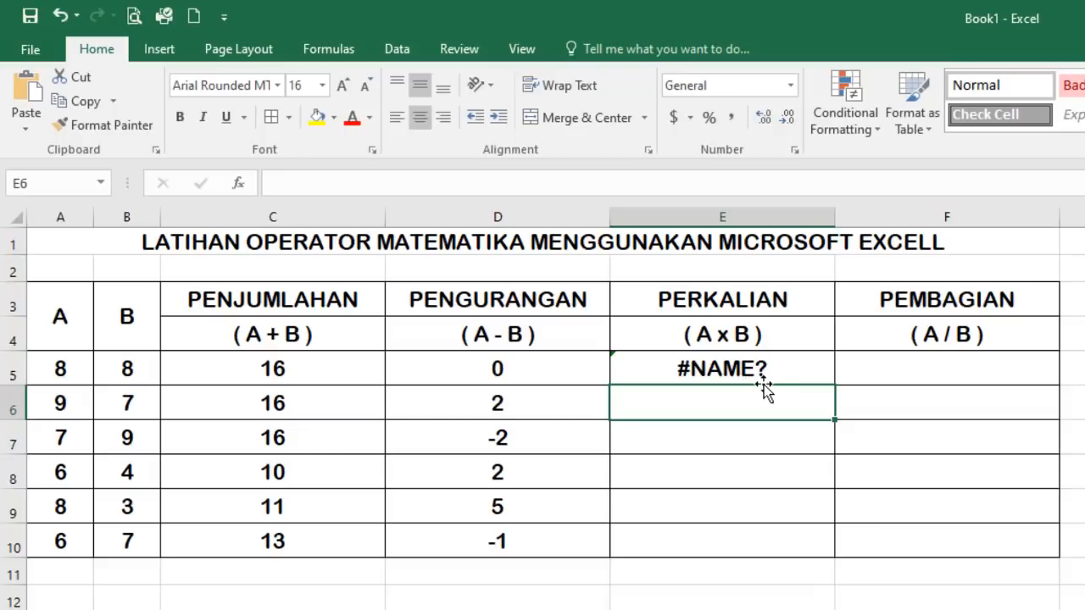
- Enter the cell-reference multiplication formula =A6*B6 in cell E6 of the PERKALIAN column
type("=")
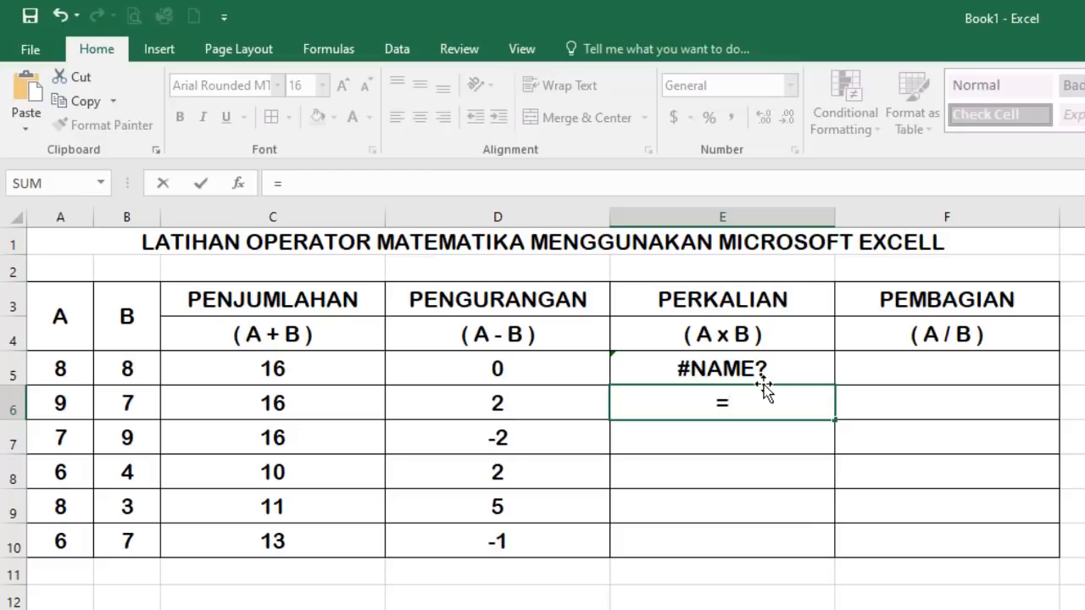
left_click(56, 401)
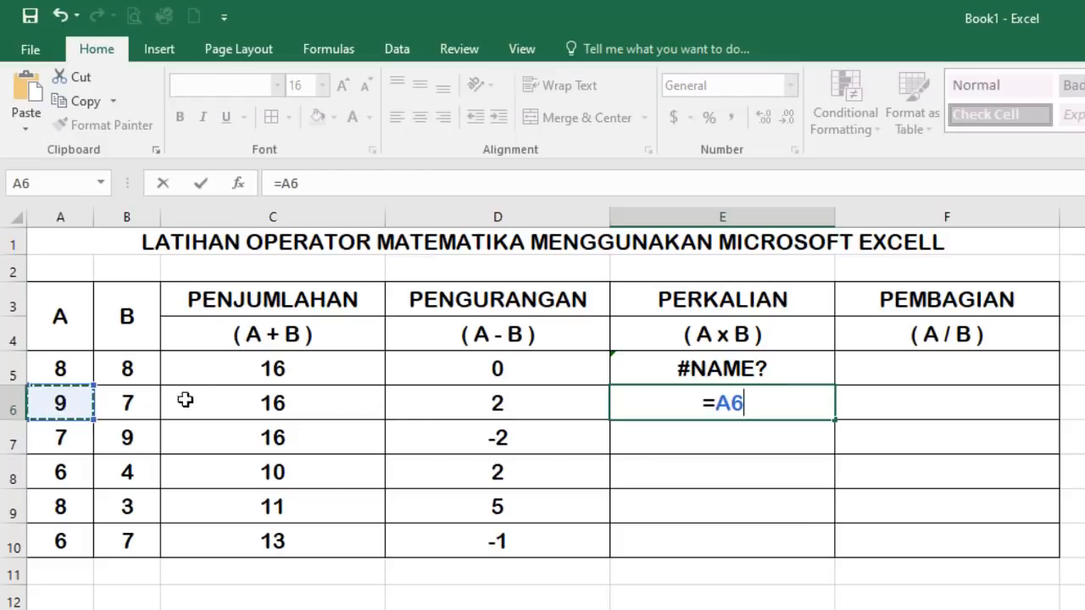
type("*")
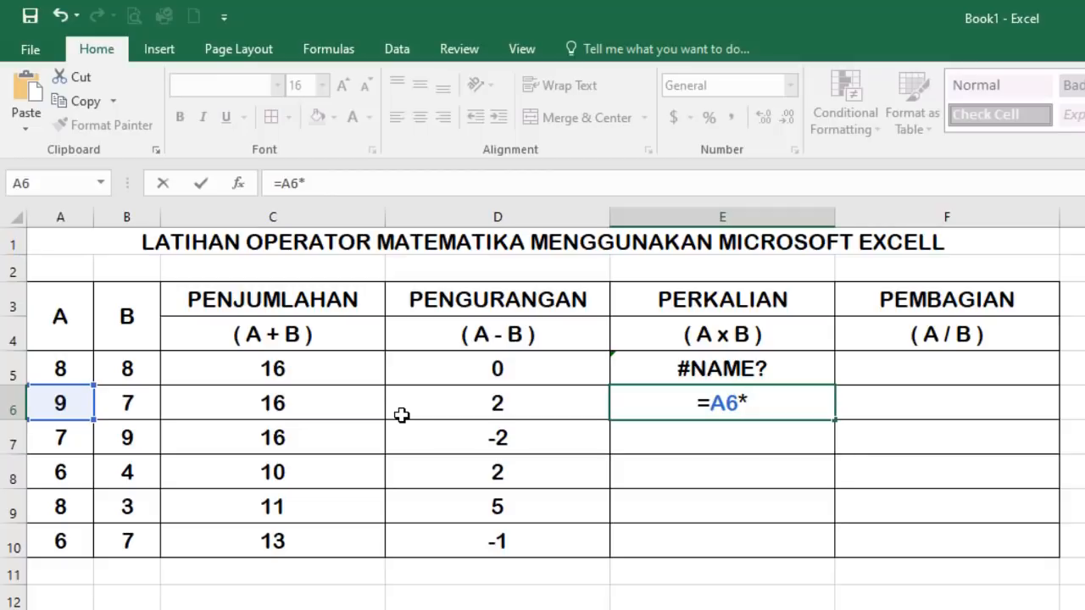
left_click(131, 401)
key("Return")
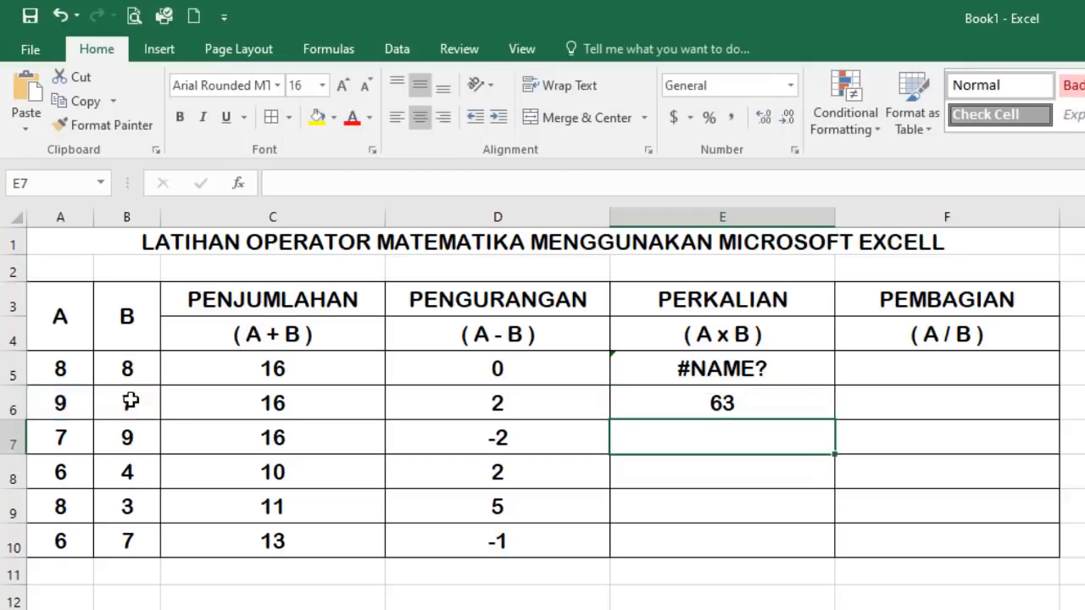
- Clear the faulty formula in cell E5 and enter the multiplication formula =A5*B5 instead
left_click(736, 367)
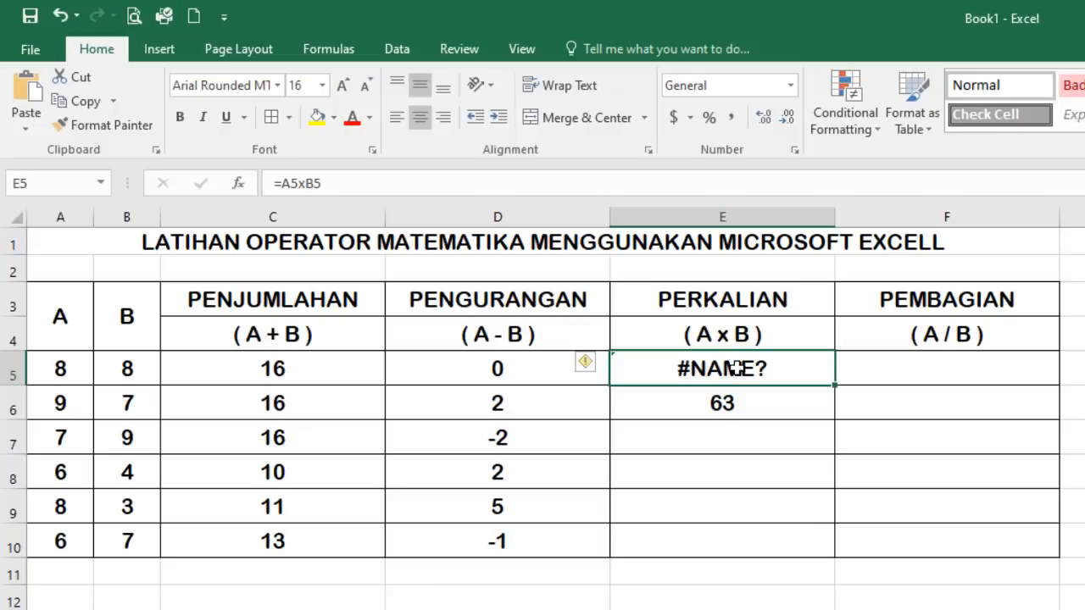
key("Delete")
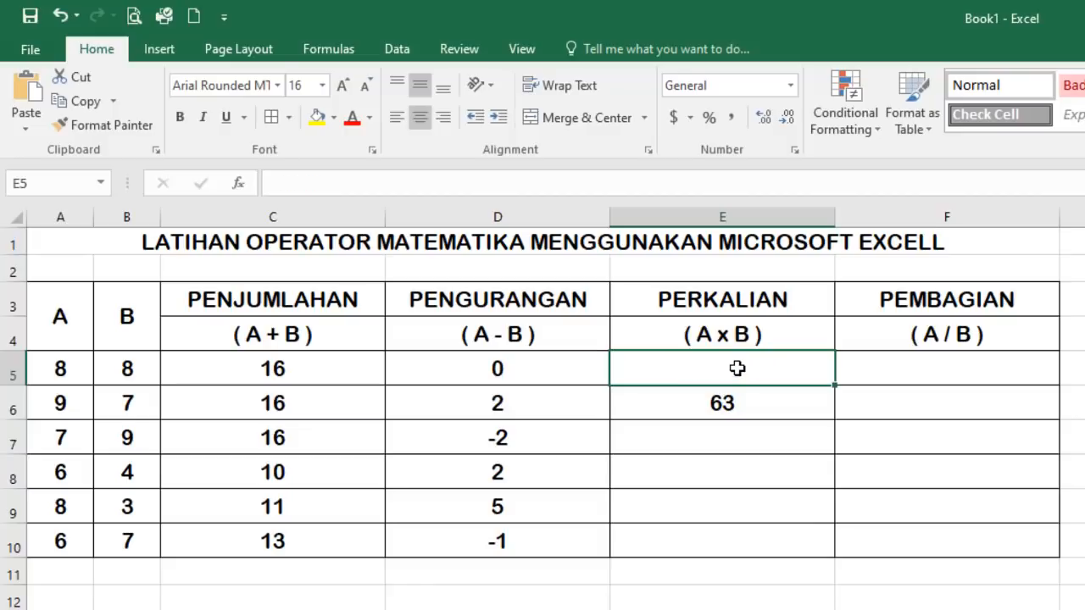
type("=")
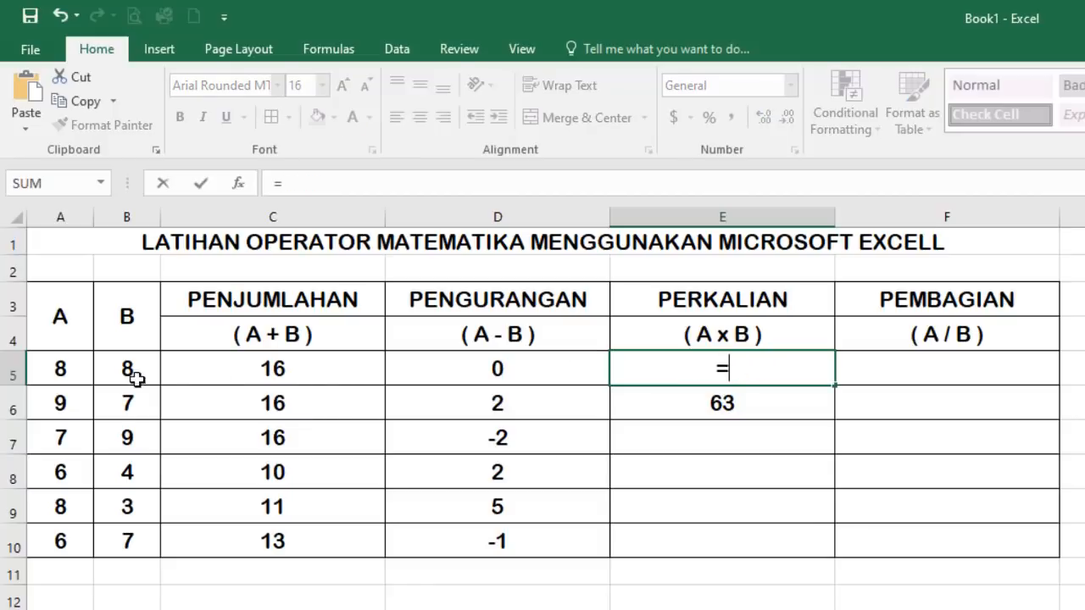
left_click(64, 366)
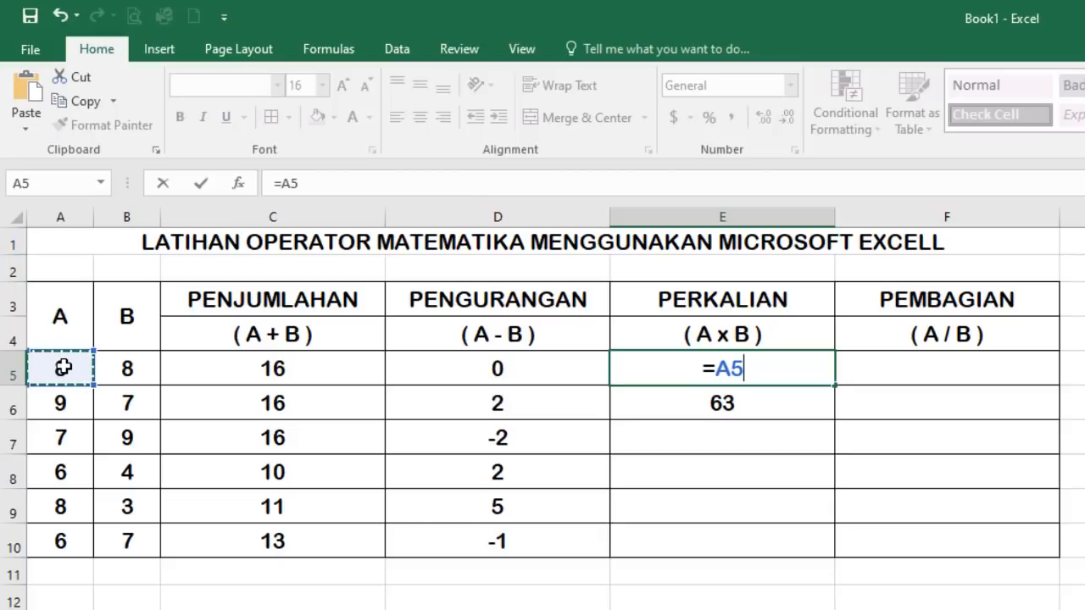
type("*")
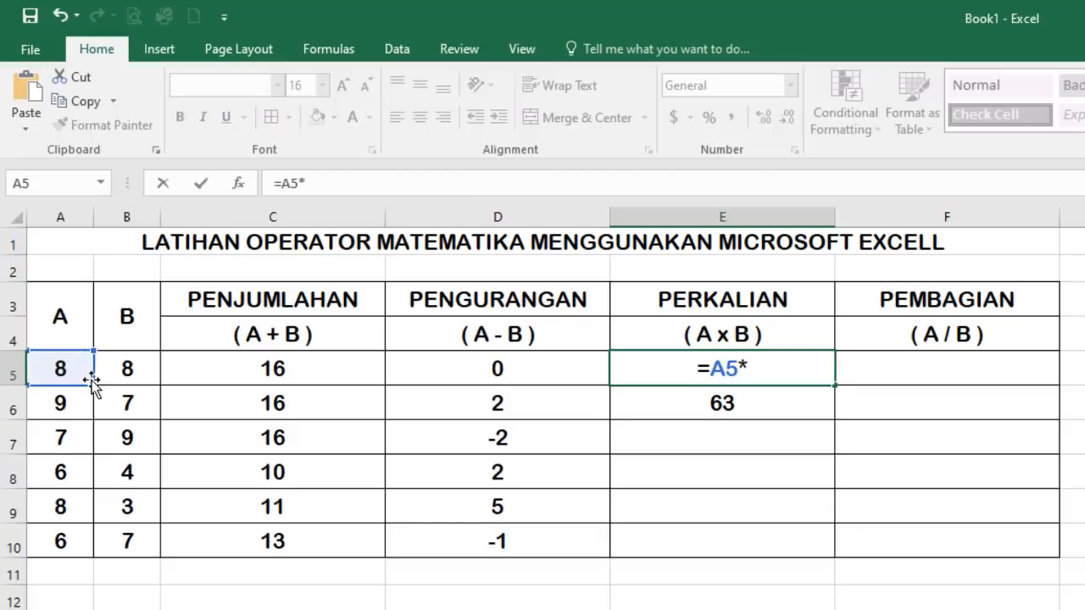
left_click(123, 378)
key("Return")
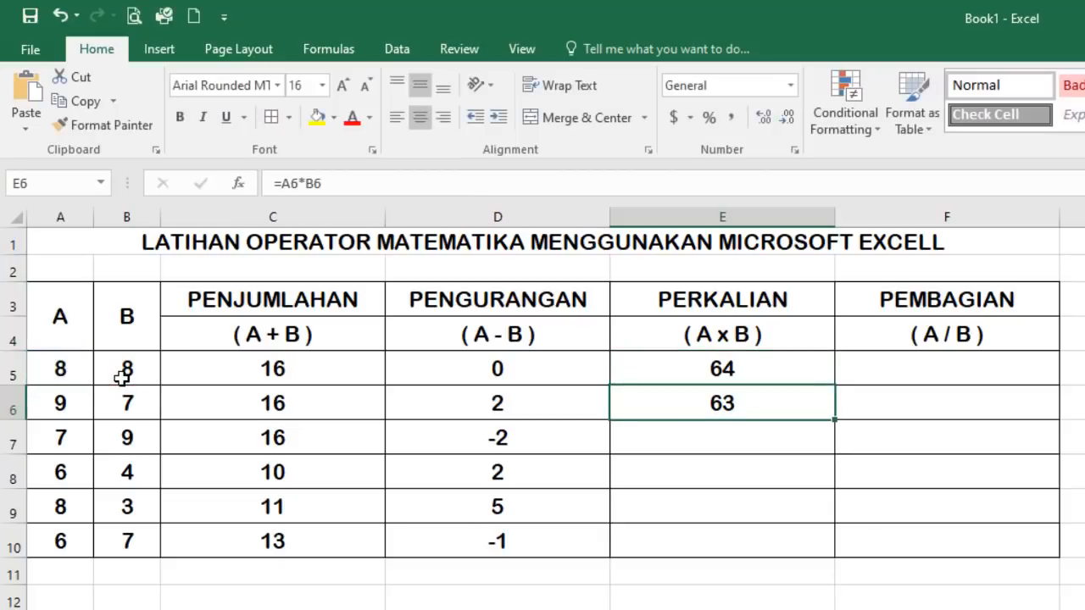
- Enter the cell-reference multiplication formula =A7*B7 in cell E7 and fill it down to E10
left_click(762, 438)
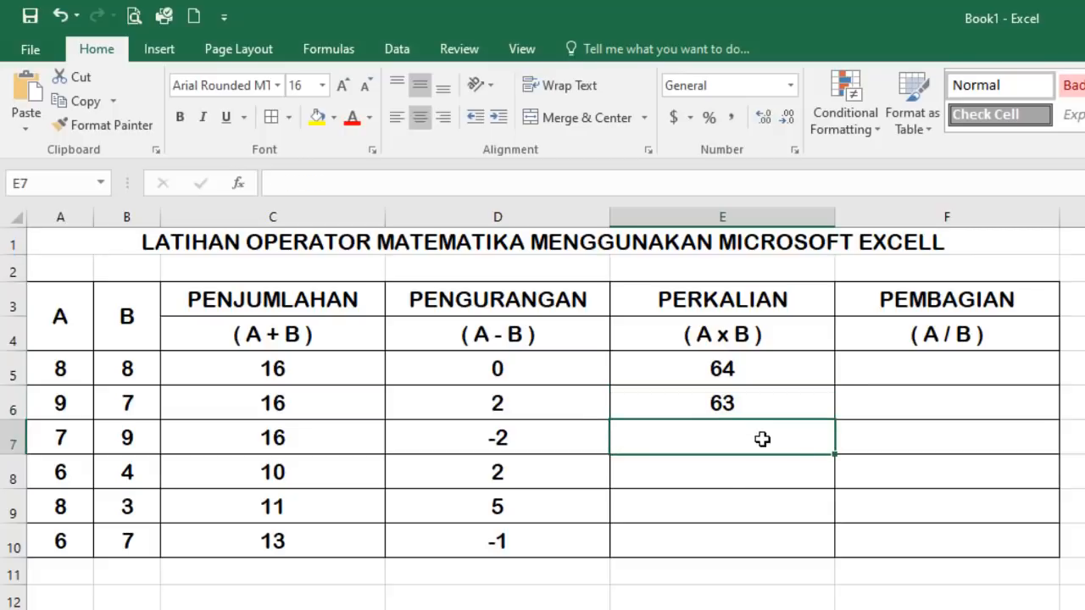
type("=")
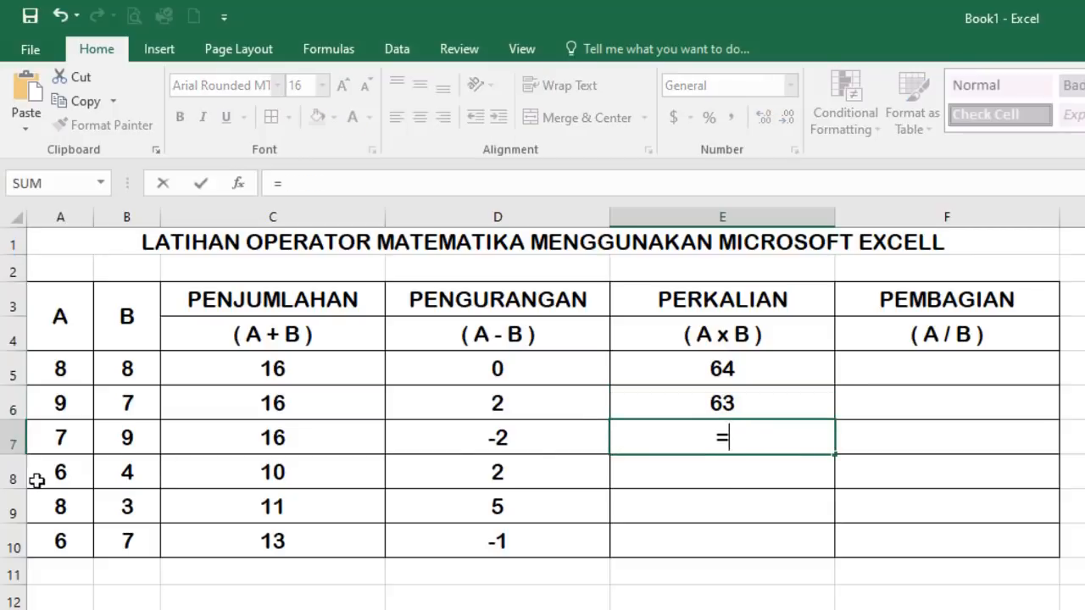
left_click(65, 438)
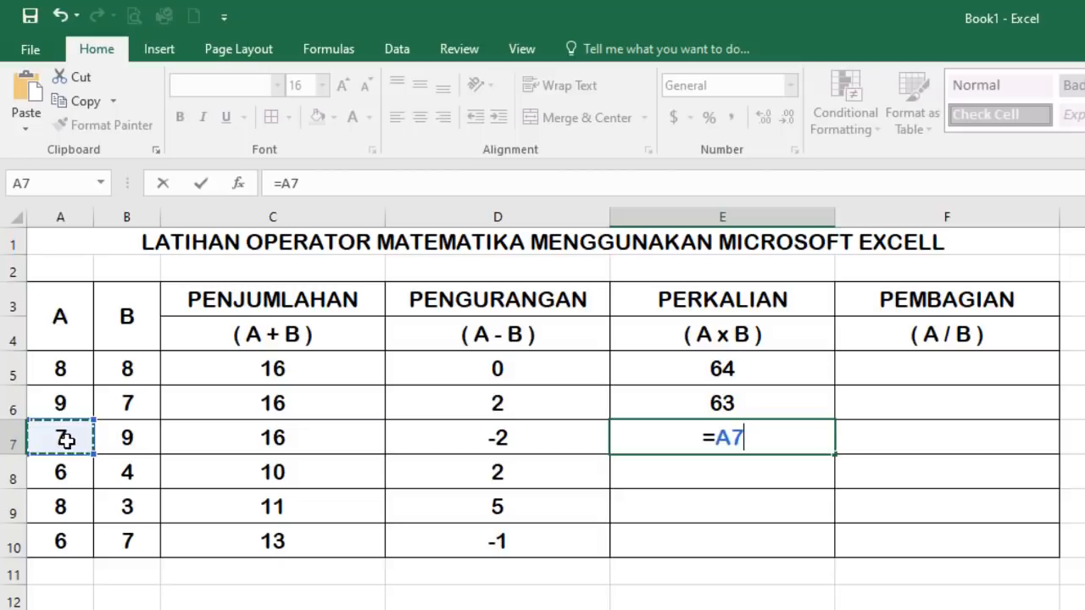
type("*")
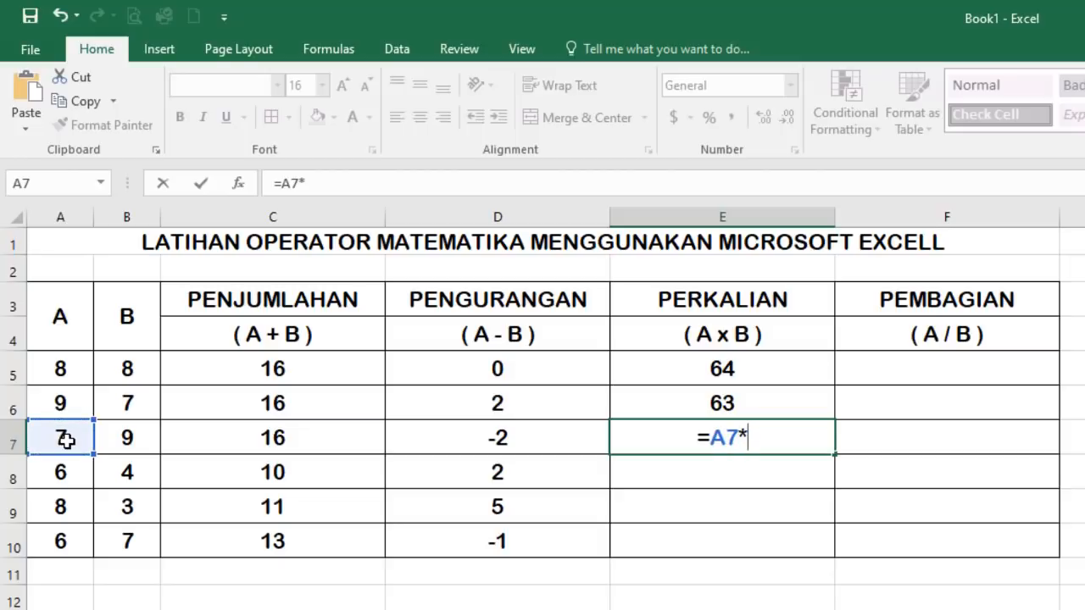
left_click(129, 438)
key("Return")
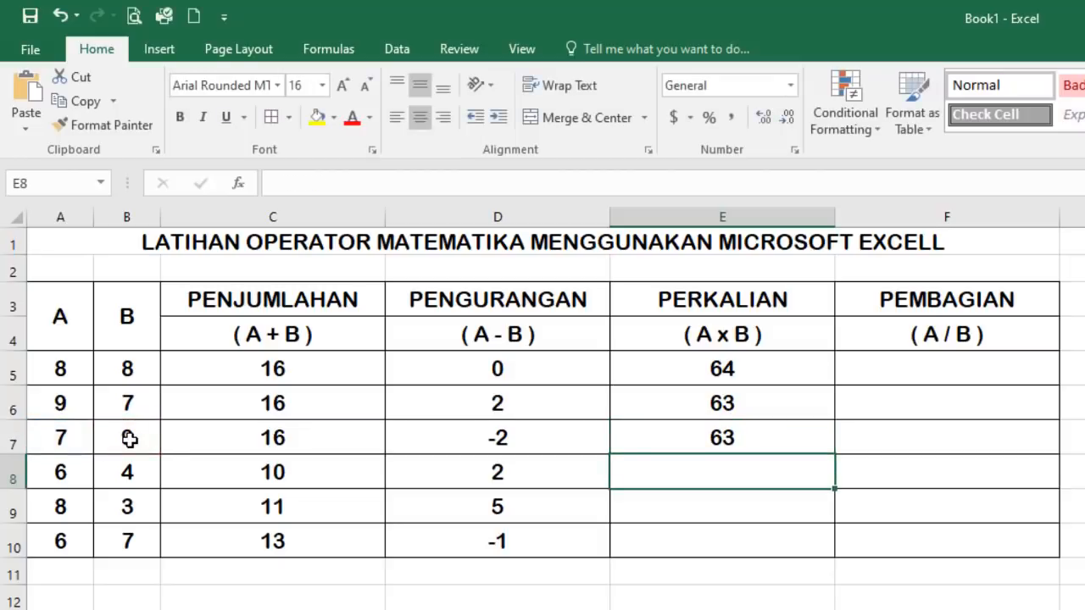
left_click(743, 437)
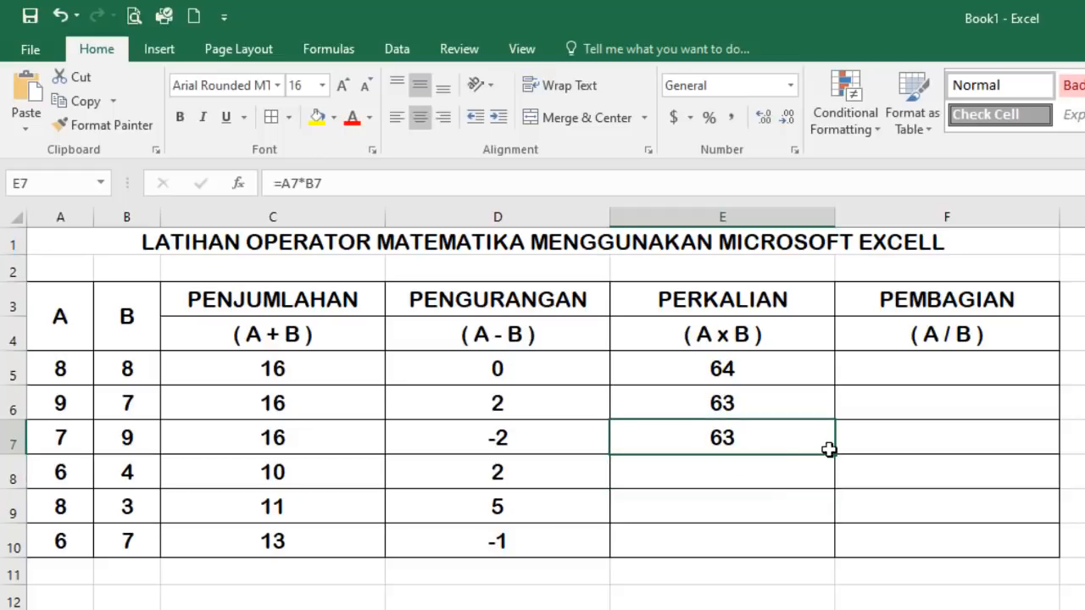
left_click_drag(835, 455, 818, 553)
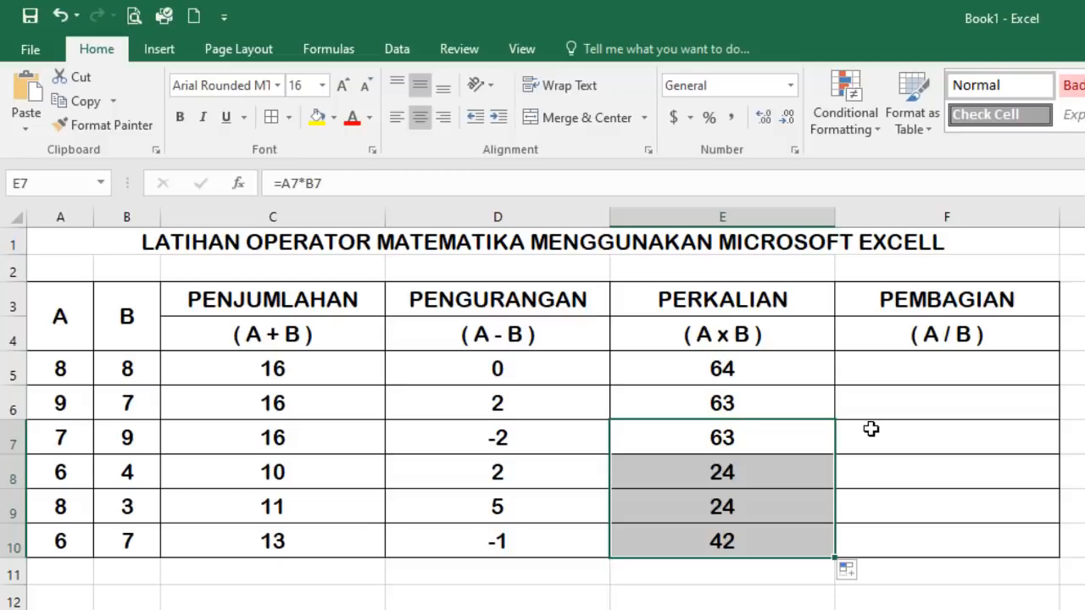
- Enter the cell-reference division formula =A5/B5 in cell F5 of the PEMBAGIAN column
left_click(939, 372)
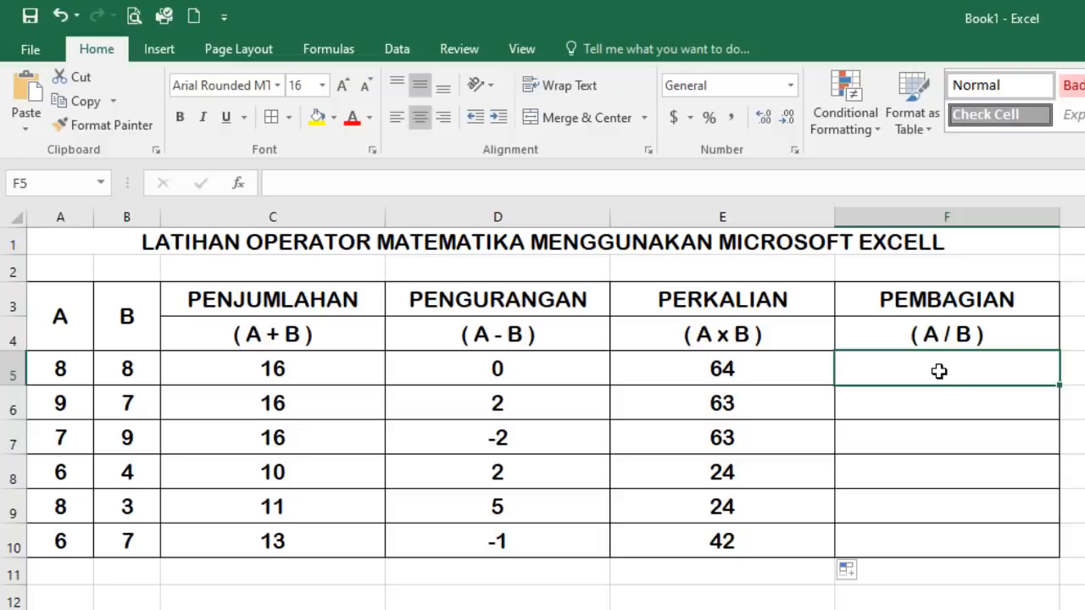
type("=")
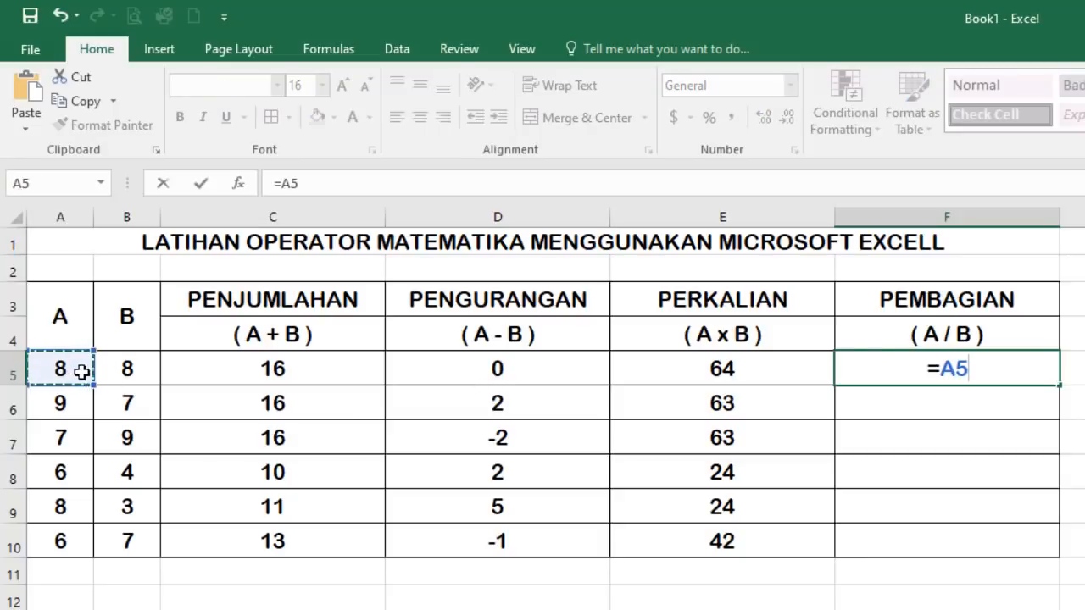
type("/")
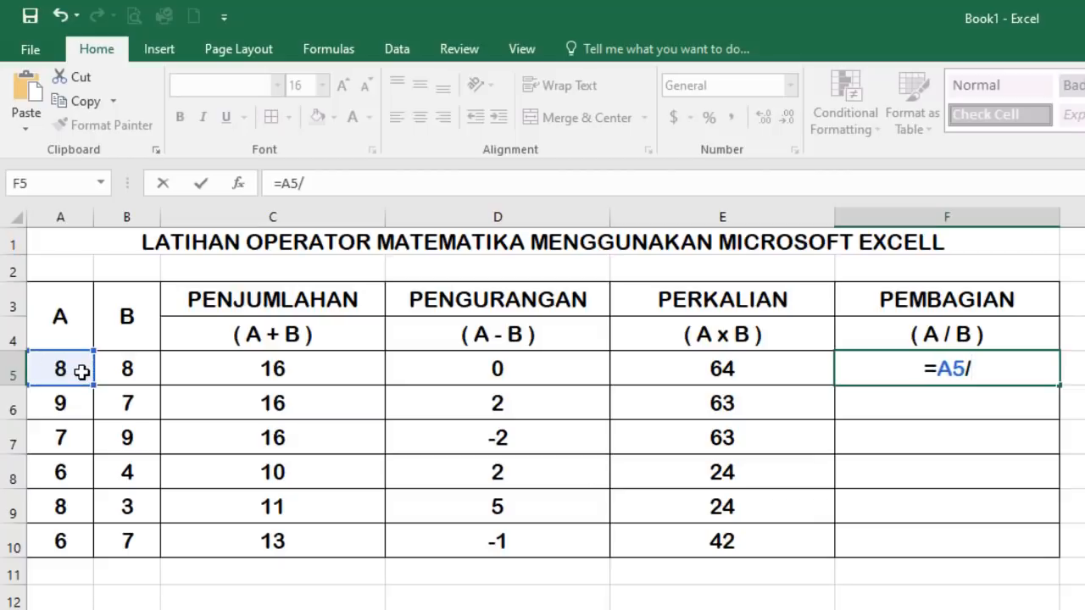
left_click(139, 382)
key("Return")
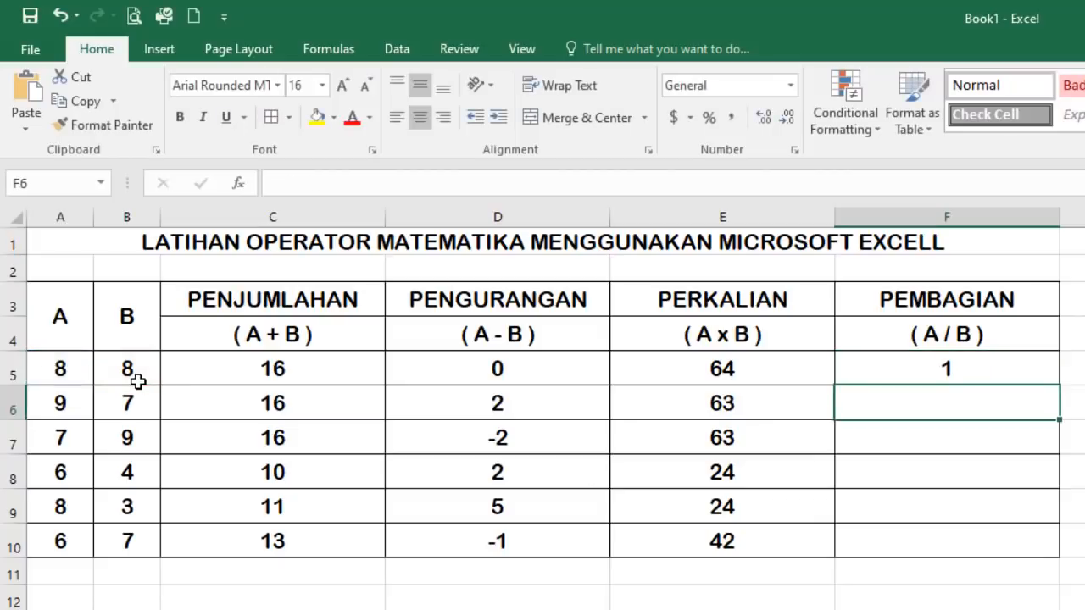
- Enter the cell-reference division formula =A6/B6 in cell F6 of the PEMBAGIAN column
type("=")
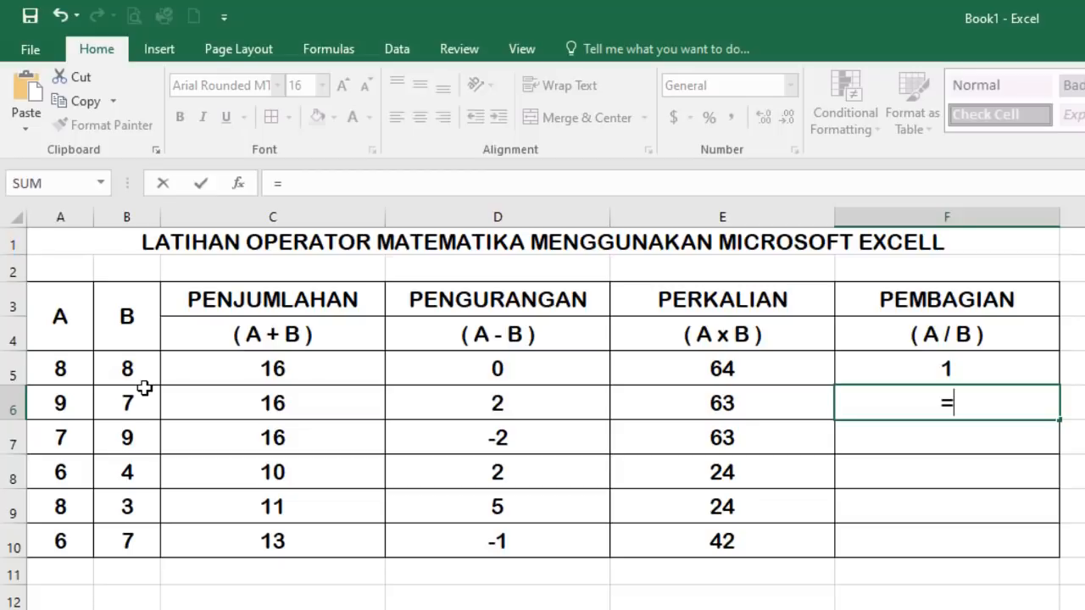
left_click(63, 409)
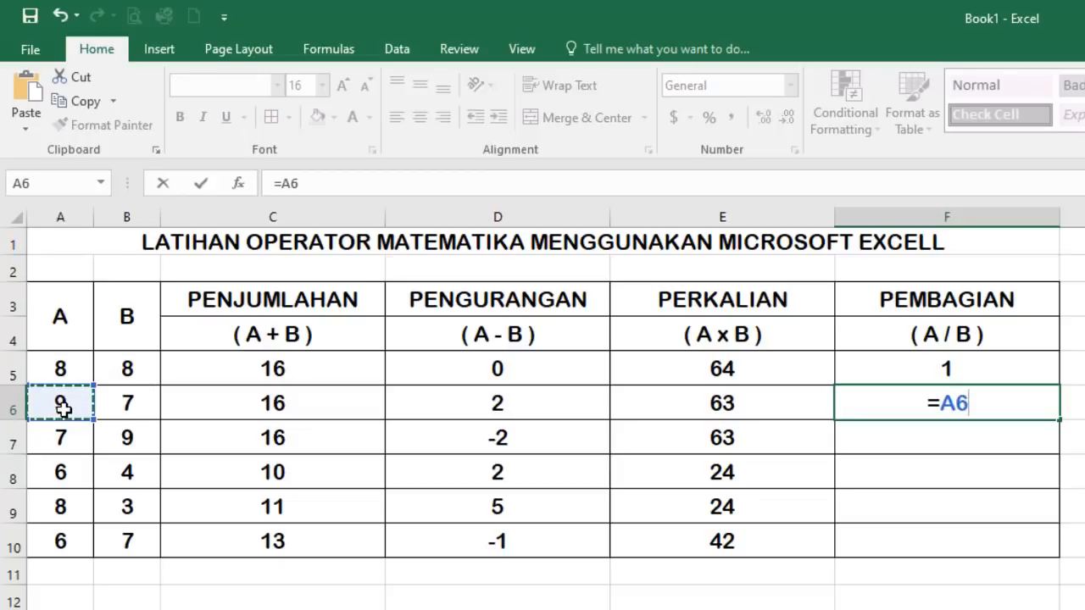
type("/")
left_click(136, 407)
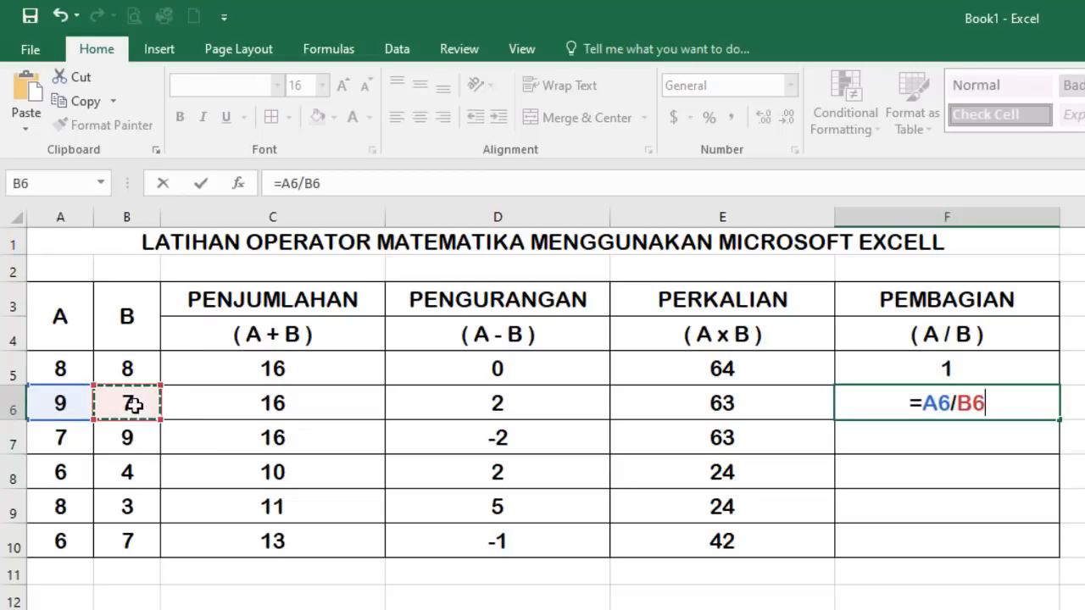
key("Return")
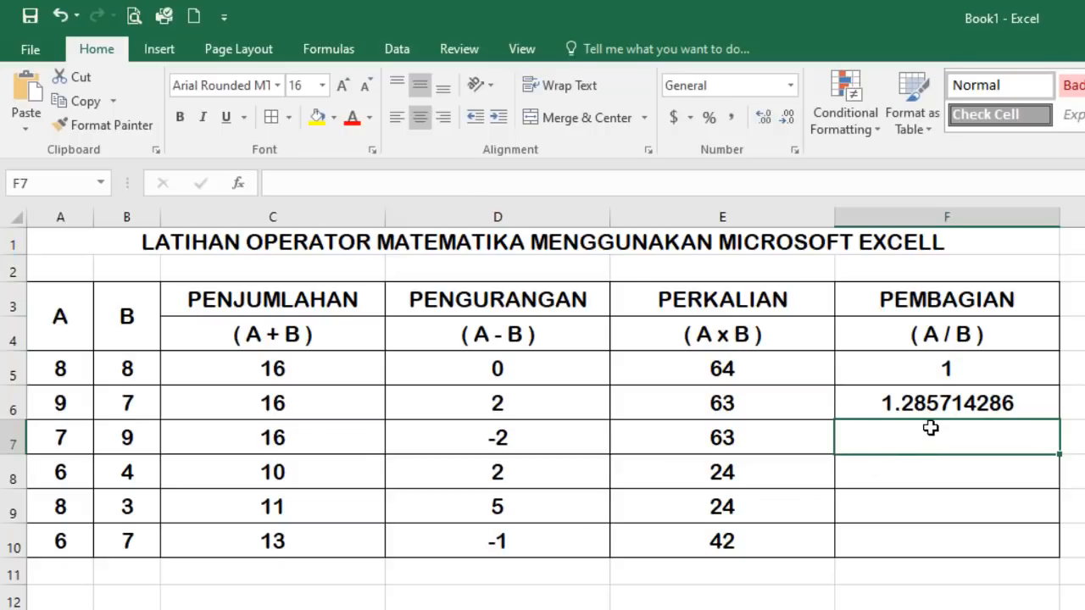
- Enter the cell-reference division formula =A7/B7 in cell F7 of the PEMBAGIAN column
type("=")
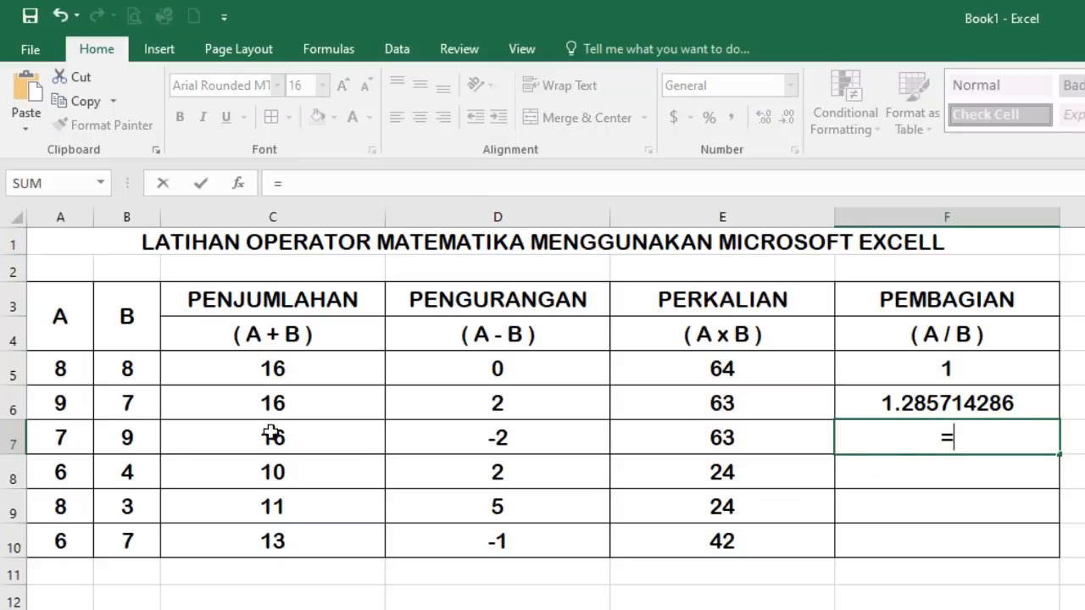
left_click(56, 434)
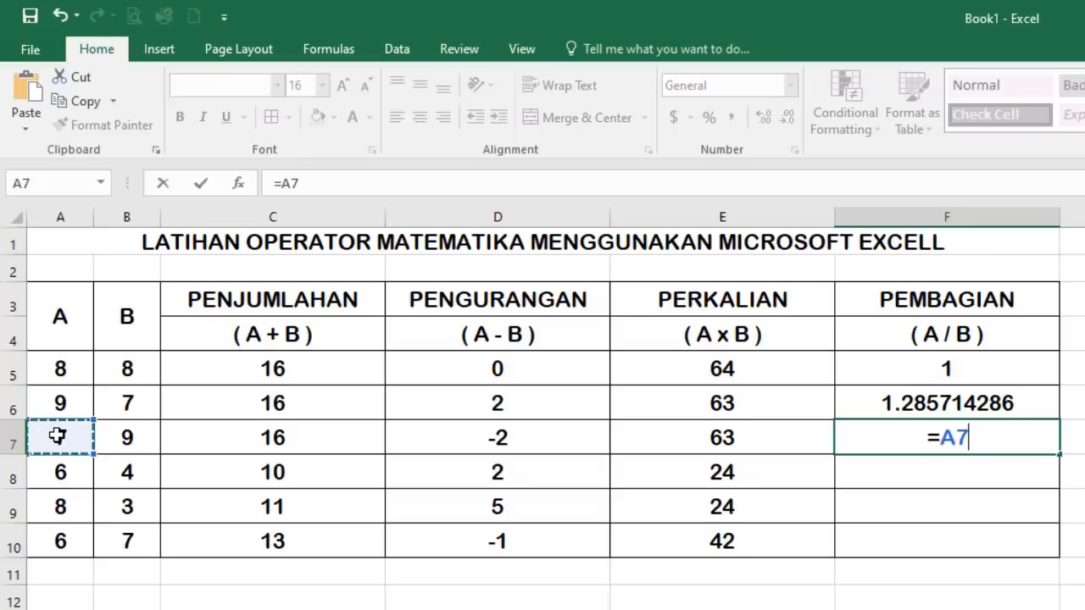
type("/")
left_click(126, 447)
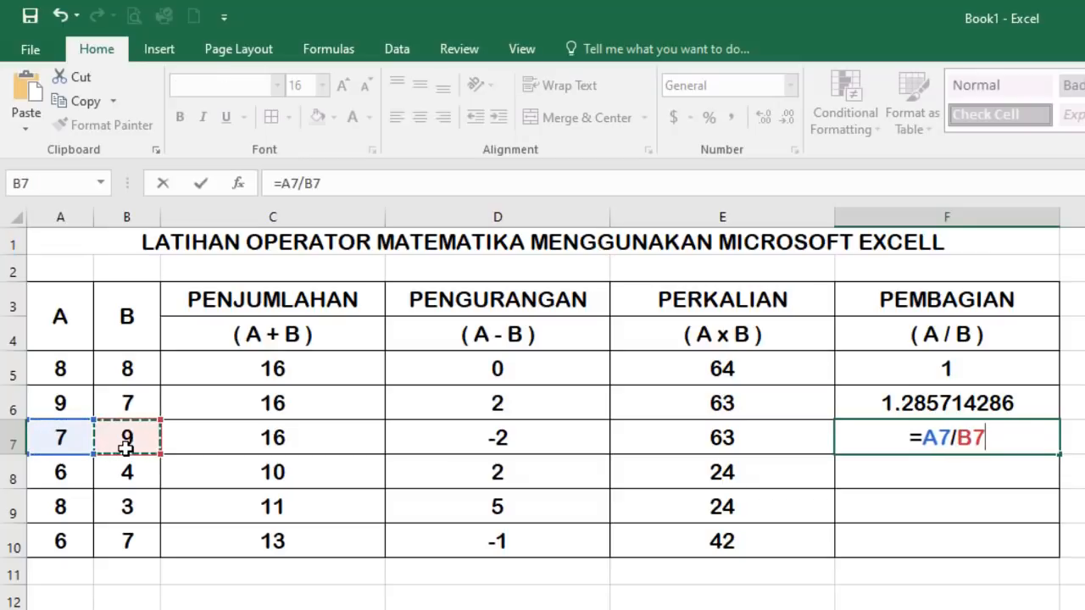
key("Return")
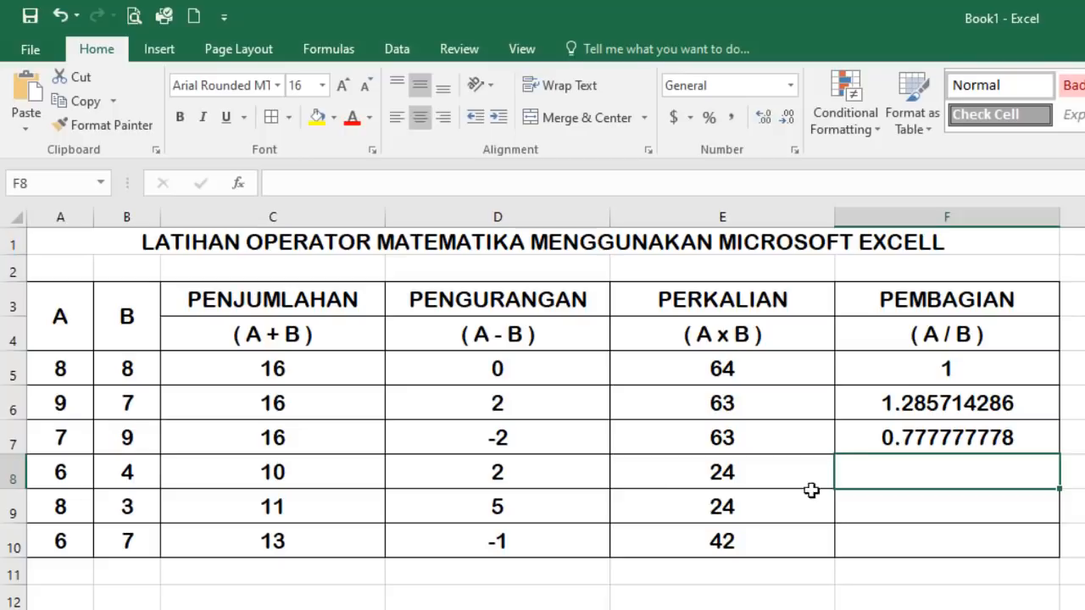
- Fill the division formula from cell F5 down to F10 in the PEMBAGIAN column
left_click(965, 430)
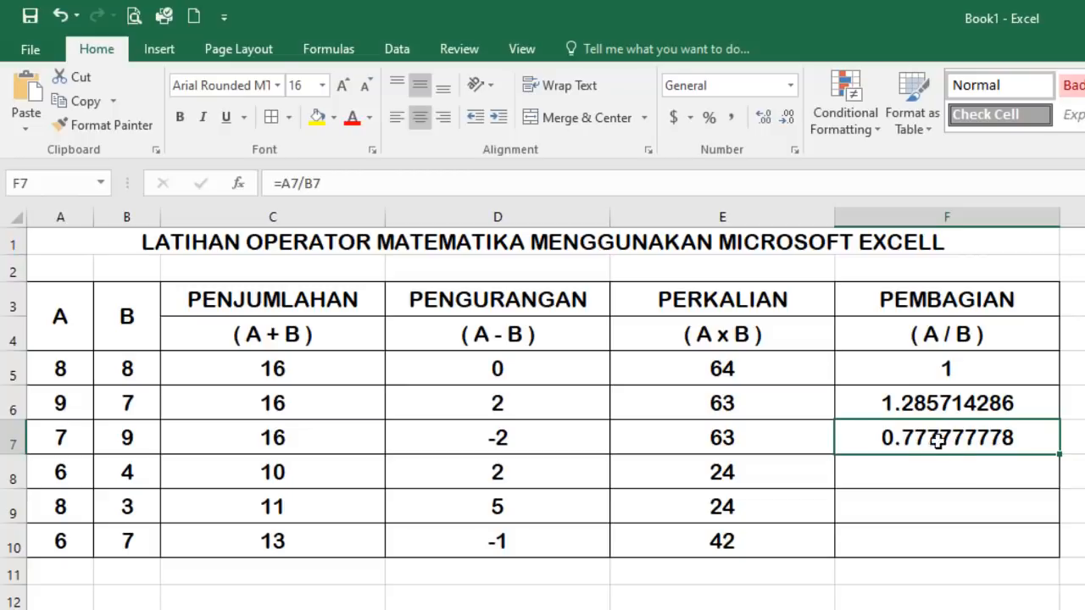
left_click(972, 375)
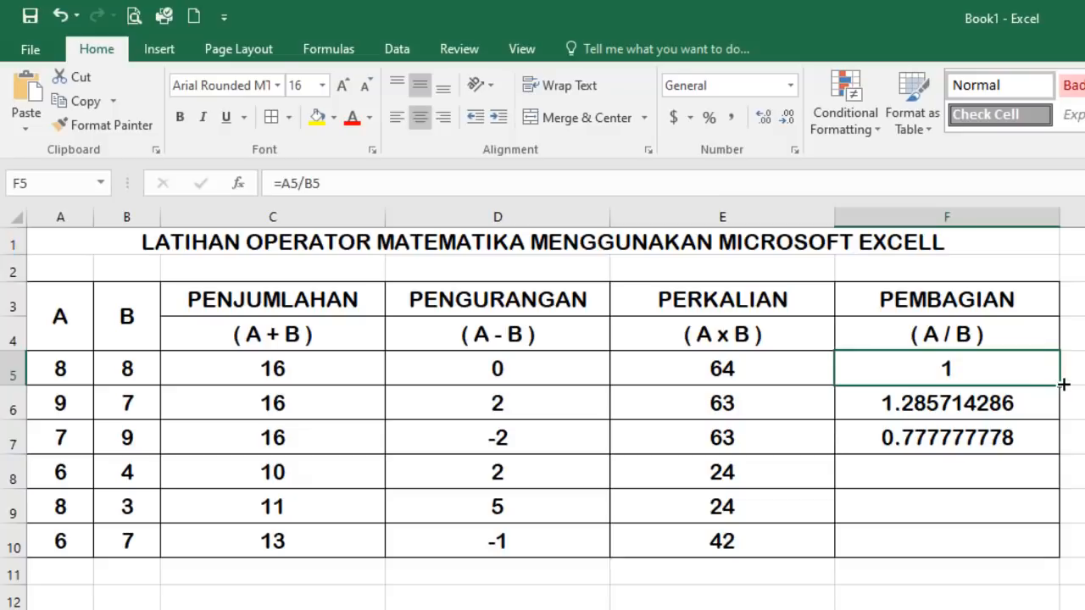
mouse_move(1059, 383)
left_mouse_down()
mouse_move(1033, 569)
mouse_move(1029, 556)
left_mouse_up()
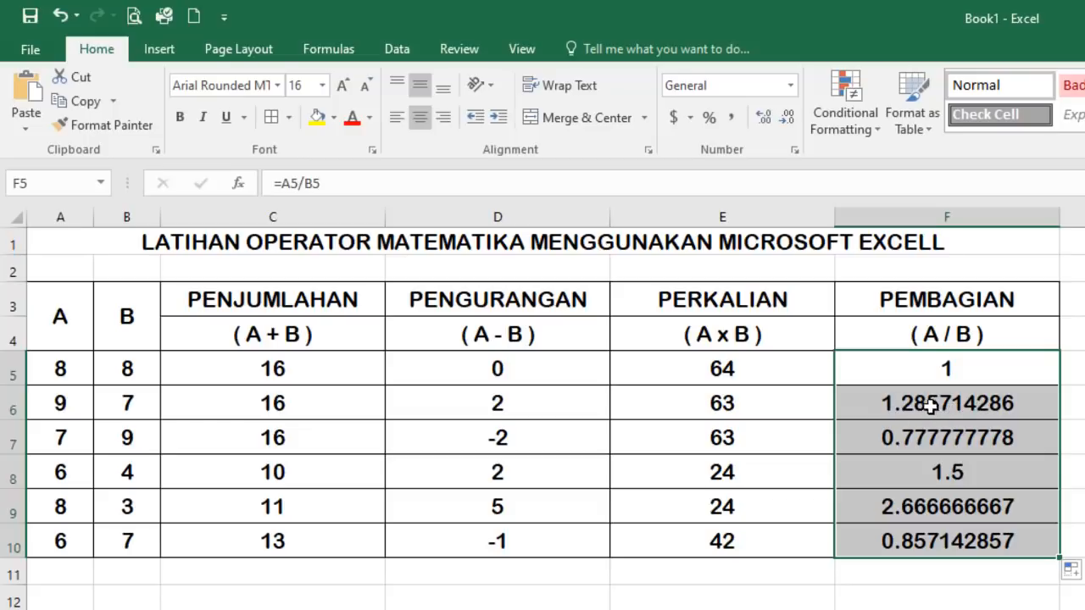
- Reduce the division results in F5:F10 to two decimal places
left_click(765, 117)
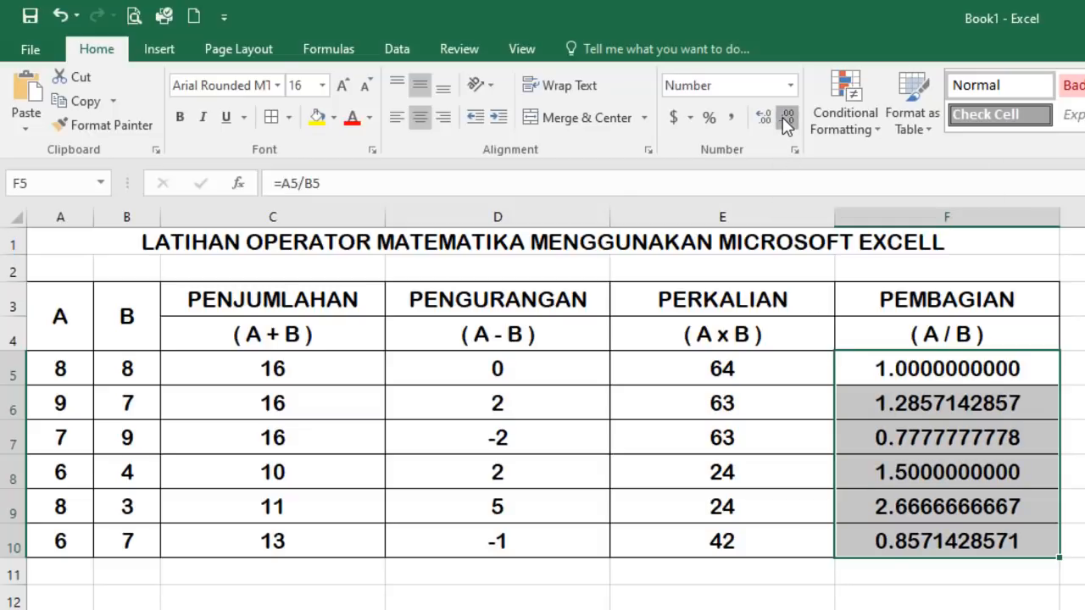
left_click(782, 117)
left_click(782, 117)
left_click(783, 117)
left_click(783, 116)
left_click(782, 117)
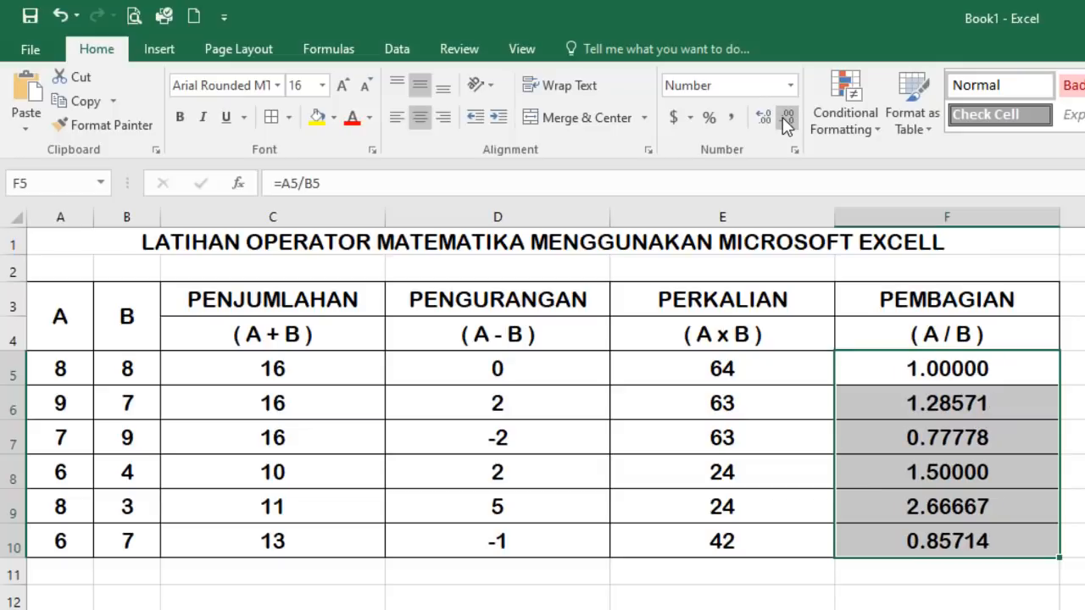
left_click(784, 116)
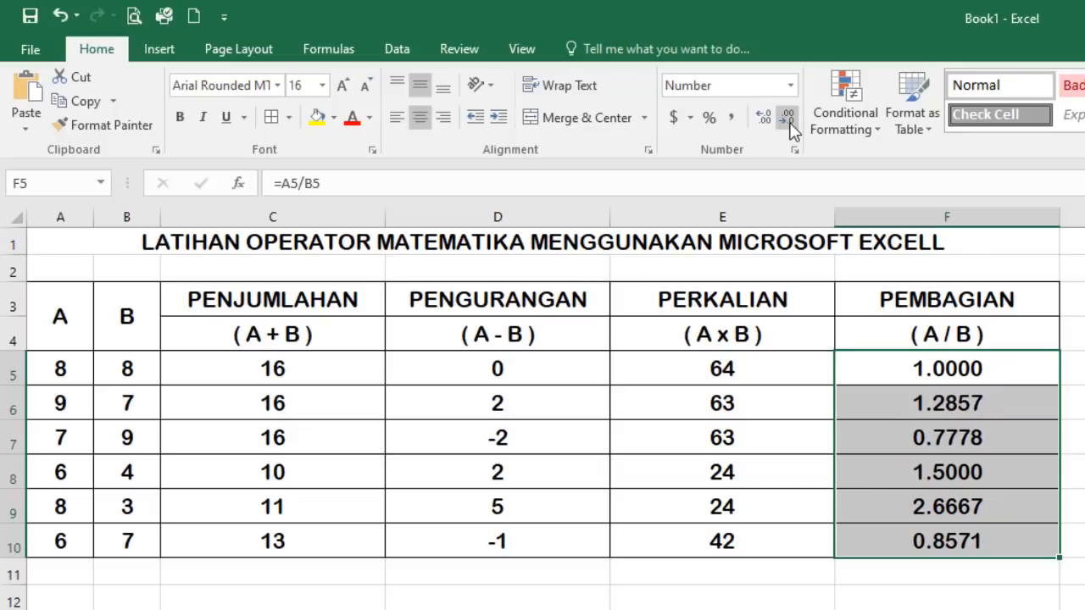
left_click(788, 121)
left_click(788, 121)
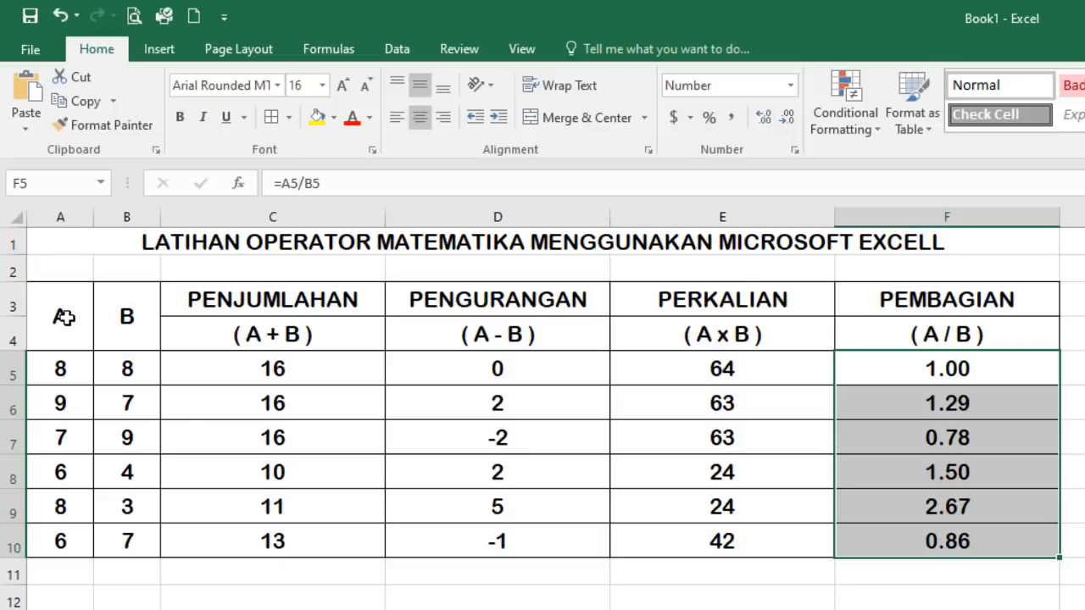
- Shade the merged A and B header cells in rows 3 and 4 with red
left_click_drag(64, 317, 135, 319)
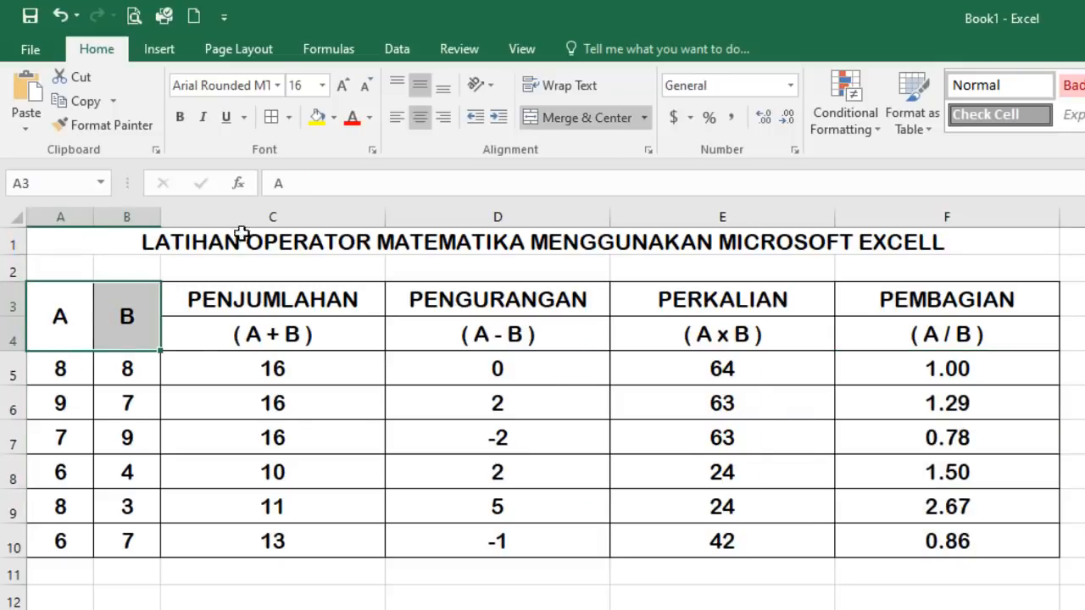
left_click(334, 117)
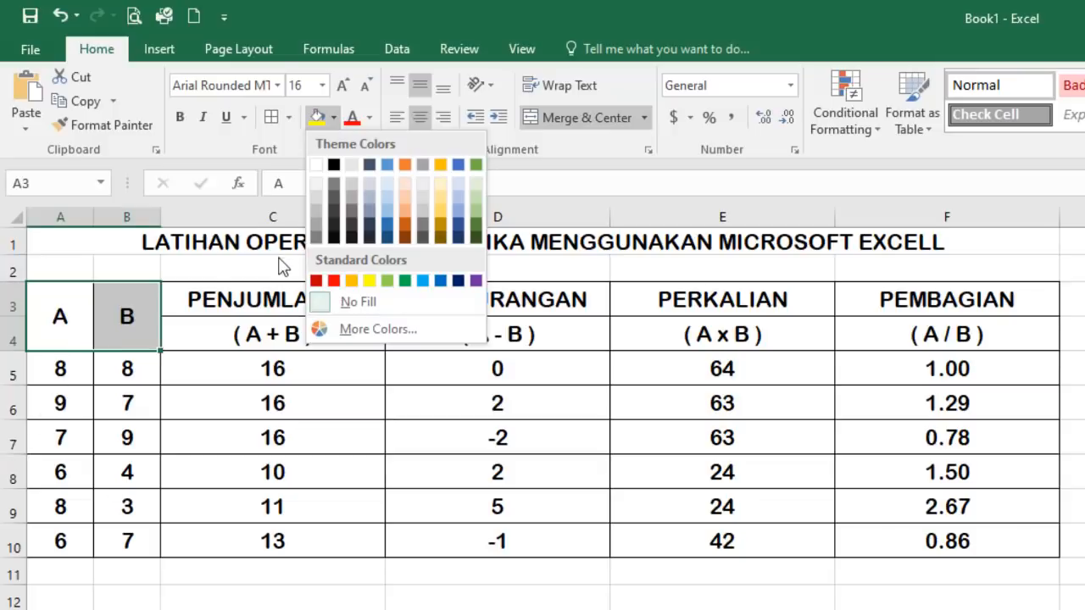
left_click(335, 281)
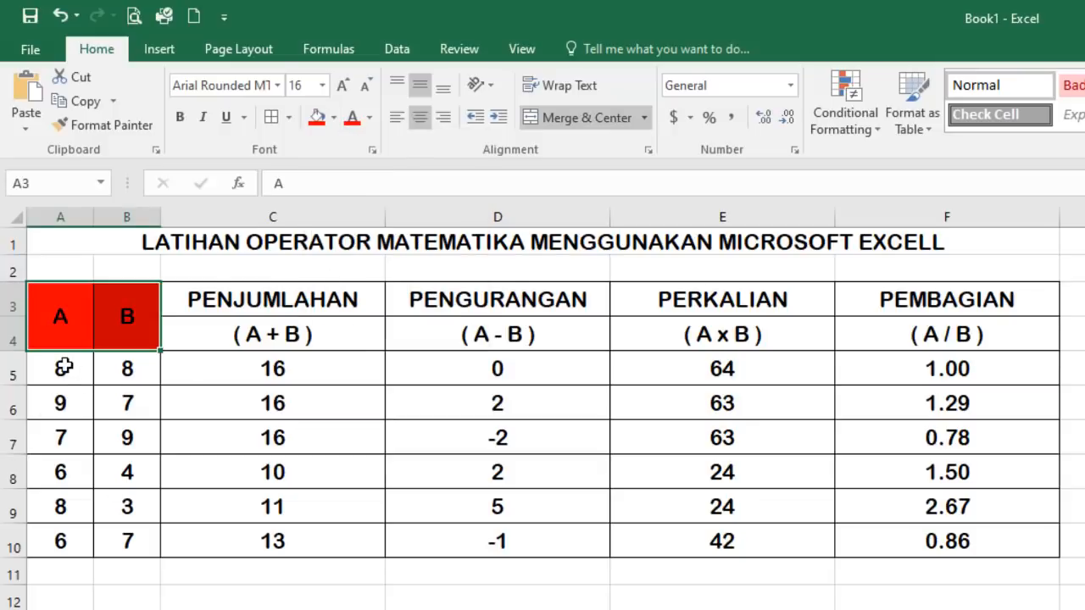
- Shade the column A values in A5:A10 orange and the column B values in B5:B10 light green
left_click_drag(63, 367, 56, 543)
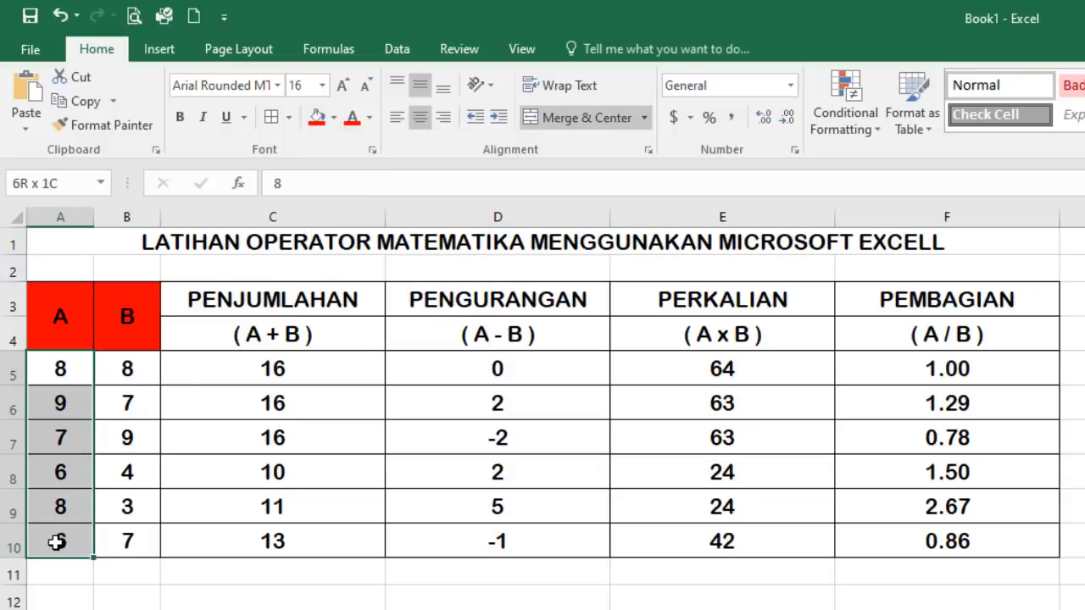
left_click(334, 117)
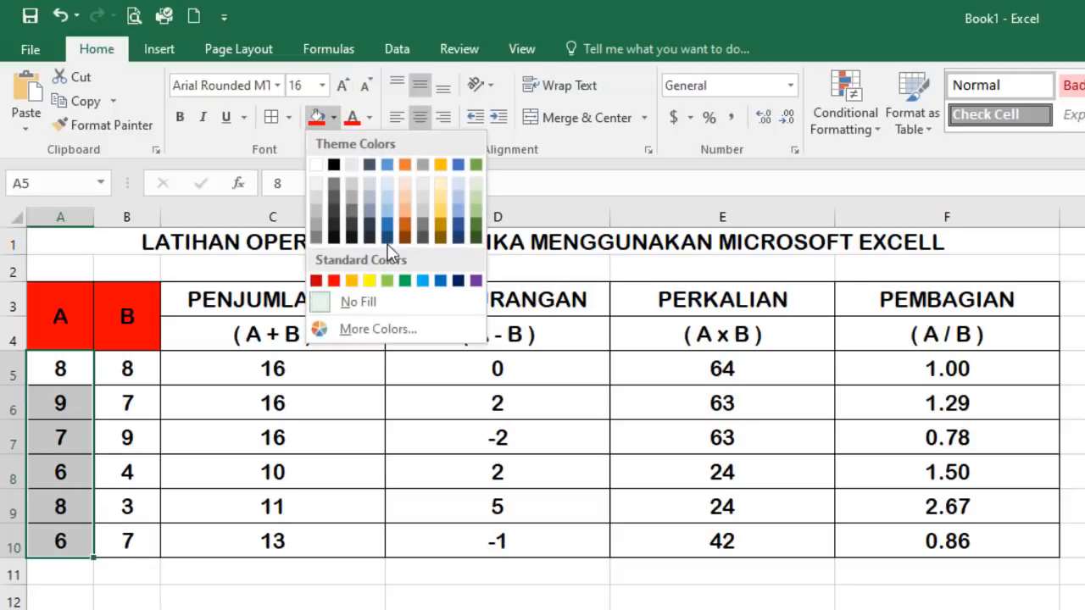
left_click(352, 280)
left_click_drag(127, 367, 111, 540)
left_click(334, 117)
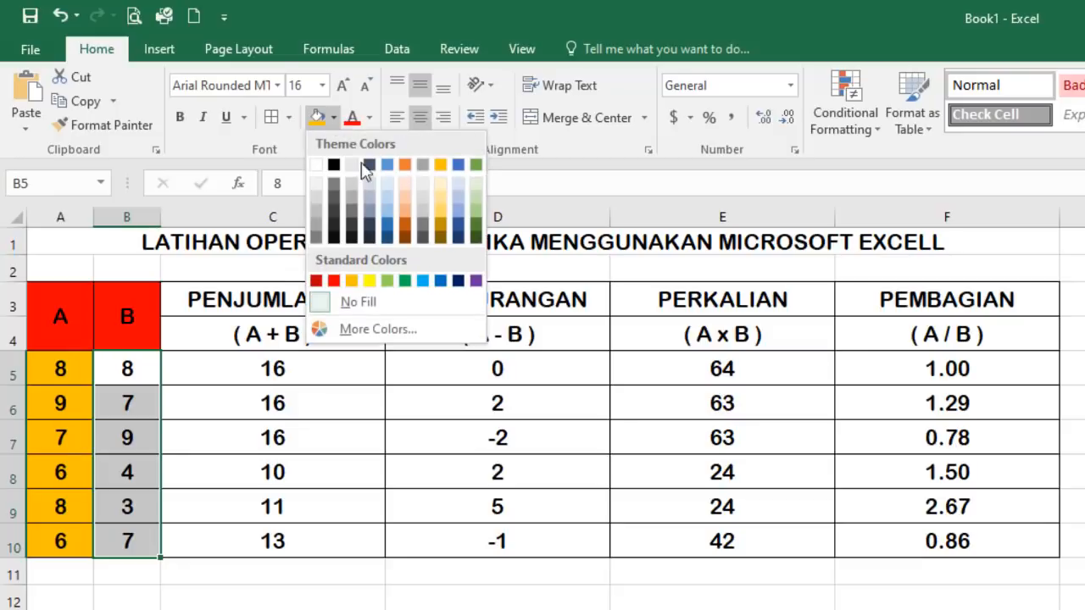
left_click(388, 280)
- Shade the operation headings in C3:F3, from PENJUMLAHAN to PEMBAGIAN, light blue
left_click_drag(207, 307, 910, 298)
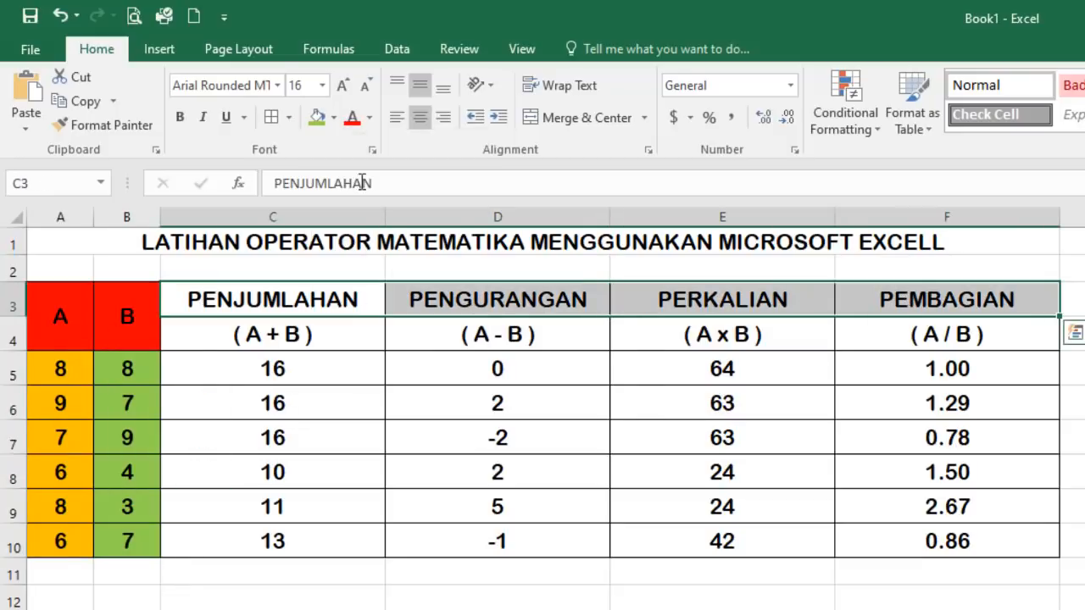
left_click(335, 115)
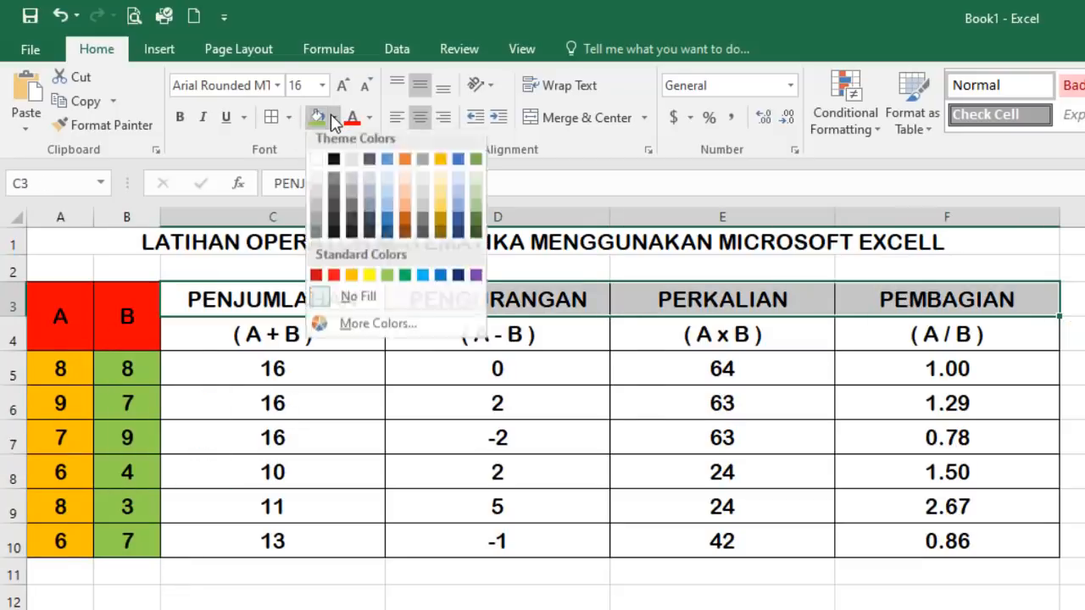
left_click(422, 280)
- Shade the addition cells C4:C10 yellow and the subtraction cells D4:D10 light blue
left_click_drag(254, 335, 271, 545)
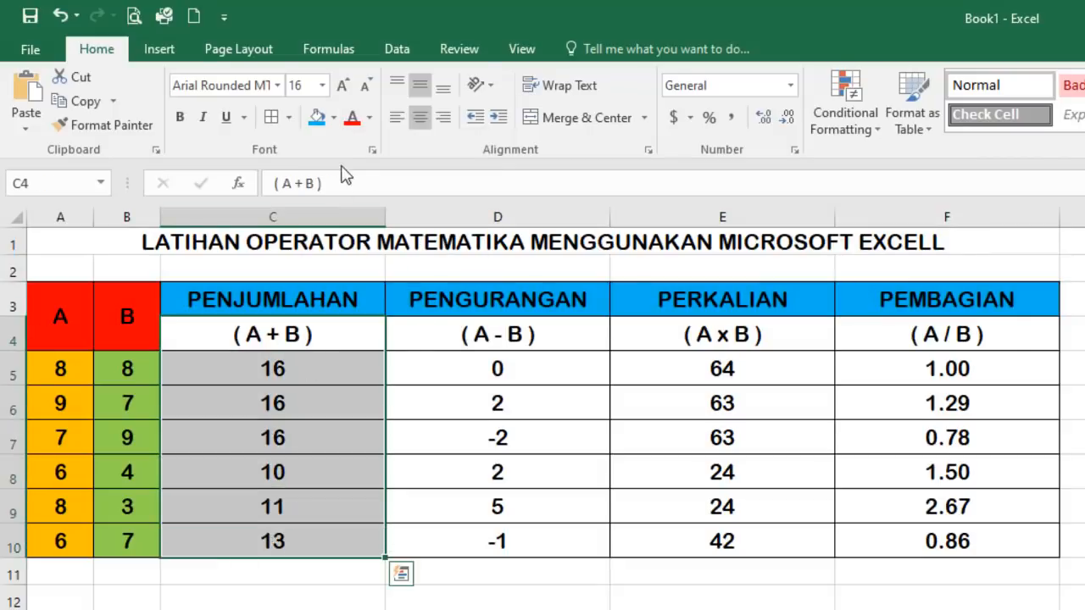
left_click(334, 117)
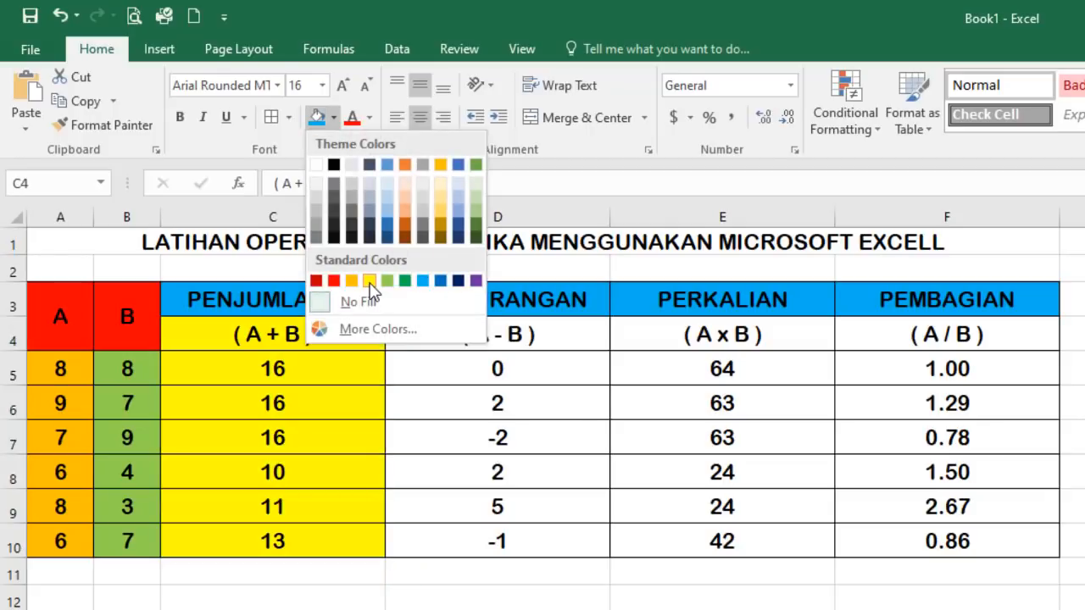
left_click(369, 281)
left_click_drag(509, 335, 497, 546)
left_click(334, 117)
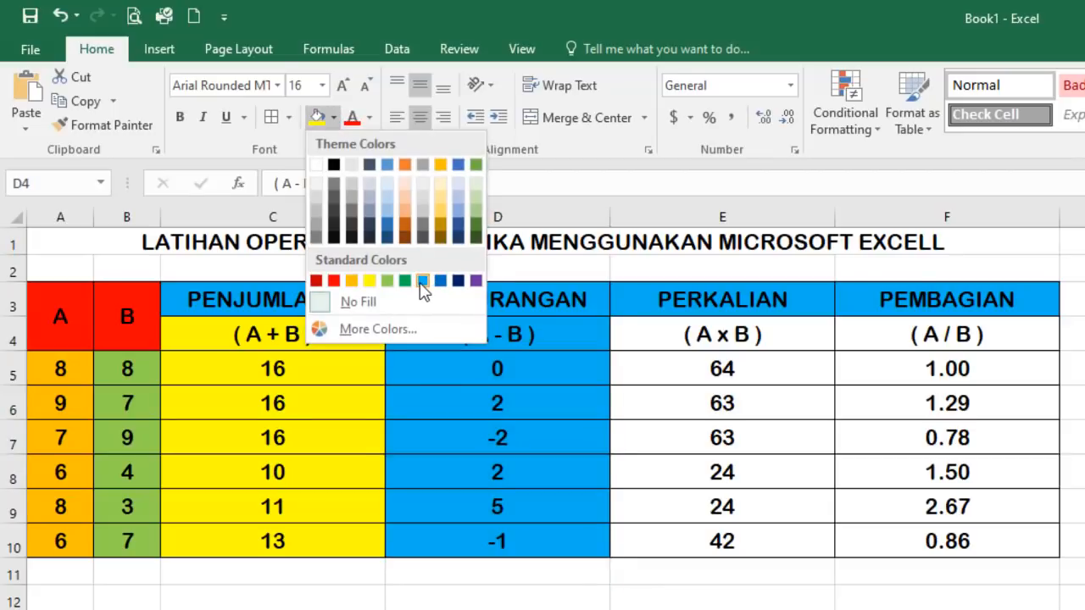
left_click(422, 282)
- Shade the multiplication cells E4:E10 red and the division cells F4:F10 purple, then deselect the table
left_click_drag(722, 335, 718, 541)
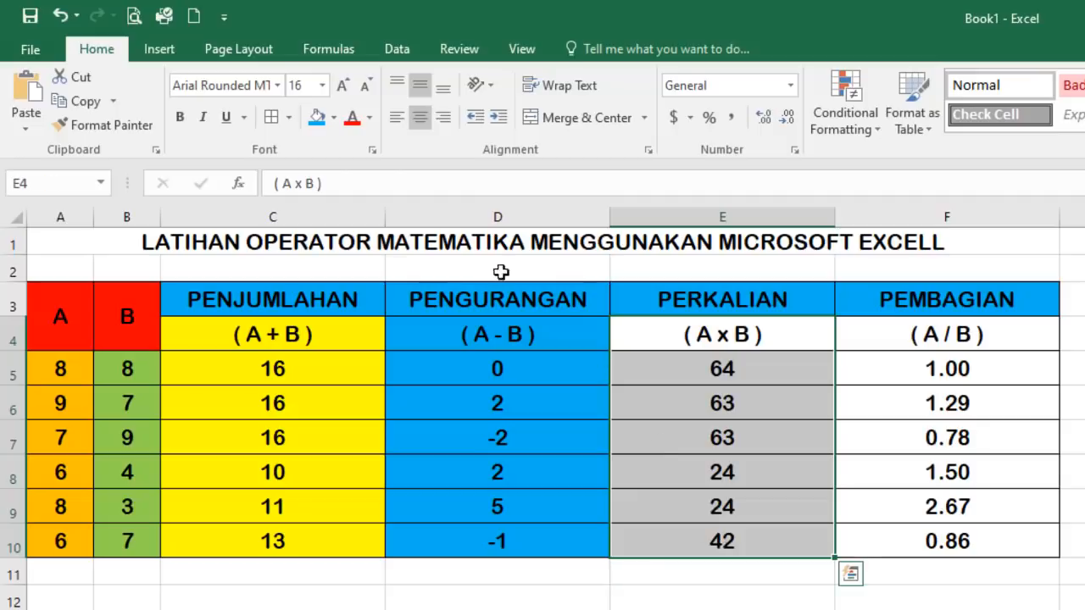
left_click(335, 117)
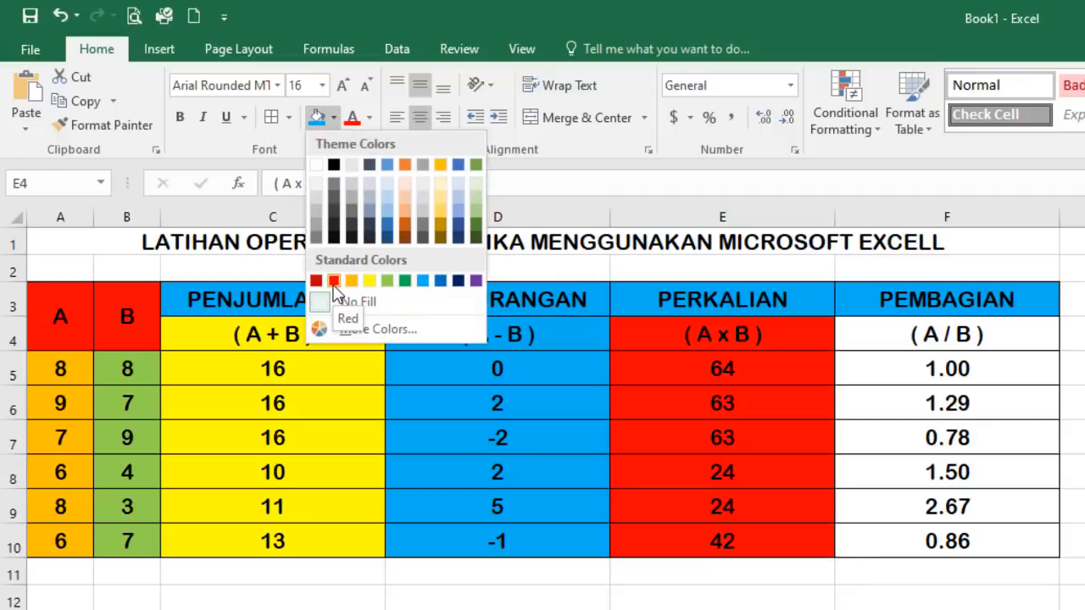
left_click(334, 283)
left_click_drag(933, 341, 848, 550)
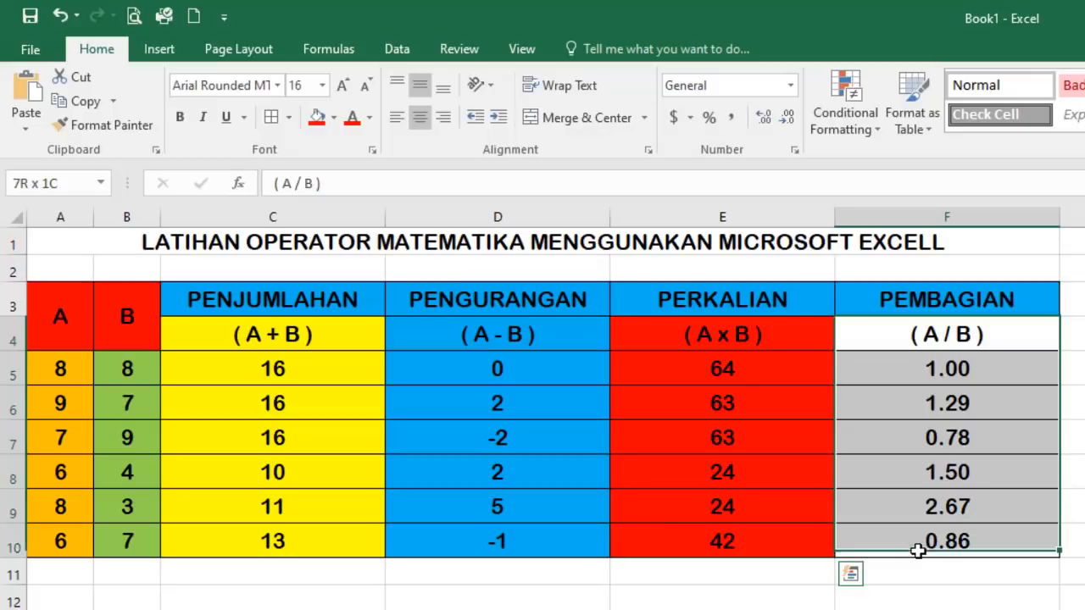
left_click(334, 118)
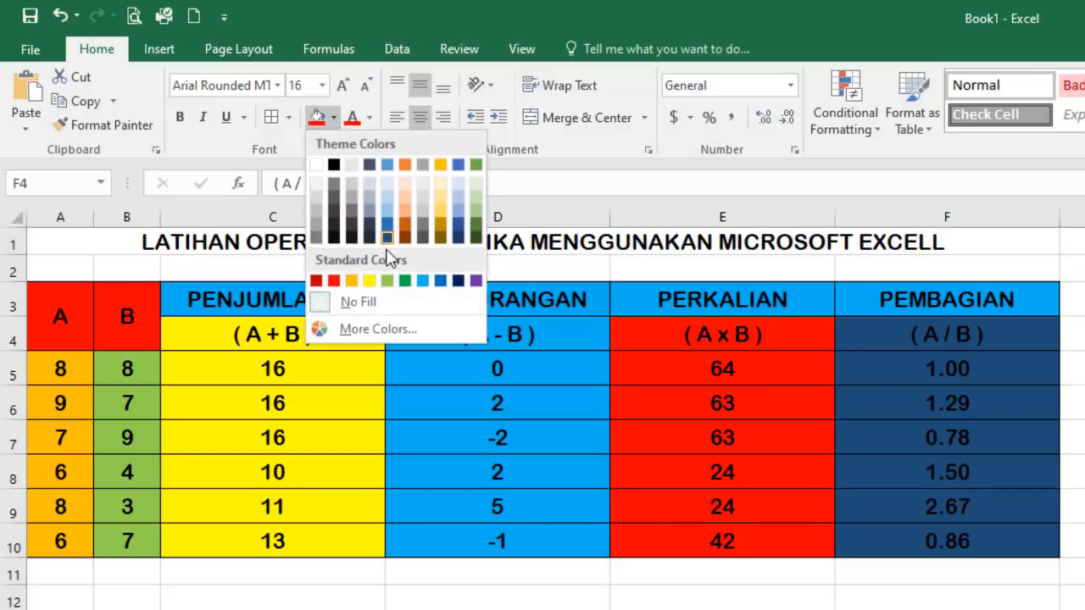
left_click(477, 282)
left_click(873, 609)
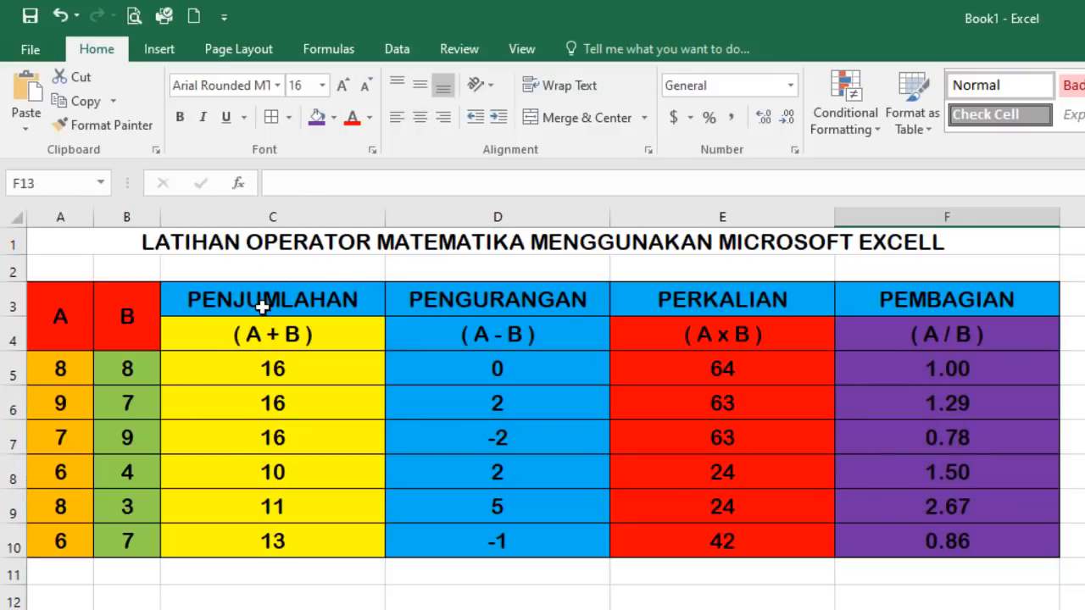
- Examine the addition formulas in C5, C6 and C7
left_click(277, 366)
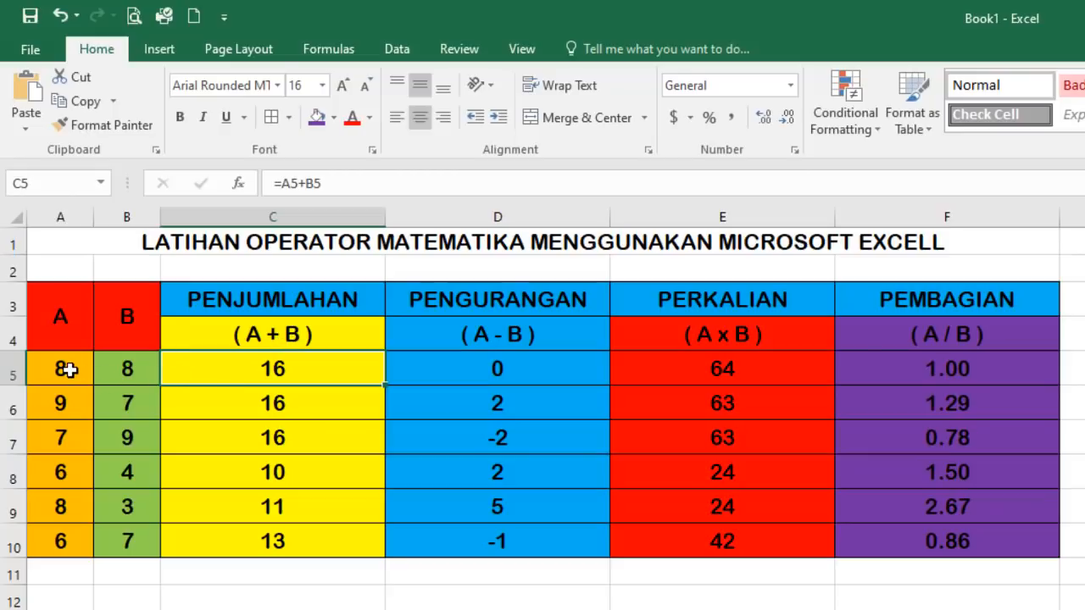
left_click(230, 402)
left_click(251, 436)
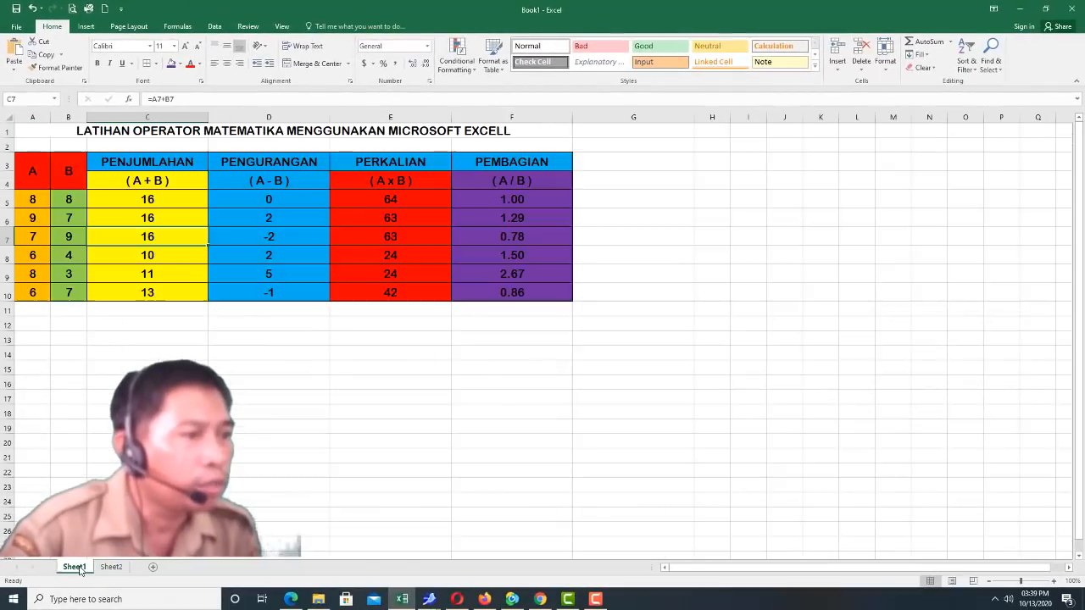
- Switch to Sheet2 and format cell A1 in Arial Rounded MT Bold at size 18
left_click(112, 567)
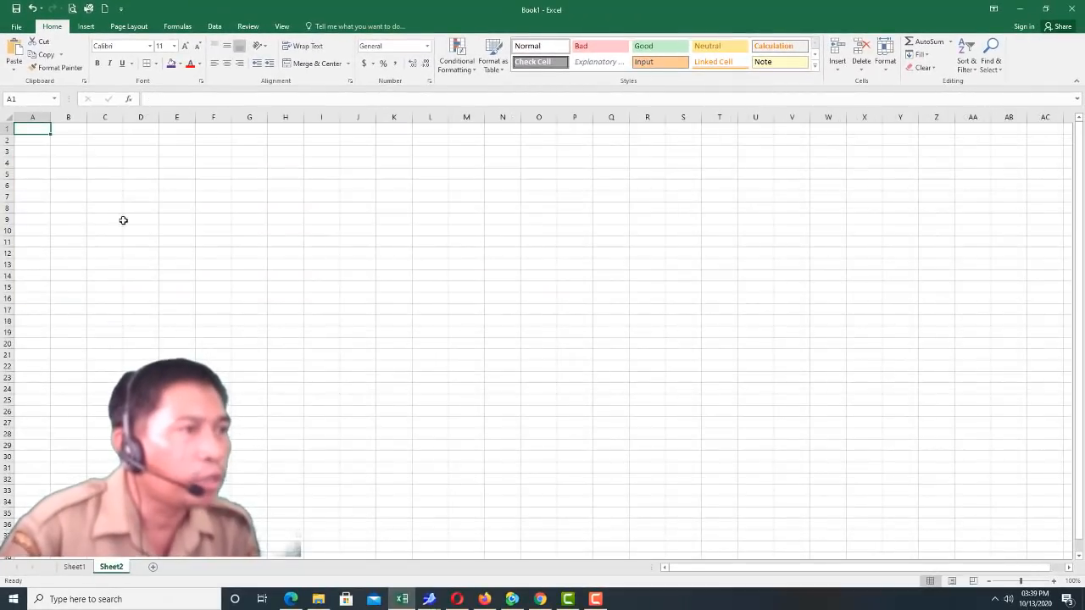
left_click(150, 46)
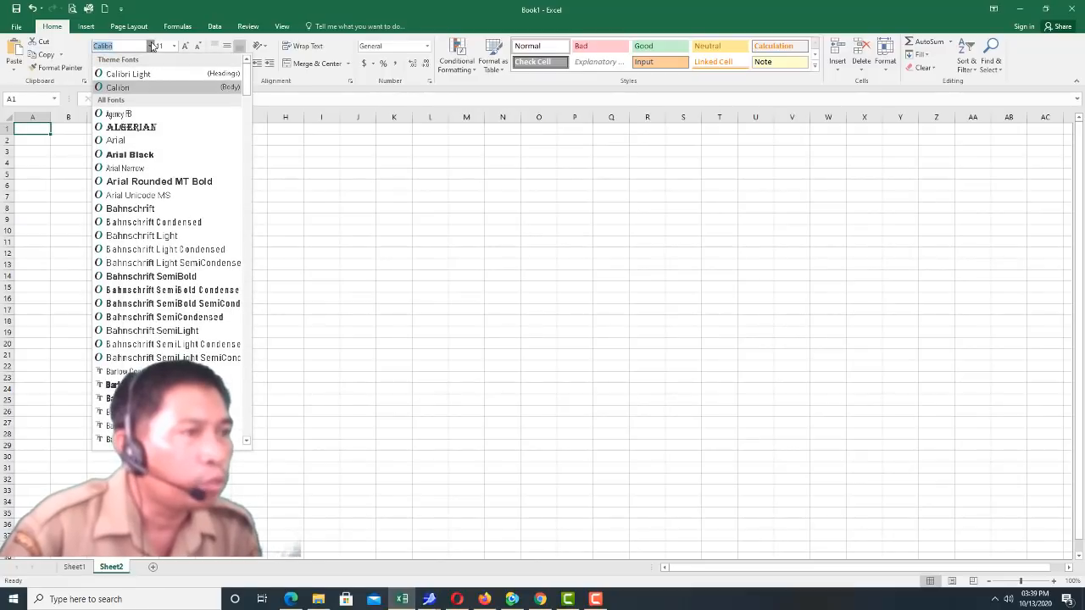
left_click(157, 182)
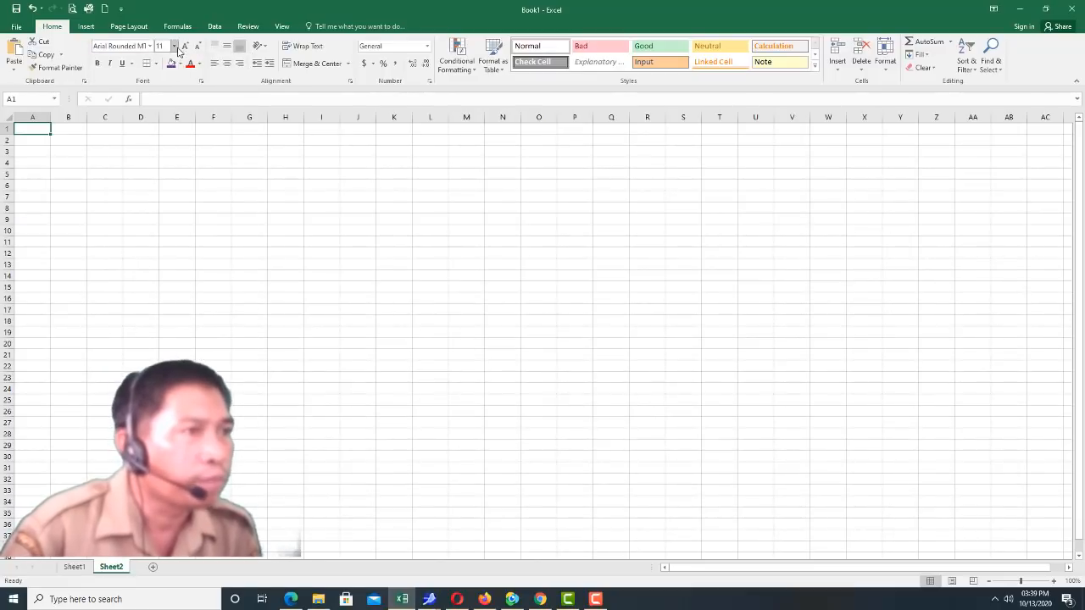
left_click(173, 46)
left_click(160, 134)
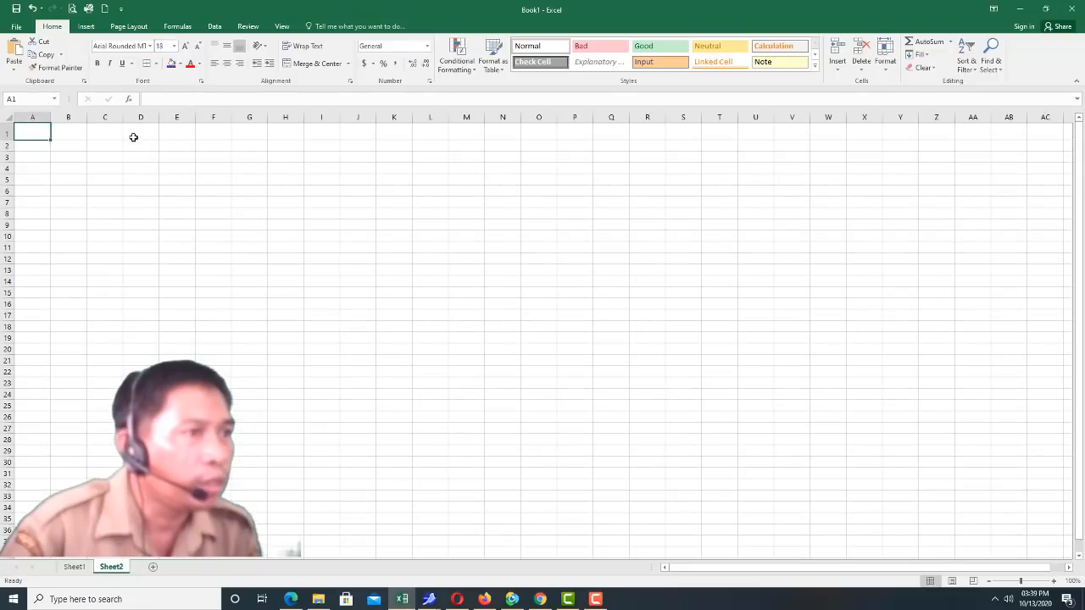
- Set the font of all cells on Sheet2 to Arial Rounded MT Bold, size 18
left_click(10, 118)
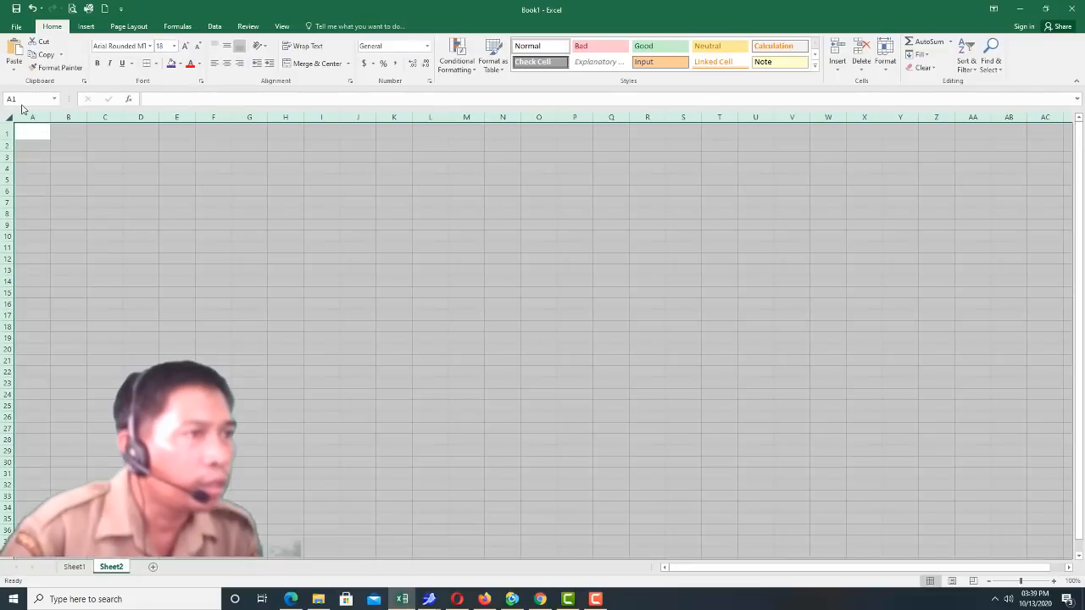
left_click(149, 46)
left_click(157, 178)
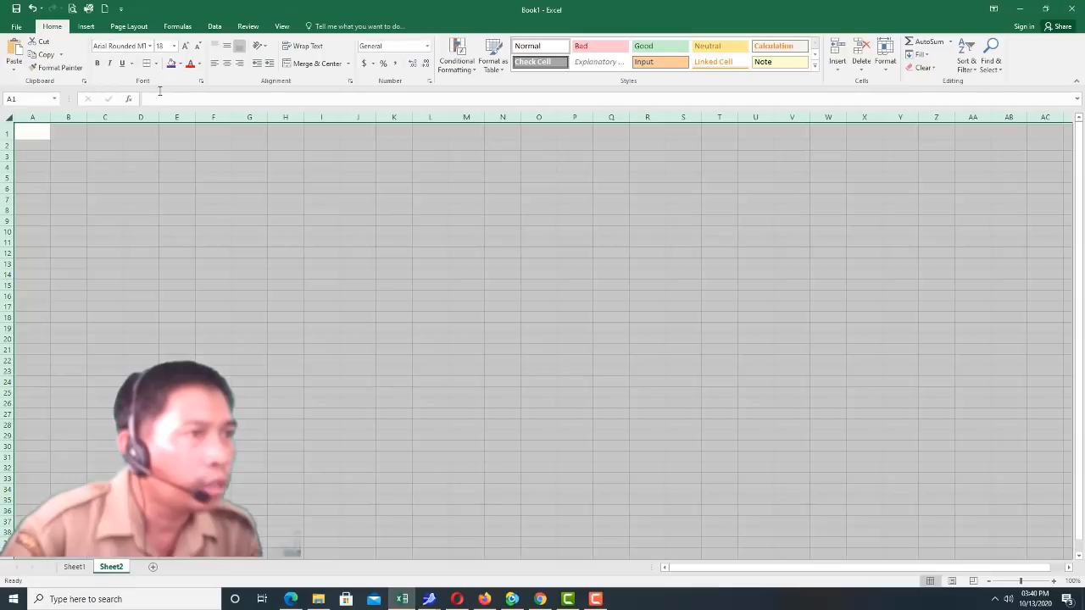
left_click(175, 46)
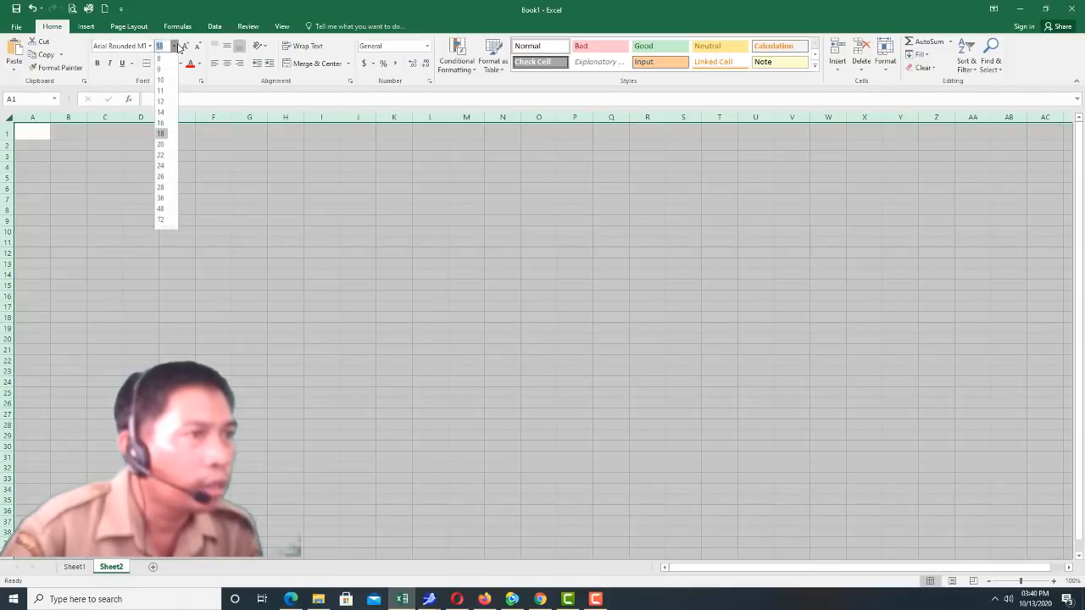
left_click(161, 133)
- Enter the title RUMUS FUNGSI PADA MICROSOFT EXCELL in cell A1 of Sheet2
left_click(31, 132)
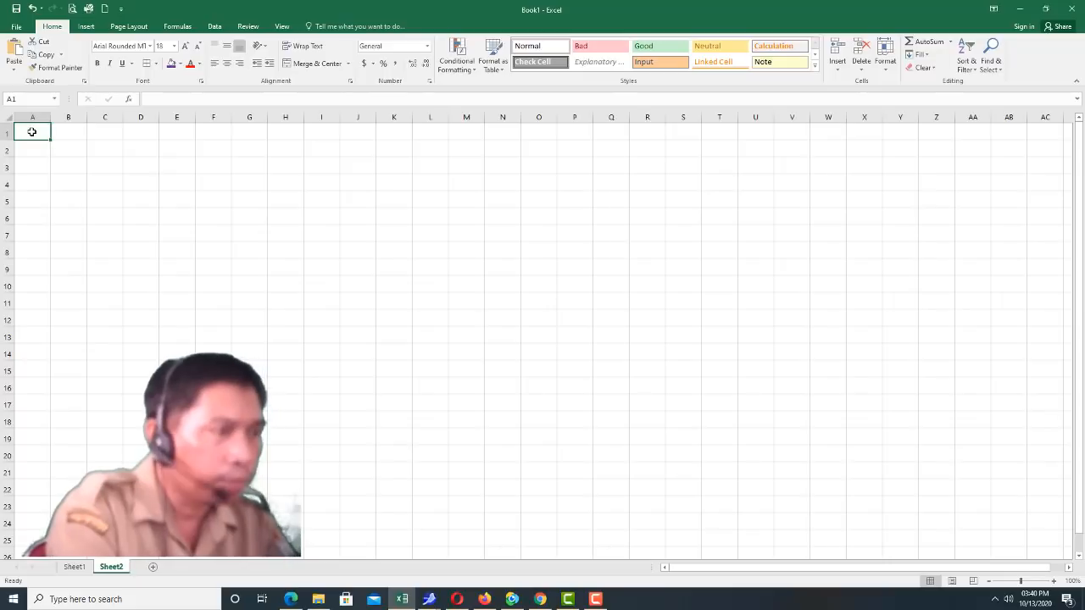
type("RUMUS FUNGSI PADA MICROSOFT E")
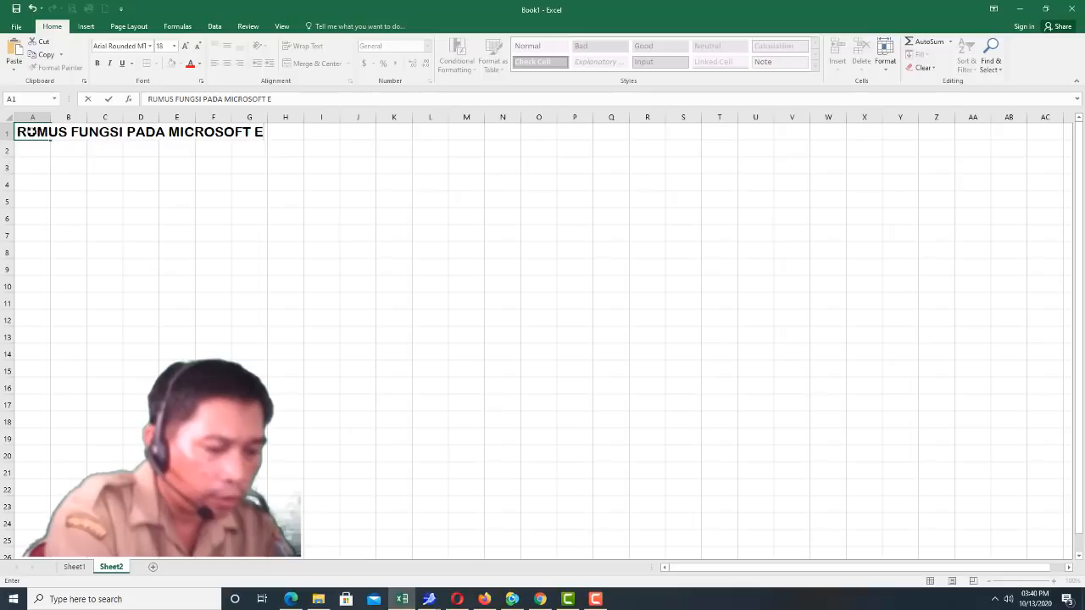
type("LL")
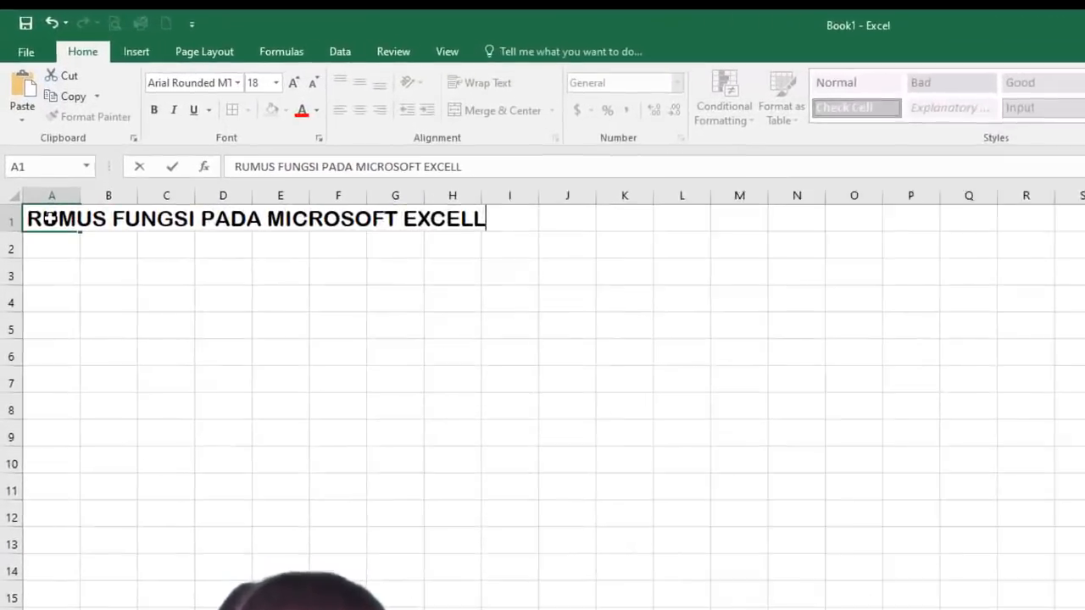
key("Return")
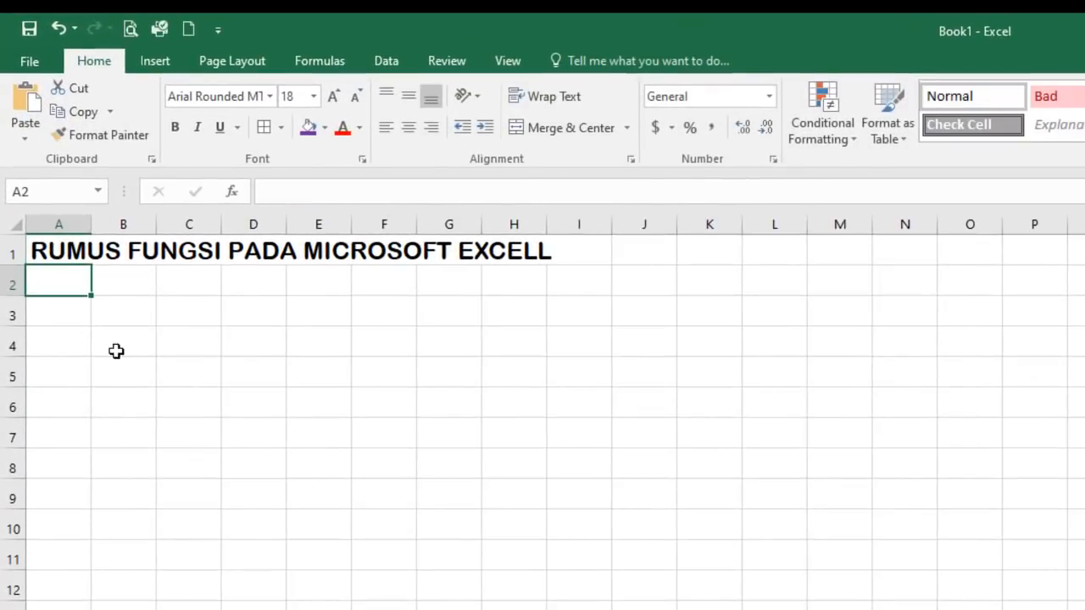
- Enter the labels RATA-RATA in A3 and NILAI TERBESAR in A4
left_click(73, 319)
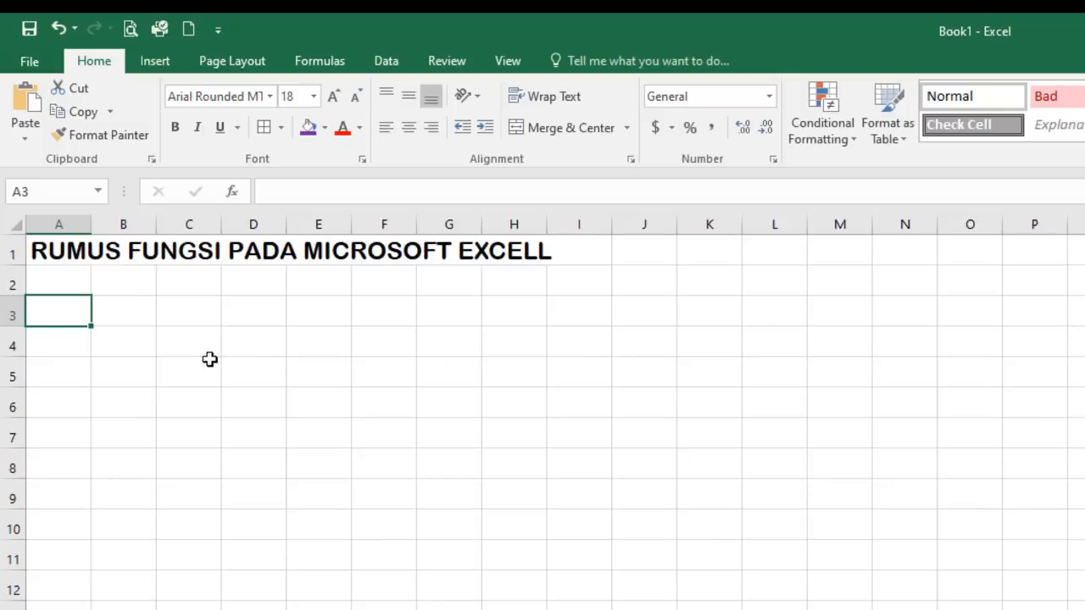
type("RA")
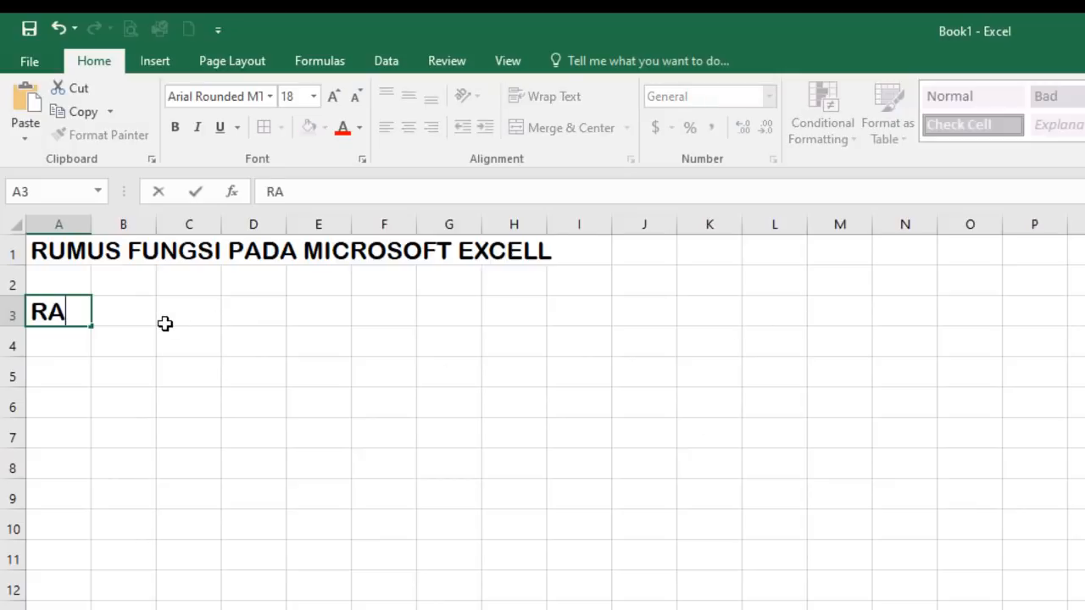
type("TA-")
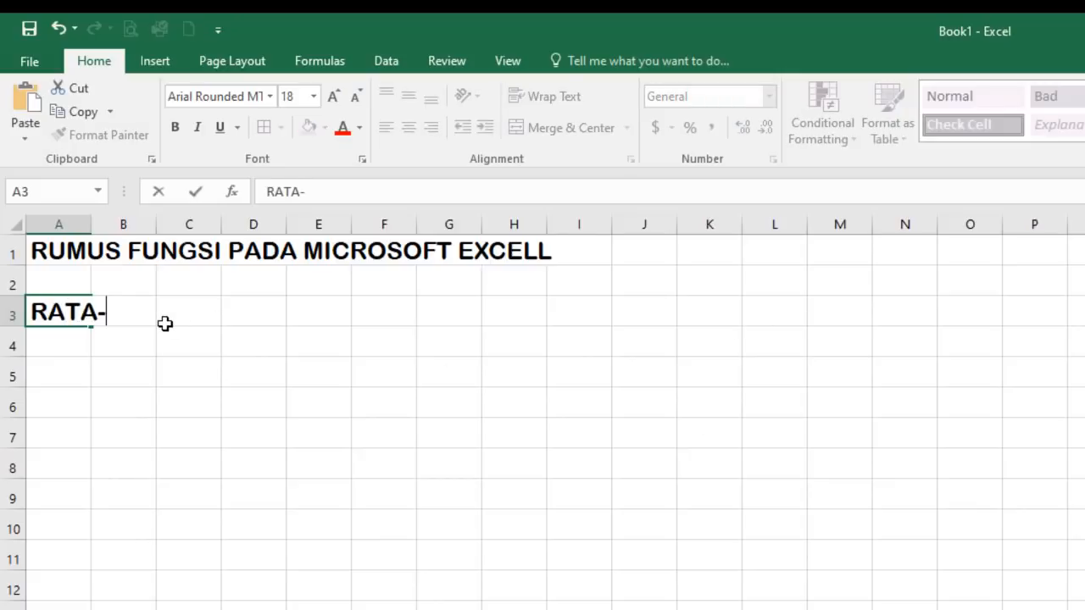
type("RATA")
key("Return")
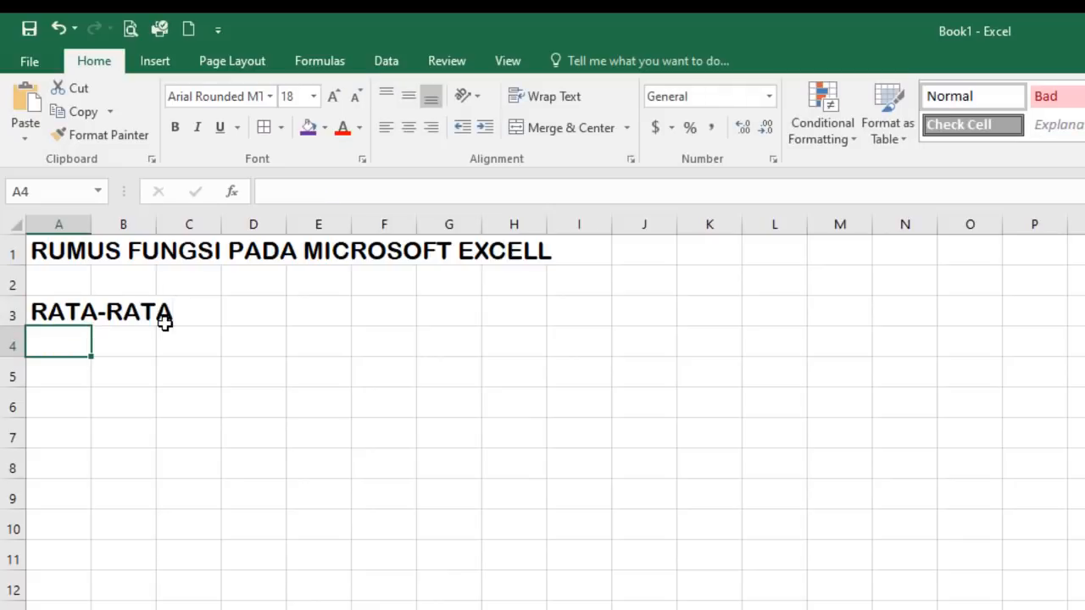
type("M")
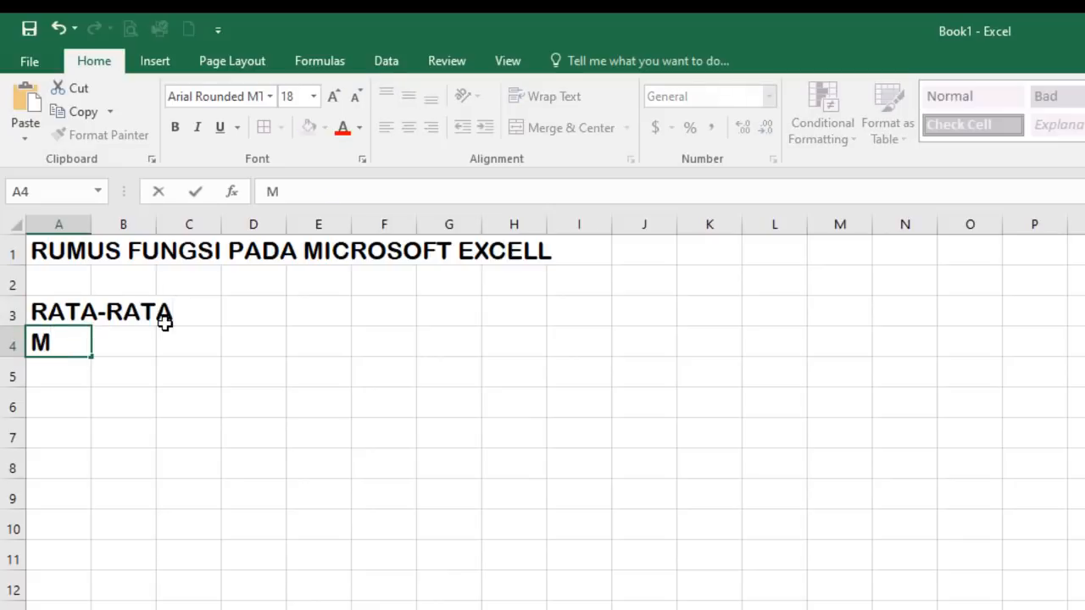
key("BackSpace")
type("NILA")
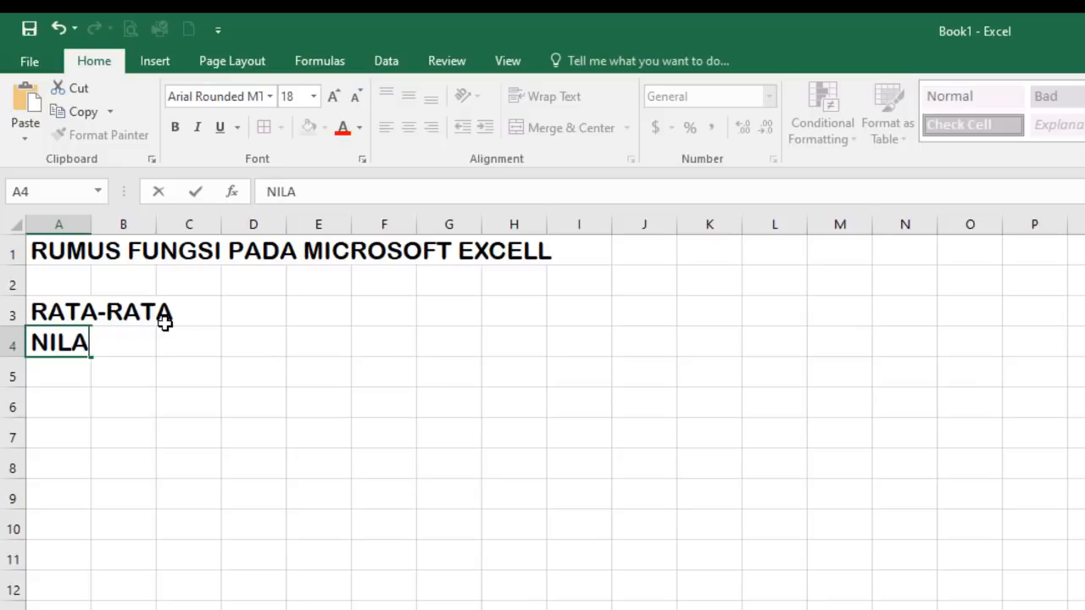
type("I TERBESAR")
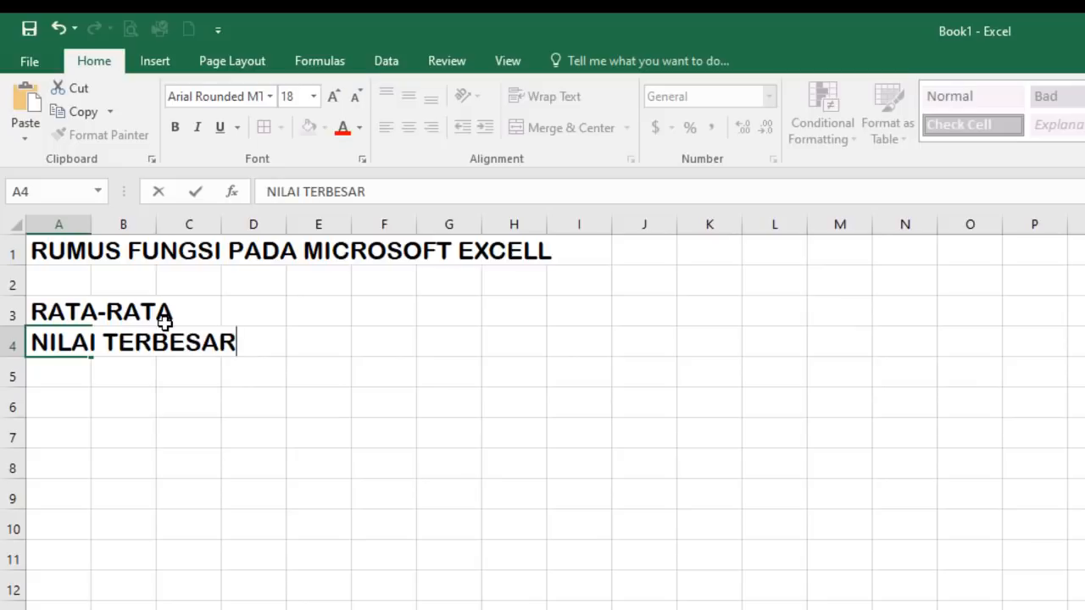
key("Return")
- Enter the labels NILAI TERKECIL in A5 and JUMLAH in A6
type("NILAI ")
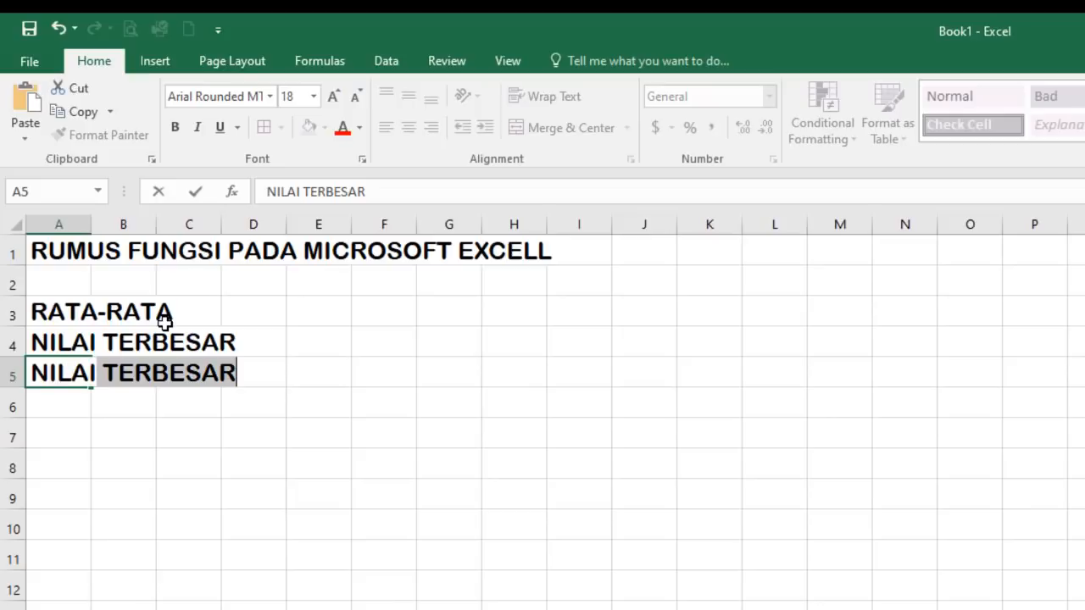
type("TER")
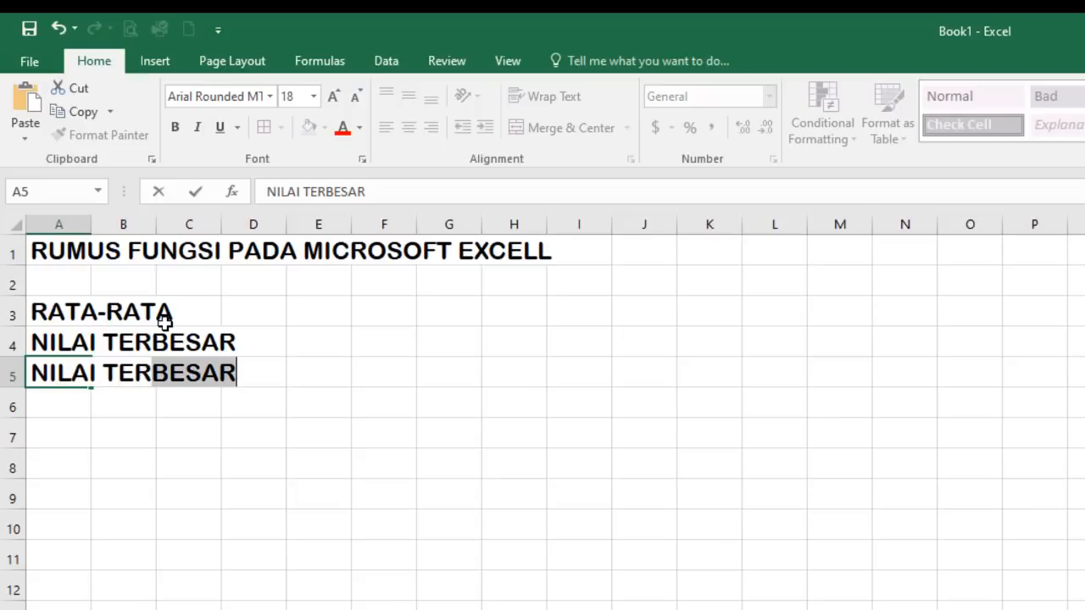
type("KECIL")
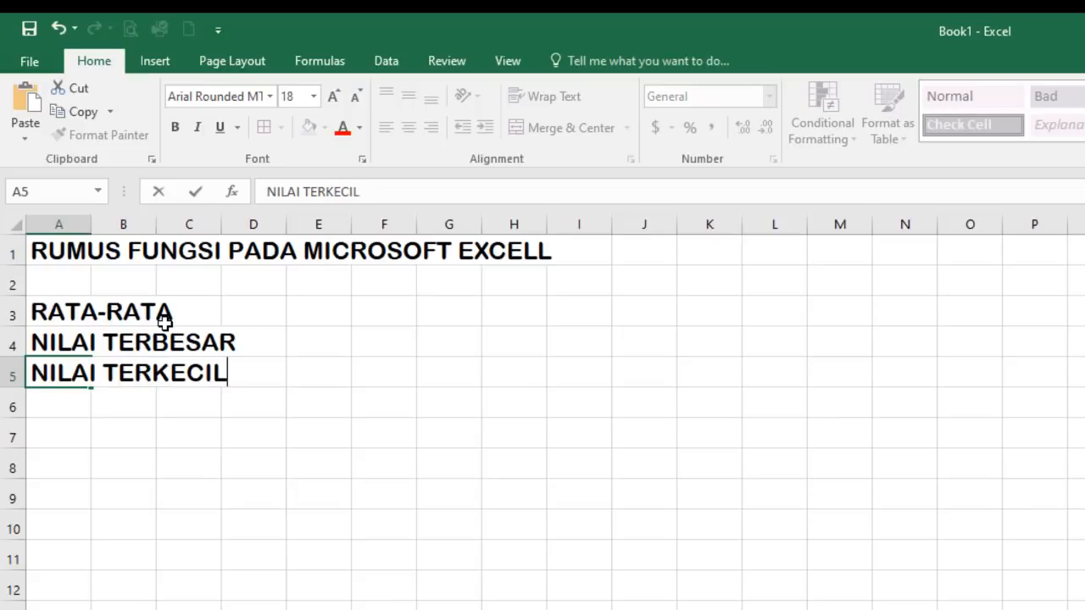
key("Return")
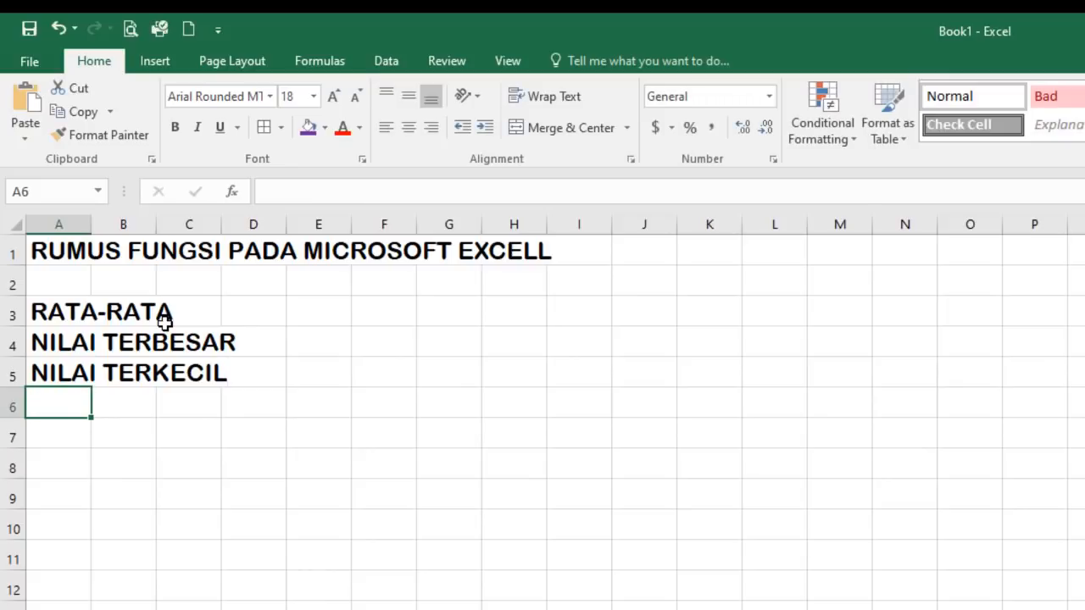
type("JUMLAH")
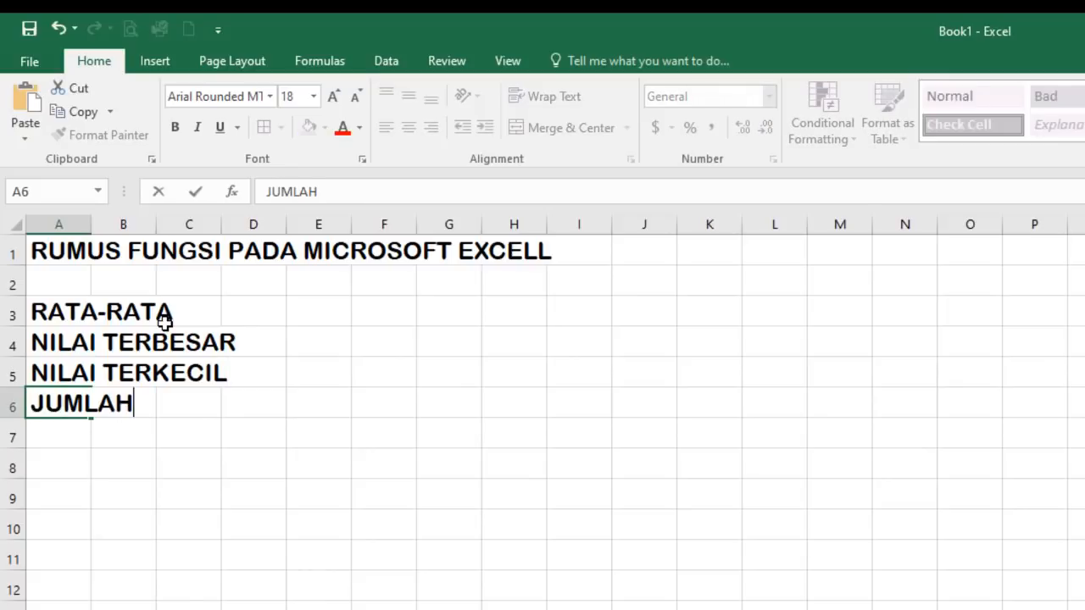
key("Return")
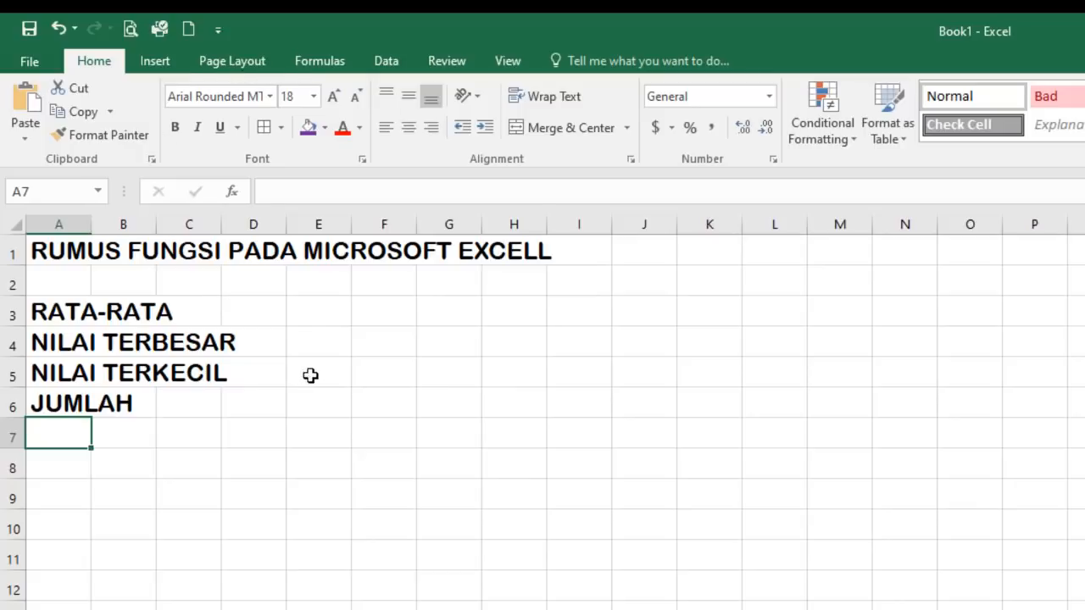
- Try entering =AVERAGE in E3 as the function for RATA-RATA
left_click(326, 309)
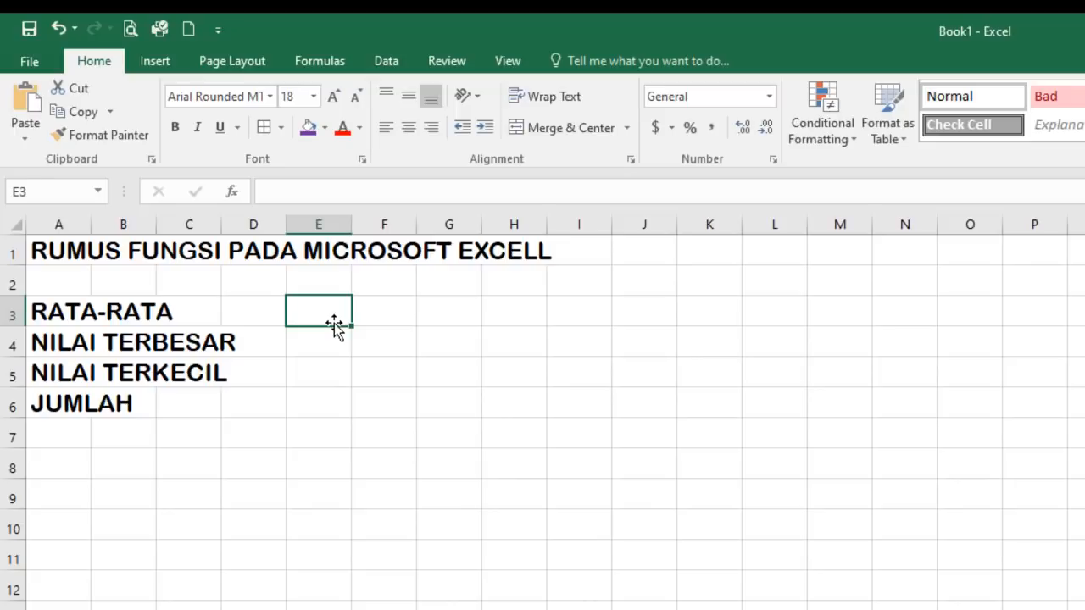
type("=SUM")
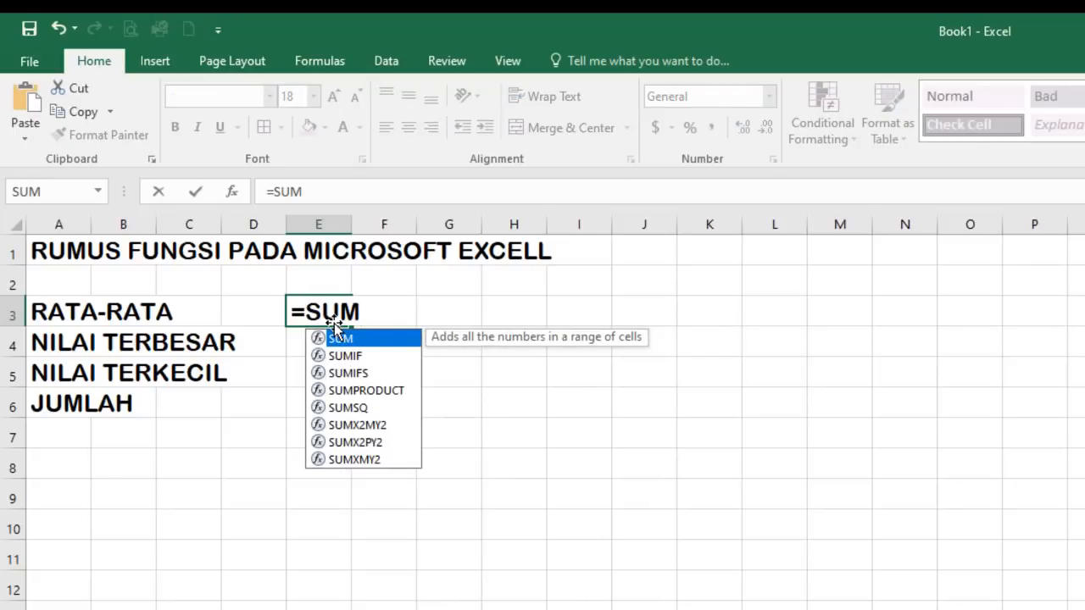
key("BackSpace")
key("BackSpace")
key("BackSpace")
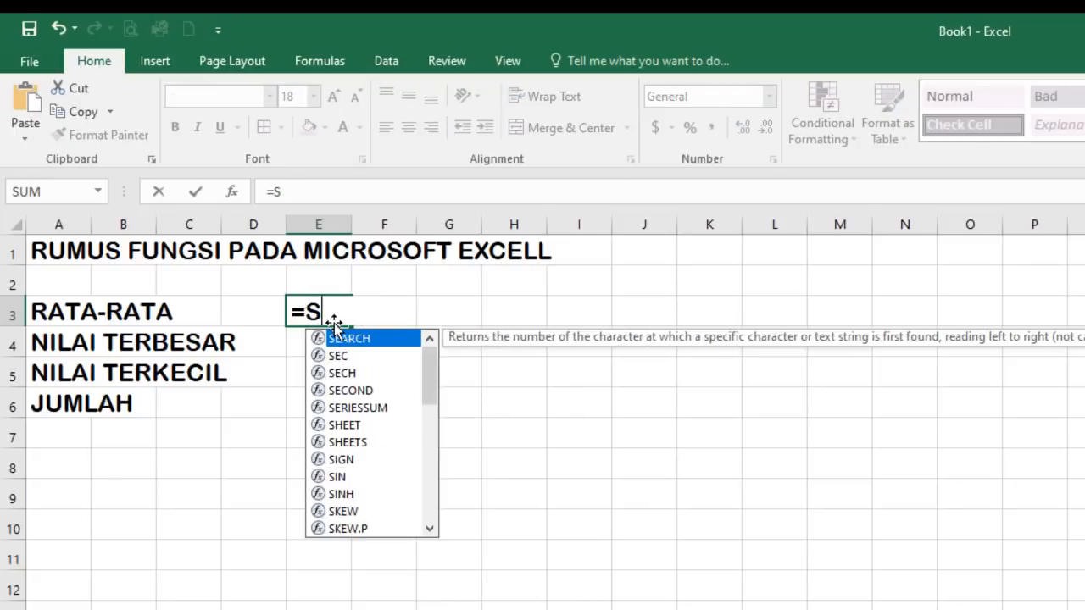
type("AVER")
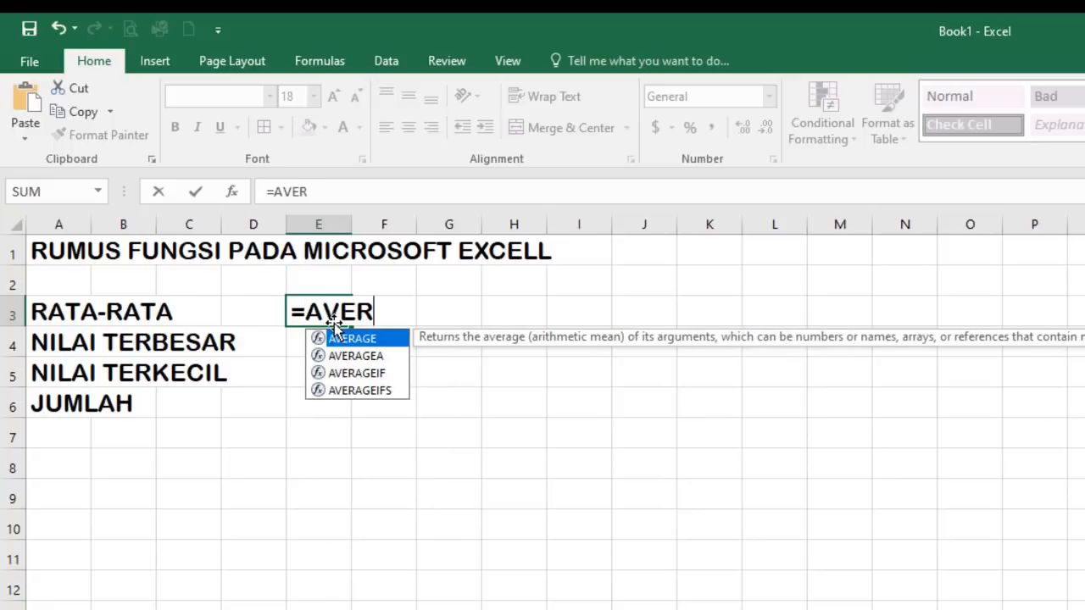
type("AGE")
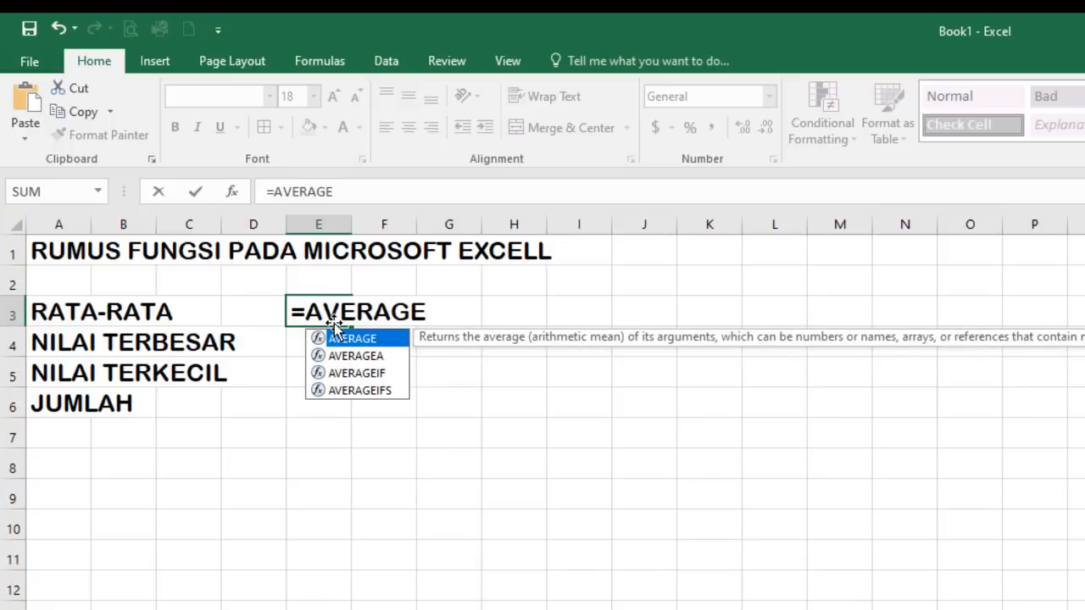
key("Return")
- Enter the formula =E3 in cell E4, in the NILAI TERBESAR row
type("=")
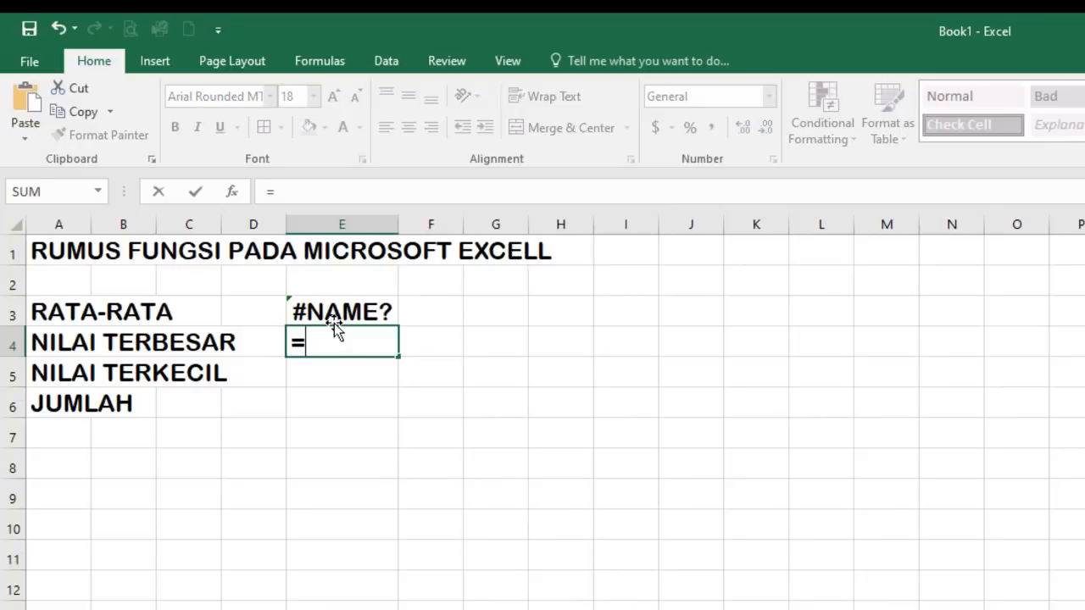
left_click(320, 313)
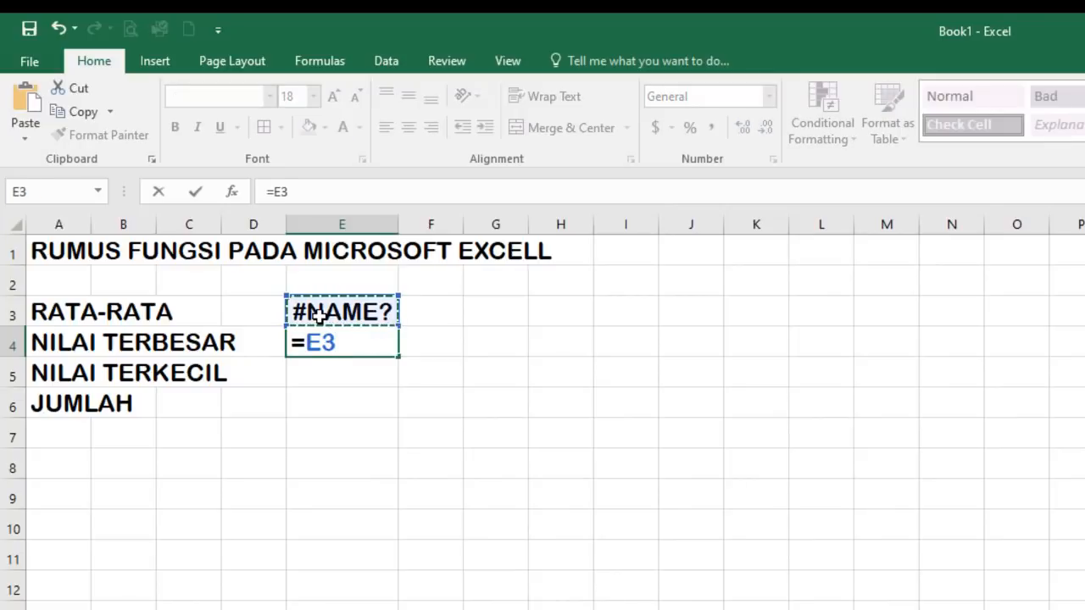
key("Return")
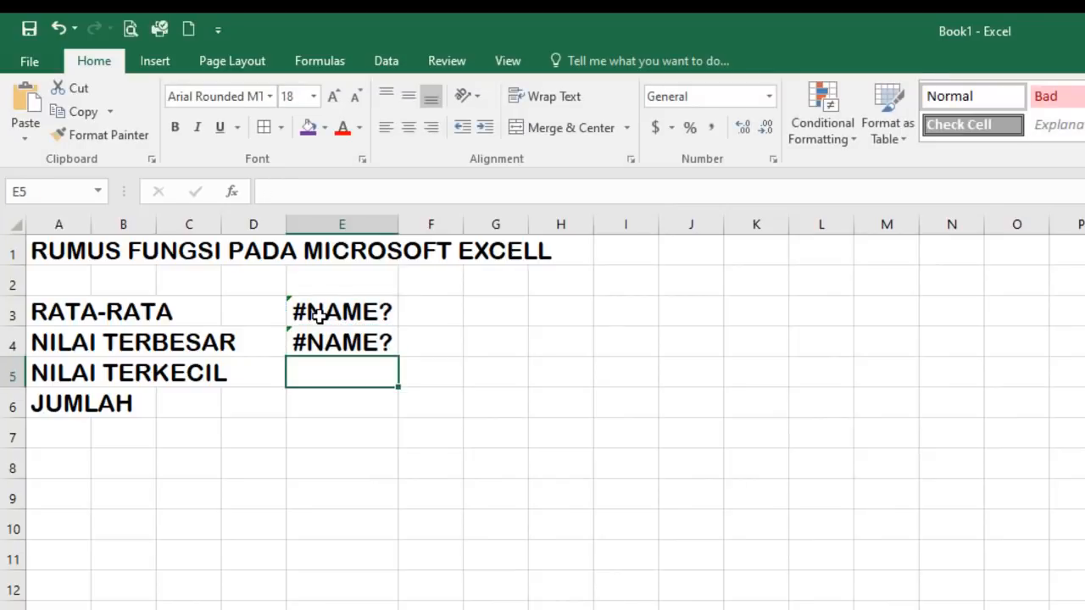
- Clear the =AVERAGE entry from E3 and select cell E4
left_click(320, 314)
key("Delete")
key("Down")
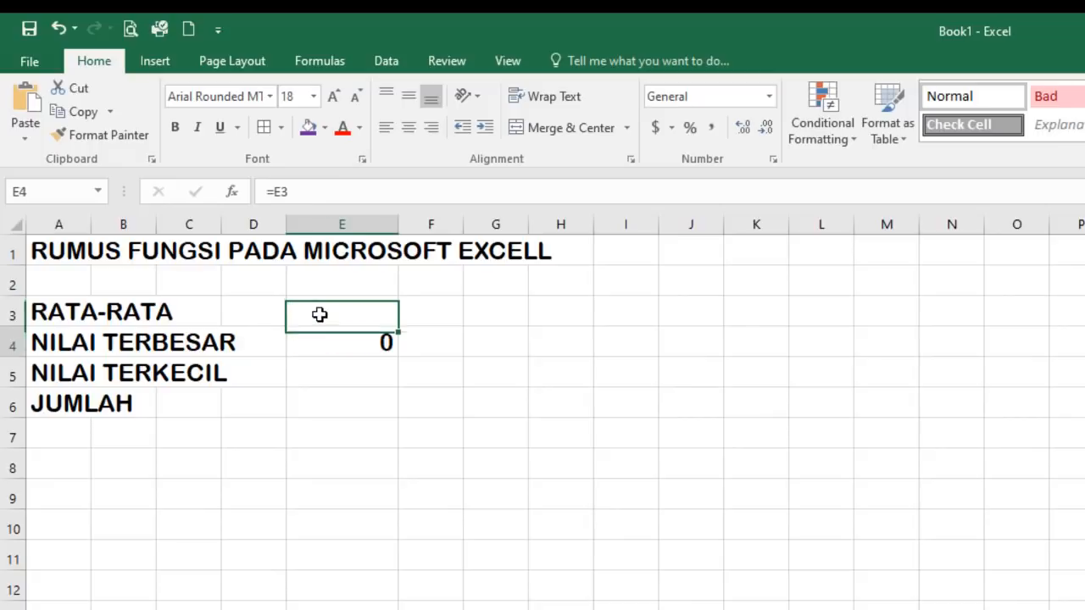
- Clear the formula in E4 and enter the function name AVERAGE as plain text in E3
key("Delete")
key("Down")
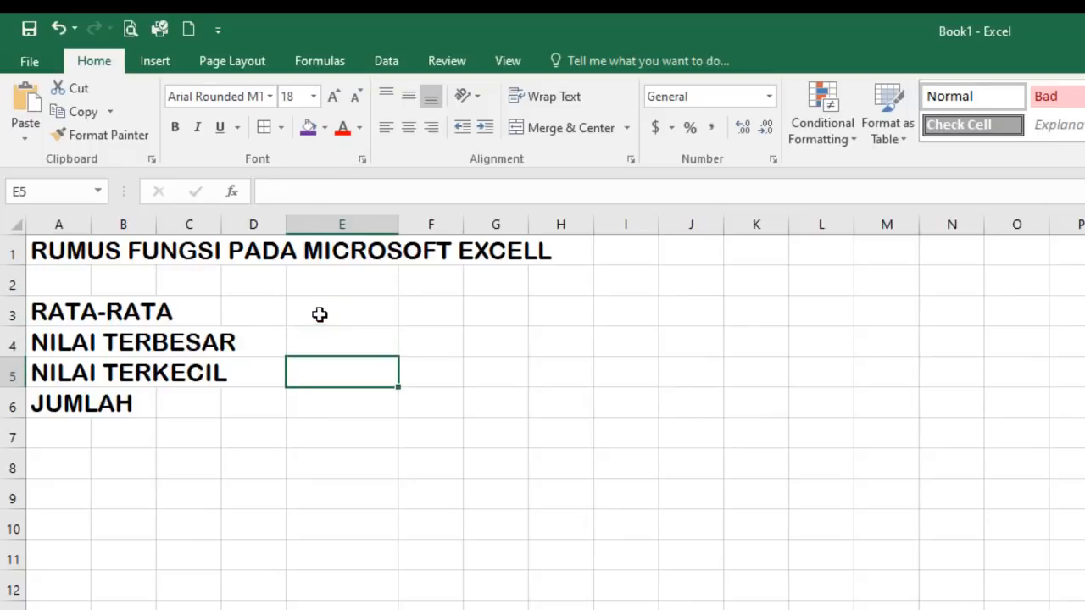
left_click(345, 315)
type("AVERAGE")
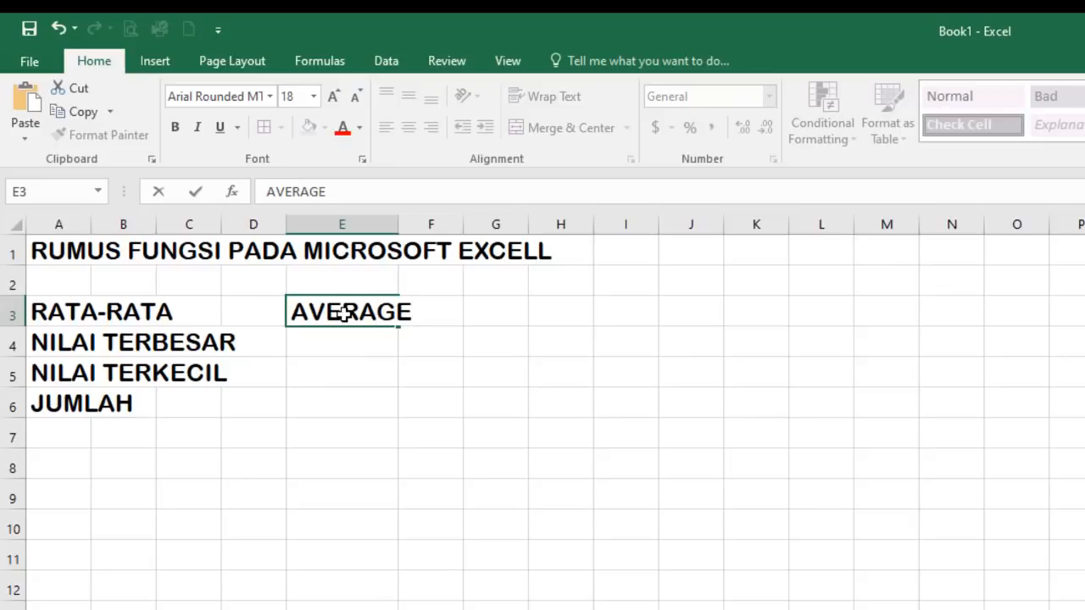
key("Return")
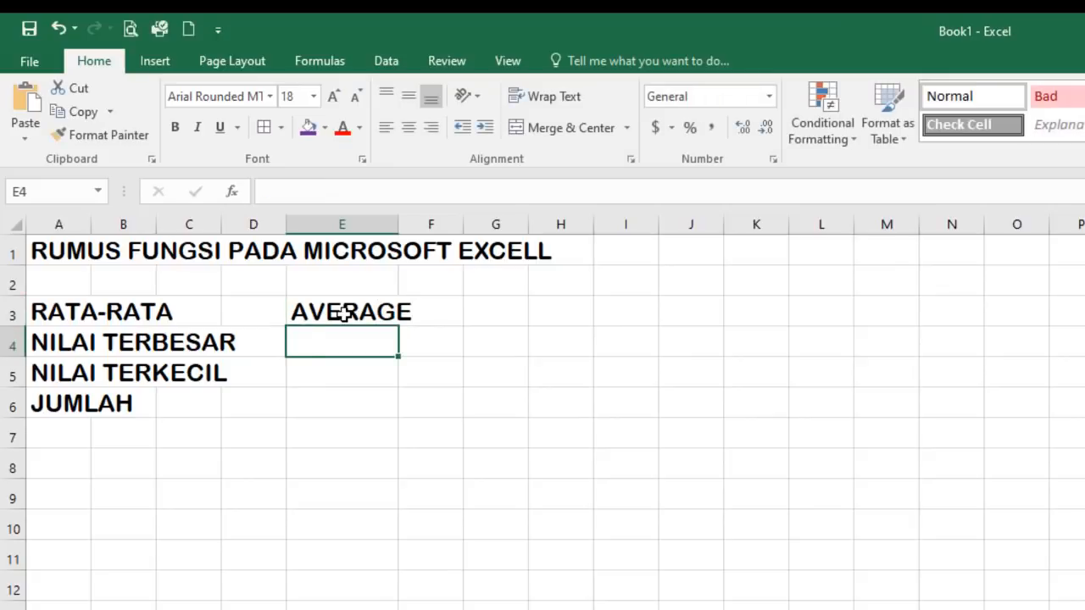
- Enter the function names MAX in E4, MIN in E5 and SUM in E6
type("MAX")
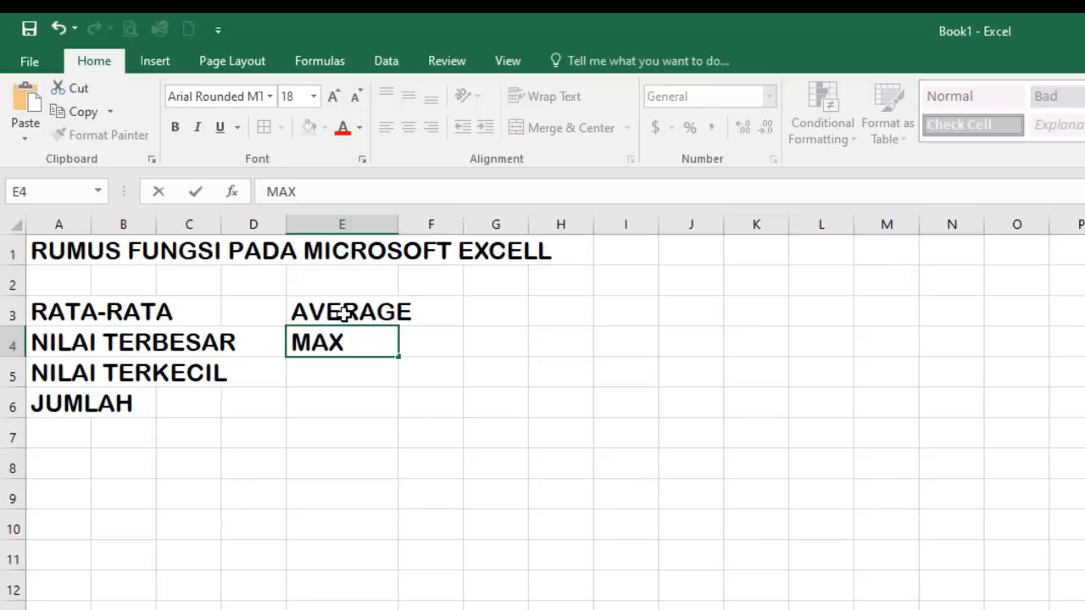
key("Return")
type("MIN")
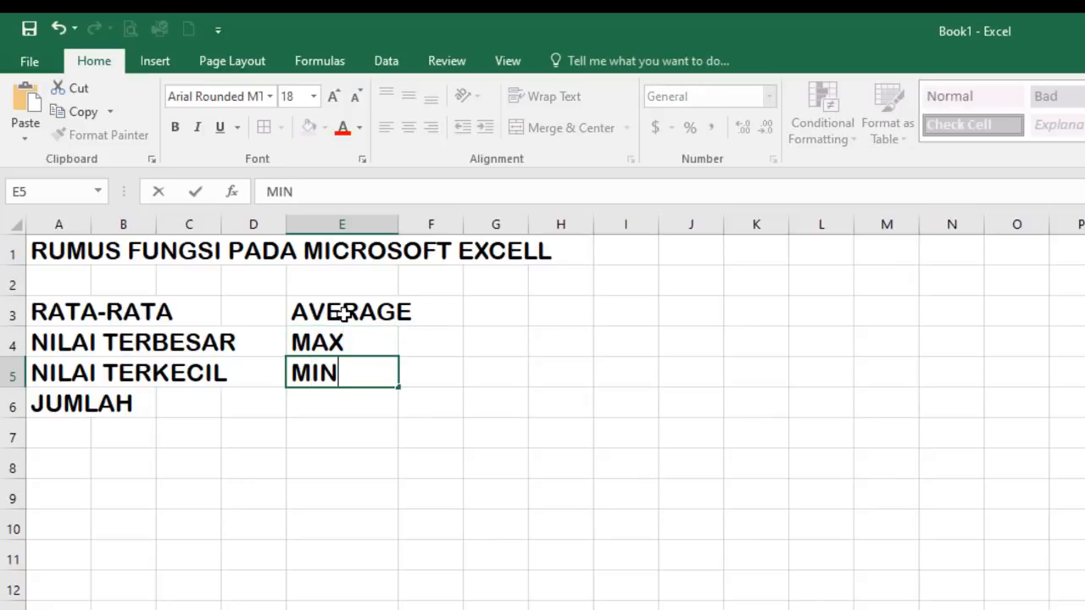
key("Return")
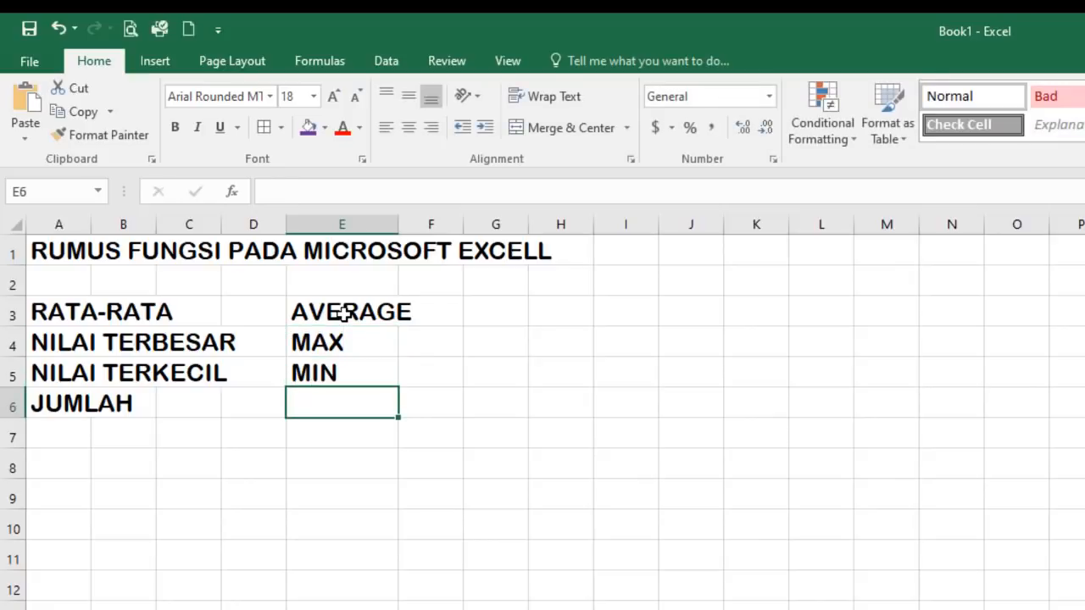
type("SUM")
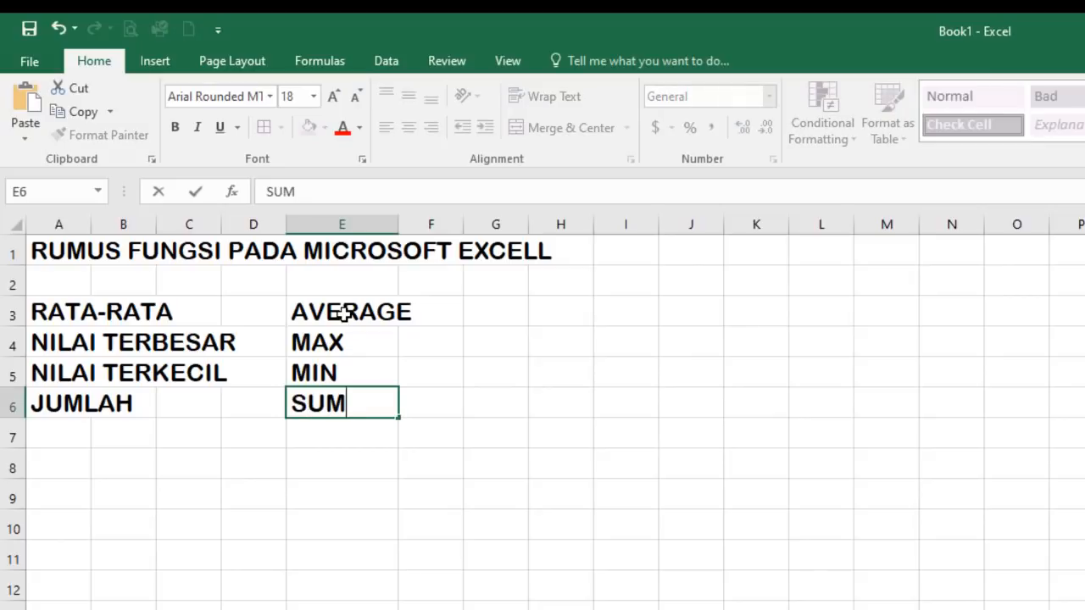
key("Return")
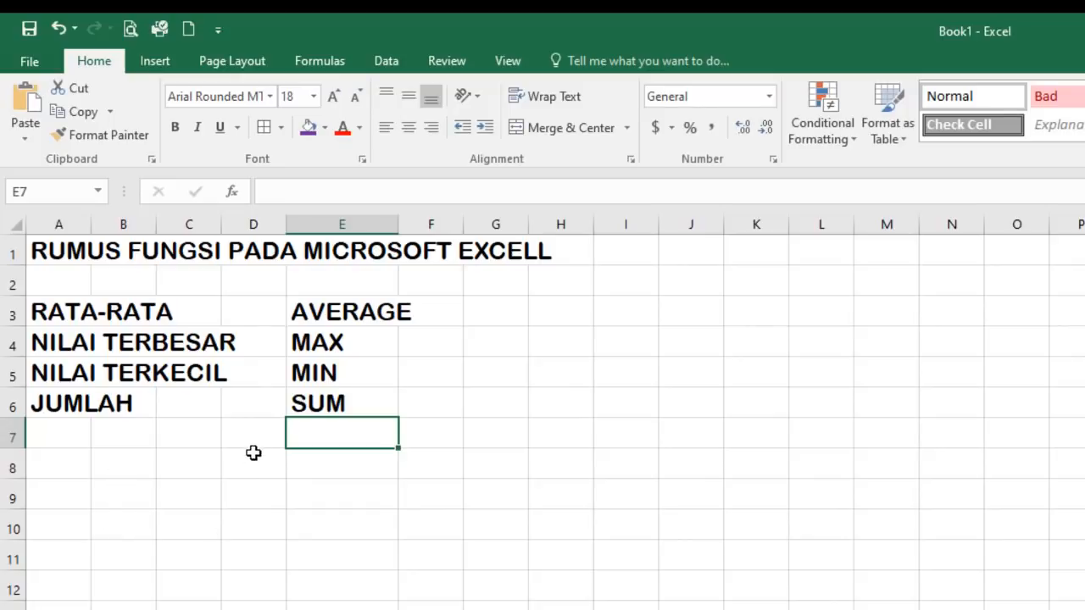
- Clear the function list in A3:E6 and enter the header NO in A3
mouse_move(60, 309)
left_mouse_down()
mouse_move(334, 339)
mouse_move(370, 405)
left_mouse_up()
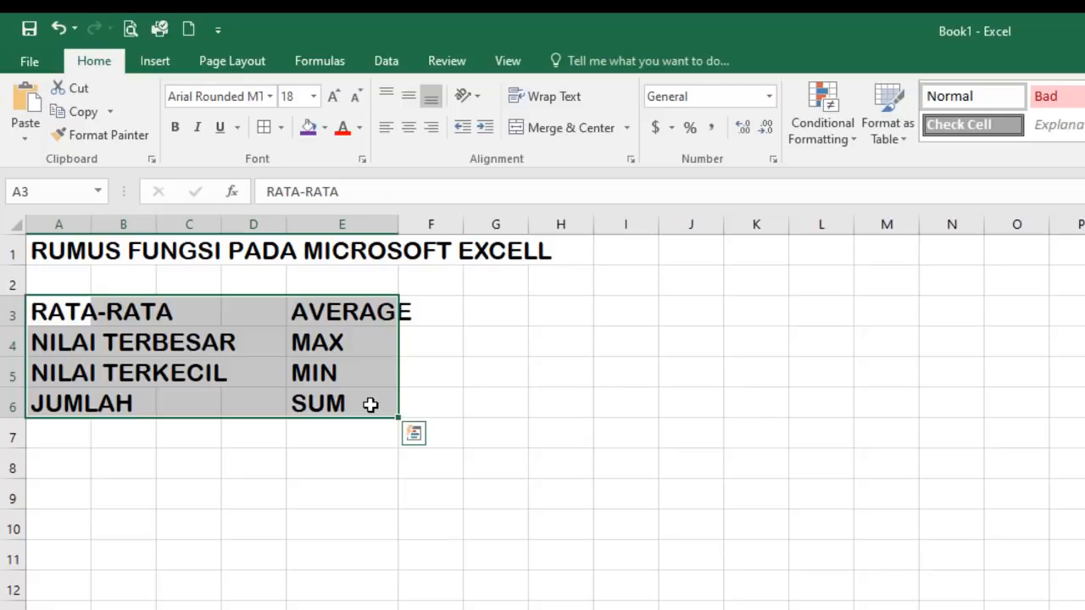
key("Delete")
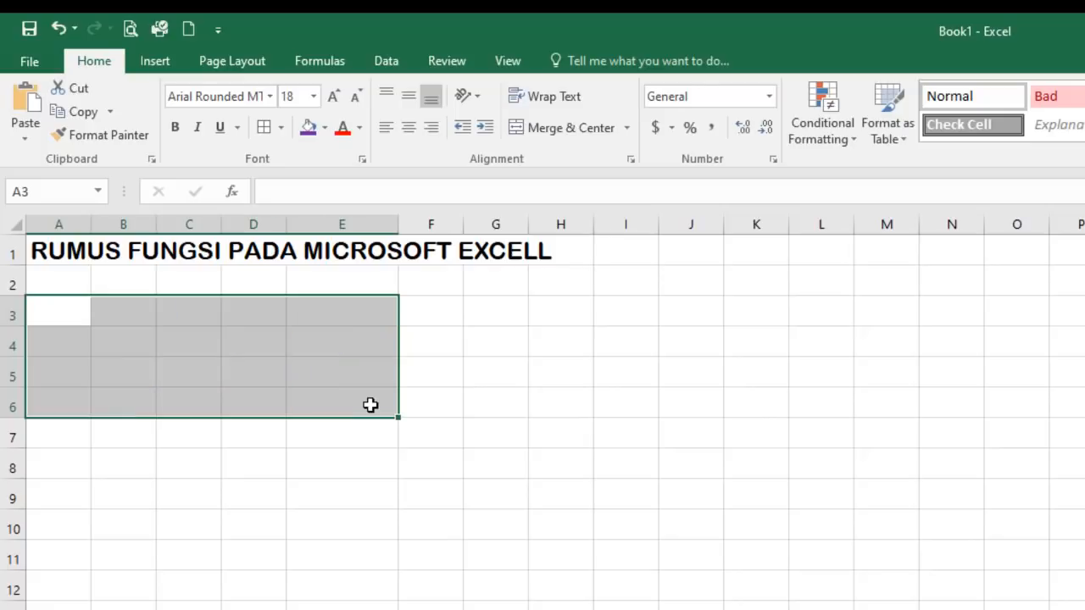
left_click(78, 321)
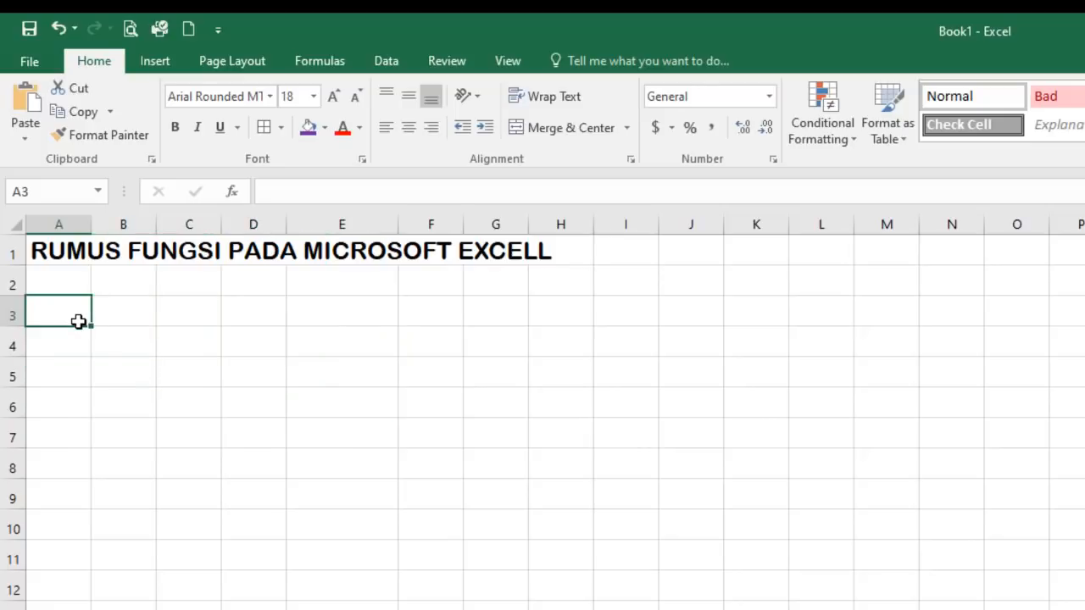
type("NO")
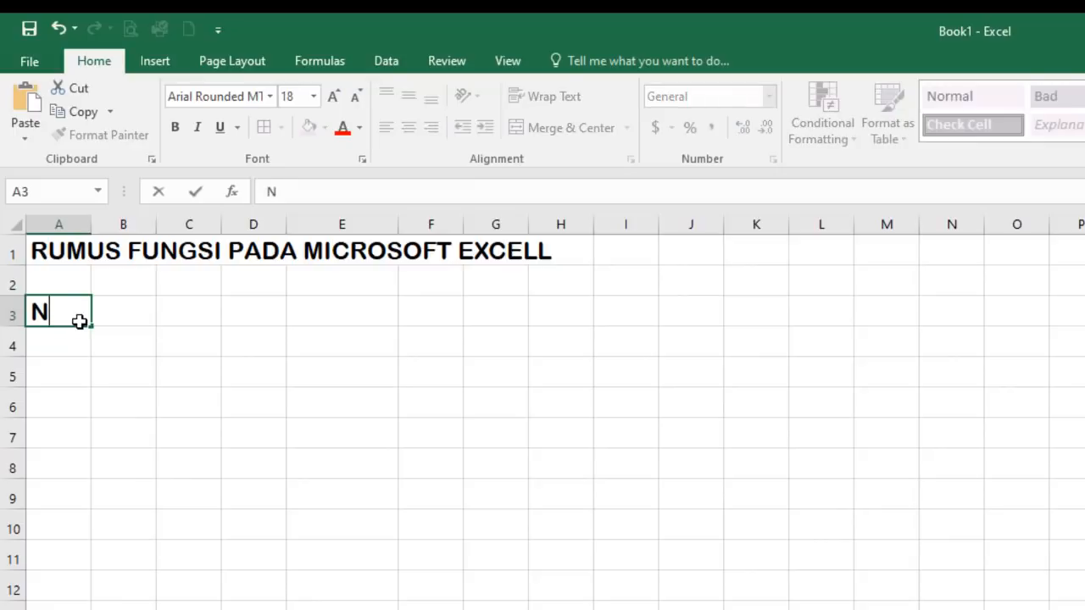
- Widen column B to several times its width and enter the header NAMA SISWA in B3
left_click(145, 308)
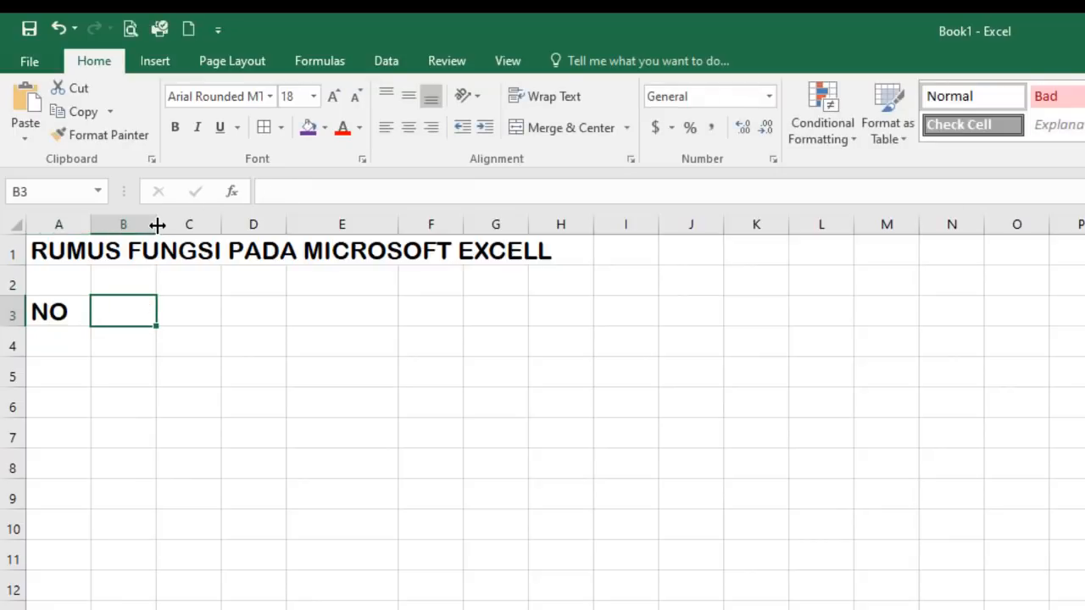
left_click_drag(156, 224, 426, 296)
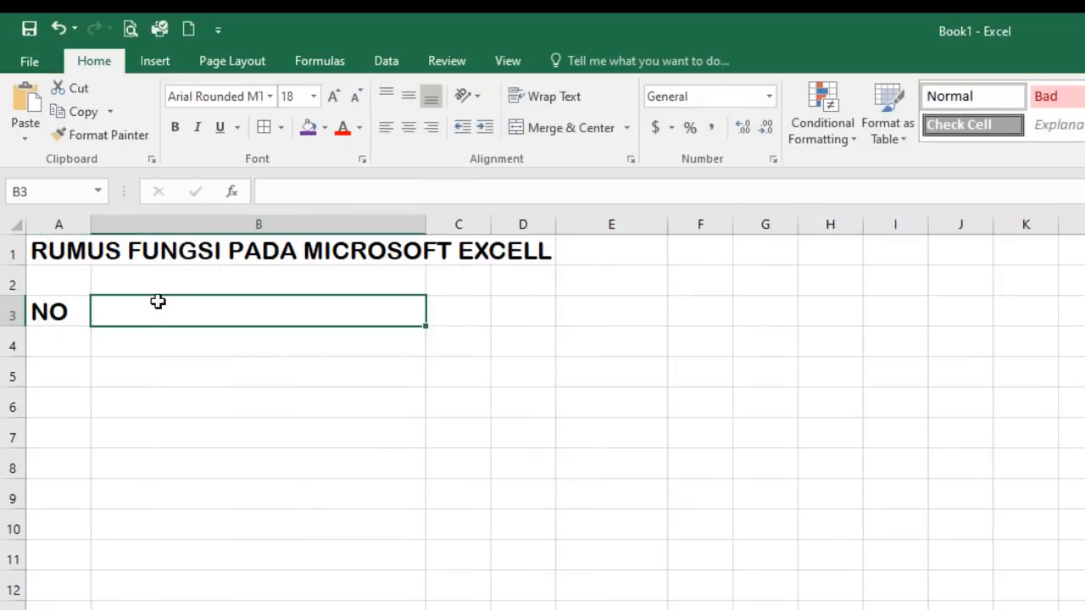
type("NAMA S")
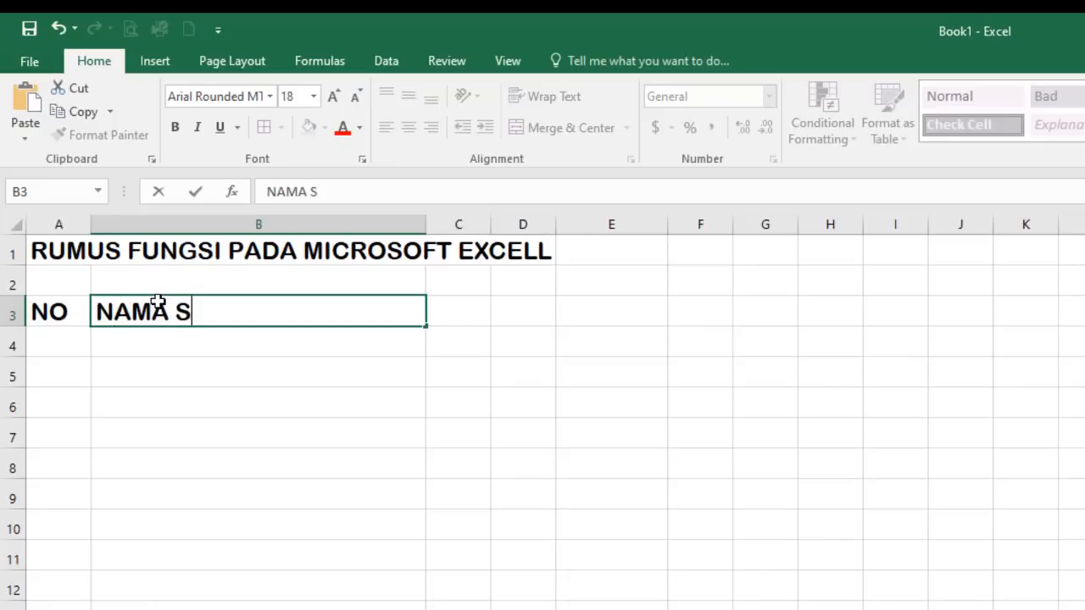
type("ISWA")
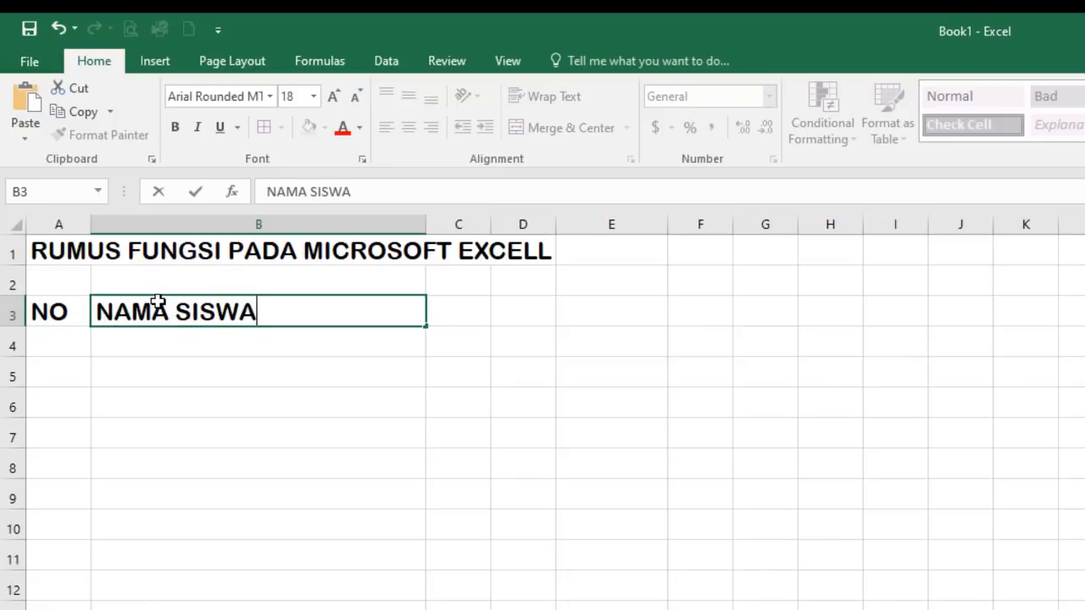
key("Return")
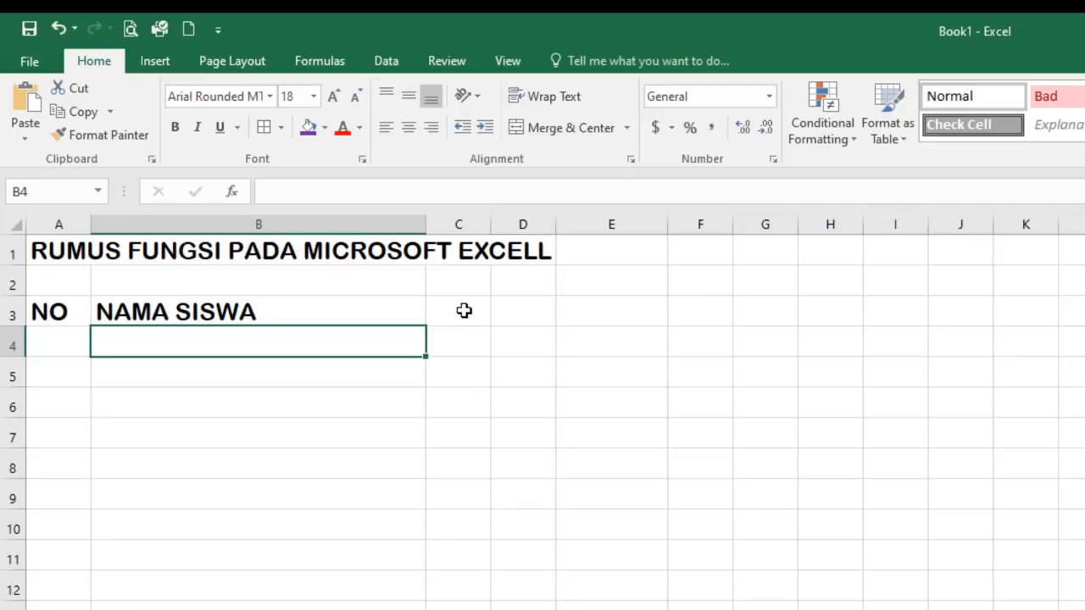
- Widen columns C, D, E and F to make room for the subject headers
left_click(463, 310)
left_click(448, 339)
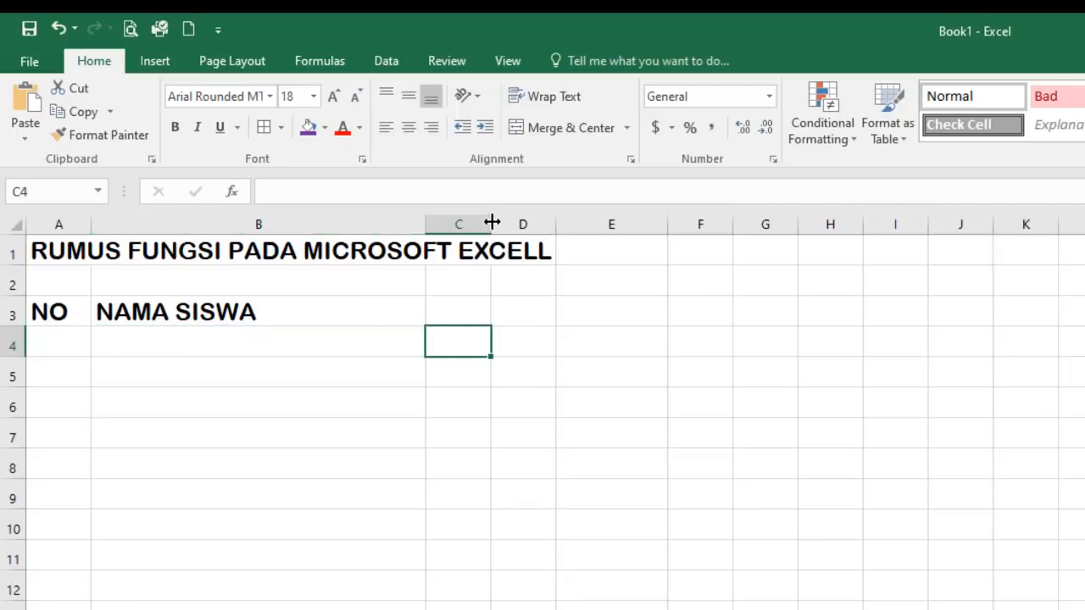
left_click_drag(492, 222, 644, 244)
left_click_drag(706, 223, 823, 227)
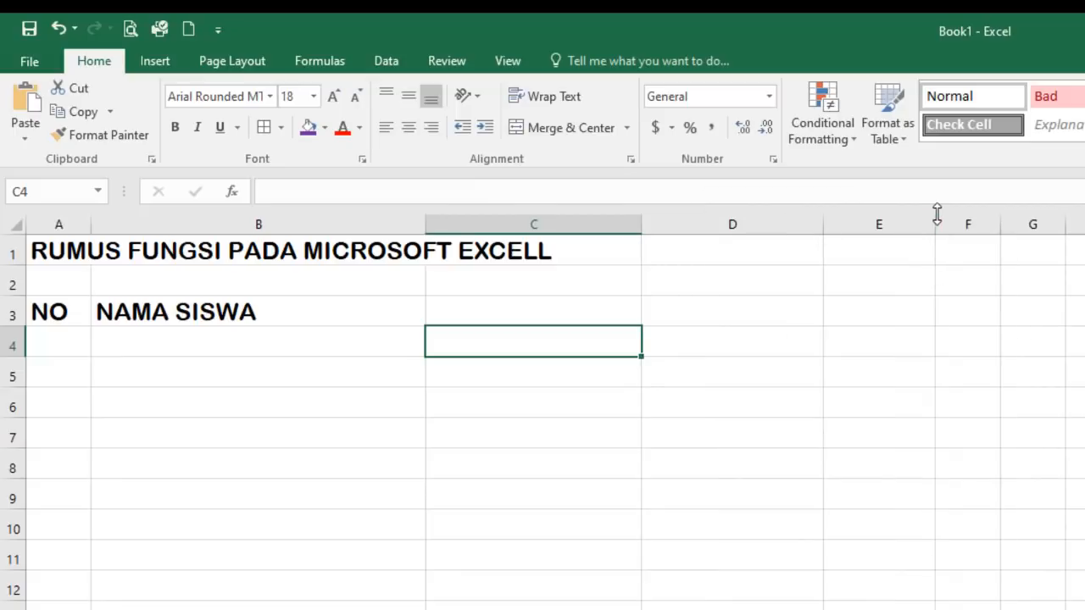
left_click_drag(937, 214, 1084, 225)
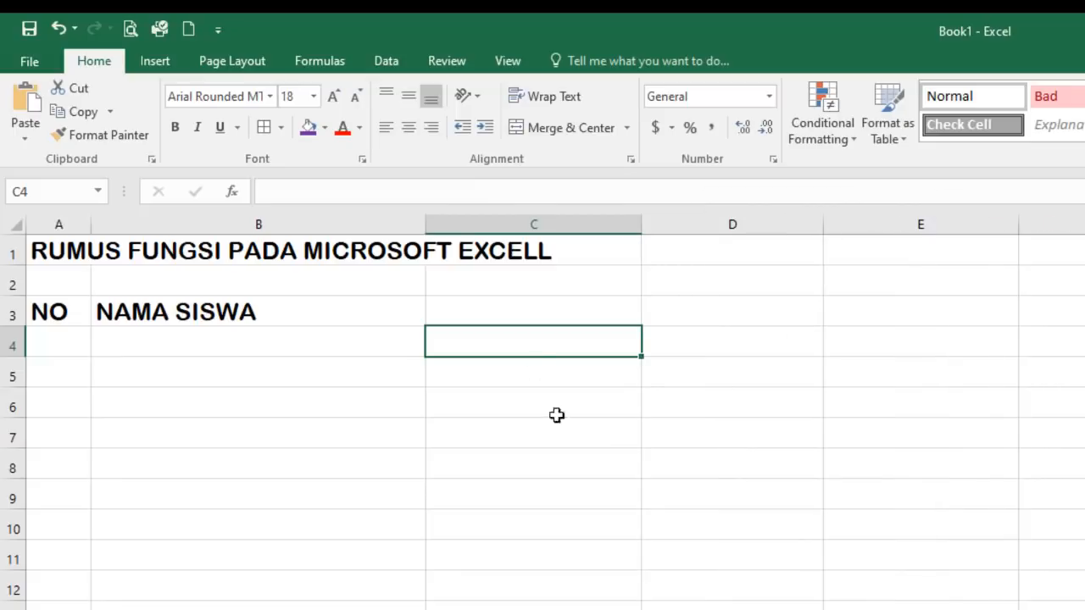
- Merge and center C3:F3 and enter the heading MATA PELAJARAN UJIAN NASIONAL in it
left_click_drag(527, 311, 1069, 315)
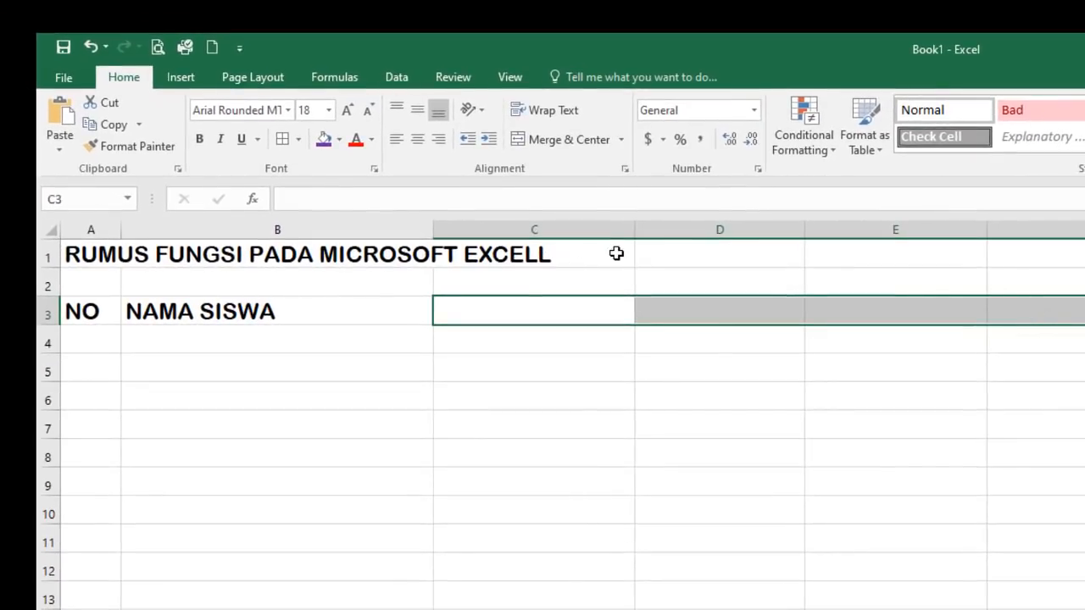
left_click(547, 140)
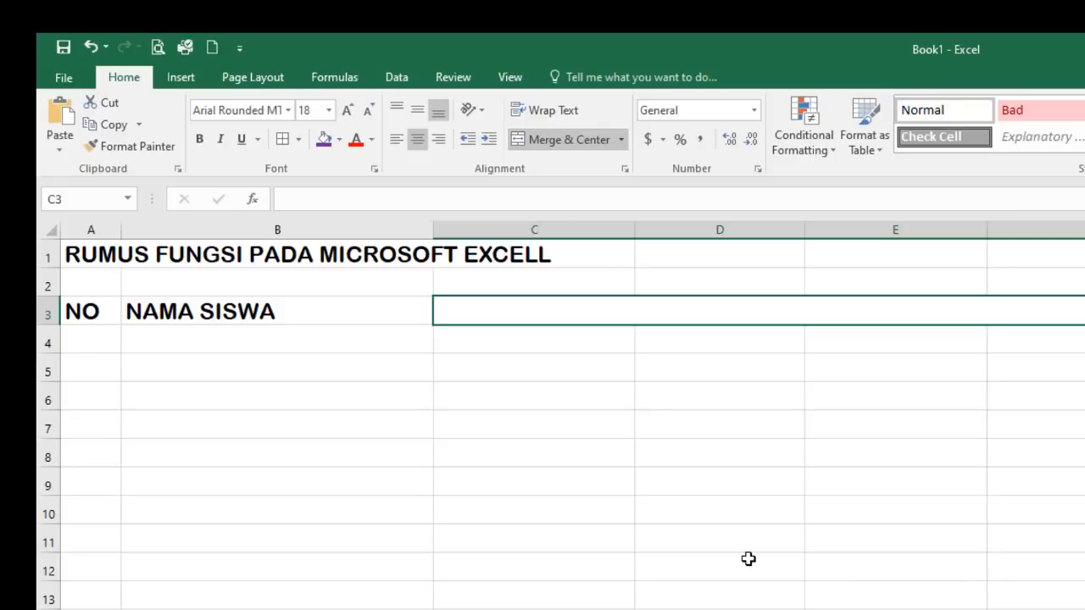
type("MATA")
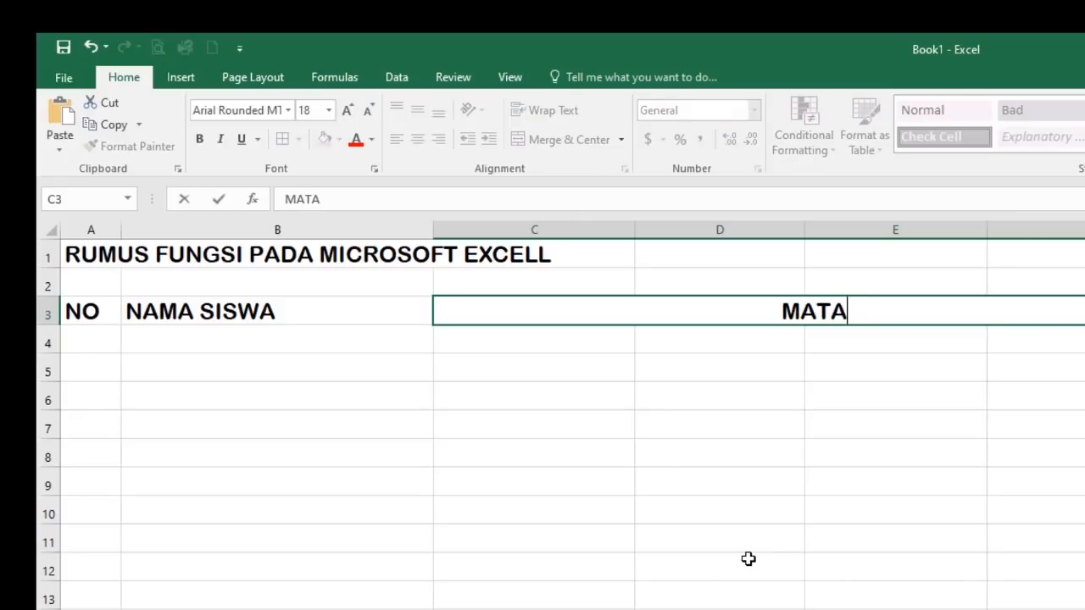
type(" PELAJA")
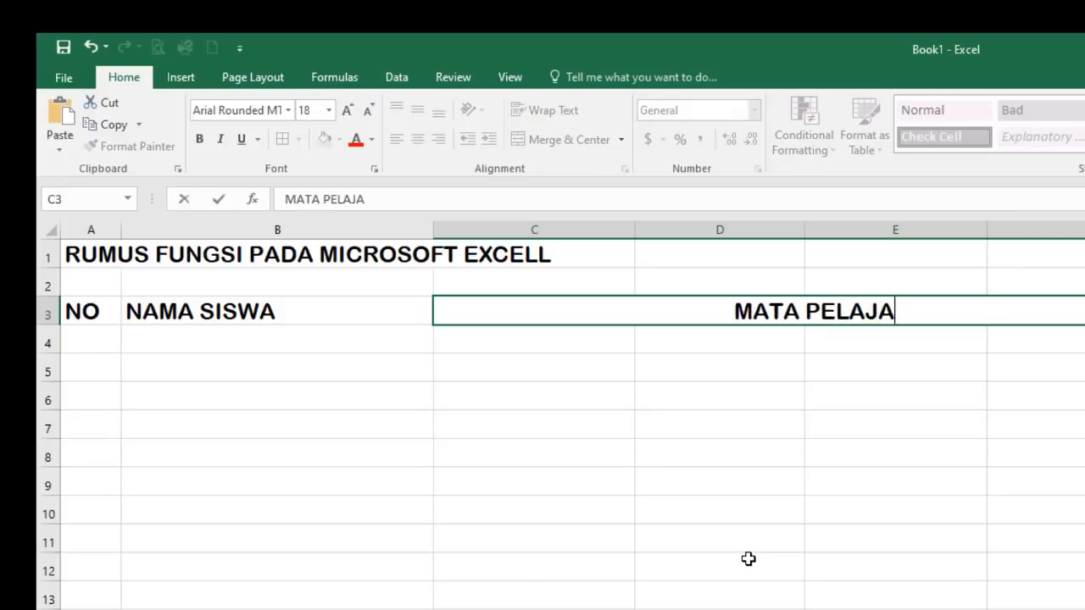
type("RAN UJI")
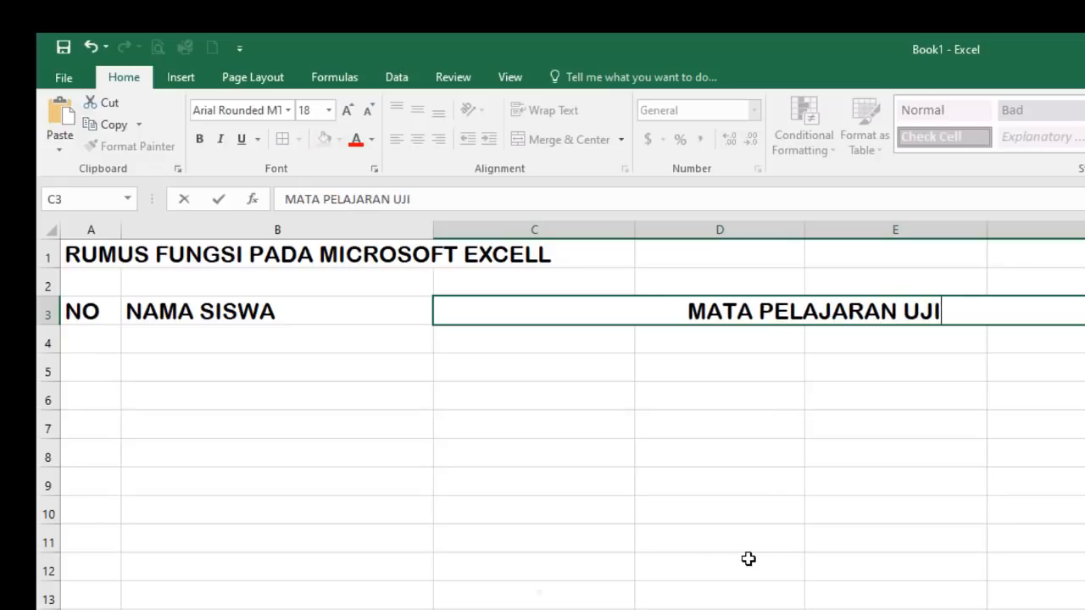
type("AN")
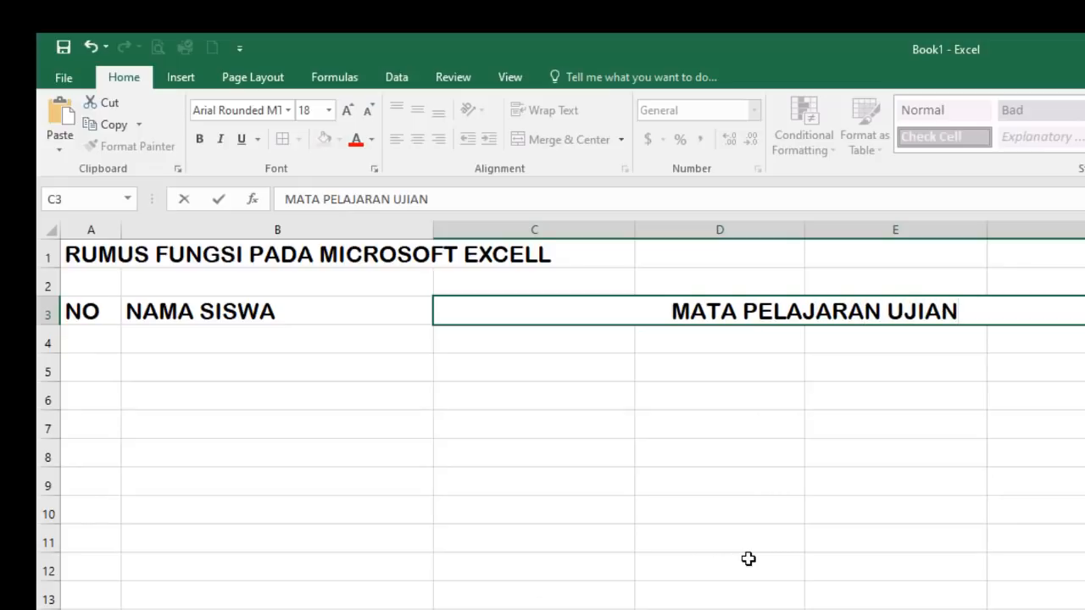
type(" NASI")
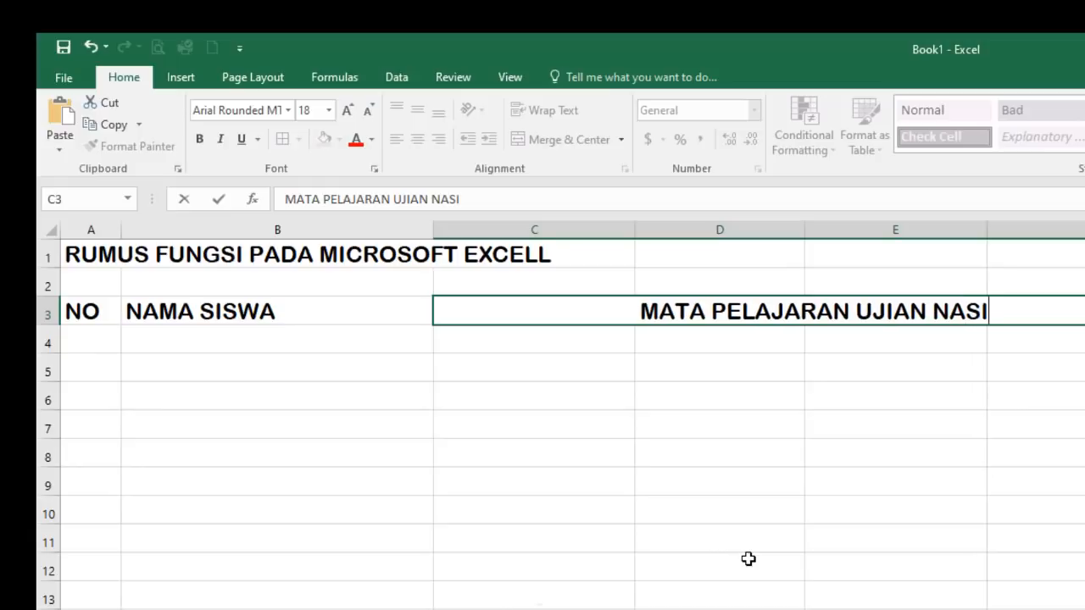
type("ONAL")
key("Return")
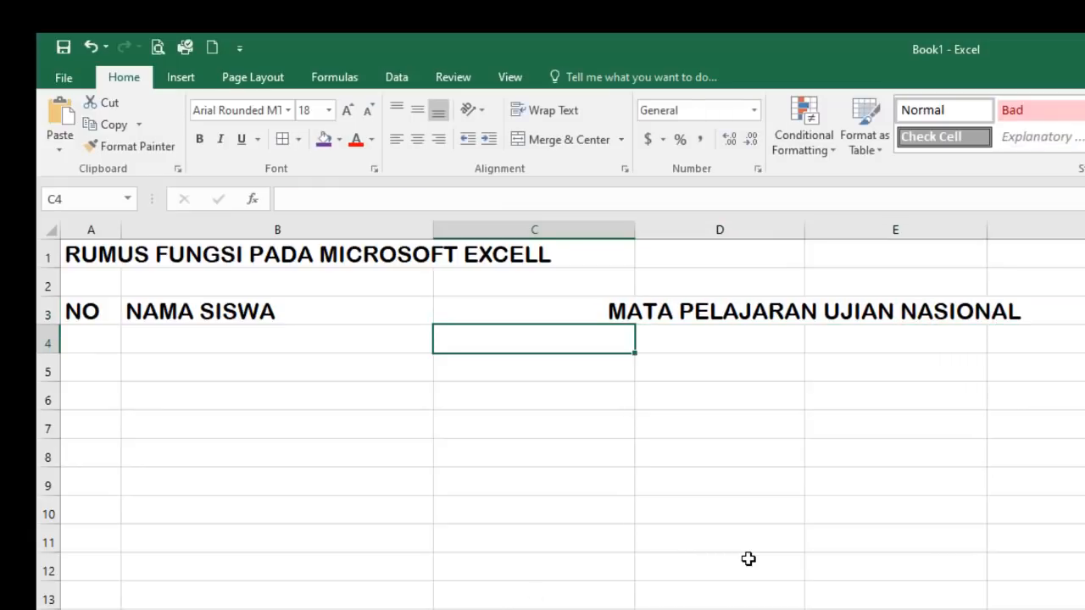
- Enter the subject headers IPA in C4 and MATEMATIKA in D4
type("IPA")
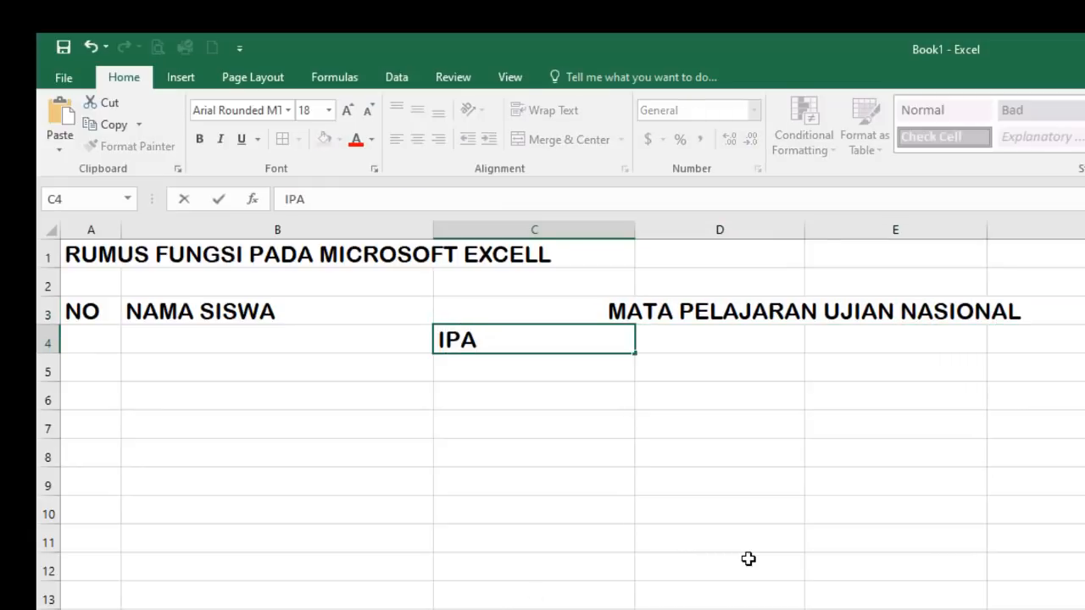
key("Tab")
type("MA")
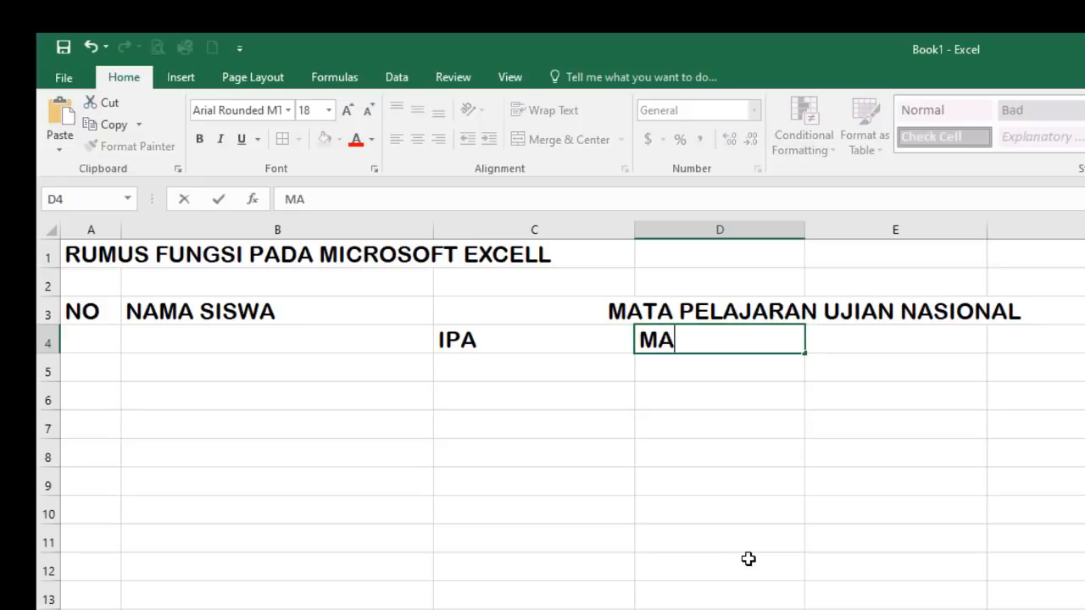
type("TEMATIKA")
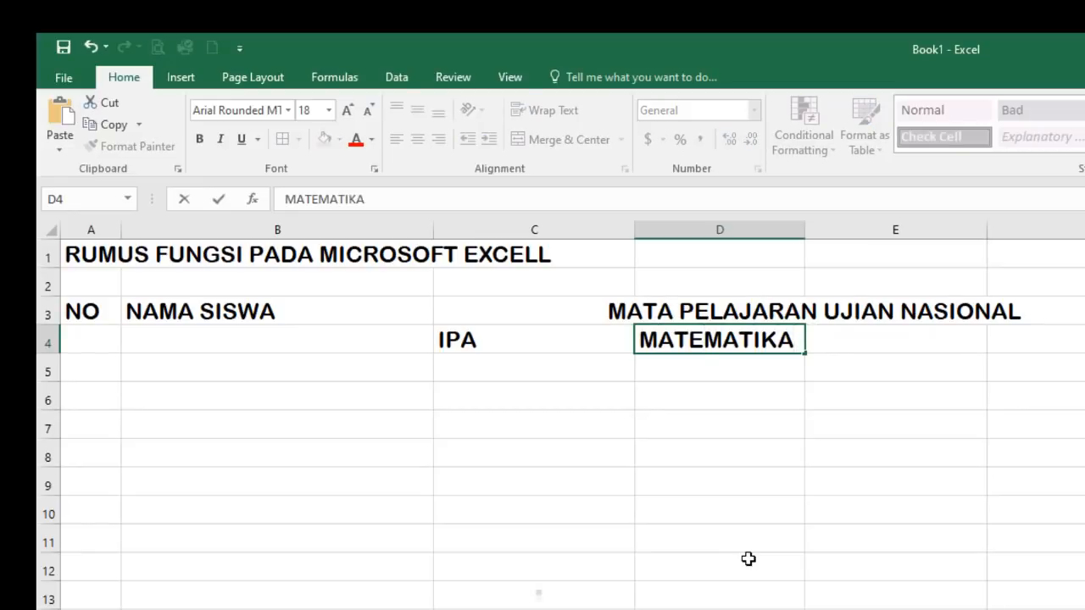
key("Tab")
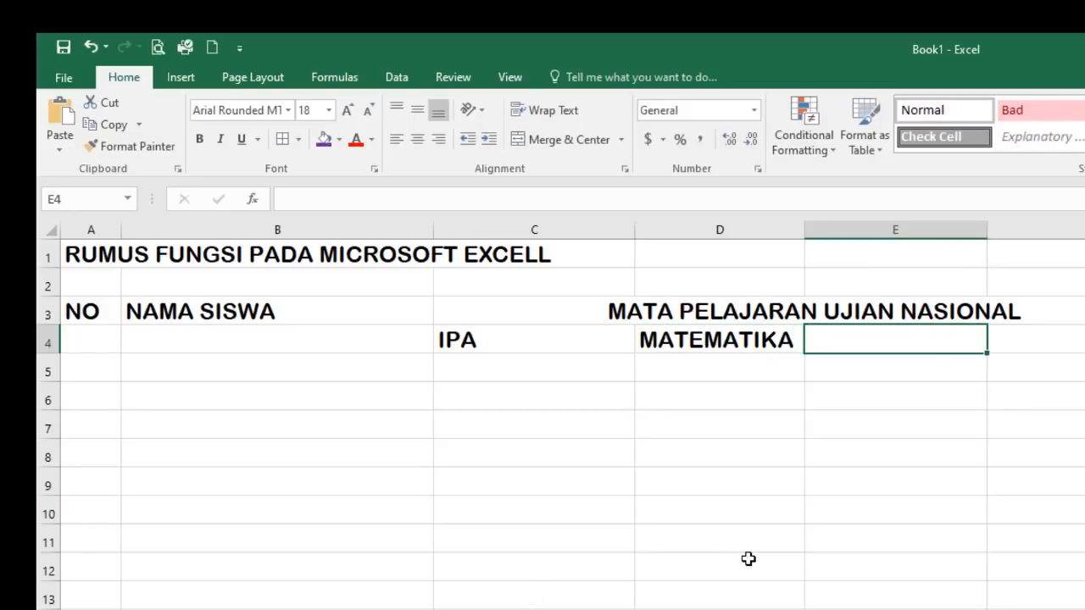
- Enter the subject headings BAHASA INDONESIA in cell E4 and BAHASA INGGRIS in cell F4
type("BAHASA I")
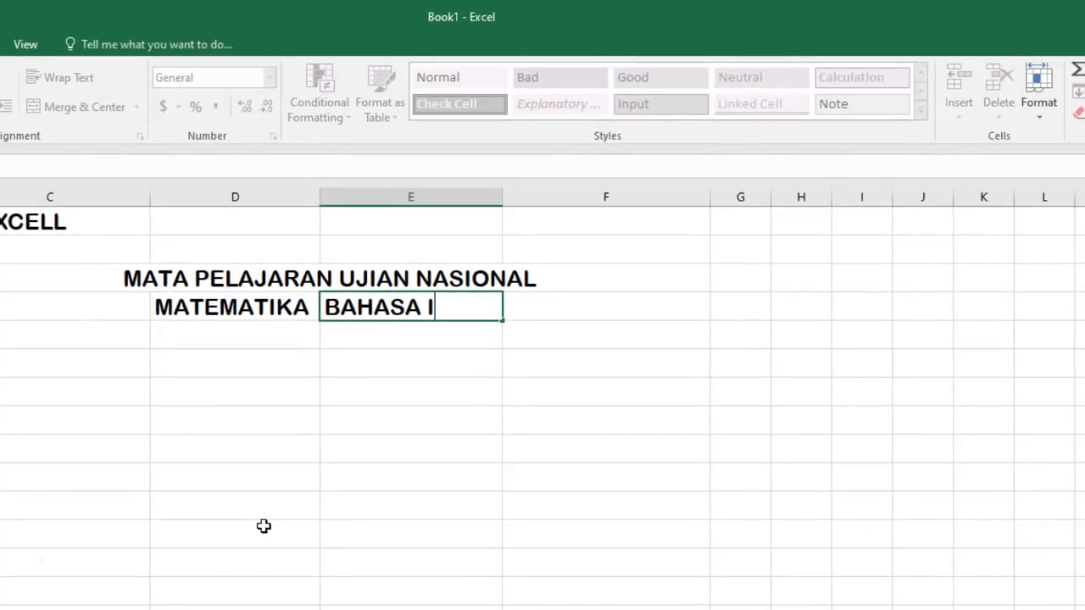
type("NDONES")
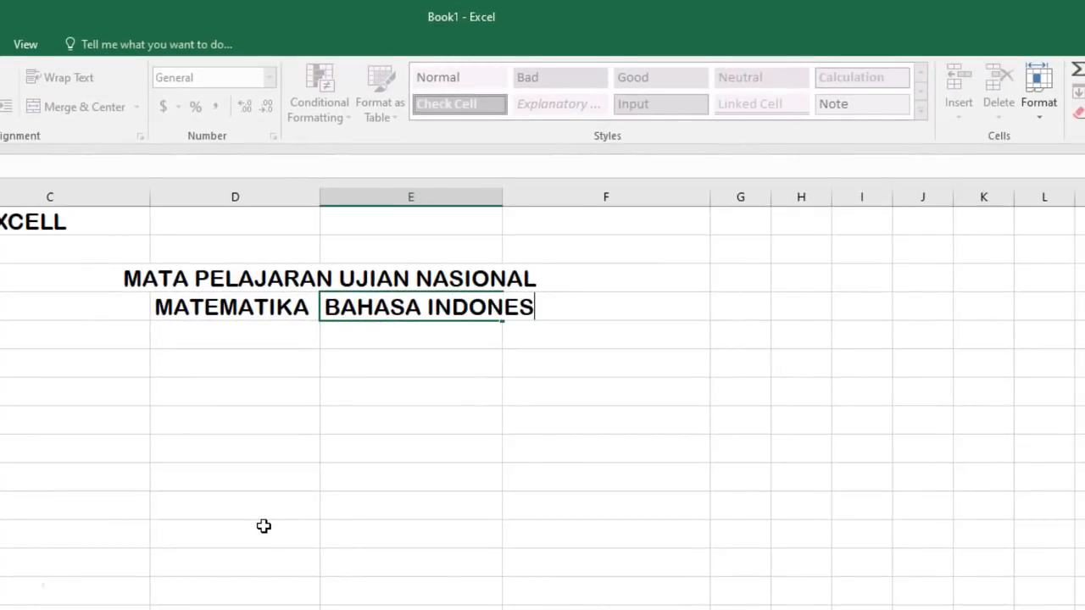
type("IA")
key("Return")
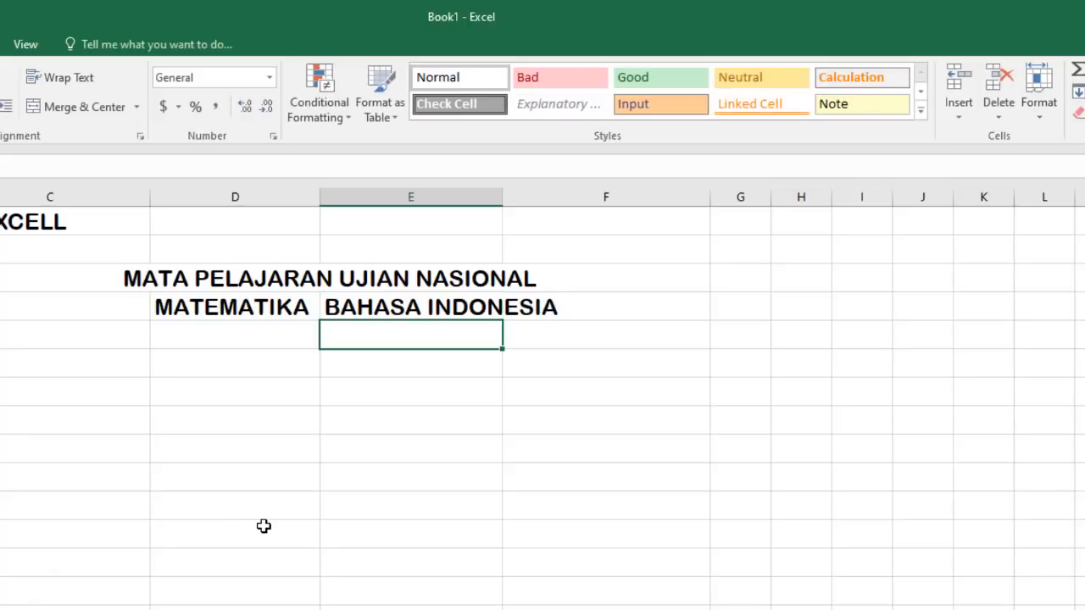
left_click(585, 306)
type("BA")
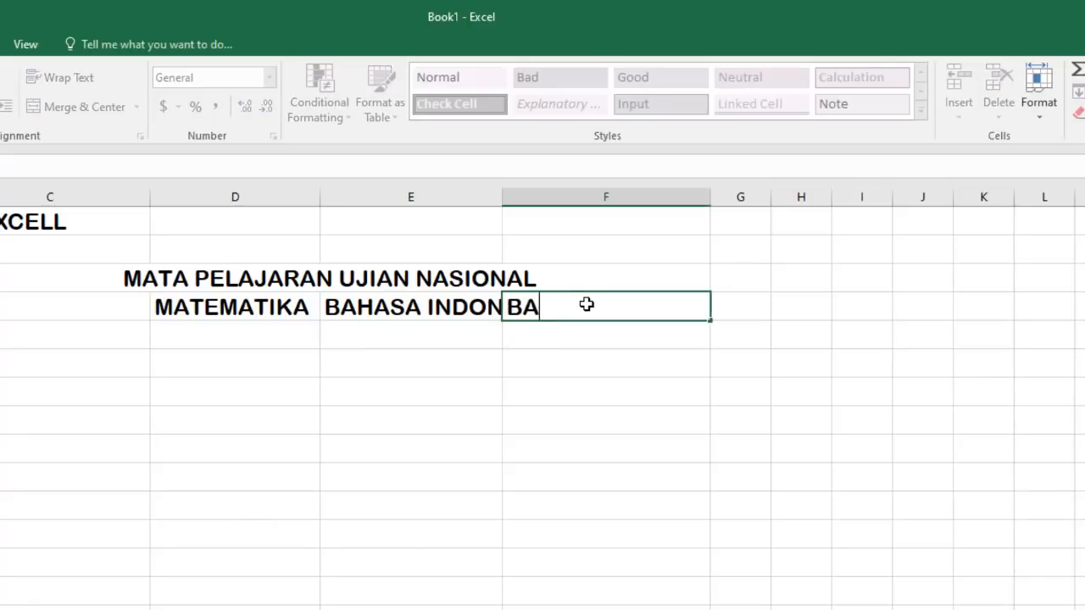
type("HASA INGGRI")
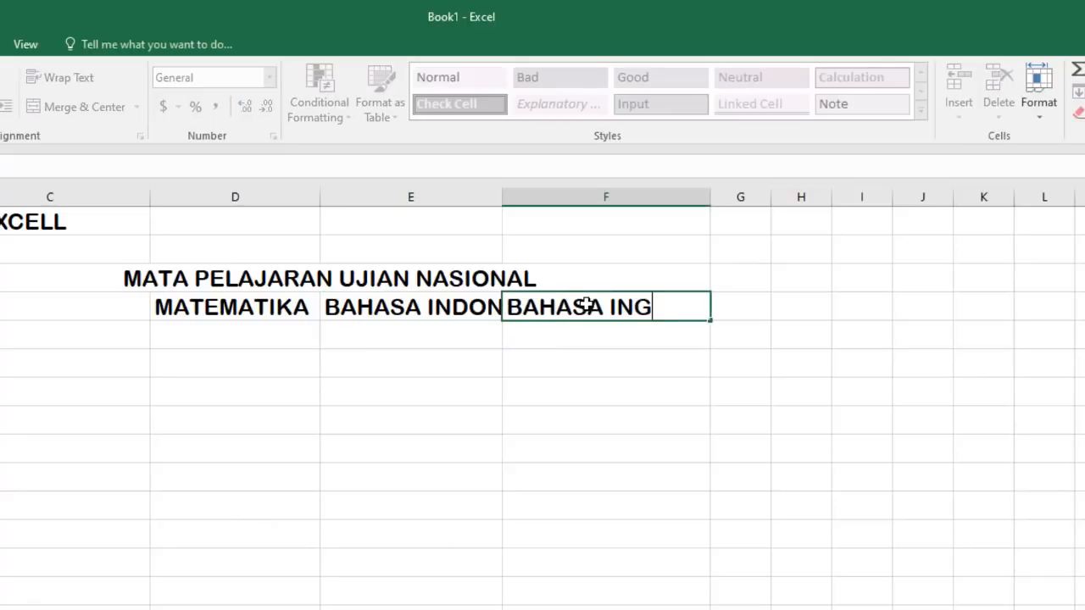
type("S")
key("Return")
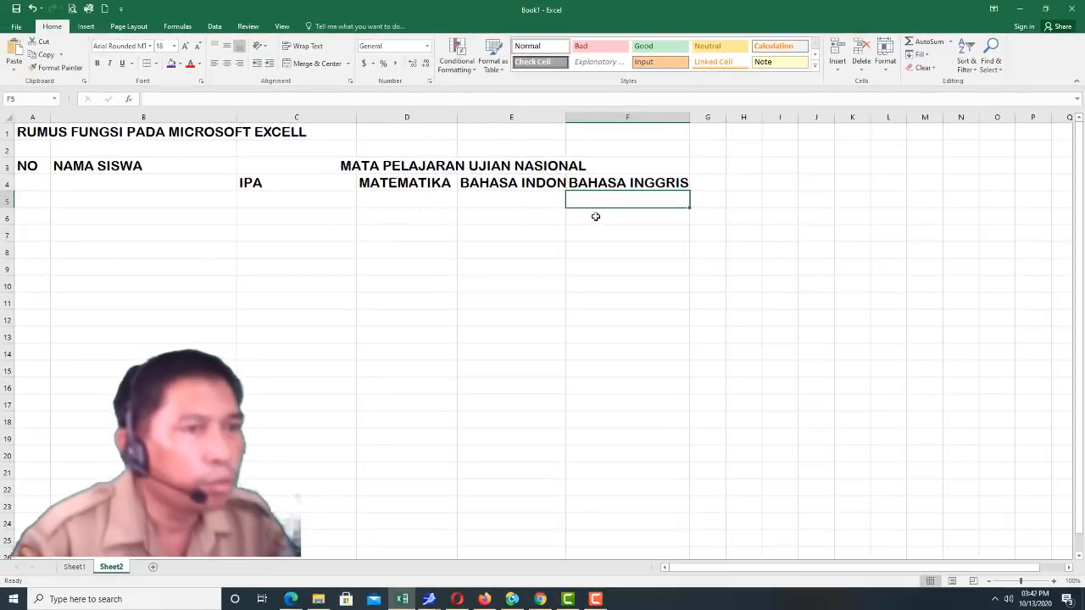
- Number the student rows 1 to 5 in cells A5 to A9 under the NO heading
left_click(34, 206)
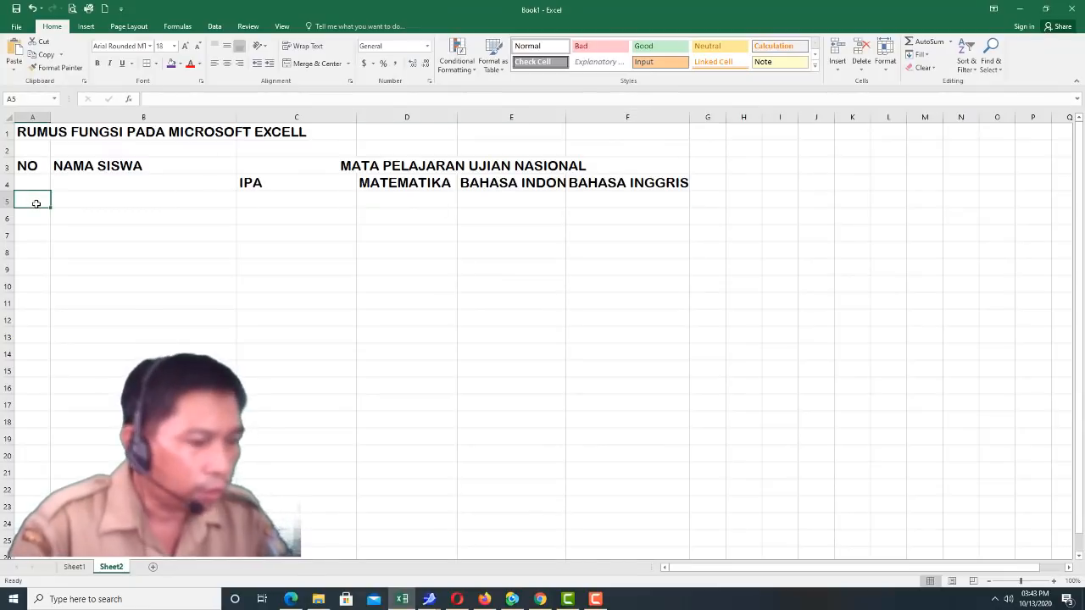
type("1")
key("Return")
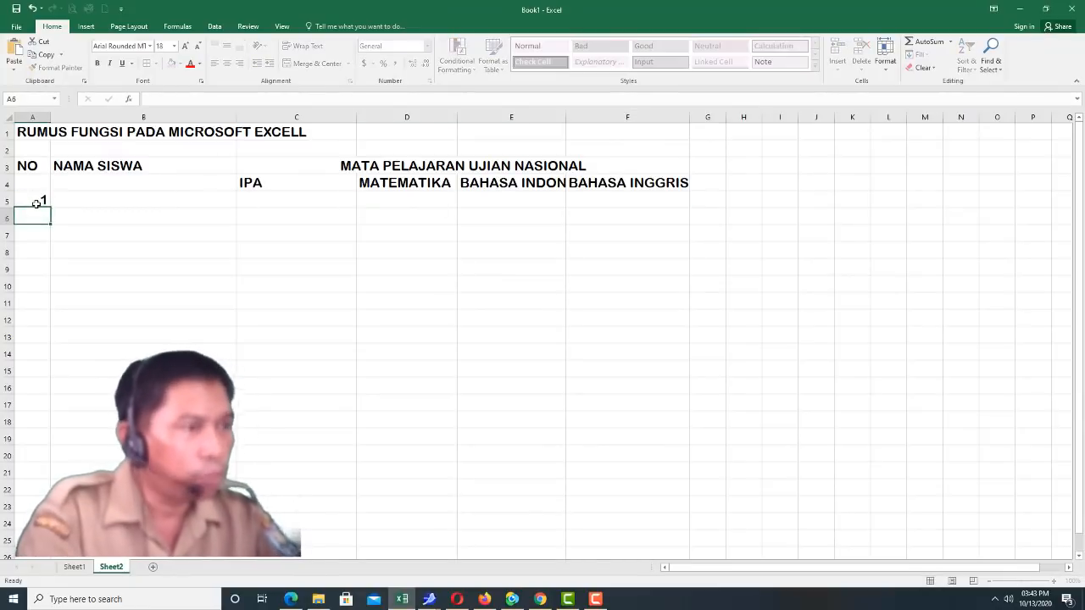
type("2")
key("Return")
type("3")
key("Return")
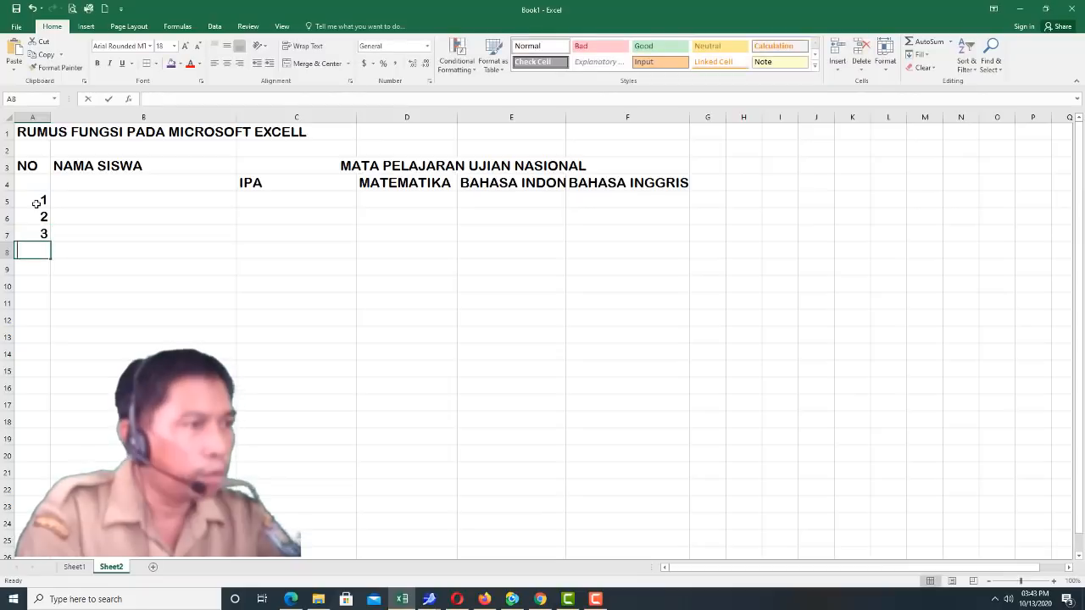
type("4")
key("Return")
type("5")
key("Return")
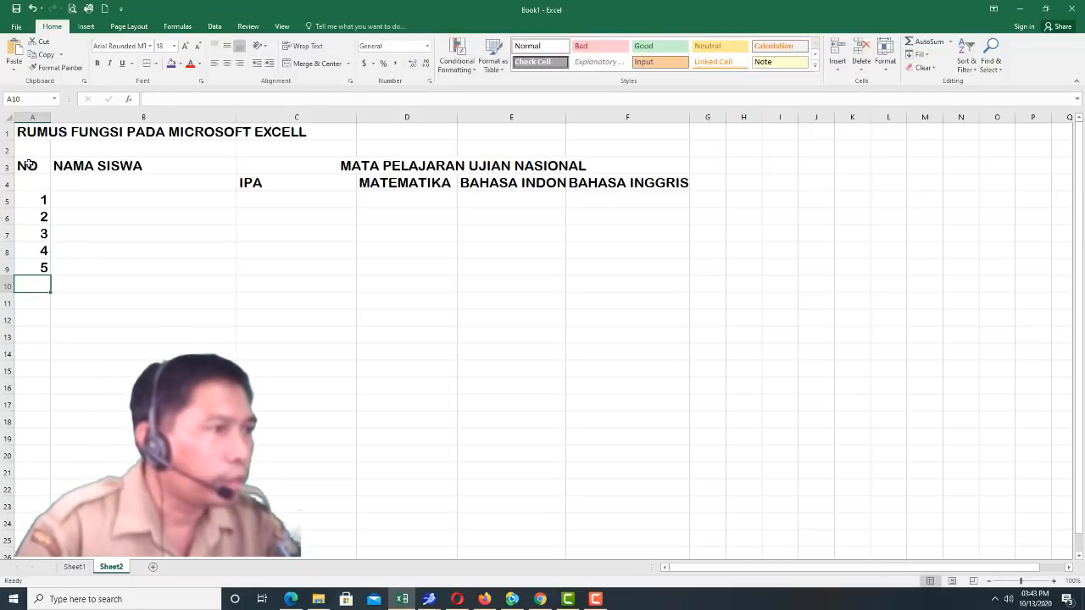
- Apply all borders to the table range A3:H10
left_click_drag(28, 164, 733, 289)
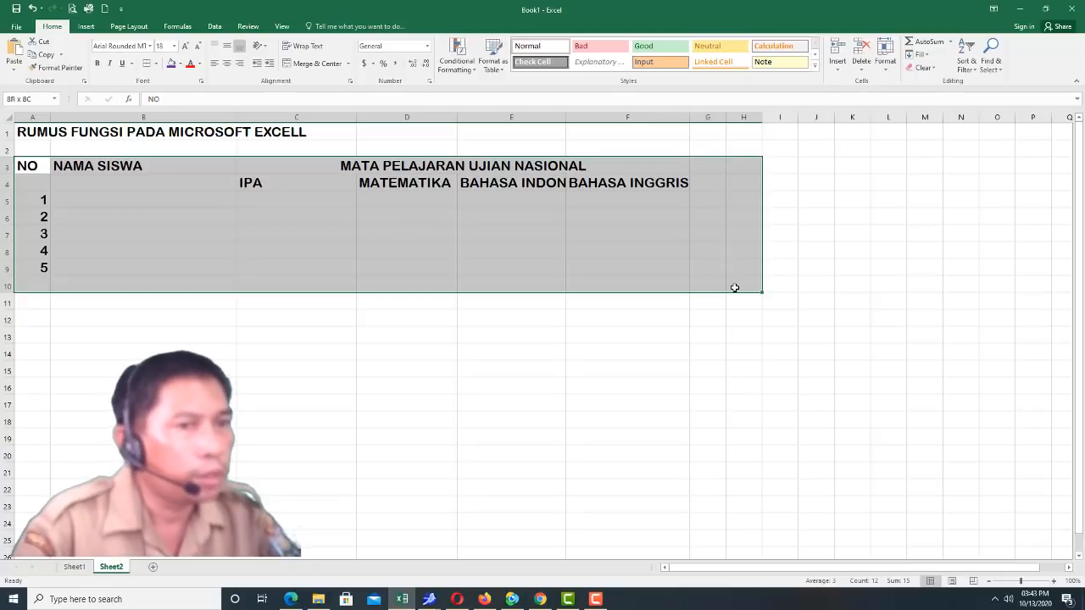
left_click_drag(734, 288, 734, 289)
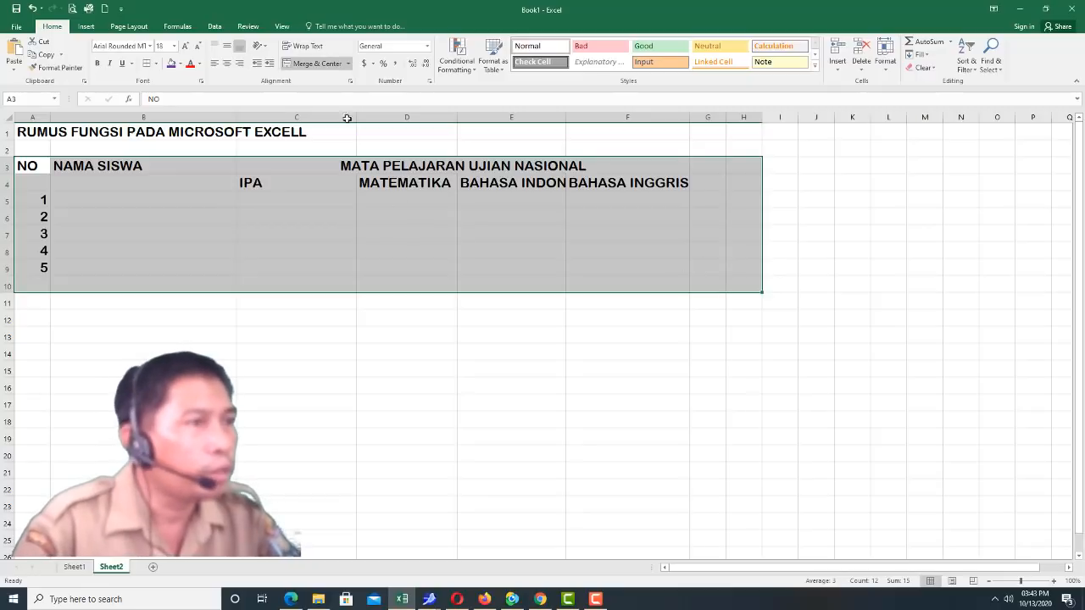
left_click(159, 66)
left_click(188, 166)
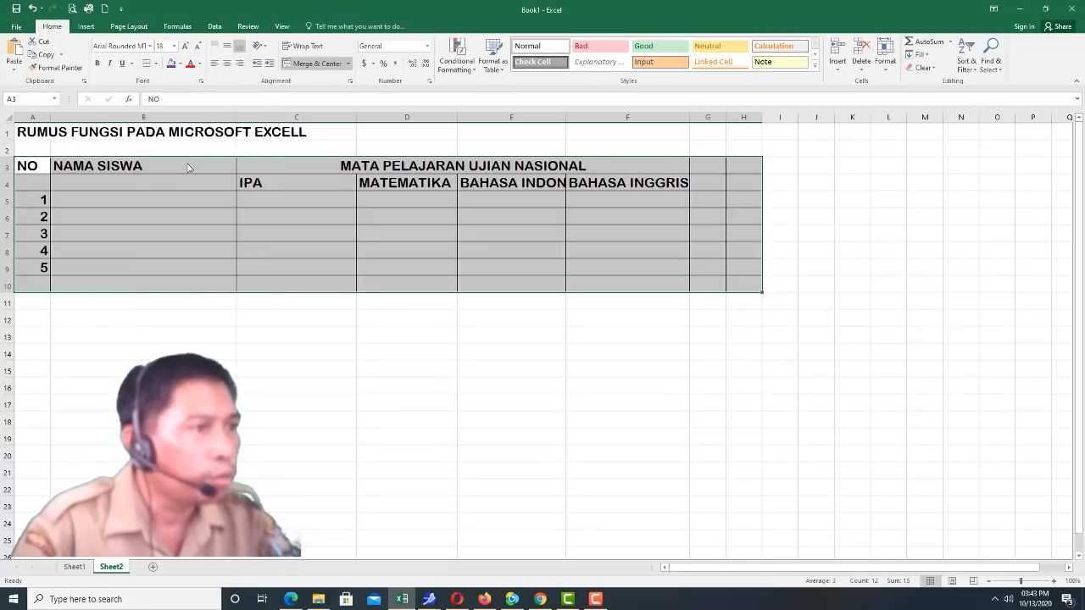
- Set the height of rows 3 to 10 to 30 and centre the contents of A3:H10 horizontally
left_click(893, 70)
left_click(899, 97)
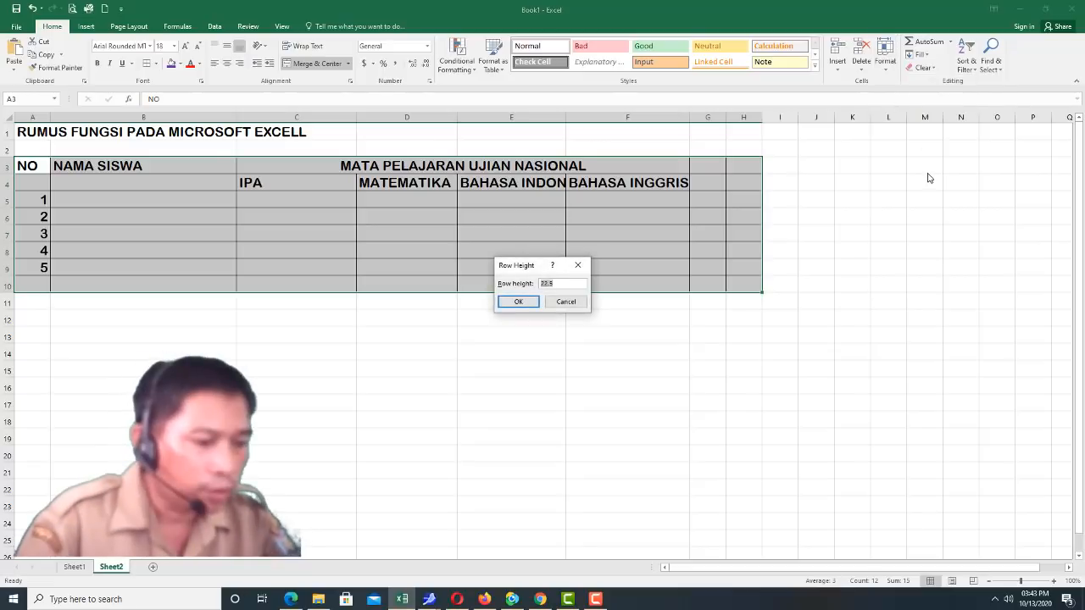
type("30")
key("Return")
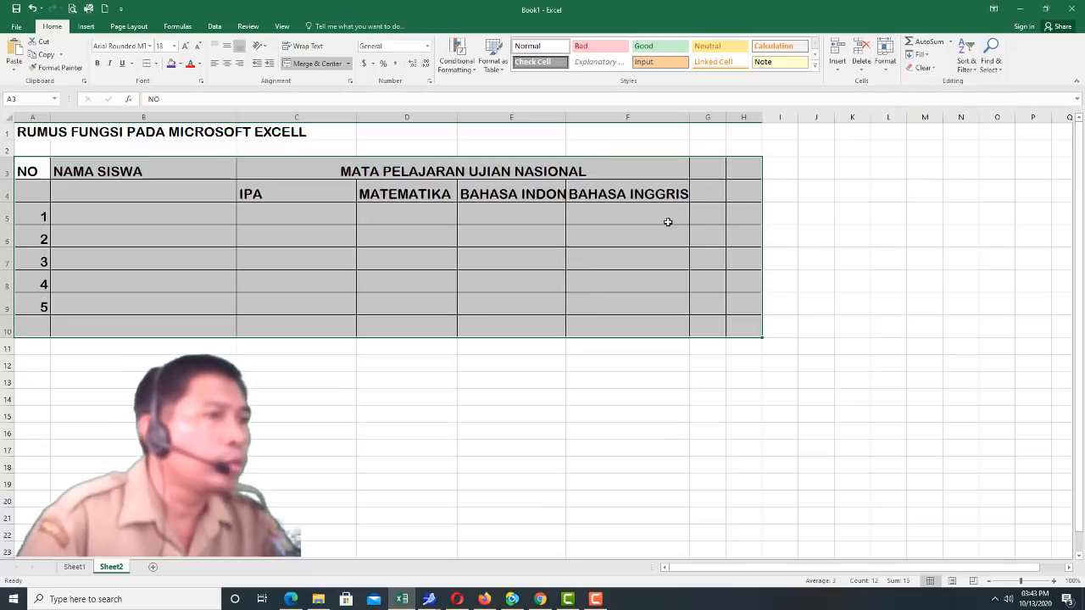
left_click(227, 63)
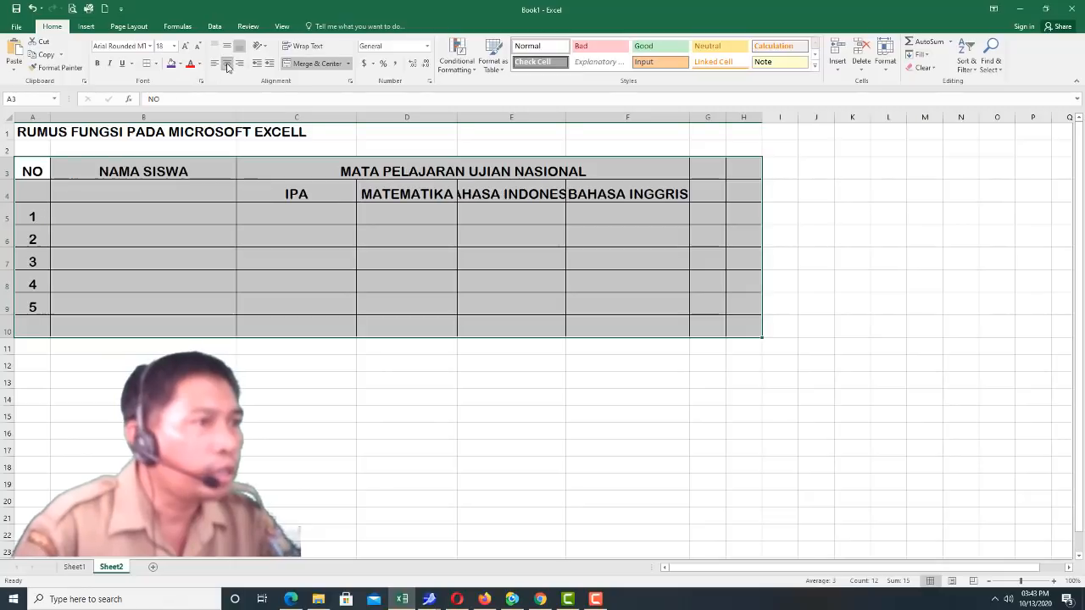
left_click(346, 277)
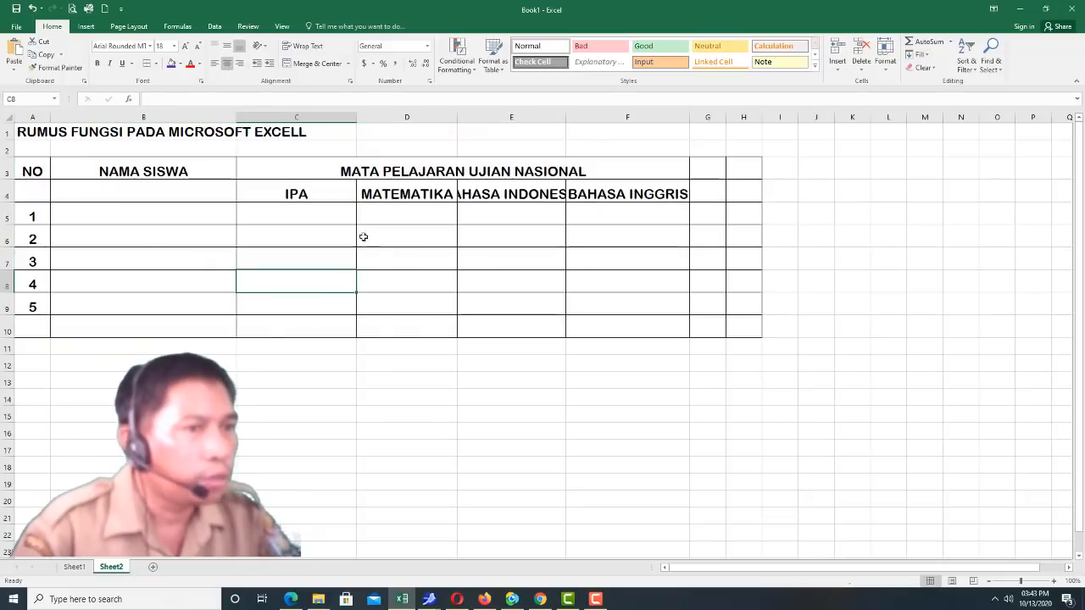
- Merge the NO heading across A3:A4 and NAMA SISWA across B3:B4, and middle-align both vertically
left_click_drag(39, 169, 39, 193)
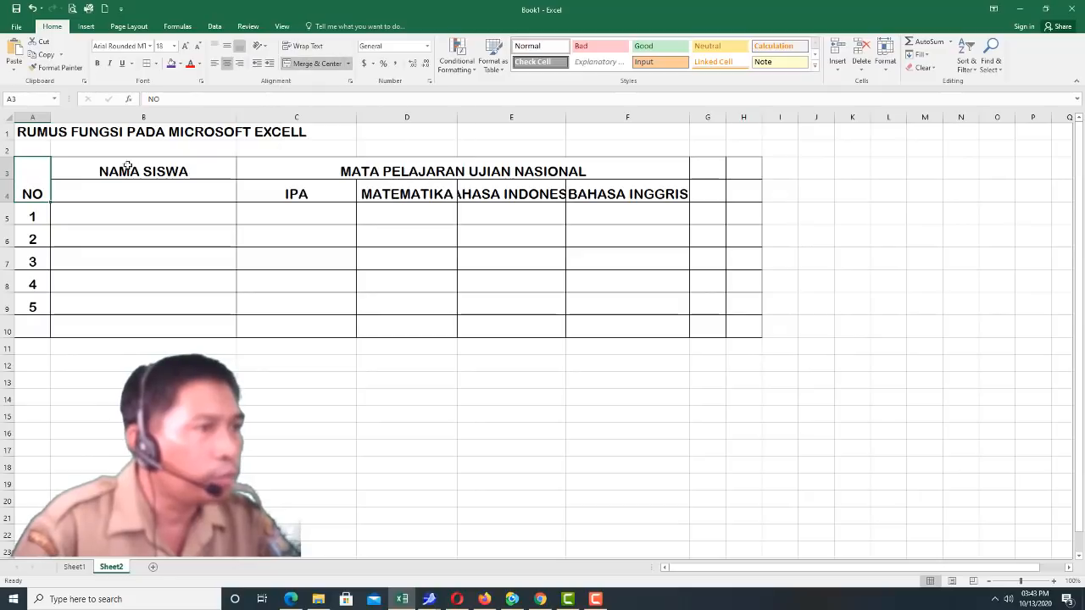
left_click_drag(157, 169, 153, 186)
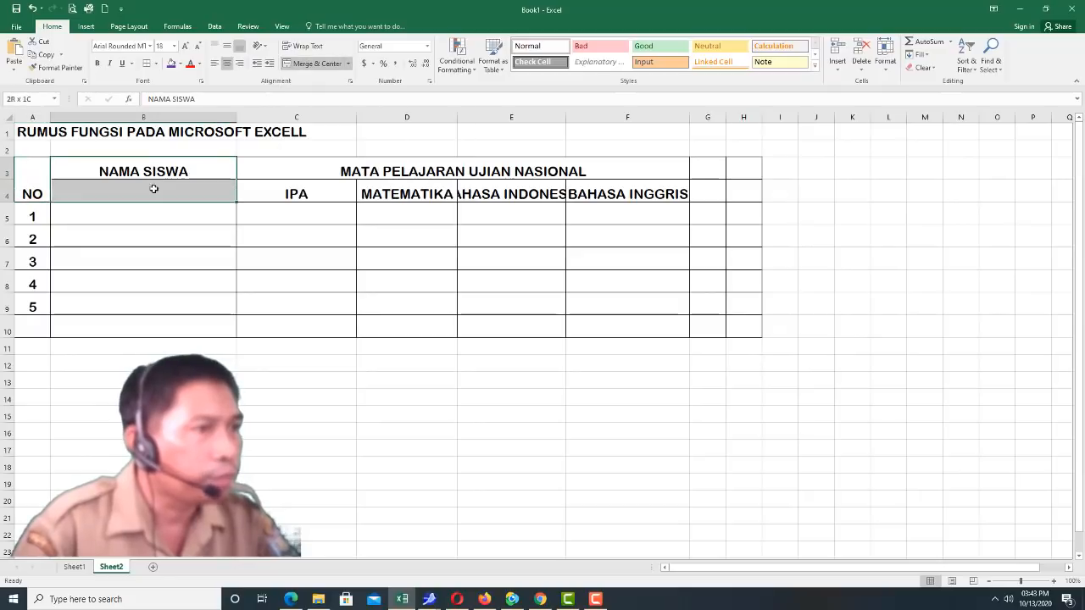
left_click(317, 62)
left_click_drag(34, 179, 135, 188)
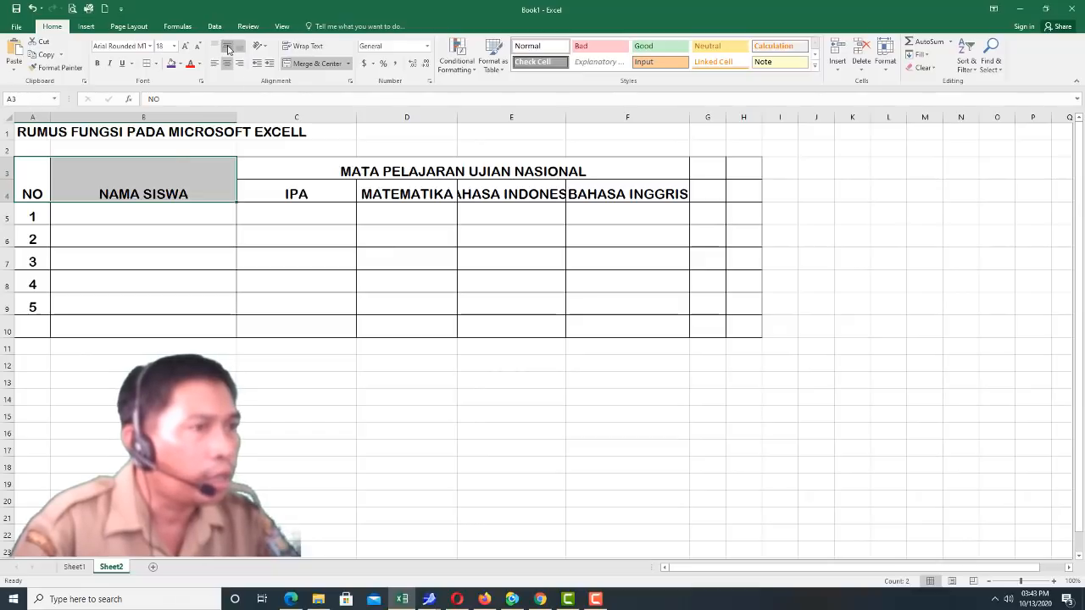
left_click(227, 47)
left_click(555, 169)
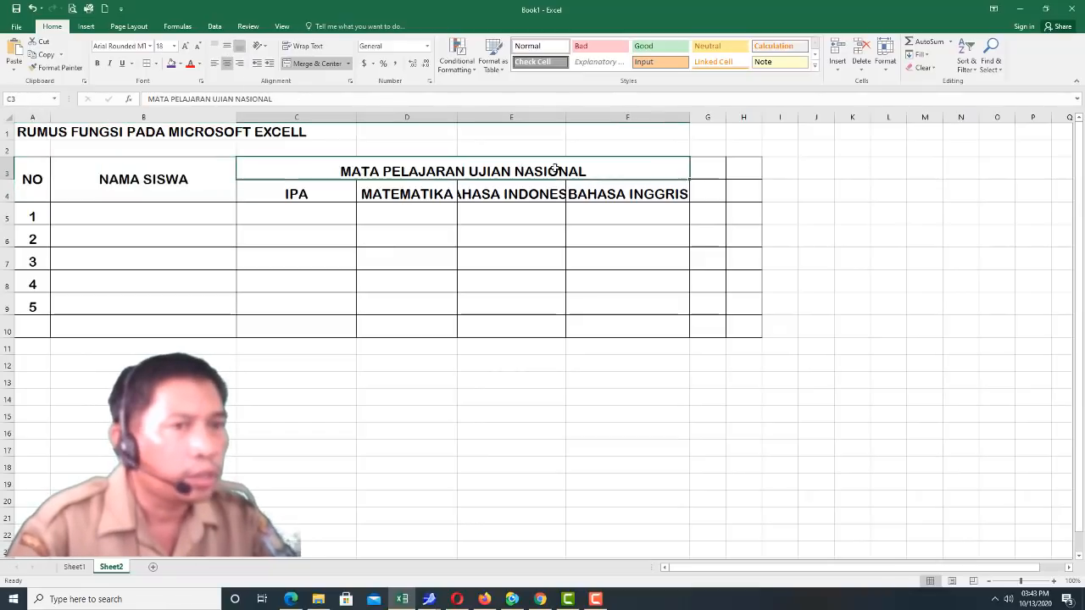
- Widen column G and narrow column B, and add the heading JUMLAH in the merged cells G3:G4
left_click_drag(725, 113, 792, 115)
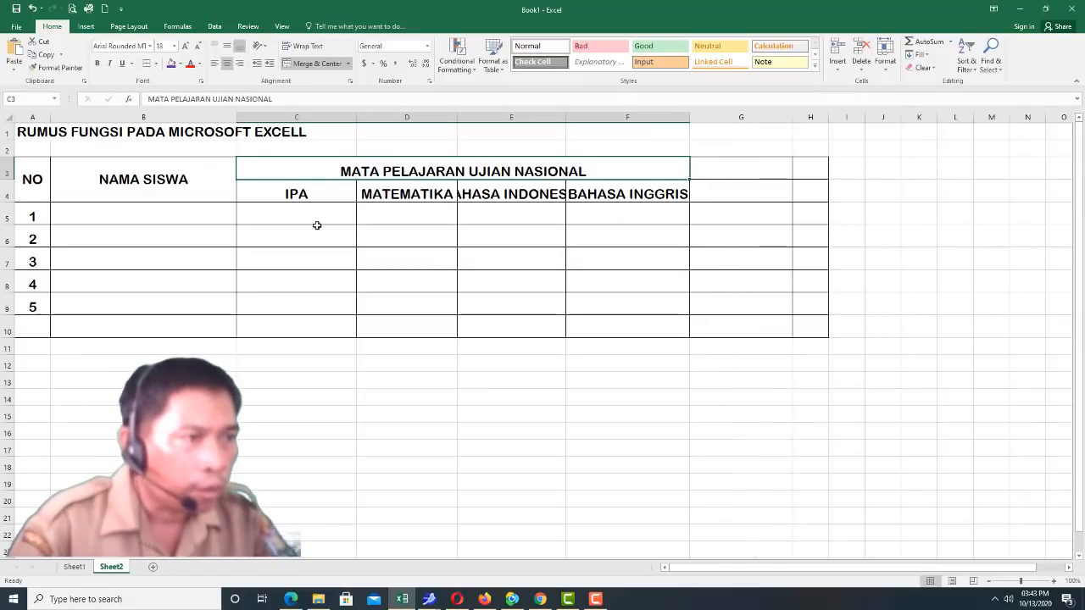
left_click_drag(237, 118, 191, 128)
left_click_drag(687, 172, 685, 189)
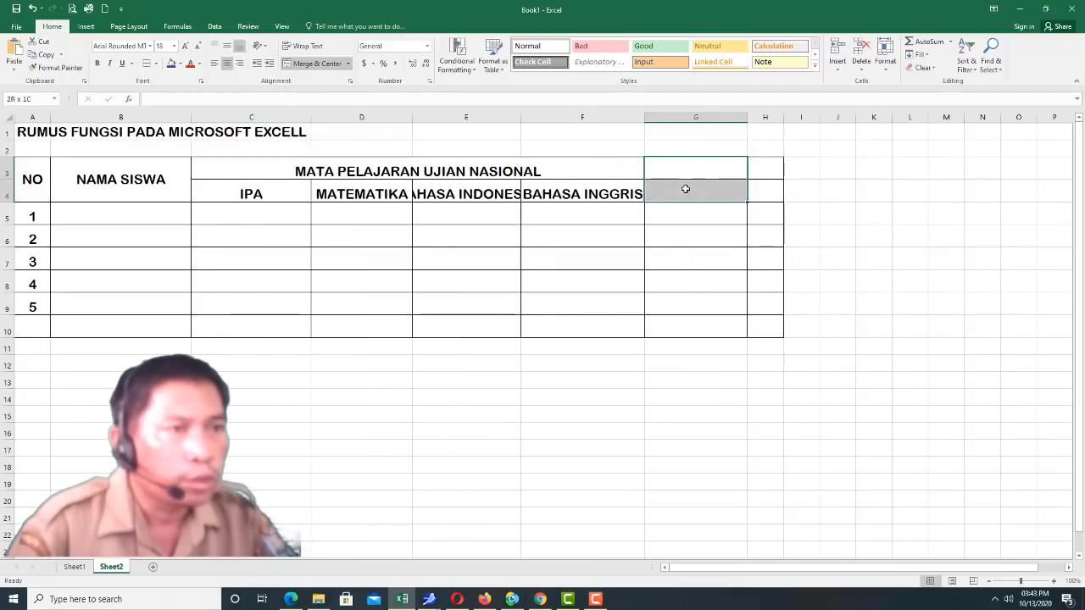
left_click(314, 64)
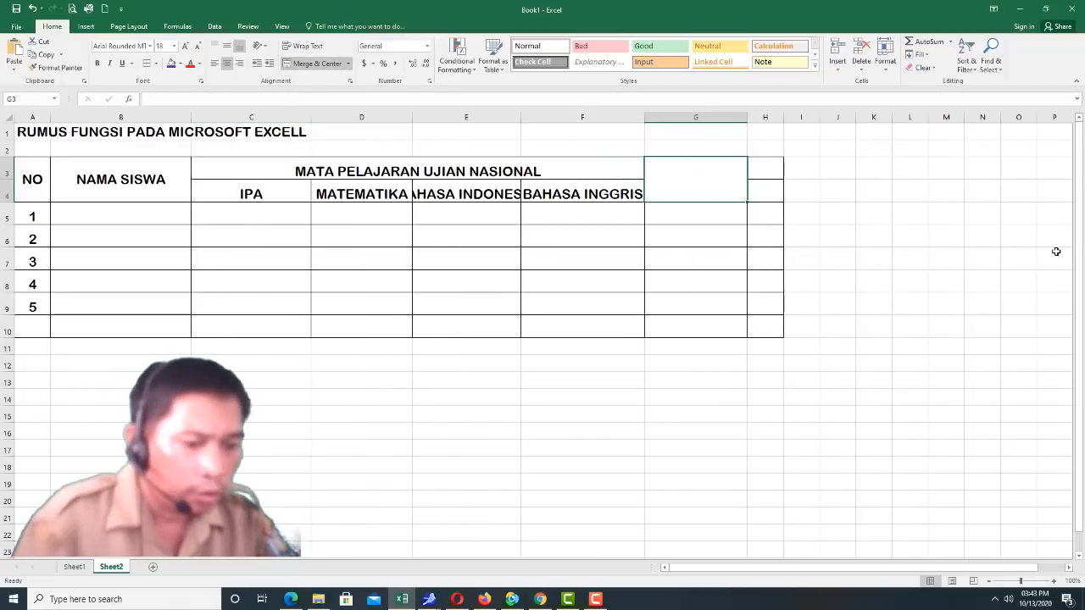
type("JUML")
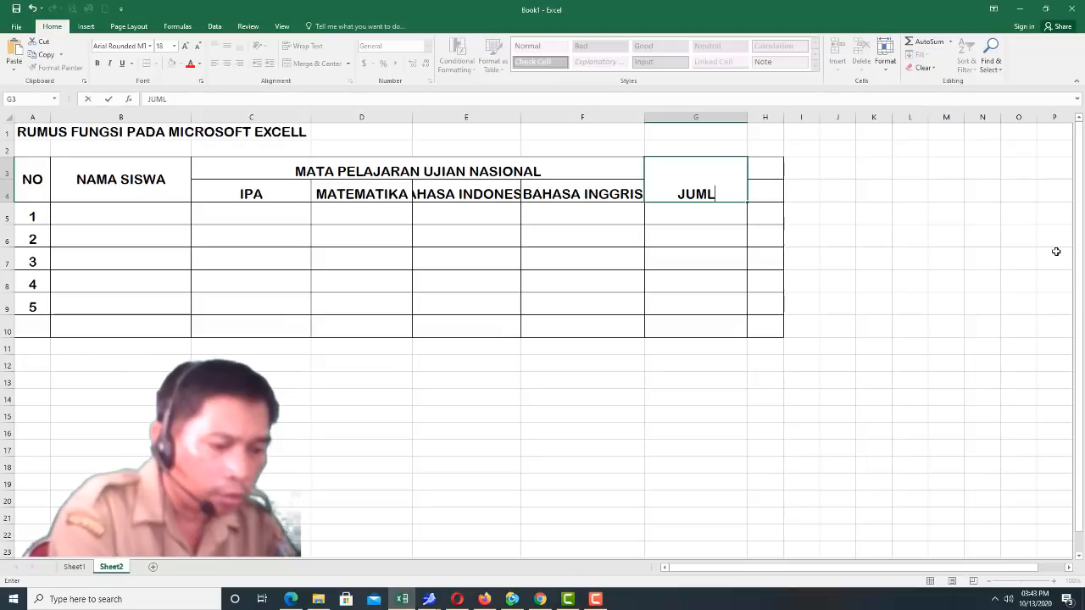
type("AH")
key("Return")
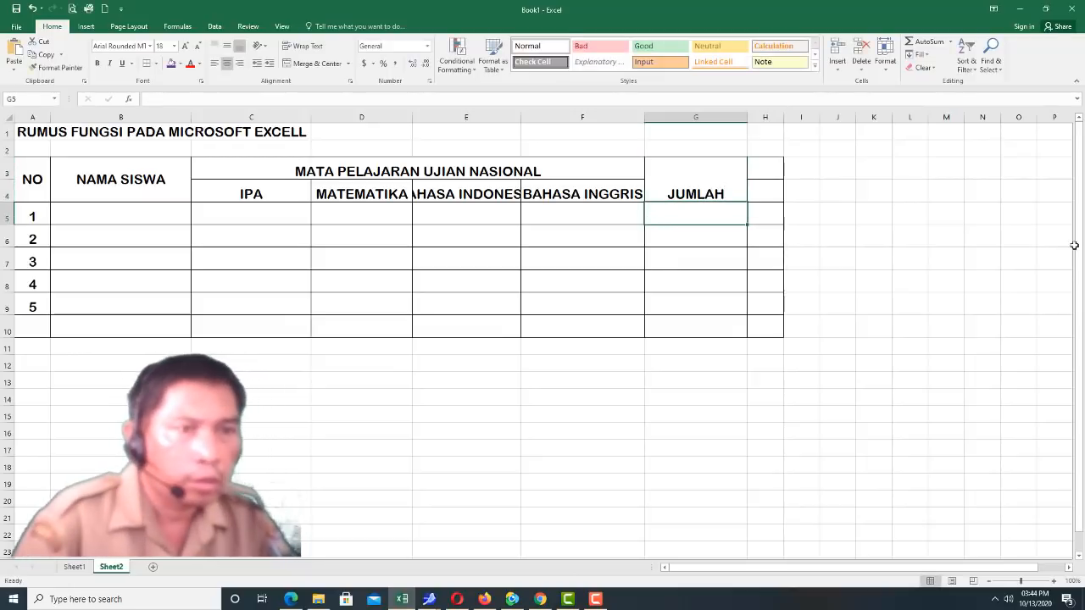
- Narrow column G and widen column H, and add the heading RATA-RATA in the merged cells H3:H4
left_click_drag(748, 118, 798, 117)
left_click_drag(731, 167, 729, 189)
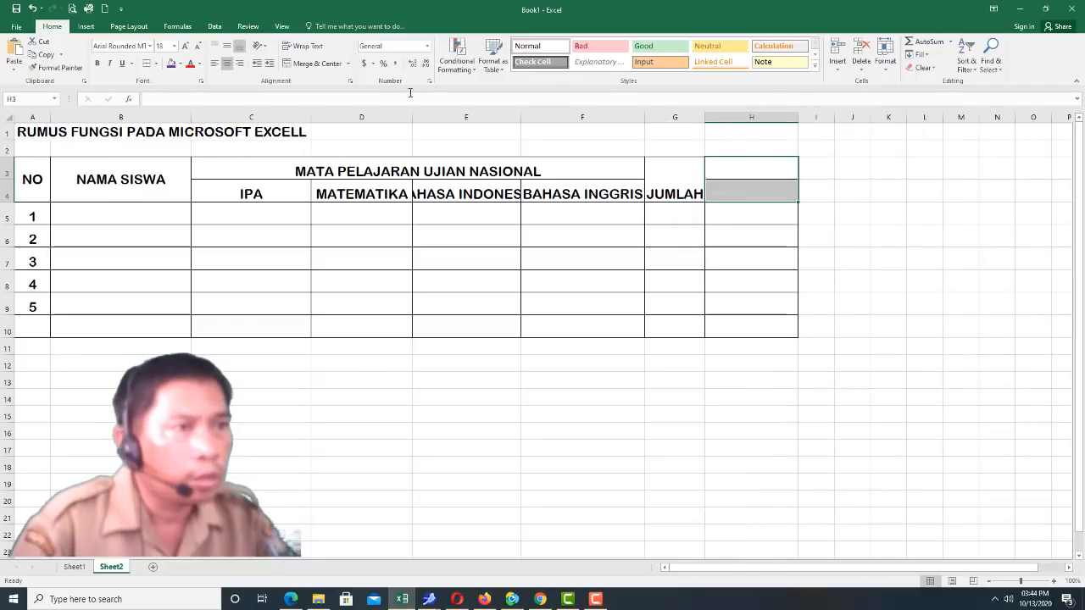
left_click(314, 64)
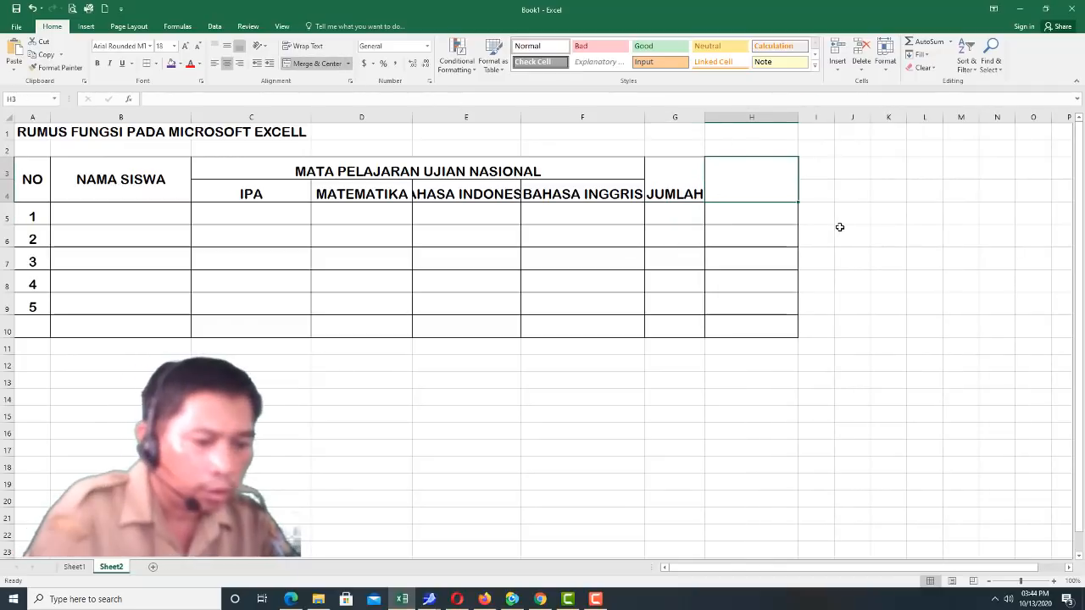
type("RATA")
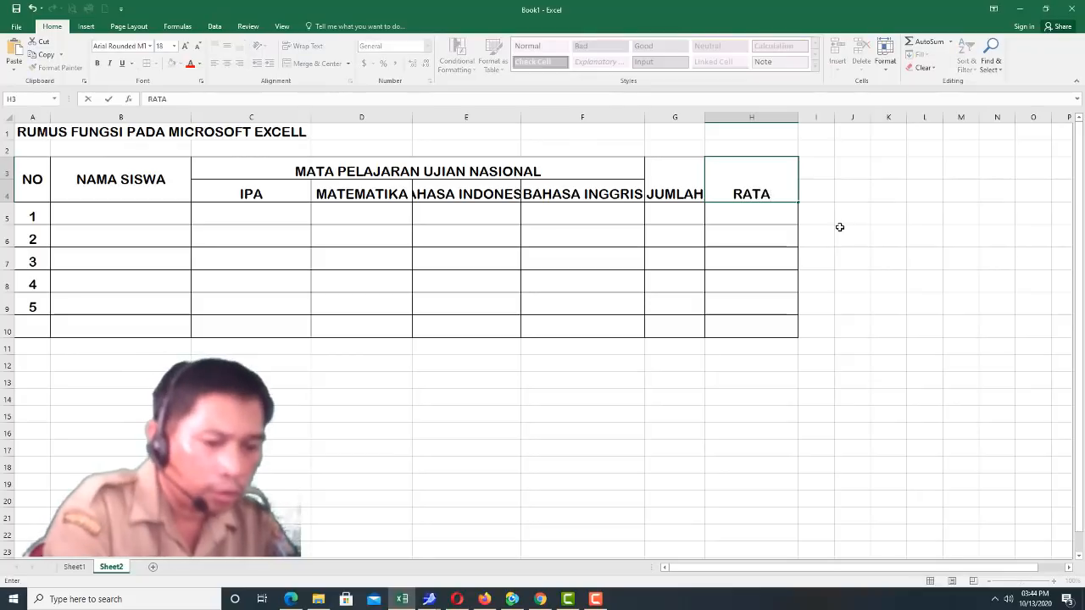
type("-ARA")
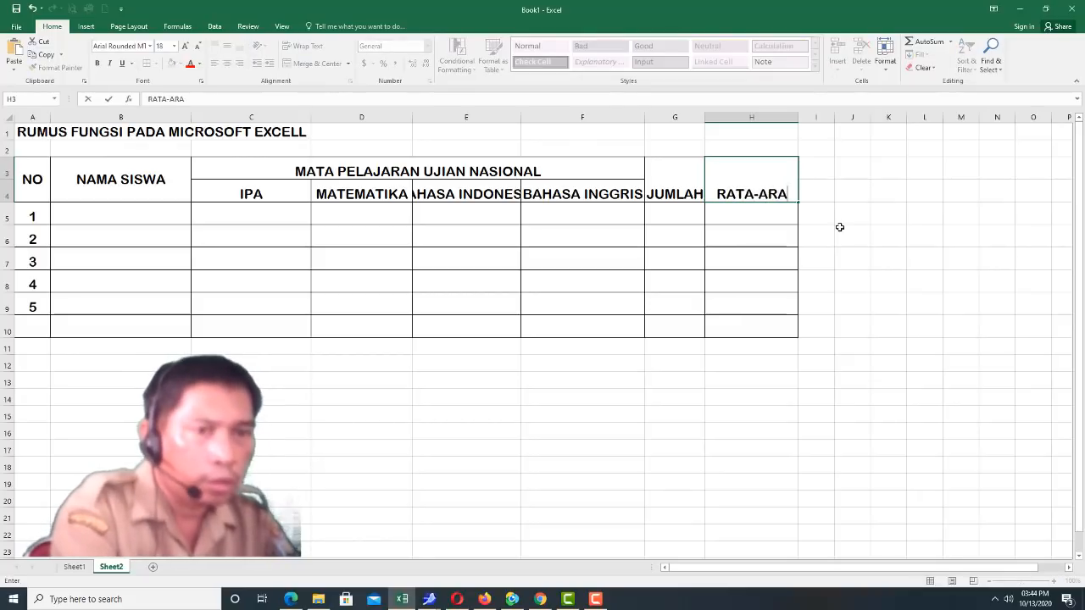
key("BackSpace")
key("BackSpace")
key("BackSpace")
type("RATA")
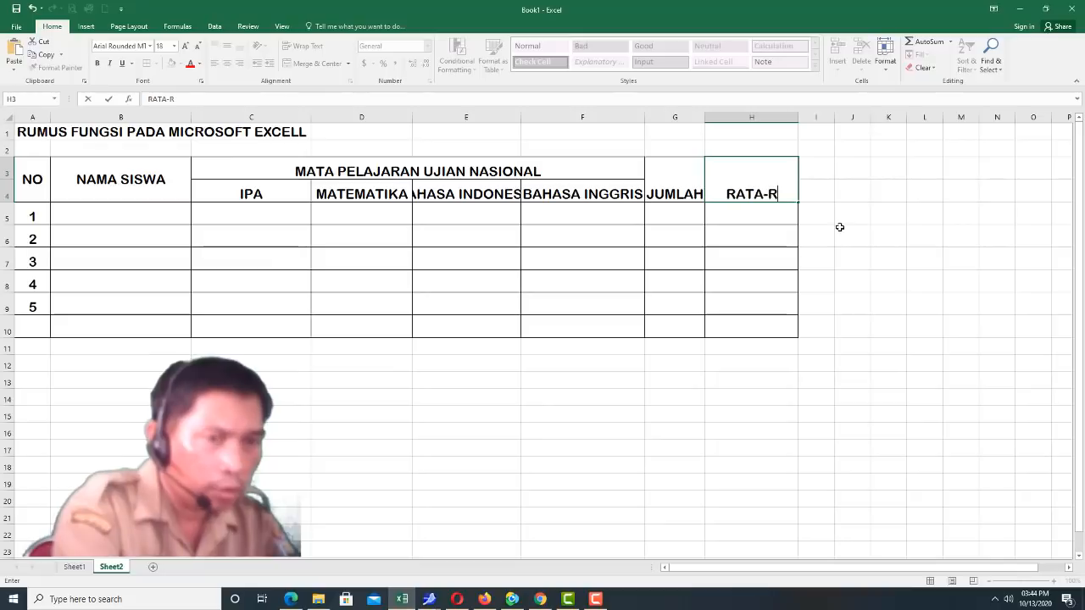
key("Return")
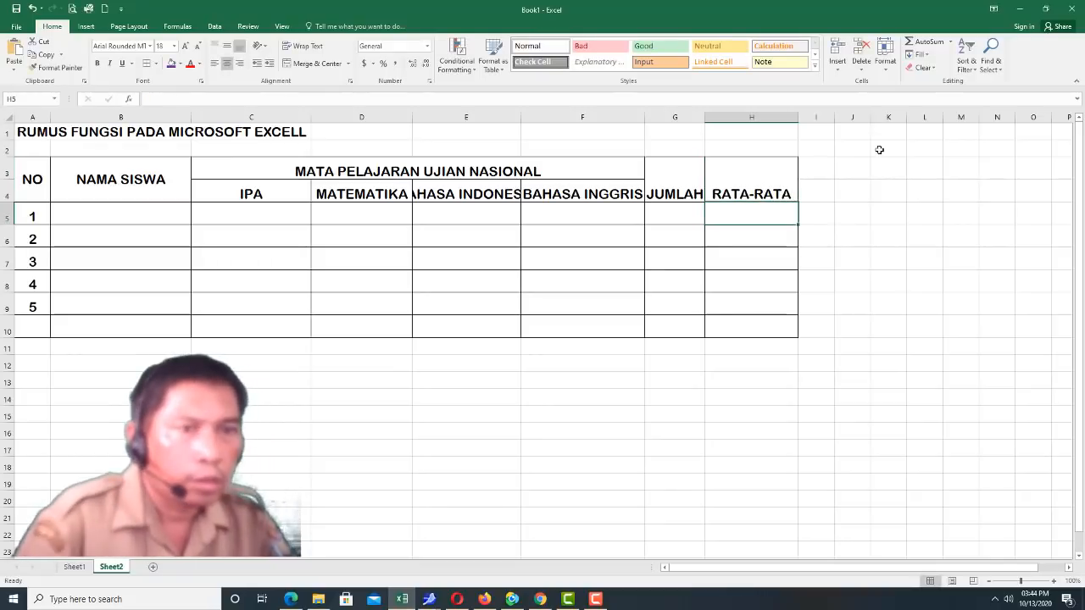
- Widen column I and apply all borders to I3:I10 to extend the table by one column
left_click_drag(836, 116, 879, 119)
left_click_drag(828, 167, 829, 189)
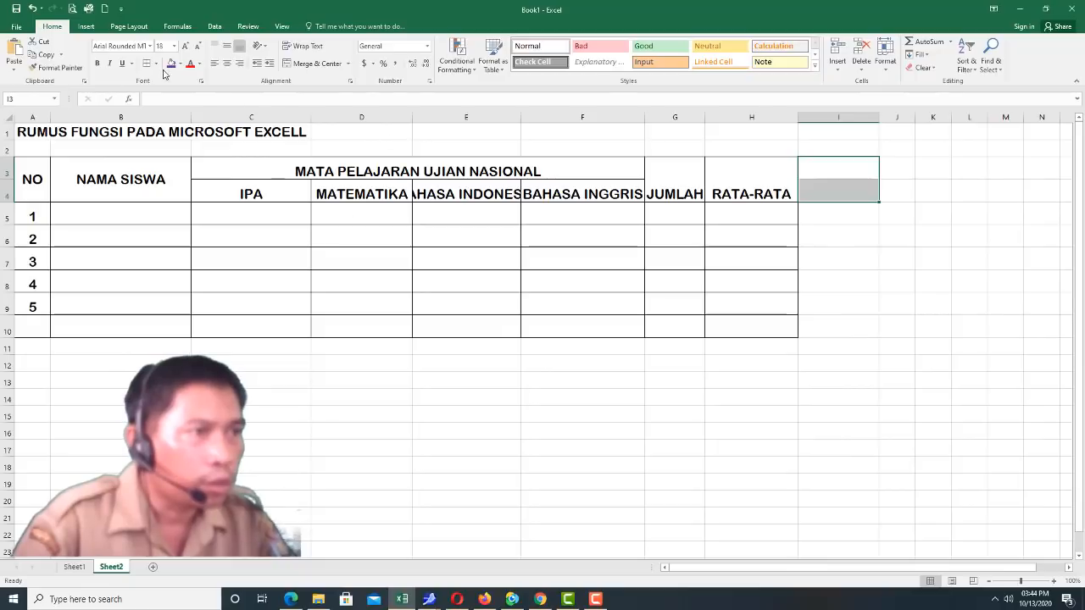
left_click_drag(831, 165, 815, 333)
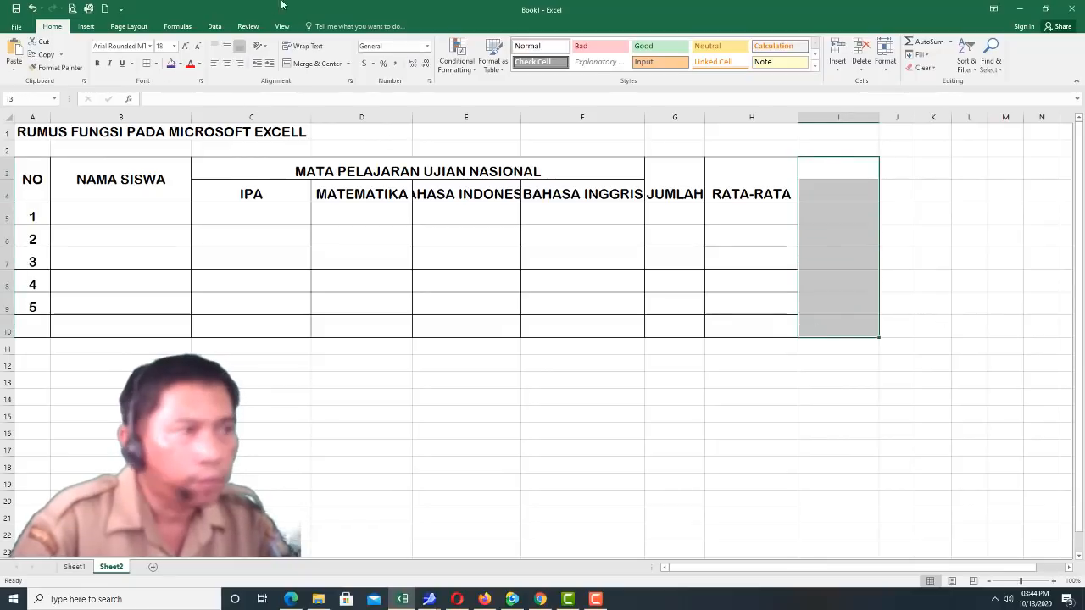
left_click(145, 64)
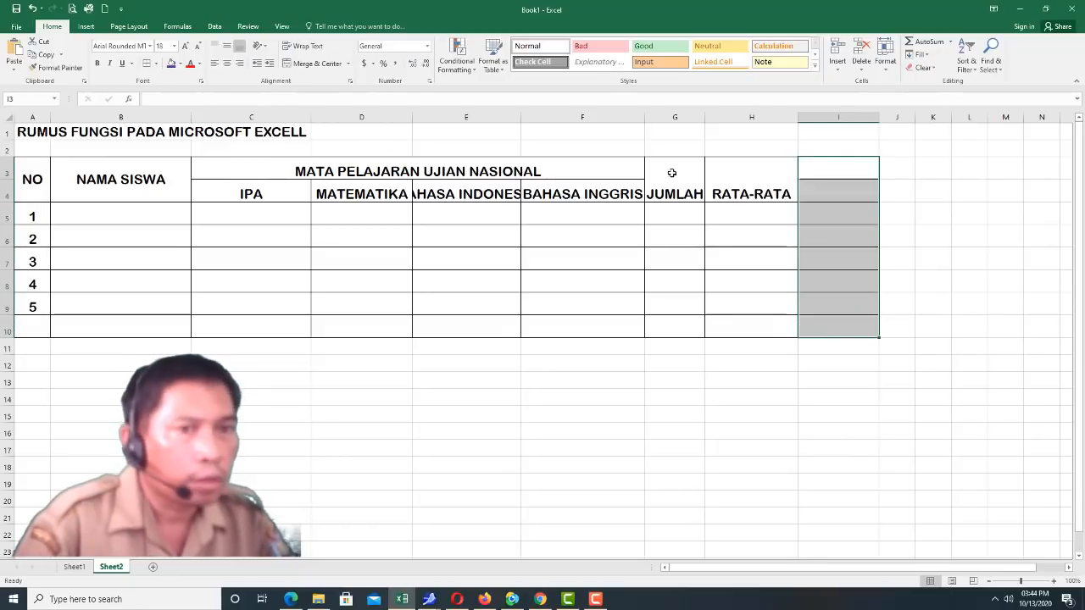
- Merge cells I3:I4 and enter the heading KET in them
left_click_drag(830, 167, 831, 196)
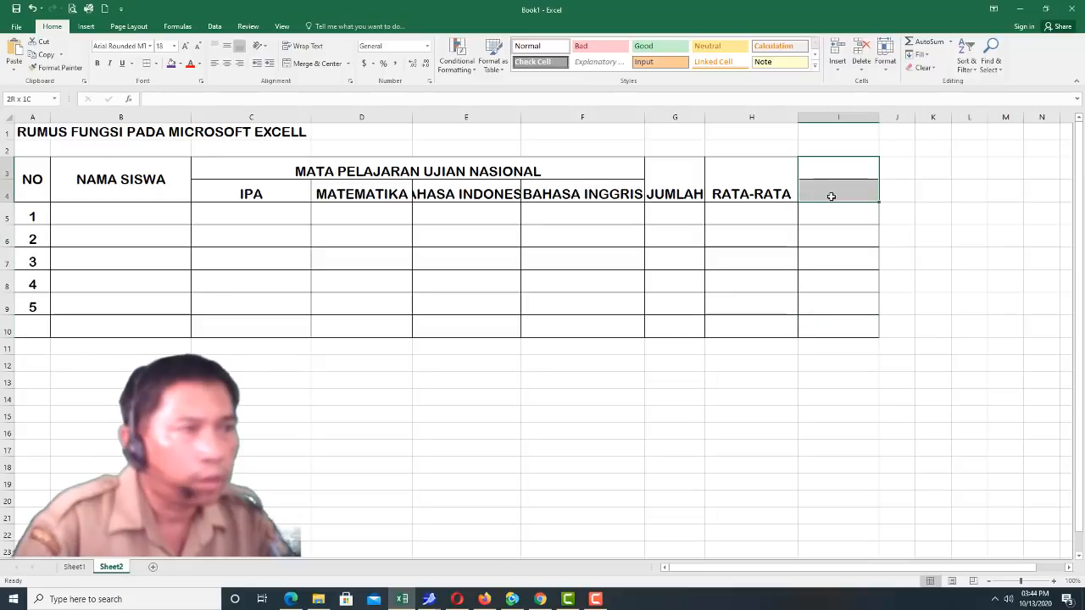
left_click(311, 64)
type("KET")
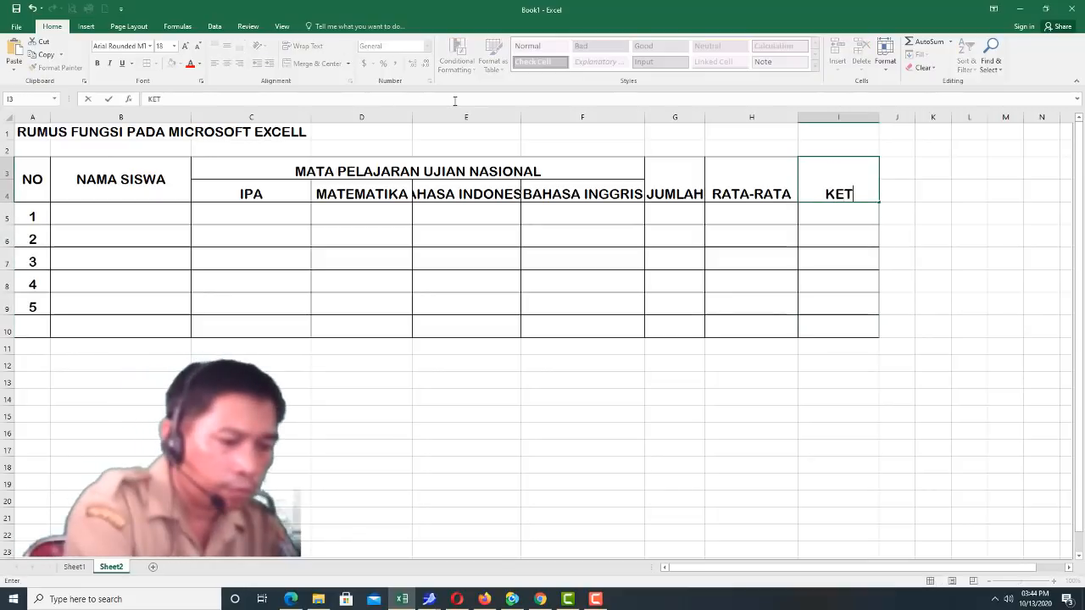
type("ERANGAN")
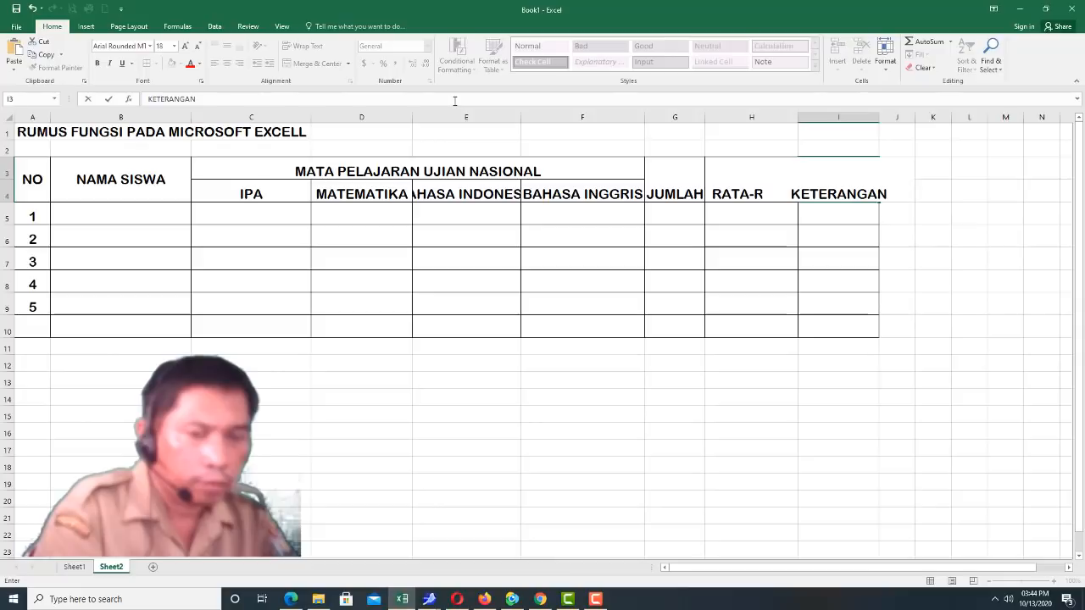
key("Return")
left_click(836, 170)
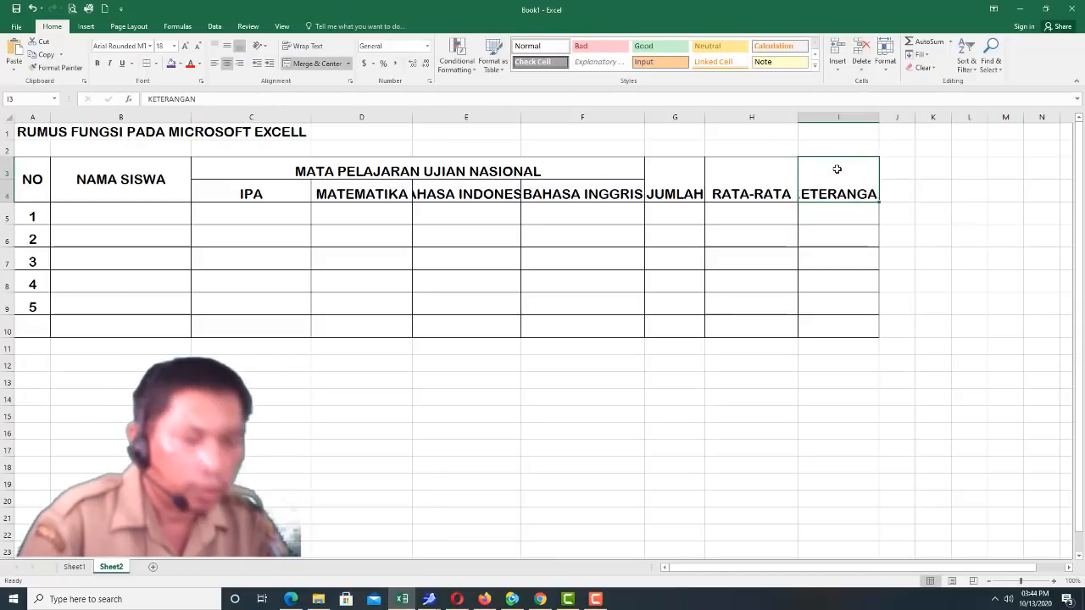
type("KET")
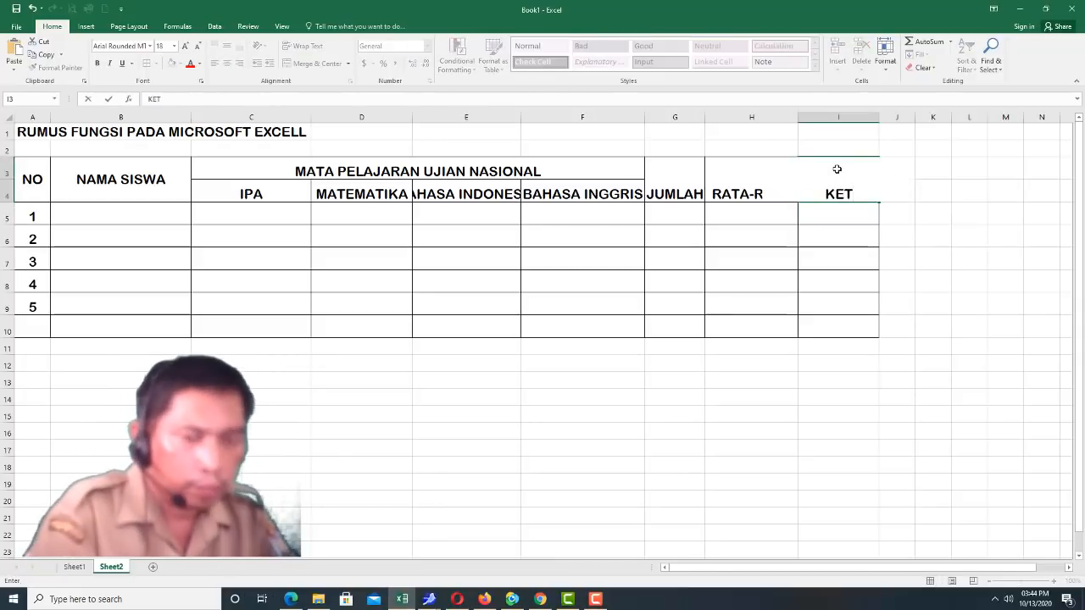
key("Return")
- Middle-align the JUMLAH, RATA-RATA and KET headings vertically and narrow column C to fit IPA
left_click_drag(678, 182, 848, 186)
left_click(230, 49)
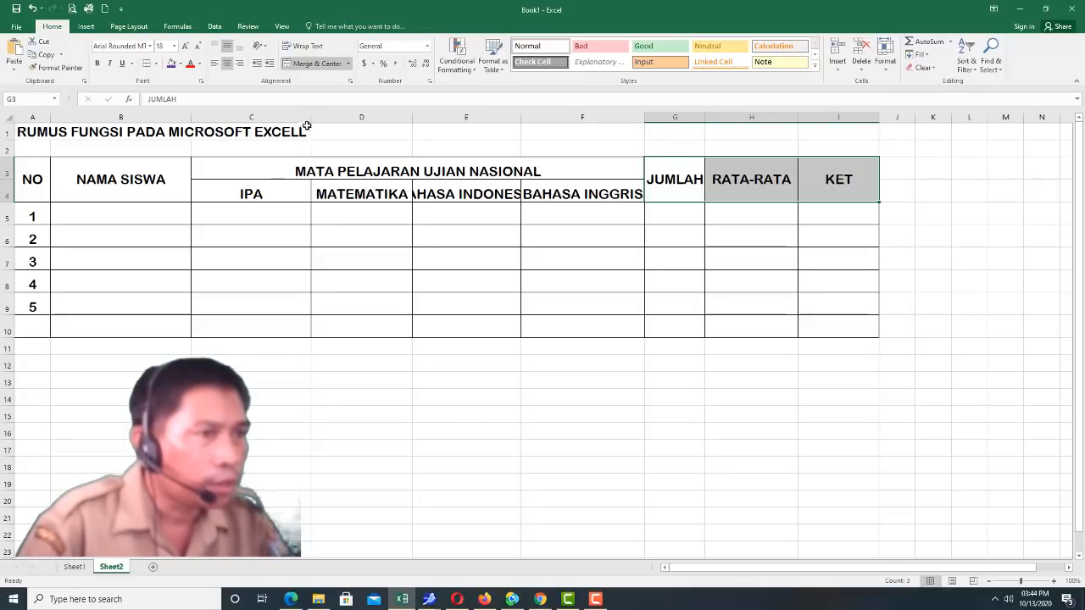
left_click_drag(310, 117, 250, 126)
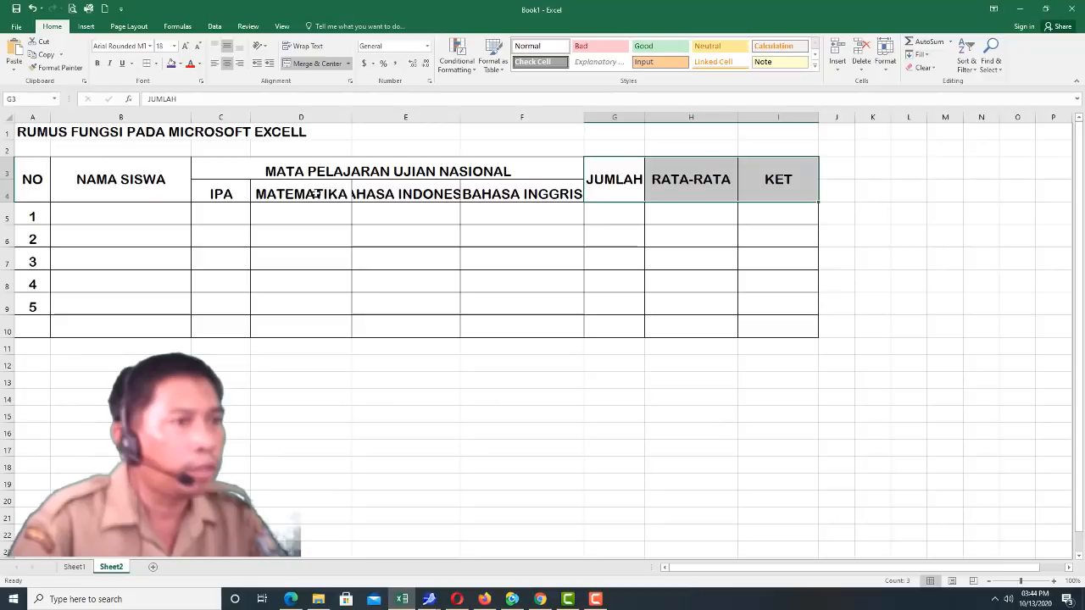
- Wrap the BAHASA INDONESIA and BAHASA INGGRIS headings in E4 and F4 and increase row 4's height to fit two lines
left_click(398, 192)
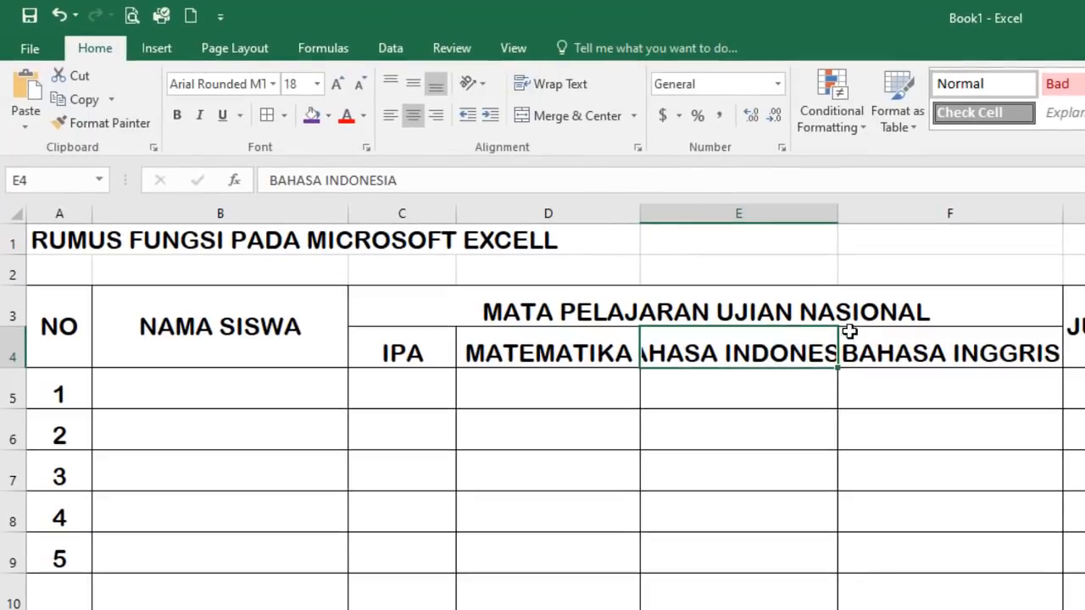
left_click(576, 86)
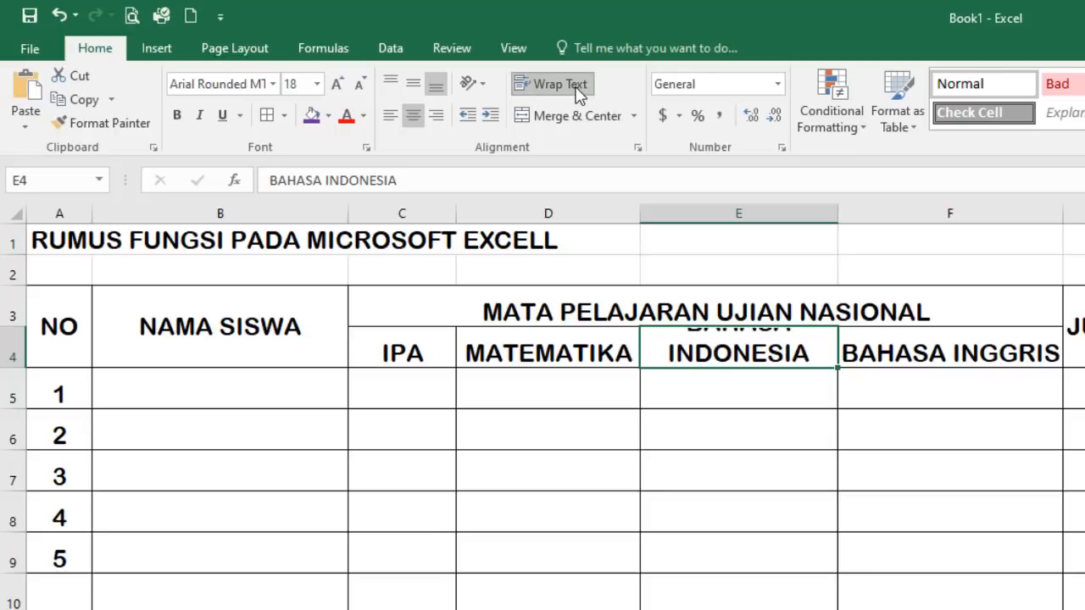
left_click(965, 339)
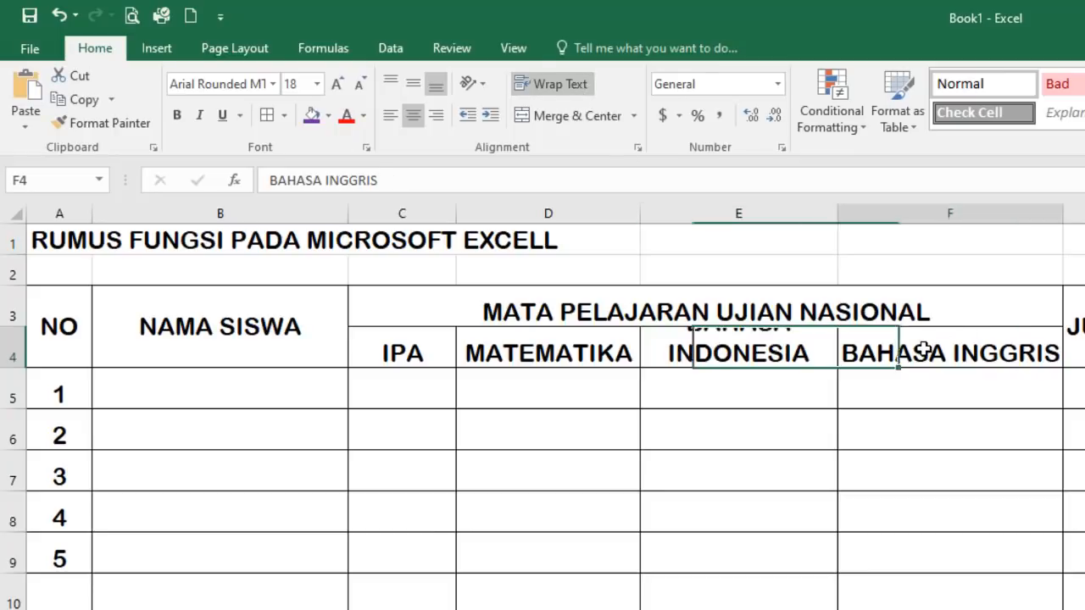
left_click(542, 78)
left_click(961, 519)
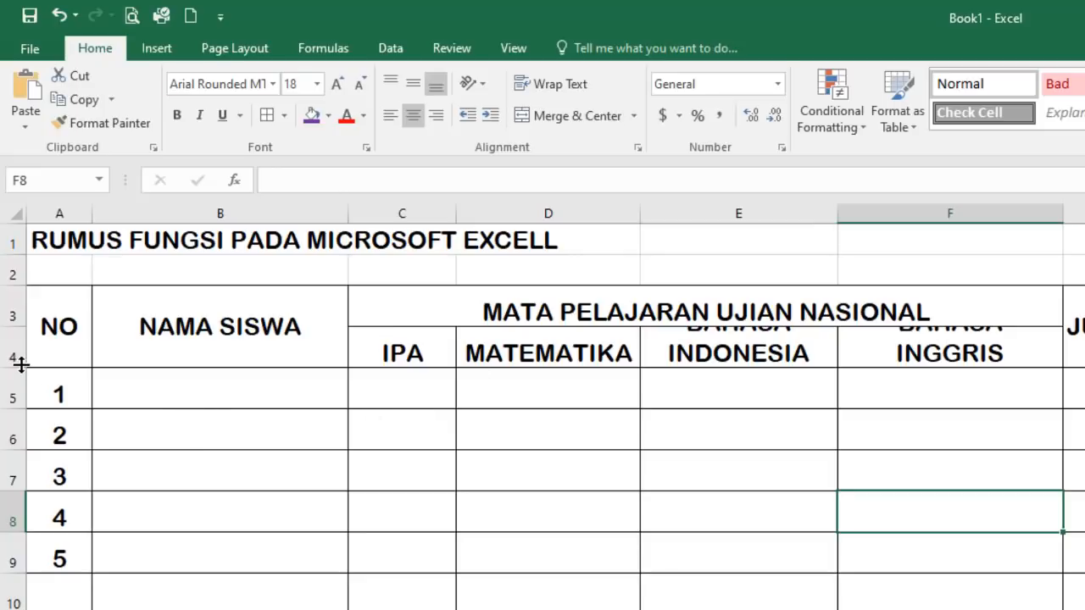
left_click_drag(21, 365, 9, 388)
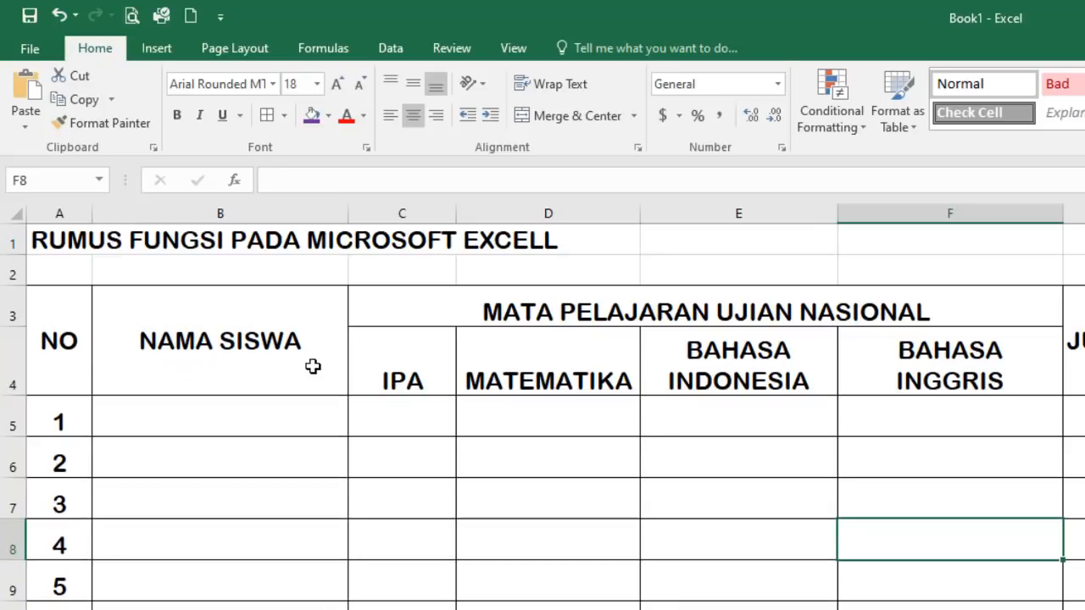
- Middle-align the subject headings in C4:F4 vertically and narrow columns E and F to fit the wrapped text
left_click_drag(390, 365, 856, 363)
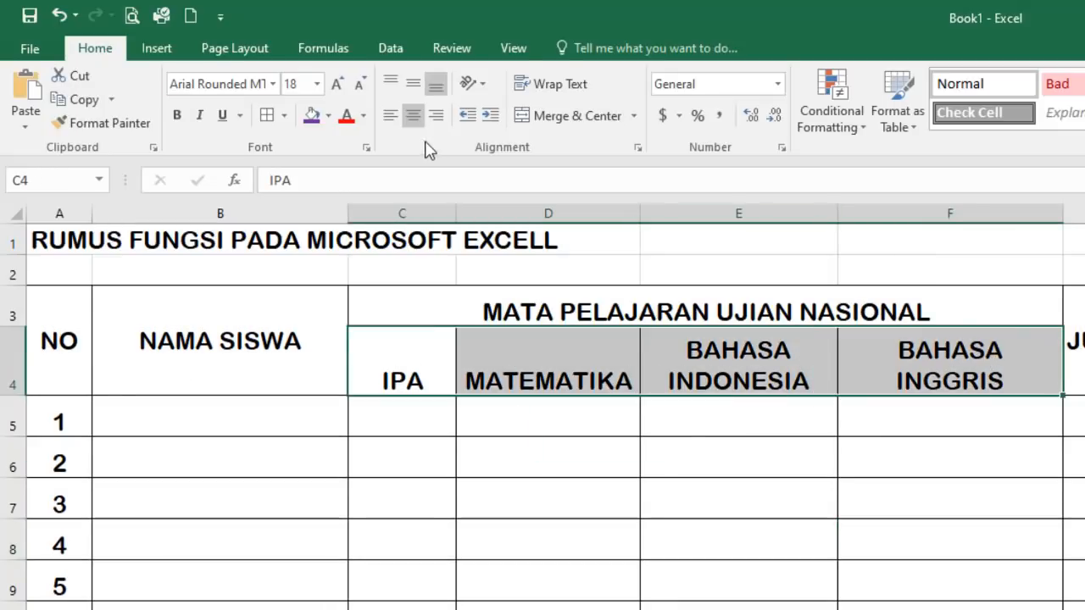
left_click(412, 87)
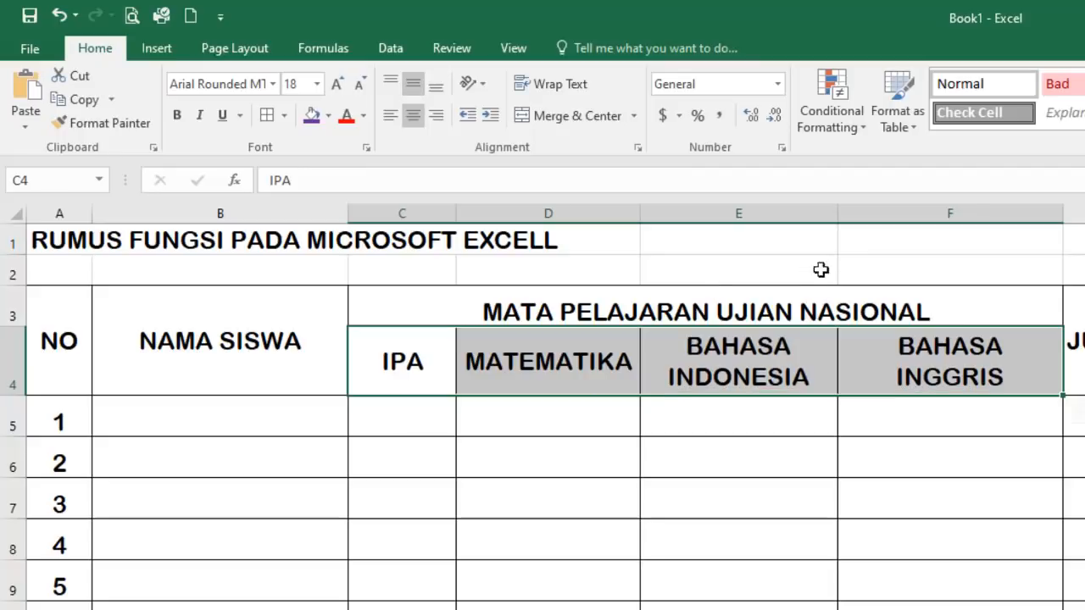
left_click_drag(835, 214, 789, 230)
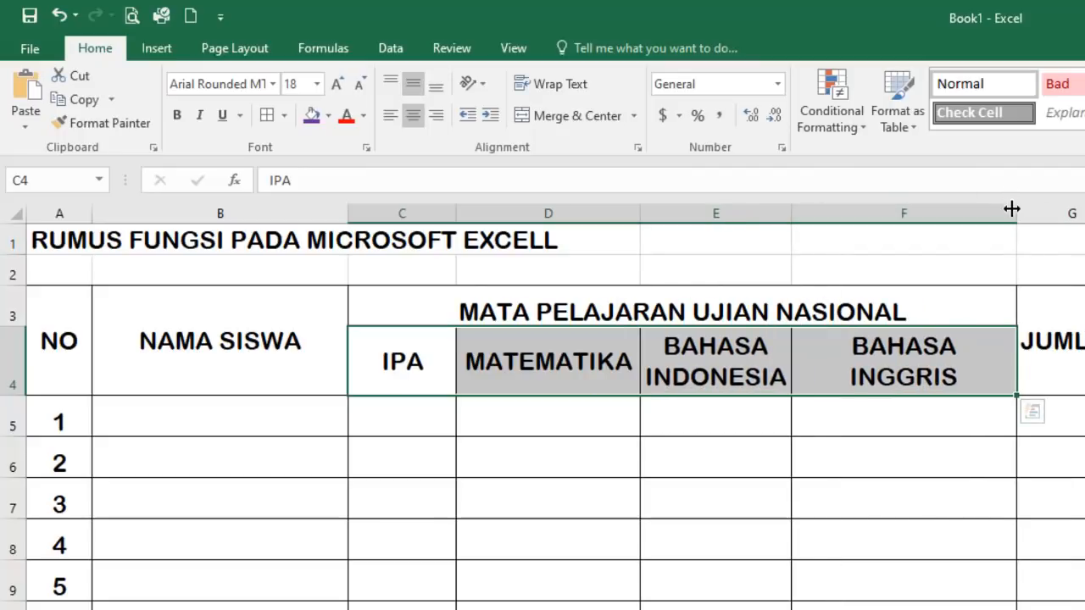
left_click_drag(1012, 208, 949, 231)
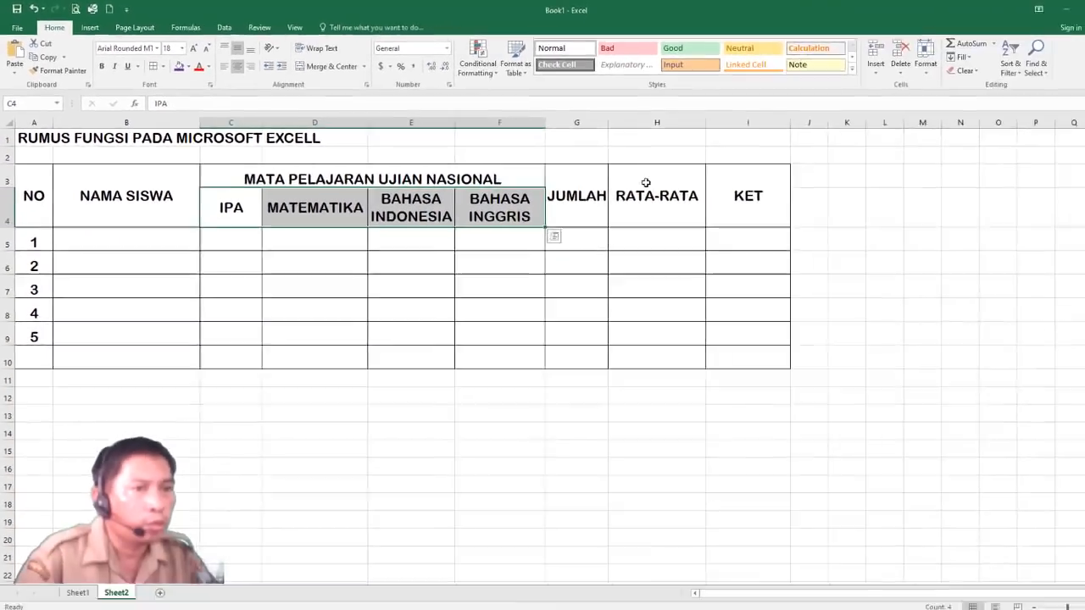
- Wrap the RATA-RATA heading in column H, narrow columns H and I, and slightly widen columns G and E
left_click(1071, 340)
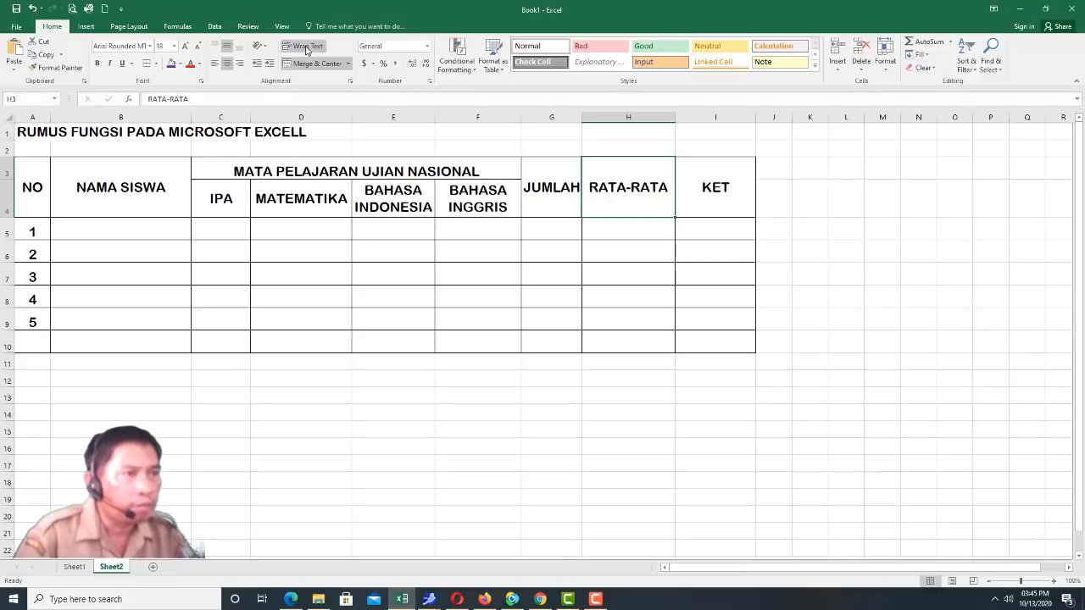
left_click_drag(673, 117, 638, 128)
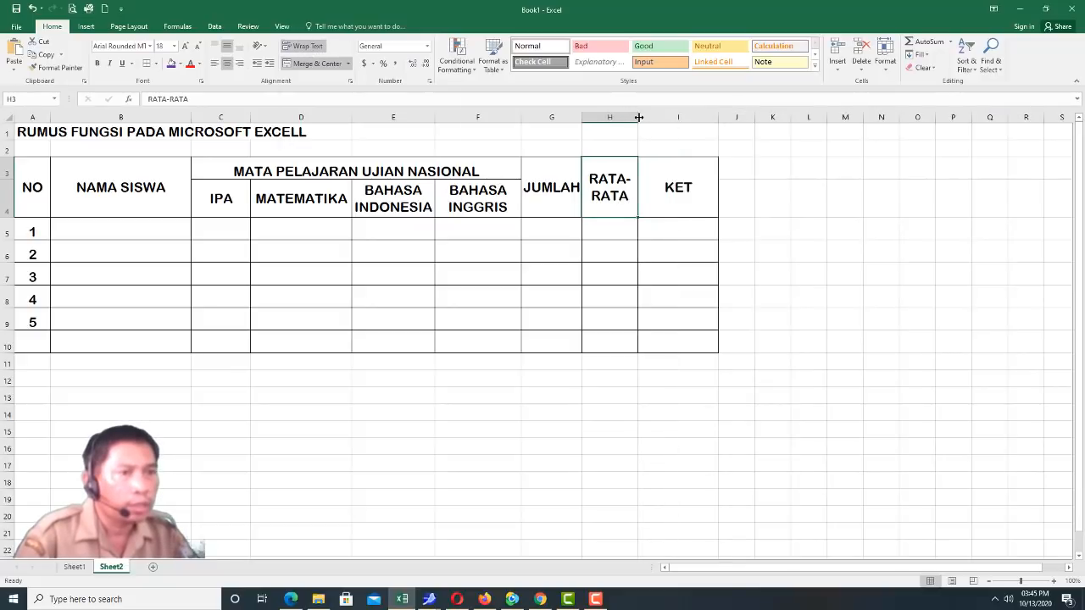
left_click(639, 117)
left_click_drag(583, 118, 587, 118)
left_click_drag(721, 117, 690, 124)
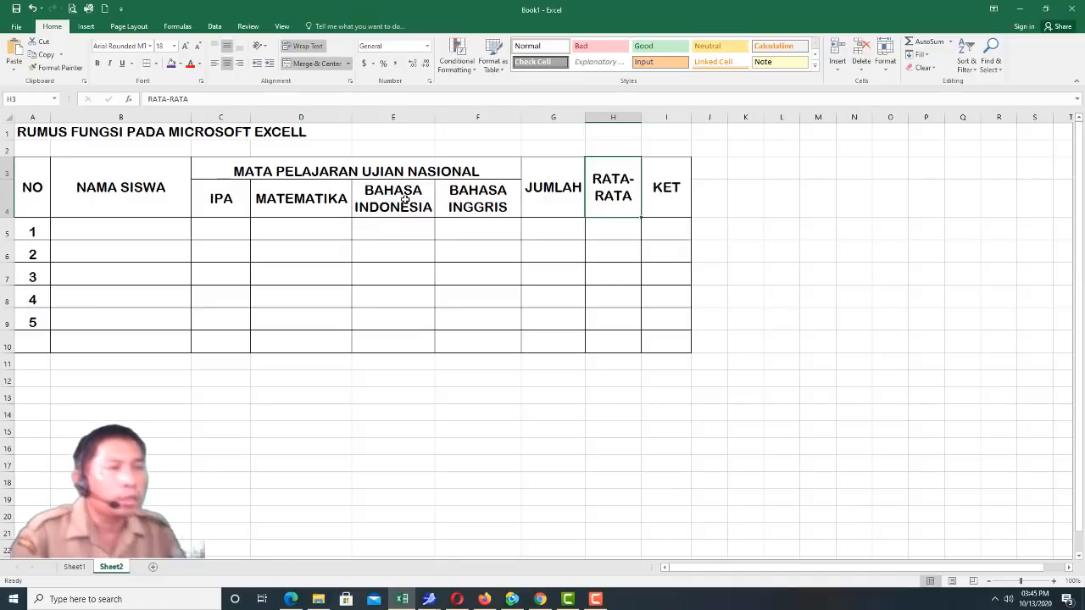
mouse_move(435, 117)
left_mouse_down()
mouse_move(600, 131)
mouse_move(554, 151)
mouse_move(556, 118)
mouse_move(413, 139)
mouse_move(432, 138)
mouse_move(430, 115)
mouse_move(440, 117)
left_mouse_up()
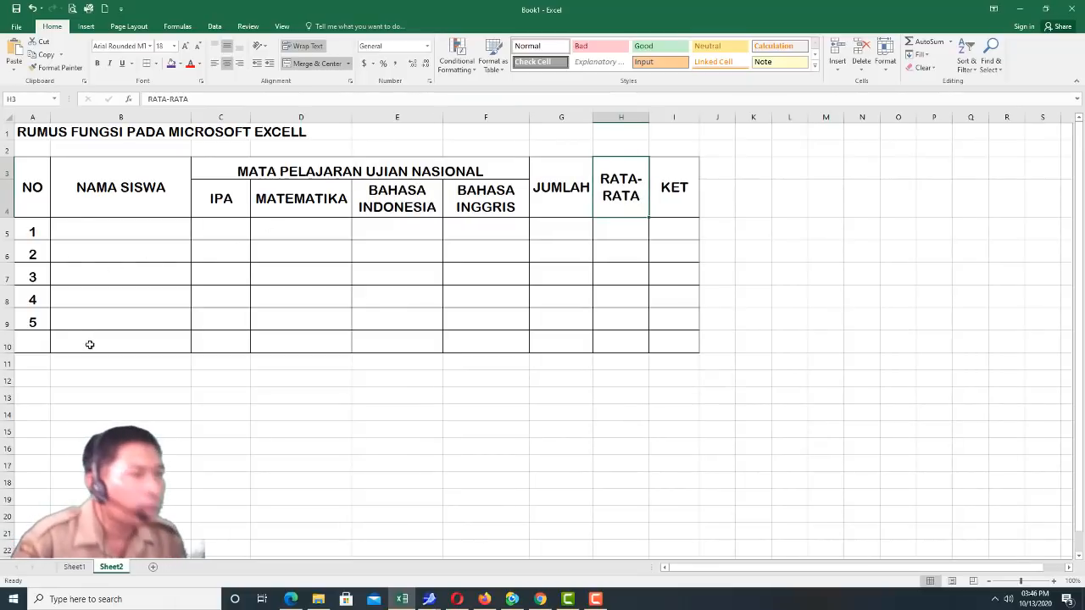
- Apply all borders to A11:I13 and merge columns A and B separately in each of rows 10 to 13
left_click_drag(30, 364, 671, 388)
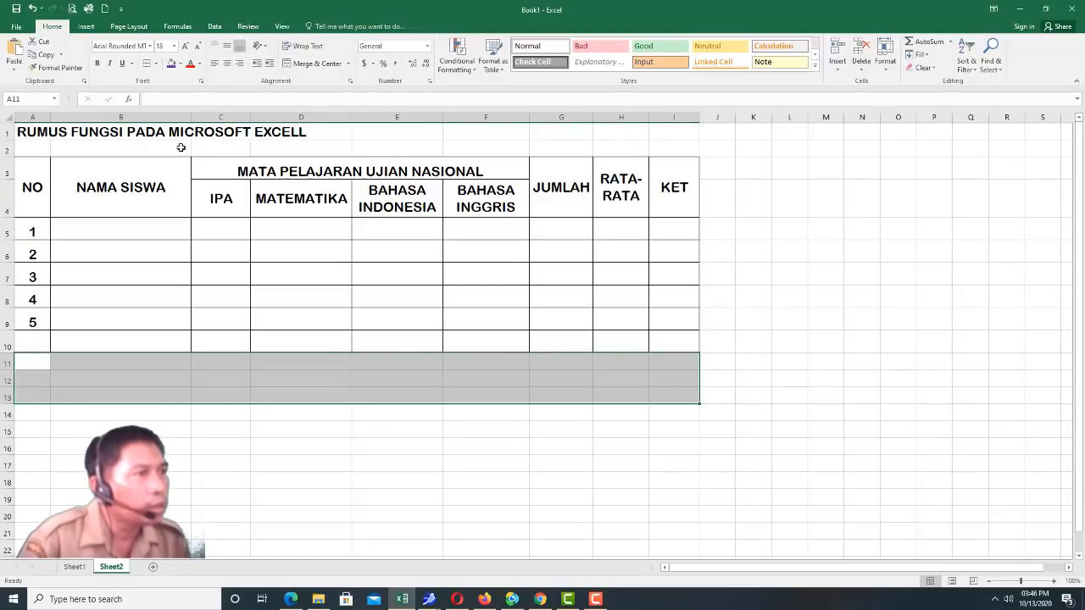
left_click(149, 67)
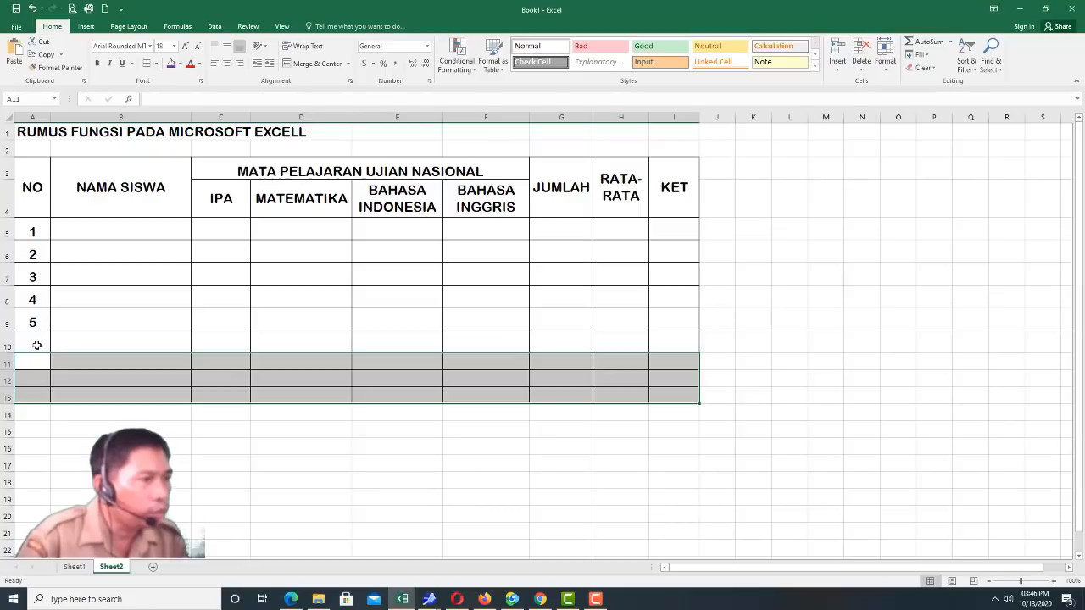
left_click_drag(36, 345, 116, 339)
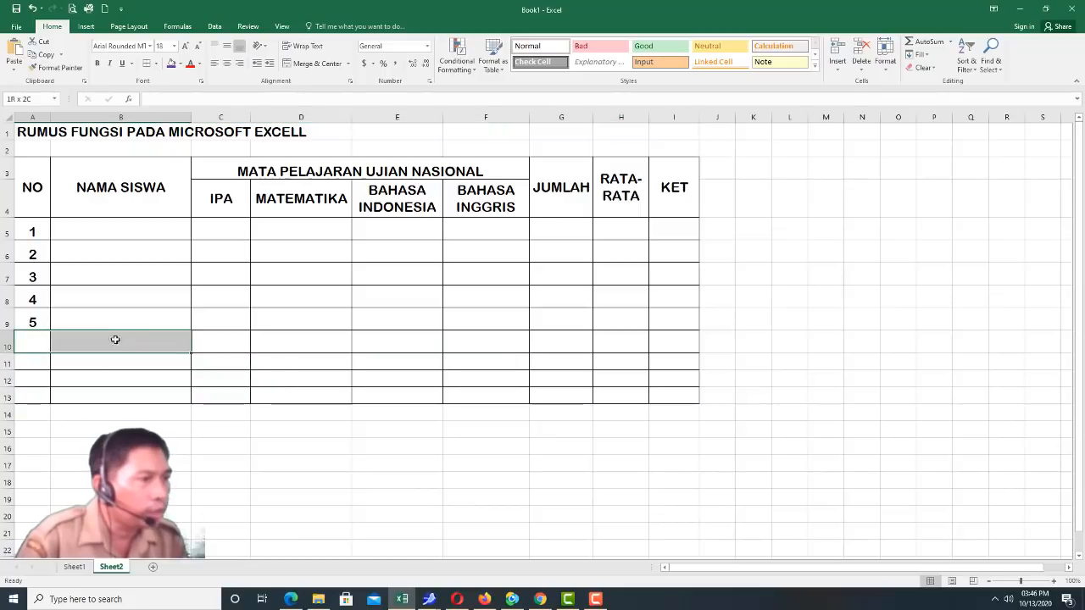
left_click(315, 63)
left_click_drag(30, 368, 119, 360)
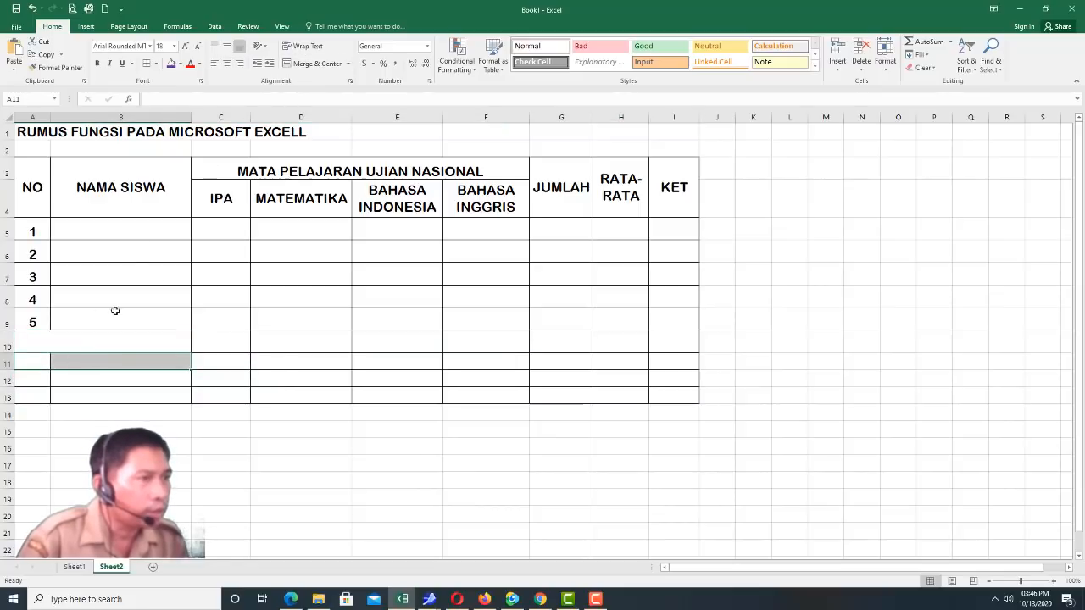
left_click(313, 63)
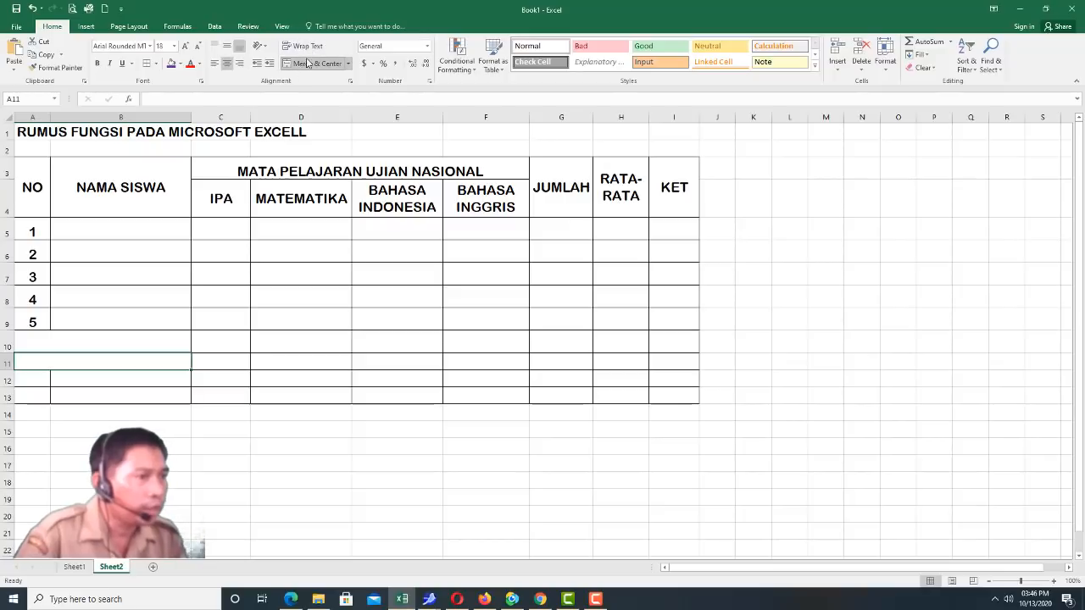
left_click_drag(39, 380, 104, 382)
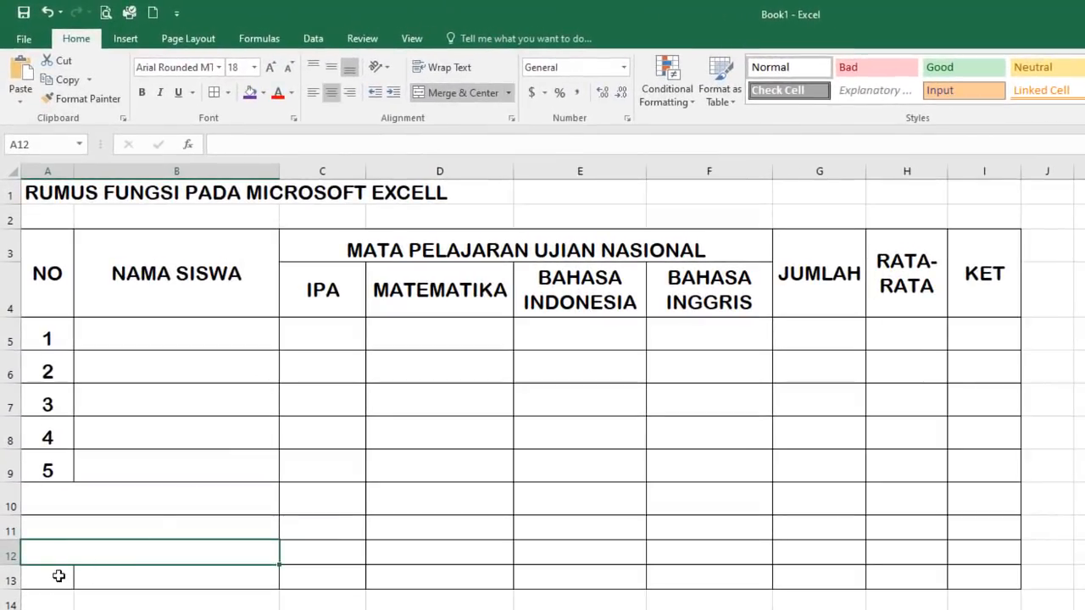
left_click_drag(59, 577, 161, 574)
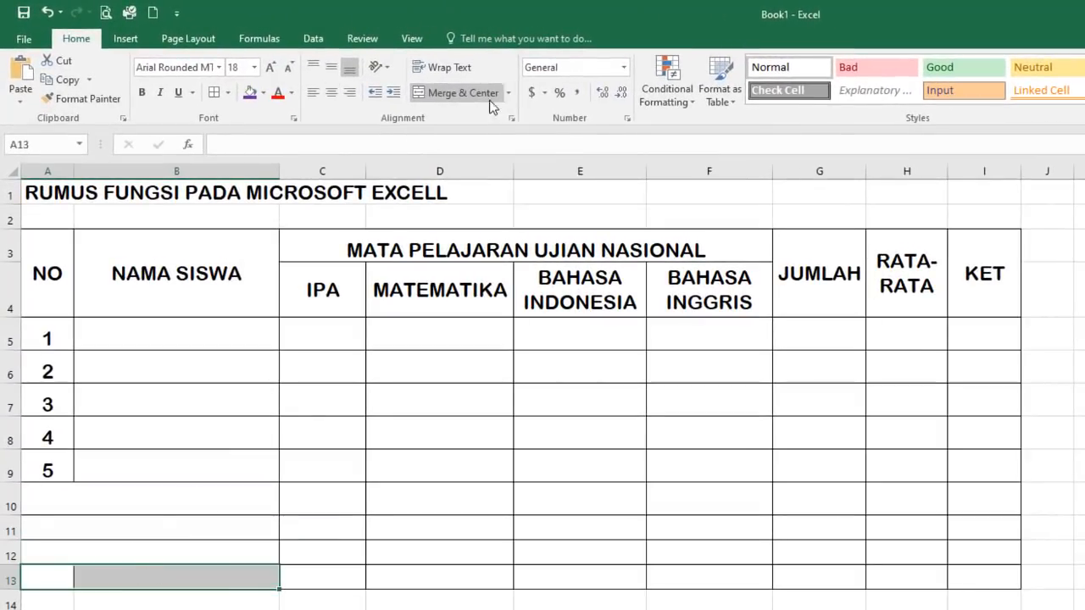
left_click(461, 99)
- Enter the row labels JUMLAH in A10 and RATA-RATA in A11
left_click(108, 497)
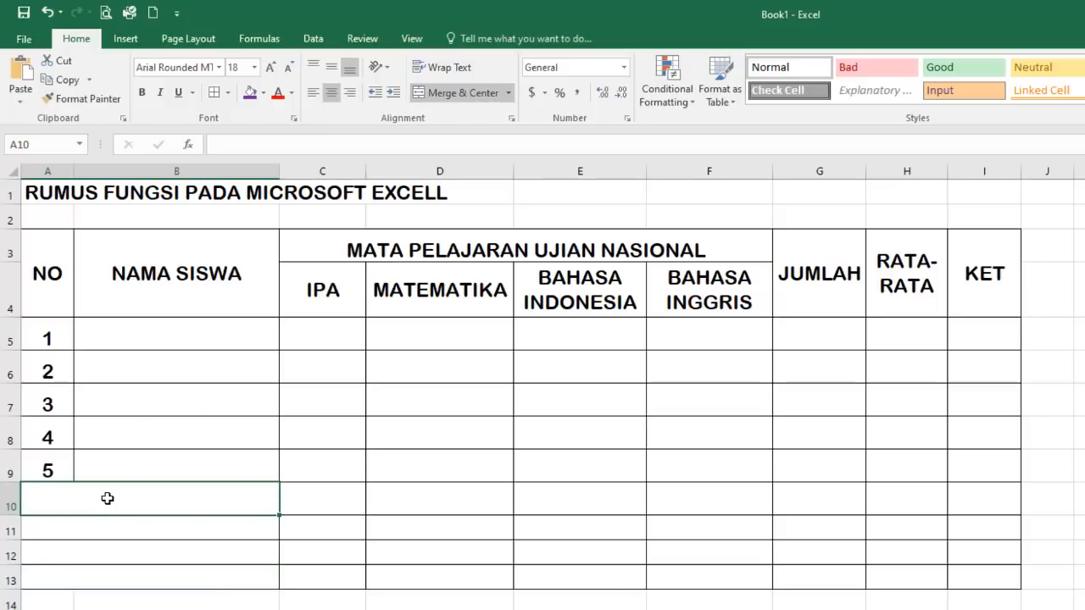
type("JUMLA")
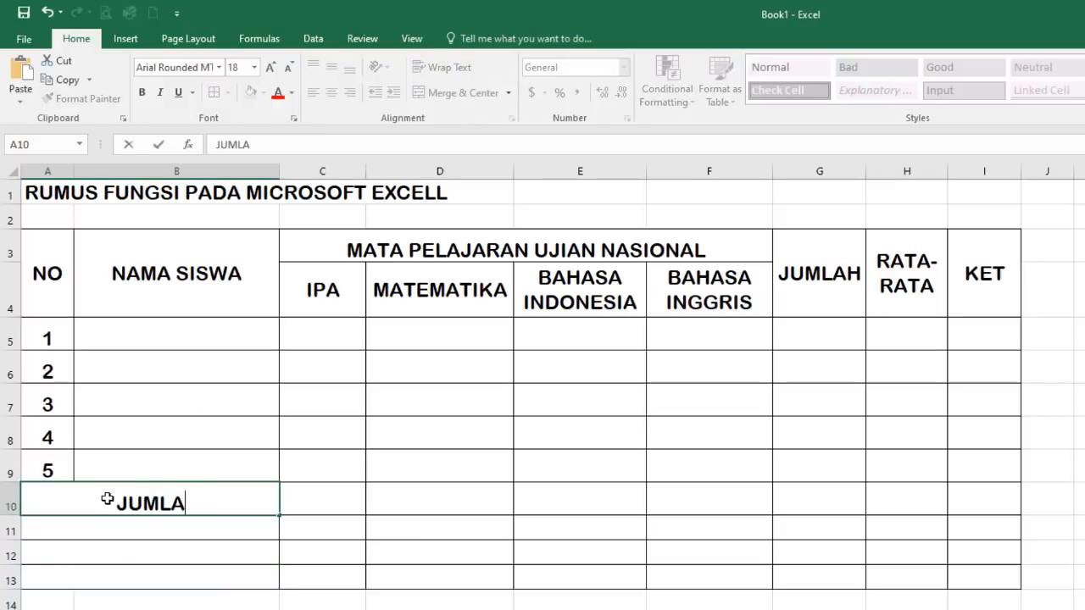
type("H")
key("Return")
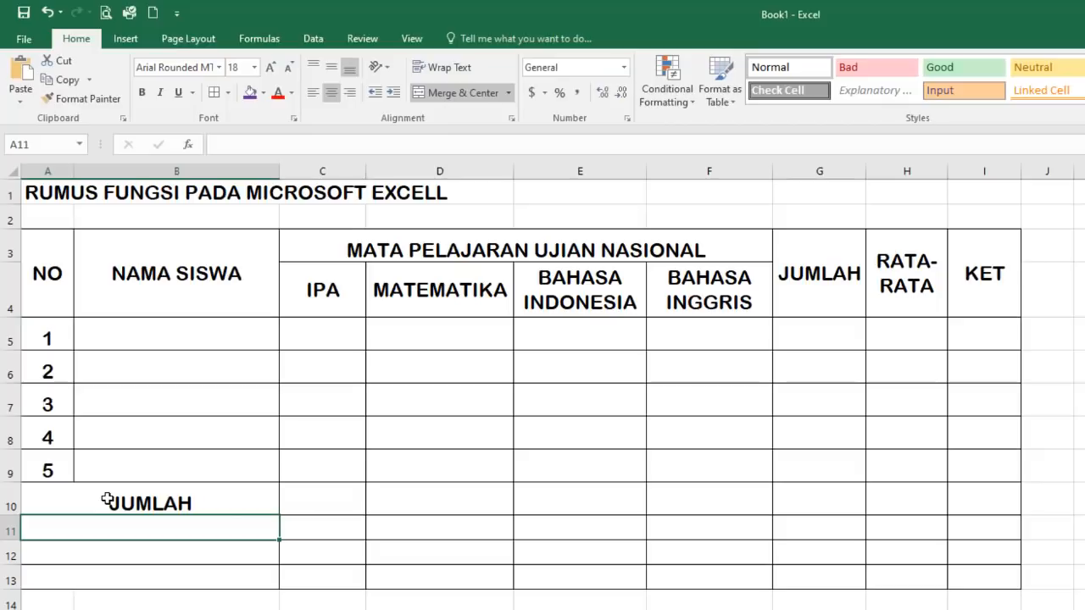
type("RATA-RATA")
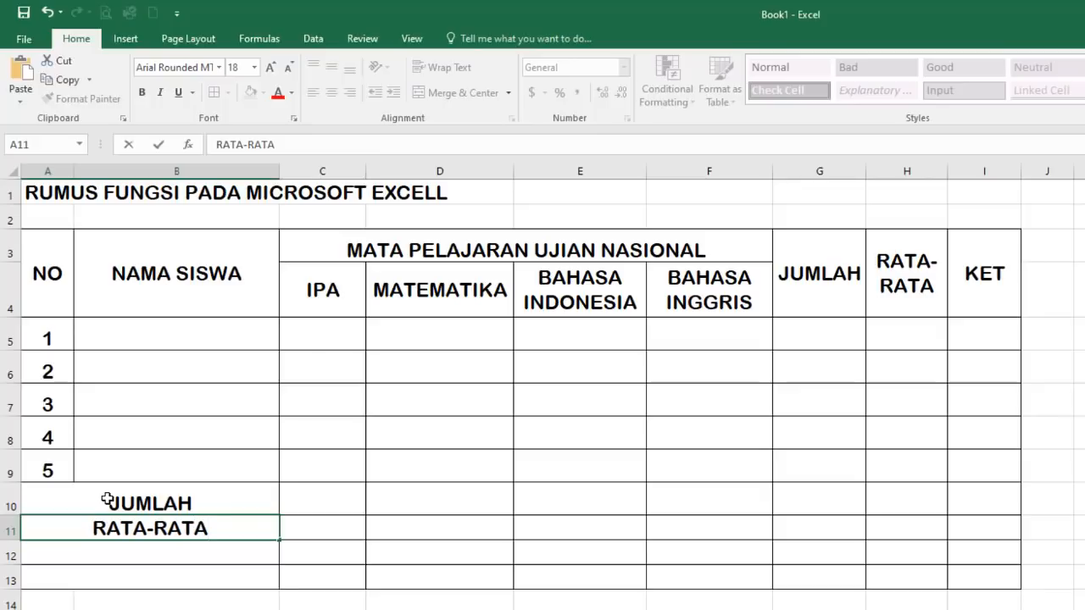
key("Return")
- Enter the row labels NILAI TERTINGGI in A12 and NILAI TERENDAH in A13
type("NILAI")
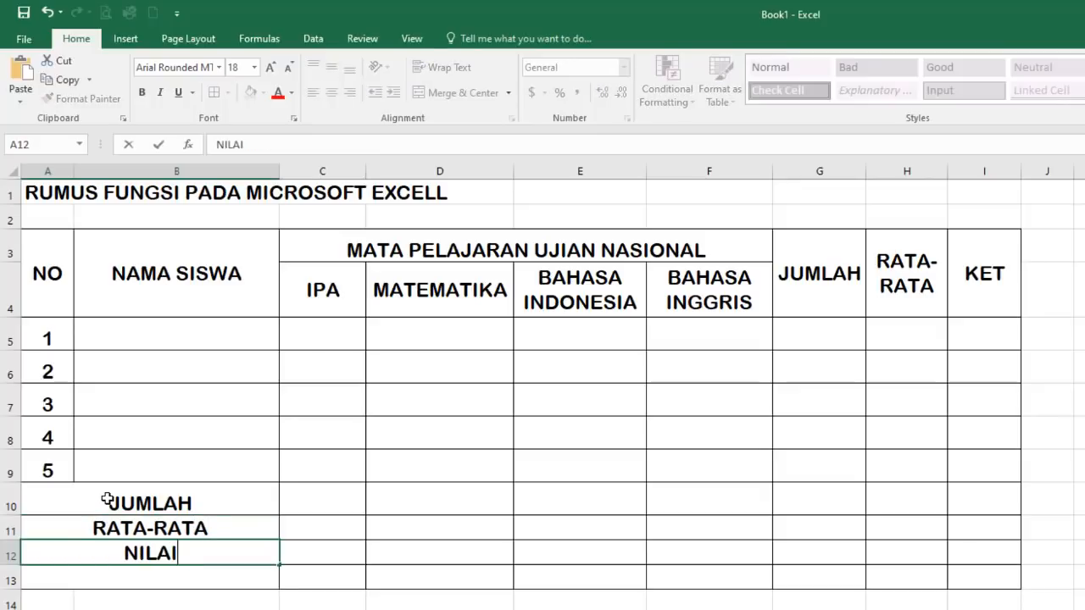
type(" TERBES")
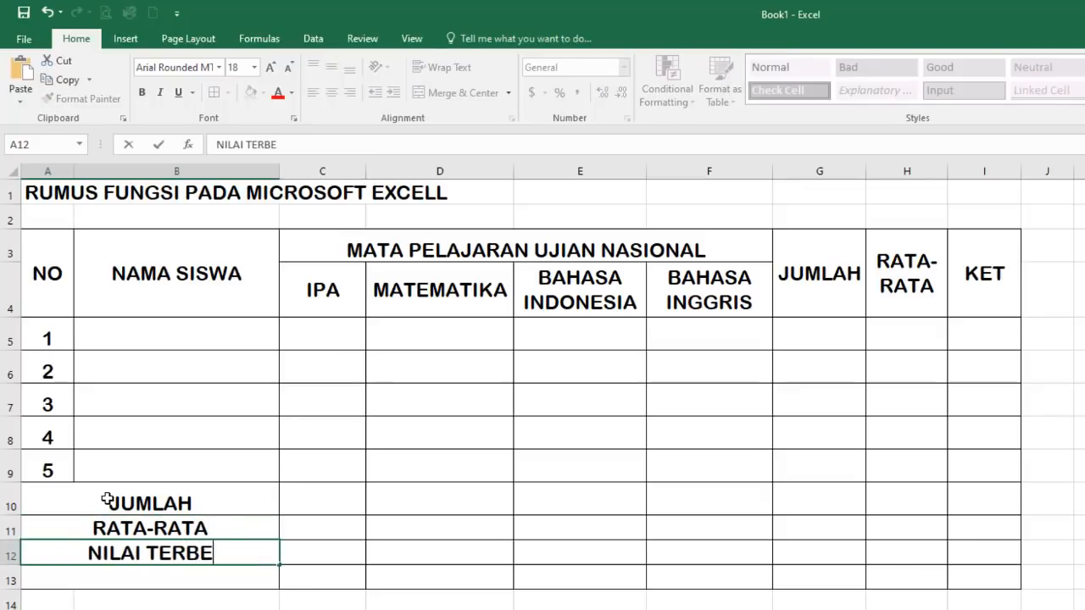
key("BackSpace")
key("BackSpace")
key("BackSpace")
key("BackSpace")
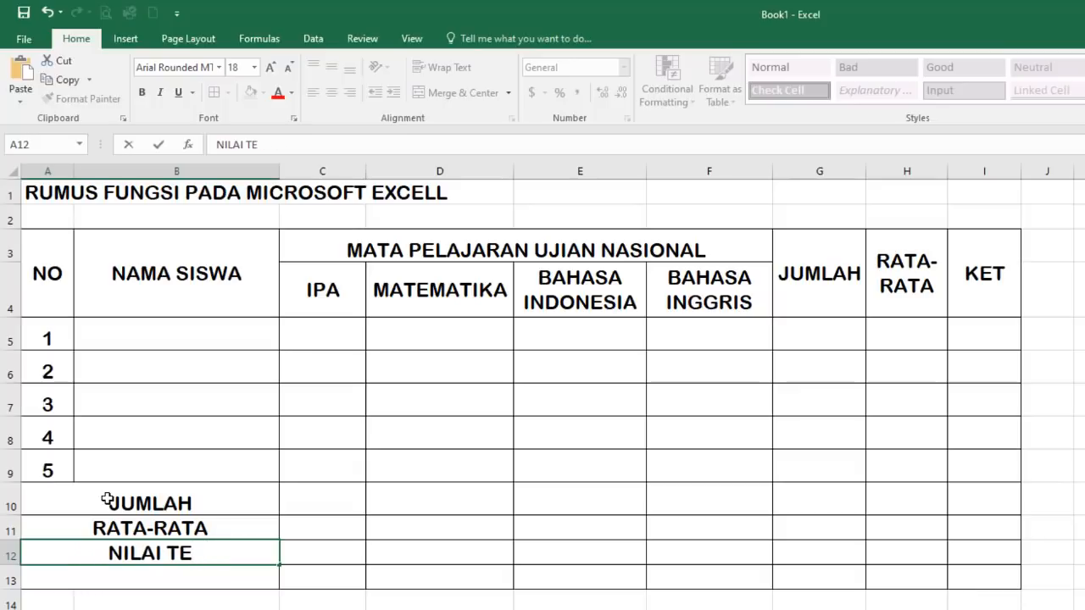
type("RTINGG")
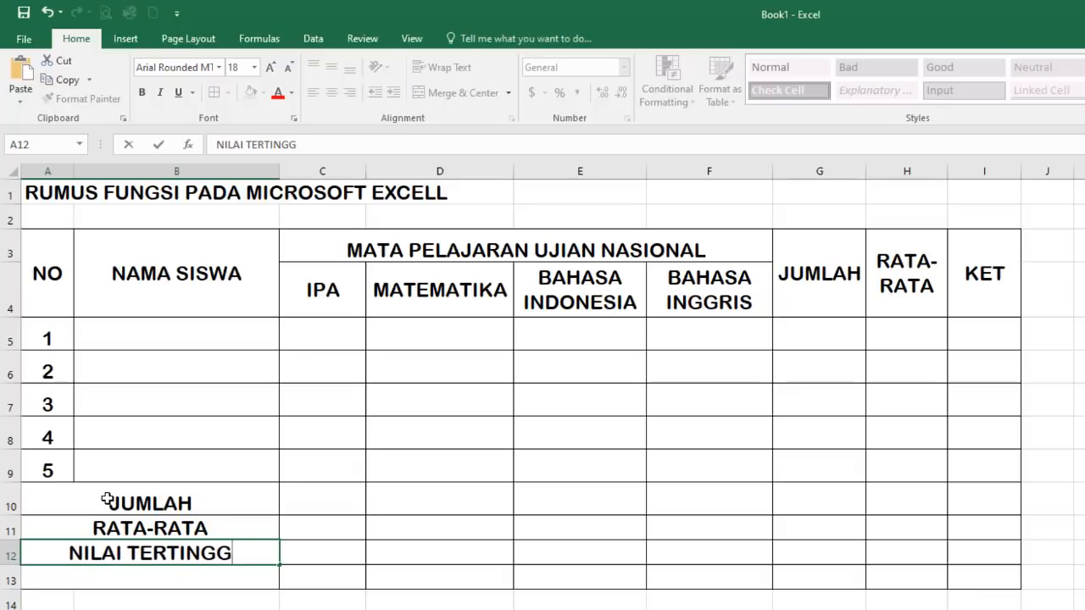
type("I")
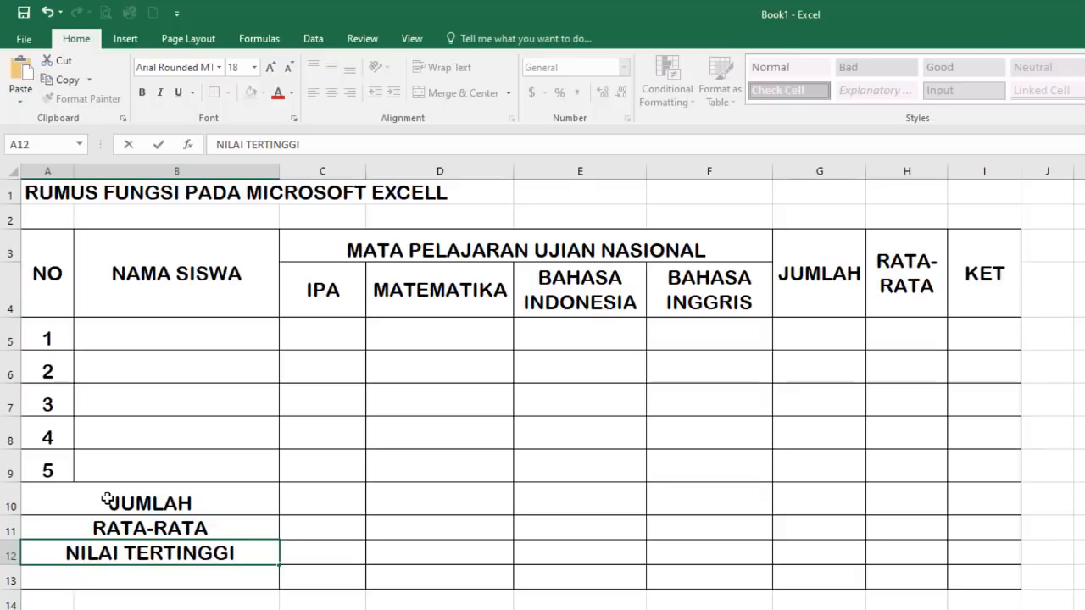
key("Return")
type("NILAI ")
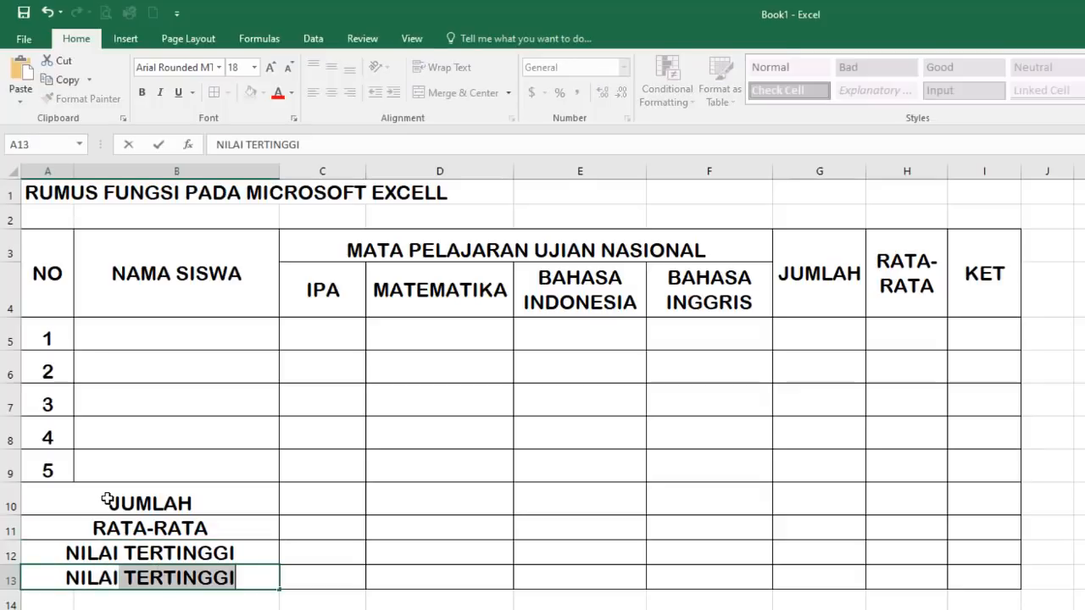
type("TERENDAH")
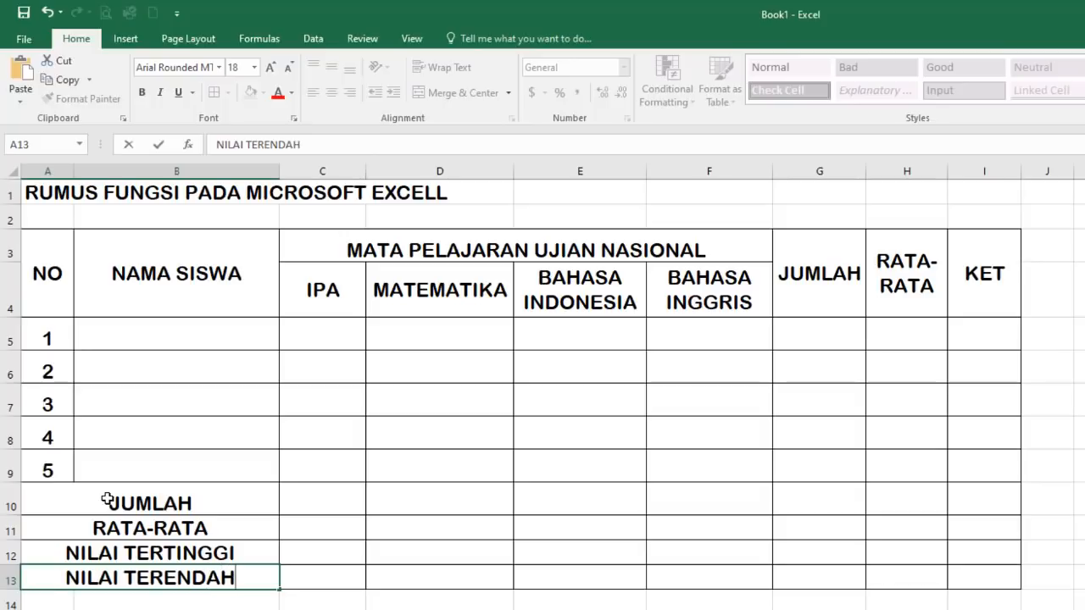
key("Return")
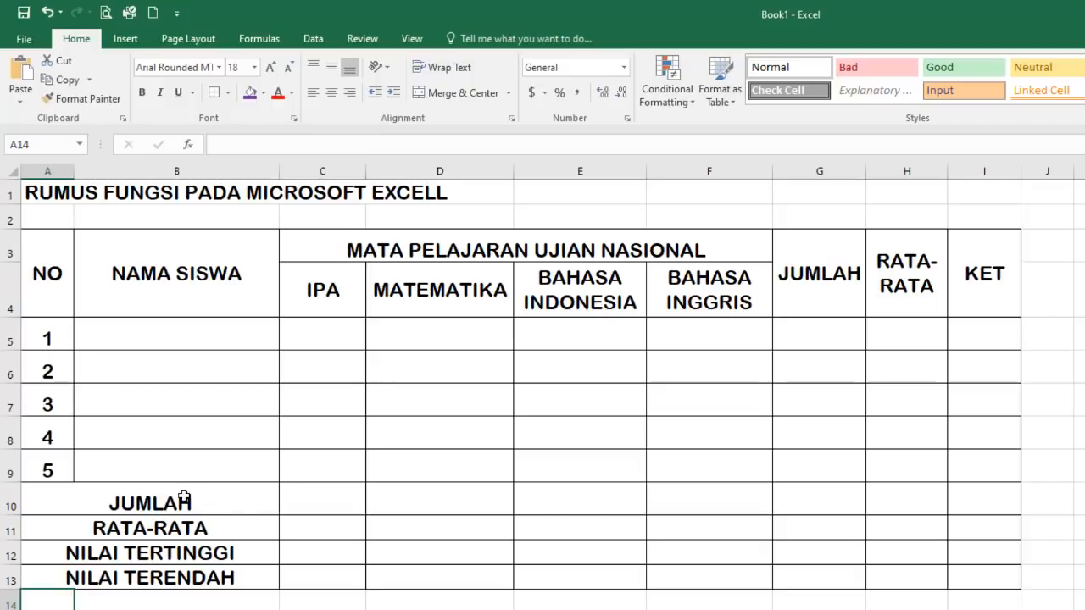
- Middle-align the summary rows A10:I13 vertically
left_click_drag(184, 500, 967, 583)
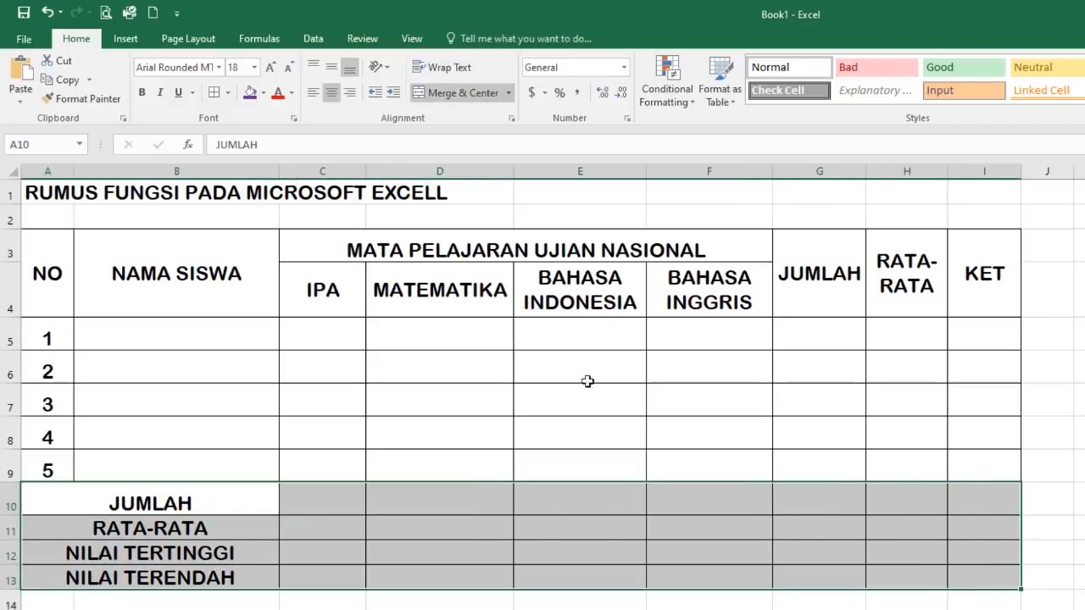
left_click(332, 69)
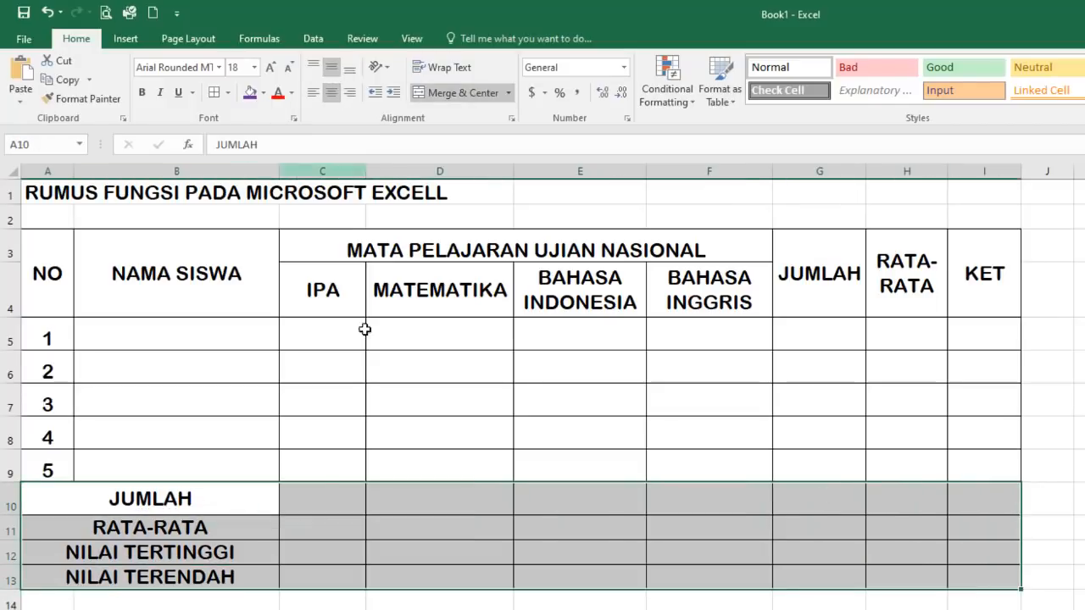
key("Right")
- Enter the full names of the first three students in B5:B7 of the NAMA SISWA column
left_click(163, 343)
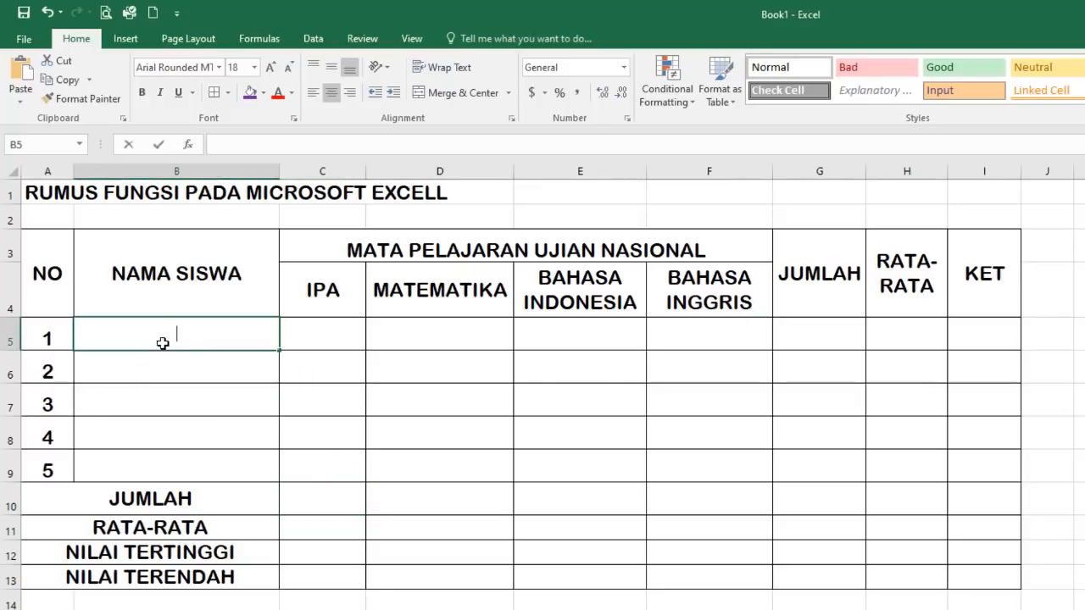
type("ANTO KUSWOYO")
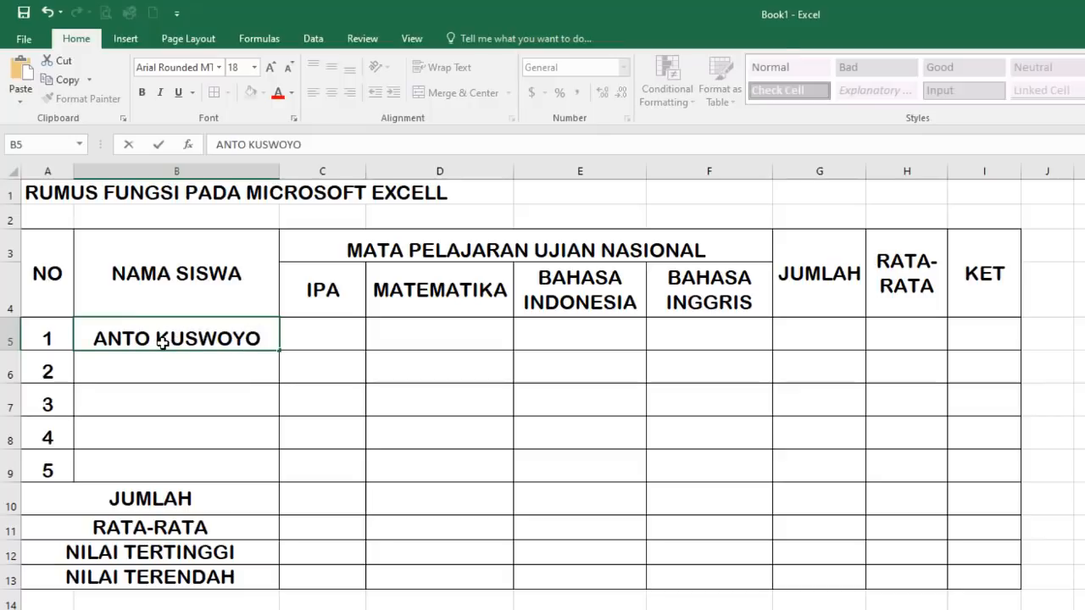
key("Return")
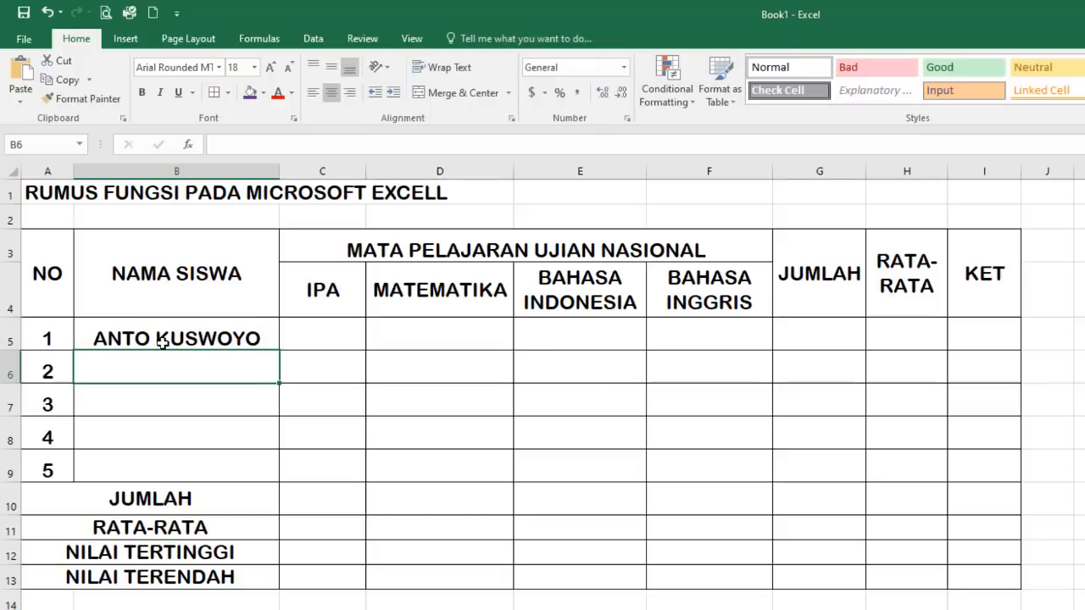
type("P")
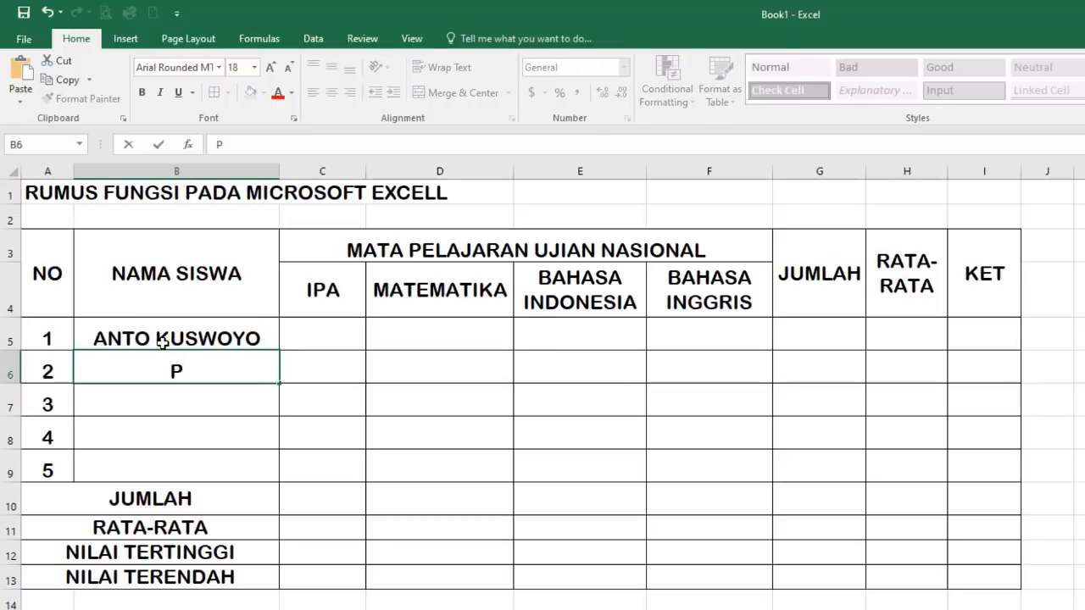
key("BackSpace")
type("DIAH")
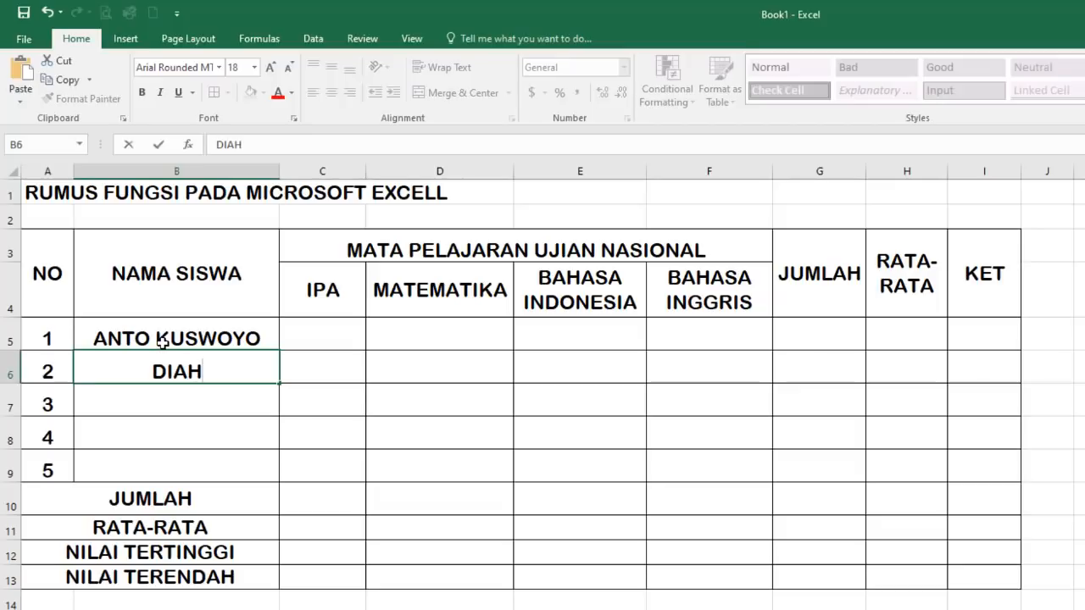
type(" WIDIART")
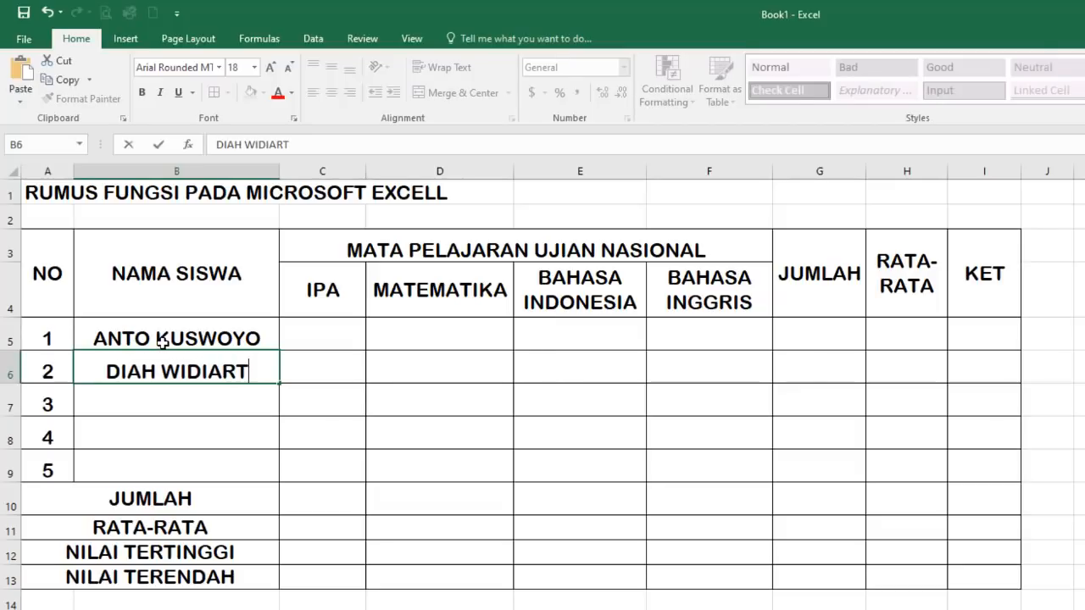
type("I")
key("Return")
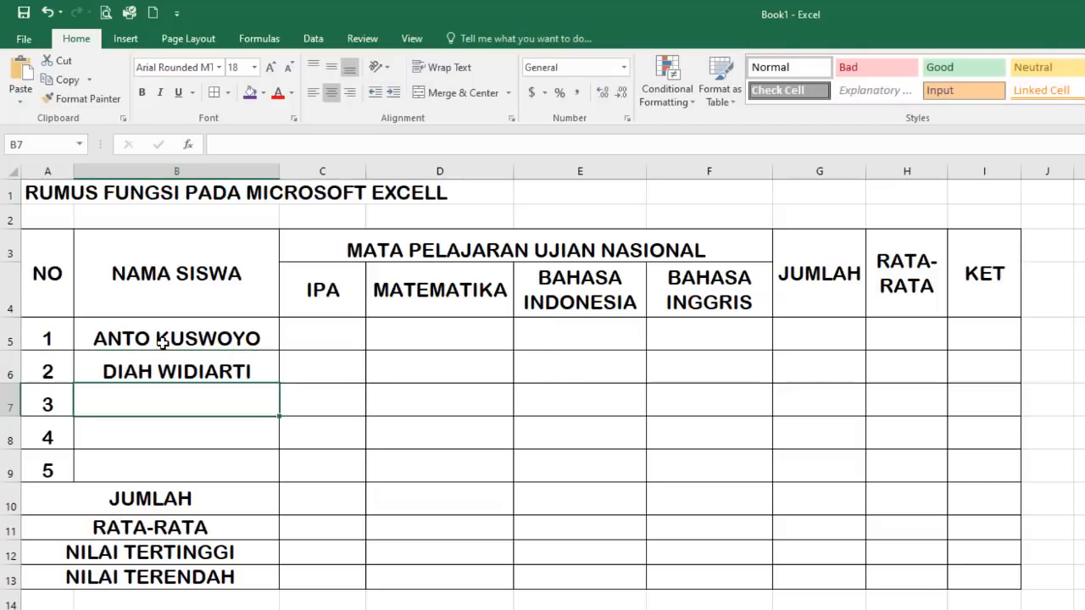
type("PRISC")
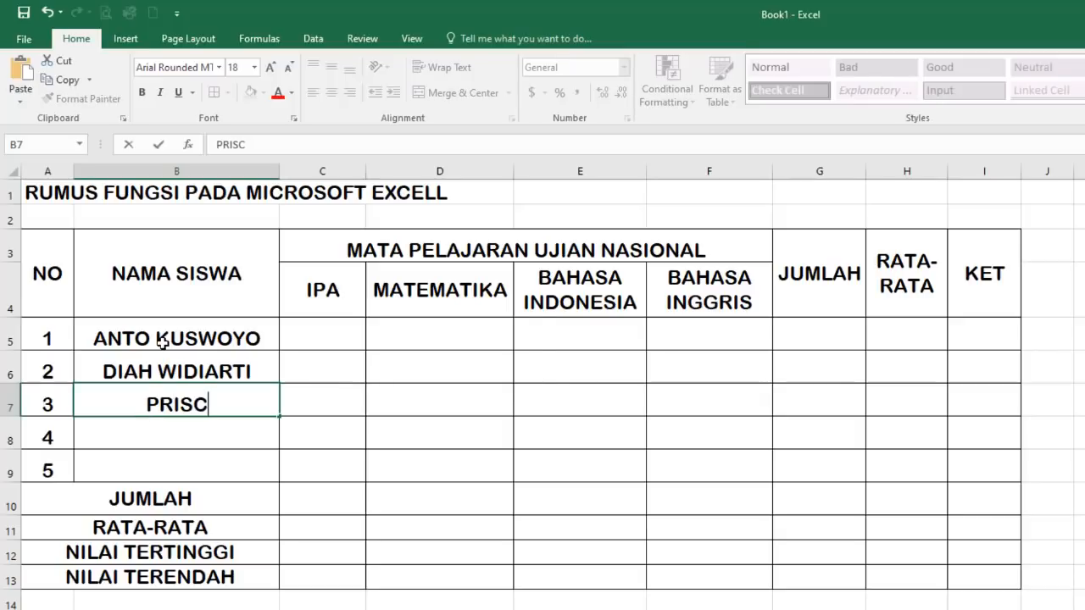
type("ILLA")
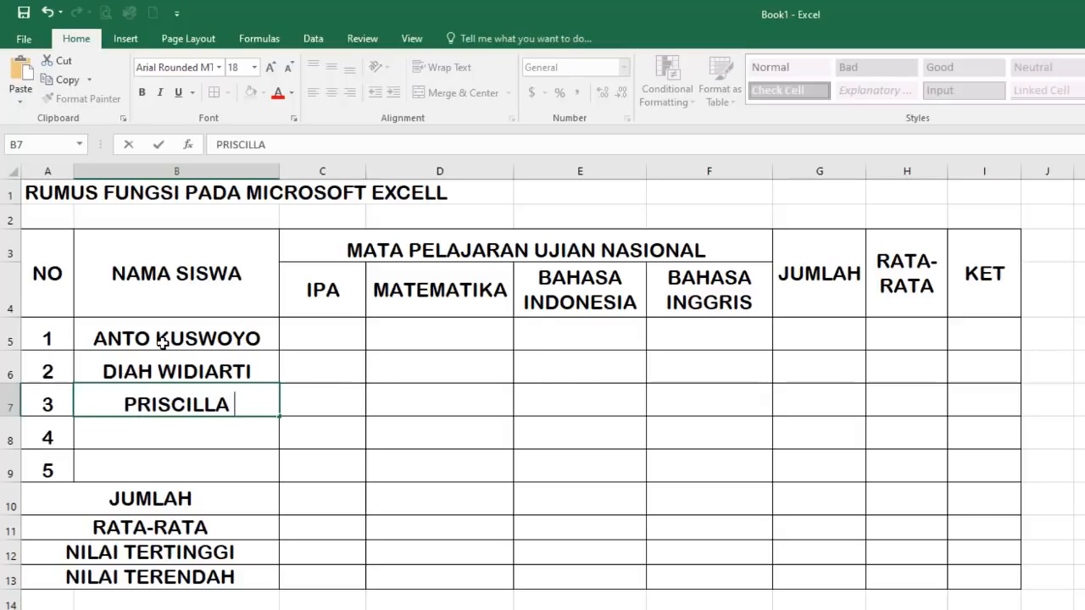
type(" MEISKA")
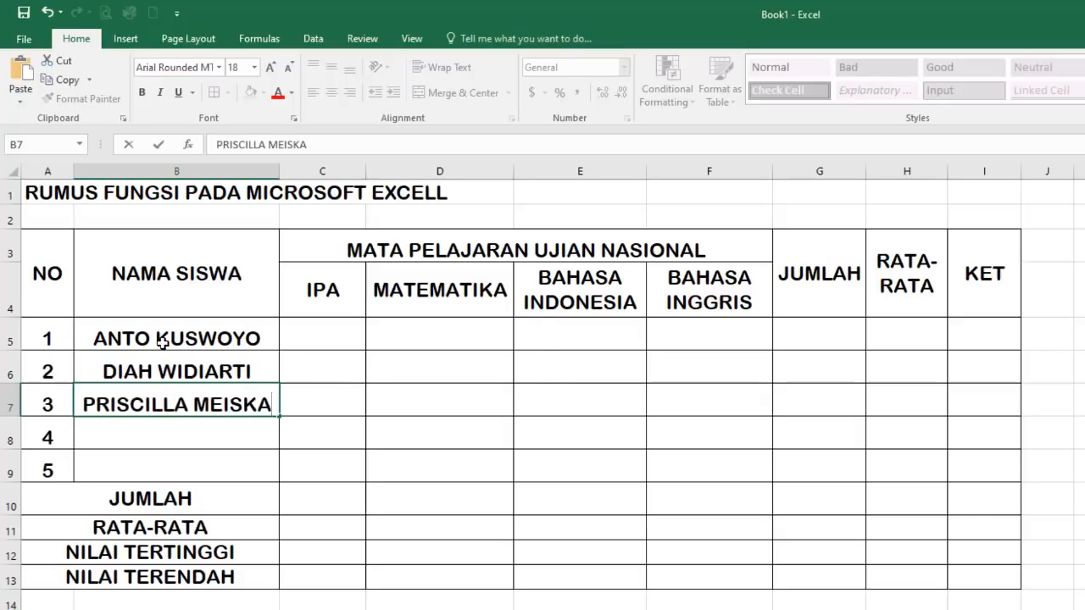
key("Return")
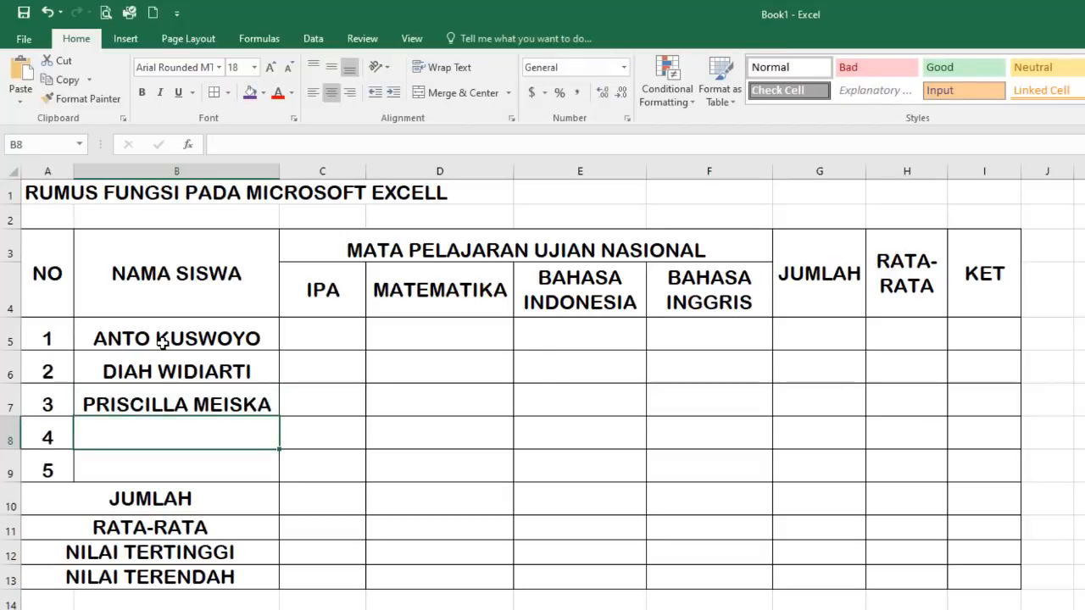
- Insert a new row above student row 9 and fill the NO numbering down through 6 in A10
left_click(133, 476)
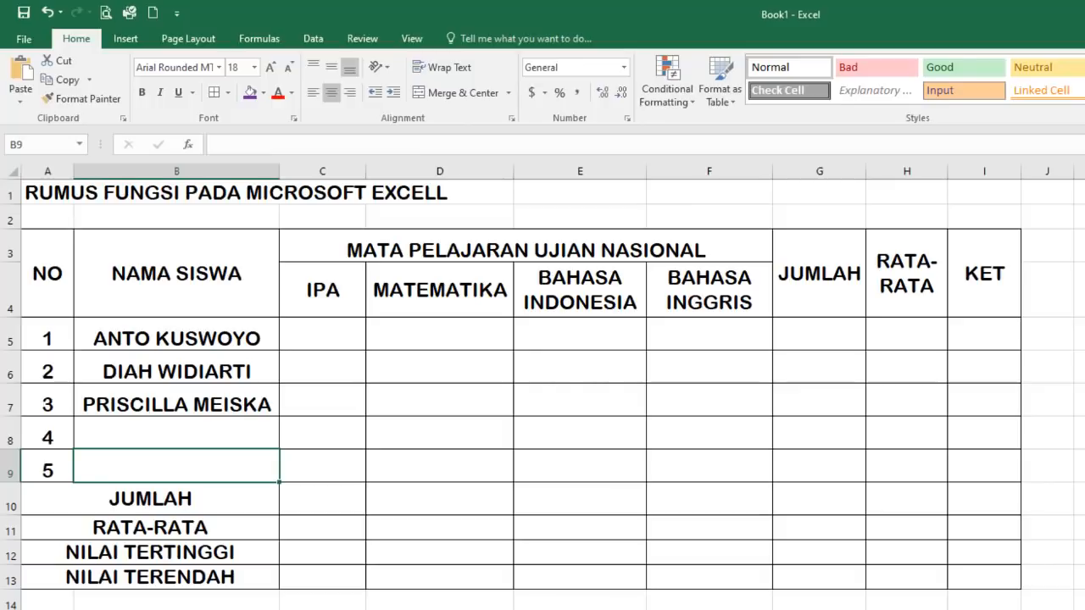
key("ctrl+shift+plus")
left_click(48, 395)
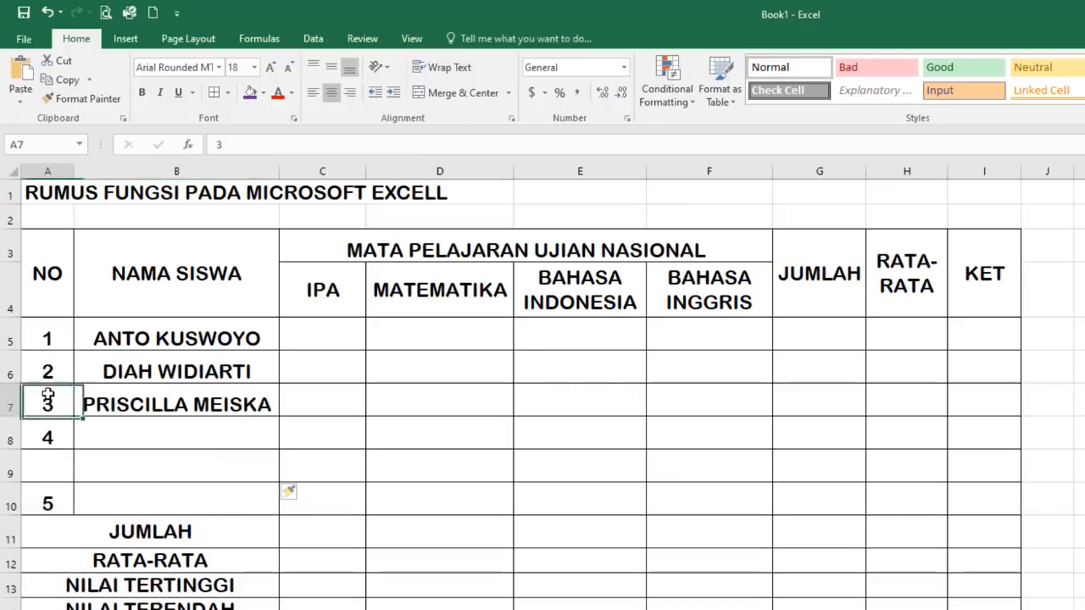
mouse_move(48, 395)
left_mouse_down()
mouse_move(48, 429)
mouse_move(80, 451)
mouse_move(73, 509)
left_mouse_up()
- Enter the full names of the fourth and fifth students in B8 and B9
left_click(228, 432)
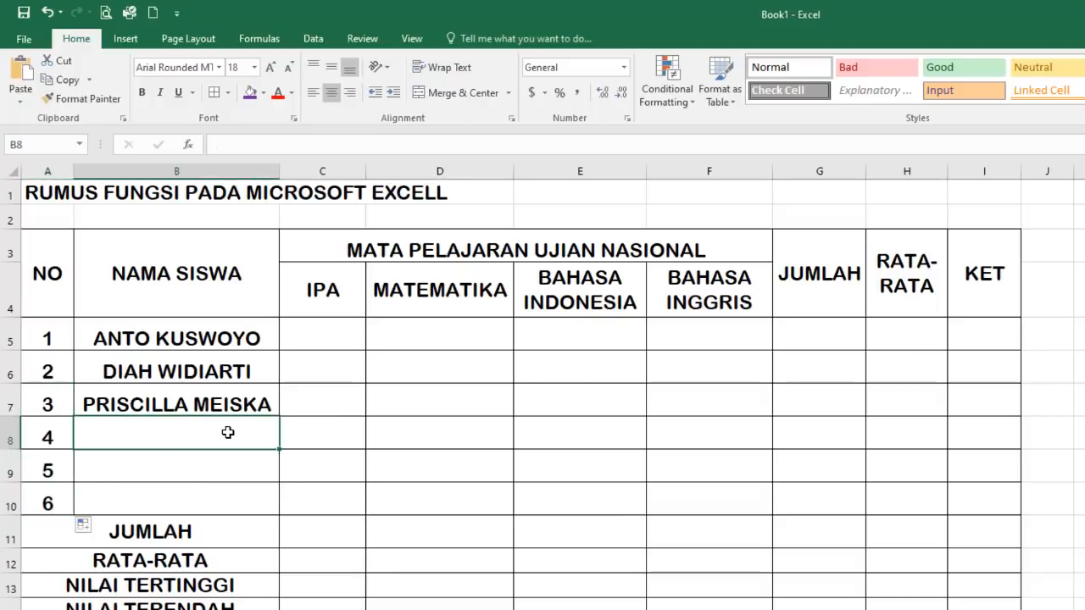
type("CHINT")
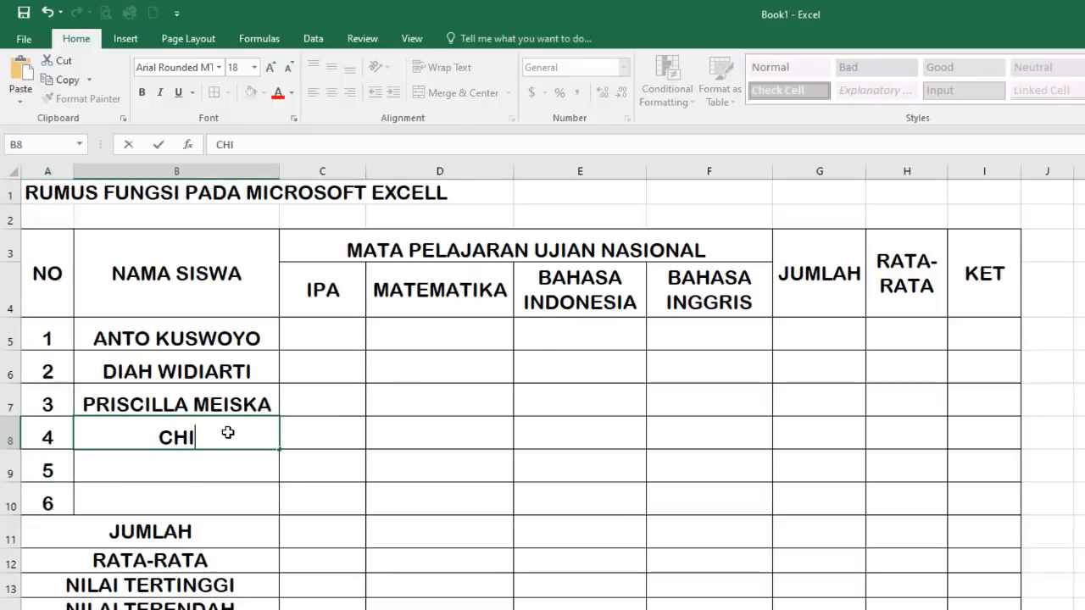
type("YA MEISKA")
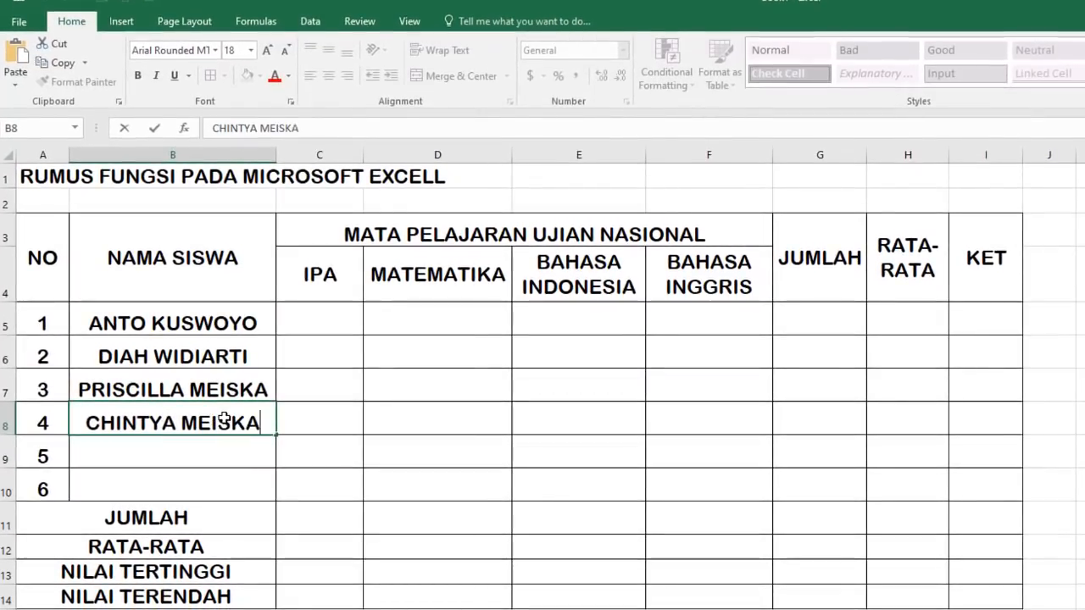
key("Return")
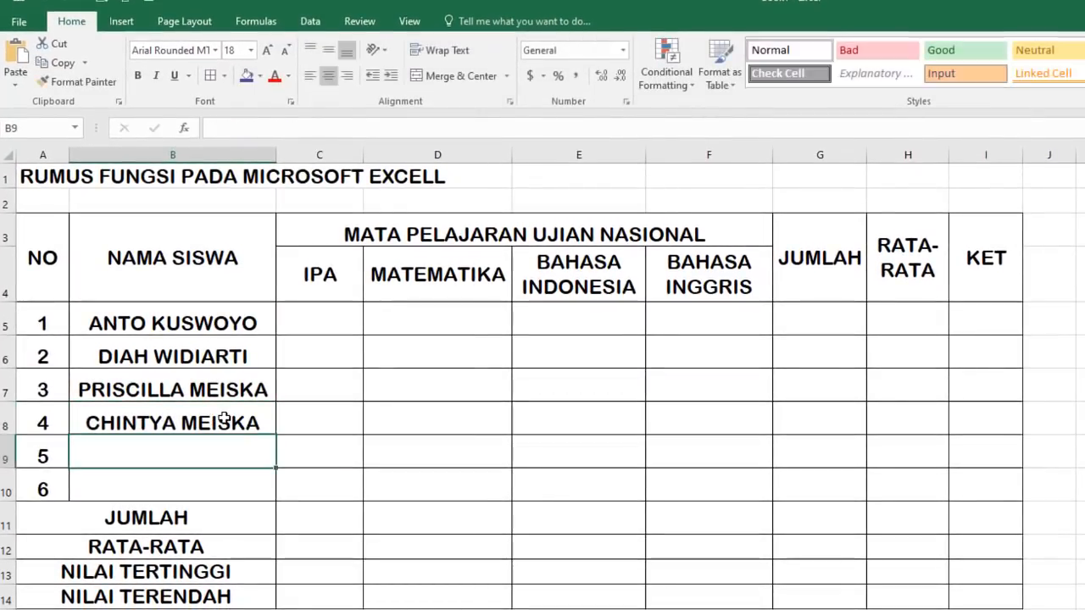
type("KHA")
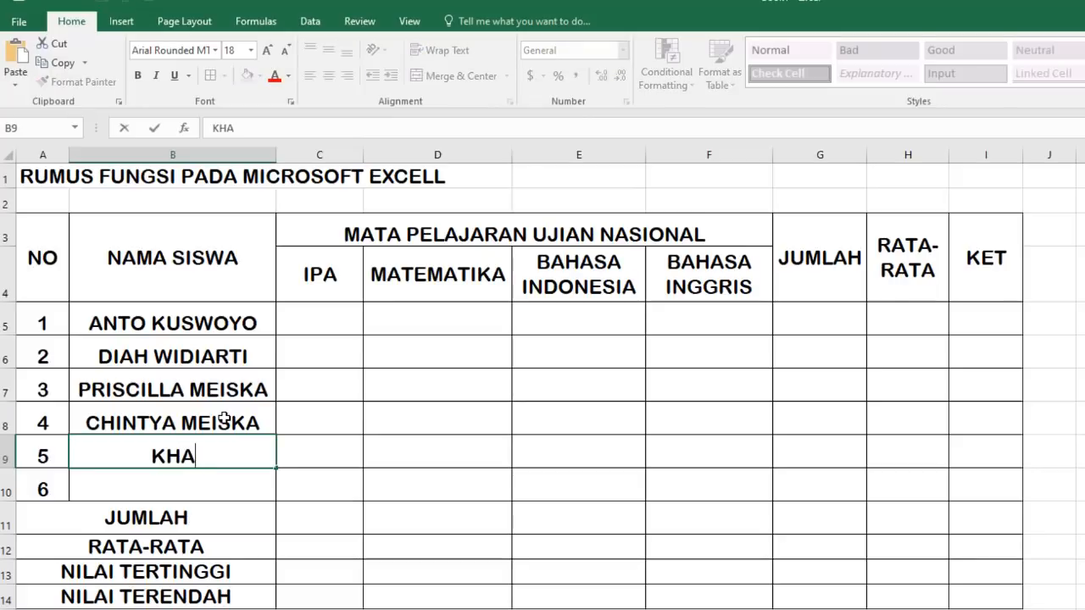
type("IROZ ")
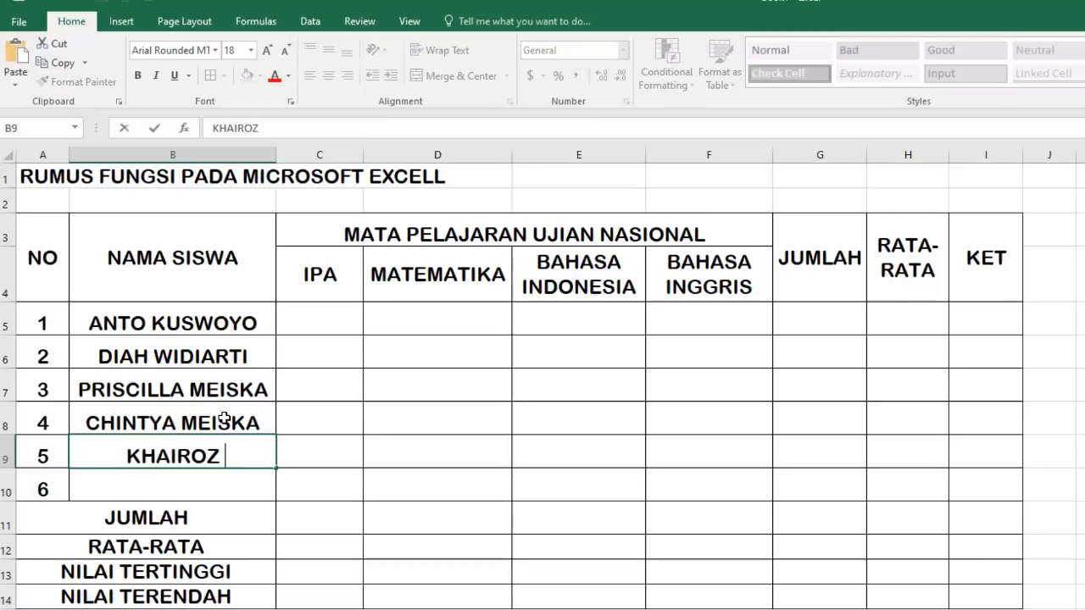
type("PRASKA")
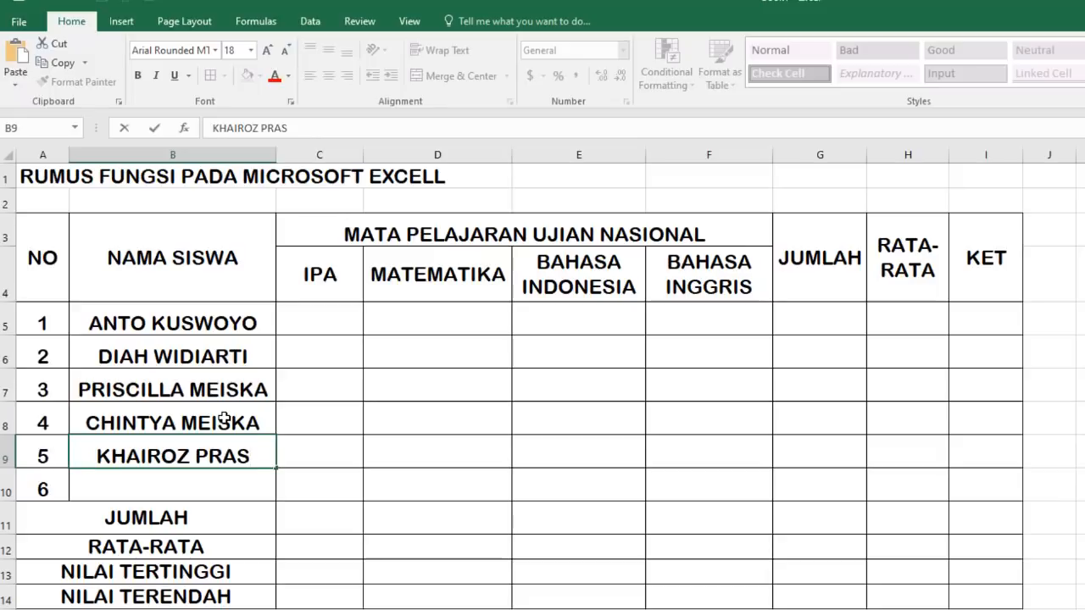
key("Return")
- Enter the sixth student's full name in B10 and left-align the student names in B5:B10
type("THA")
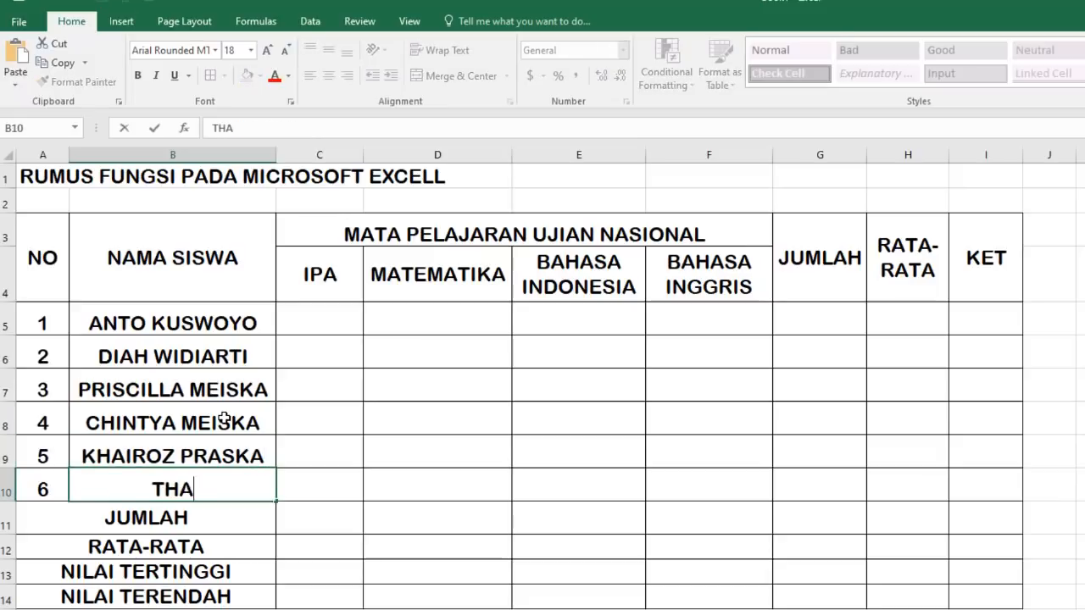
type("BITA M")
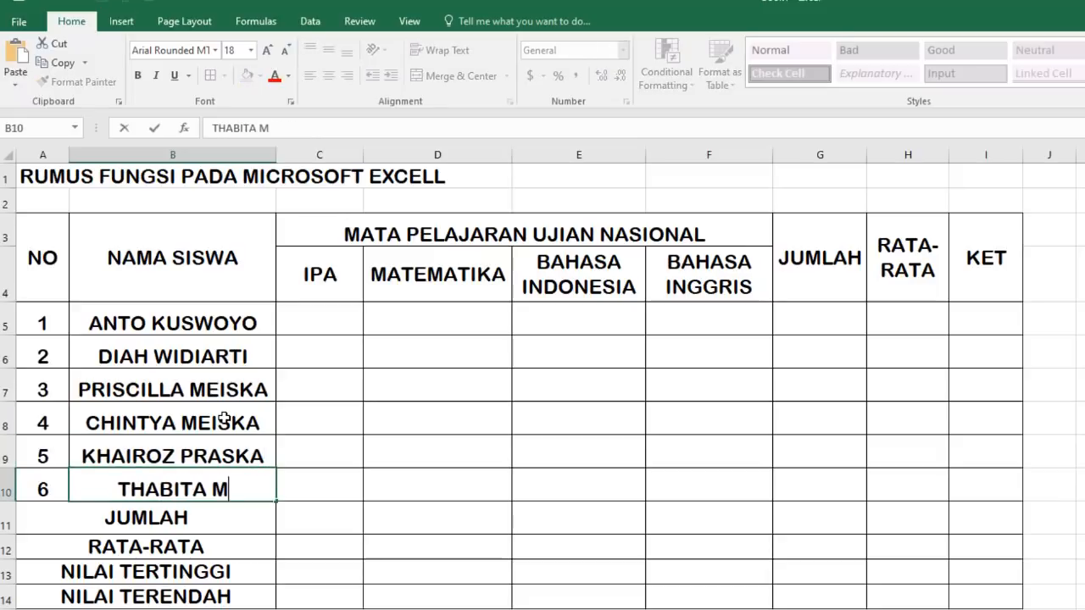
type("EISKA")
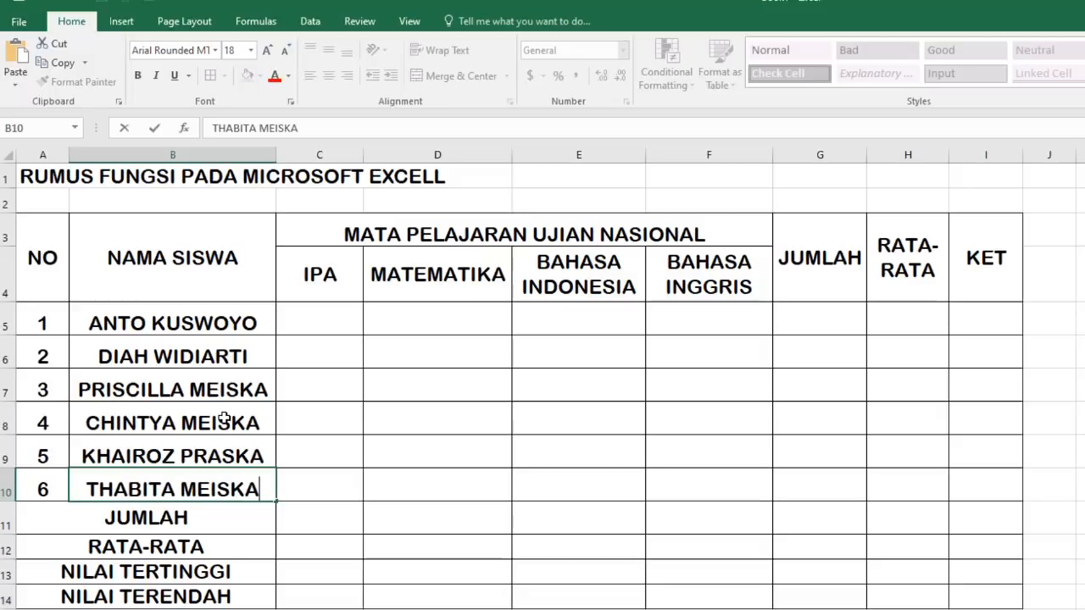
key("Return")
left_click_drag(216, 322, 174, 483)
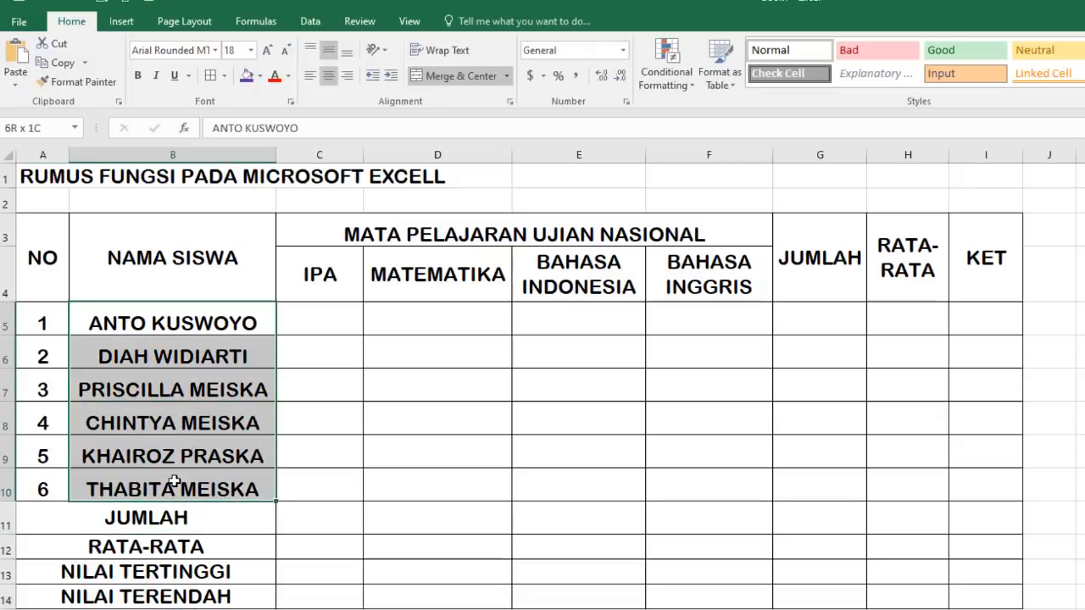
left_click(309, 75)
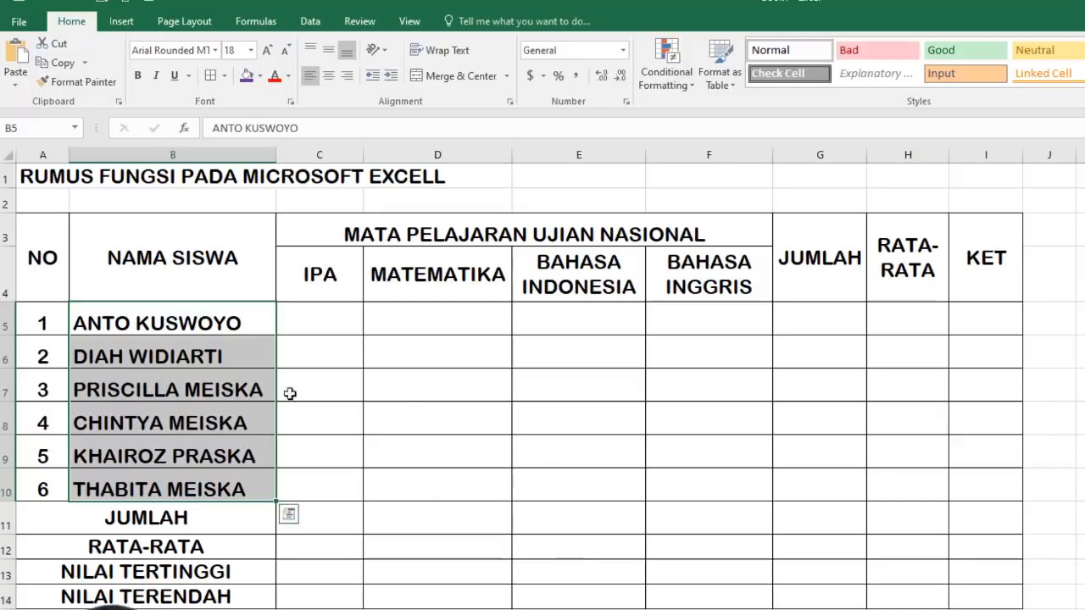
- Vertically centre the student names in B5:B10 and the empty table cells in C5:I14
left_click(331, 51)
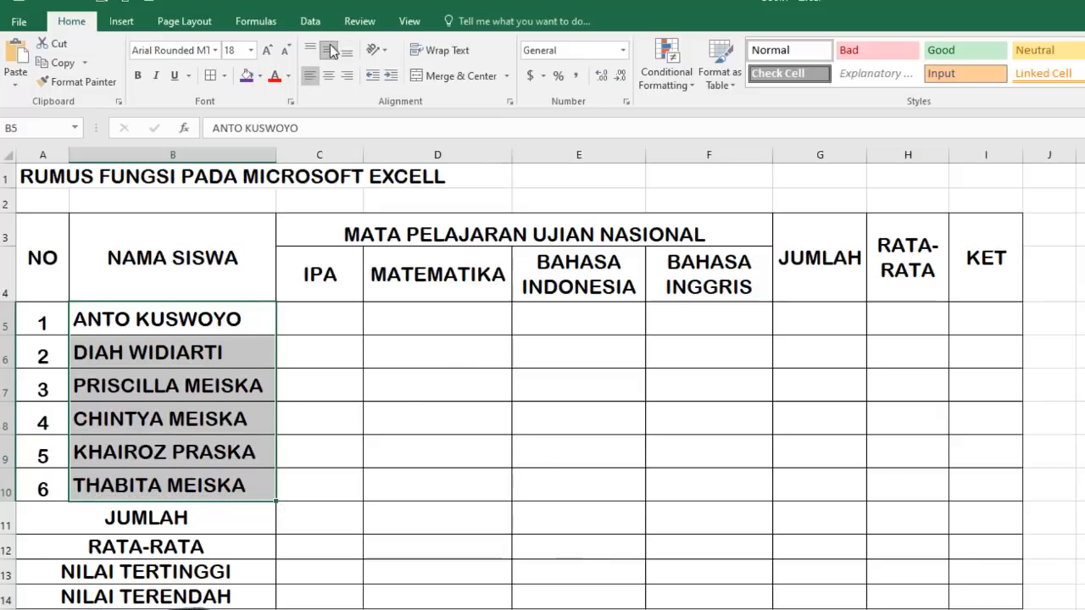
left_click_drag(283, 320, 988, 599)
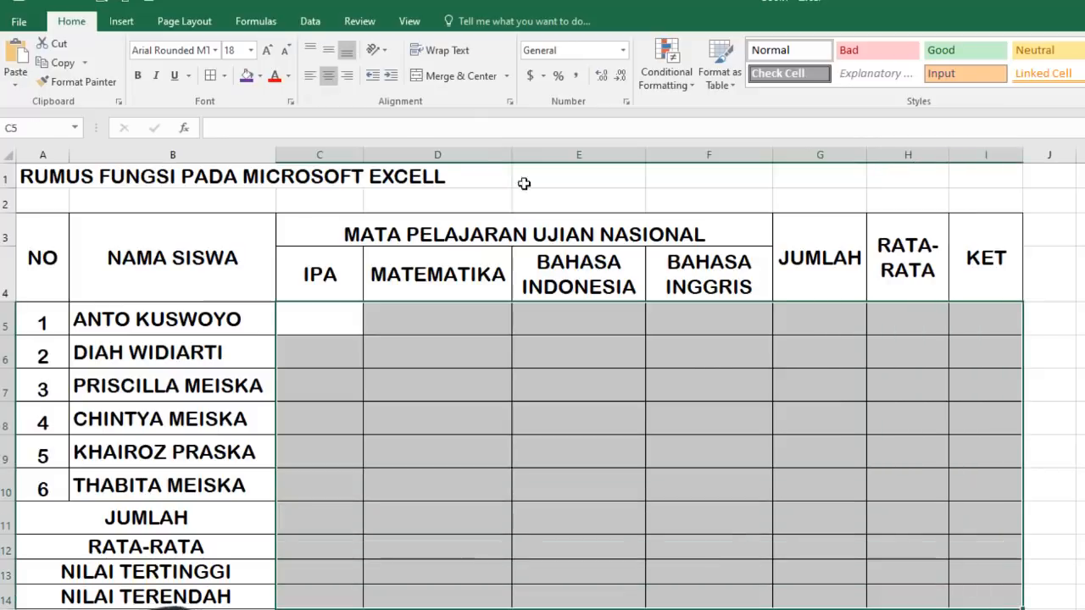
left_click(328, 51)
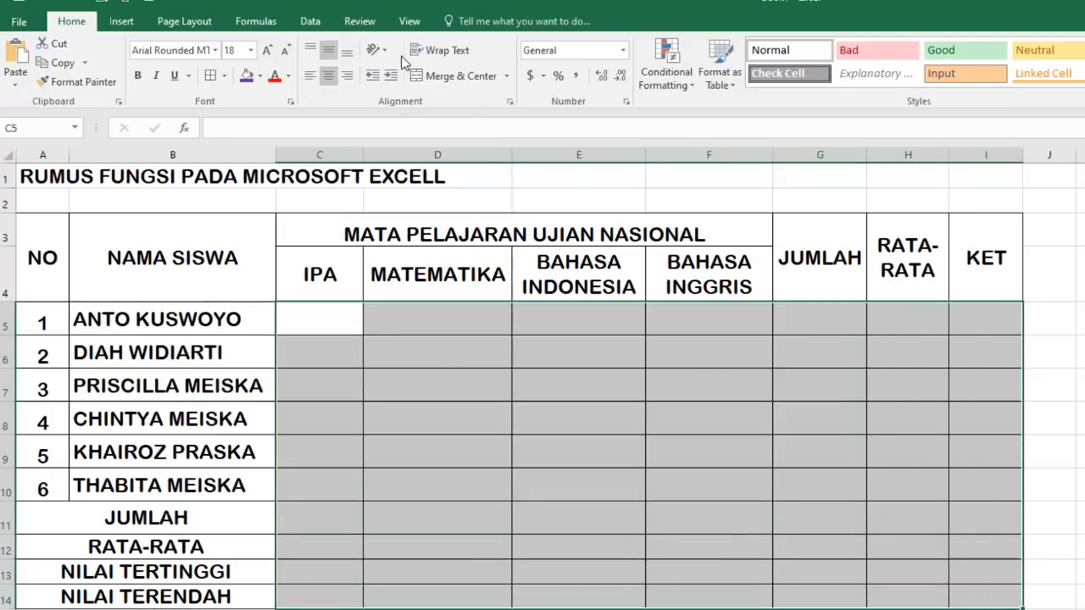
- Set the row height of summary rows 11 to 14 to 20
left_click_drag(411, 525, 414, 601)
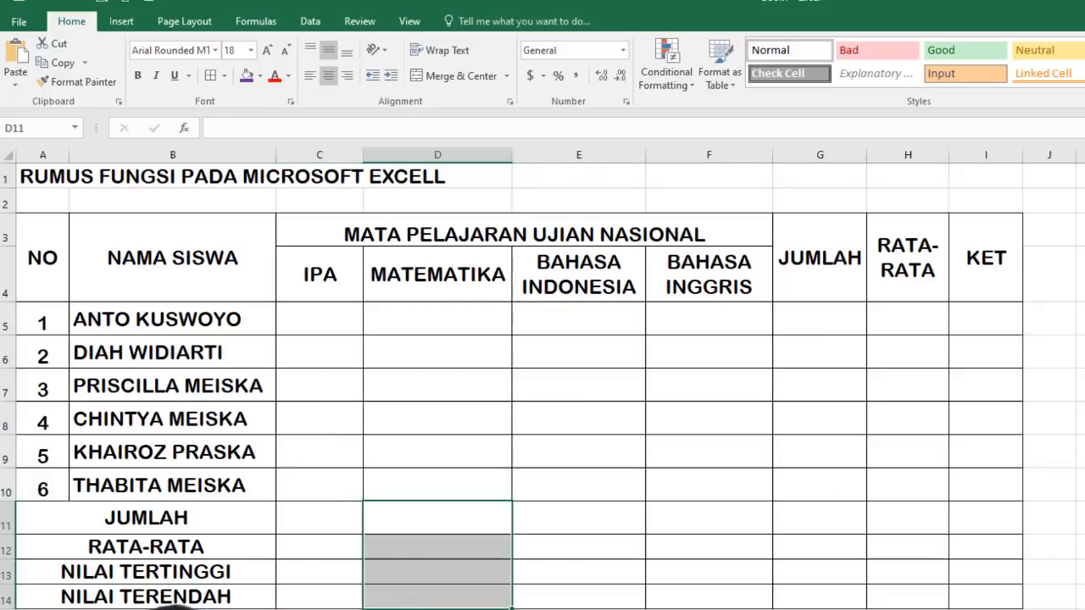
key("alt+h")
key("o")
key("h")
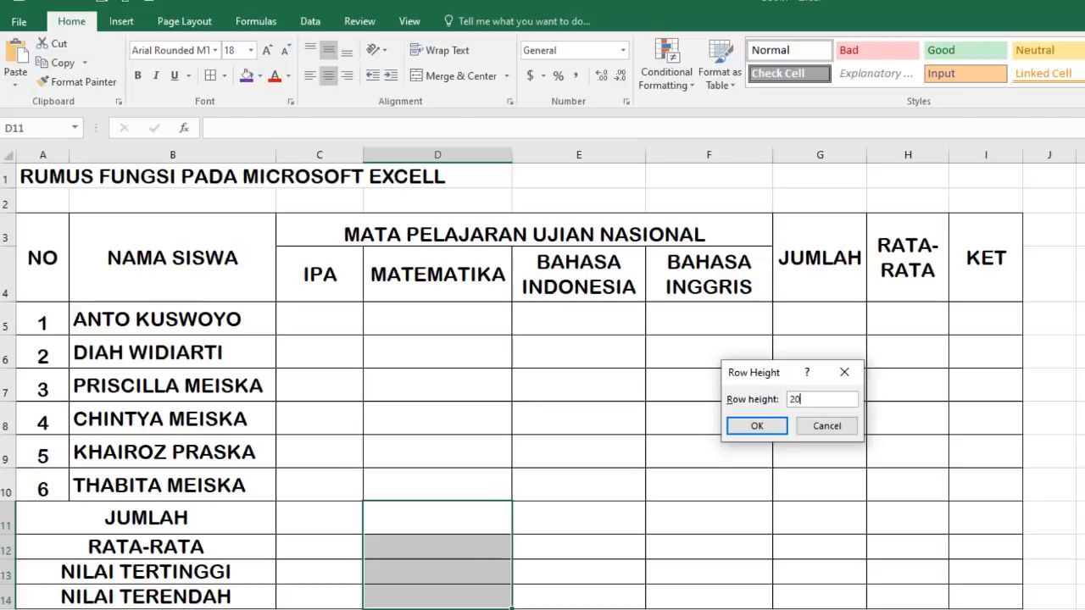
key("Return")
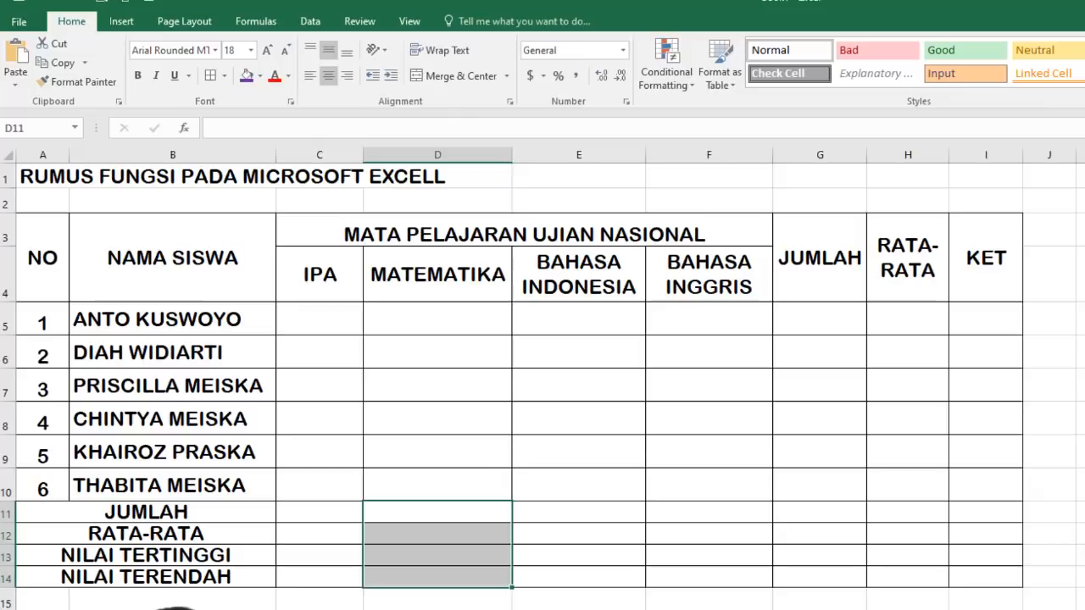
- Set the row height of the selected summary rows 11 to 14 to 30
key("alt+h")
key("o")
key("h")
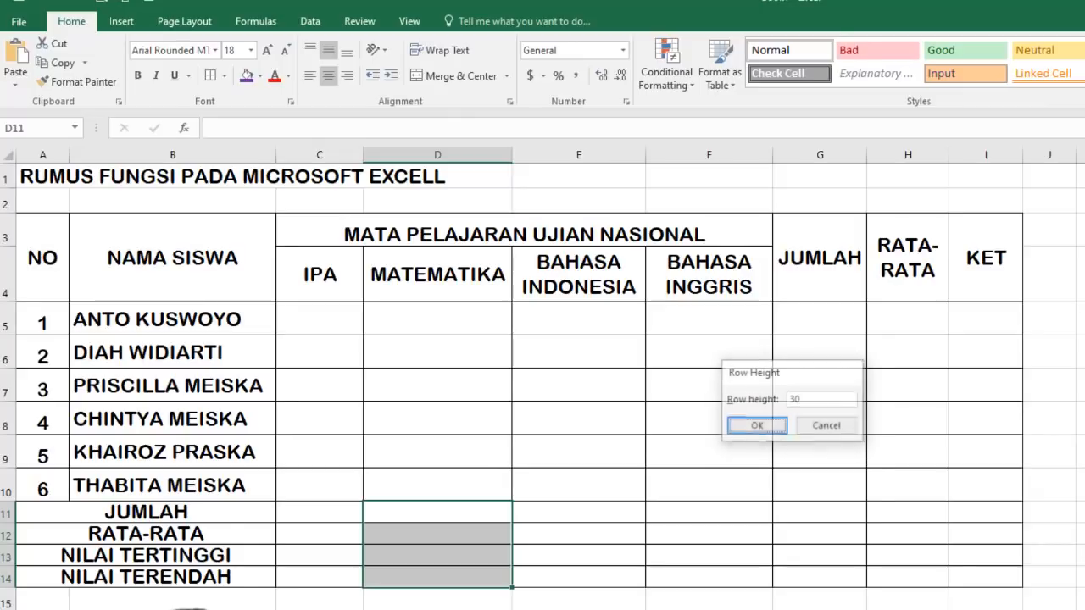
key("Return")
left_click(905, 492)
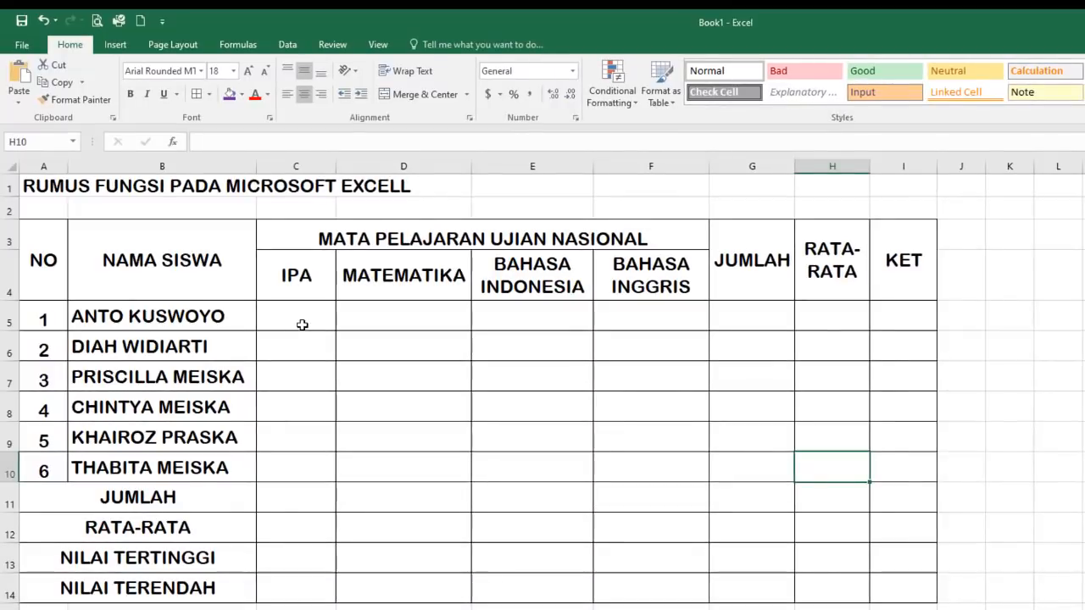
- Enter the IPA scores 89, 90, 90, 95, 80 and 89 in C5:C10
left_click(302, 325)
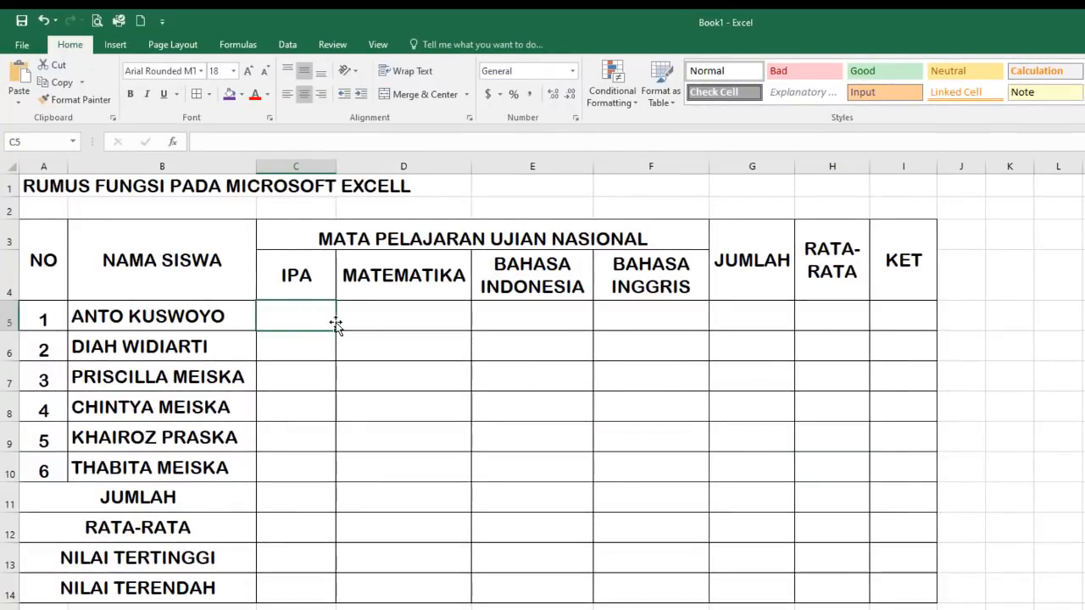
type("89")
key("Return")
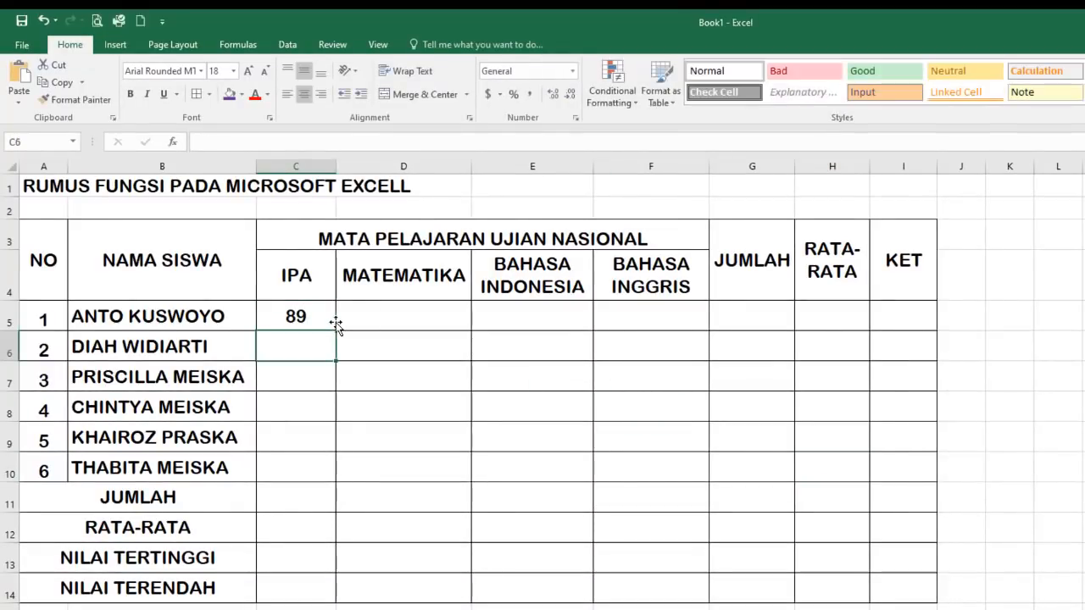
type("90")
key("Return")
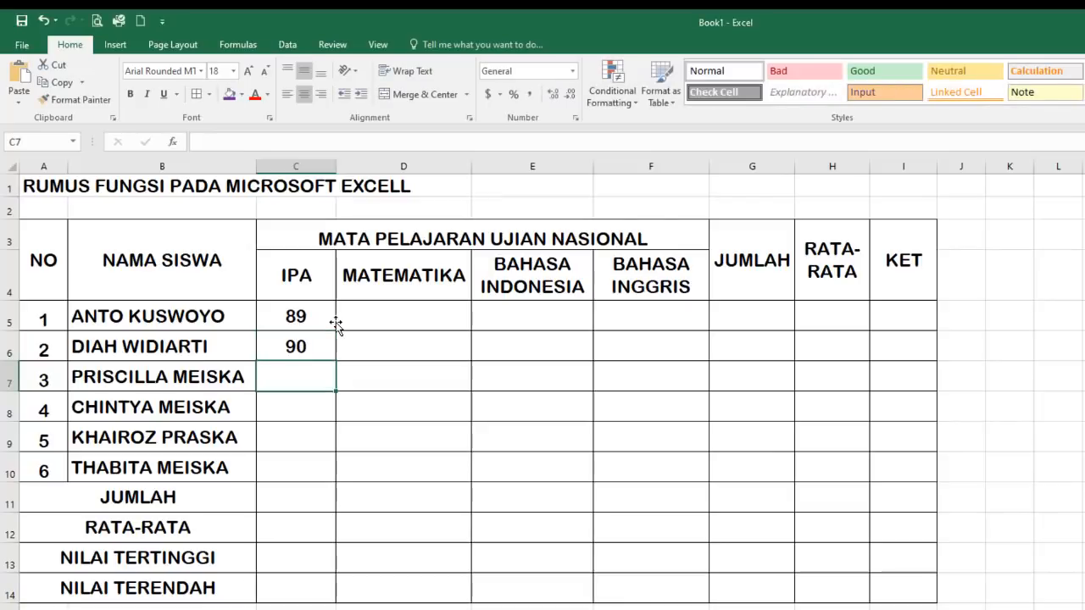
type("90")
key("Return")
type("95")
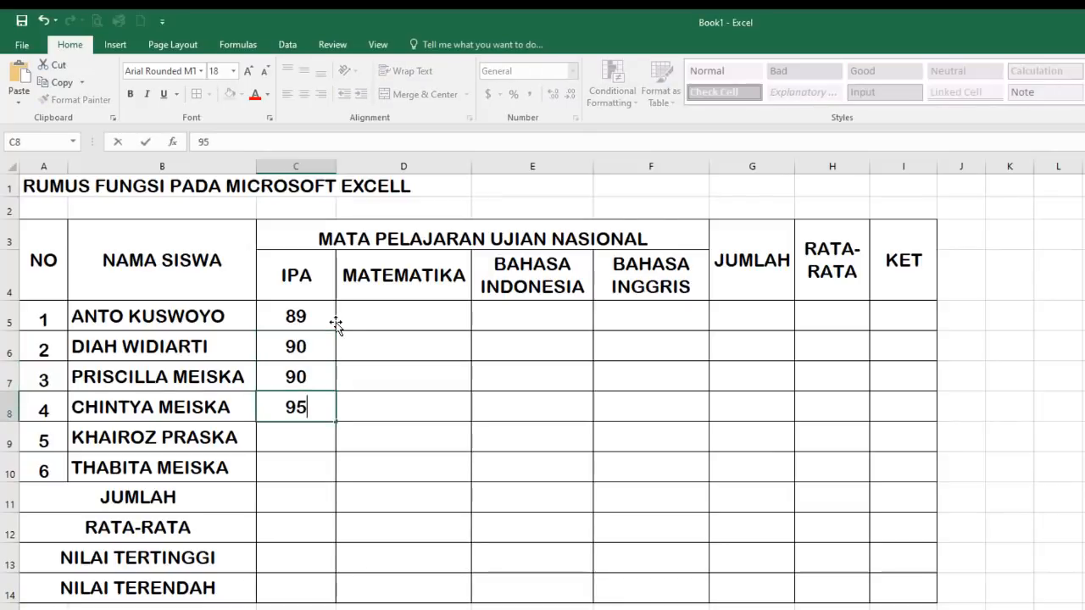
key("Return")
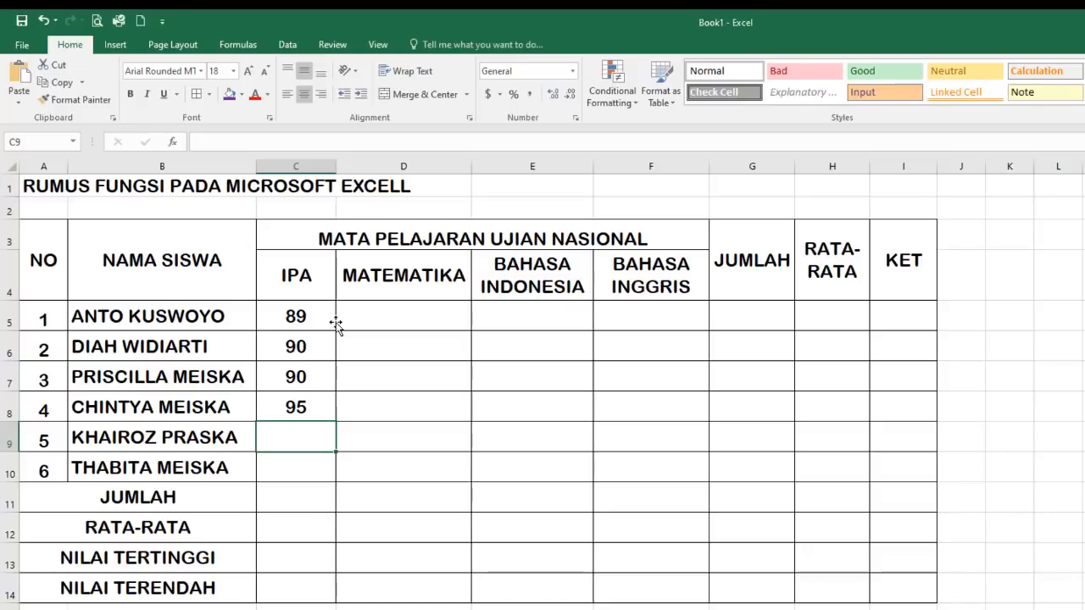
type("80")
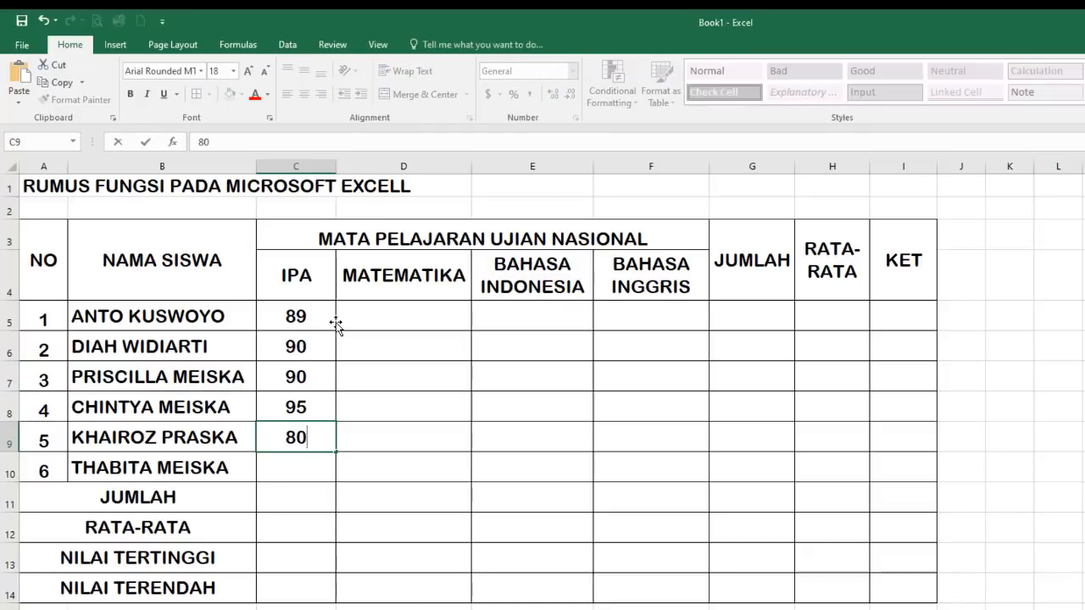
key("Return")
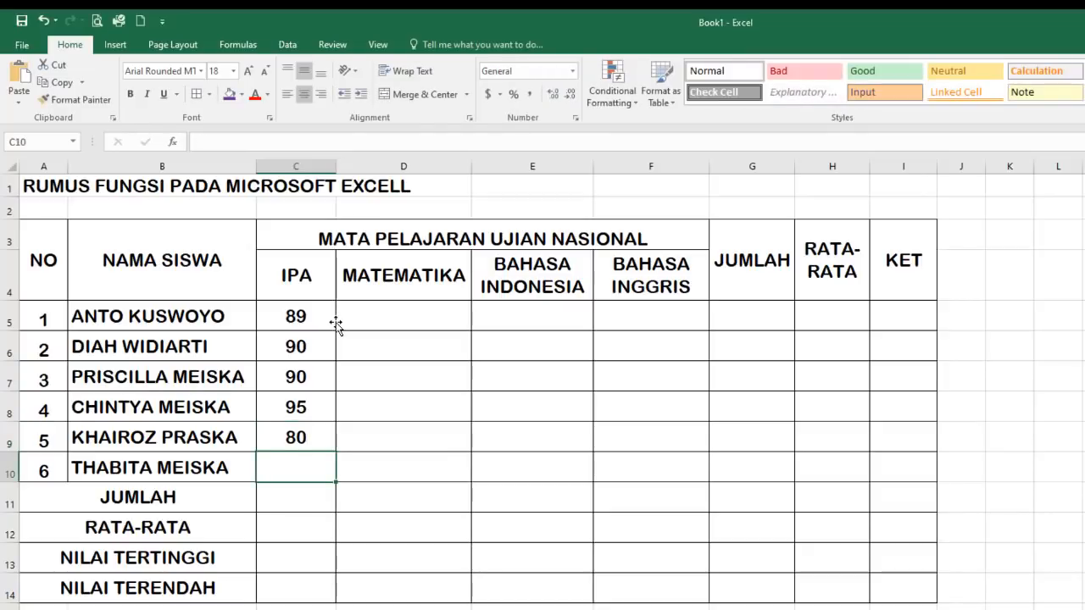
type("89")
key("Return")
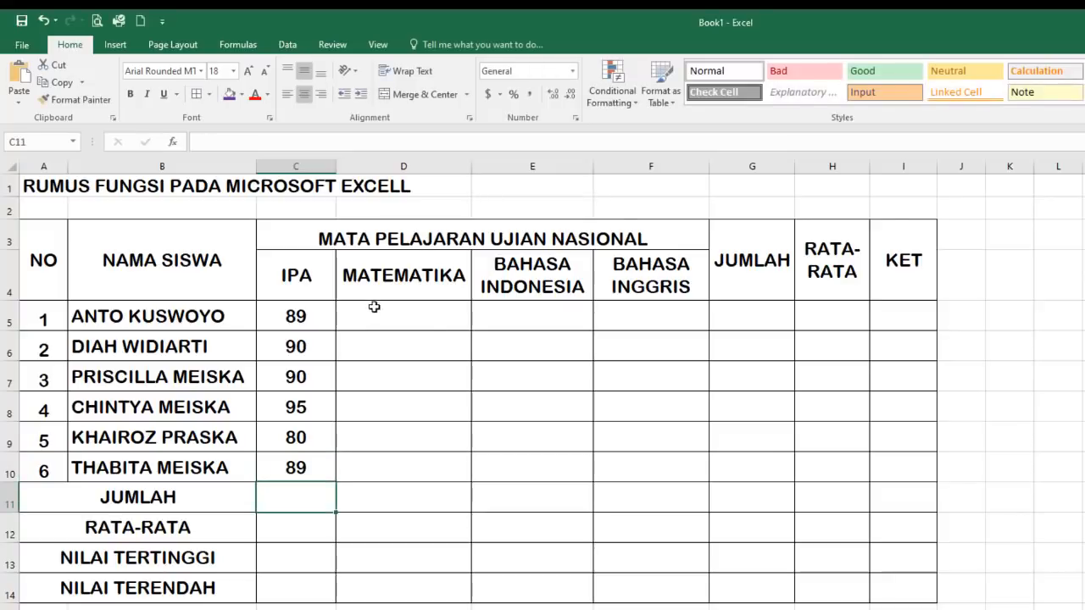
- Enter the MATEMATIKA scores 76, 95, 80, 87, 88 and 87 in D5:D10
left_click(419, 323)
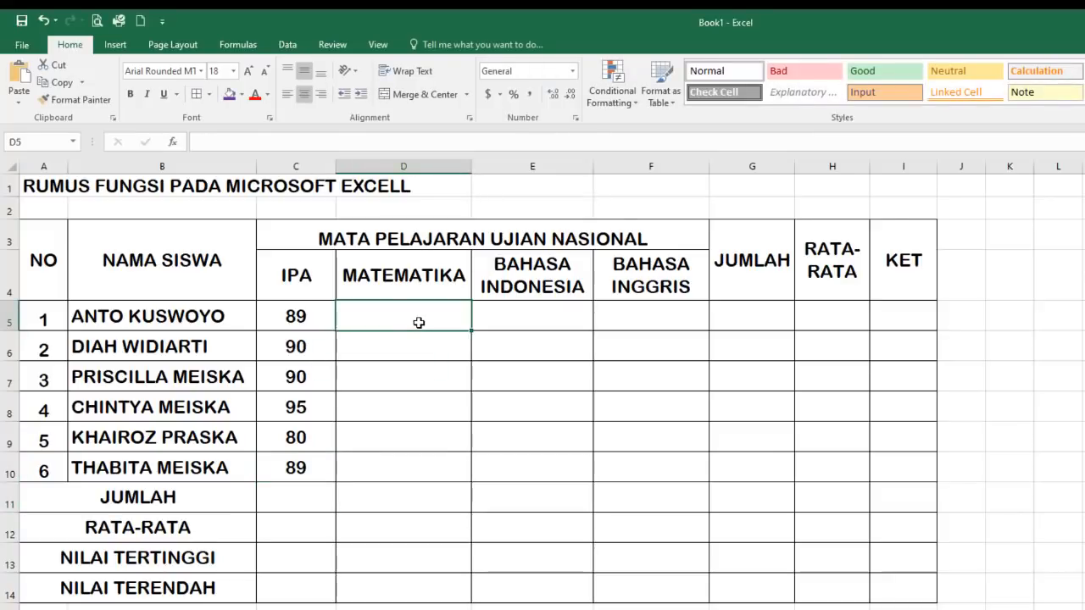
type("76")
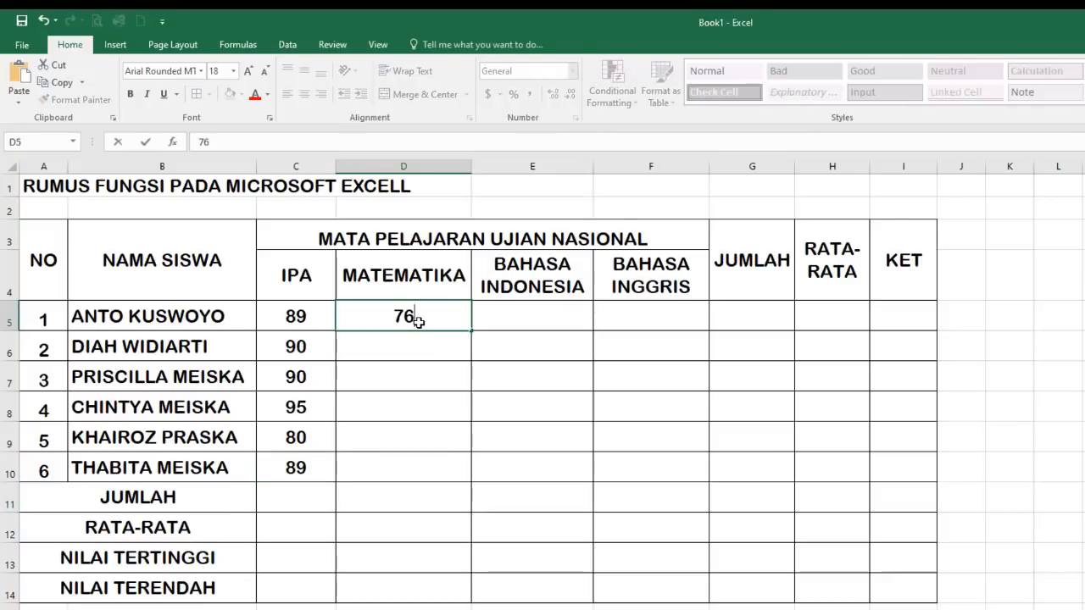
key("Return")
type("95")
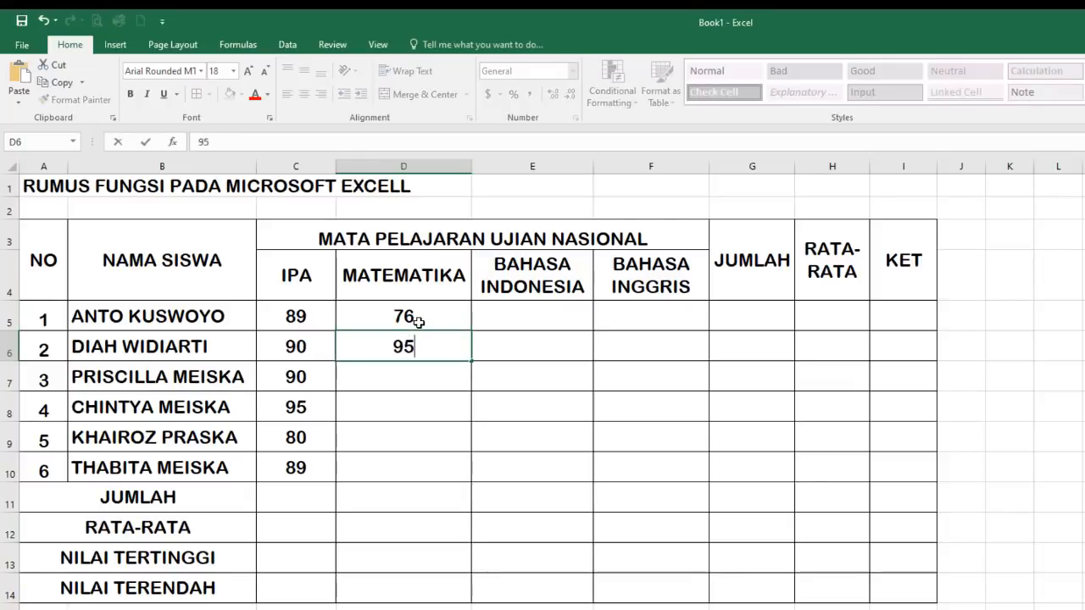
key("Return")
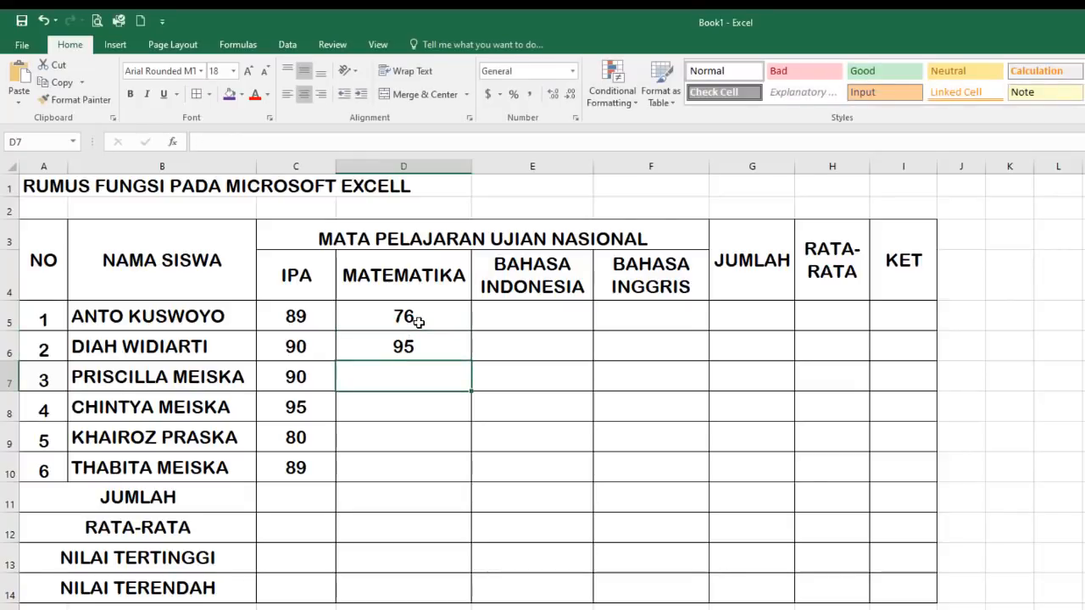
type("80")
key("Return")
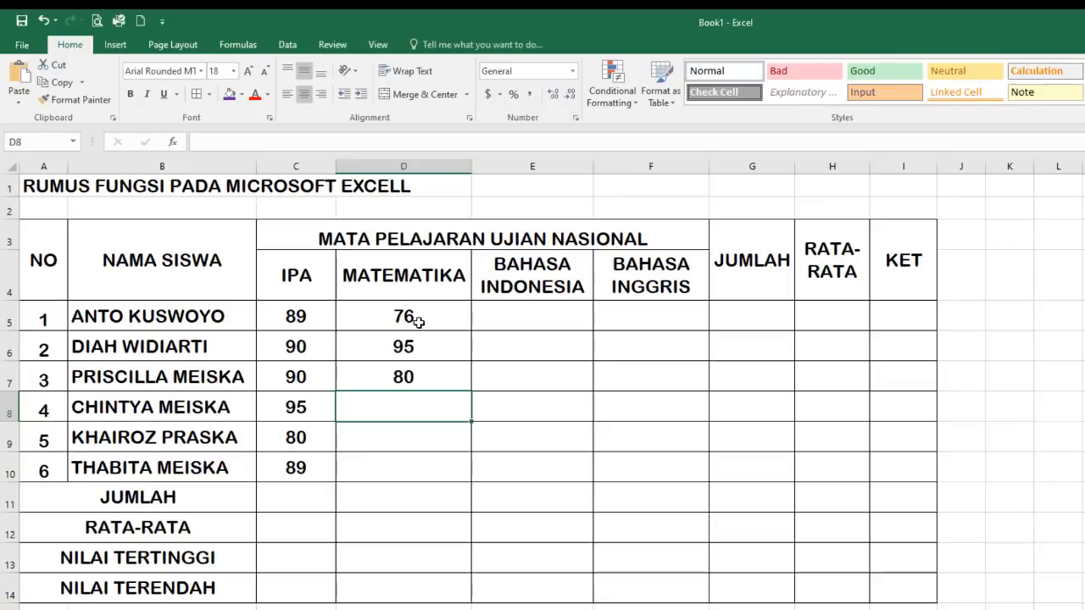
type("87")
key("Return")
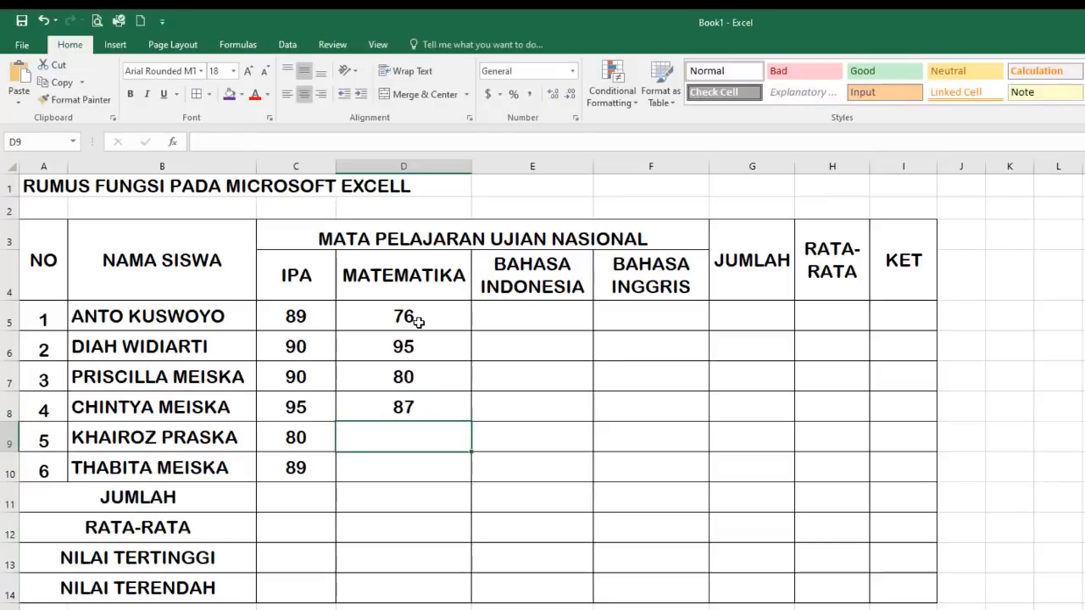
type("88")
key("Return")
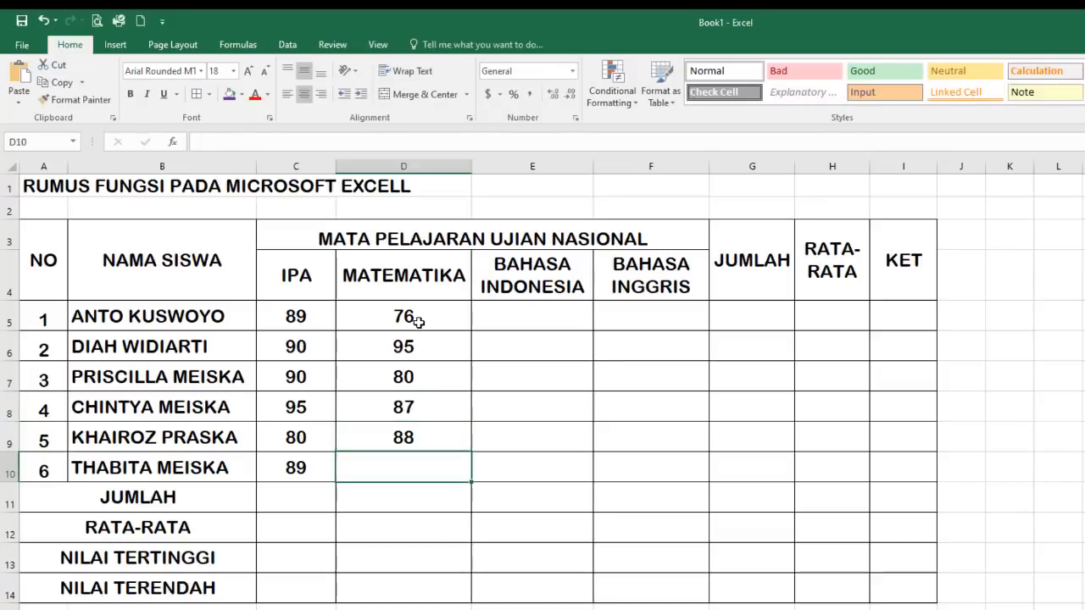
type("87")
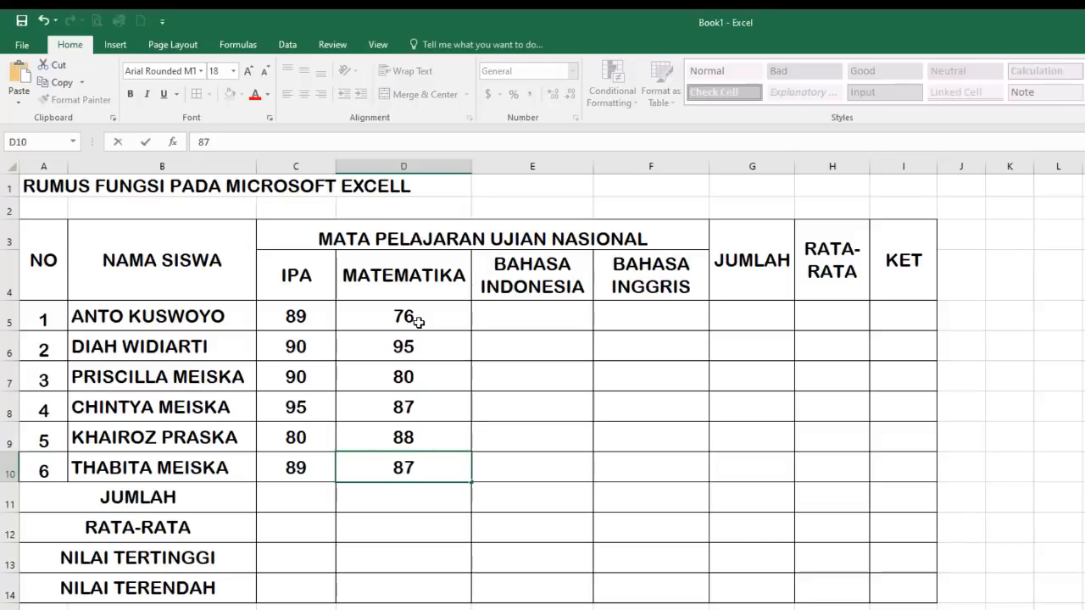
key("Return")
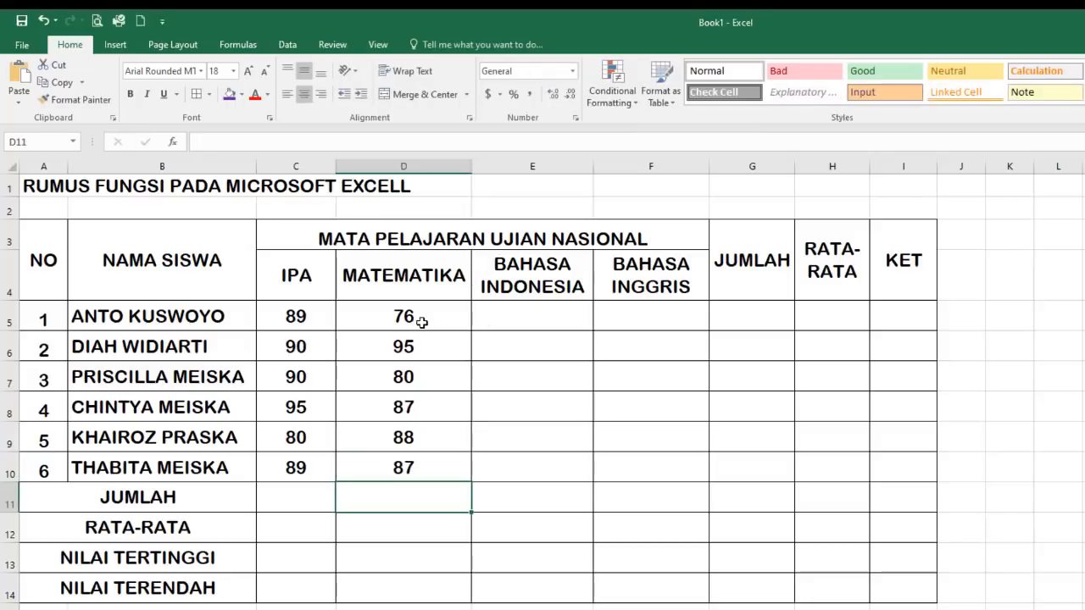
- Enter the BAHASA INDONESIA scores 80, 90, 80, 80, 87 and 89 in E5:E10
left_click(551, 319)
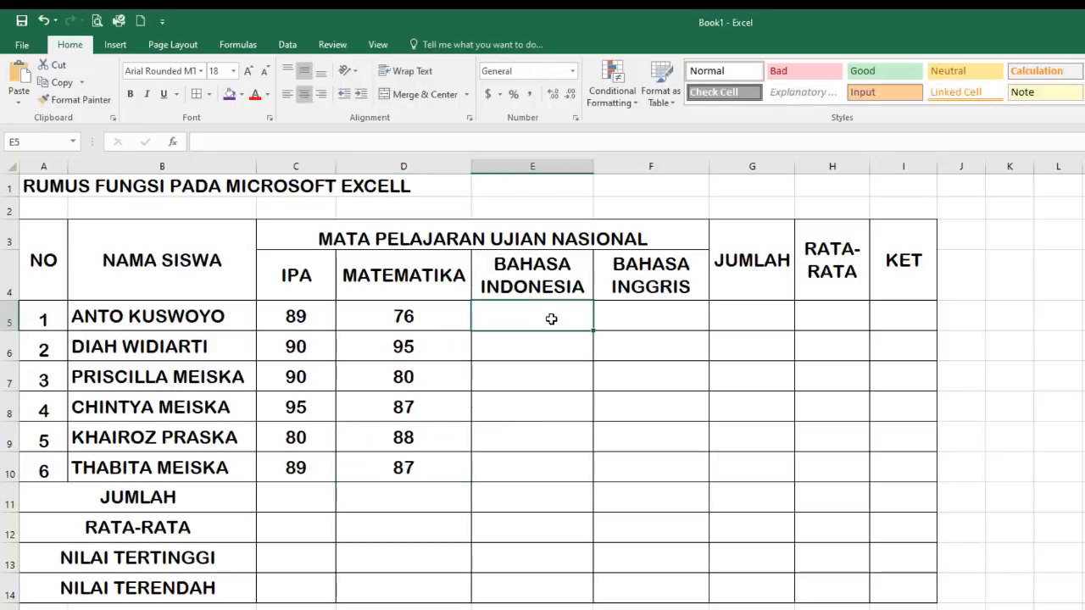
type("80")
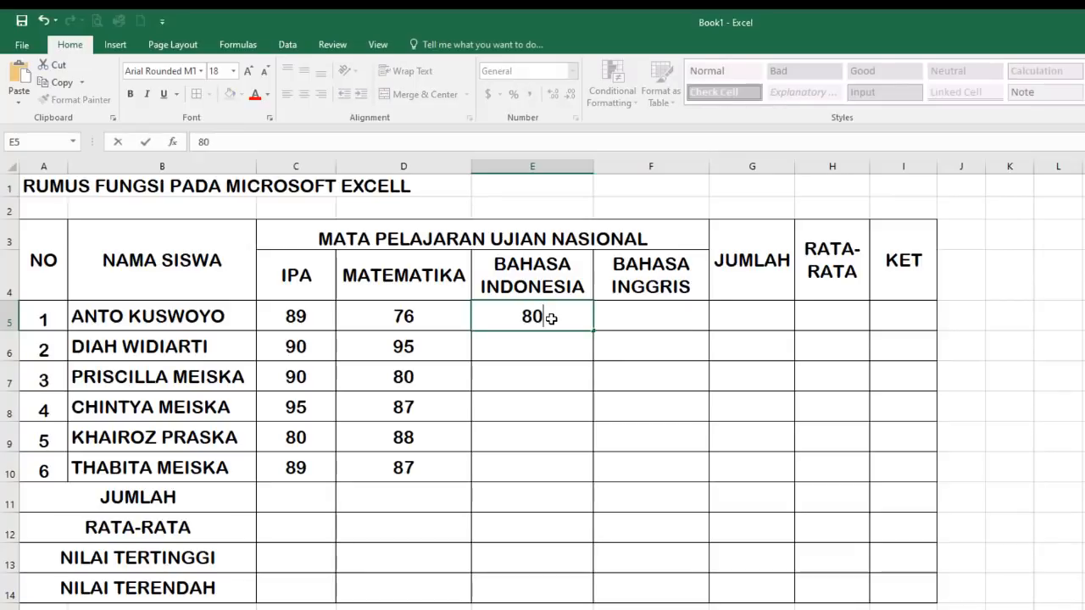
key("Return")
type("90")
key("Return")
type("80")
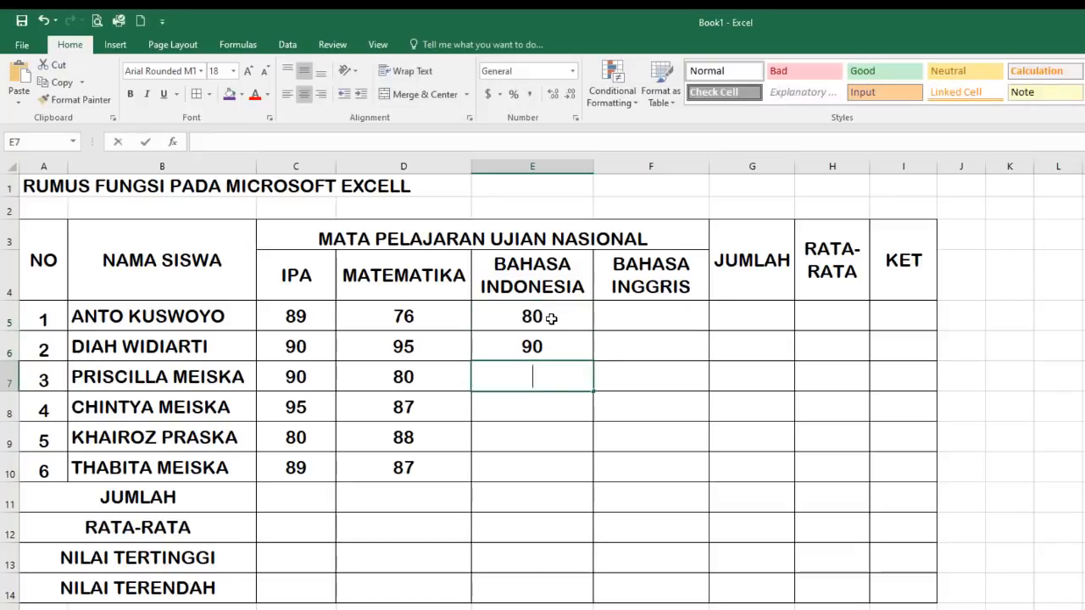
key("Return")
type("80")
key("Return")
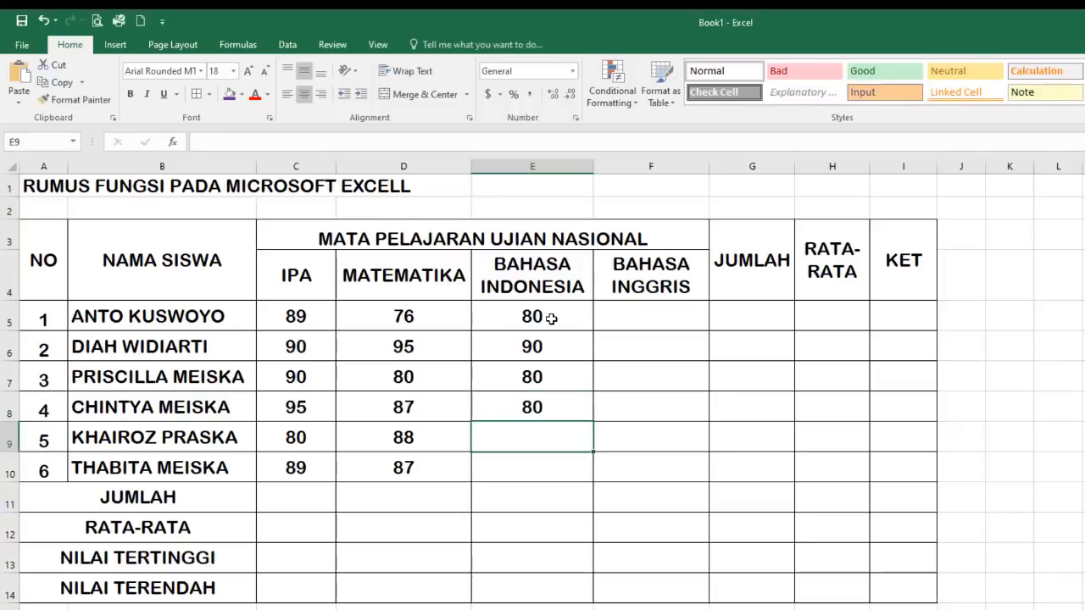
type("87")
key("Return")
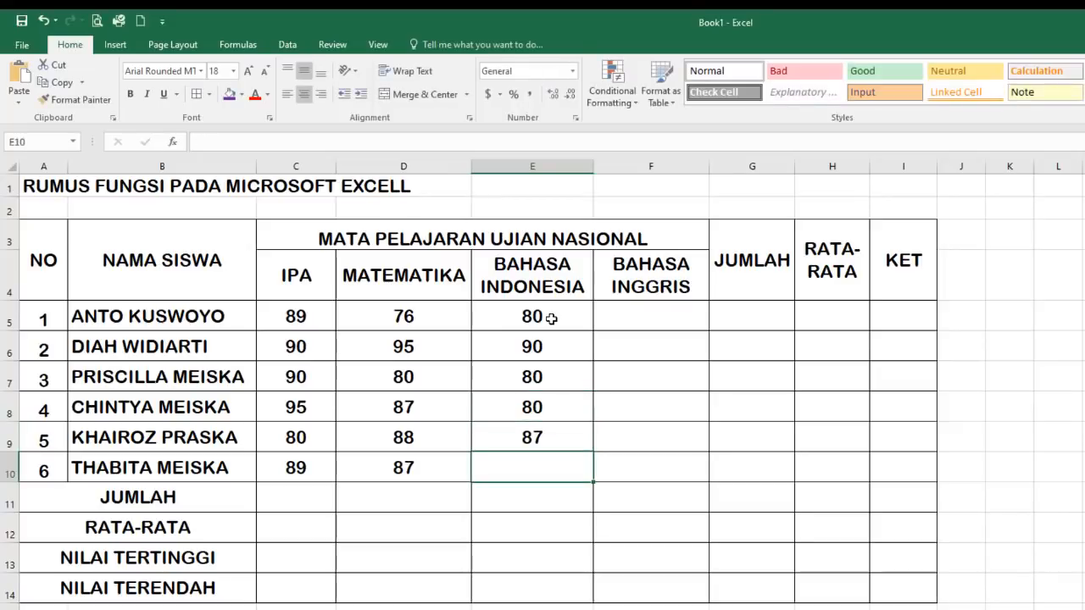
type("89")
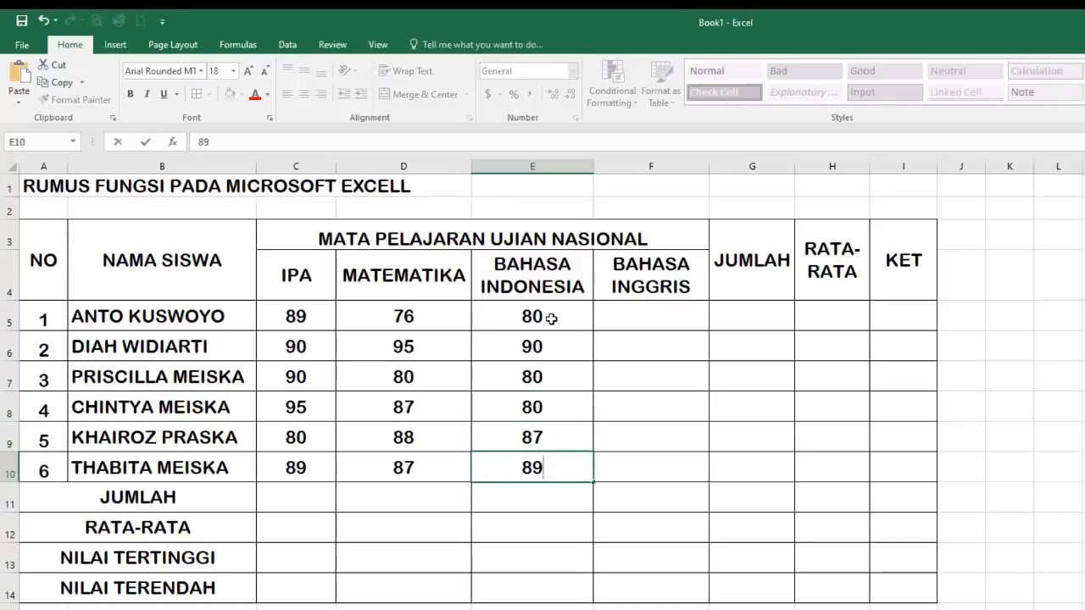
key("Return")
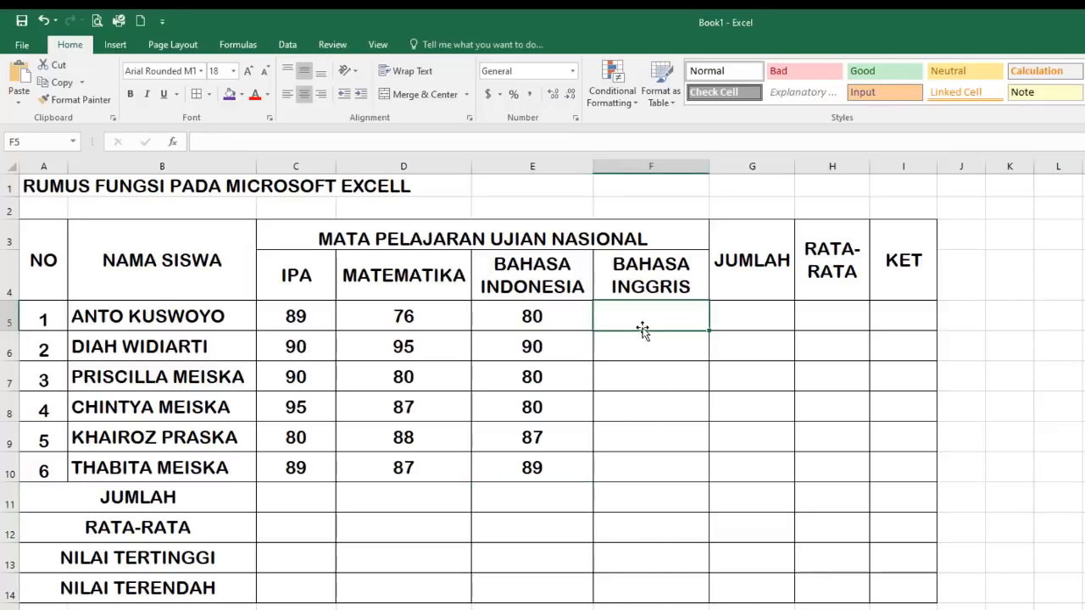
- Enter the BAHASA INGGRIS scores 87, 86, 89, 90, 98 and 99 in F5:F10
left_click(650, 316)
type("87")
key("Return")
type("86")
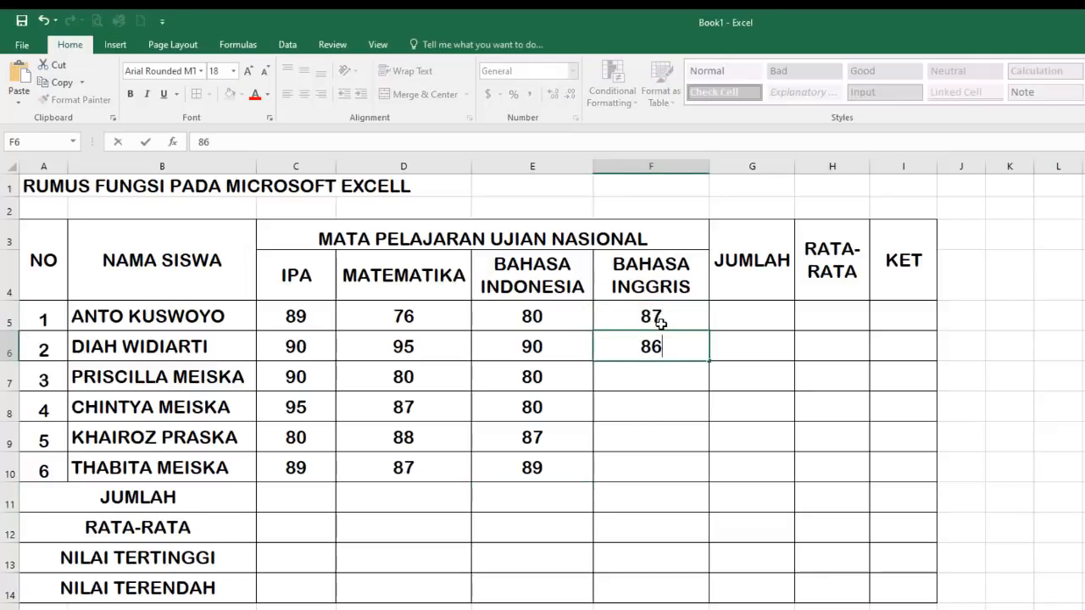
key("Return")
type("89")
key("Return")
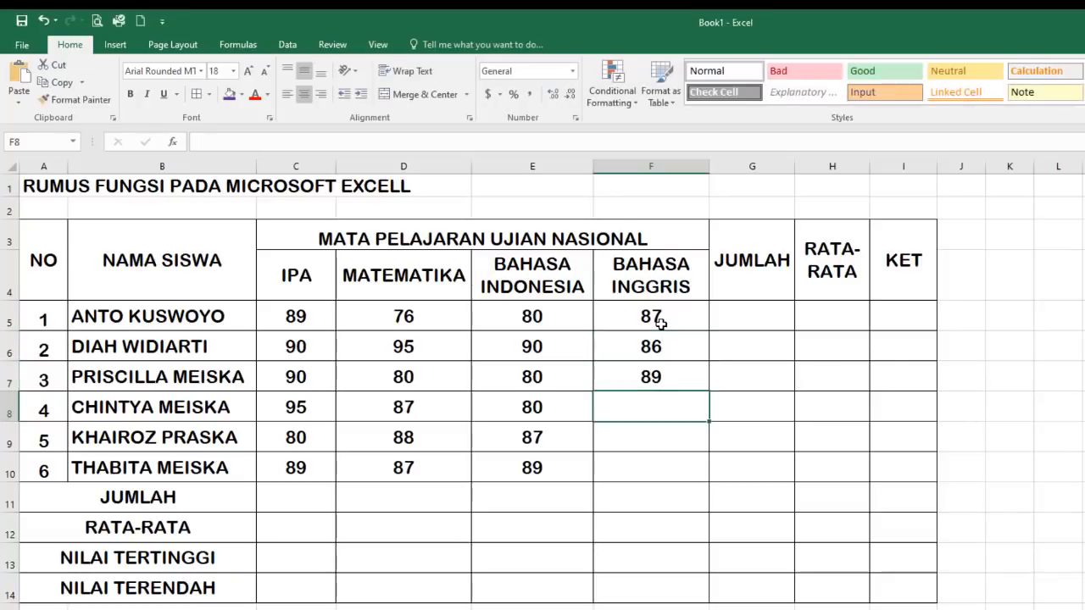
type("90")
key("Return")
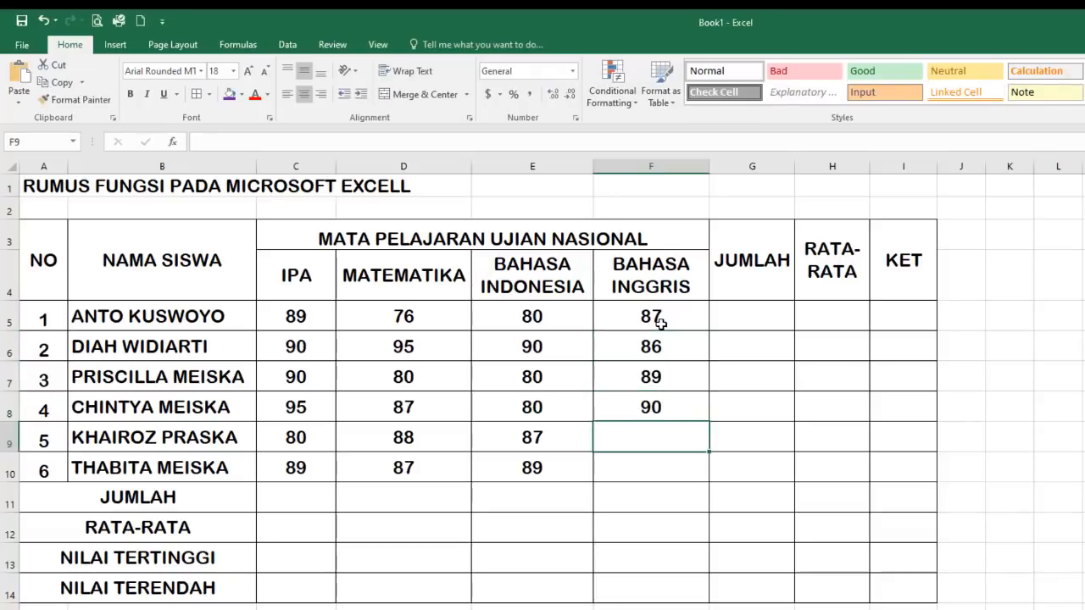
type("98")
key("Return")
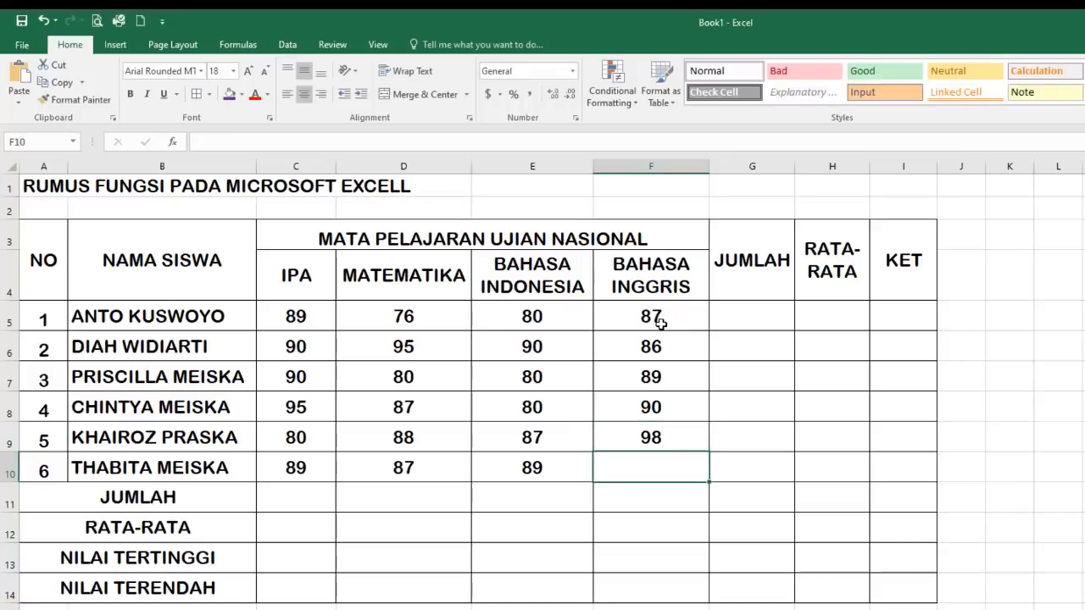
type("99")
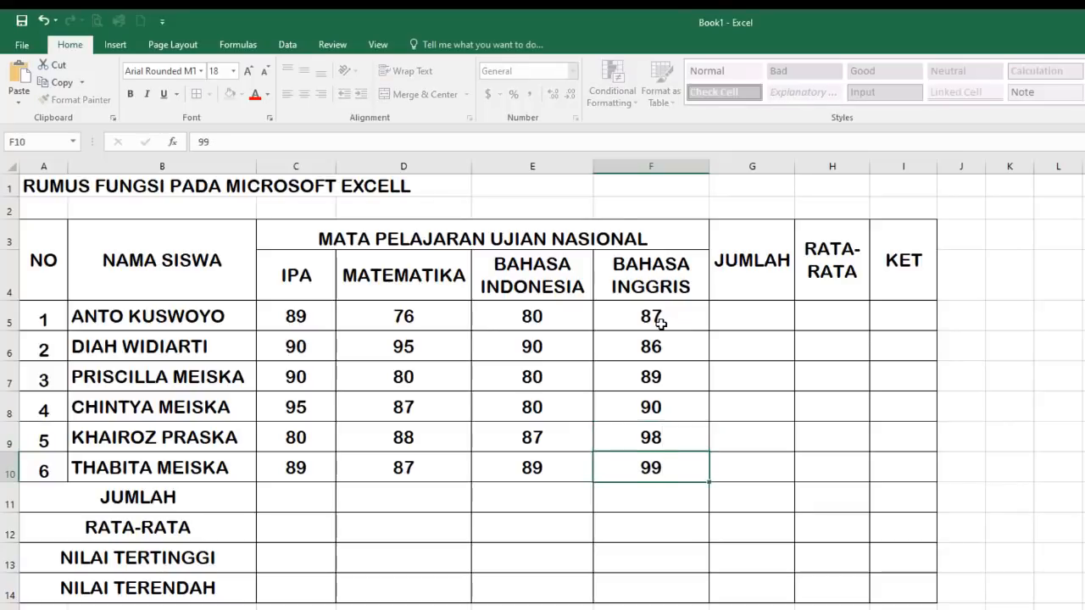
key("Return")
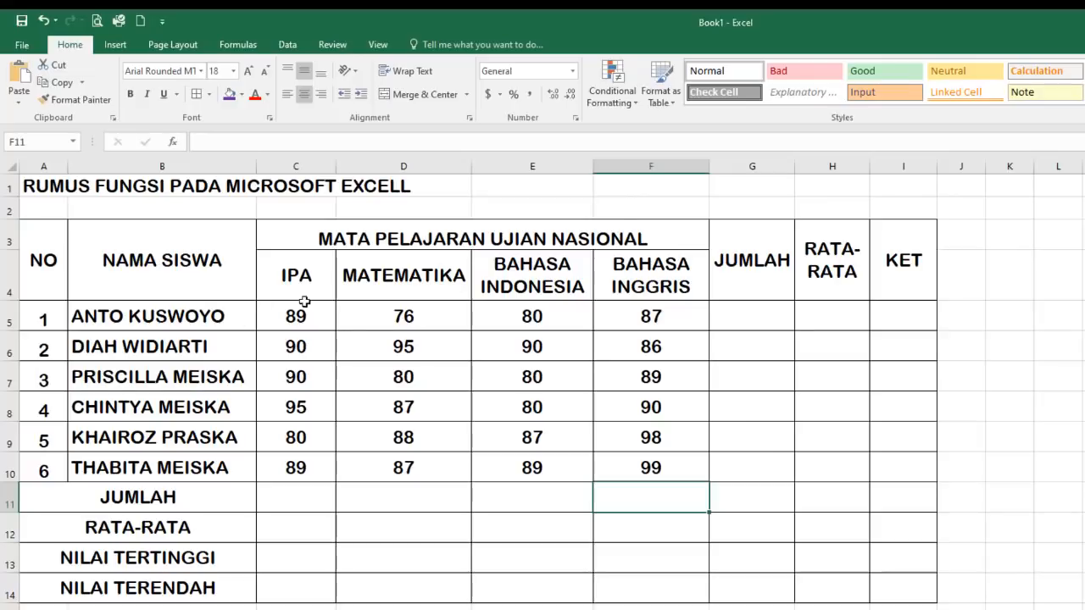
- Vertically center the MATA PELAJARAN UJIAN NASIONAL heading, and merge and center the sheet title across A1:I1
left_click(376, 236)
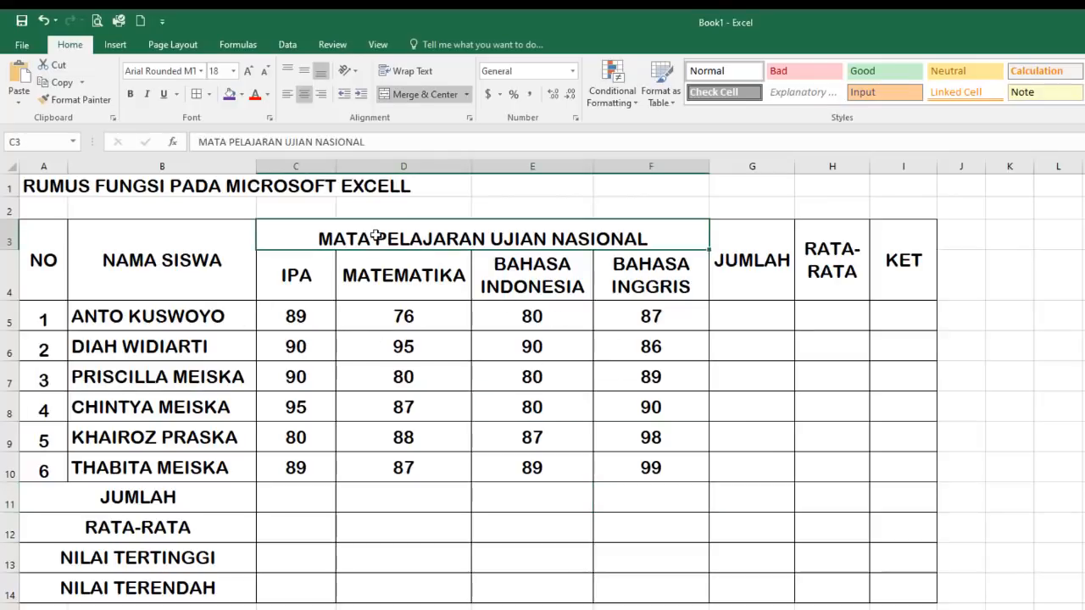
left_click(302, 70)
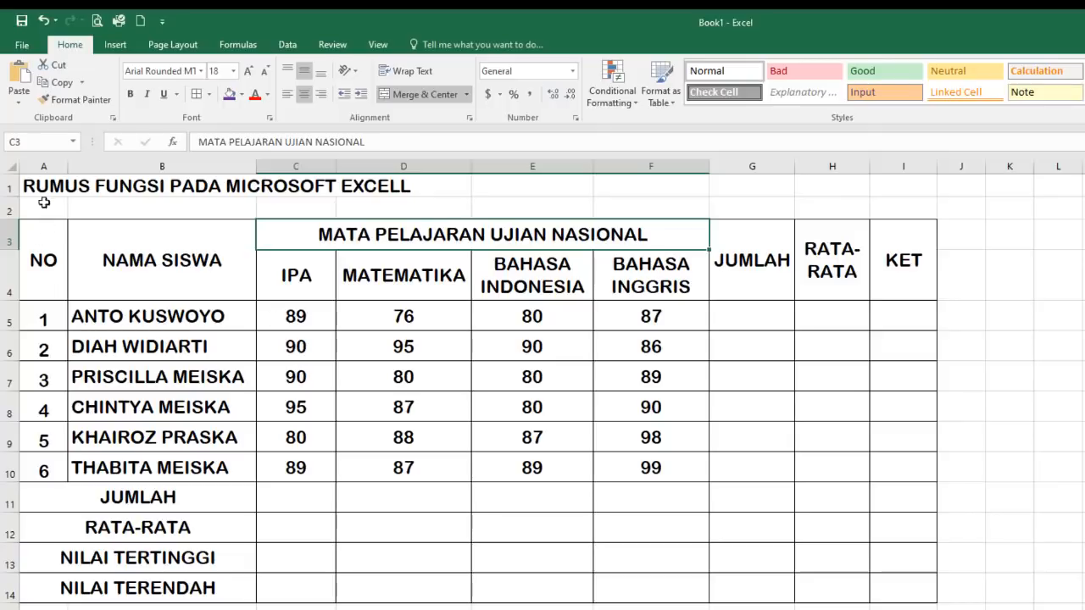
left_click_drag(40, 185, 660, 161)
left_click(303, 309)
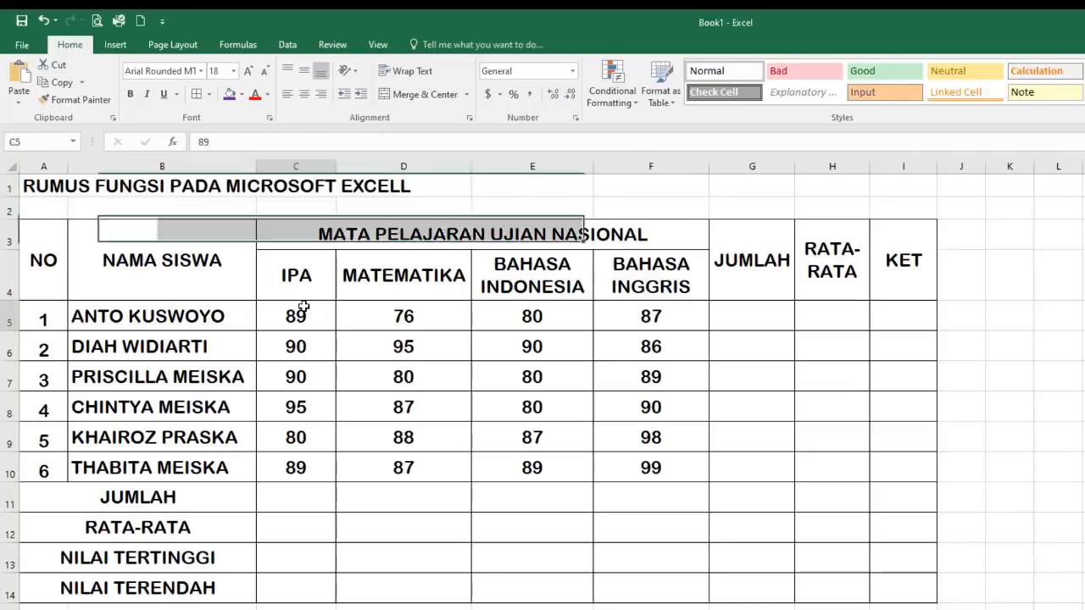
left_click_drag(56, 184, 915, 180)
left_click(398, 95)
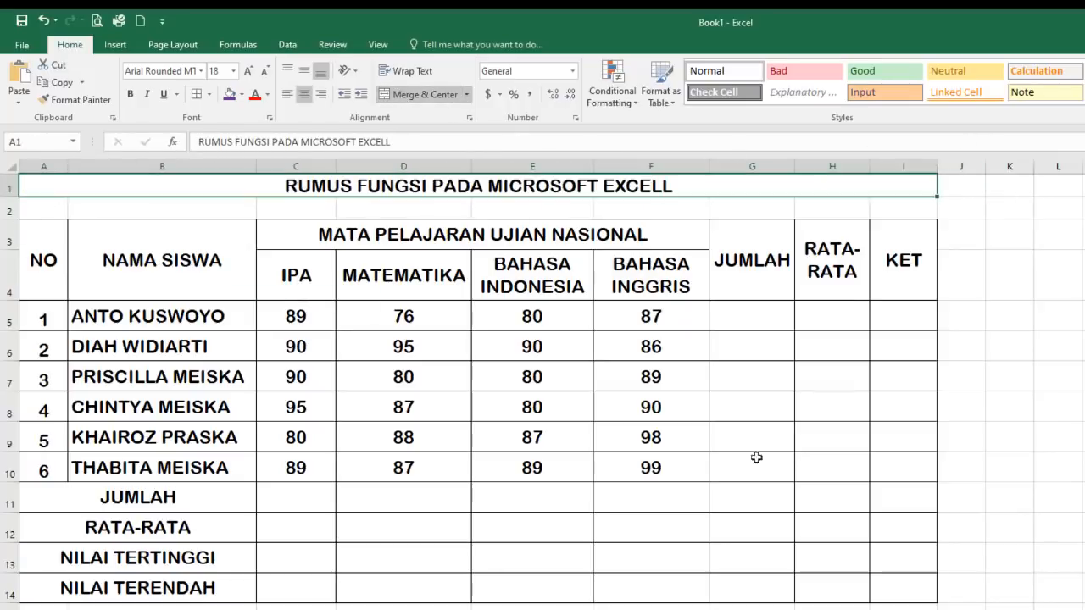
- Total the first student's scores in the JUMLAH column by entering =SUM(C5:F5) in G5
left_click(753, 315)
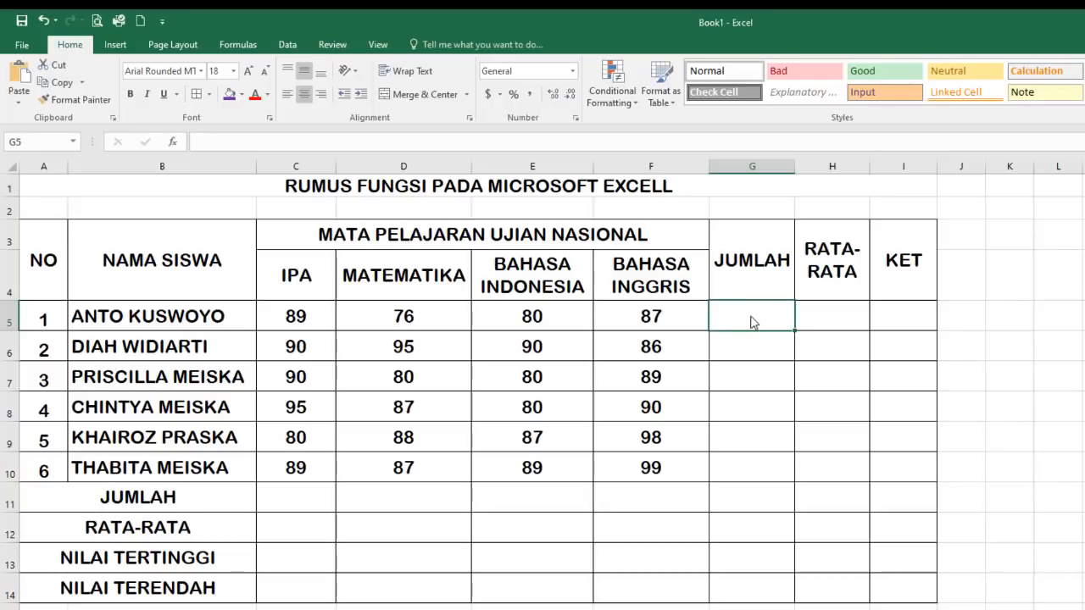
type("=")
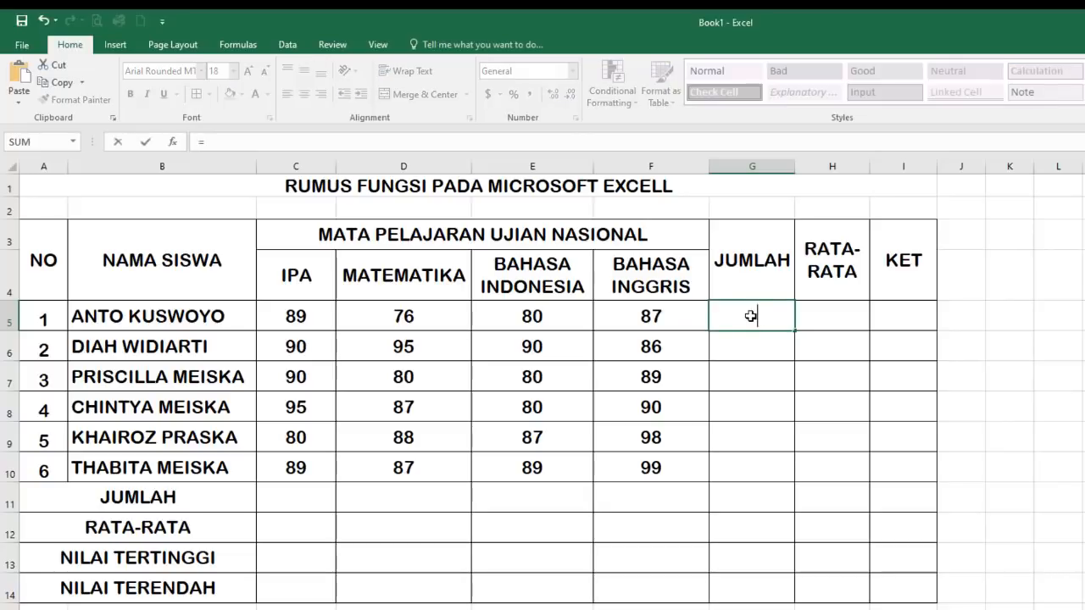
type("SU")
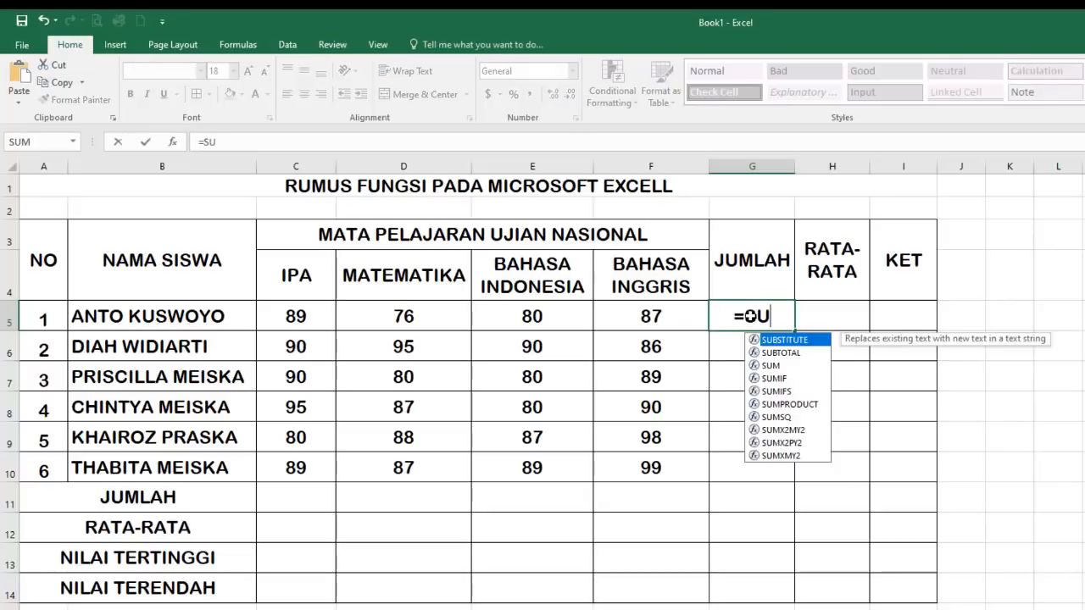
type("M(")
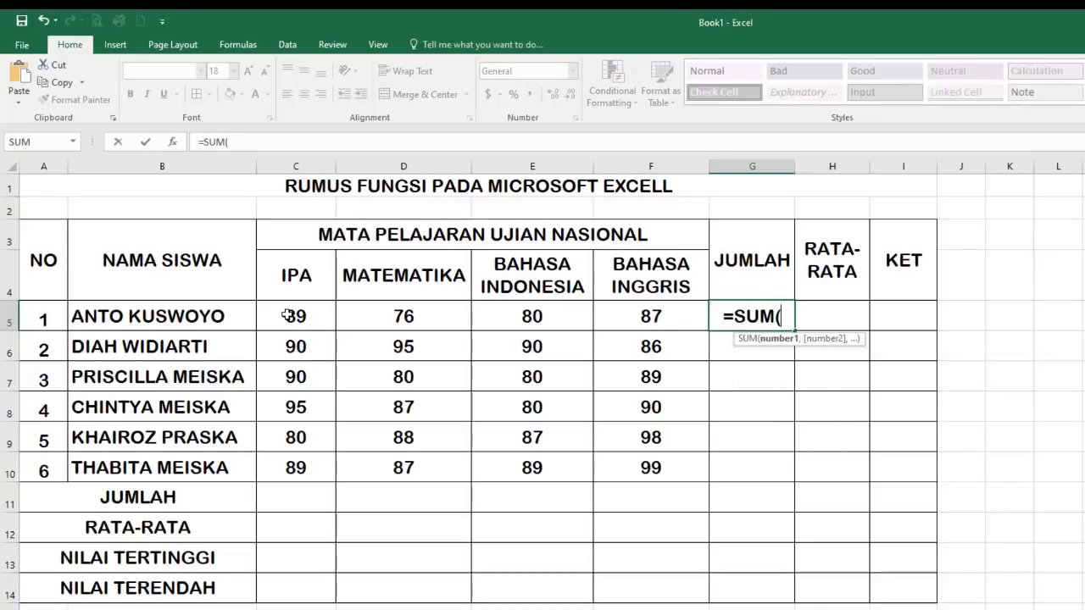
left_click_drag(287, 315, 637, 319)
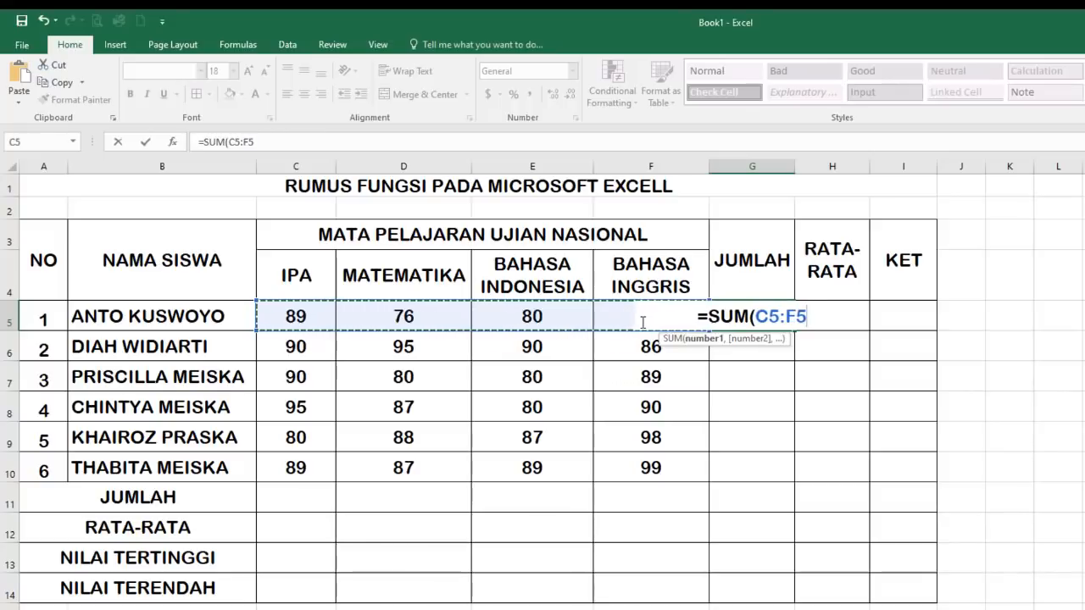
type(")")
key("Return")
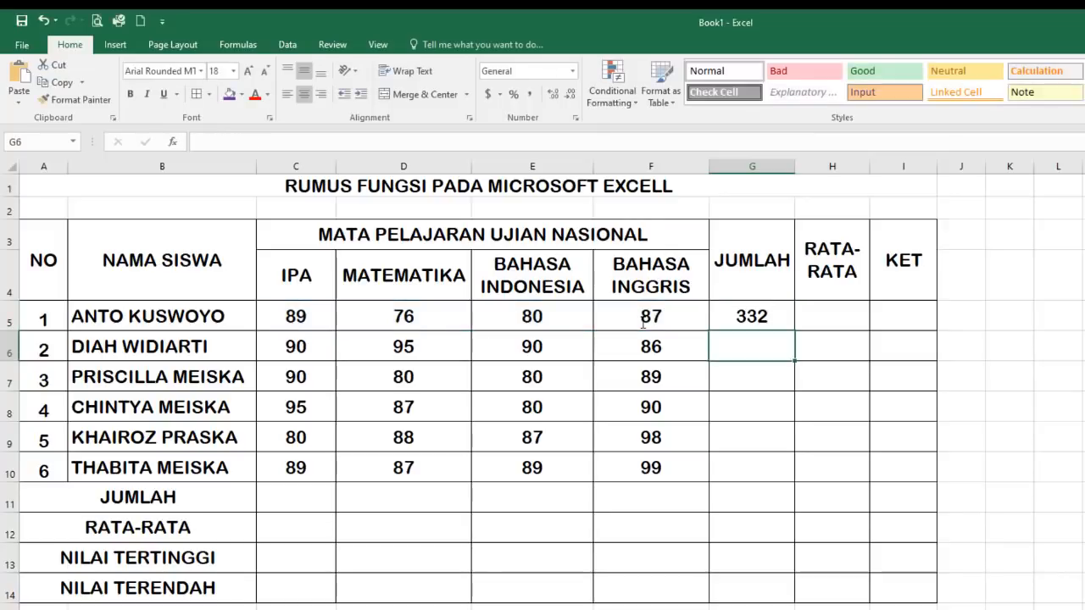
- Total the second student's scores by entering =SUM(C6:F6) in G6
left_click(749, 319)
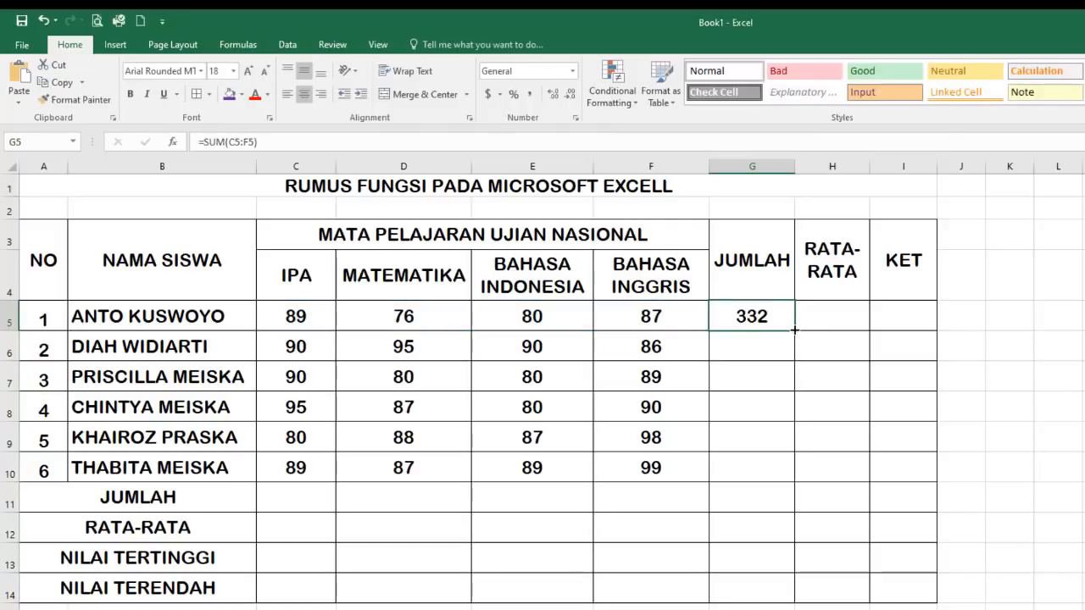
left_click(756, 345)
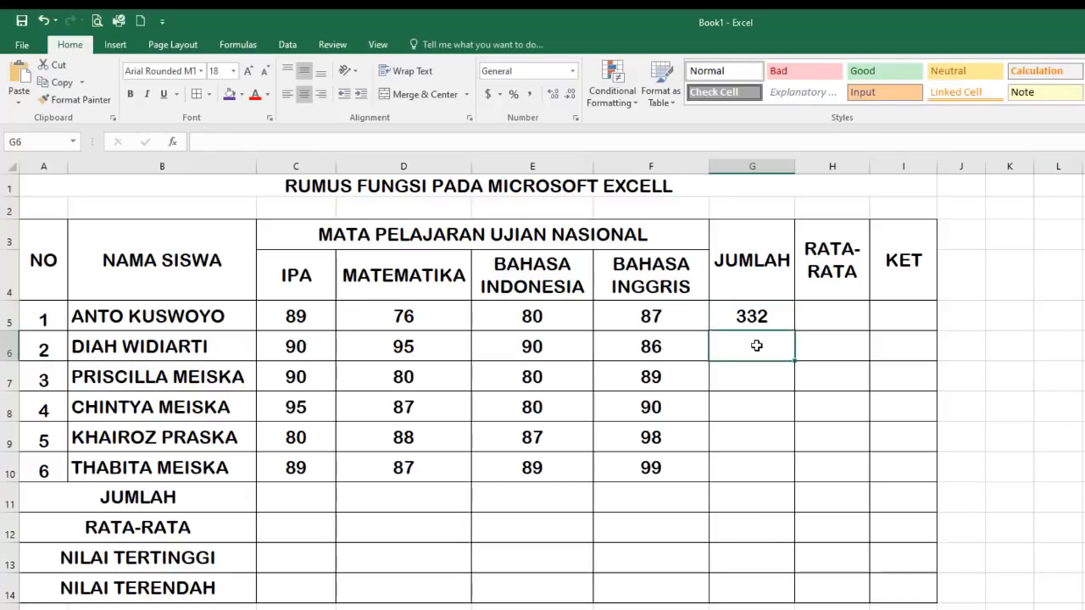
type("=SU")
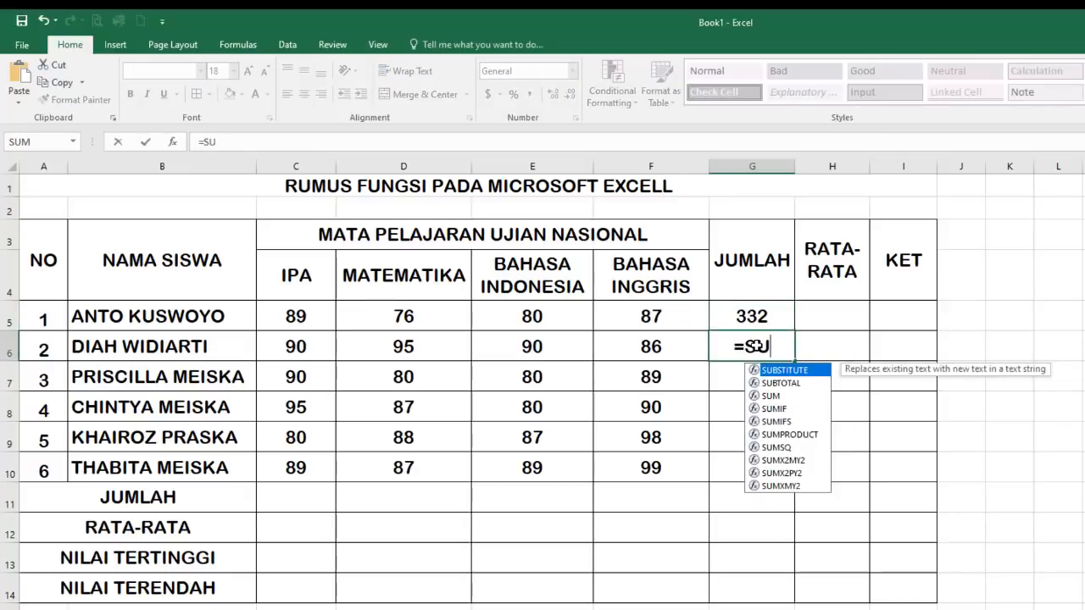
type("M(")
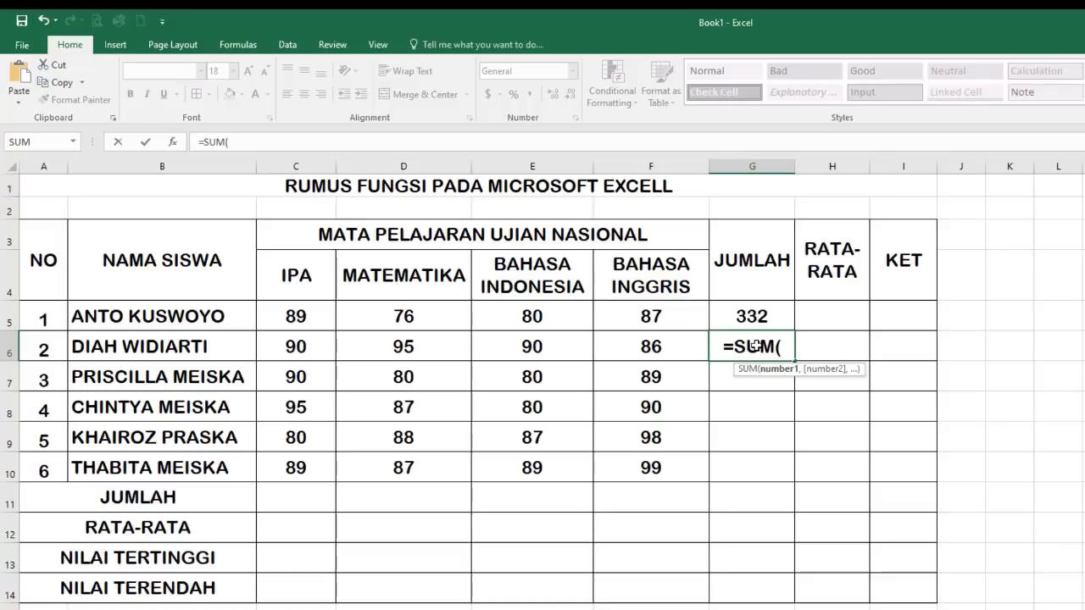
left_click_drag(281, 348, 613, 344)
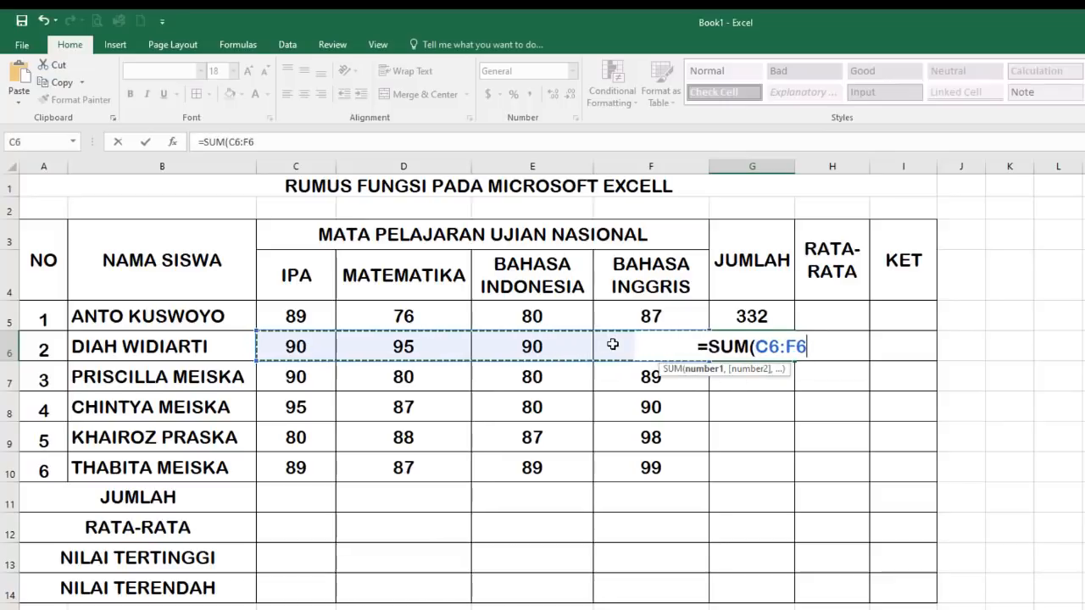
type(")")
key("Return")
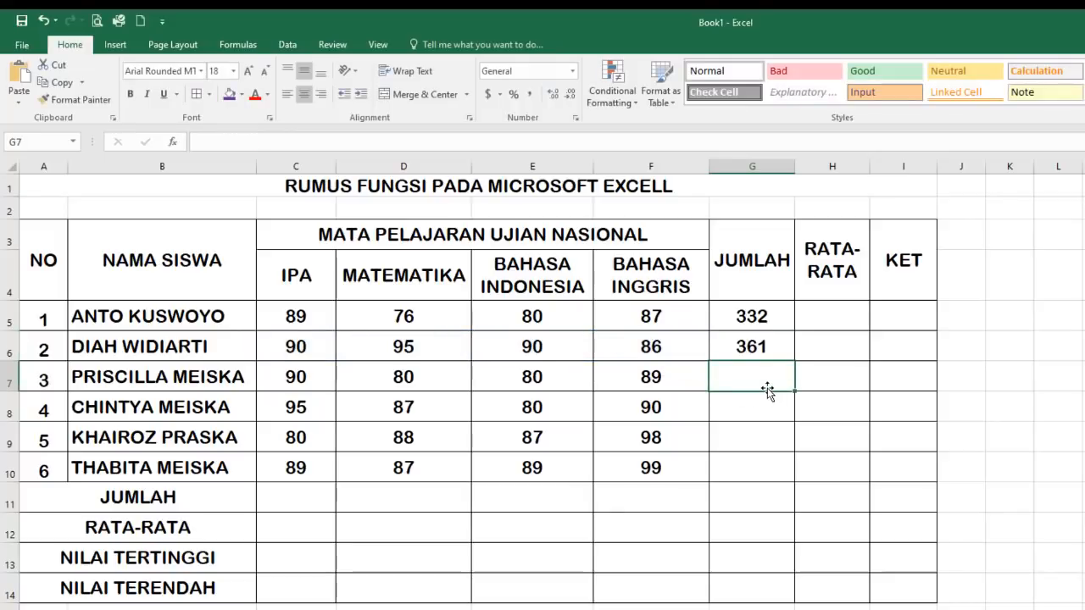
type("=SU")
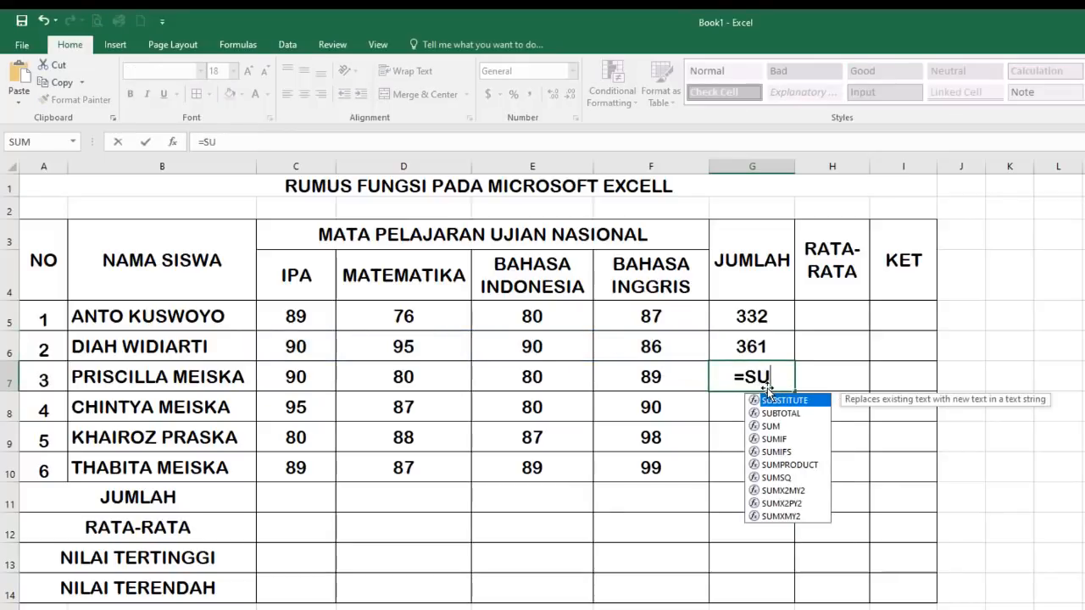
type("M(")
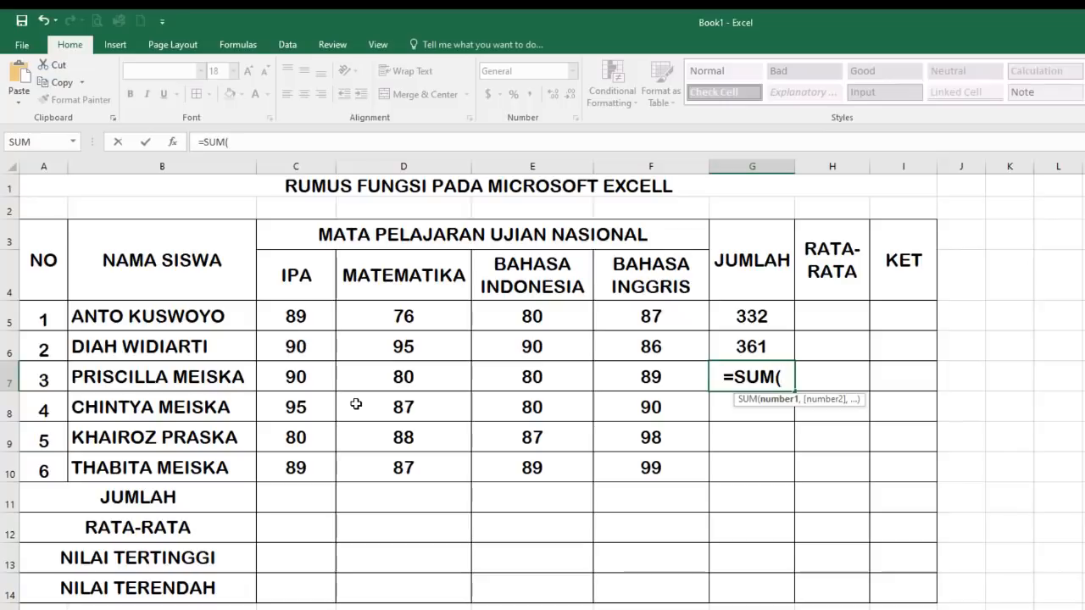
type("c")
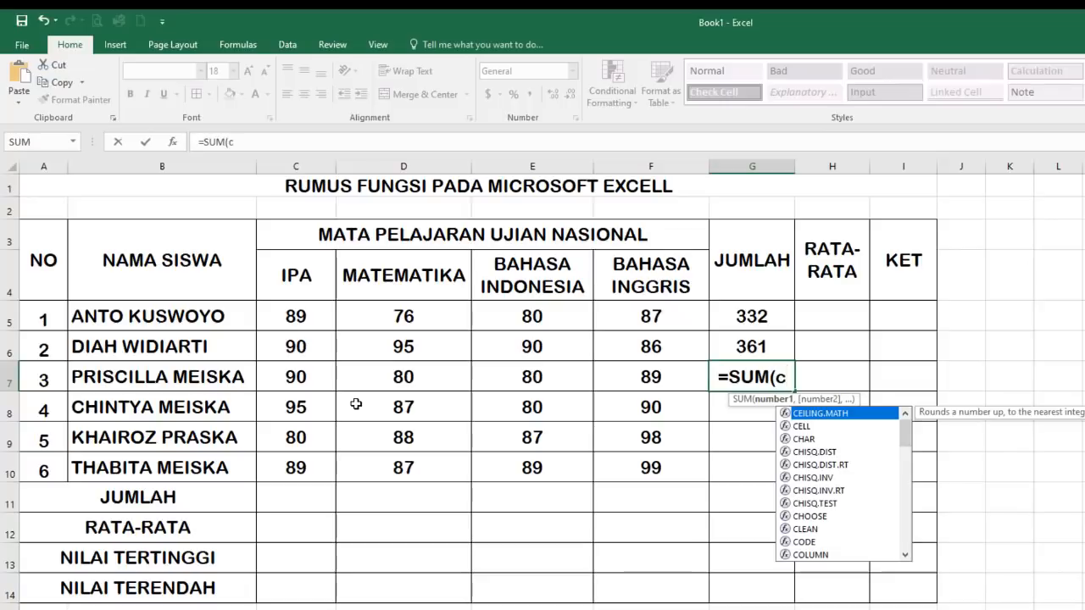
type("7")
key("BackSpace")
key("BackSpace")
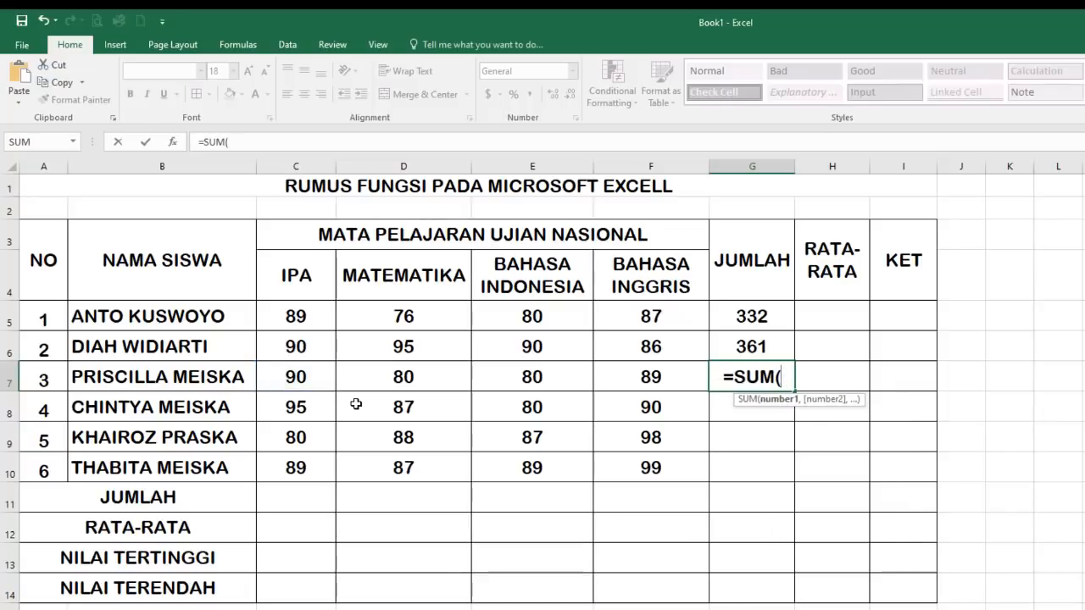
type("C7")
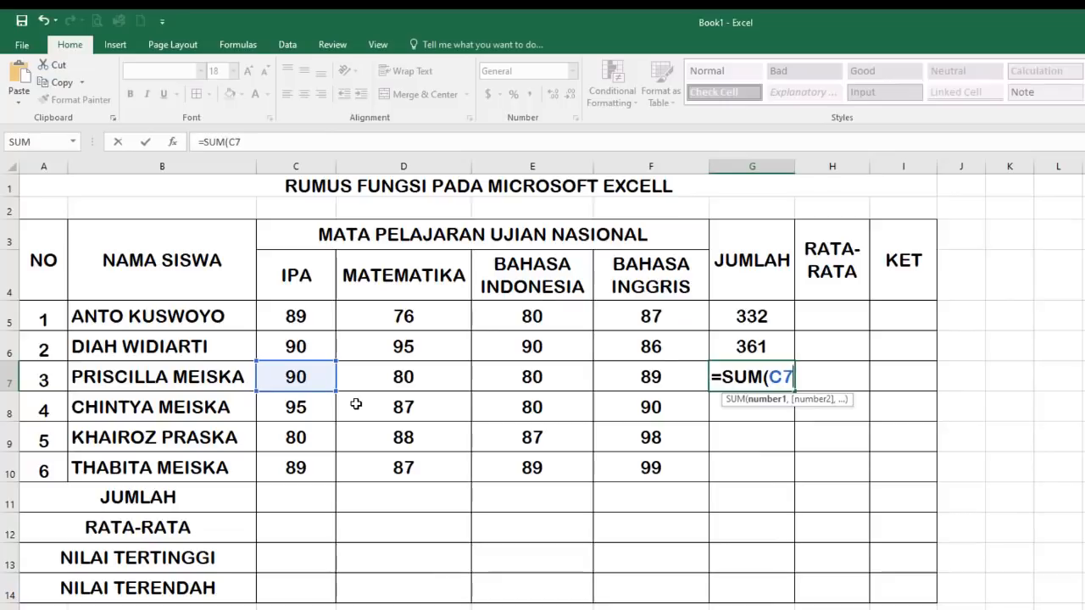
type("+")
key("BackSpace")
key("BackSpace")
key("BackSpace")
key("BackSpace")
key("BackSpace")
key("BackSpace")
key("BackSpace")
key("BackSpace")
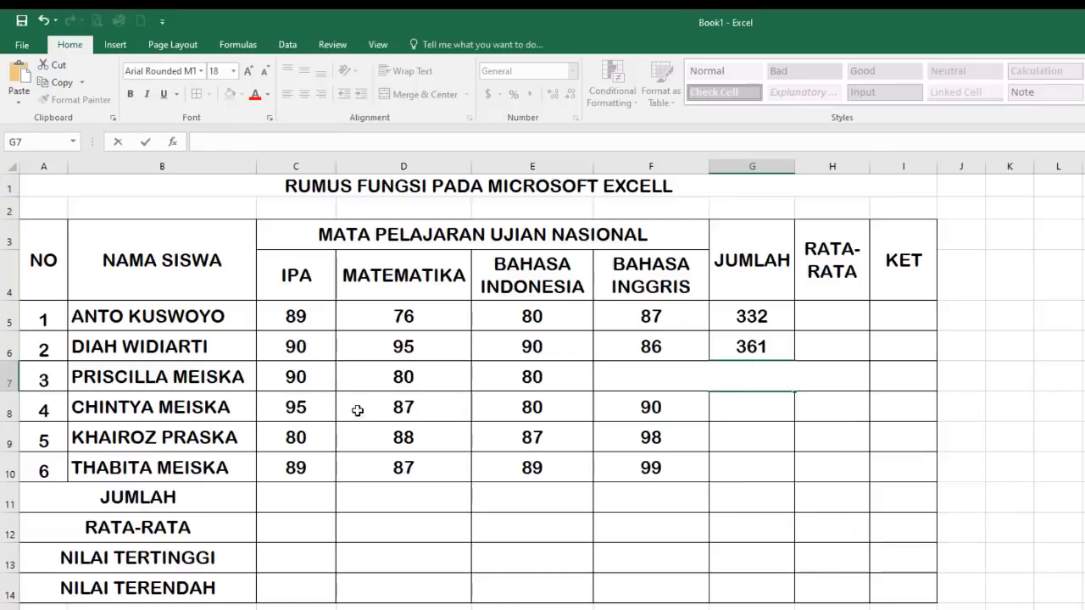
left_click(900, 436)
- Check the SUM formula in G5 and fill the formula from G6 down to G10 for the remaining students
left_click(772, 320)
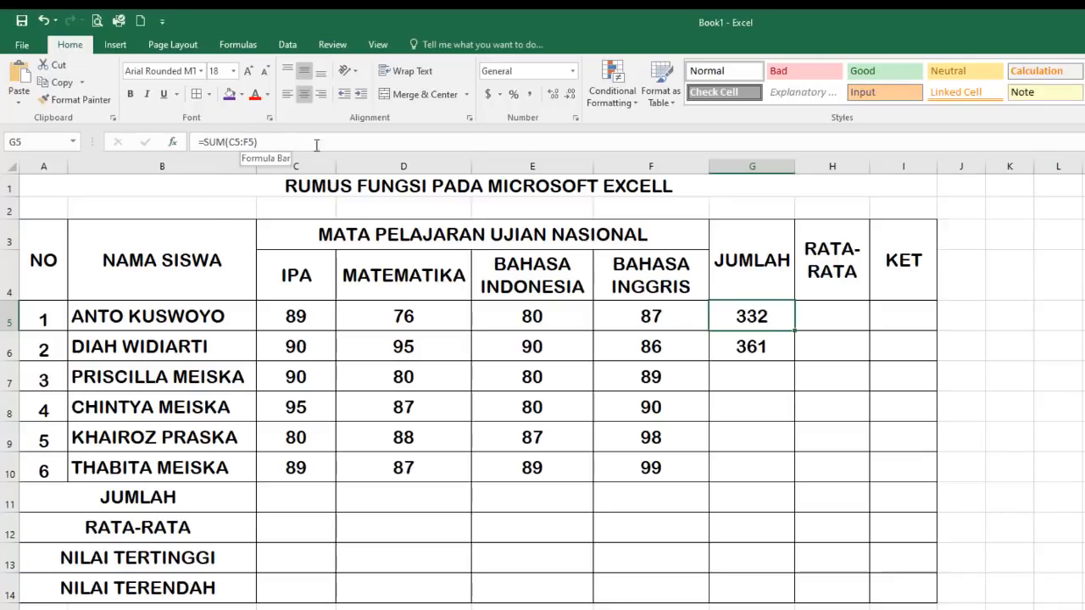
left_click(767, 347)
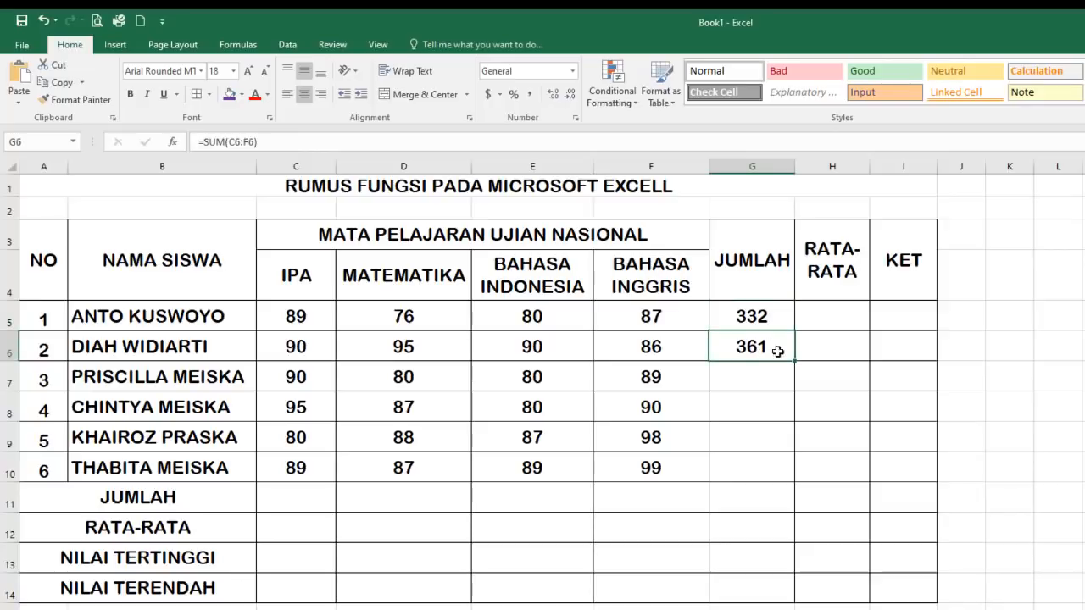
left_click_drag(793, 361, 792, 482)
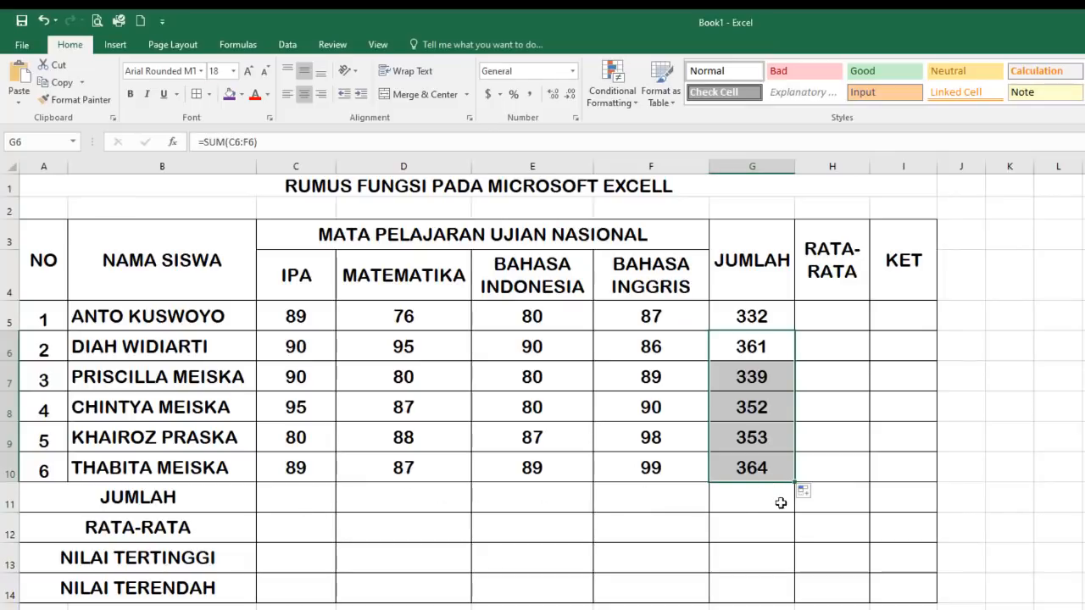
- Total the IPA scores in the JUMLAH row by entering =SUM(C5:C10) in C11
left_click(295, 493)
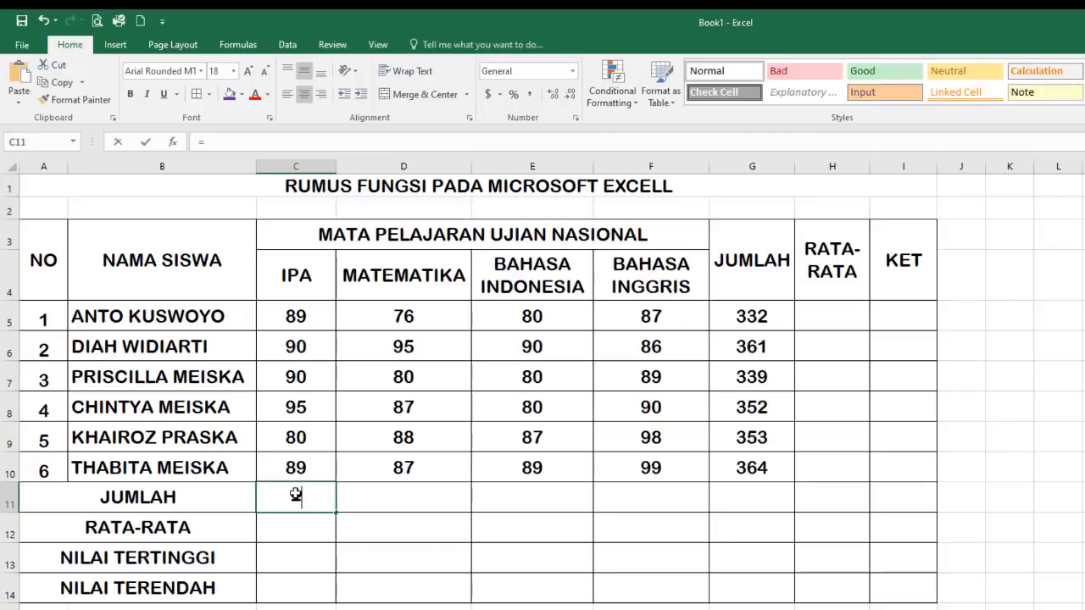
type("=S")
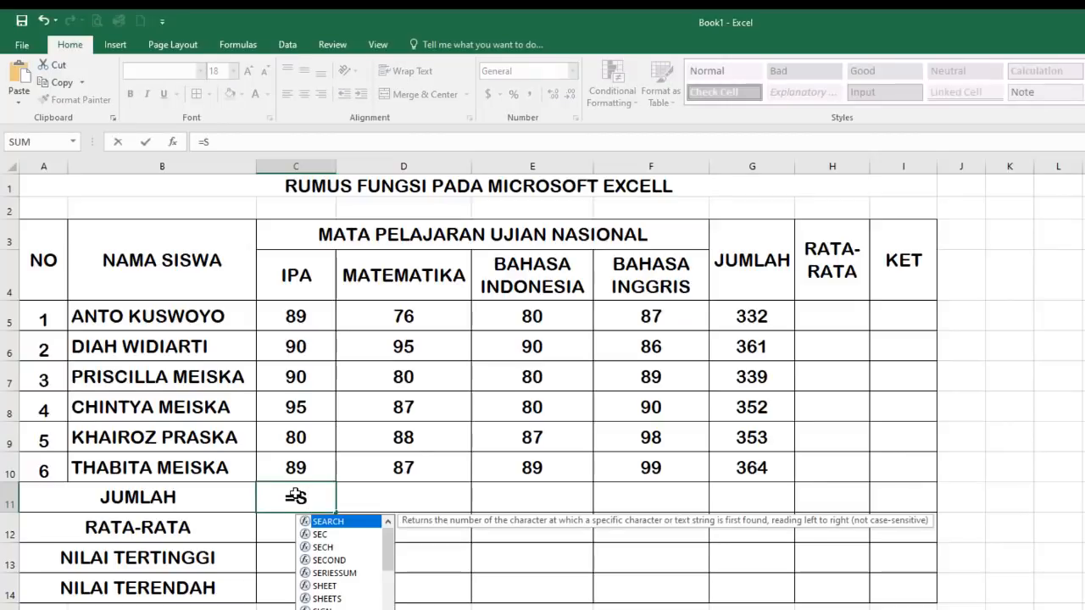
type("UM")
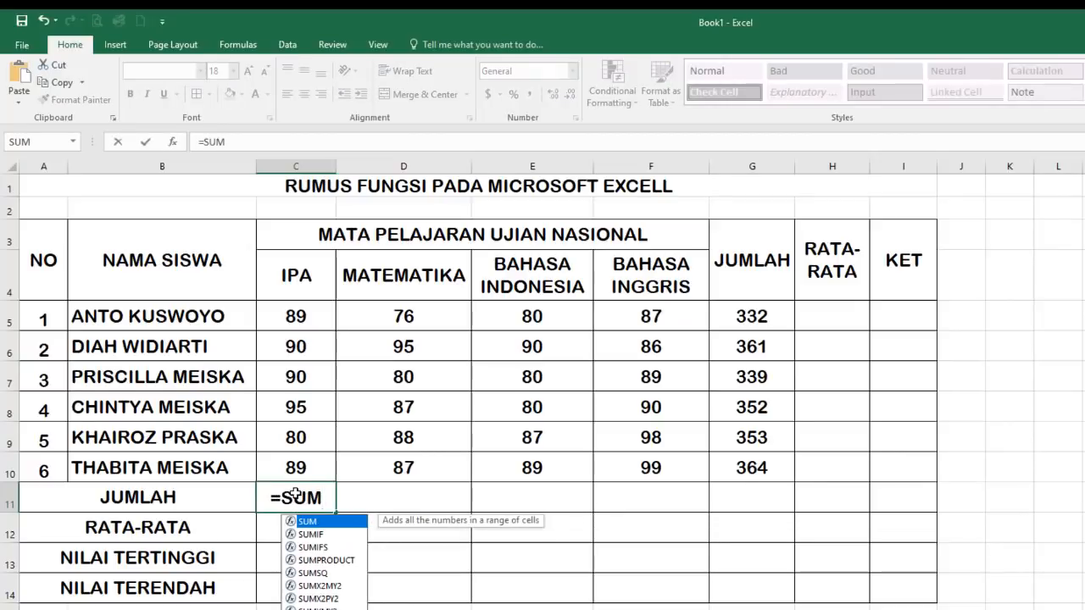
type("(")
left_click(293, 314)
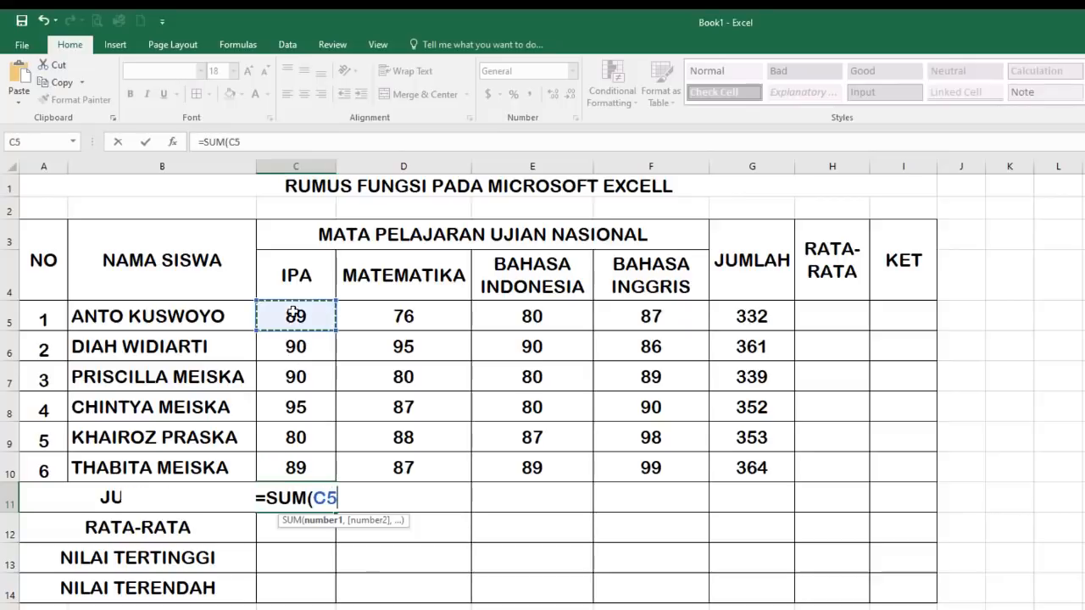
left_click_drag(292, 314, 280, 467)
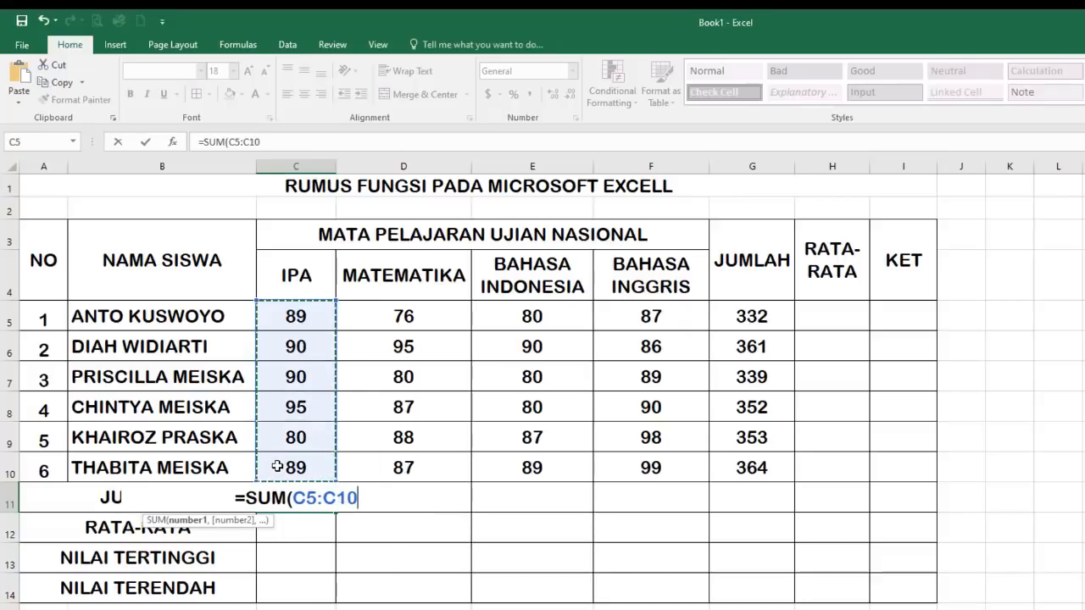
type(")")
key("Return")
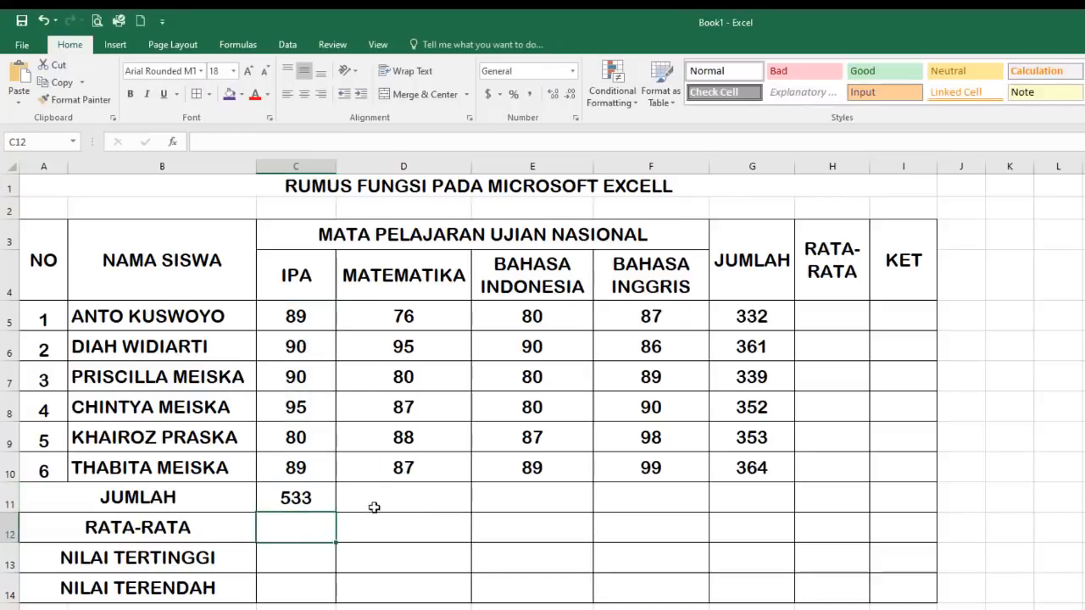
- Fill the SUM formula from C11 across to F11 for the other subjects
left_click(289, 496)
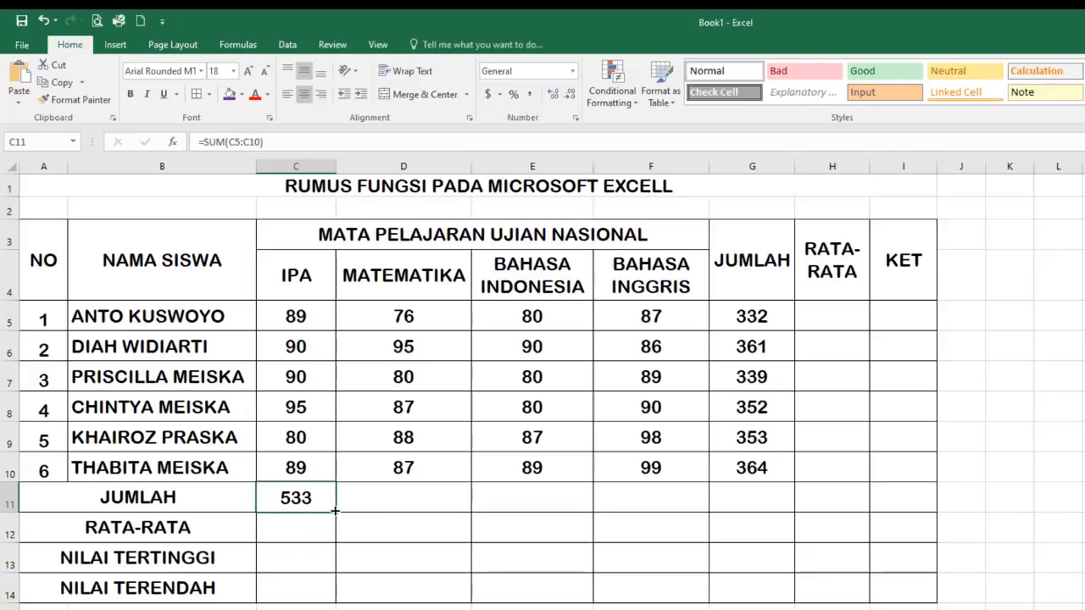
left_click_drag(335, 511, 440, 512)
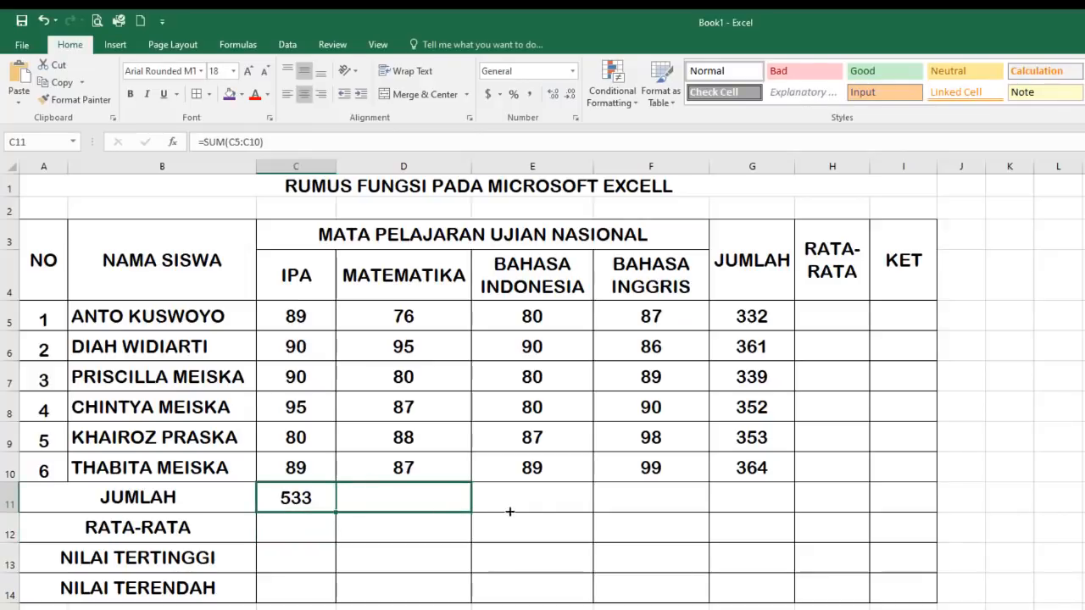
left_click_drag(509, 511, 704, 509)
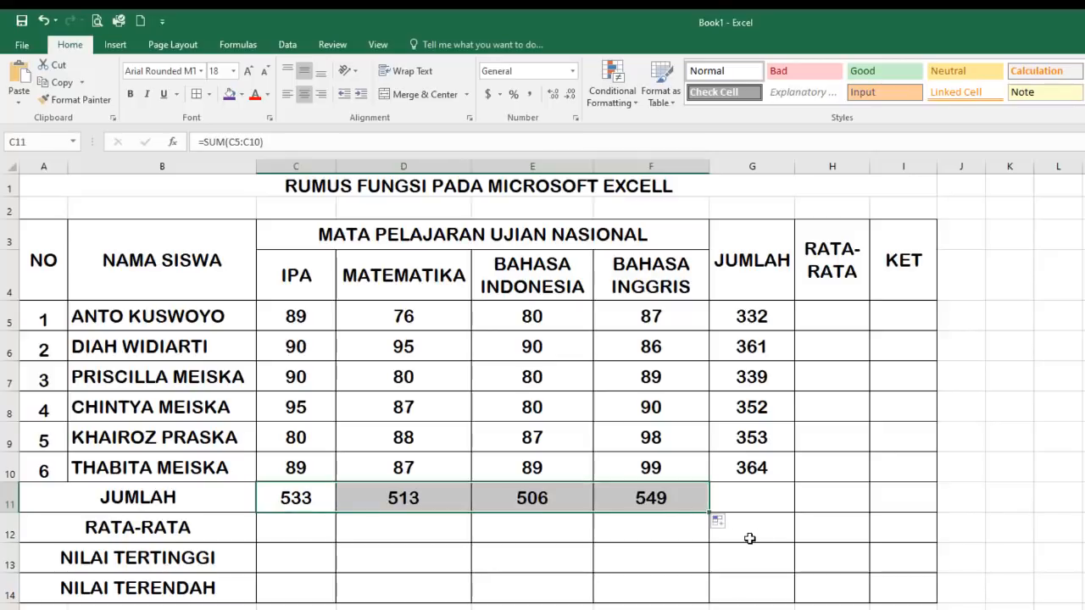
- Average the first student's scores by entering =AVERAGE(C5:F5) in H5, and fill the formula down to H10
left_click(823, 320)
type("=")
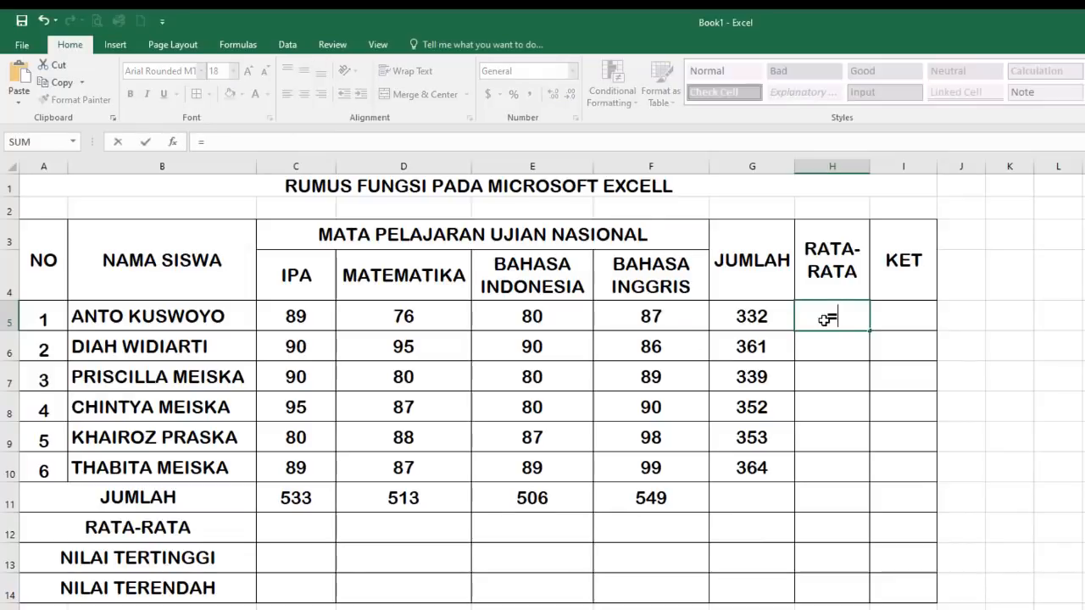
type("AVER")
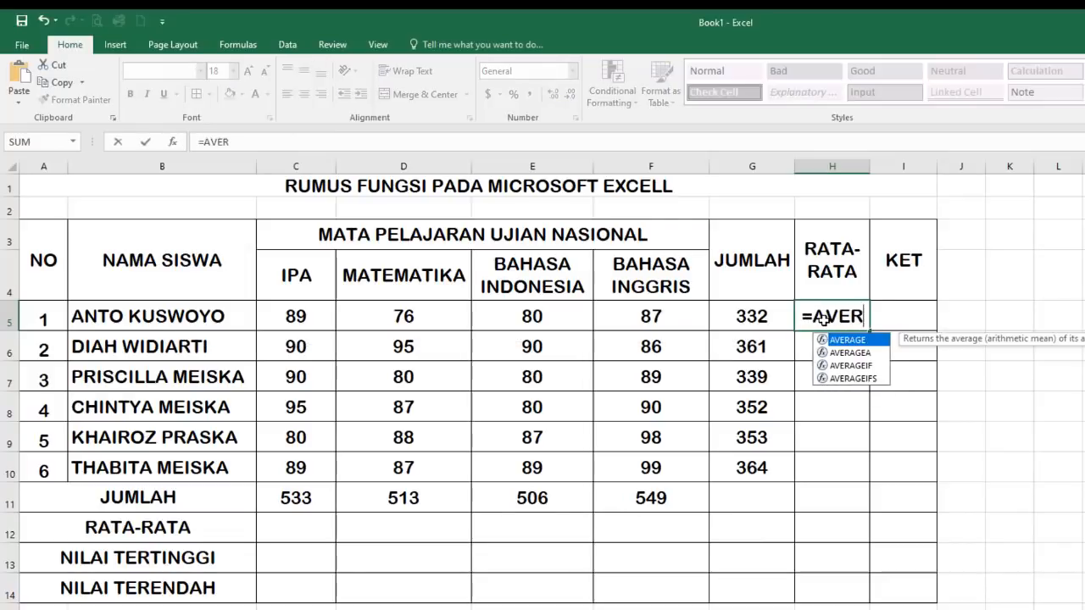
type("AGE")
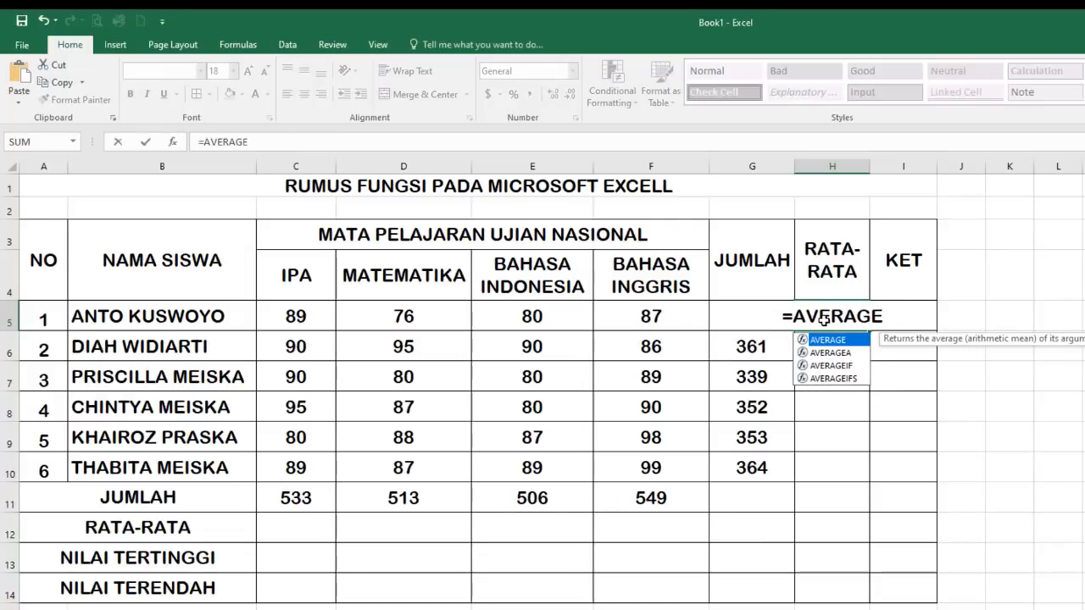
type("(")
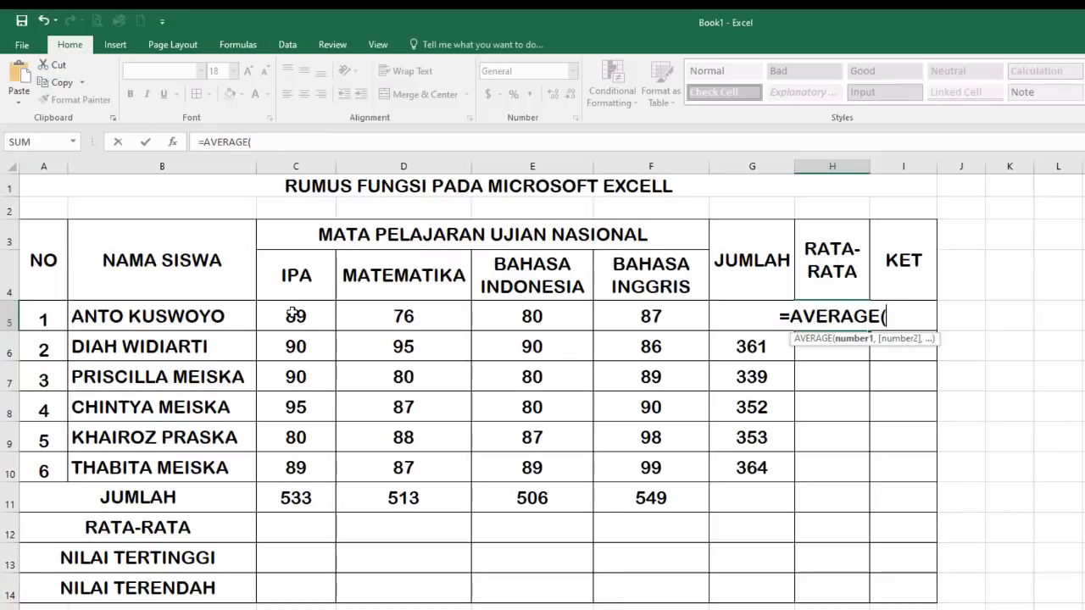
left_click_drag(295, 314, 648, 316)
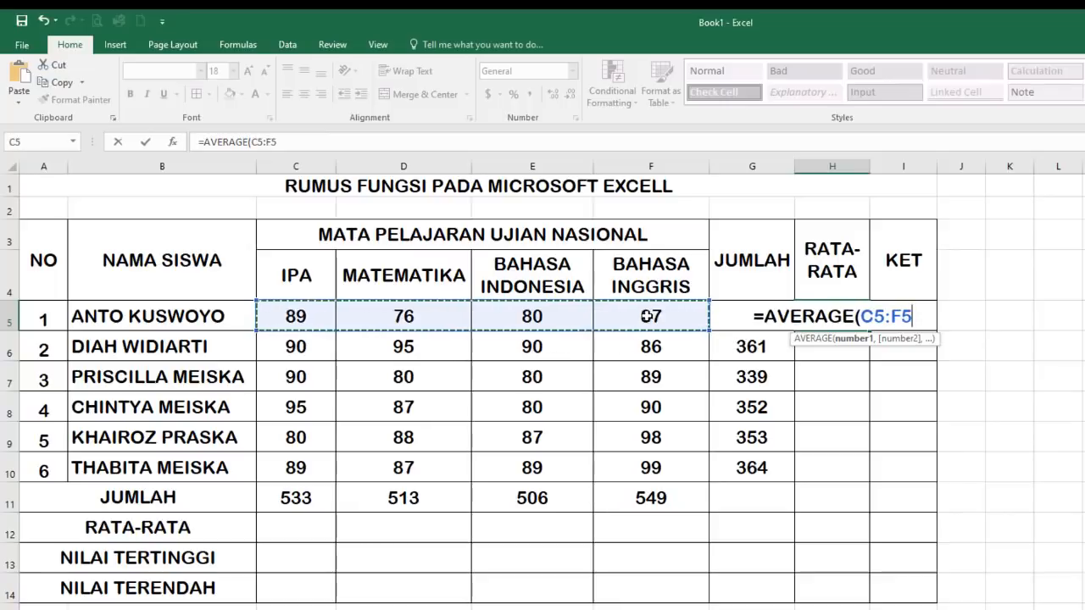
type(")")
key("Return")
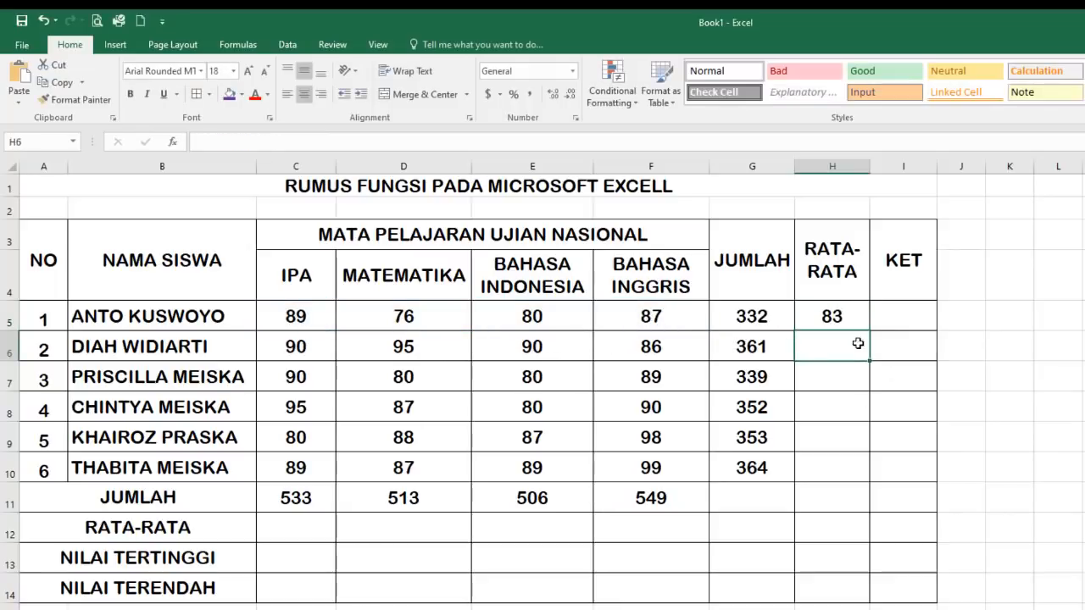
left_click(843, 319)
left_click_drag(870, 330, 852, 482)
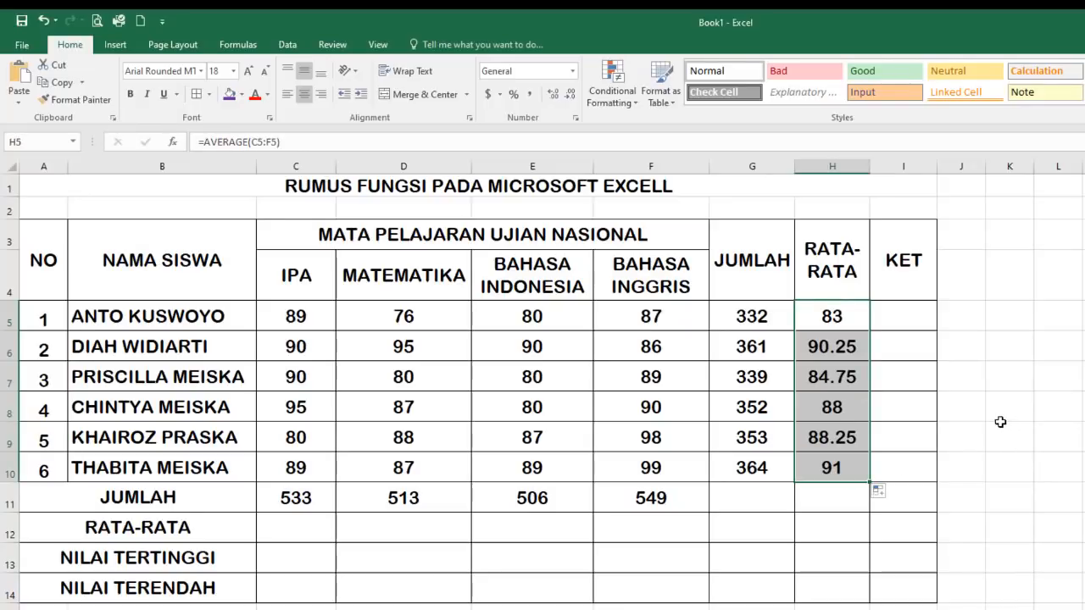
- Average the IPA scores in the RATA-RATA row with =AVERAGE(C5:C10) in C12, and fill the formula across to F12
left_click(297, 530)
type("=")
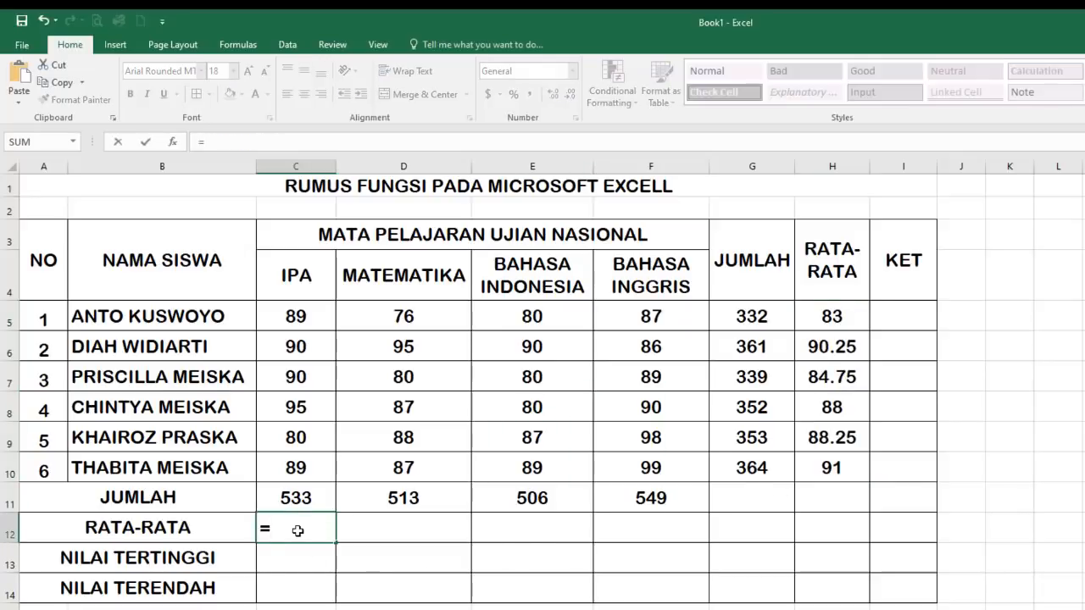
type("AVERAGE")
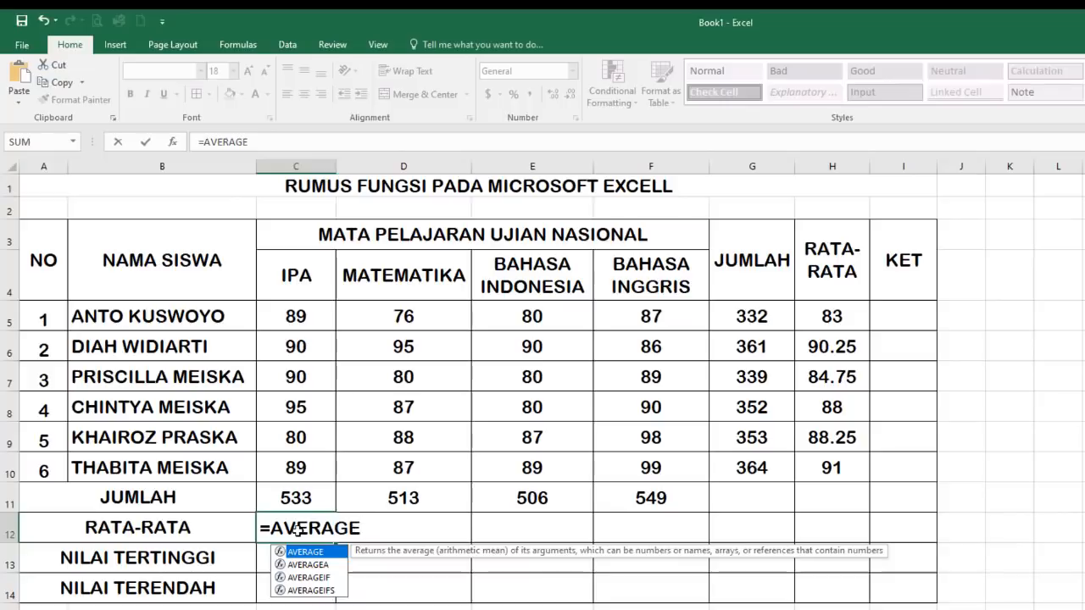
type("(")
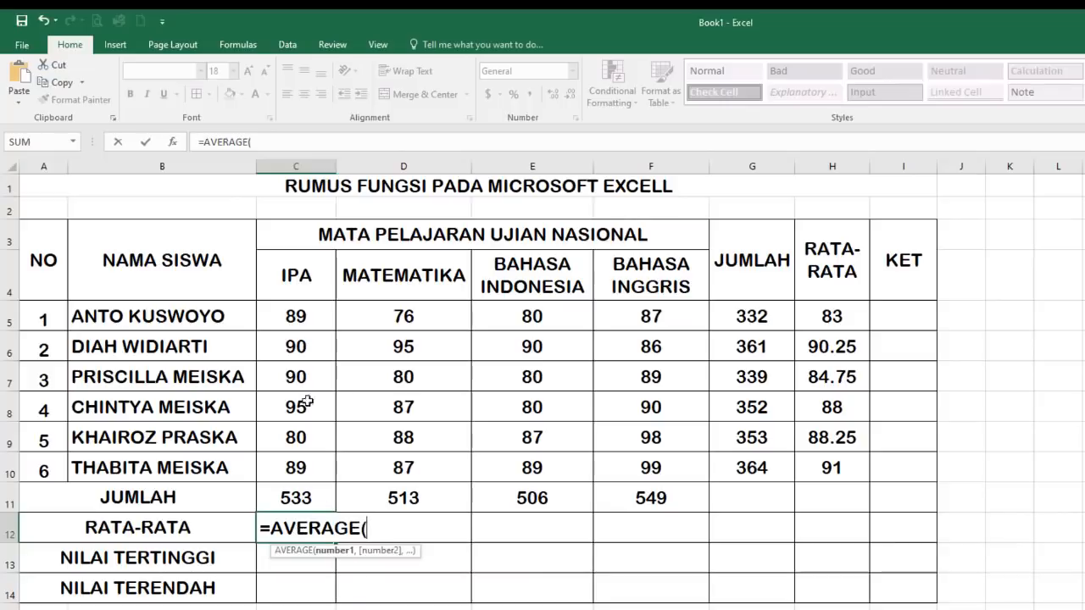
left_click_drag(302, 322, 307, 474)
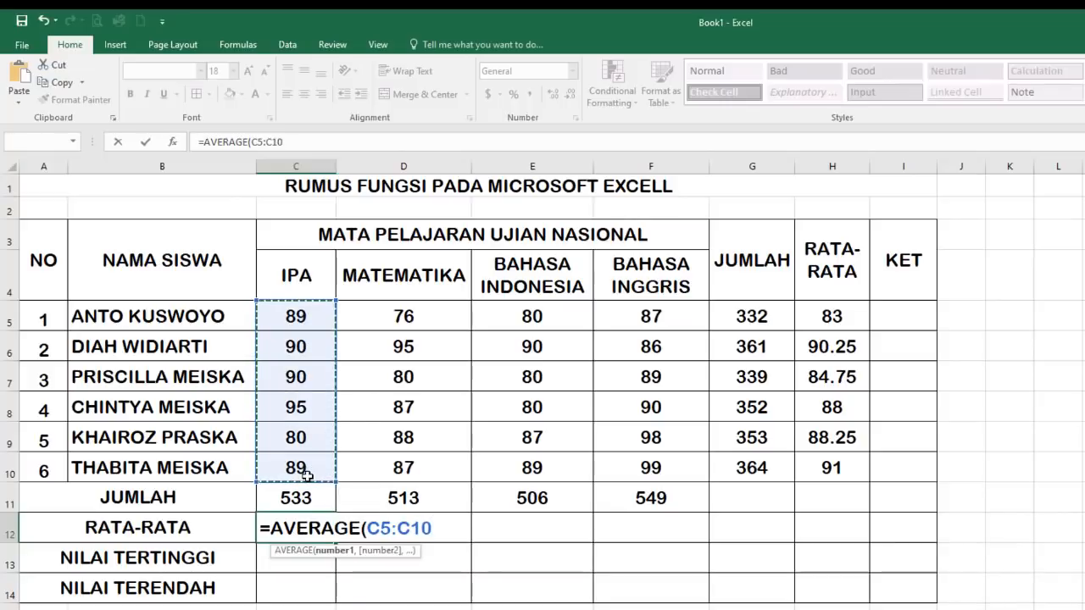
type(")")
key("Return")
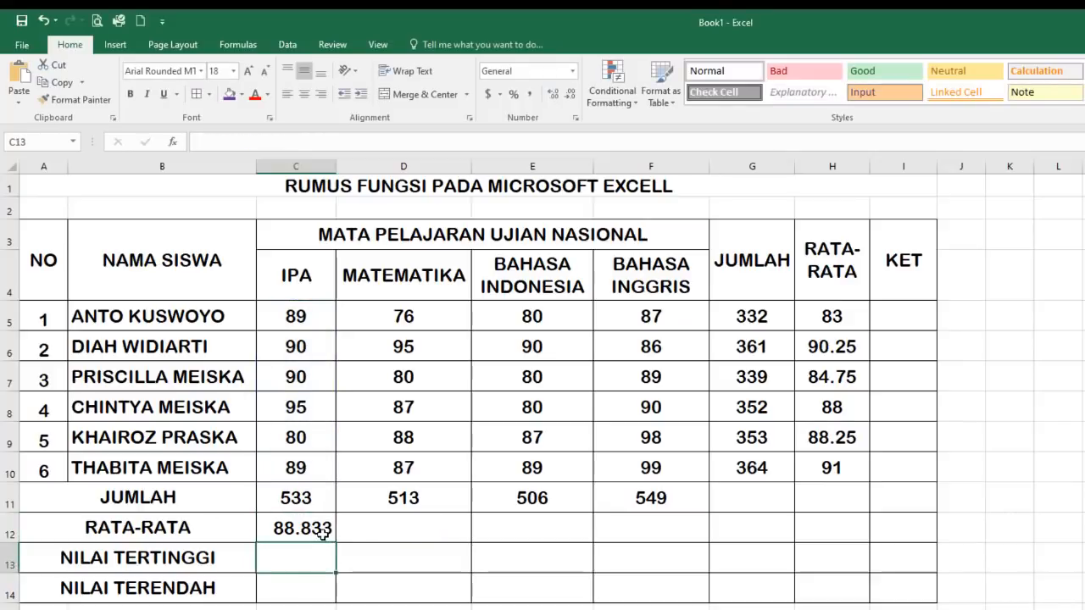
left_click(325, 536)
left_click_drag(337, 543, 704, 528)
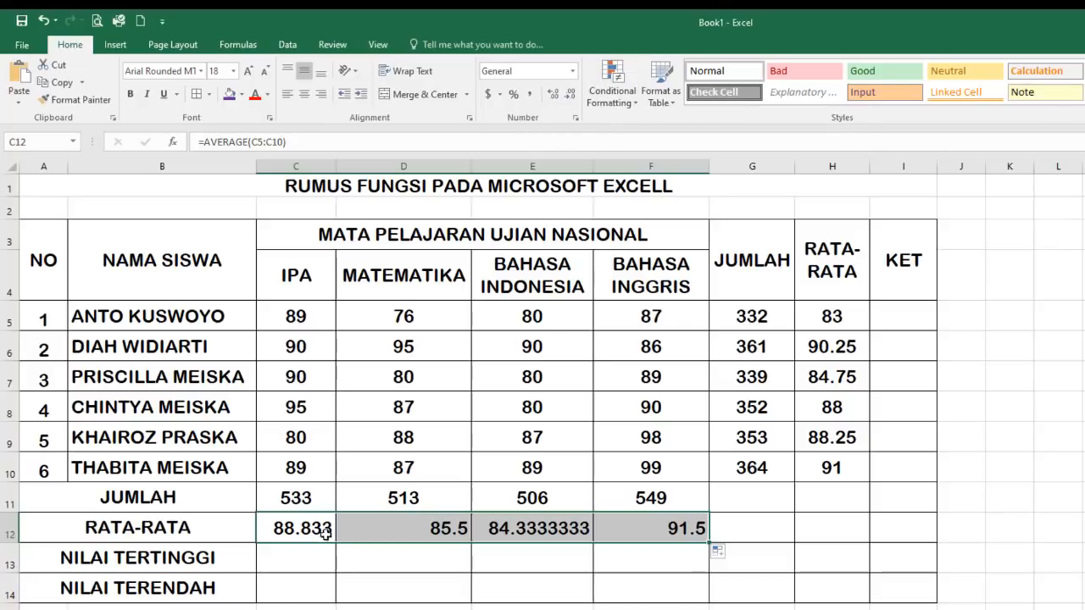
- Format the subject averages in C12:F12 as centered numbers with two decimals, and widen column H slightly
left_click(572, 93)
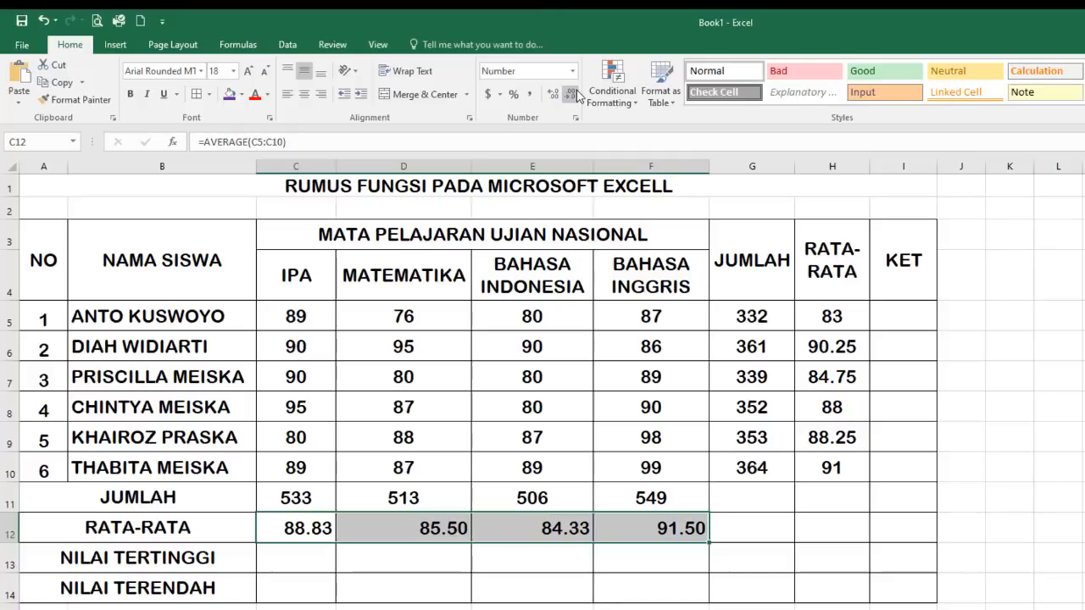
left_click(304, 94)
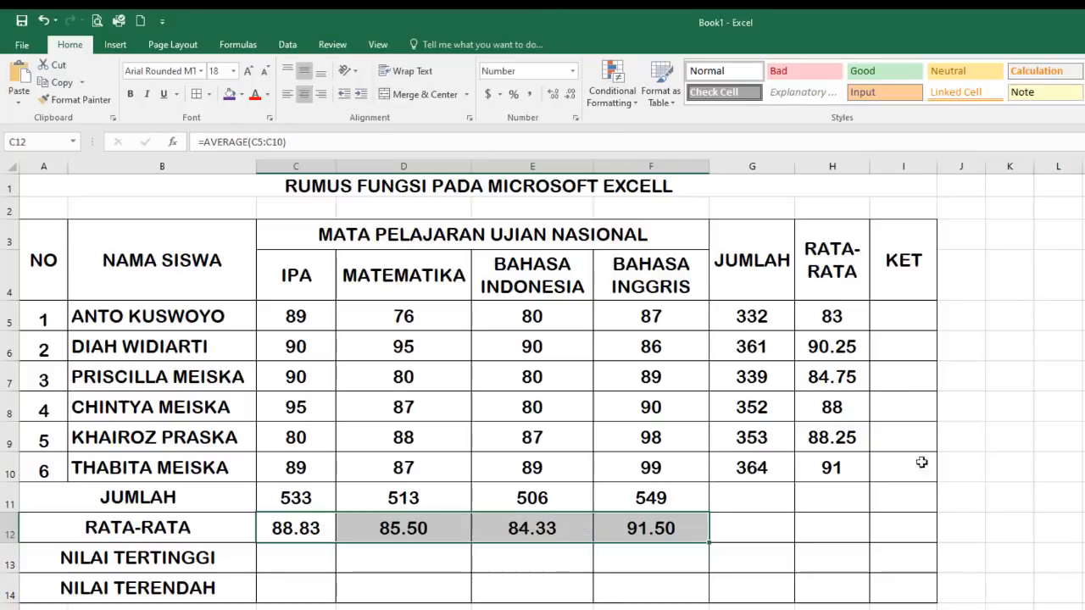
left_click_drag(869, 169, 872, 168)
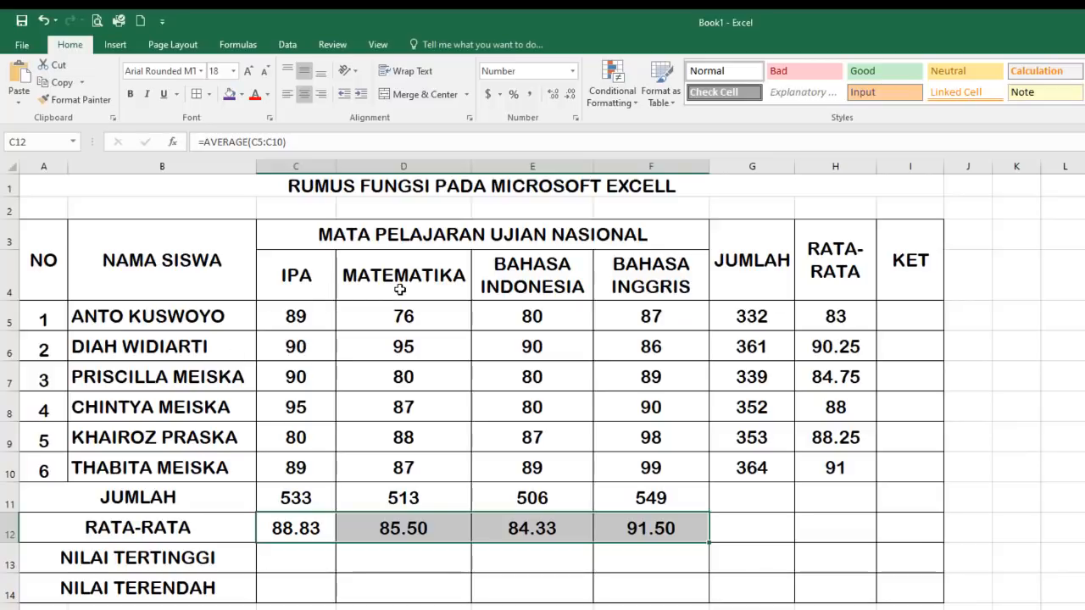
- Find the highest IPA score in the NILAI TERTINGGI row by entering =MAX(C5:C10) in C13
left_click(284, 561)
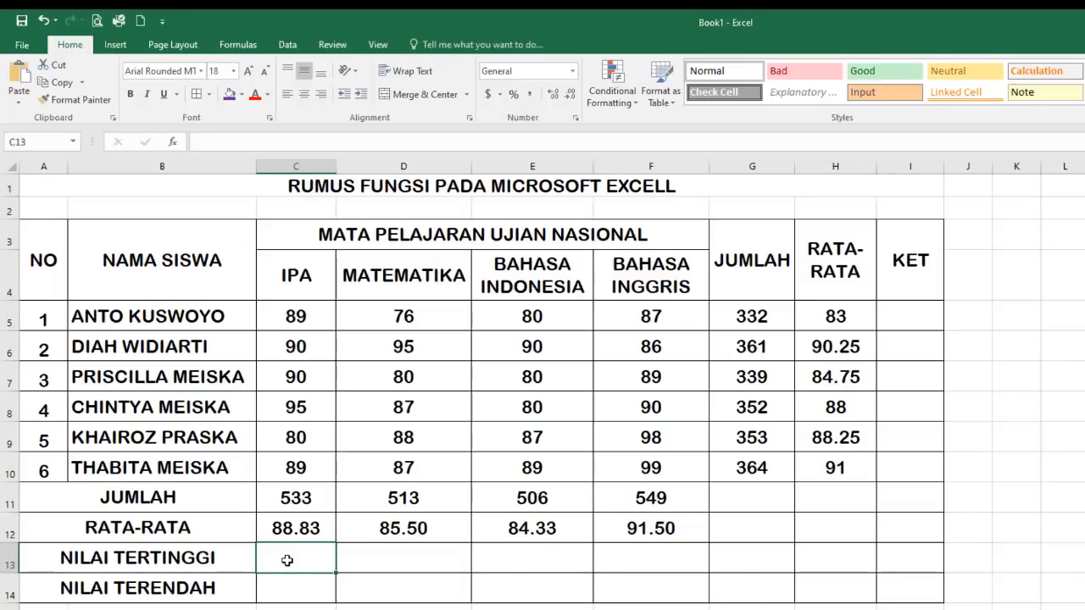
type("=MAX(")
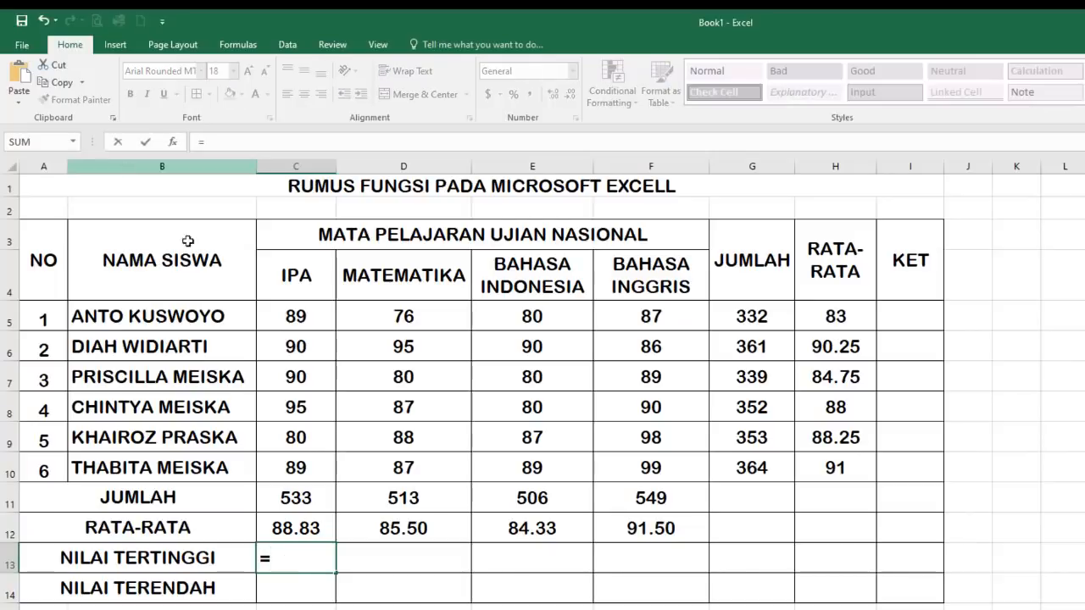
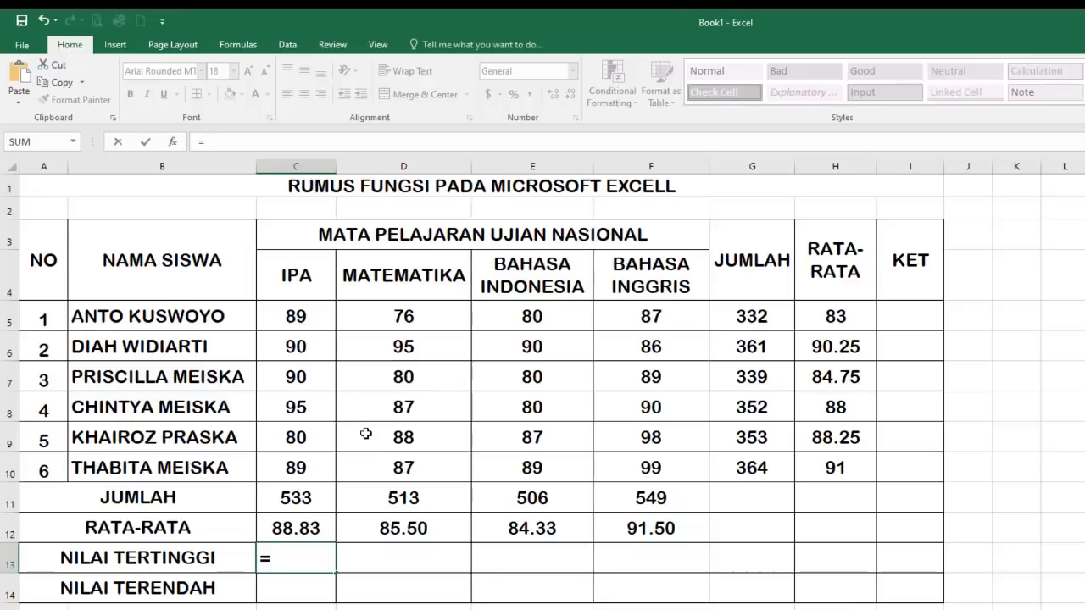
type("M")
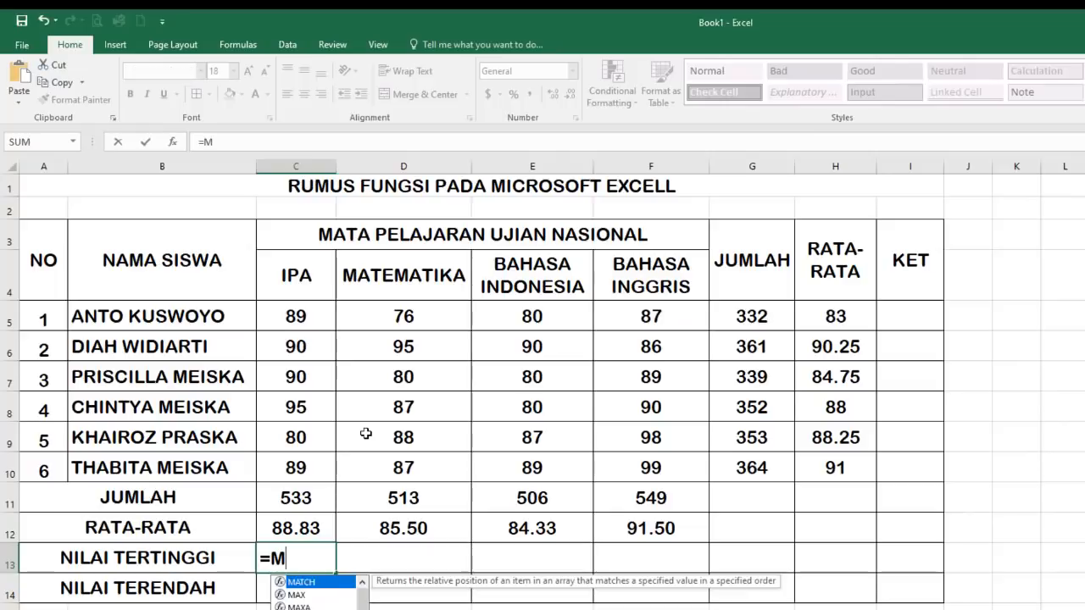
type("AX")
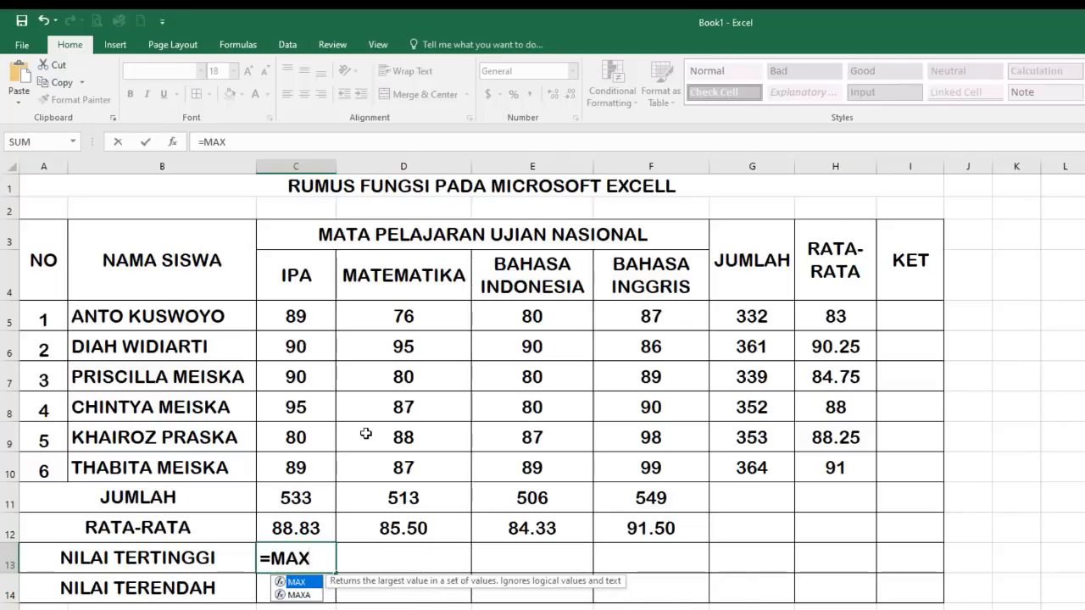
type("(")
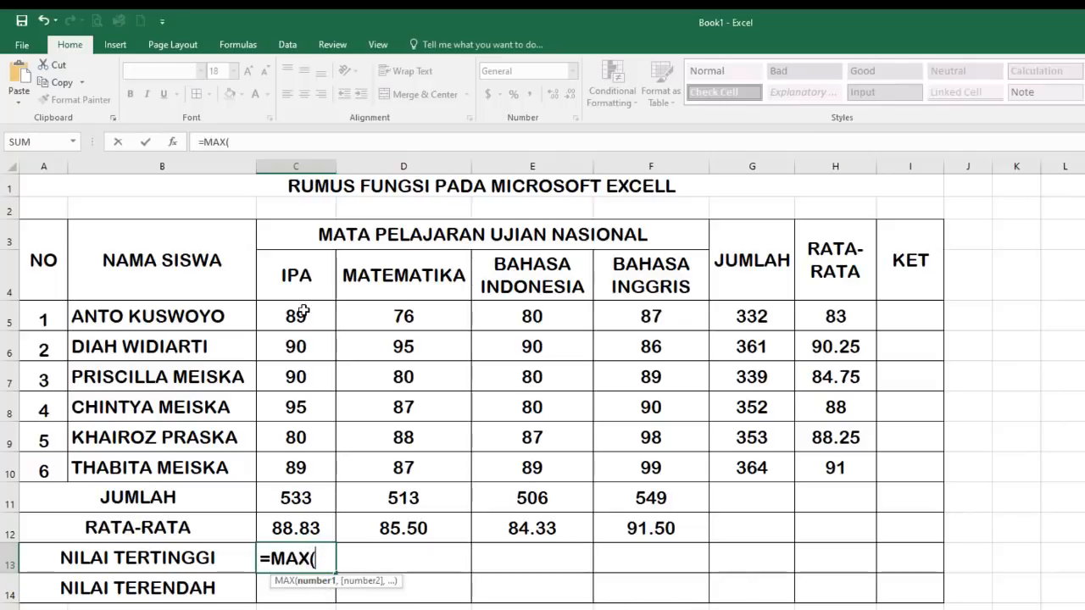
left_click_drag(298, 315, 287, 464)
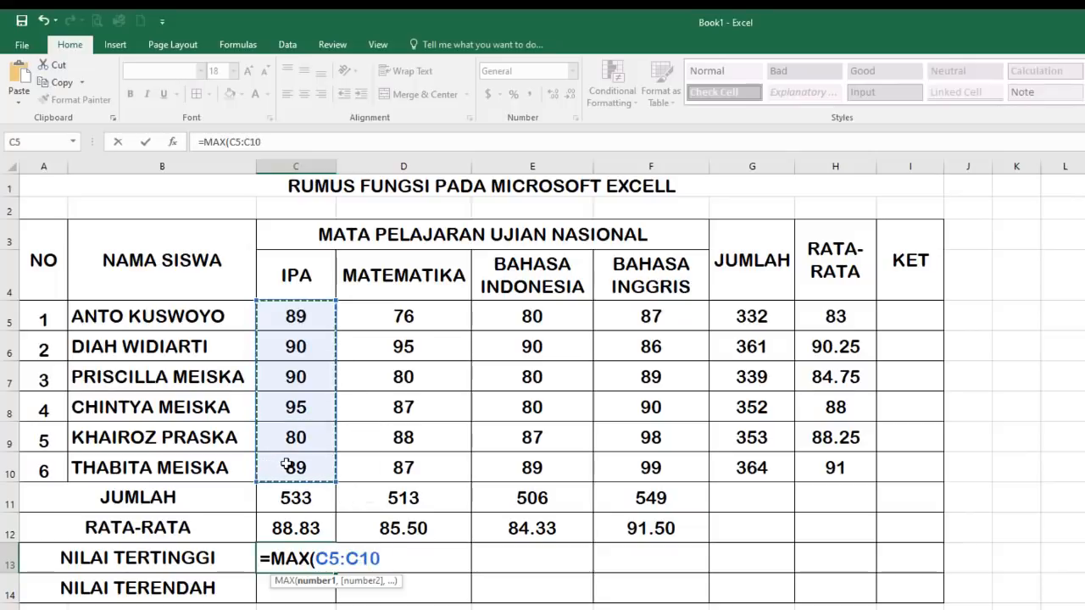
type(")")
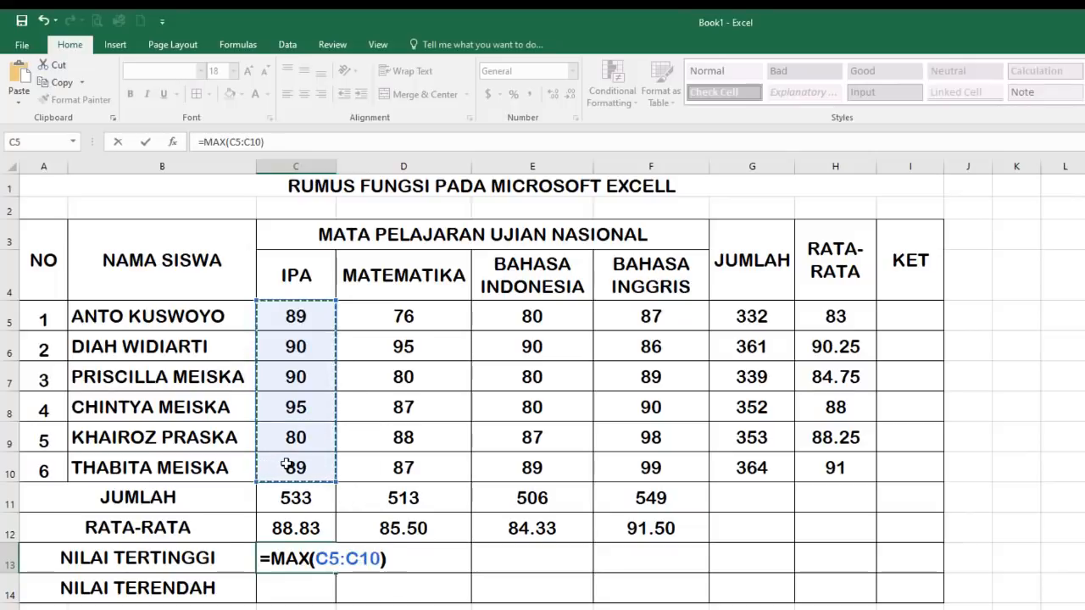
key("Return")
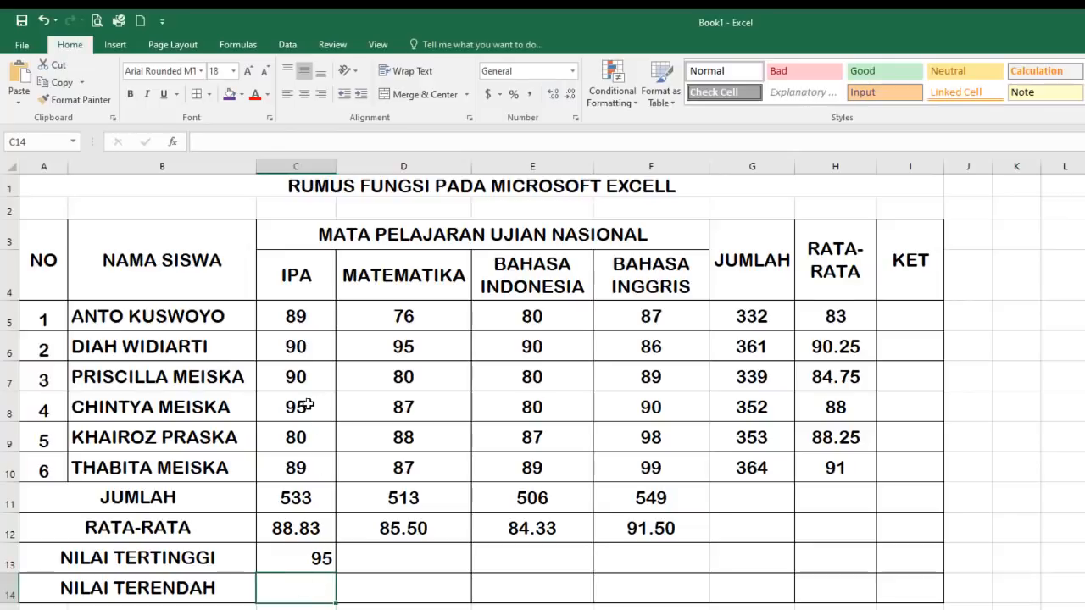
- Fill the MAX formula from C13 across to F13 in the NILAI TERTINGGI row and center the results
left_click(322, 550)
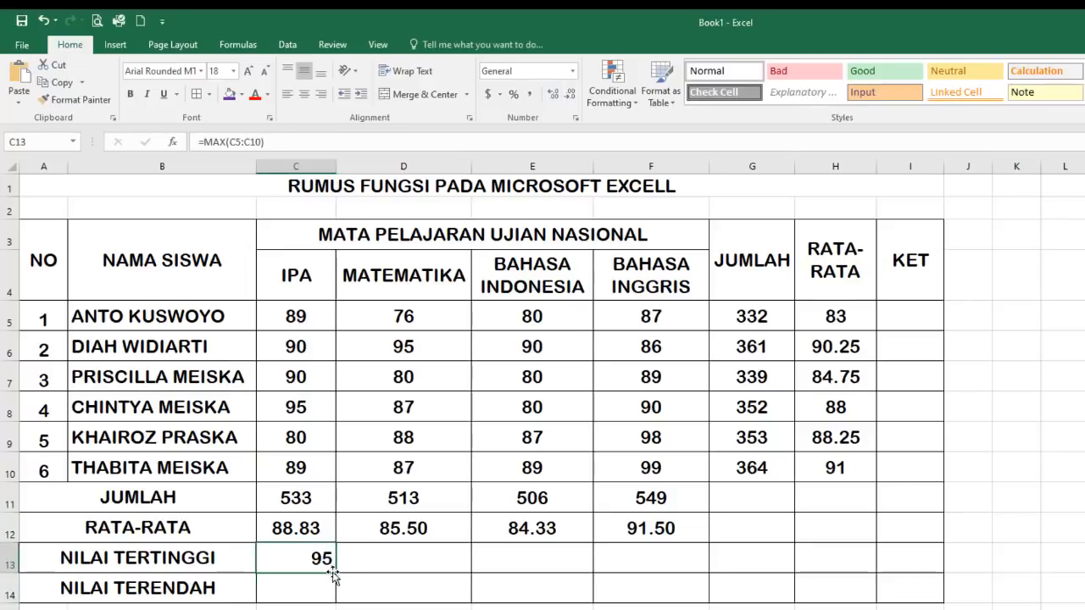
left_click_drag(336, 573, 710, 567)
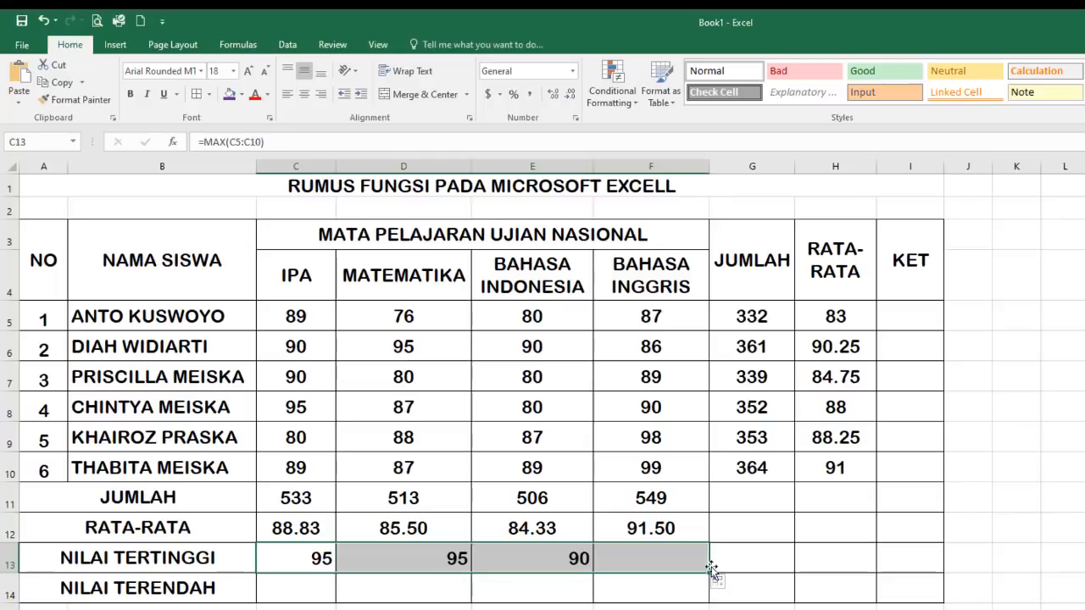
left_click(304, 94)
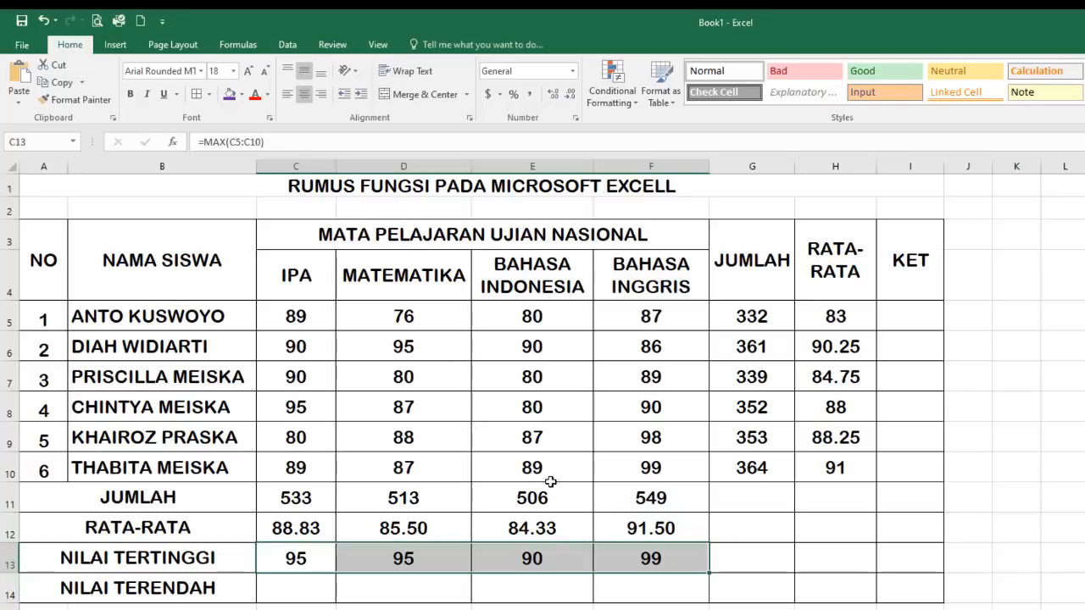
- Change the BAHASA INDONESIA scores to 80 in E6, 90 in E7, 85 in E9 and 90 in E10
left_click(539, 353)
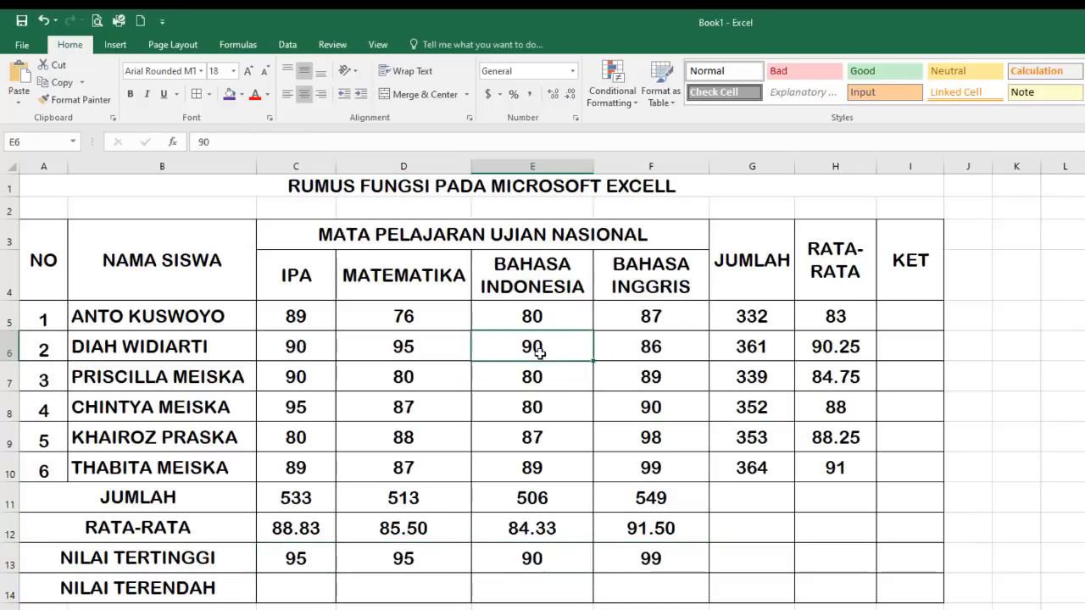
type("80")
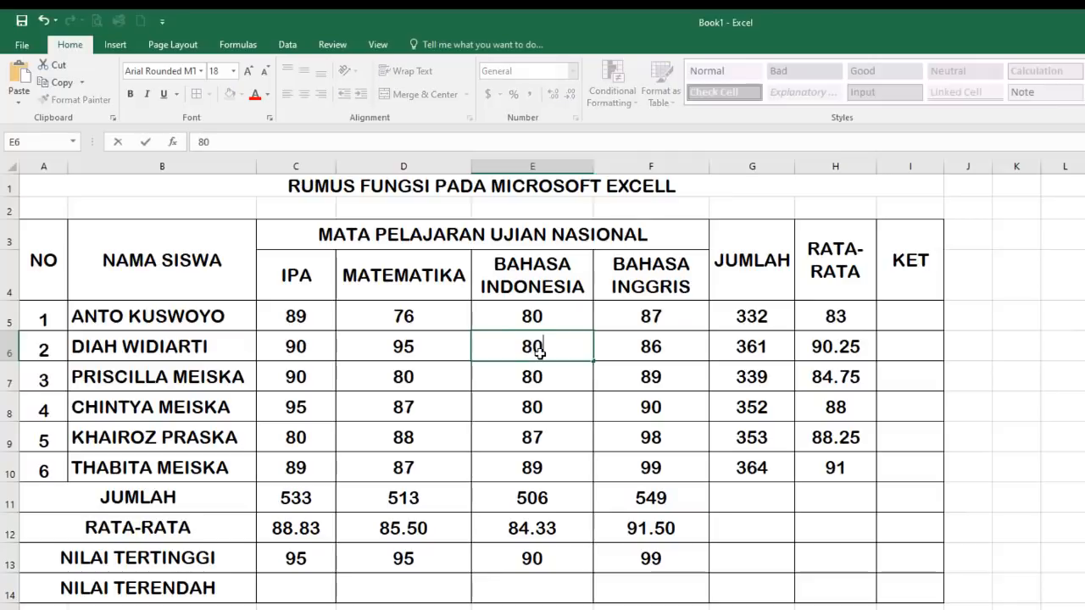
key("Return")
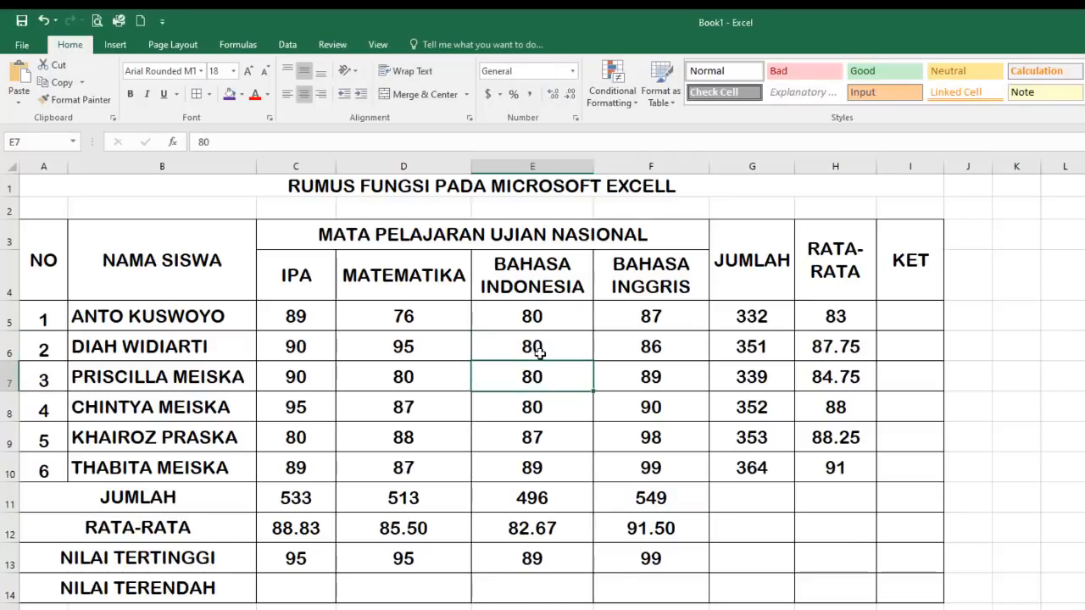
type("90")
key("Return")
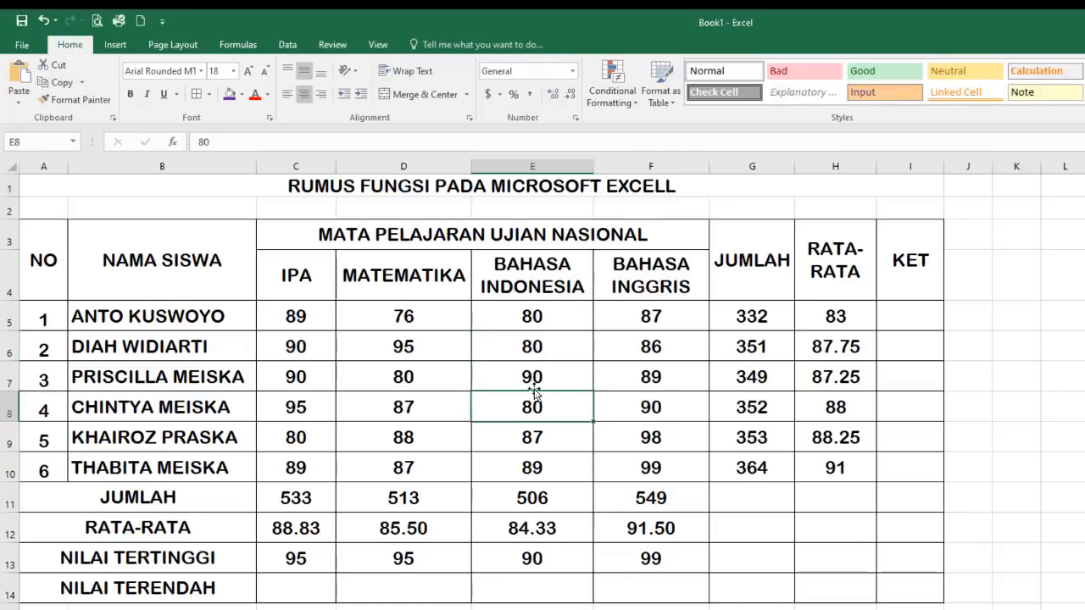
left_click(540, 445)
type("86")
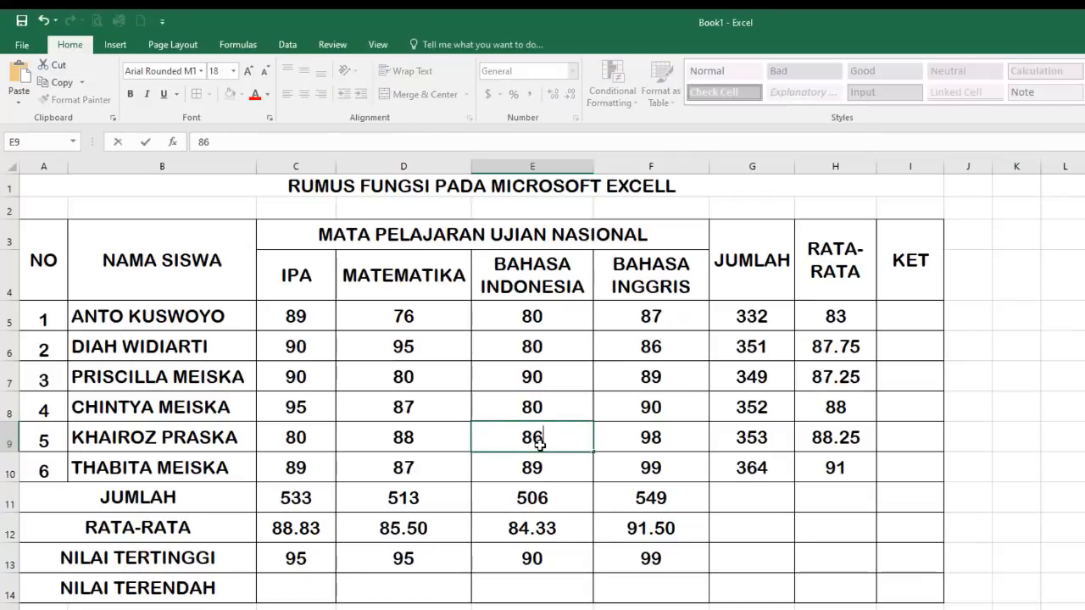
key("BackSpace")
type("5")
key("Return")
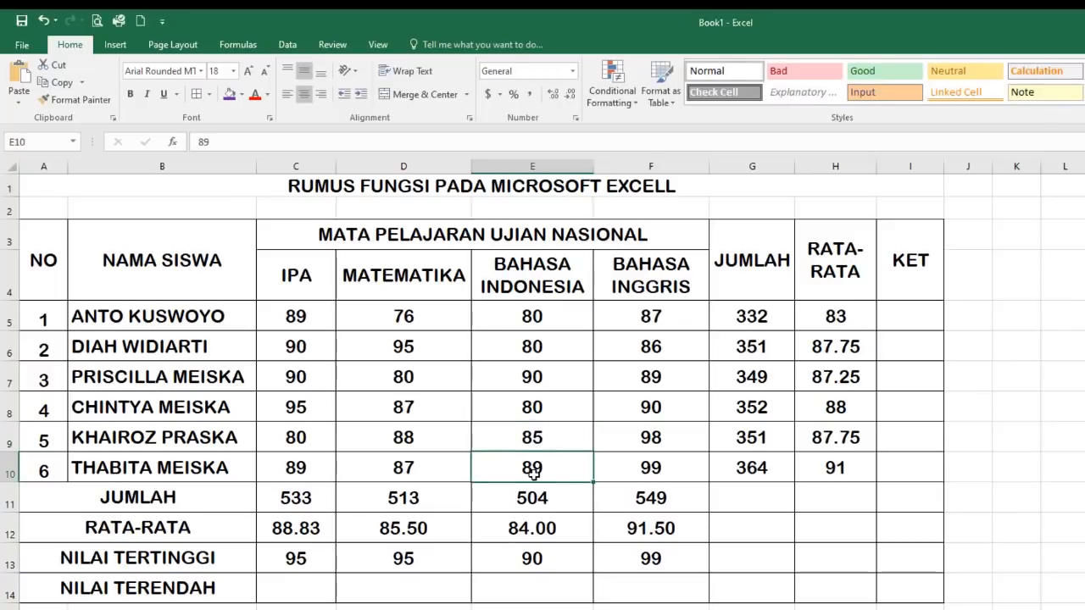
type("90")
key("Return")
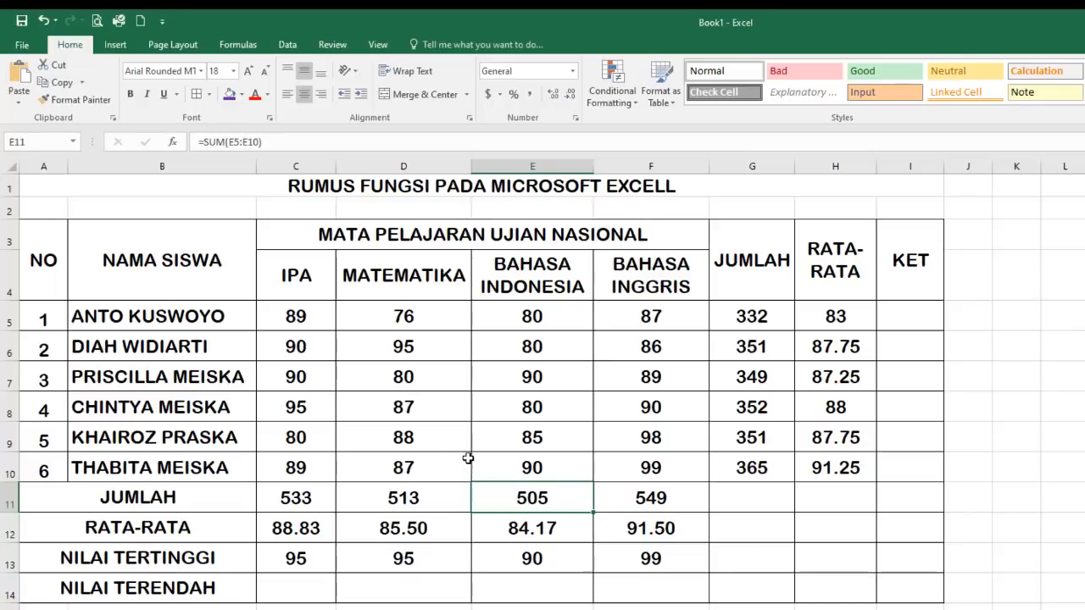
- Find the lowest IPA score in the NILAI TERENDAH row by entering =MIN(C5:C10) in C14
left_click(300, 595)
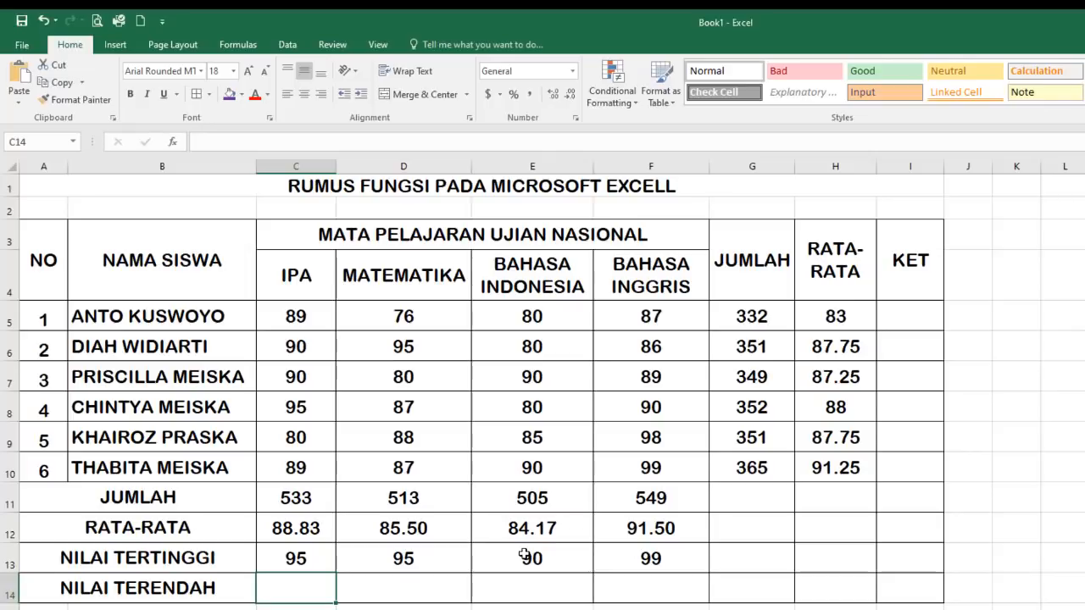
type("=MIN")
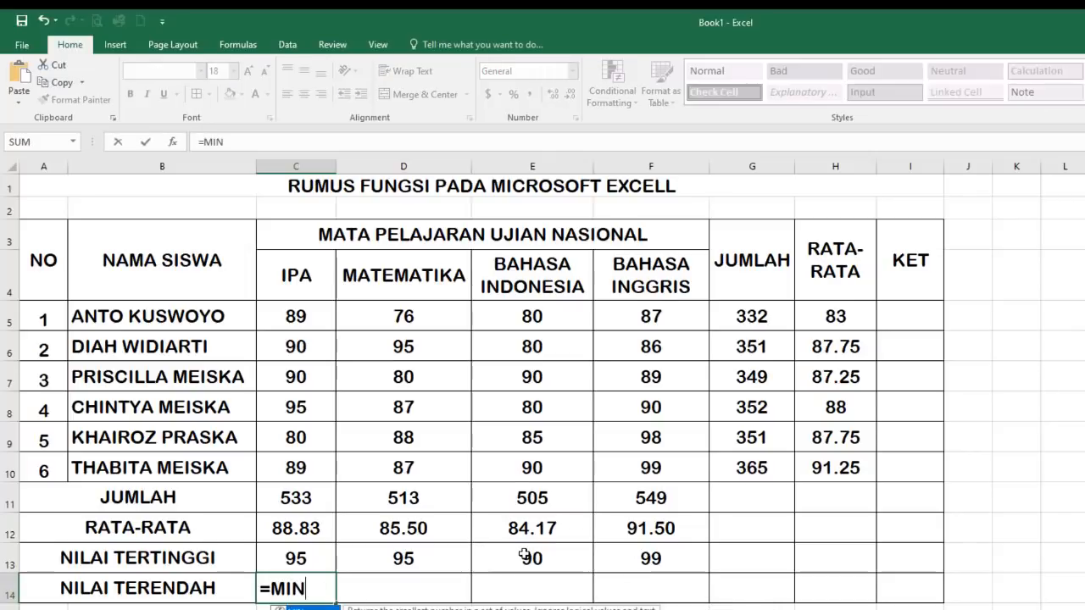
type("(")
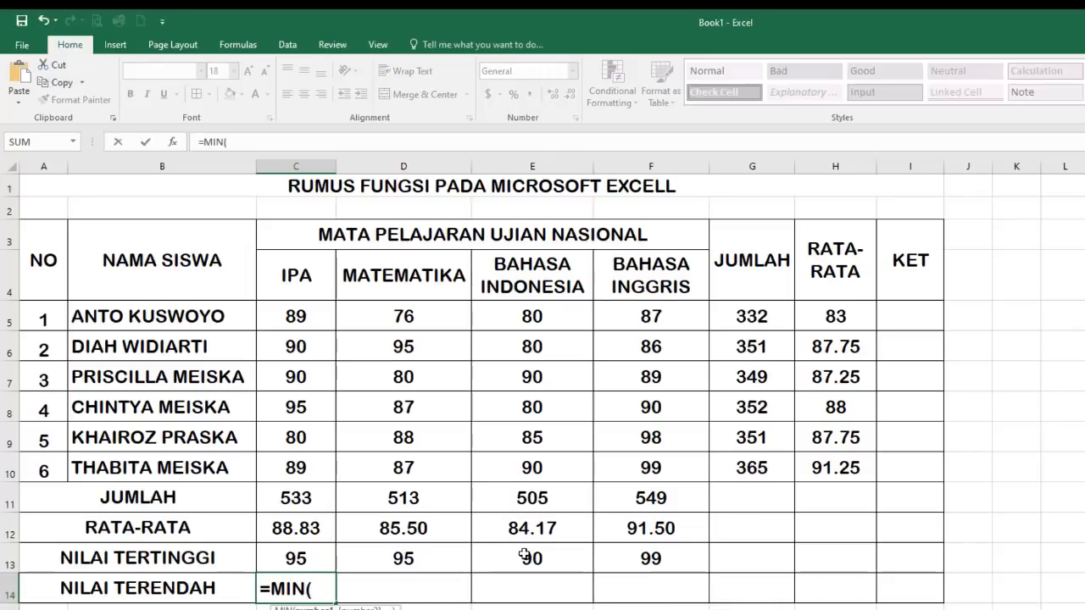
left_click_drag(296, 315, 311, 467)
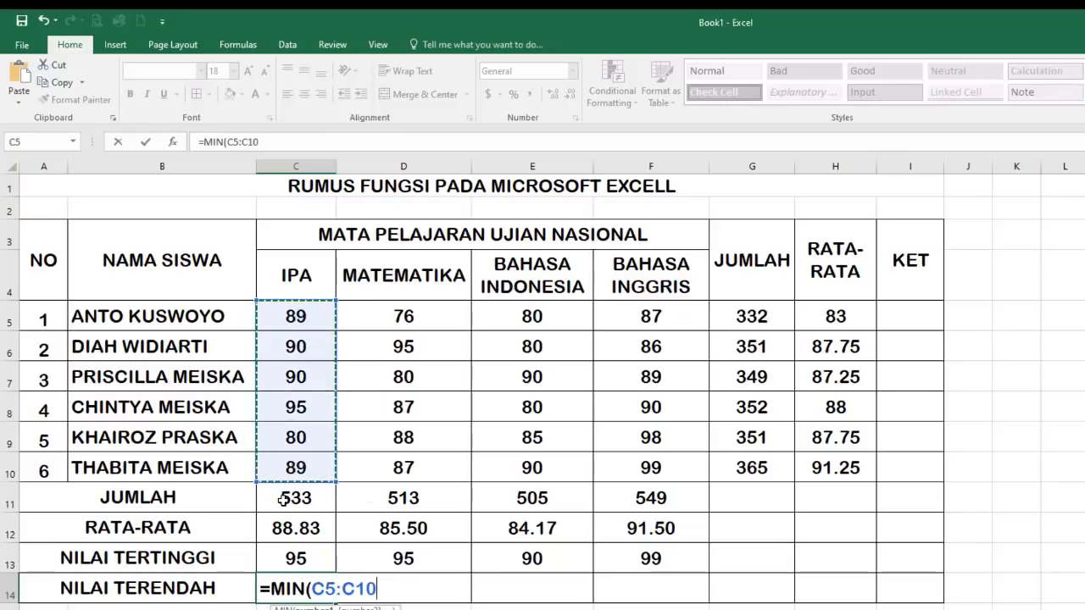
type(")")
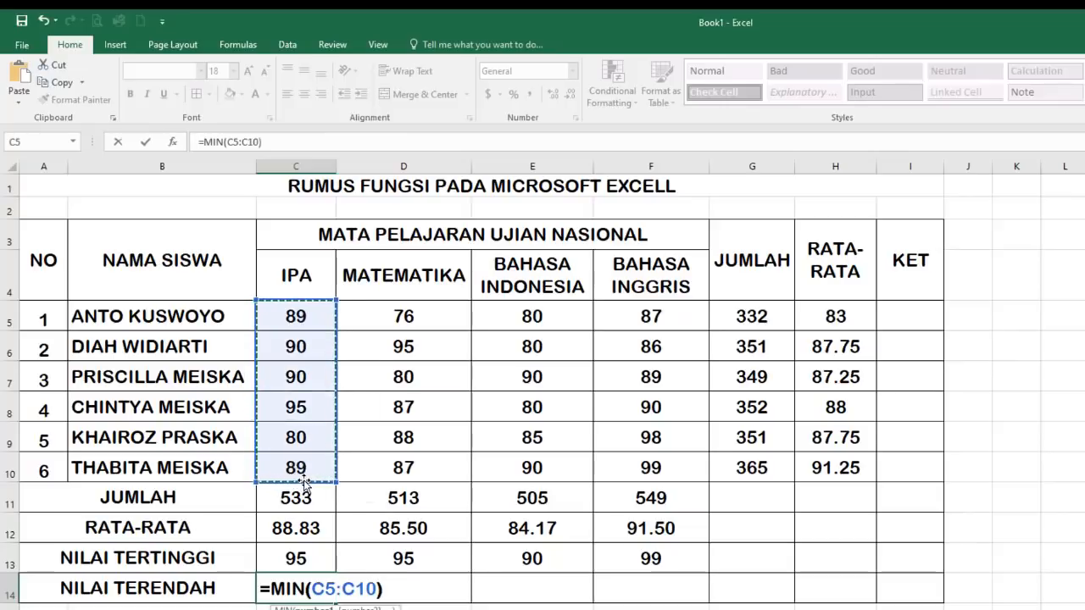
key("Return")
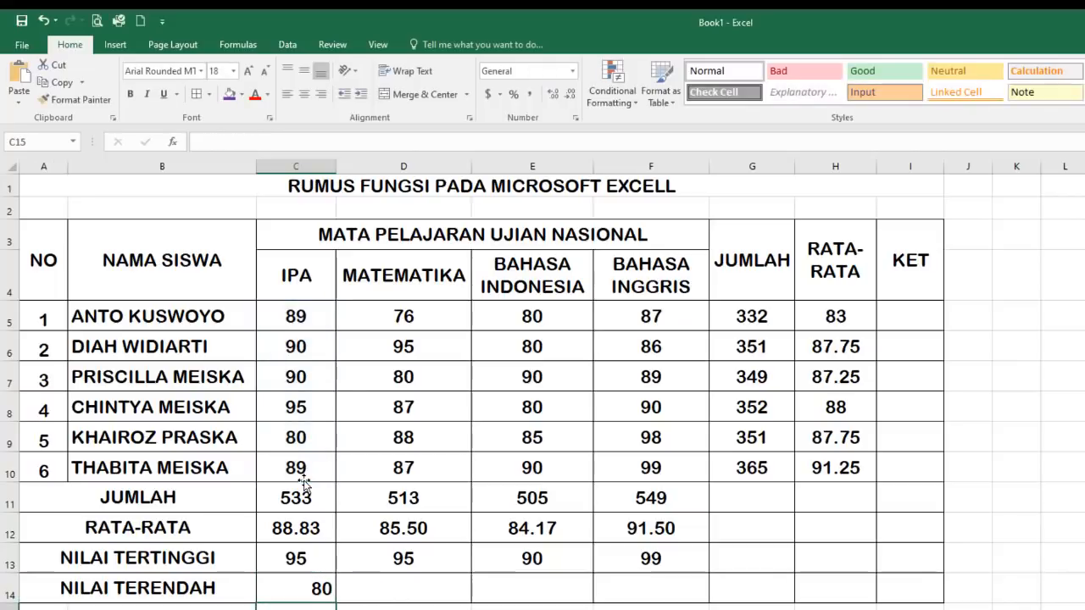
- Fill the MIN formula from C14 across to F14 in the NILAI TERENDAH row and center the results
left_click(315, 587)
left_click_drag(336, 604, 707, 603)
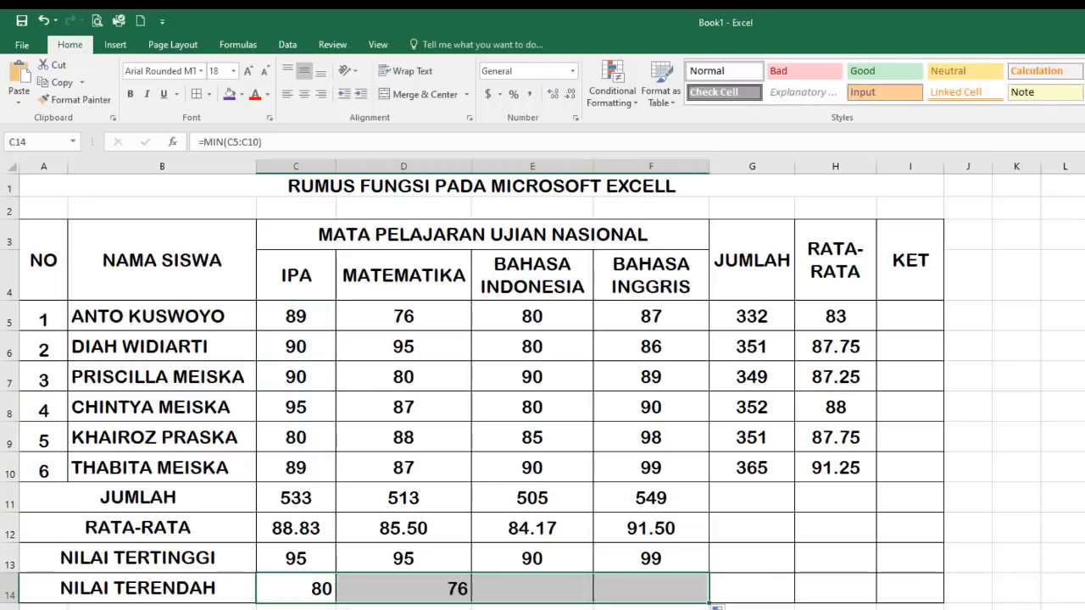
left_click(301, 93)
left_click(1084, 498)
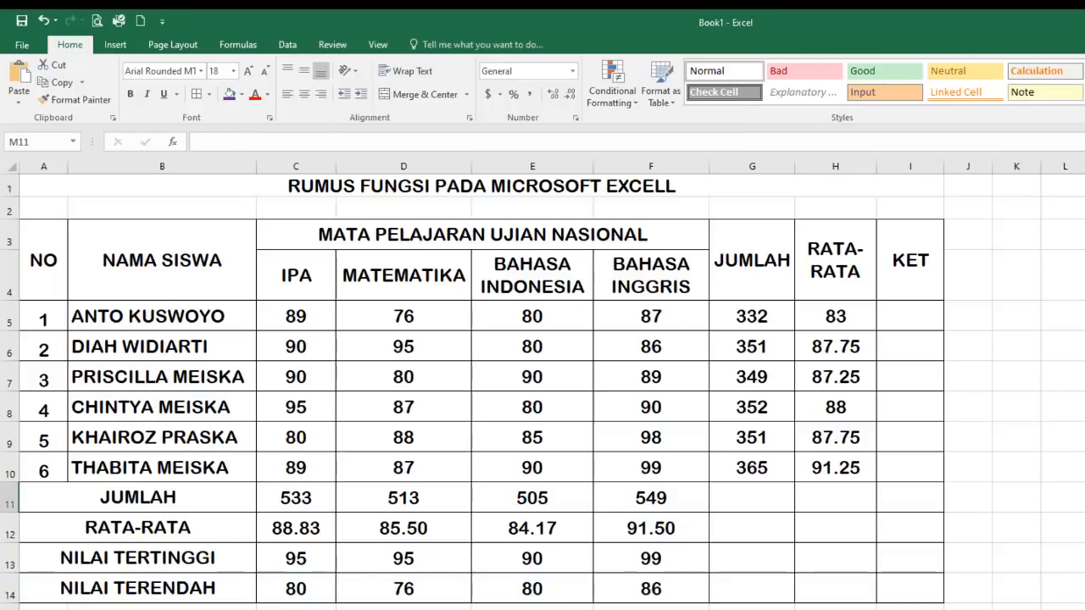
- Replace the KET heading with RANK, and vertically center the student numbers in A5:A10
left_click(905, 259)
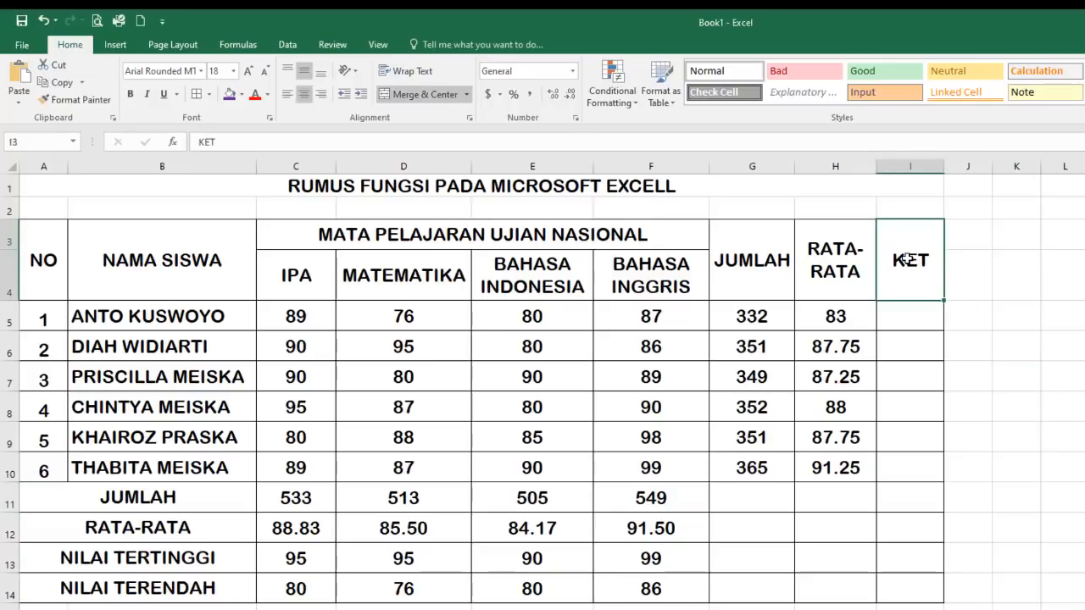
type("RANK")
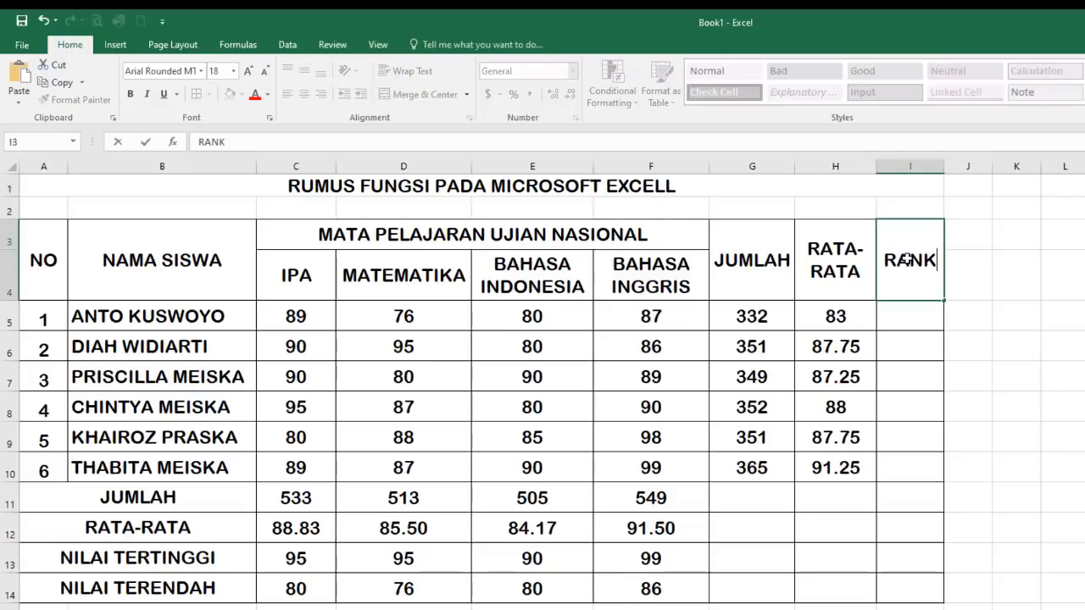
key("Return")
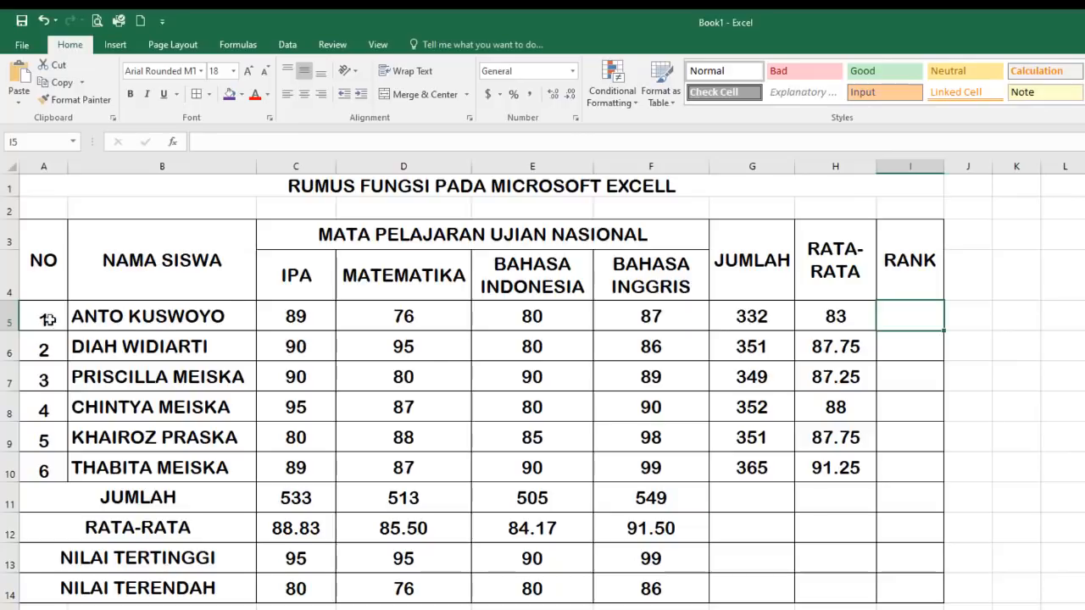
left_click_drag(53, 319, 43, 471)
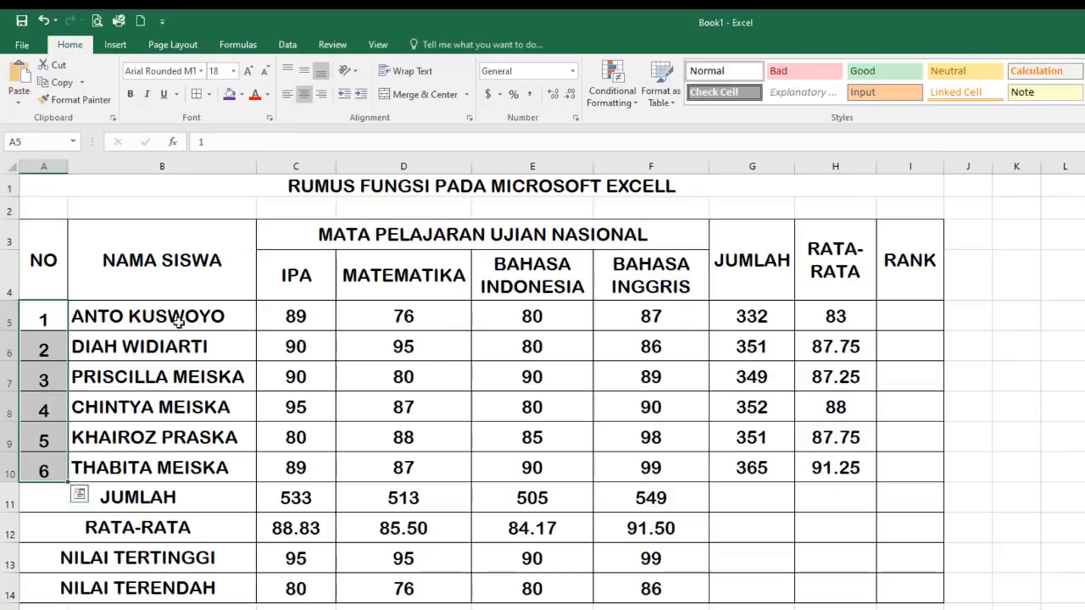
left_click(307, 74)
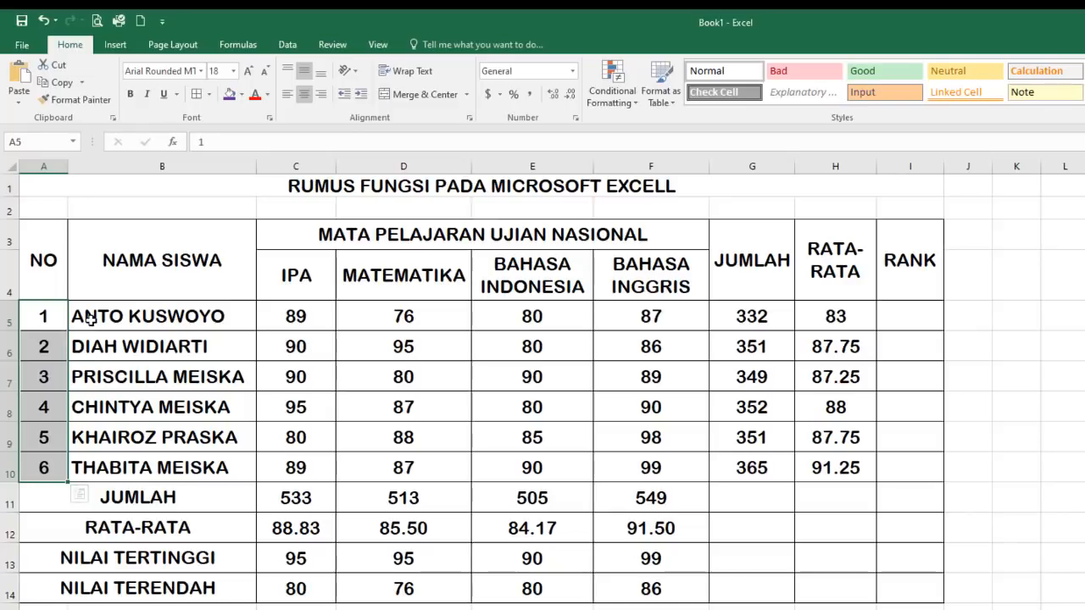
- Select the student rows B5:H10, from the names through the averages, leaving out the NO column
left_click(105, 320)
left_click_drag(105, 320, 850, 468)
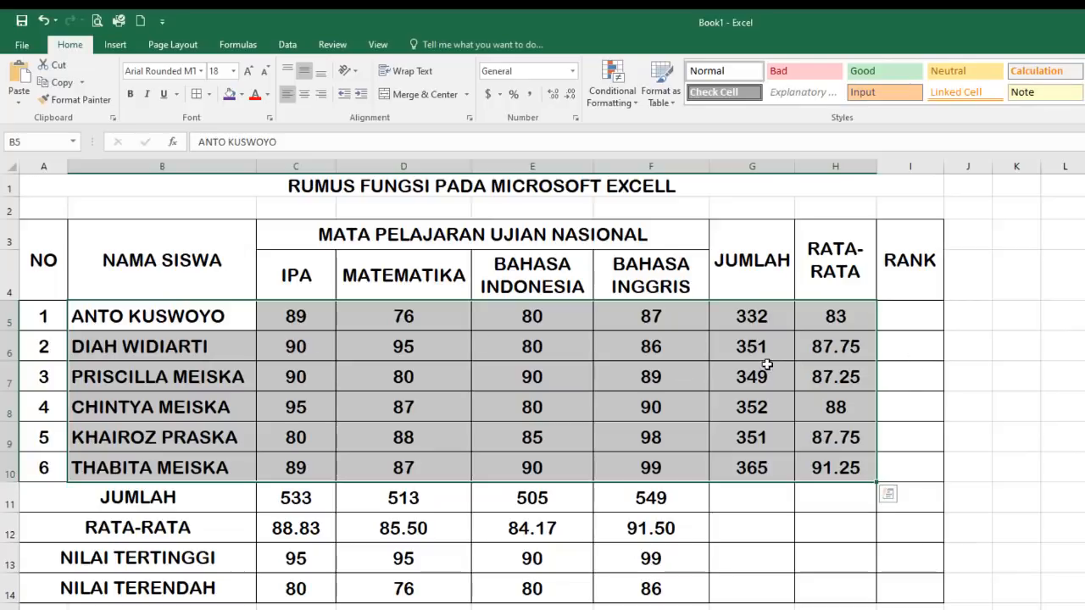
left_click(288, 45)
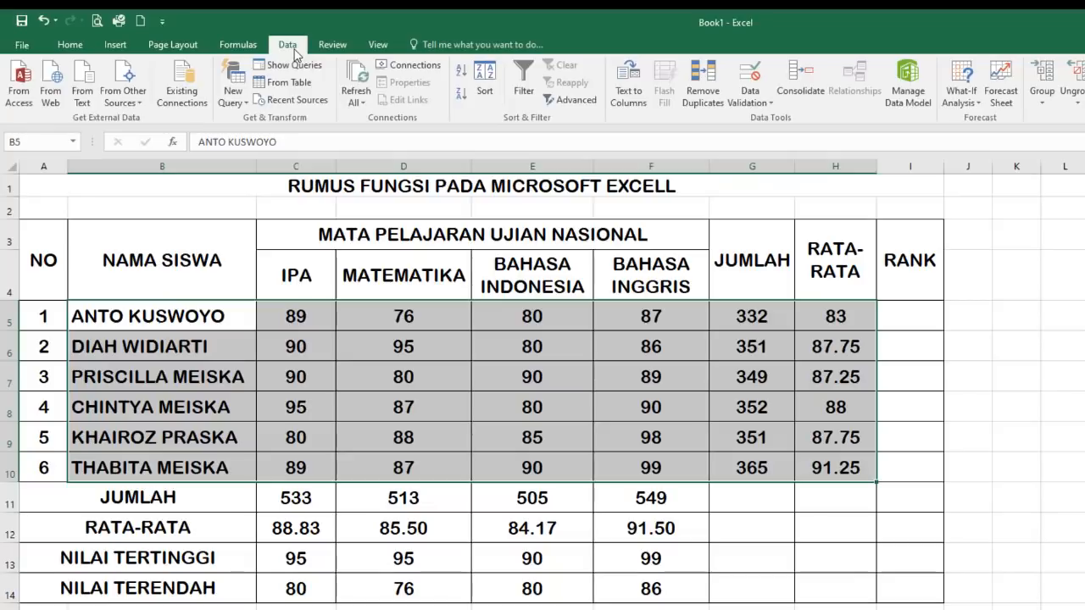
left_click(487, 80)
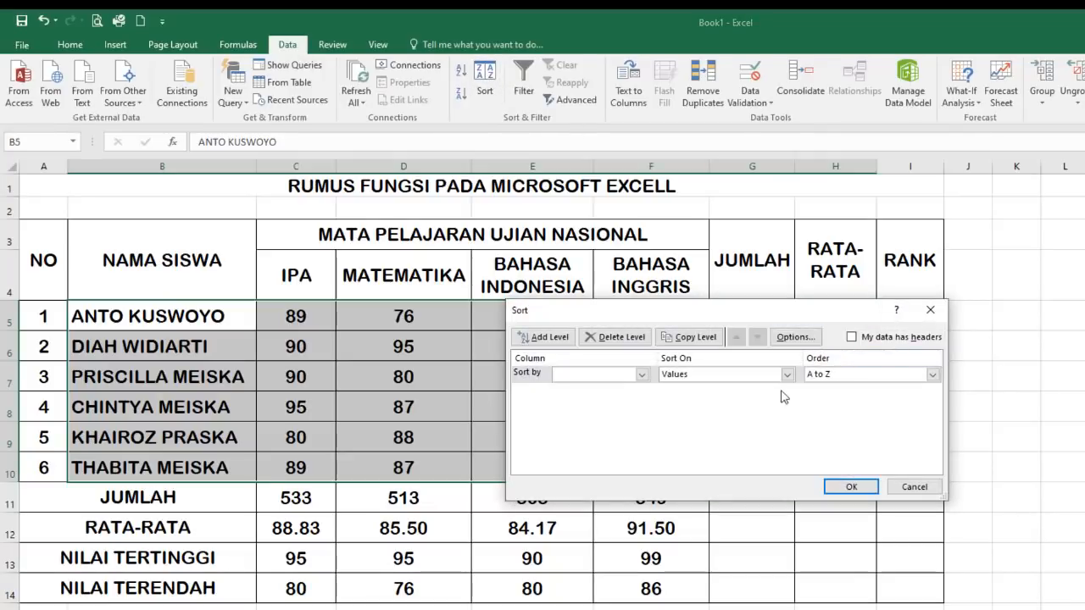
left_click(642, 375)
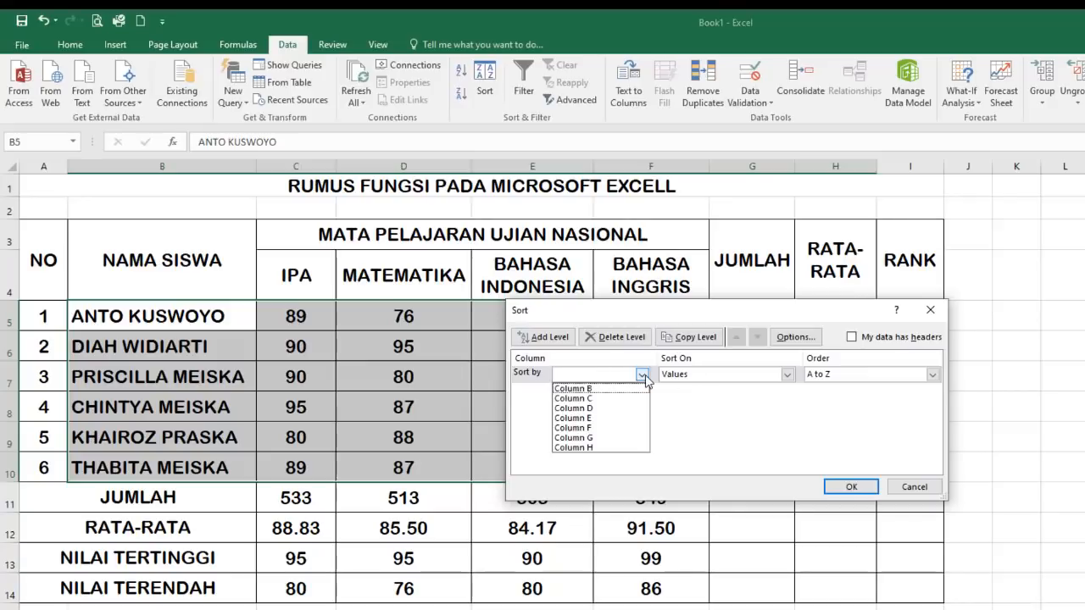
left_click(745, 318)
left_click(917, 486)
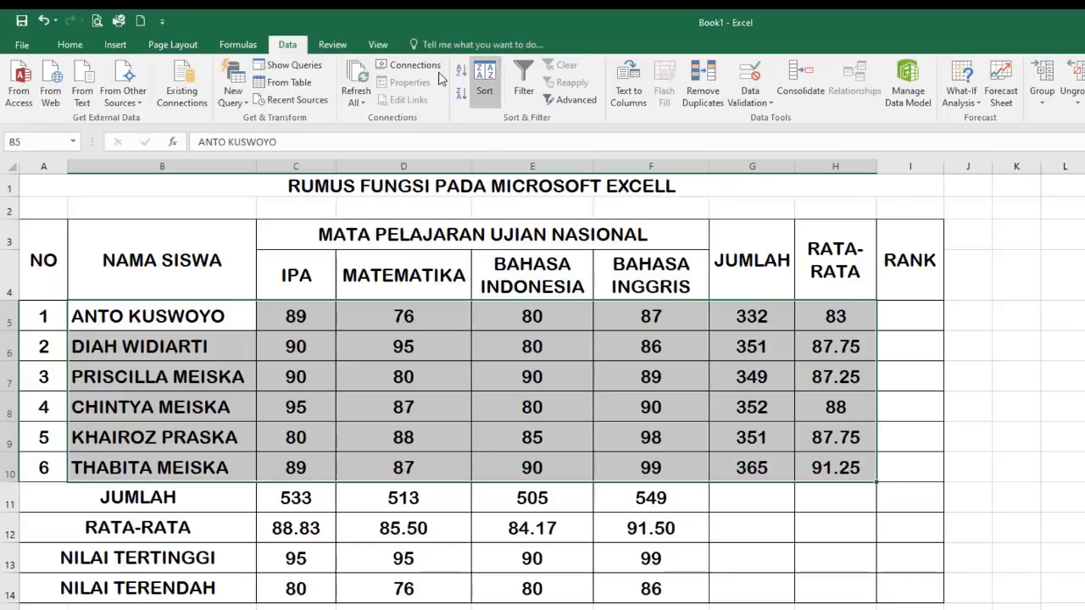
- Sort the selected student rows by the values in Column H, from Largest to Smallest, without a header row
left_click(488, 79)
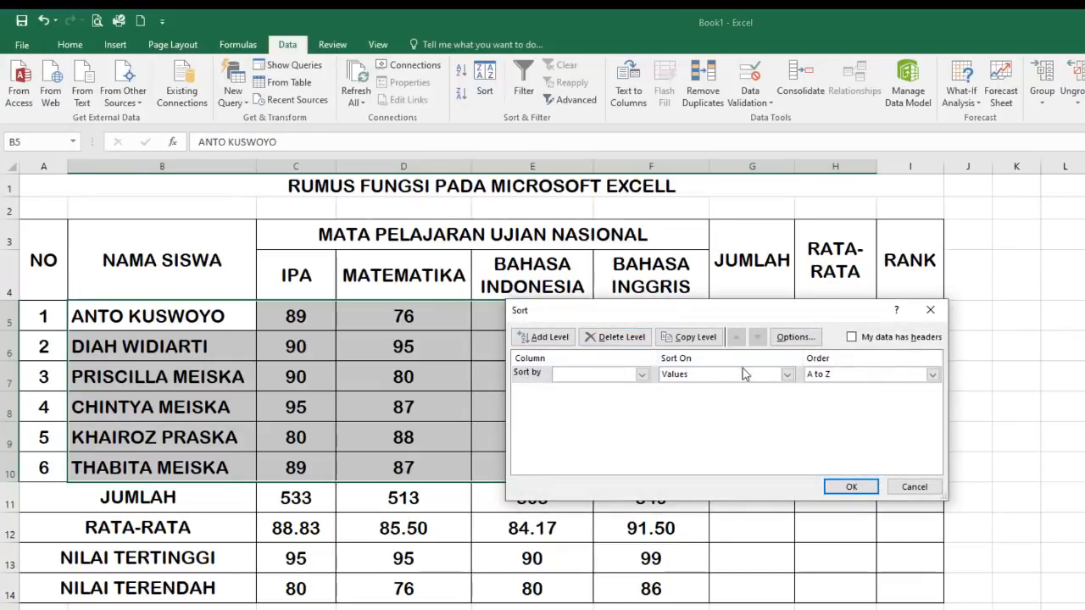
left_click(643, 376)
left_click(593, 449)
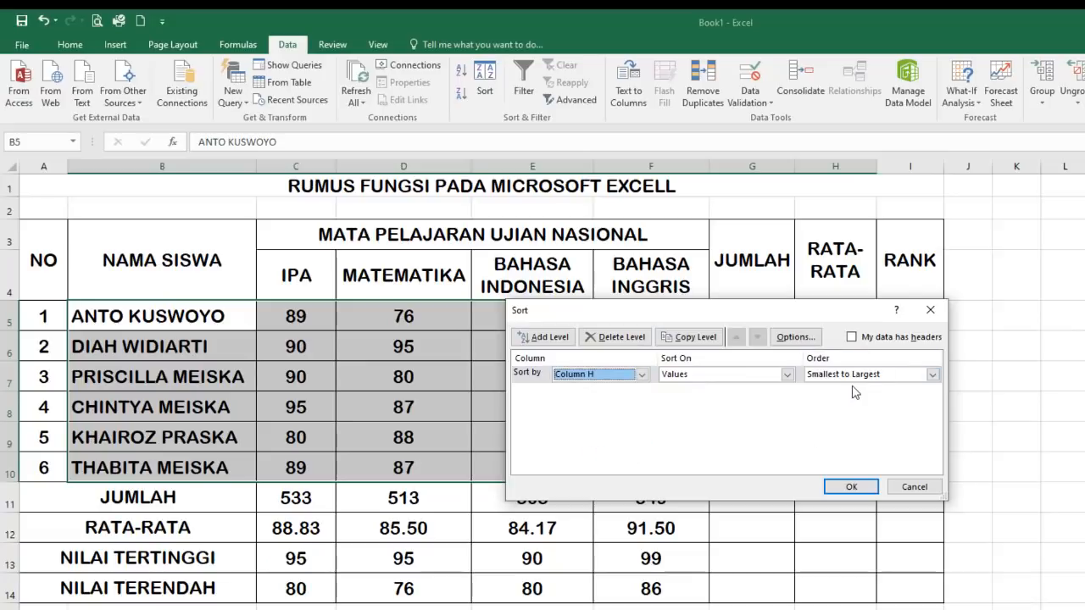
left_click(932, 374)
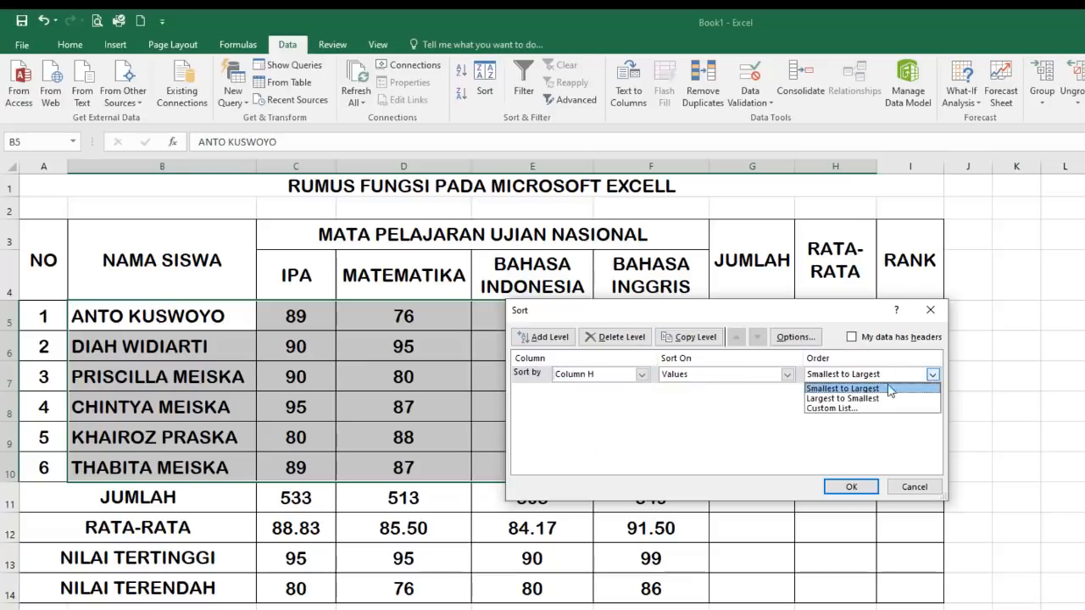
left_click(837, 396)
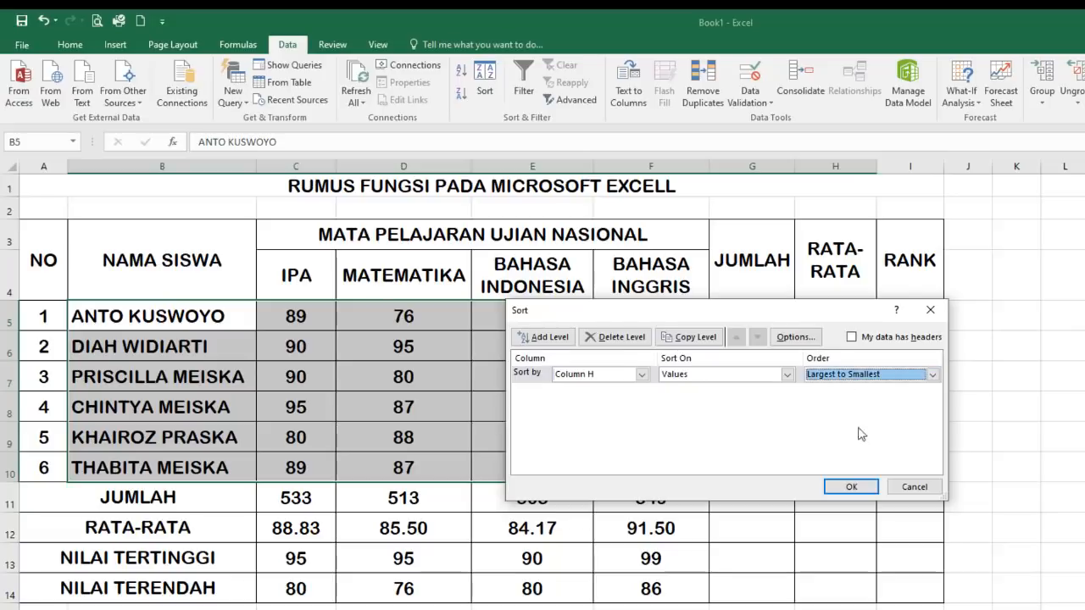
left_click(845, 486)
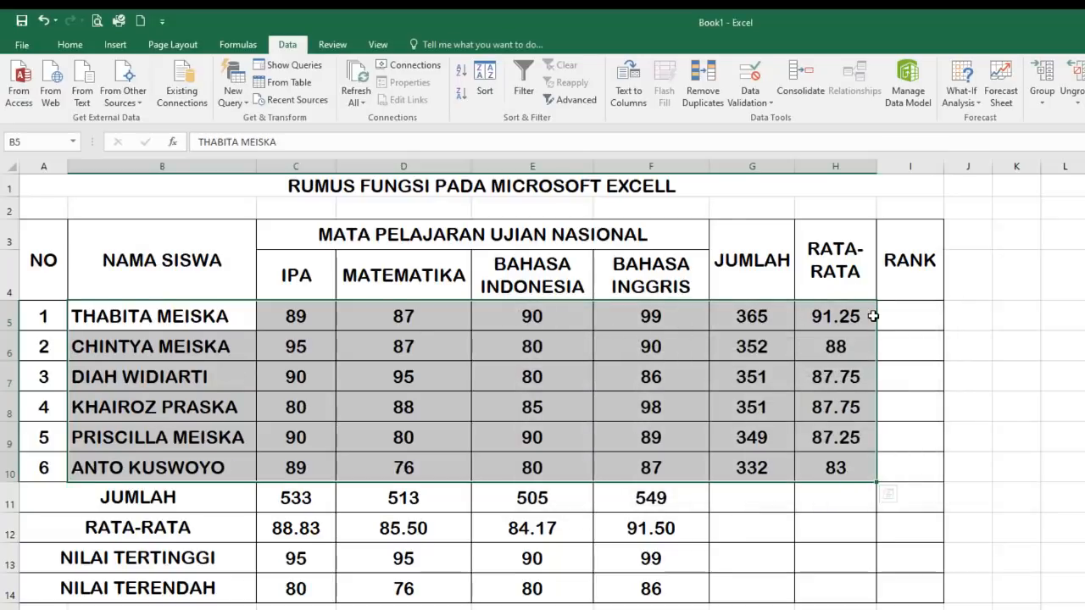
- Number the RANK cells I5:I10 from 1 to 6 by extending the series 1, 2, and center the numbers
left_click(910, 317)
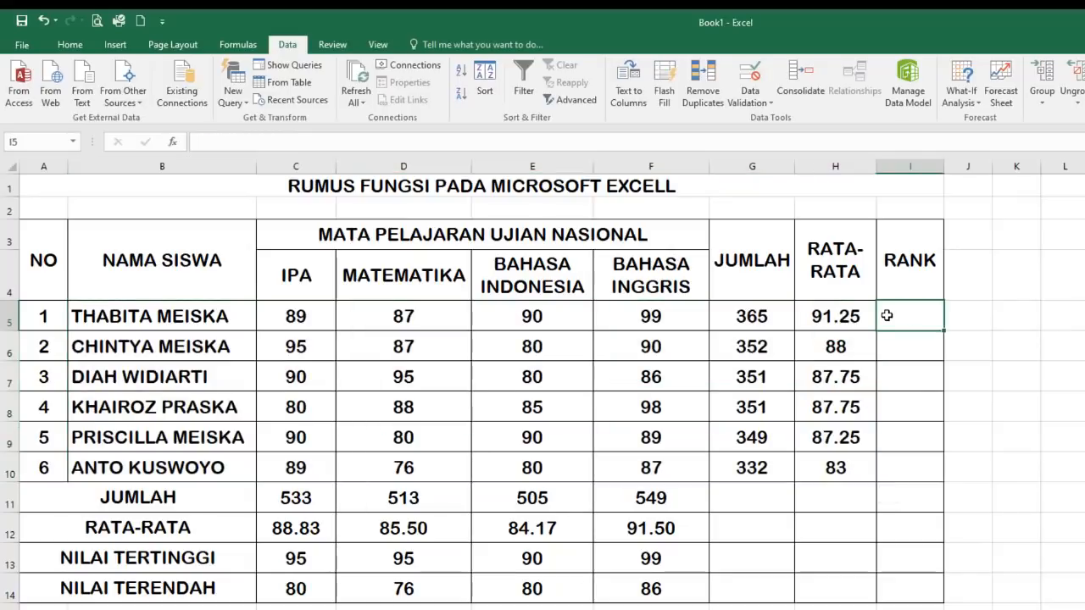
type("1")
key("Return")
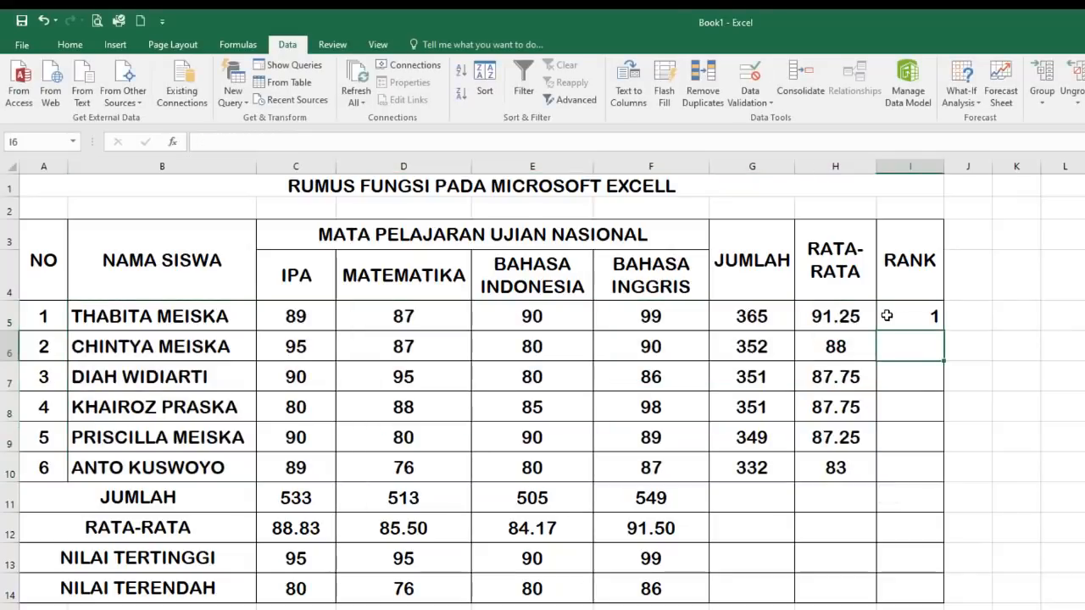
type("2")
key("Return")
left_click_drag(886, 315, 939, 479)
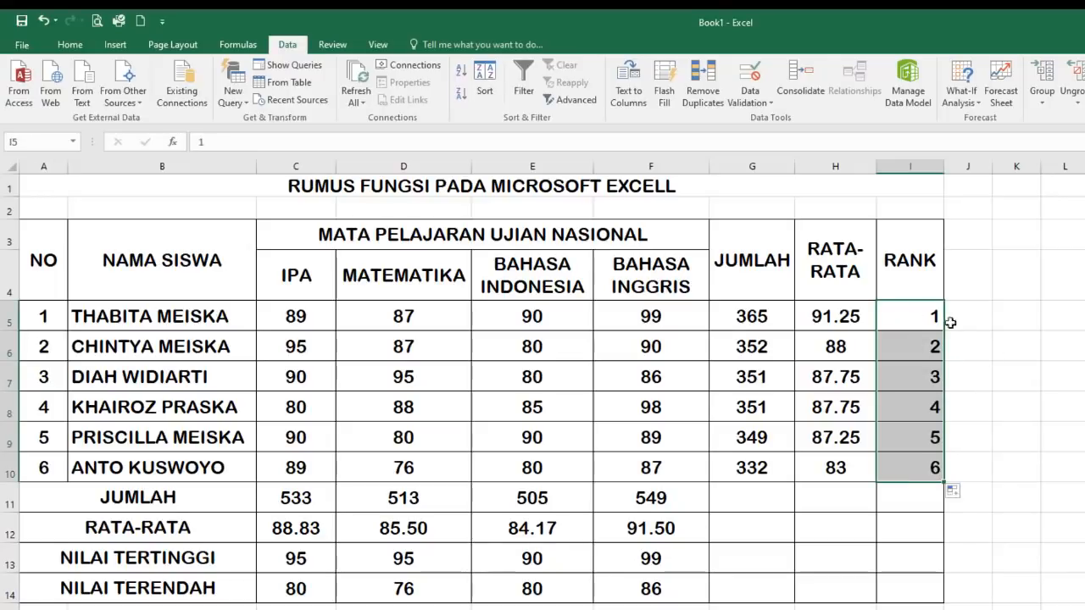
left_click(71, 45)
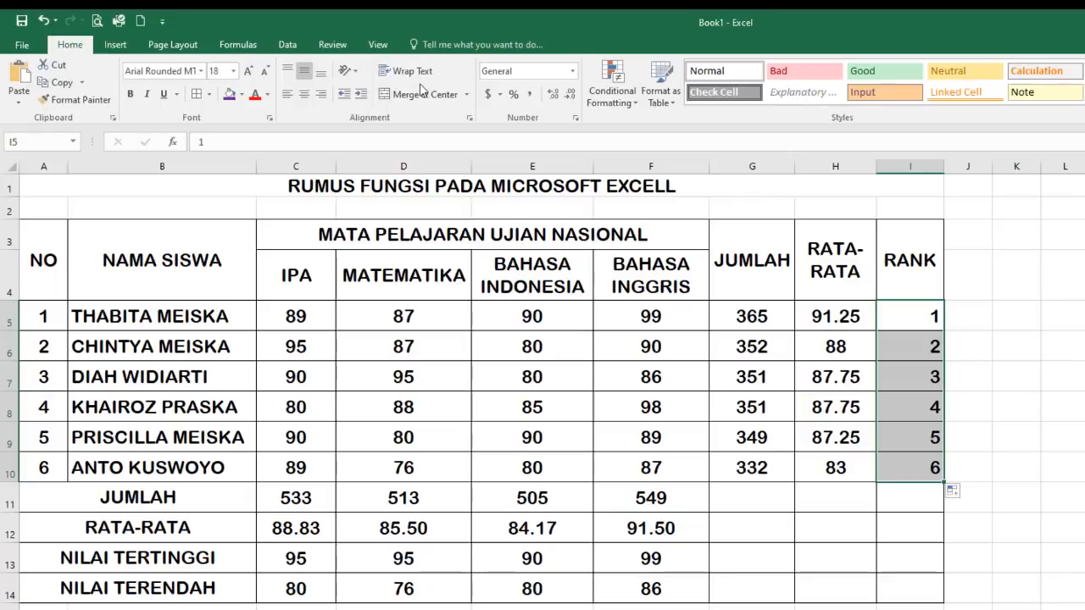
left_click(304, 94)
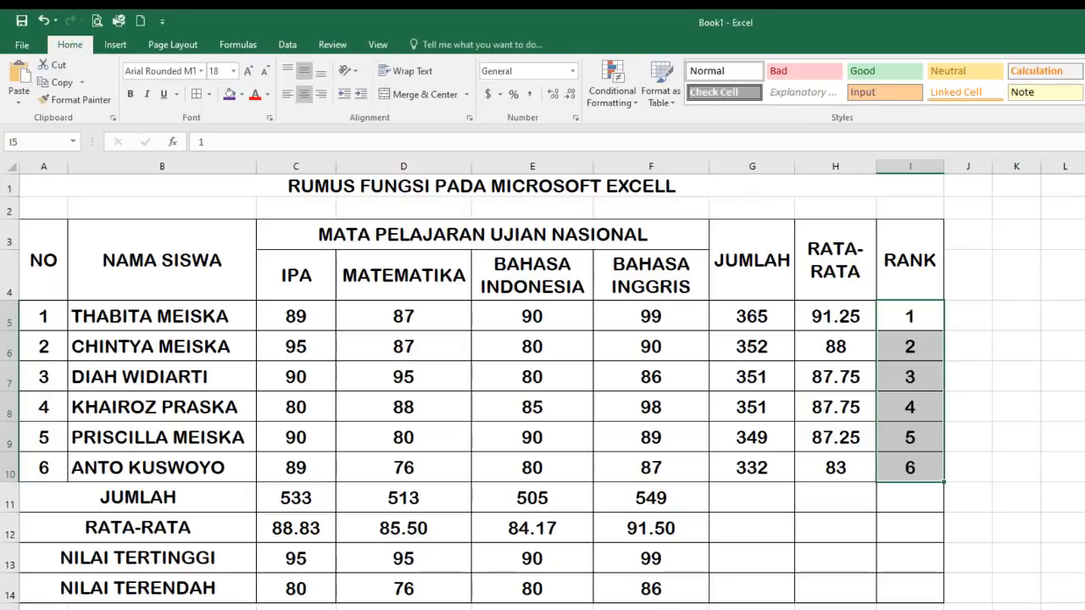
left_click(899, 312)
- Undo the rank numbering and the preceding sort of the student rows
left_click(43, 20)
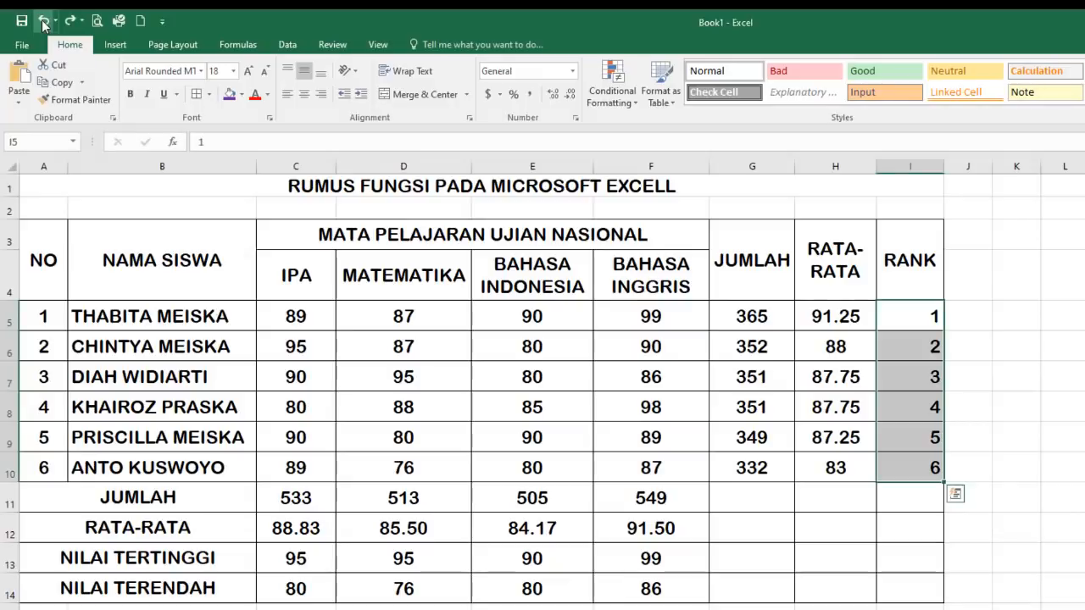
left_click(42, 21)
left_click(43, 20)
left_click(43, 20)
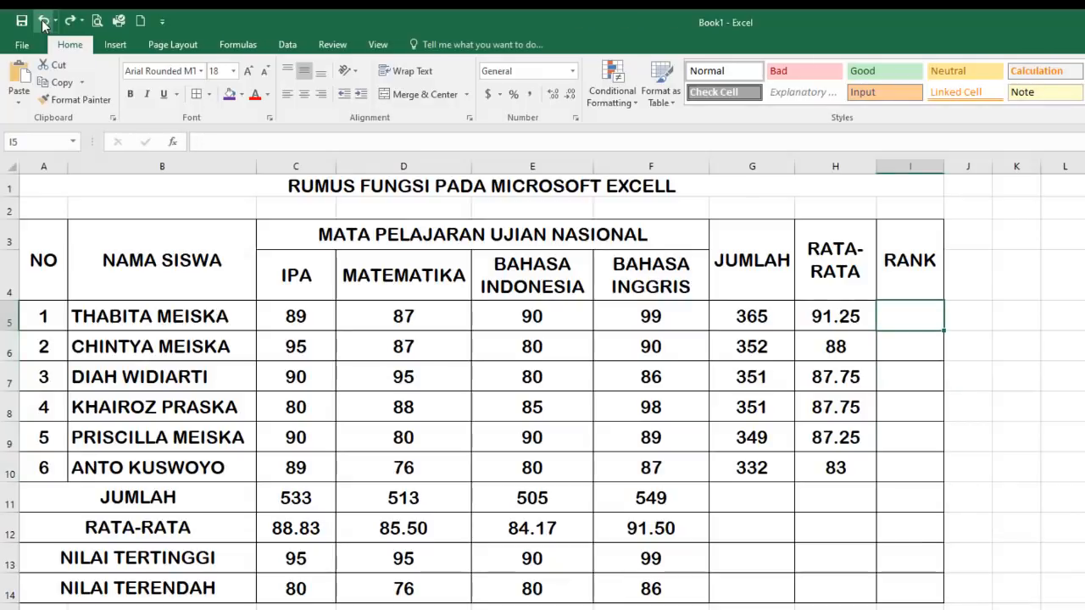
left_click(42, 20)
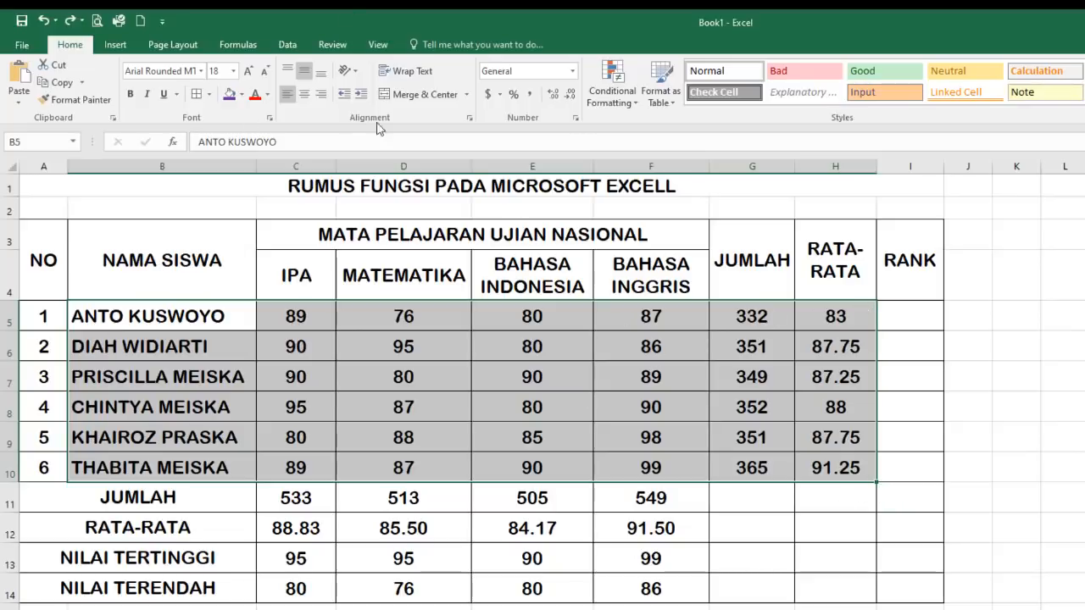
- Sort the selected student rows B5:H10 by the values in Column H, Largest to Smallest, with no header row
left_click(286, 46)
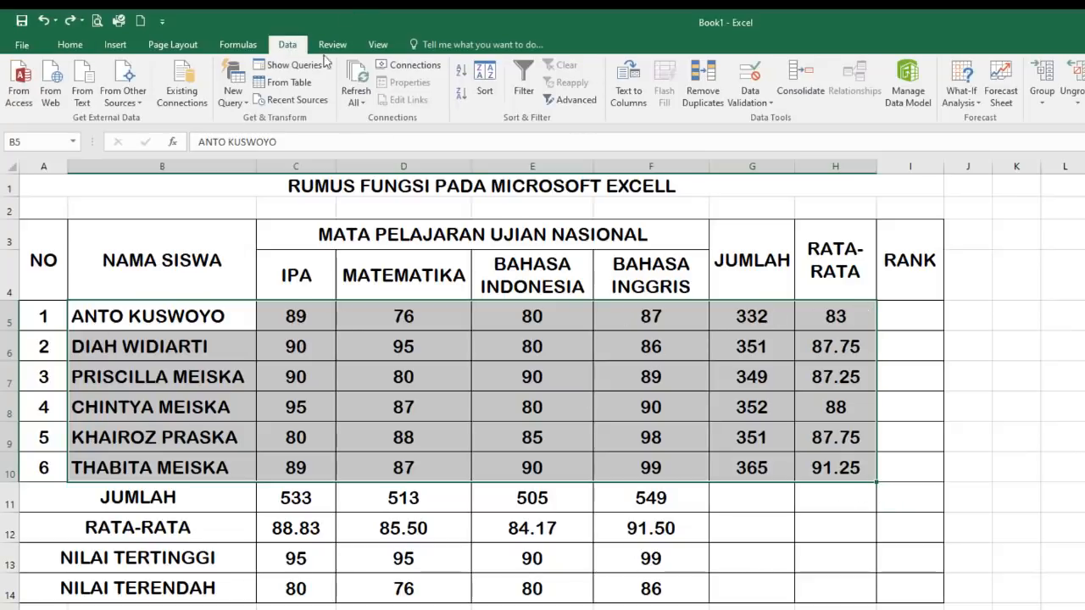
left_click(485, 78)
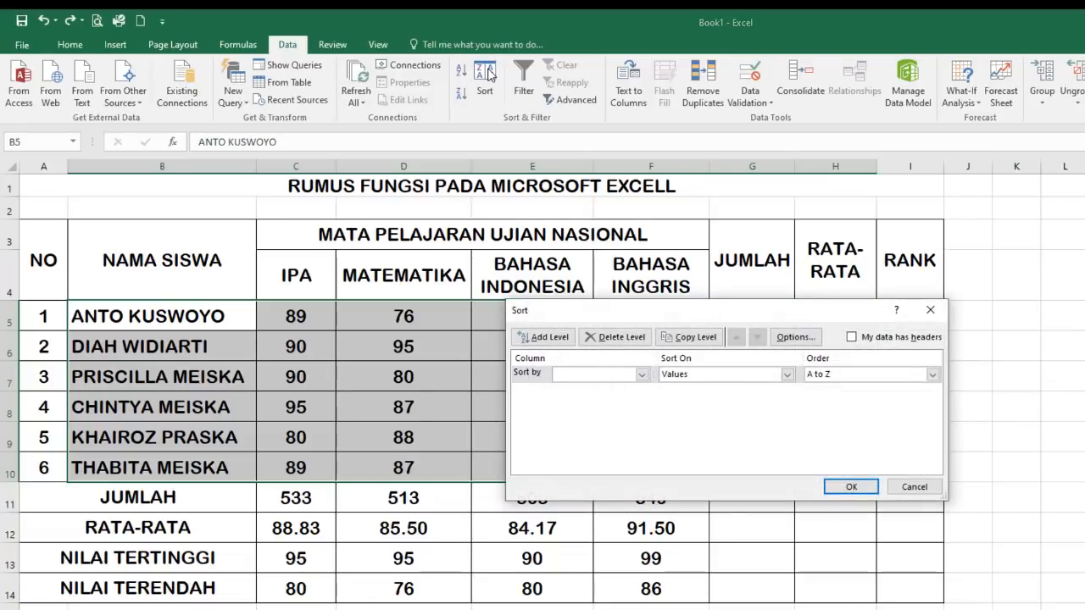
left_click(643, 374)
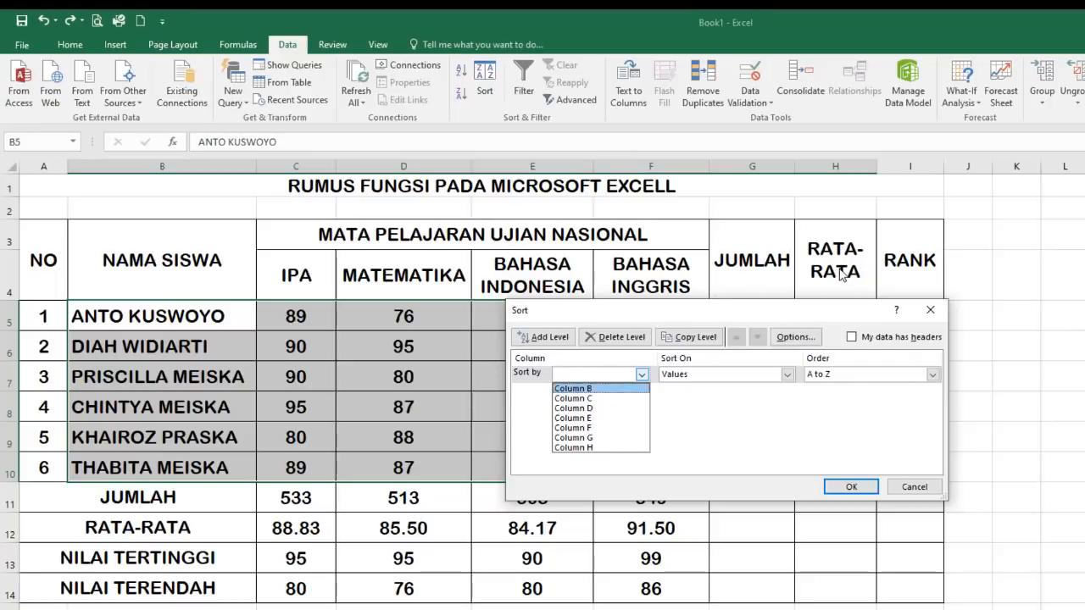
left_click(596, 449)
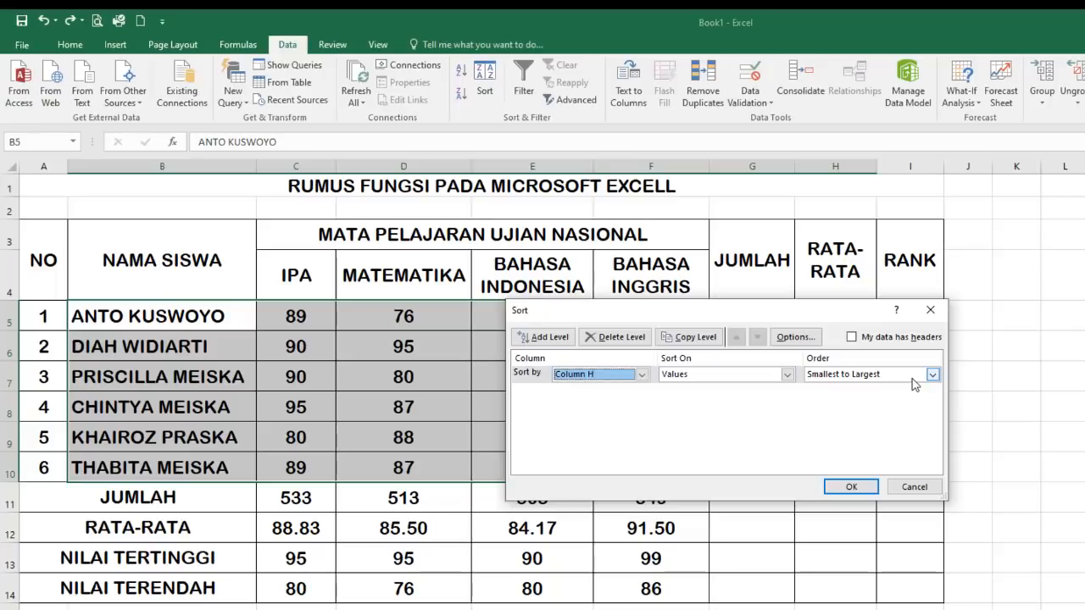
left_click(933, 378)
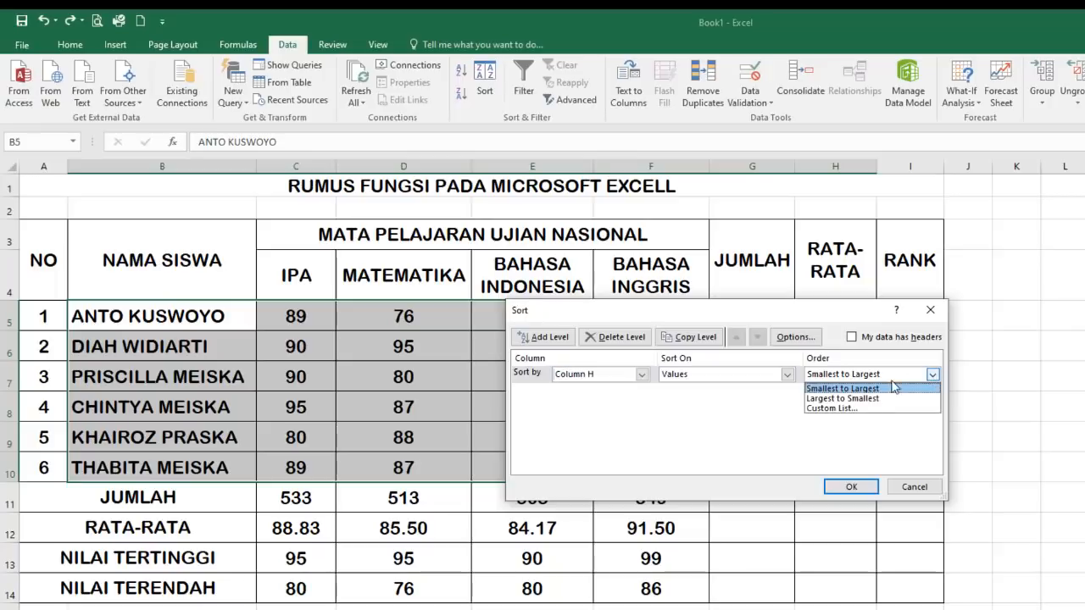
left_click(861, 405)
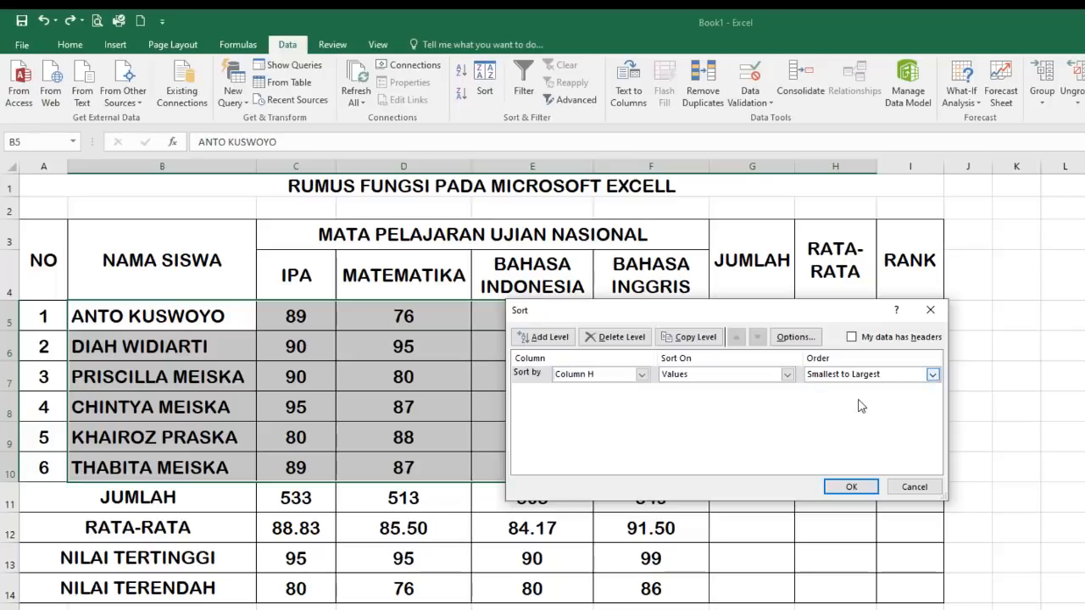
left_click(857, 487)
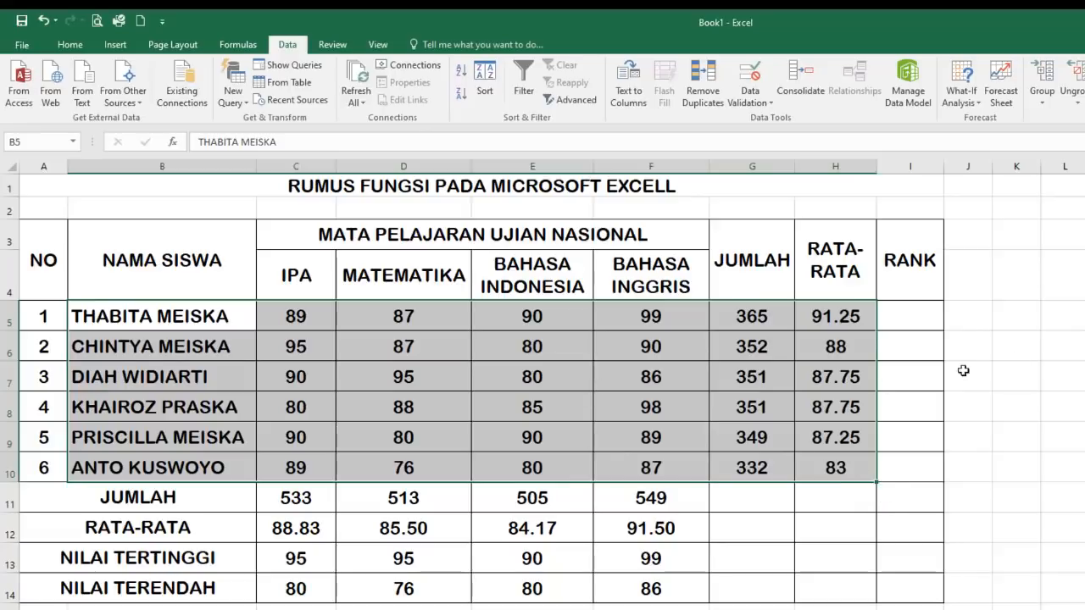
- Enter the ranks 1, 2, 3, 4, 5 and 6 down the RANK column in I5:I10
left_click(904, 324)
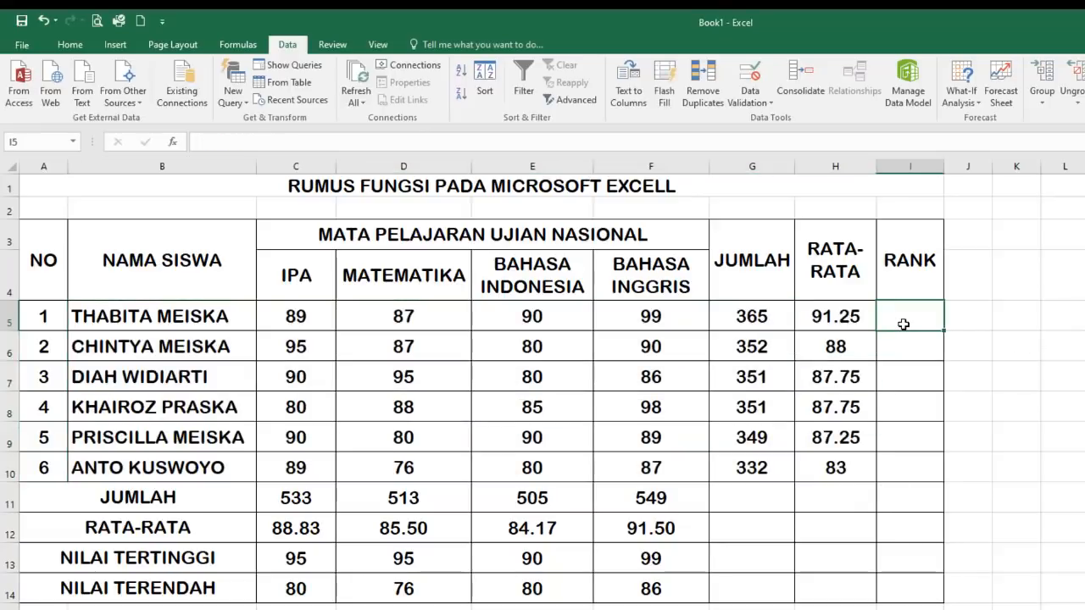
type("1")
key("Return")
type("2")
key("Return")
type("3")
key("Return")
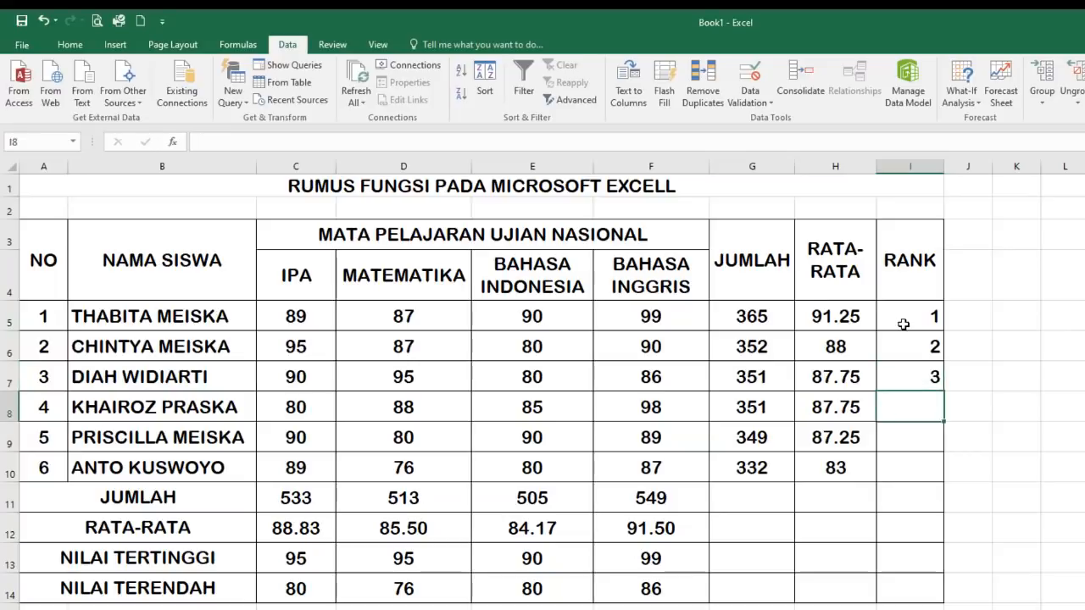
type("4")
key("Return")
type("5")
key("Return")
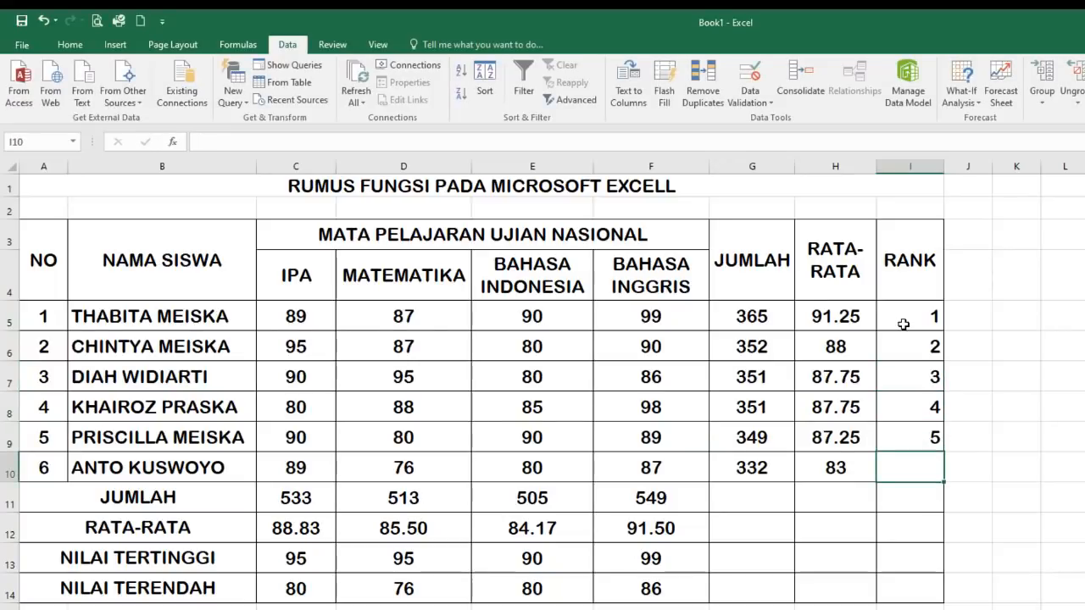
type("6")
key("Return")
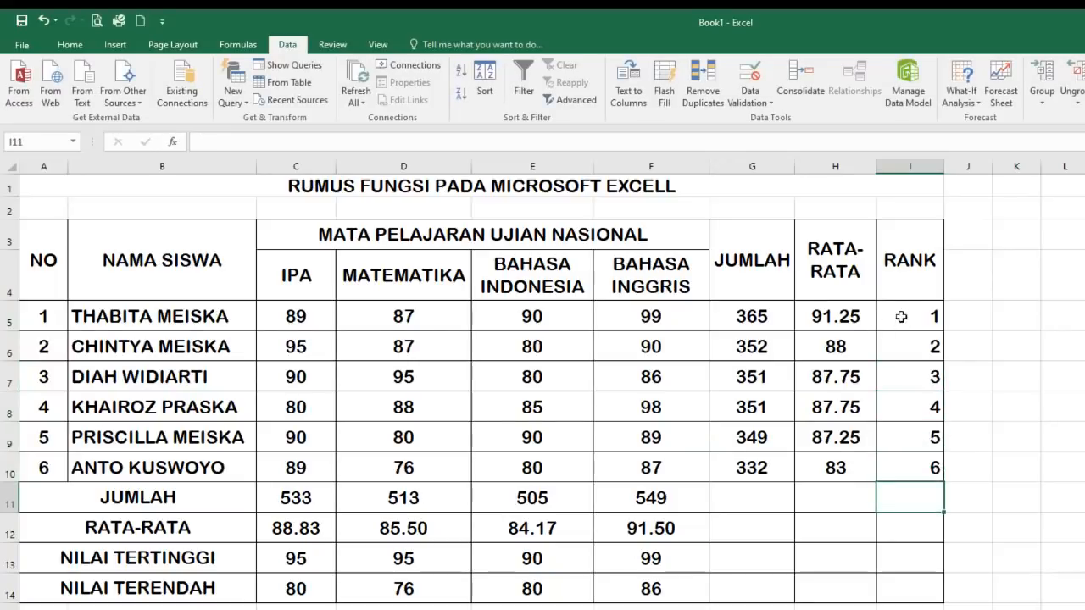
- Center the rank numbers in I5:I10 horizontally
left_click_drag(901, 313, 886, 463)
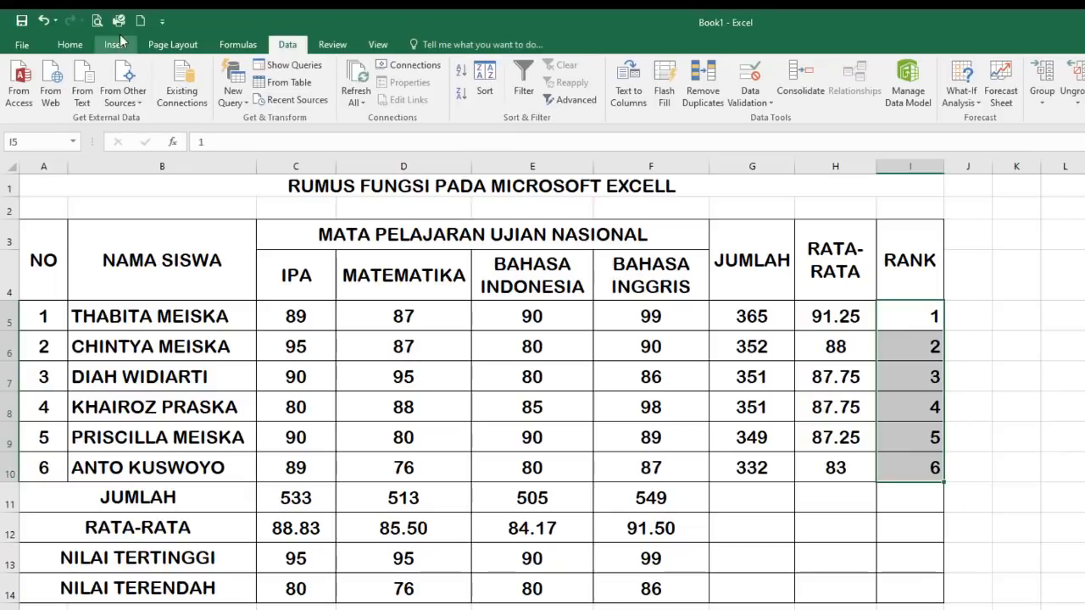
left_click(71, 44)
left_click(304, 94)
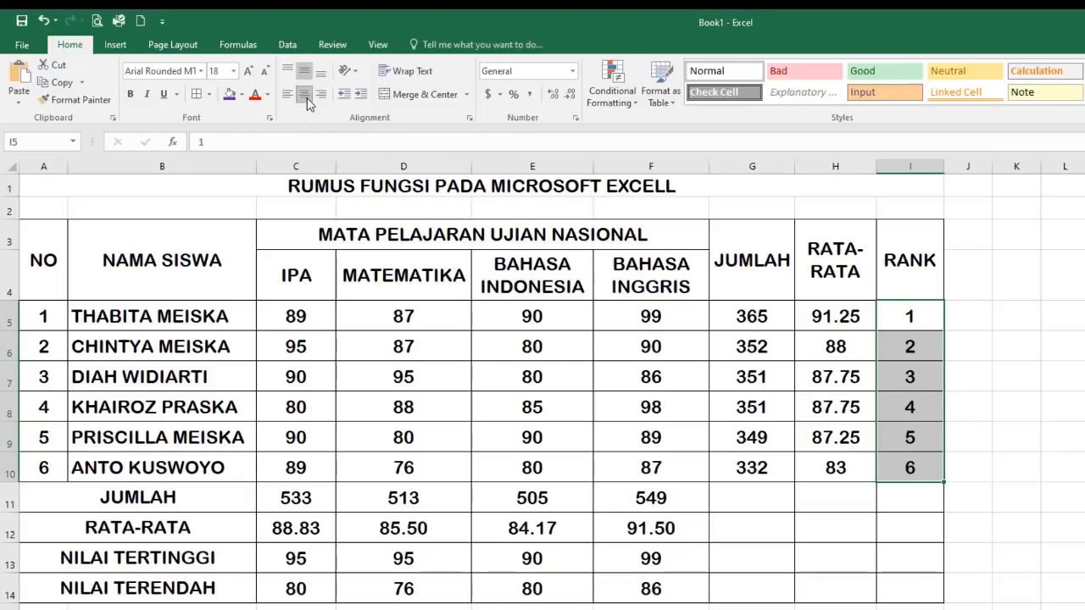
left_click(1081, 437)
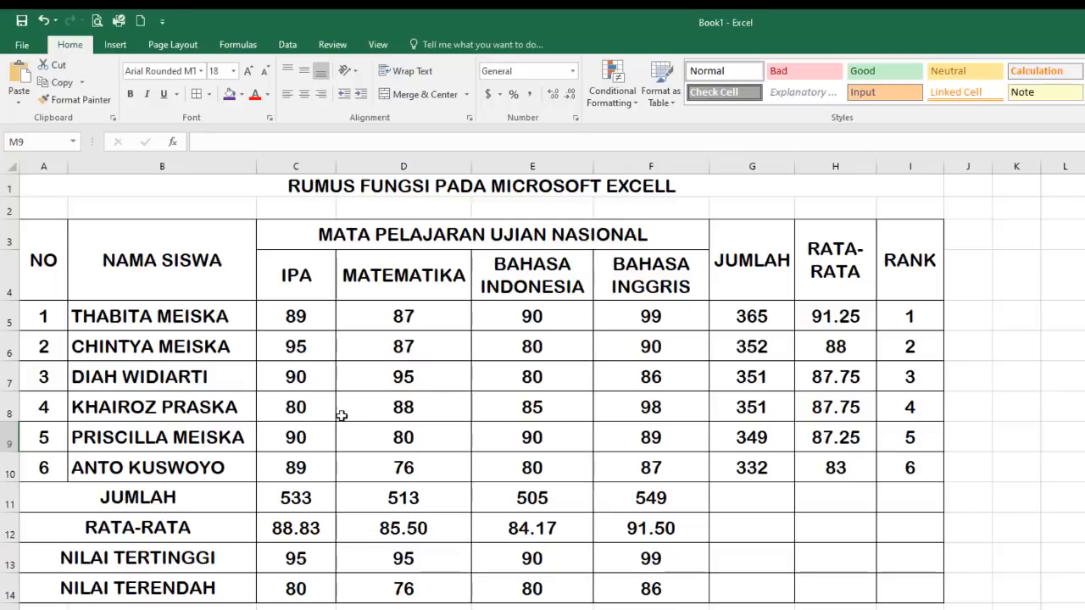
- Give the table header cells A3:I4 a purple fill and yellow text
left_click_drag(48, 265, 906, 276)
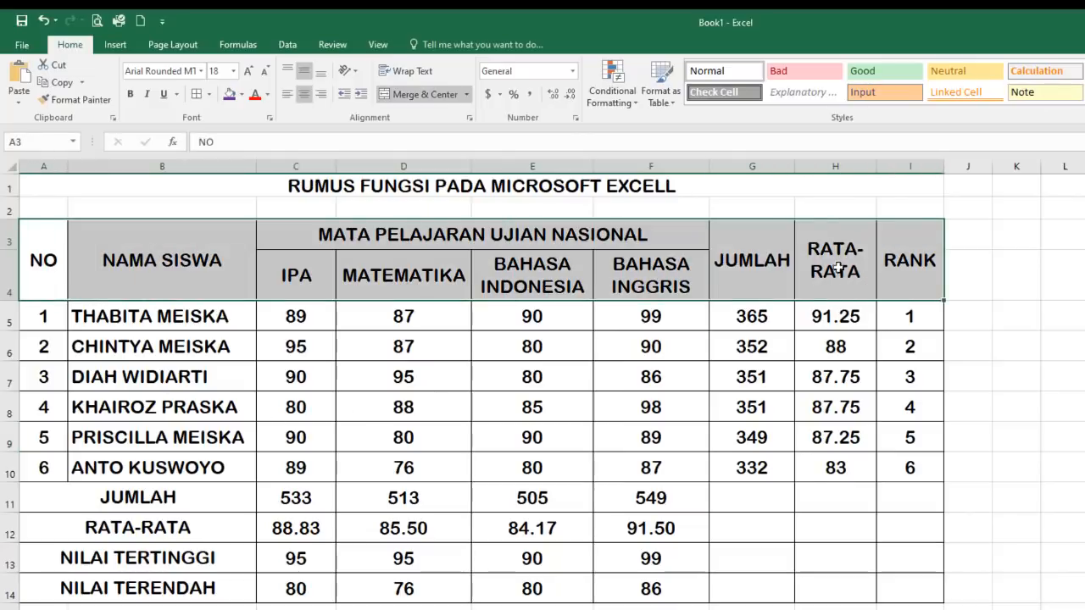
left_click(227, 93)
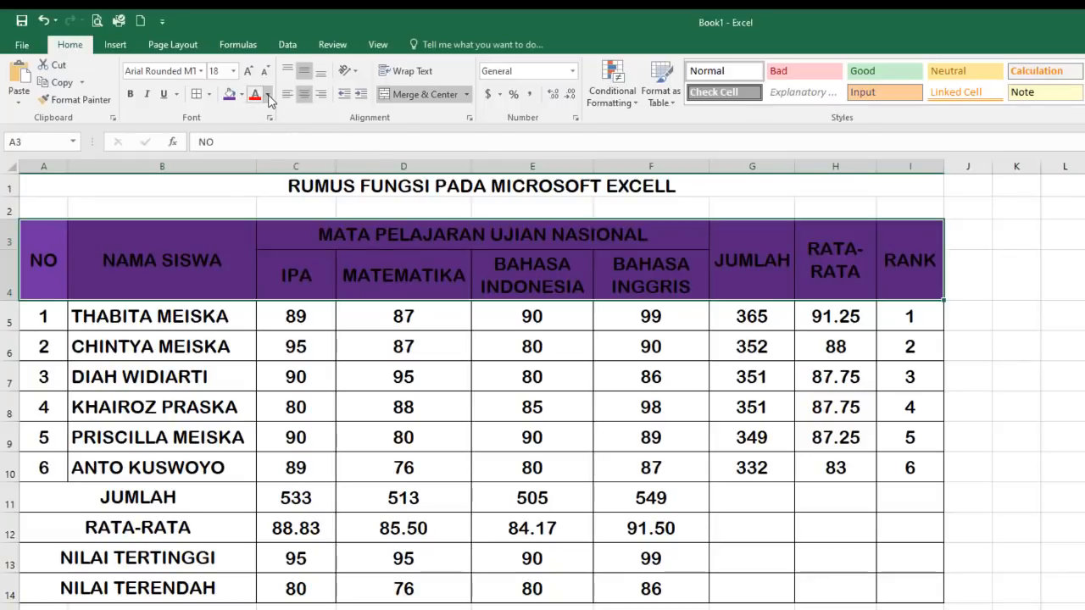
left_click(267, 95)
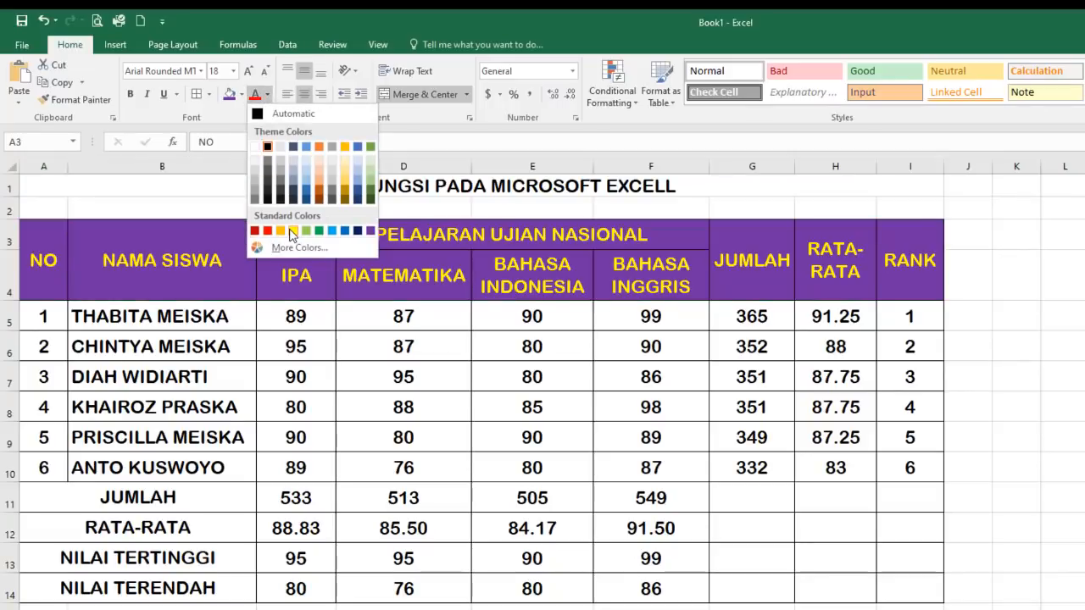
left_click(292, 230)
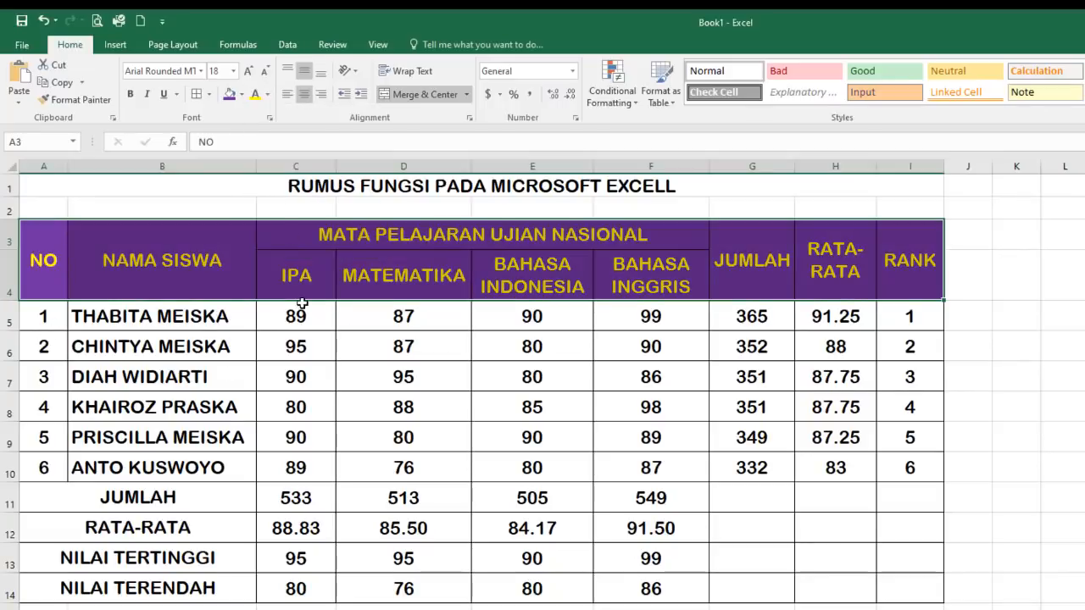
- Fill the IPA cells C5:C14 with red and the MATEMATIKA cells D5:D14 with green
left_click_drag(298, 314, 296, 467)
left_click_drag(308, 531, 302, 591)
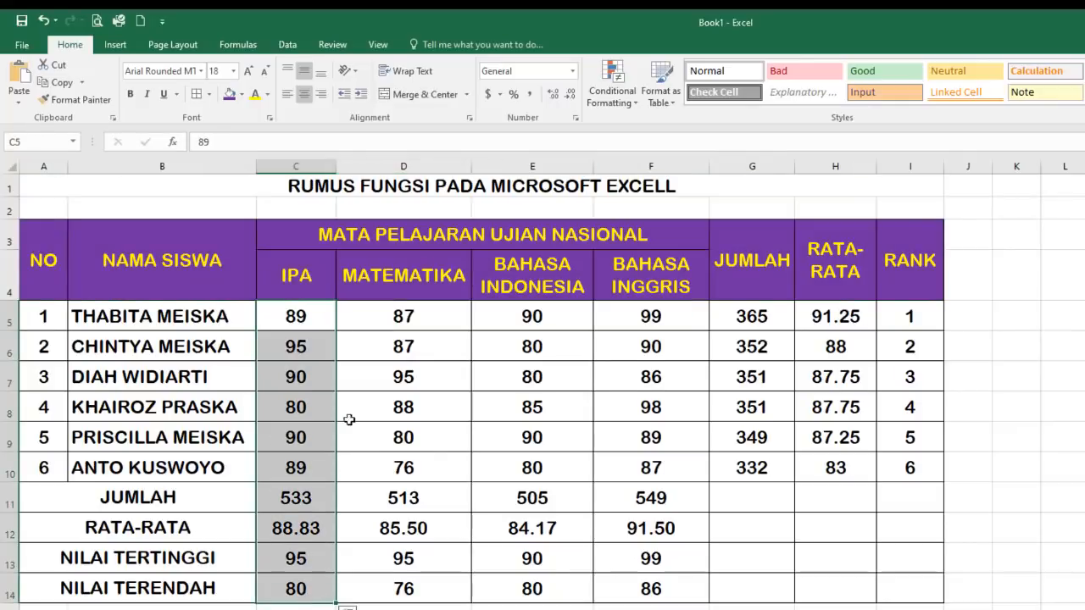
left_click(243, 94)
left_click(240, 211)
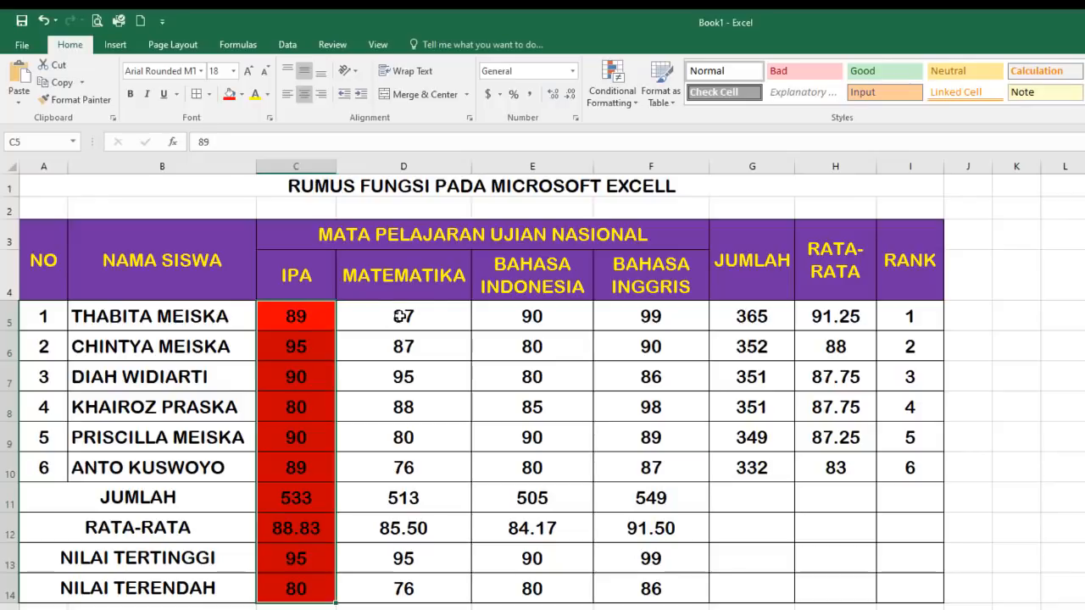
left_click_drag(401, 316, 395, 589)
left_click(242, 94)
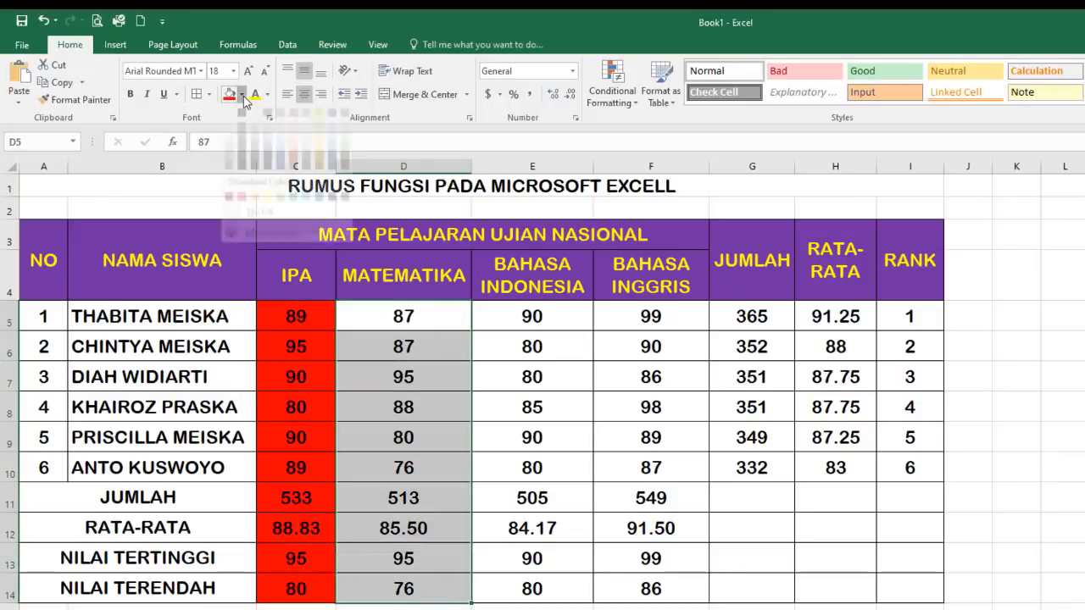
left_click(294, 212)
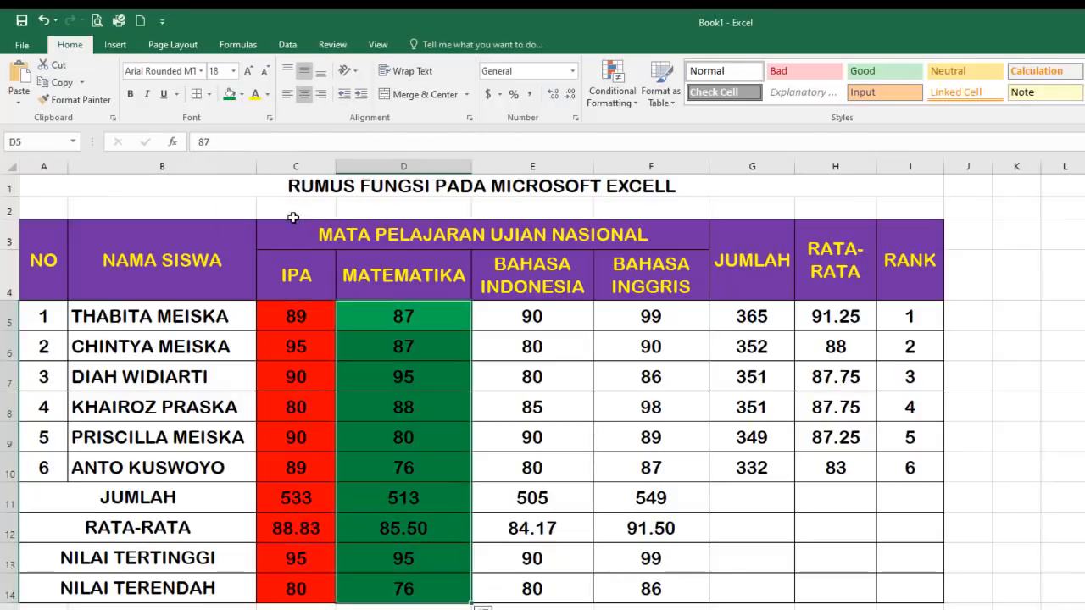
- Fill the BAHASA INDONESIA cells E5:E14 with the darkest gold shade and the BAHASA INGGRIS cells F5:F14 with orange
left_click_drag(559, 317, 545, 588)
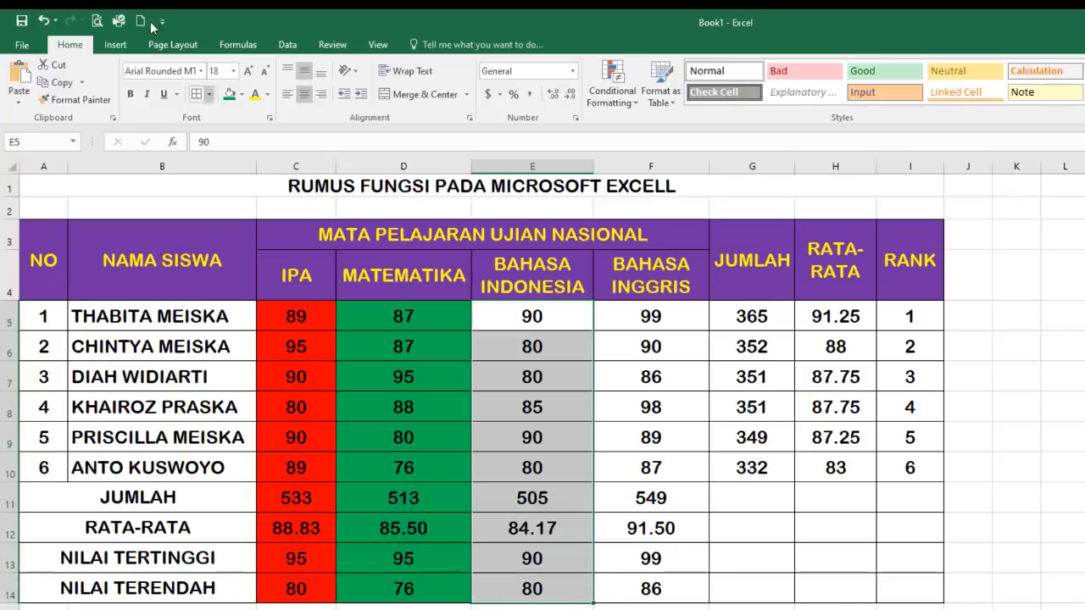
left_click(243, 94)
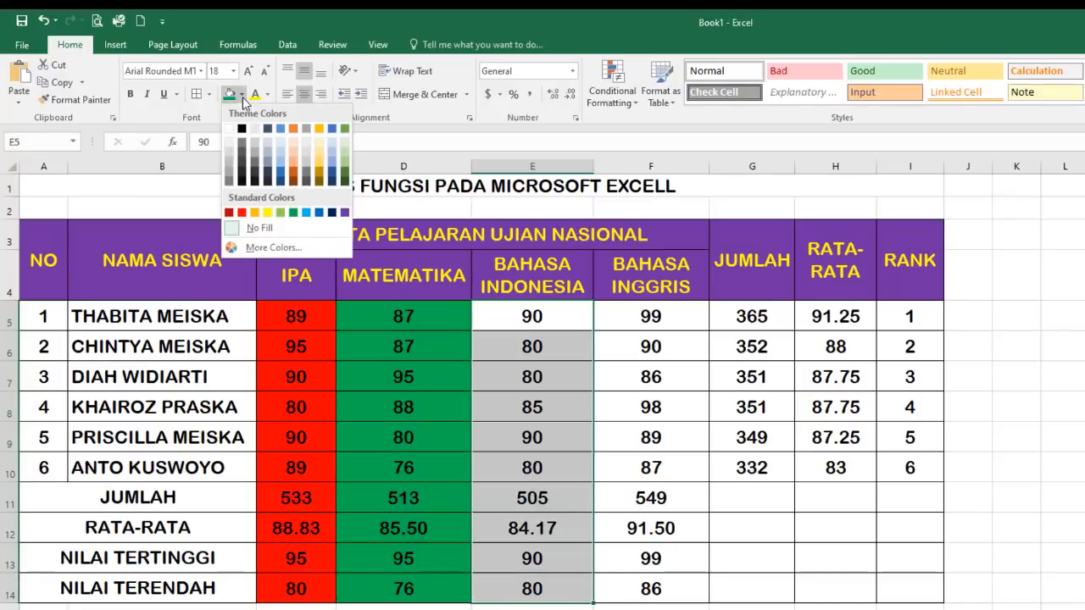
left_click(319, 181)
left_click_drag(649, 316, 647, 576)
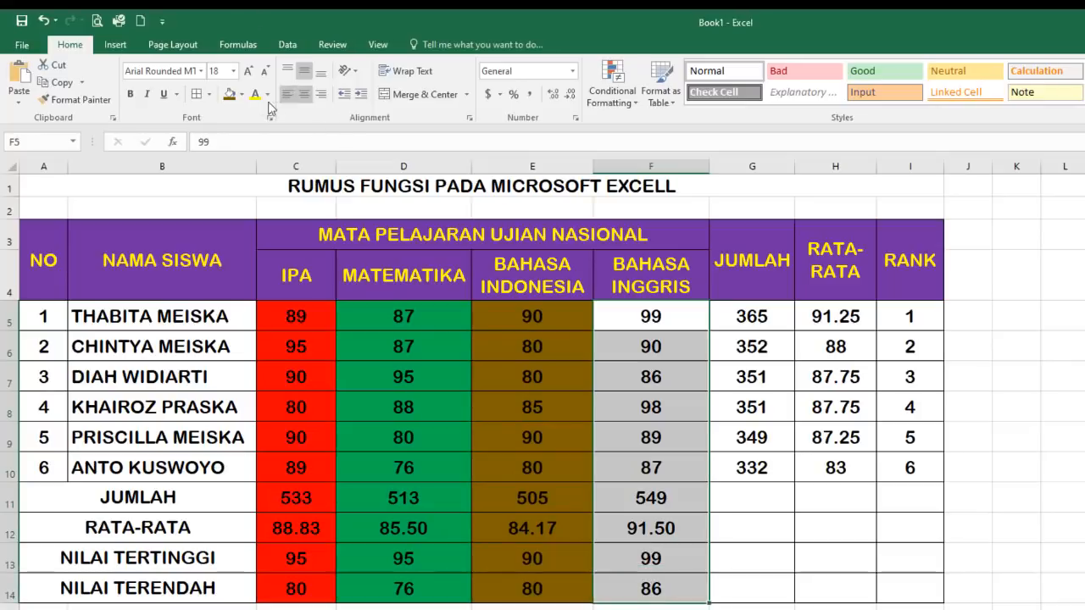
left_click(242, 94)
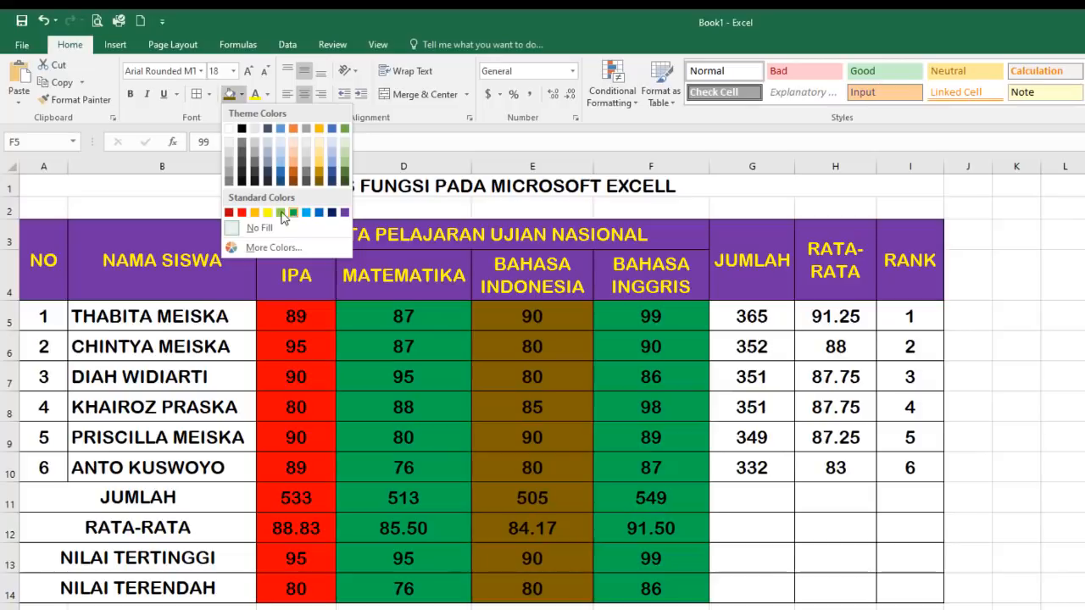
left_click(253, 211)
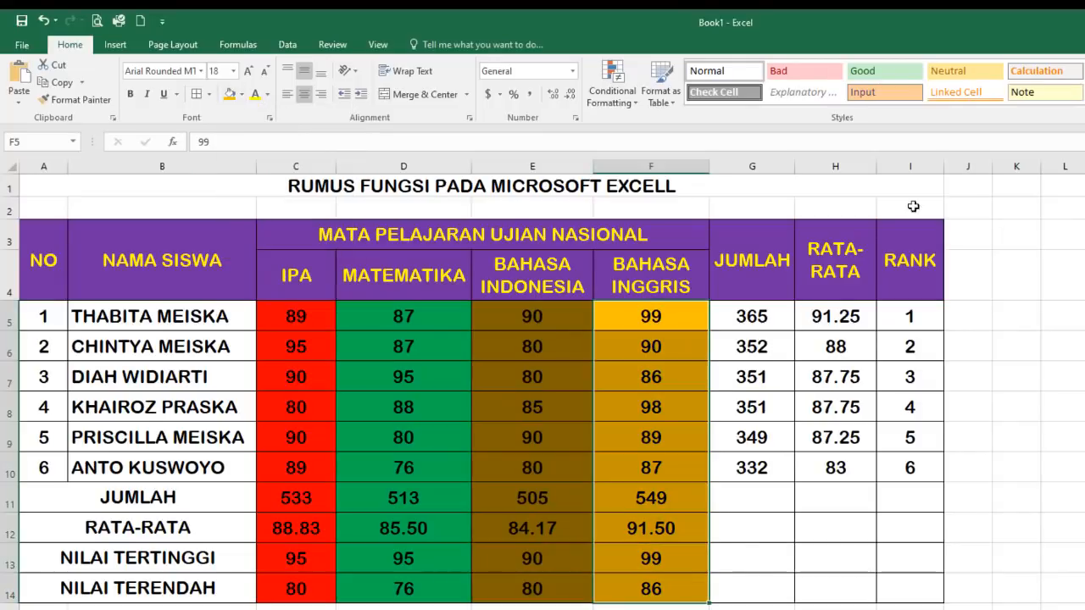
- Fill the JUMLAH column cells G5:G14 with purple and the empty summary cells G11:I14 with black
left_click_drag(763, 316, 770, 580)
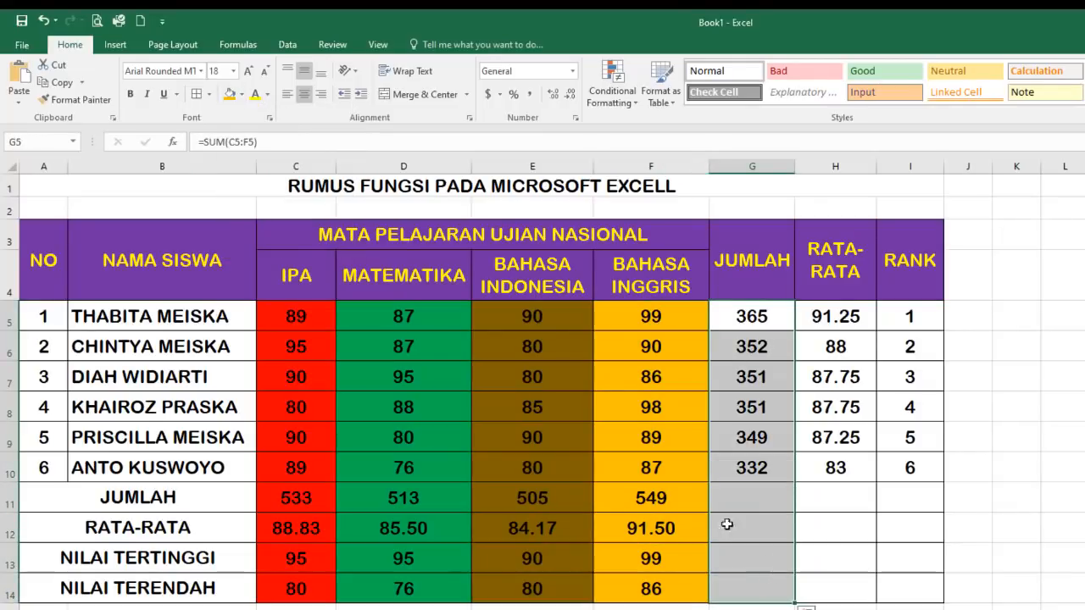
left_click(241, 94)
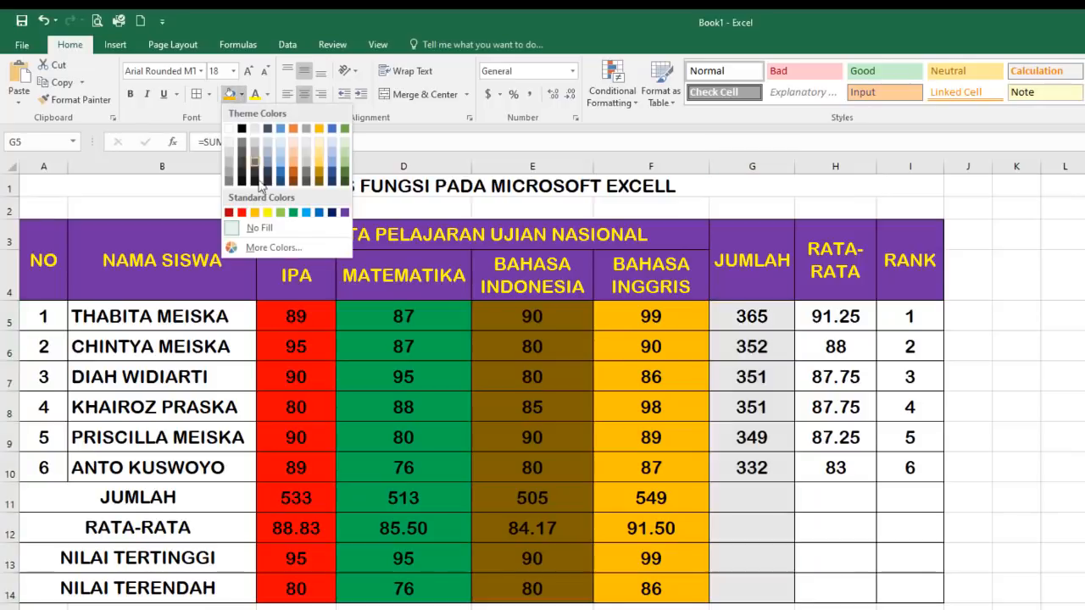
left_click(345, 213)
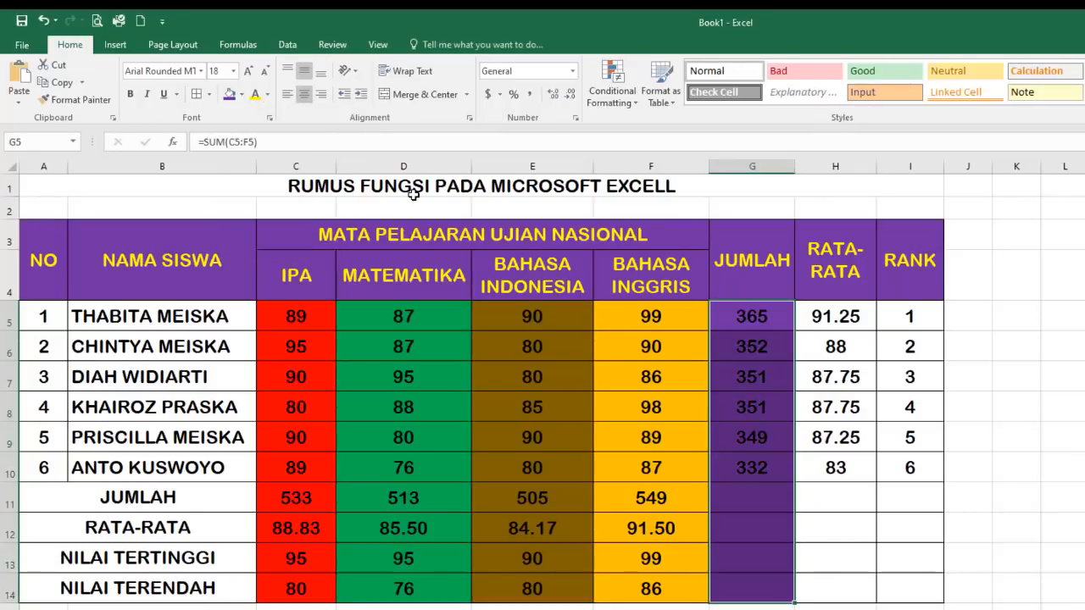
left_click_drag(848, 320, 819, 595)
left_click_drag(751, 501, 902, 592)
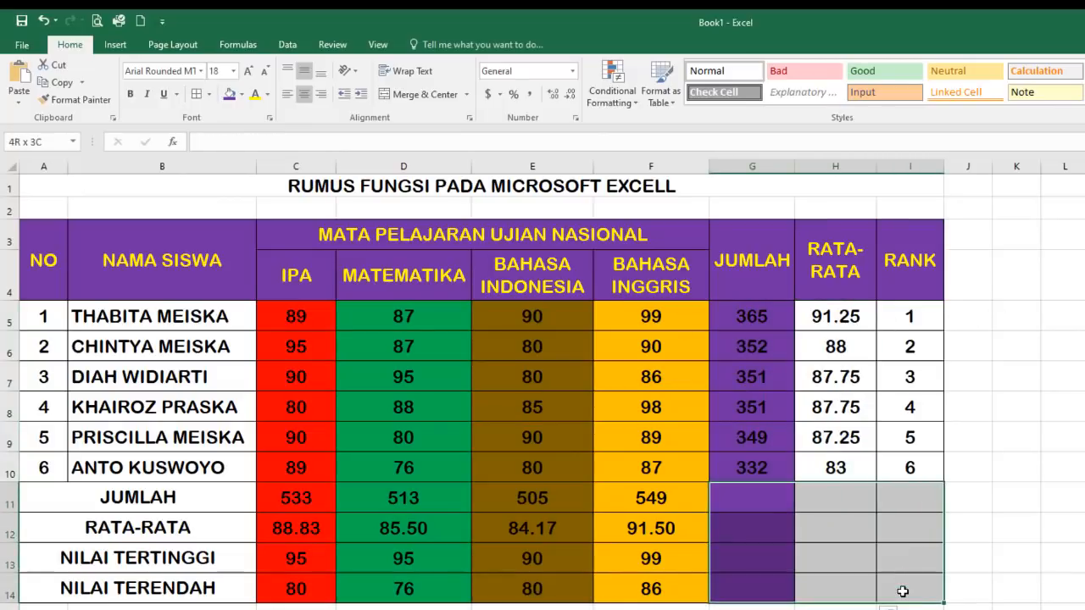
left_click(242, 94)
left_click(242, 129)
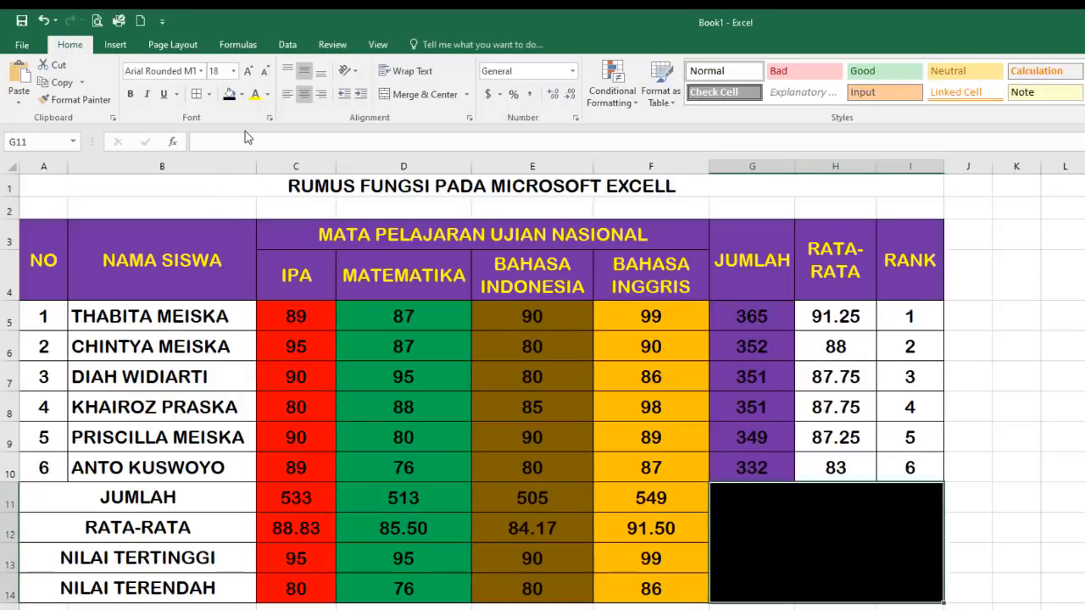
- Fill the four summary rows from JUMLAH to NILAI TERENDAH, A11:F14, with orange
left_click_drag(42, 316, 90, 591)
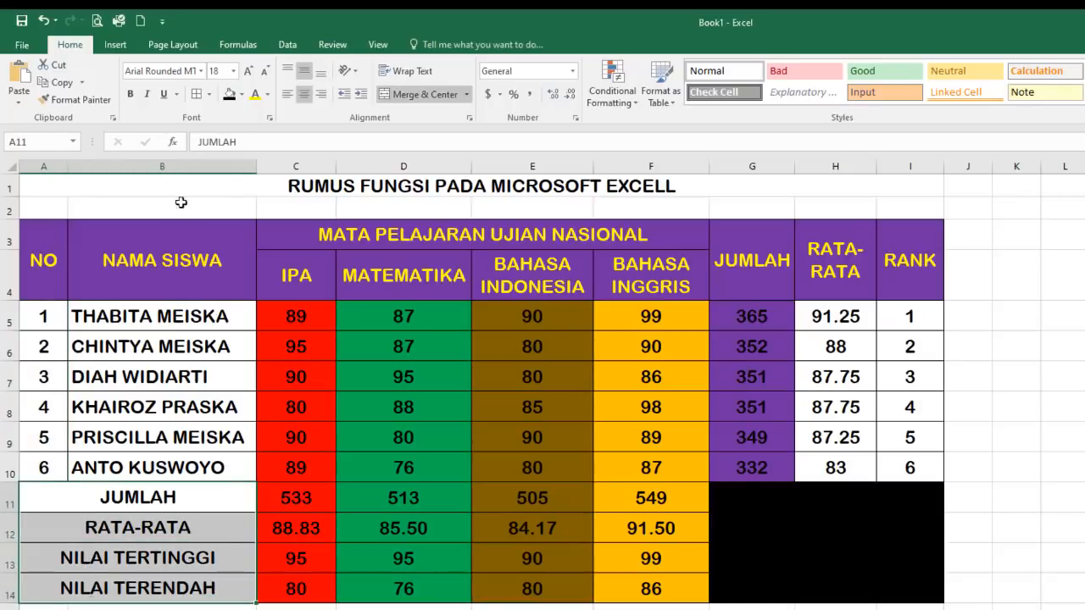
left_click(268, 95)
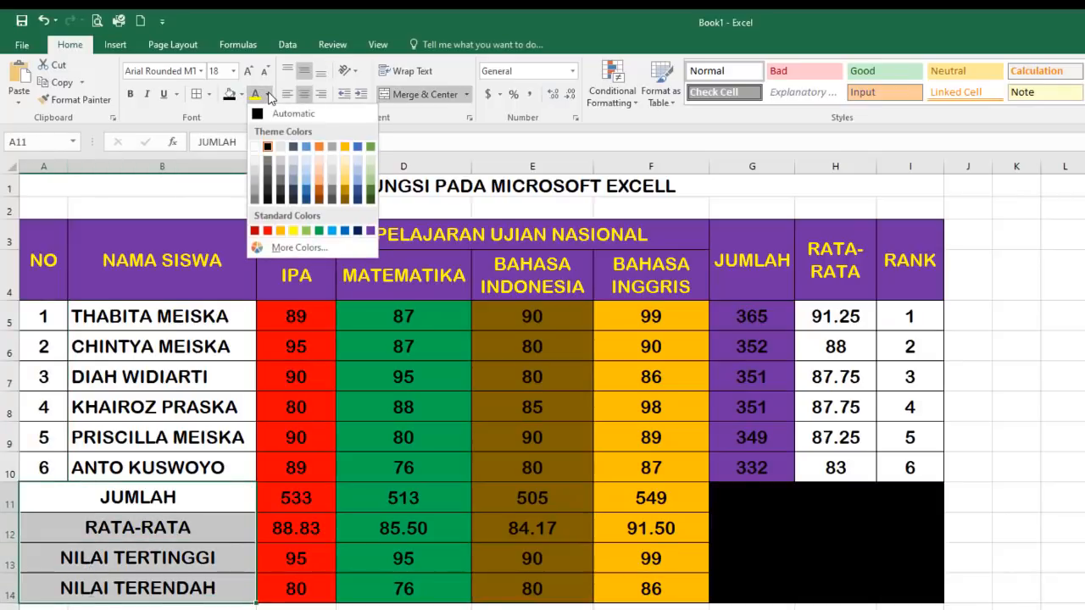
left_click(242, 95)
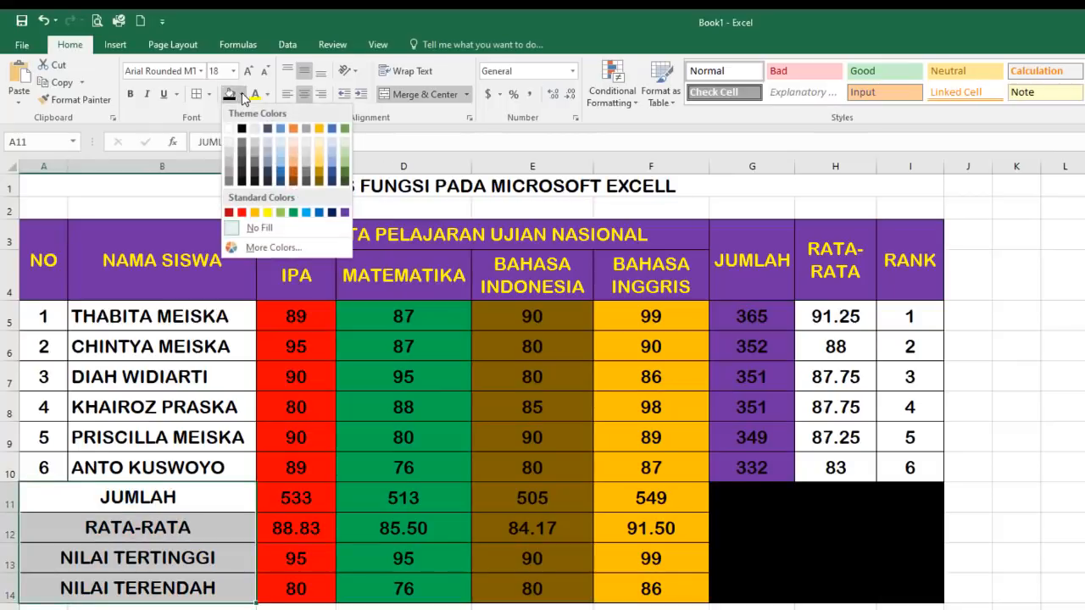
left_click(259, 216)
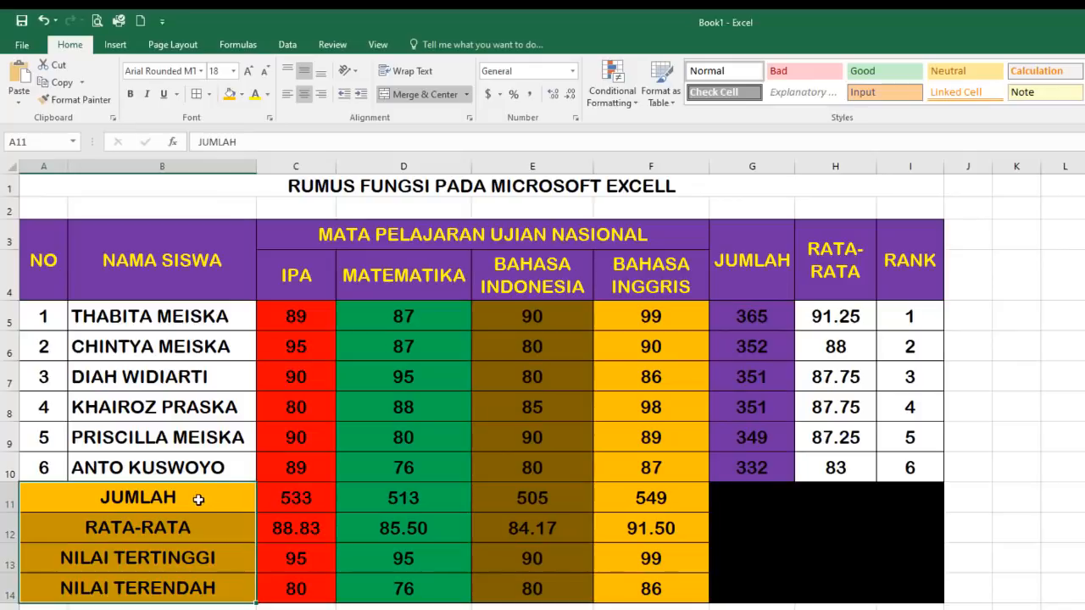
left_click_drag(199, 496, 684, 594)
left_click(228, 93)
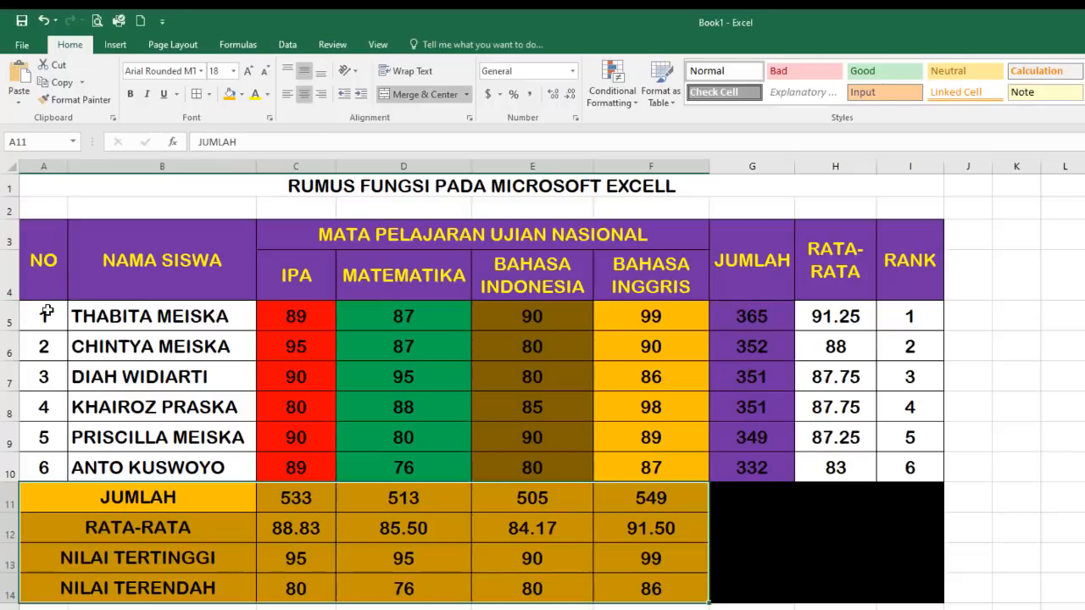
- Fill the NO column cells A5:A10 with light green
left_click_drag(47, 314, 47, 466)
left_click(244, 94)
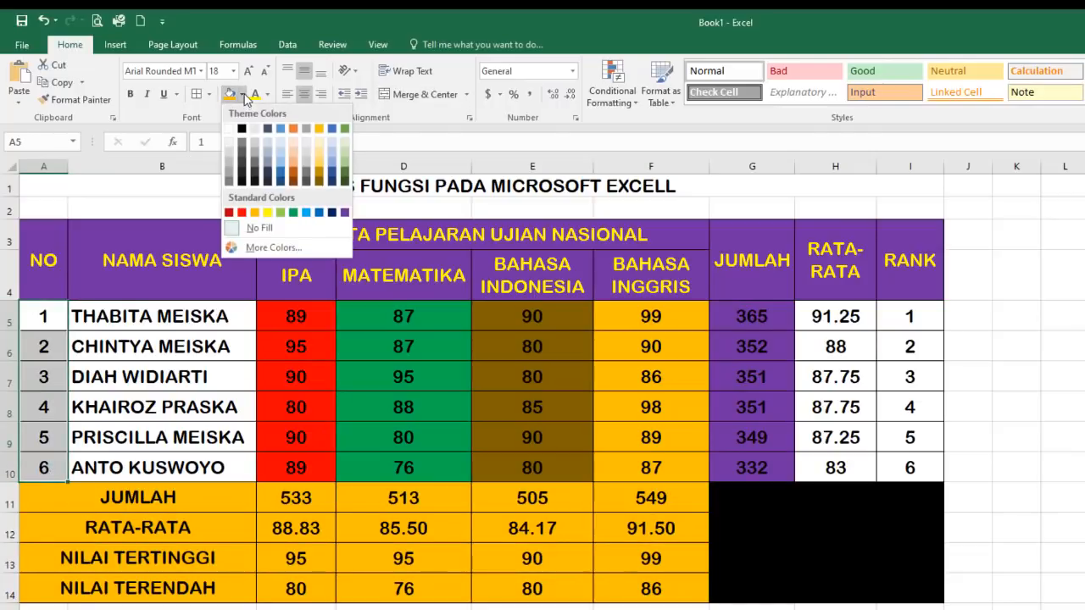
left_click(282, 217)
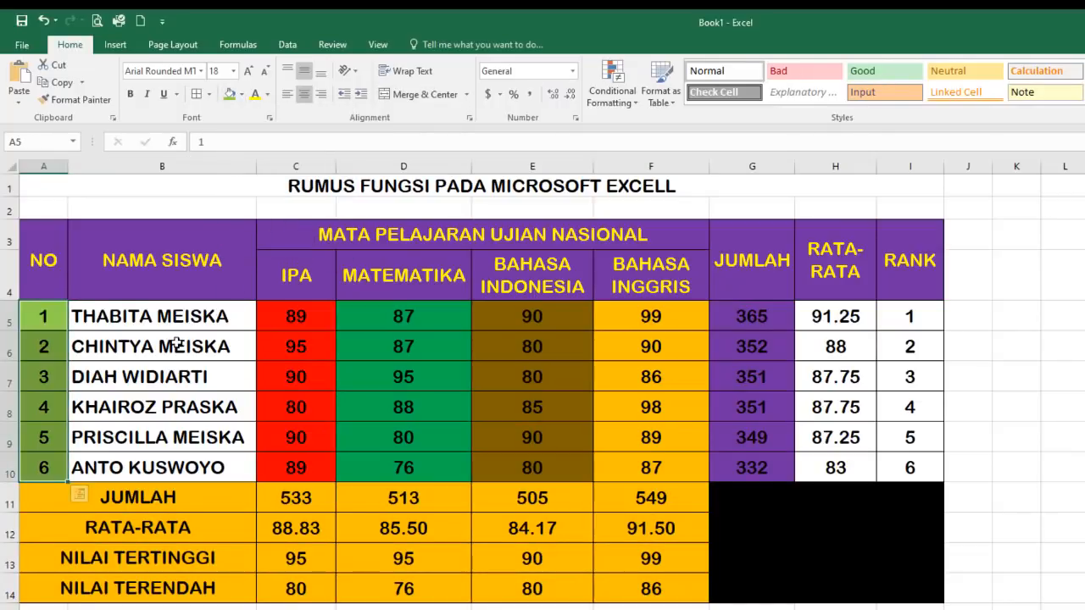
- Give the student name cells B5:B10 orange text and a light blue fill
left_click_drag(178, 318, 186, 466)
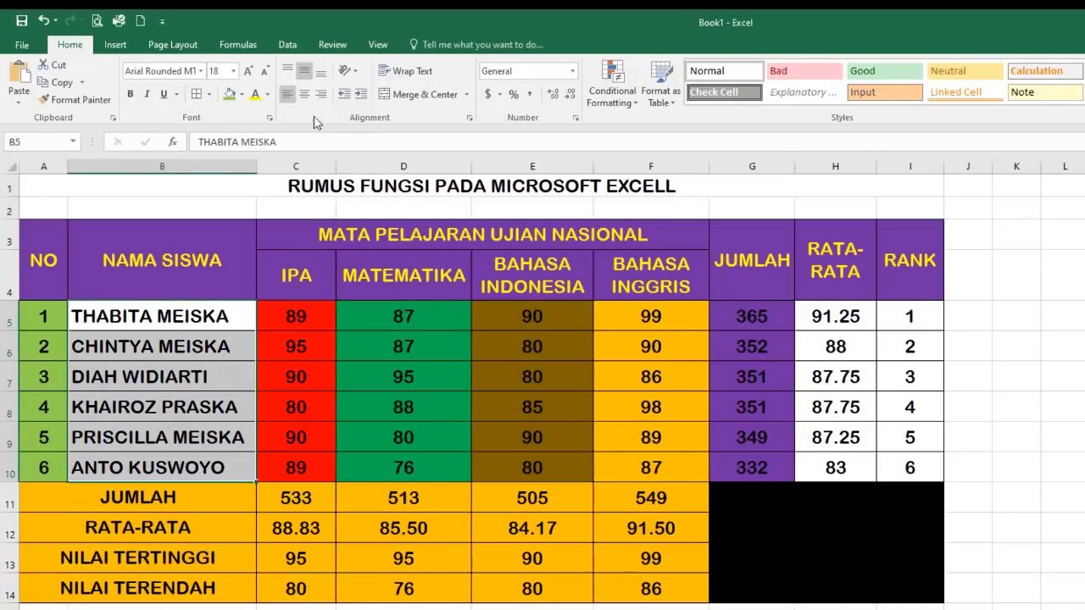
left_click(266, 95)
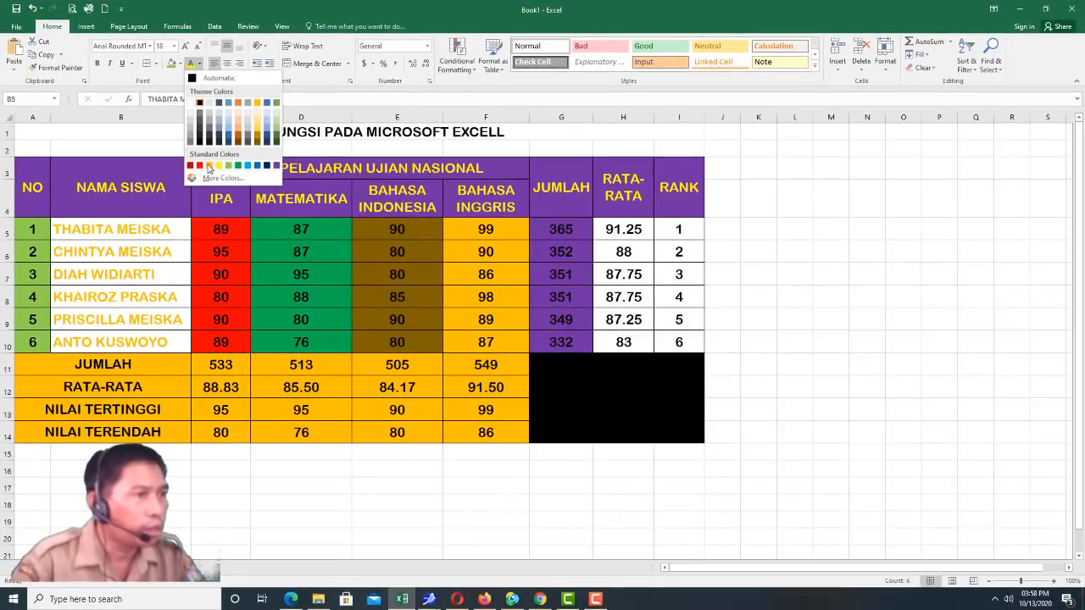
left_click(276, 226)
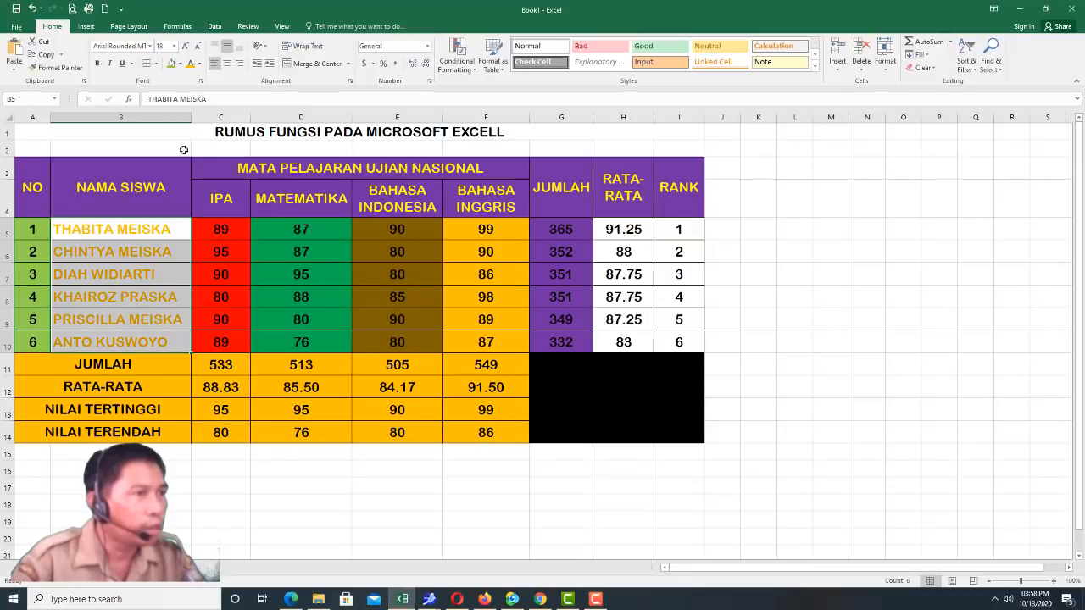
left_click(180, 63)
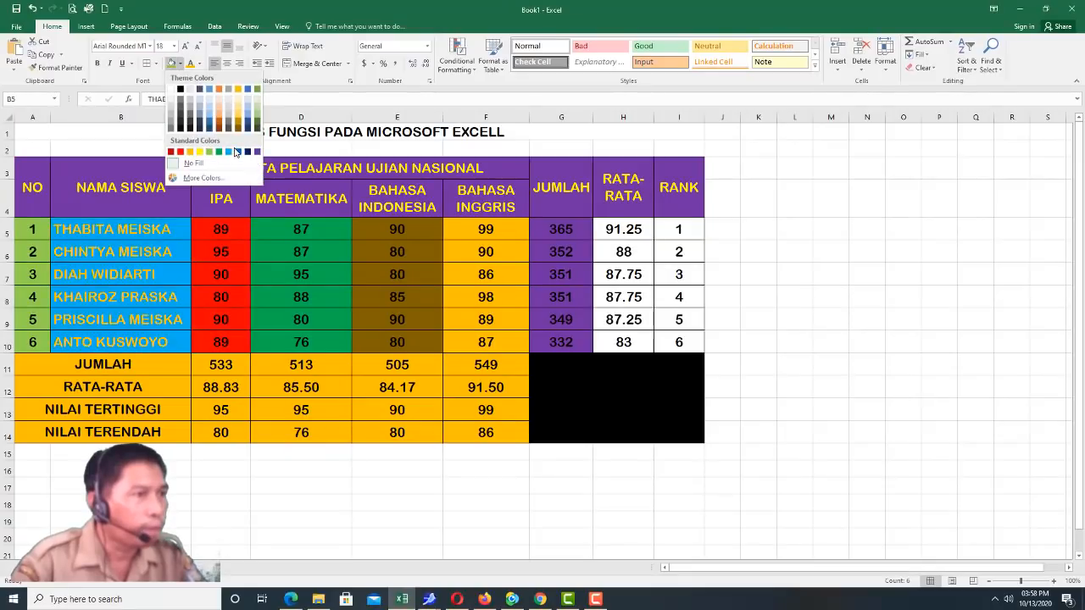
left_click(228, 152)
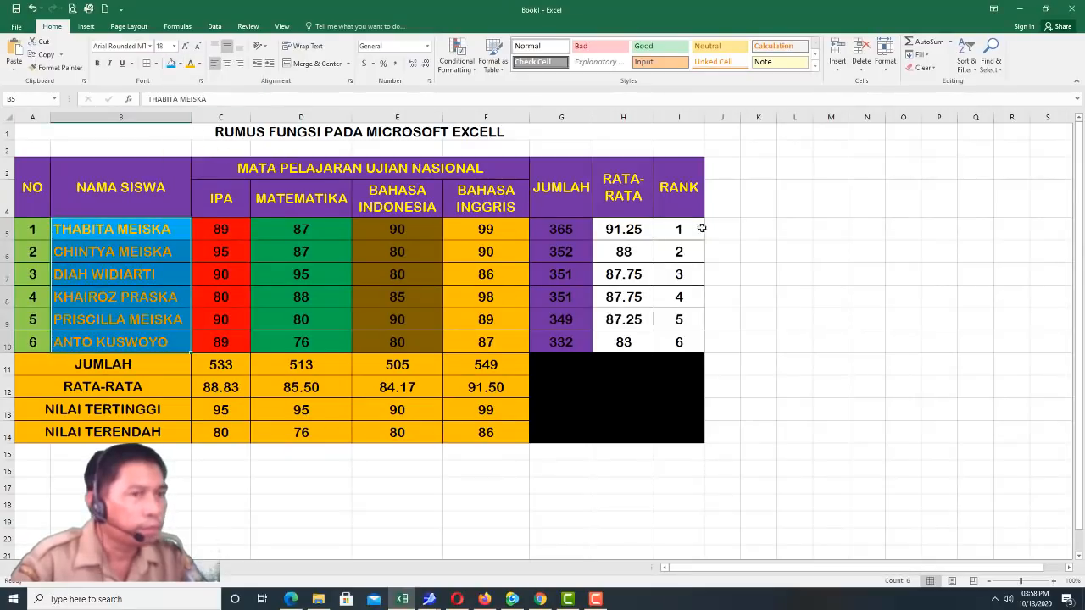
left_click(780, 248)
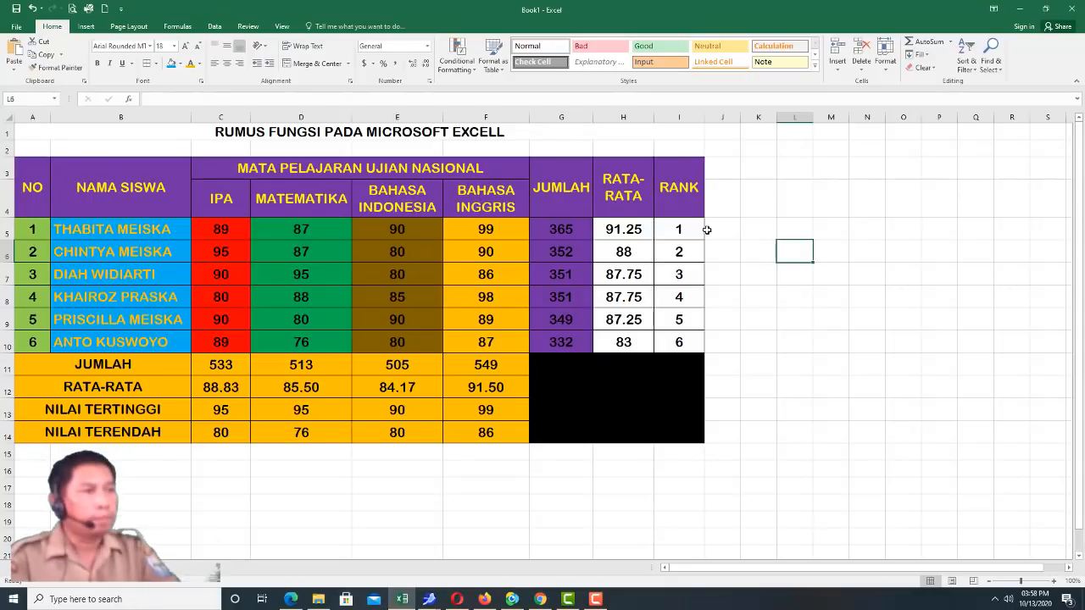
left_click_drag(674, 227, 677, 308)
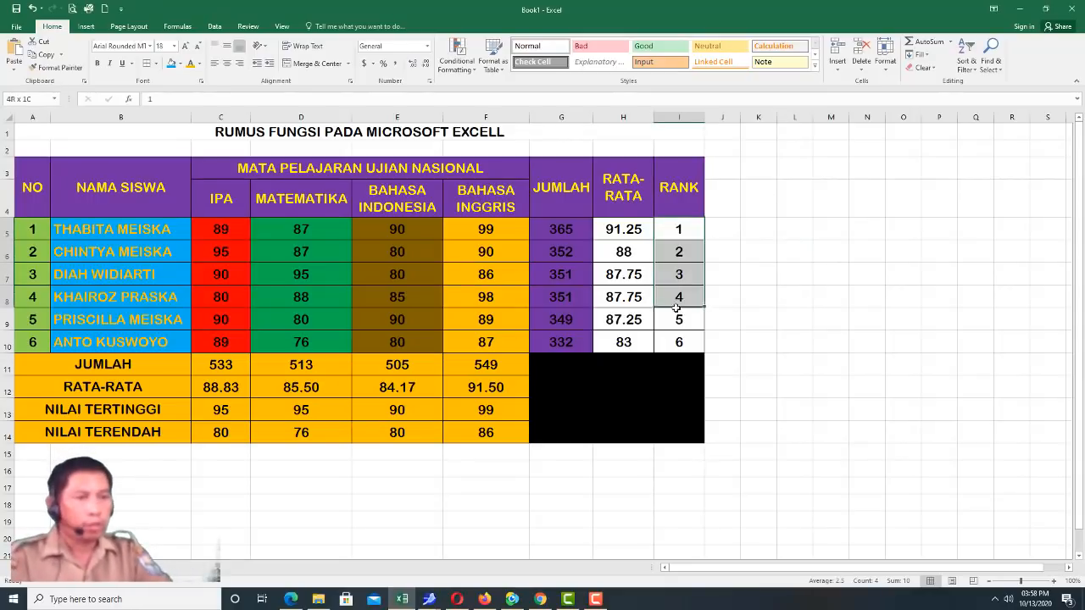
left_click(801, 244)
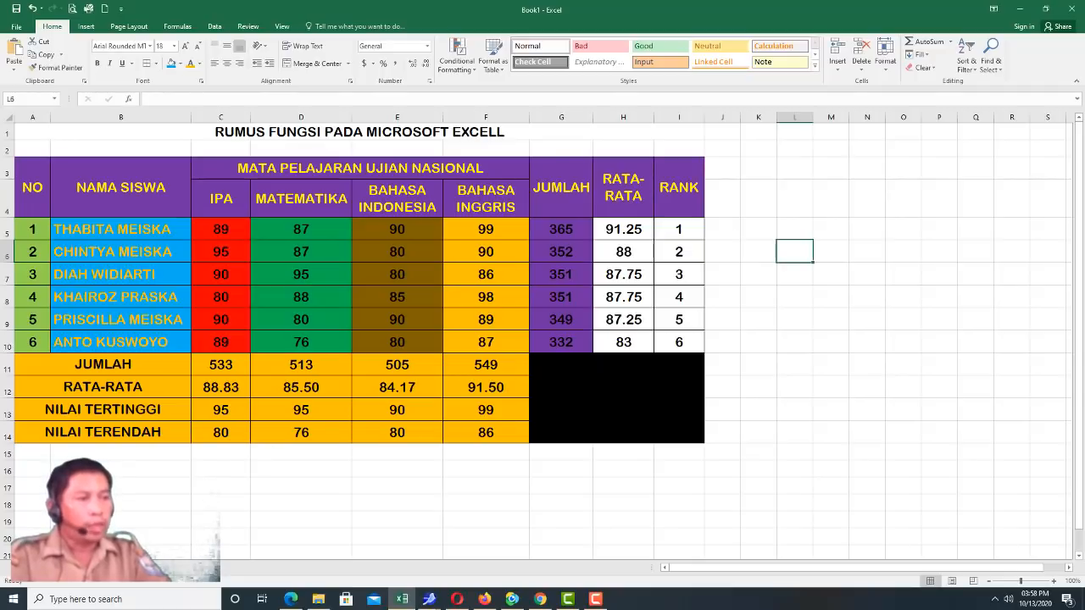
- Review the addition, subtraction and multiplication formulas in C5, D5 and E5 on the LATIHAN OPERATOR MATEMATIKA sheet
key("ctrl+Page_Up")
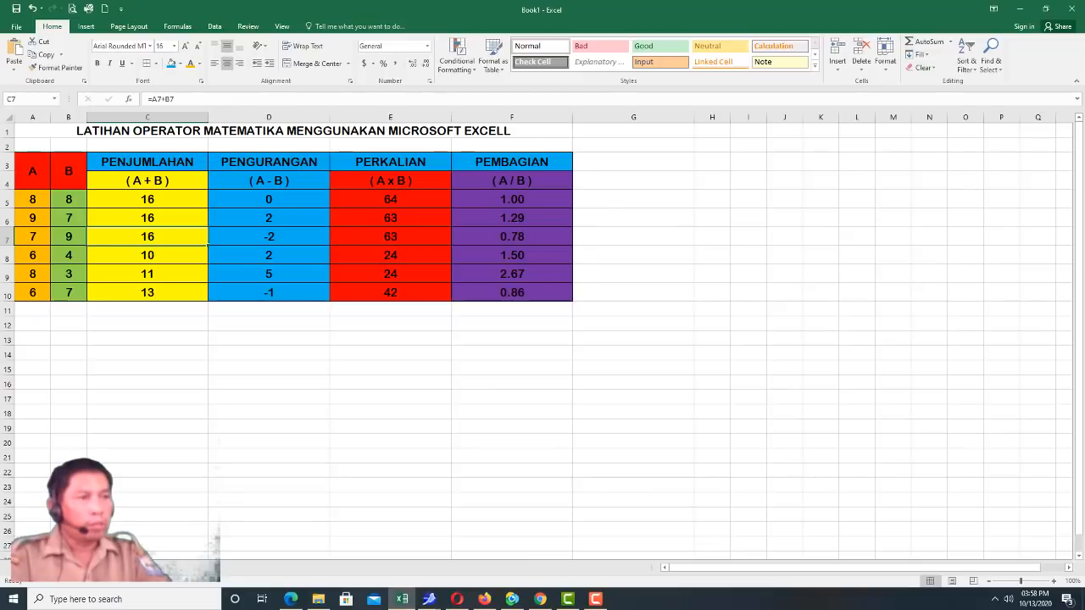
left_click(1026, 582)
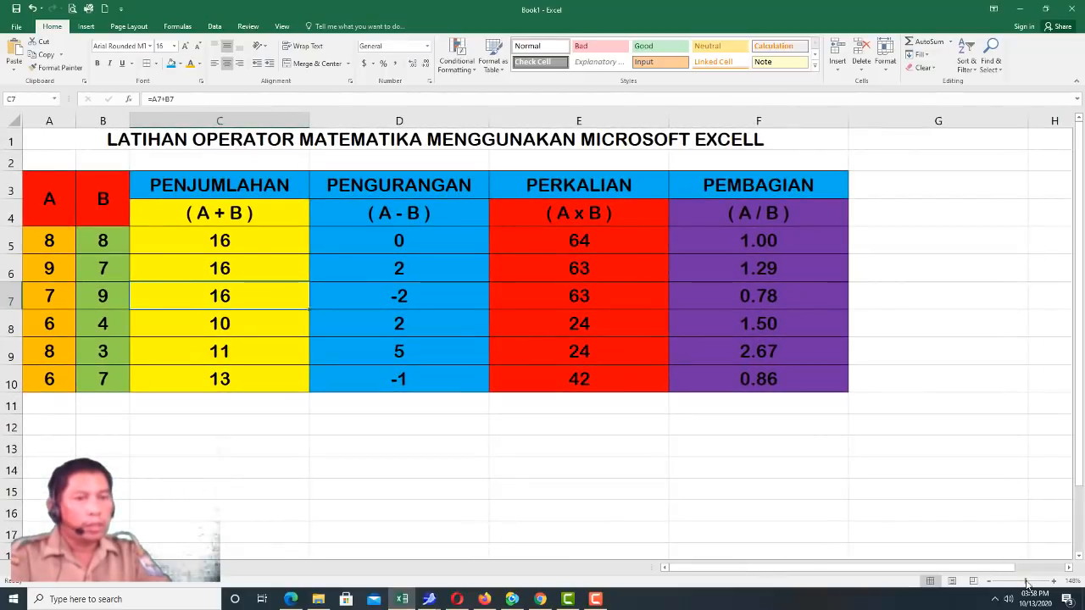
left_click(1034, 583)
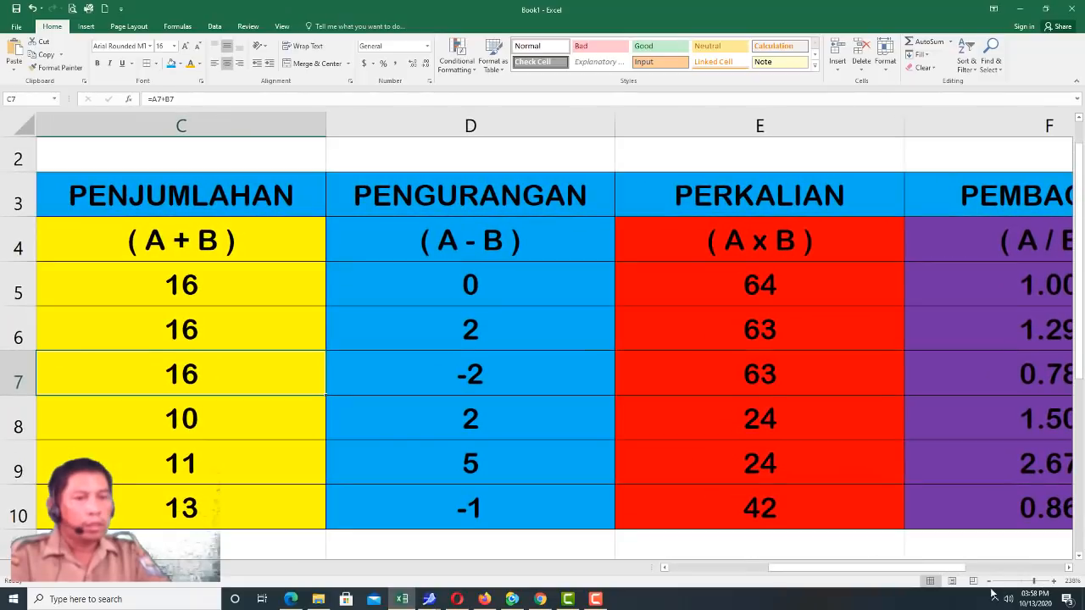
left_click(1024, 582)
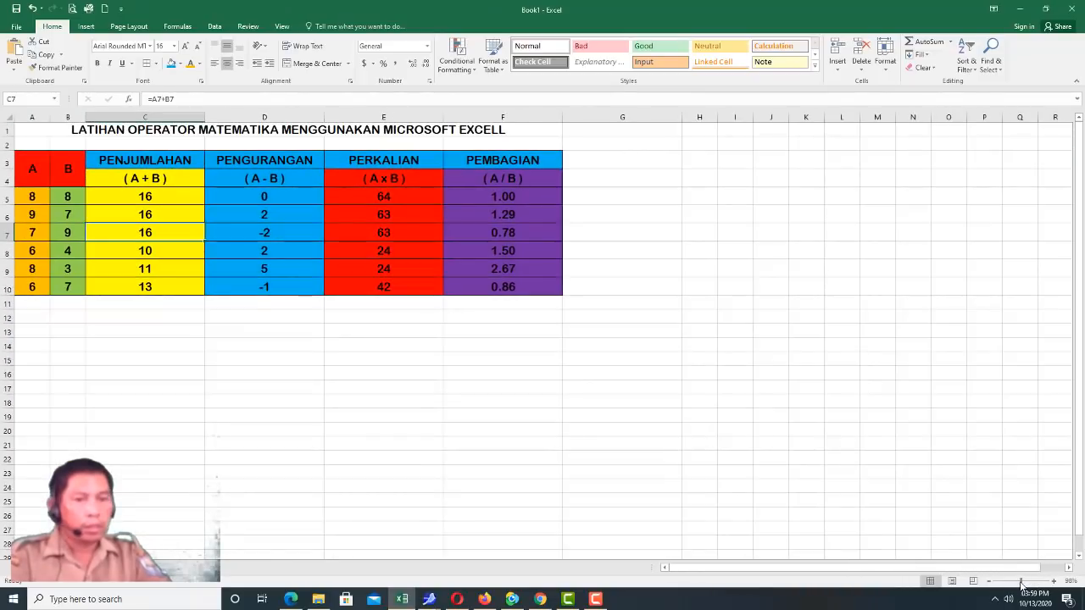
left_click(1027, 582)
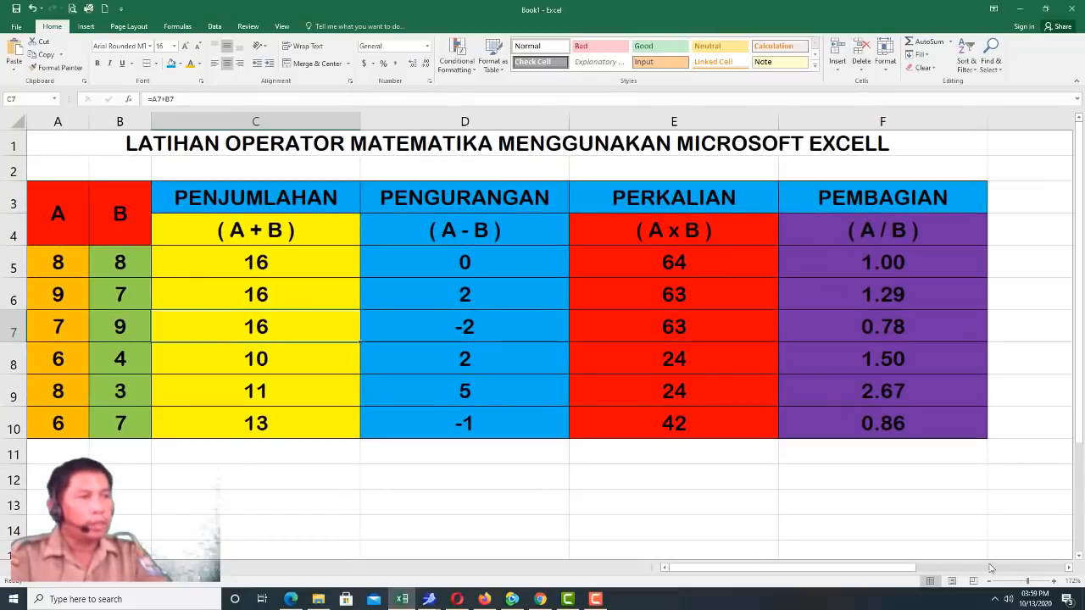
left_click(276, 259)
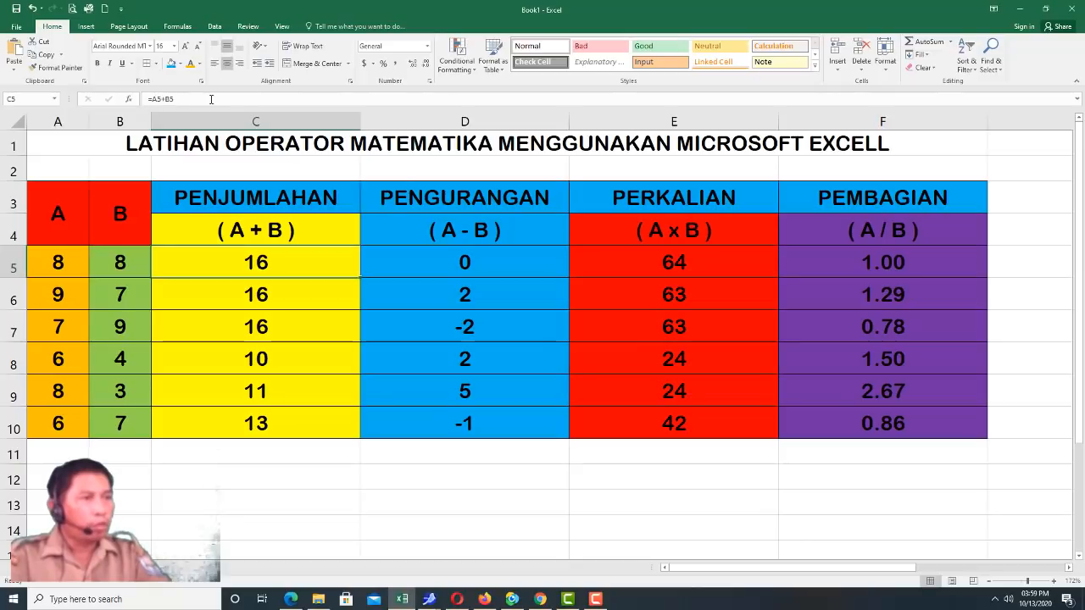
left_click(461, 265)
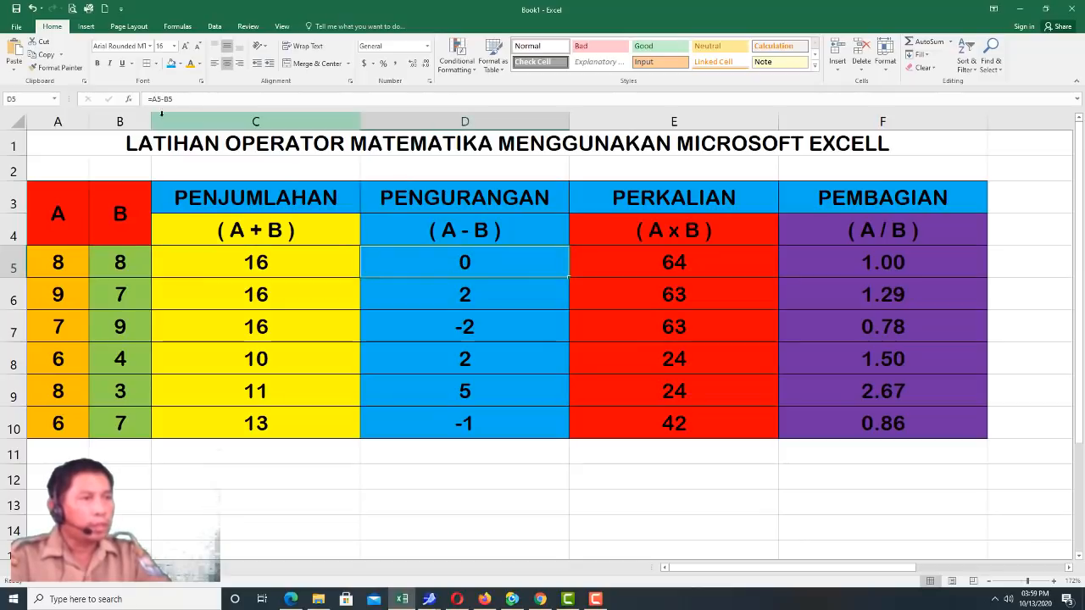
left_click(447, 235)
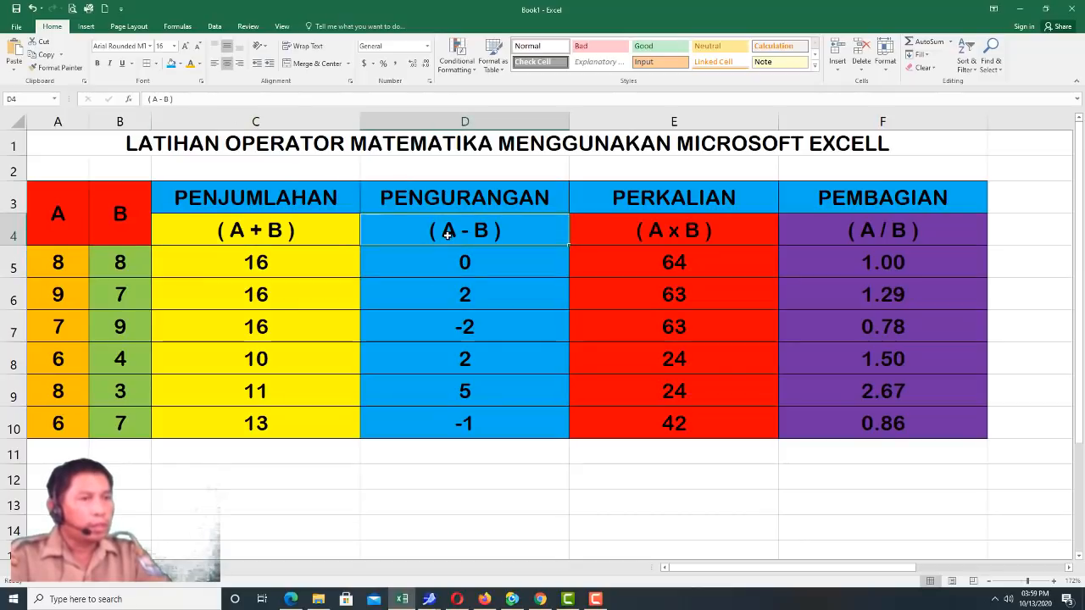
left_click(628, 226)
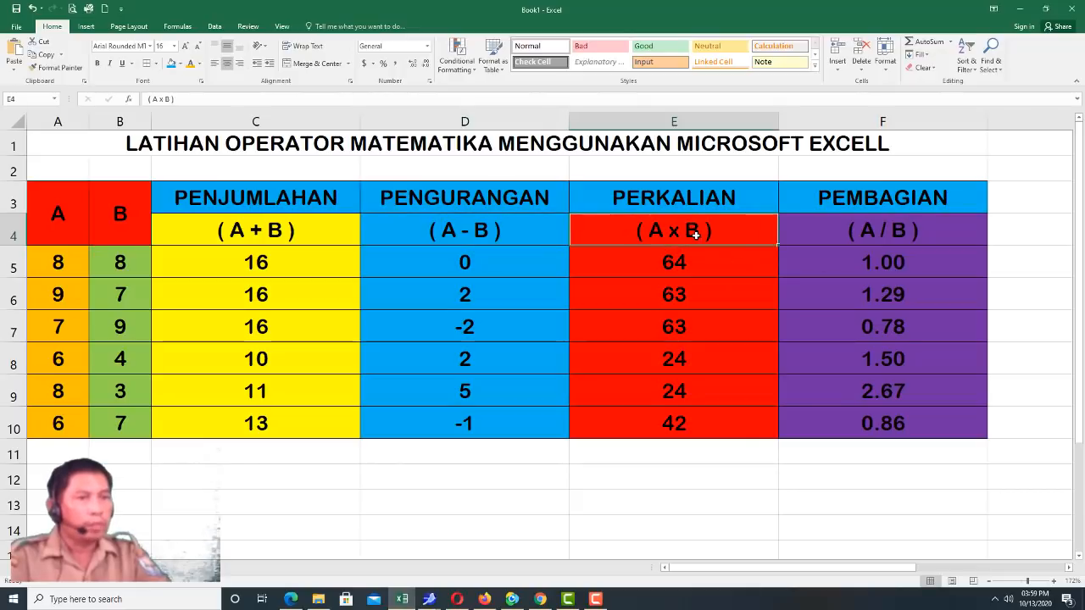
left_click(668, 266)
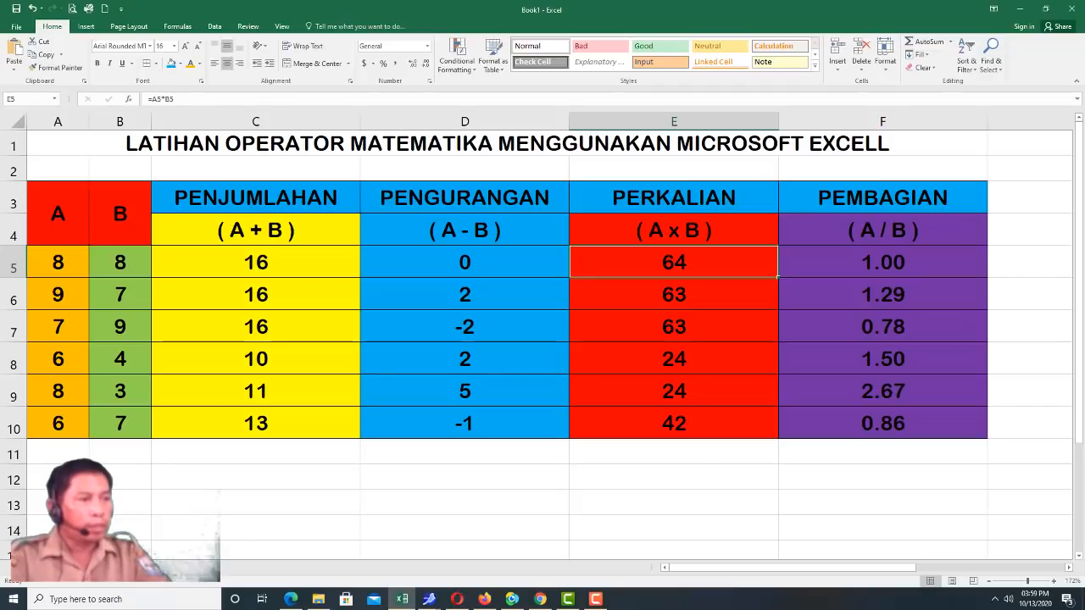
- Return to the exam score sheet and review the IPA total, average, highest and lowest score formulas in C11:C14
left_click(110, 568)
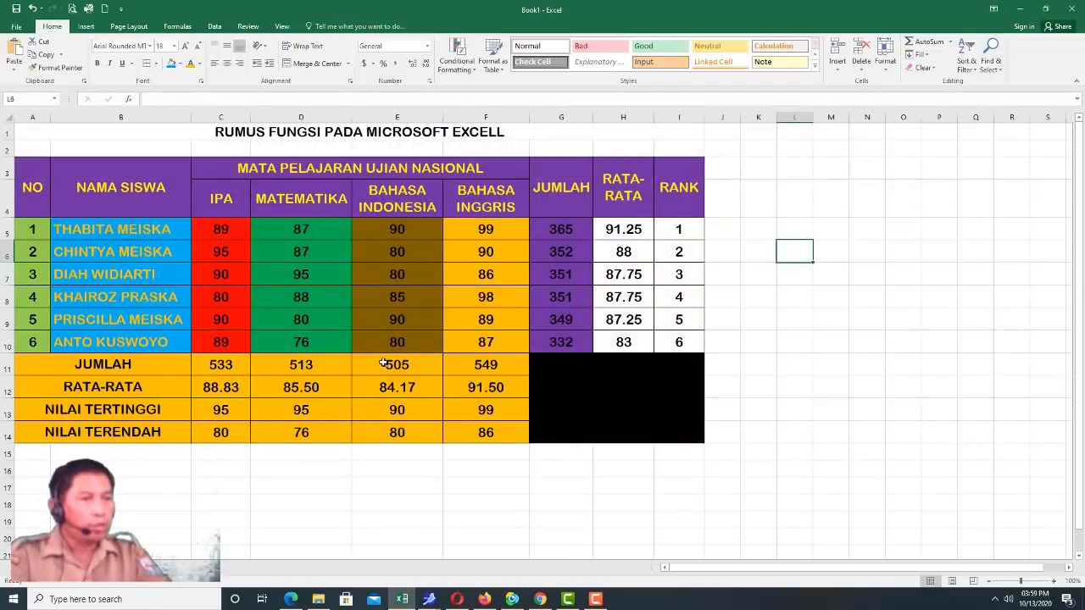
left_click(217, 364)
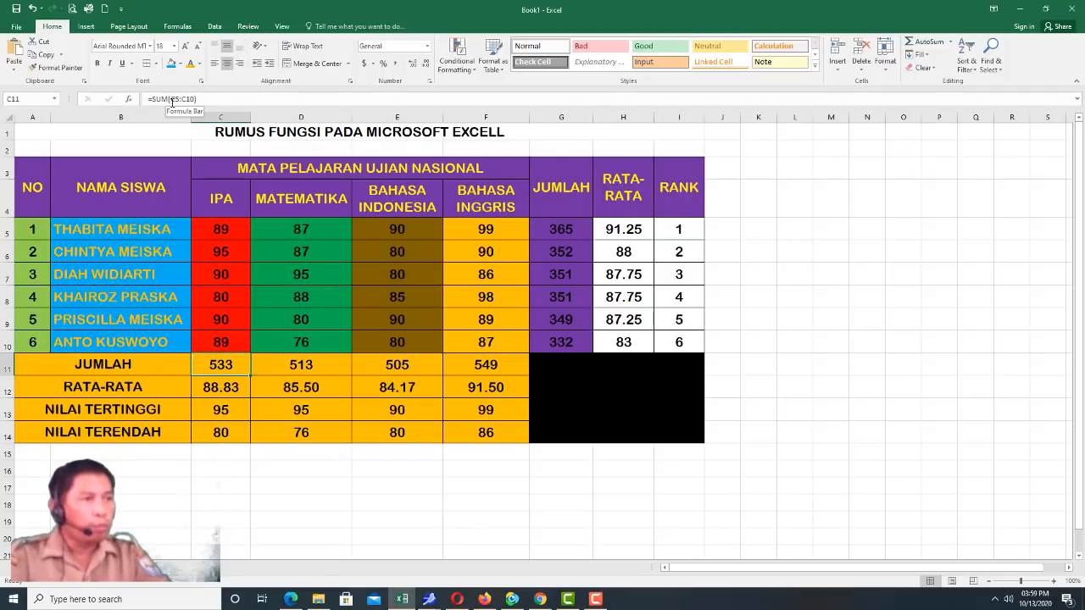
left_click(218, 387)
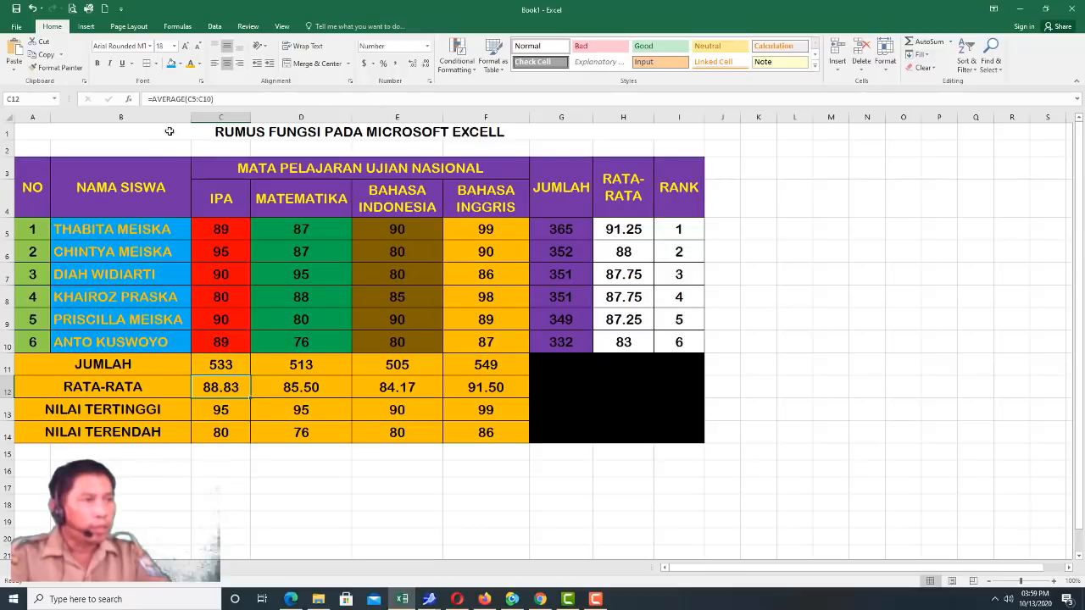
left_click(210, 406)
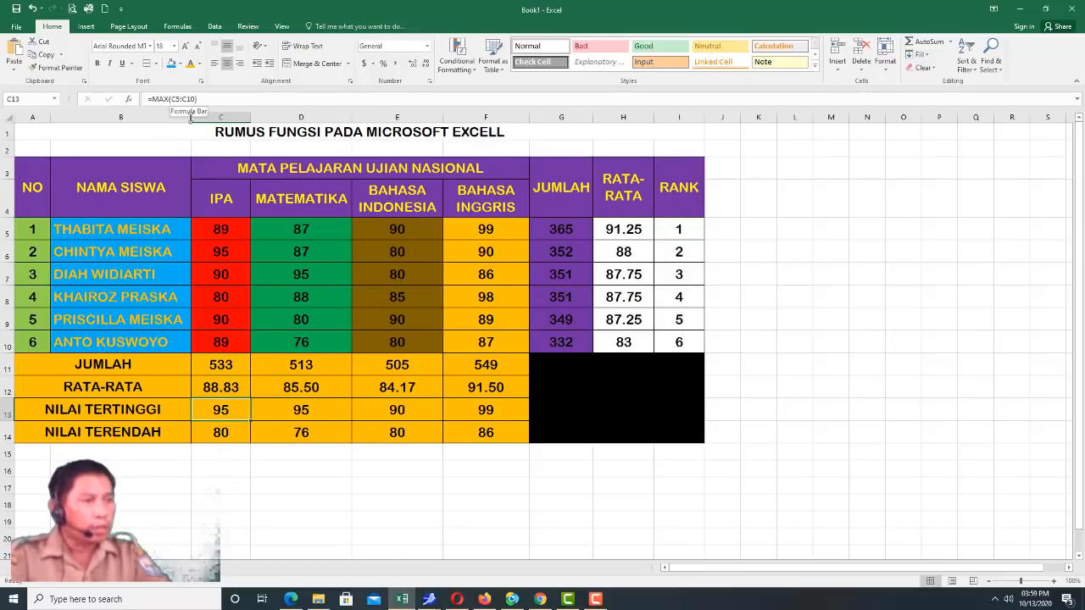
left_click(220, 434)
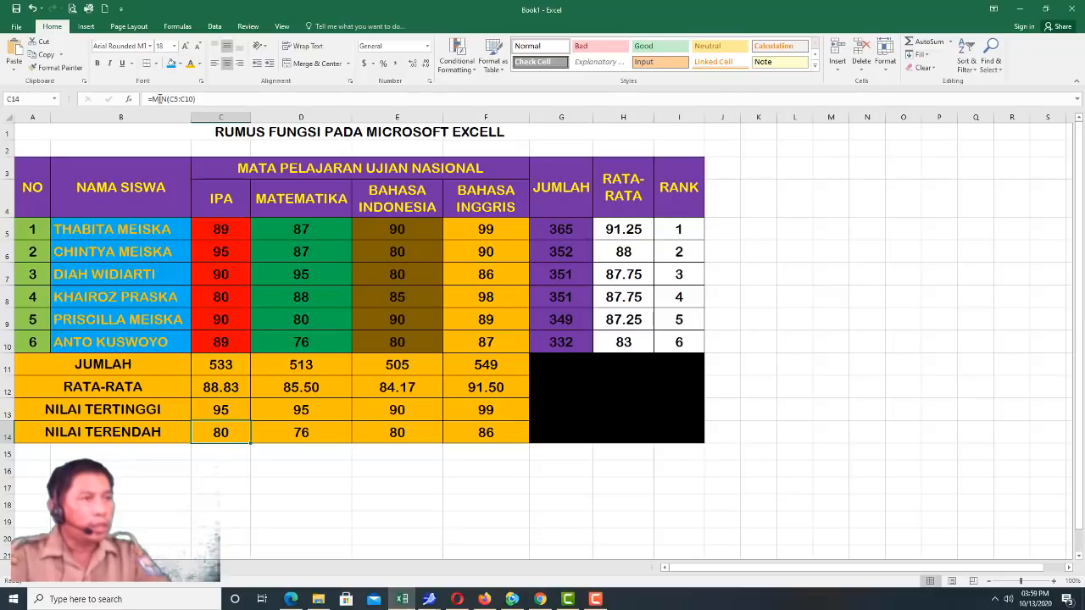